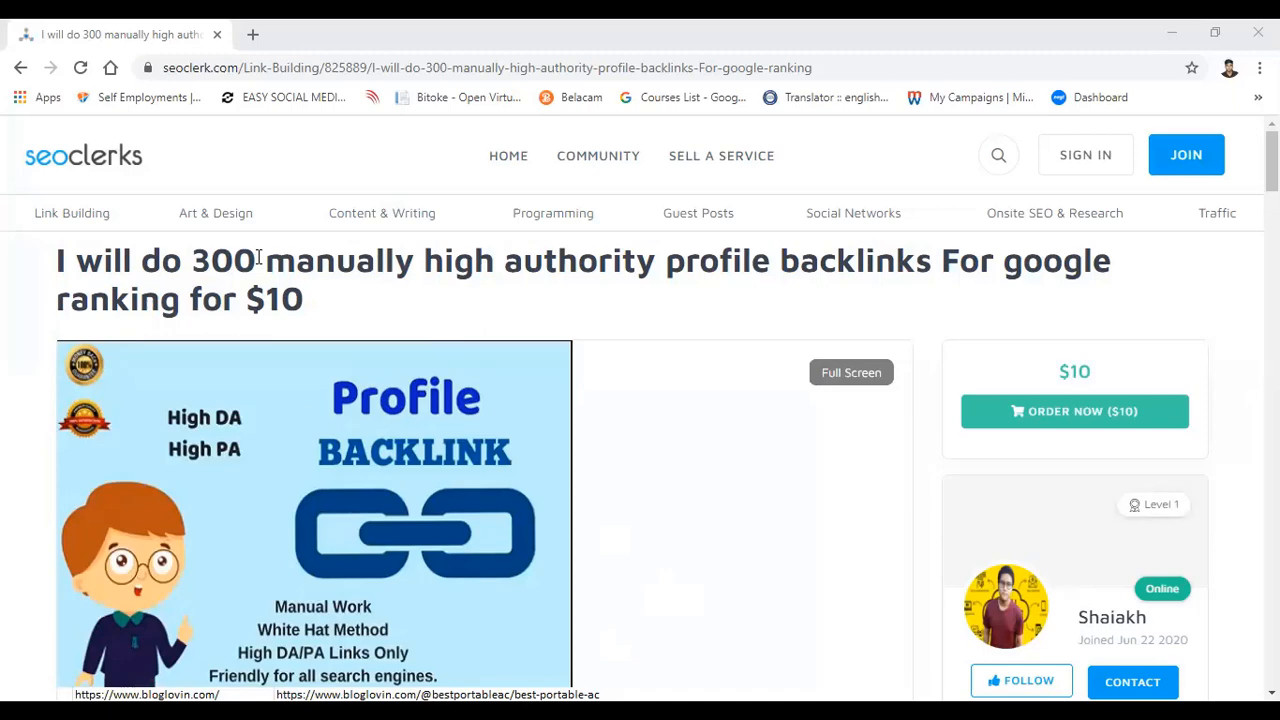
# Step: Examine the service listing's title with its backlink quantity, the $10 price and the gig cover image with its sample links
pyautogui.moveTo(258, 258); pyautogui.dragTo(200, 258)
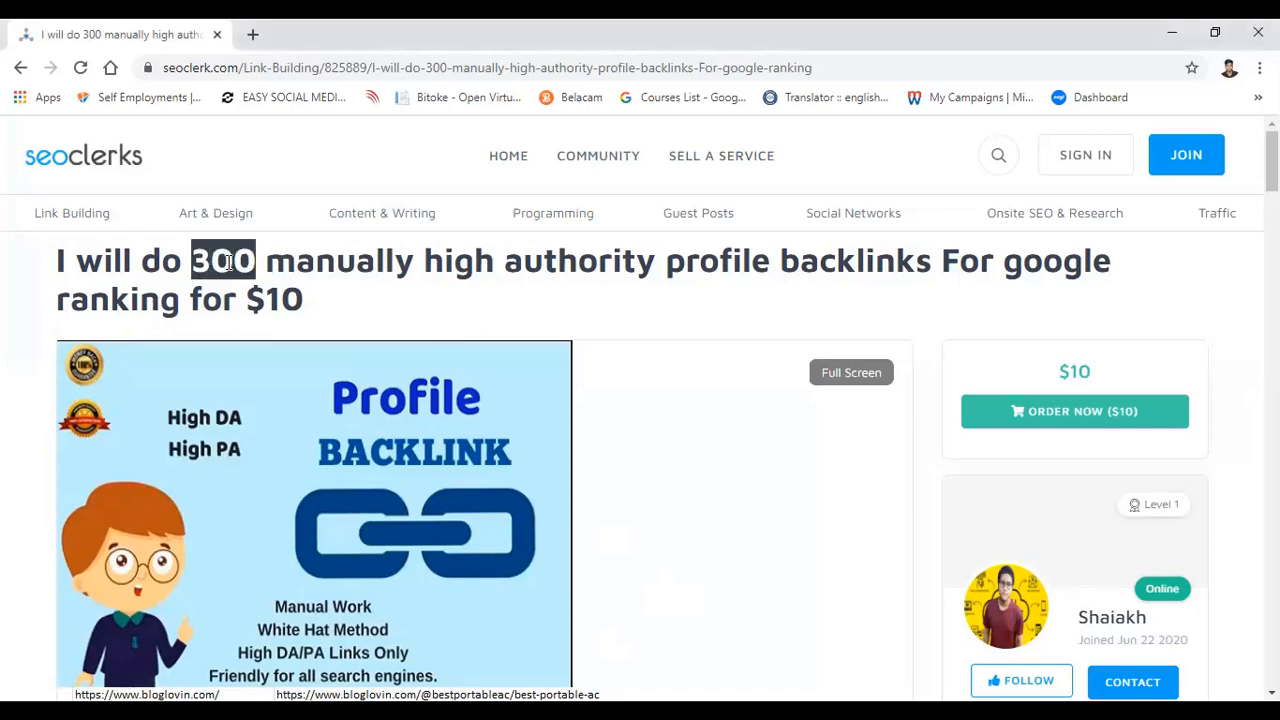
pyautogui.moveTo(1057, 372); pyautogui.dragTo(1091, 375)
pyautogui.click(1093, 377)
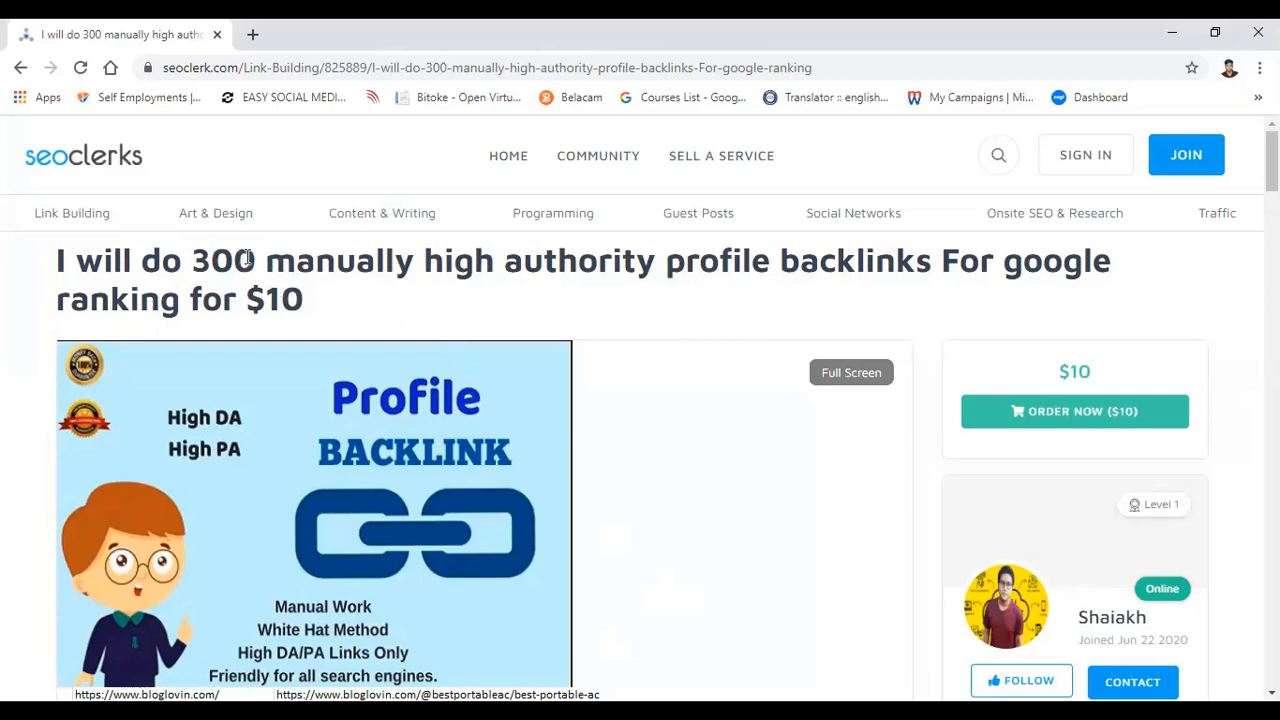
pyautogui.moveTo(256, 260); pyautogui.dragTo(191, 258)
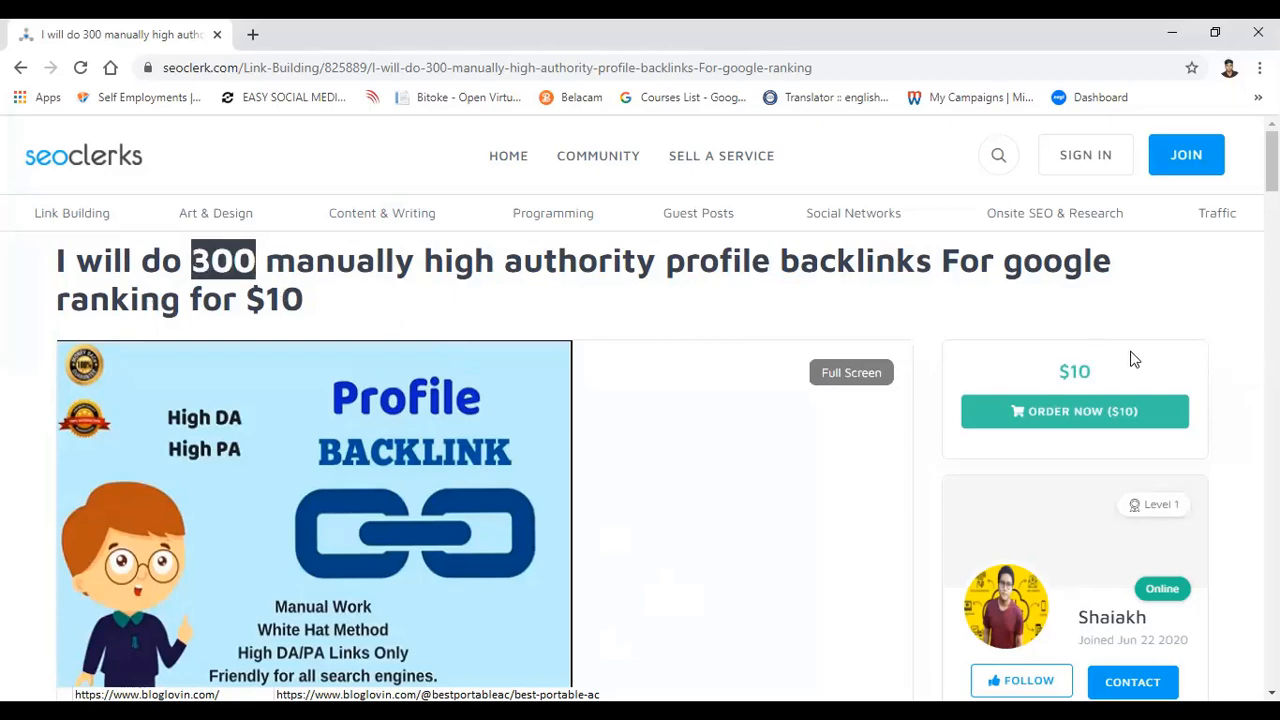
pyautogui.moveTo(1109, 367); pyautogui.dragTo(1018, 371)
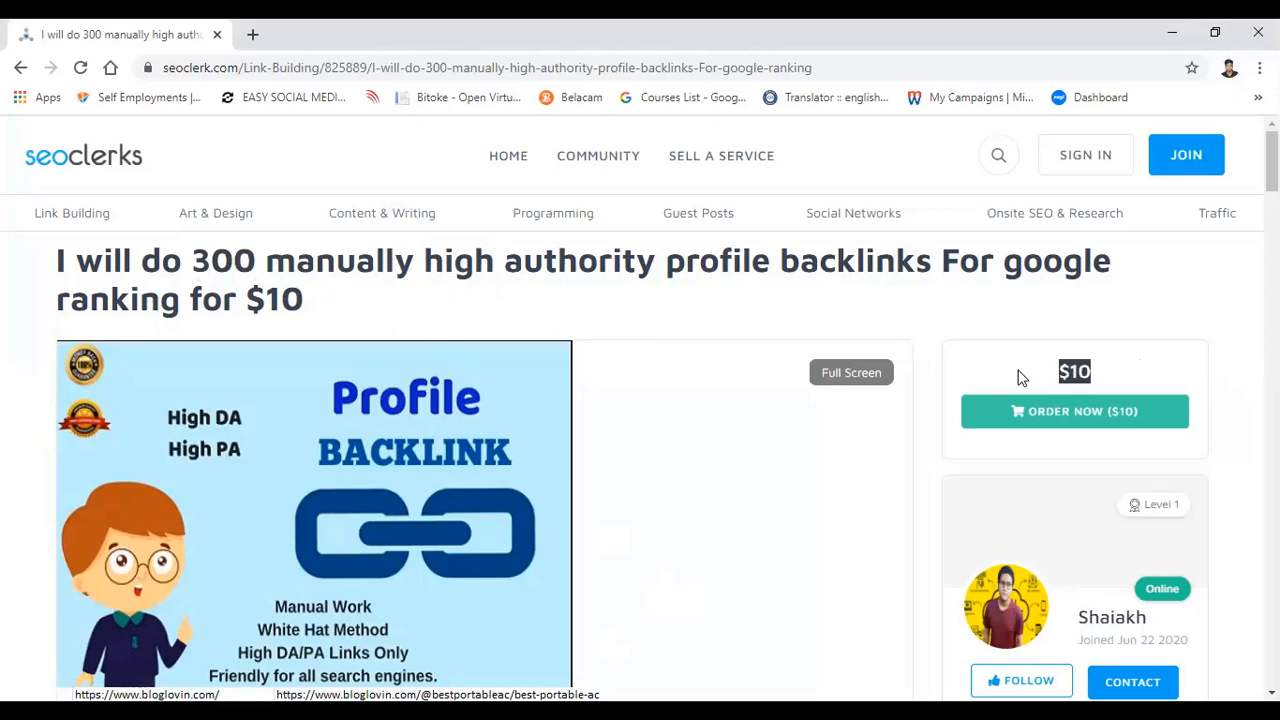
pyautogui.click(240, 262)
pyautogui.moveTo(255, 262); pyautogui.dragTo(198, 262)
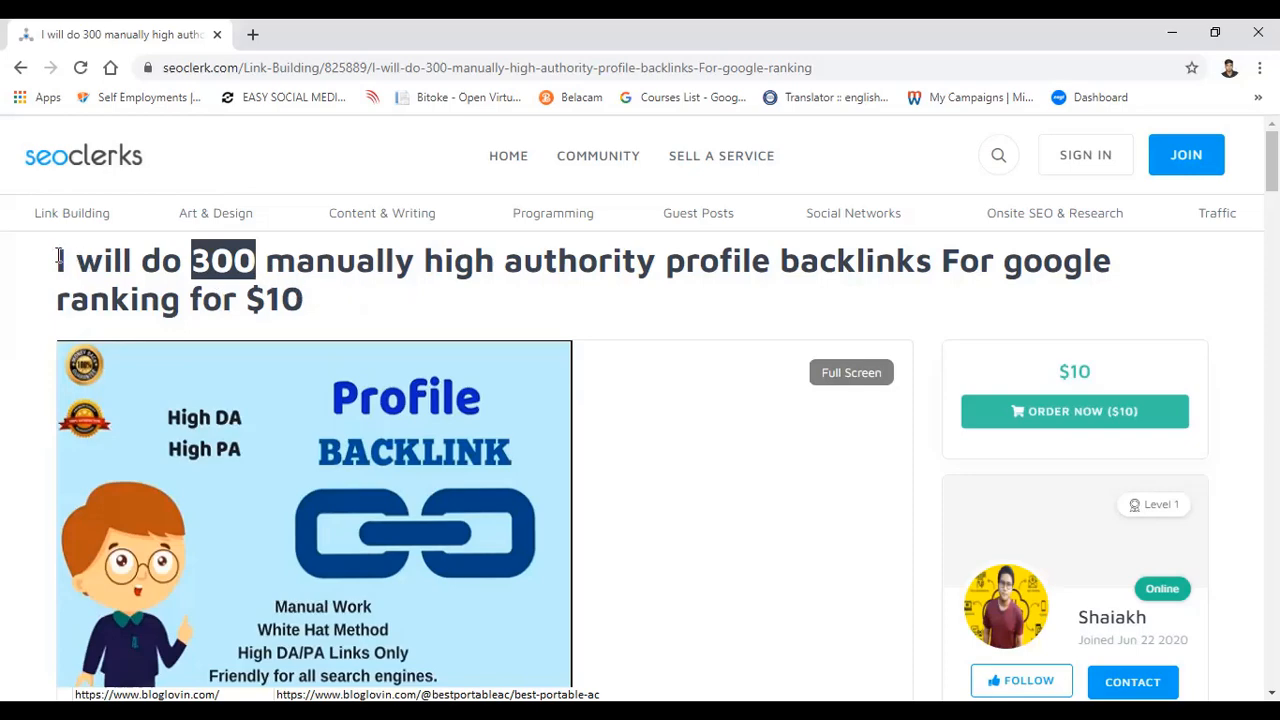
pyautogui.moveTo(57, 260); pyautogui.dragTo(236, 262)
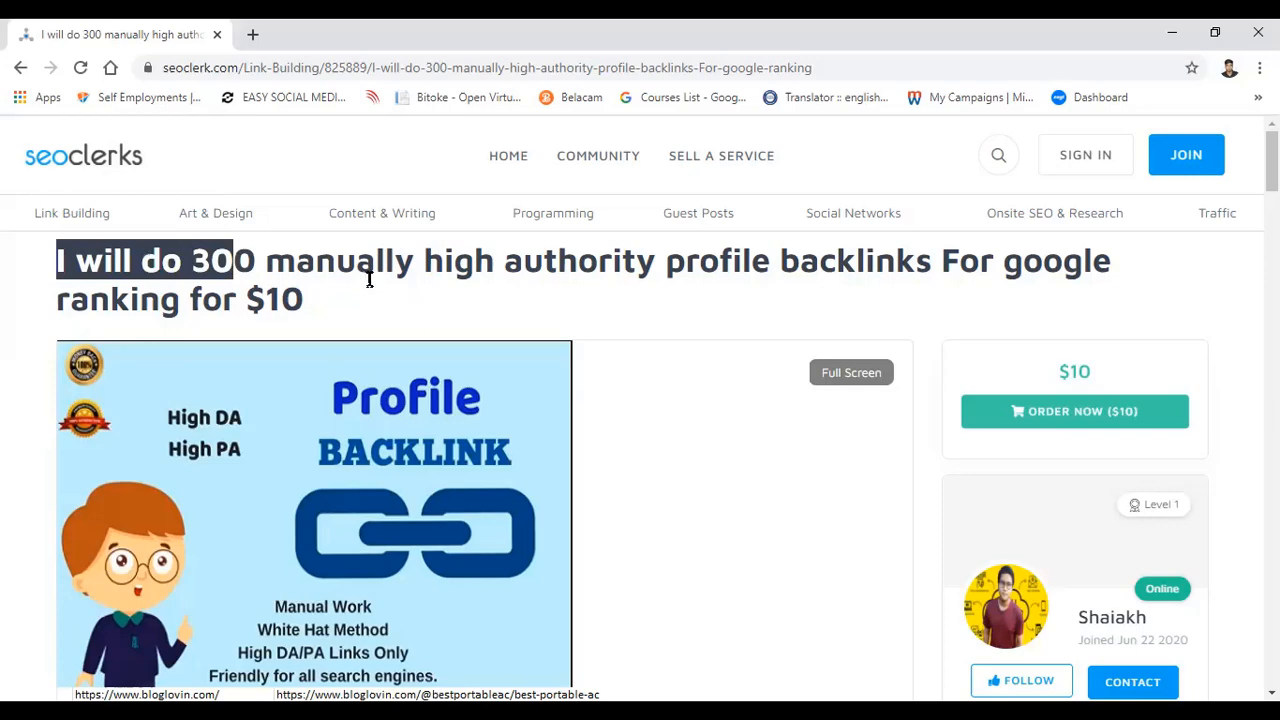
pyautogui.scroll(-1, 370, 295)
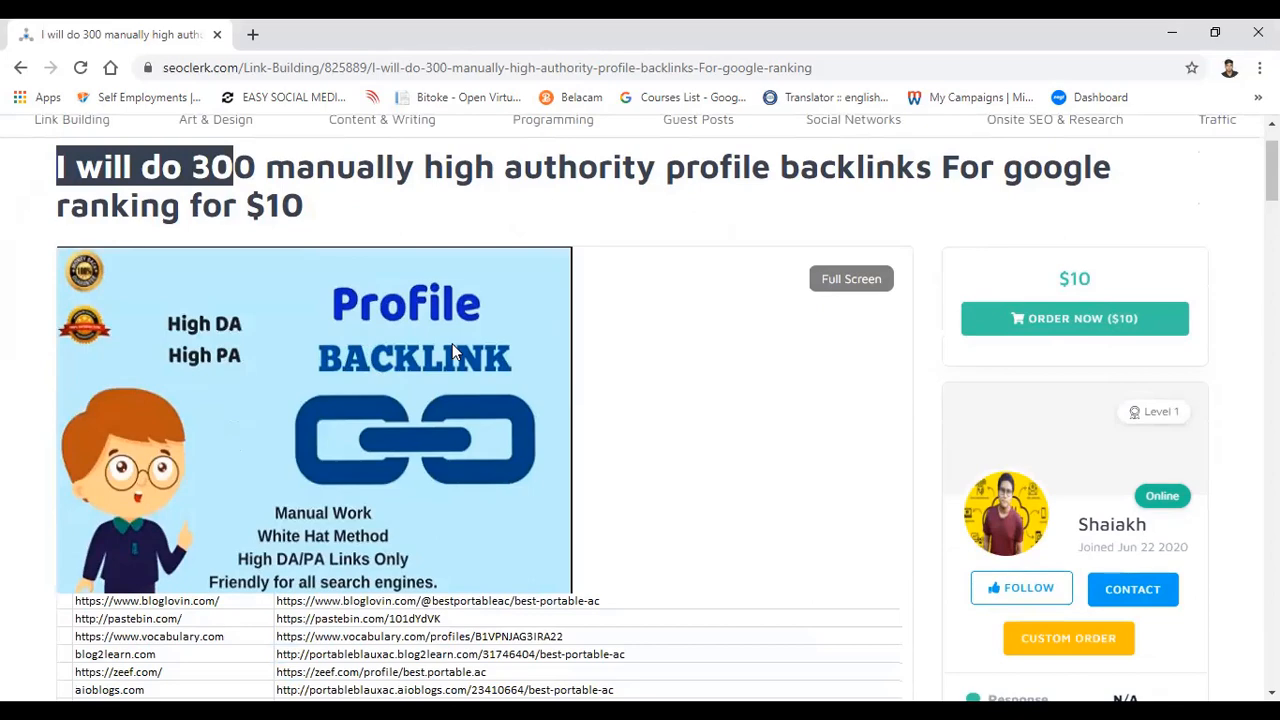
pyautogui.scroll(-1, 452, 350)
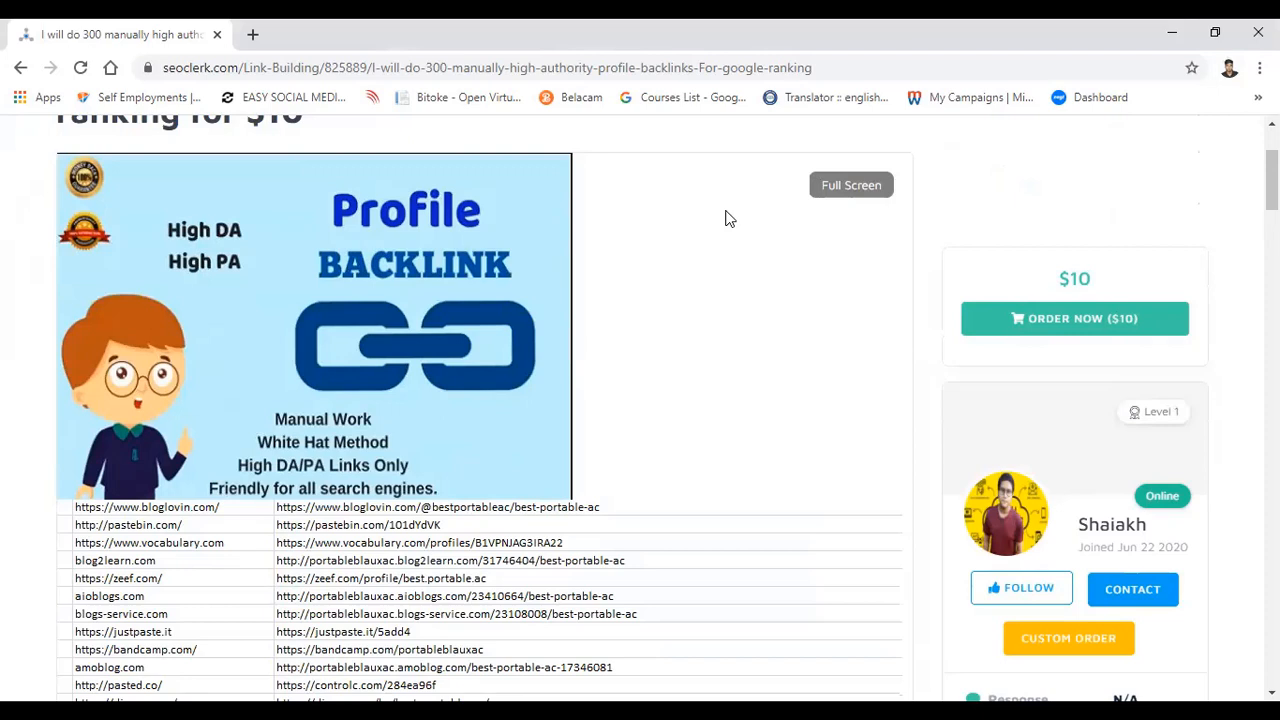
# Step: Open google.com in a new browser tab
pyautogui.hotkey('ctrl', 't')
pyautogui.write('google.com')
pyautogui.press('Return')
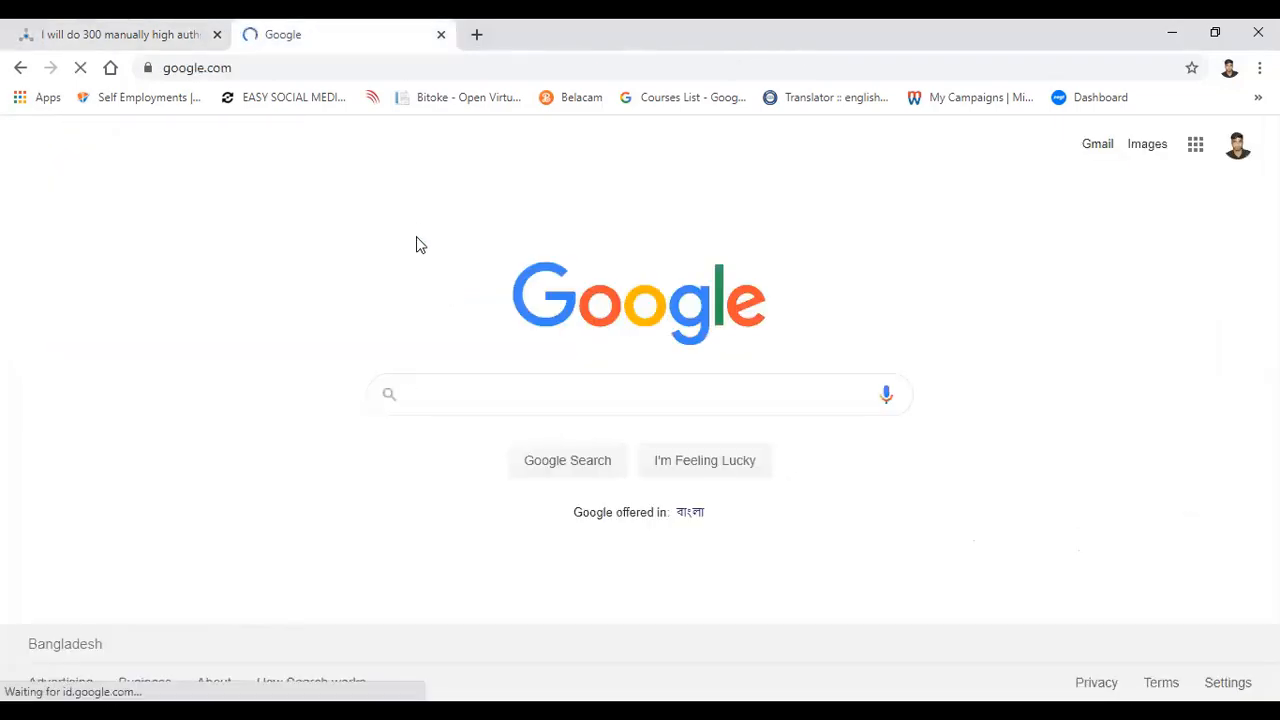
# Step: Search Google for "SEOClearks Gig Cover Photo size"
pyautogui.write('SE')
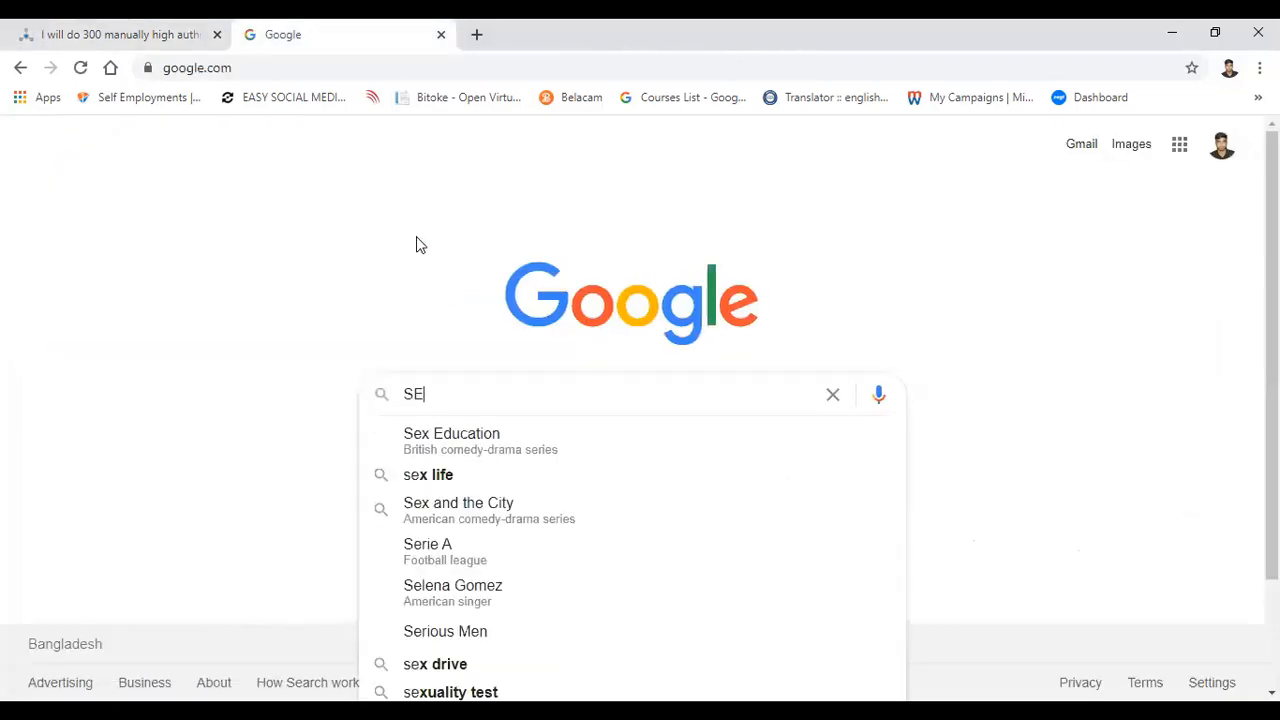
pyautogui.write('OC')
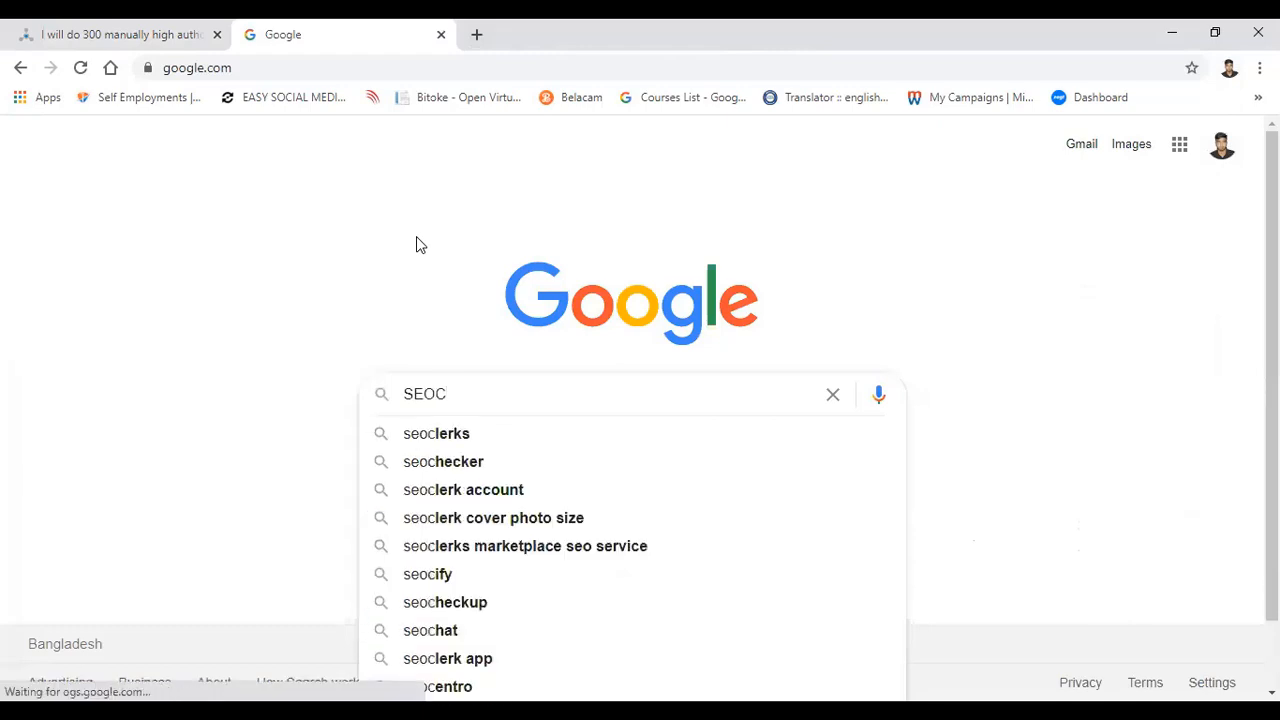
pyautogui.write('learks')
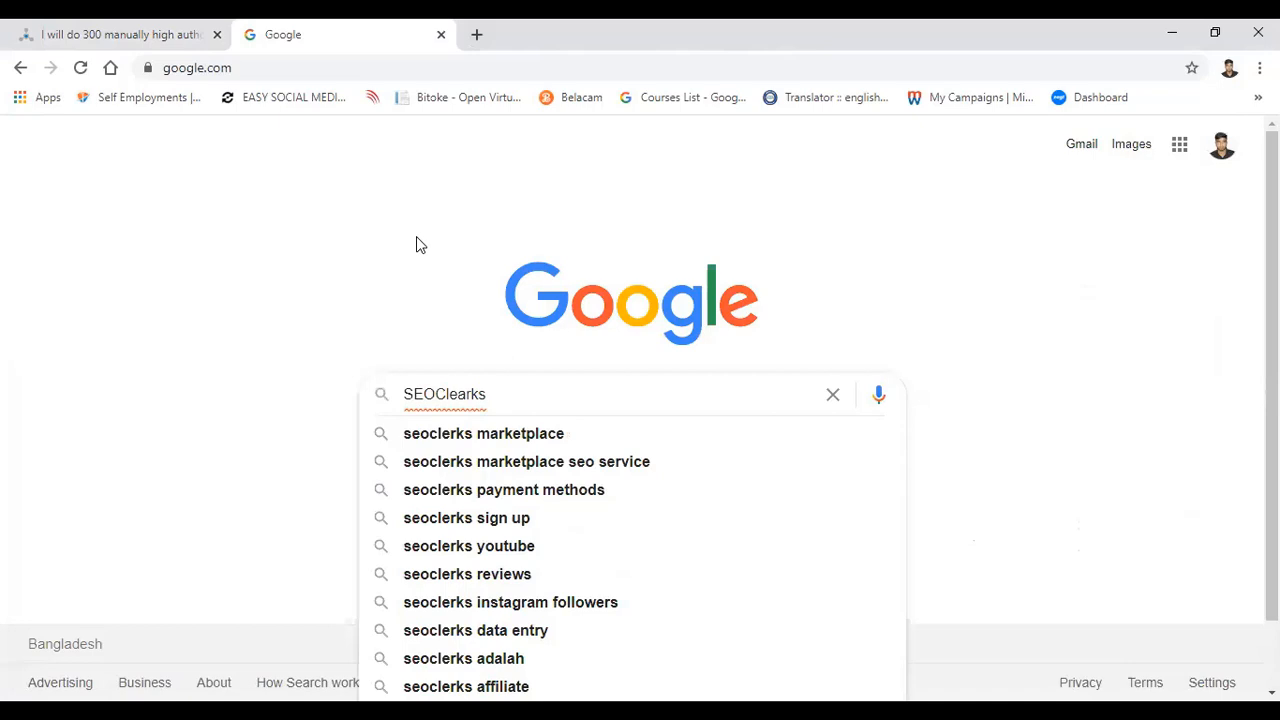
pyautogui.write(' Cove')
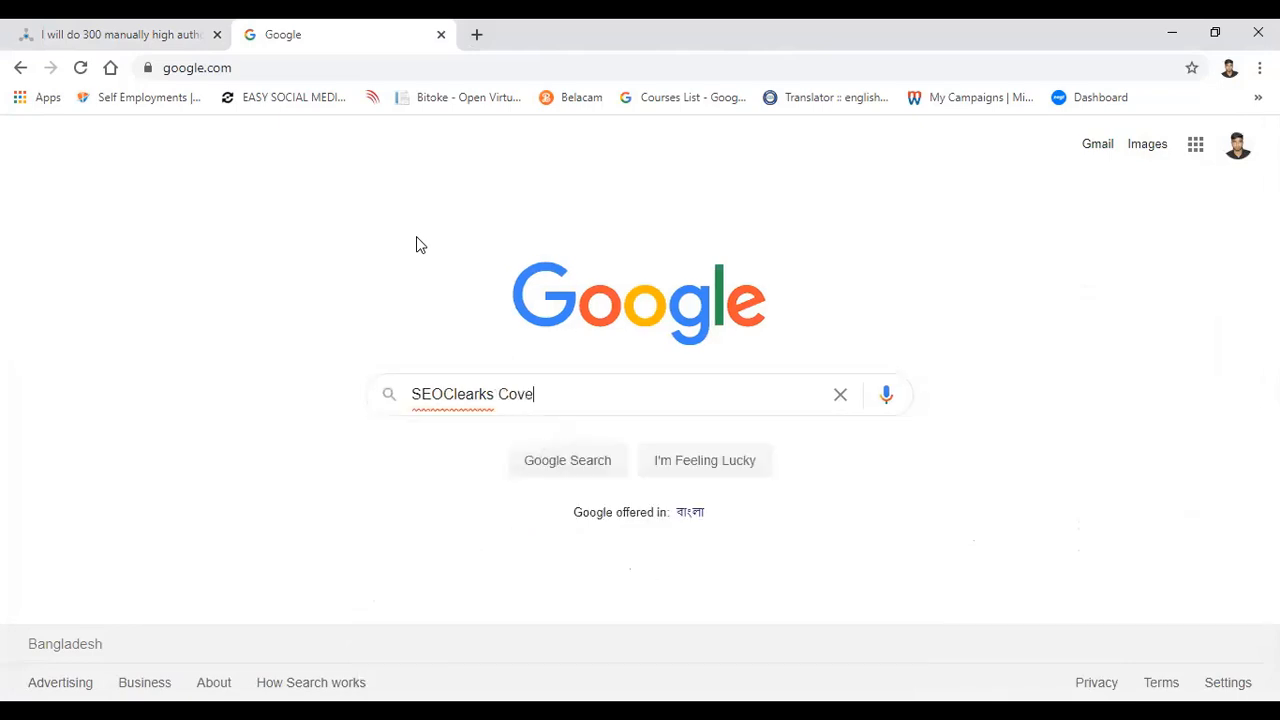
pyautogui.write('r P')
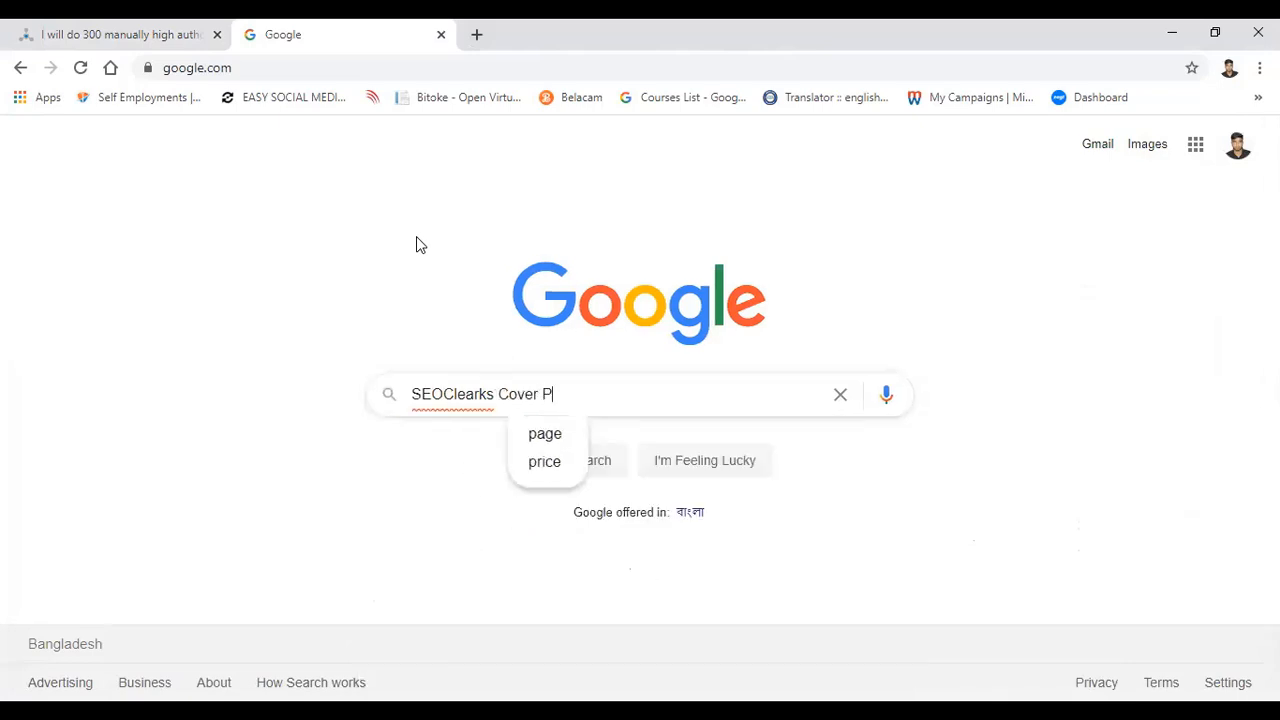
pyautogui.write('hoto six')
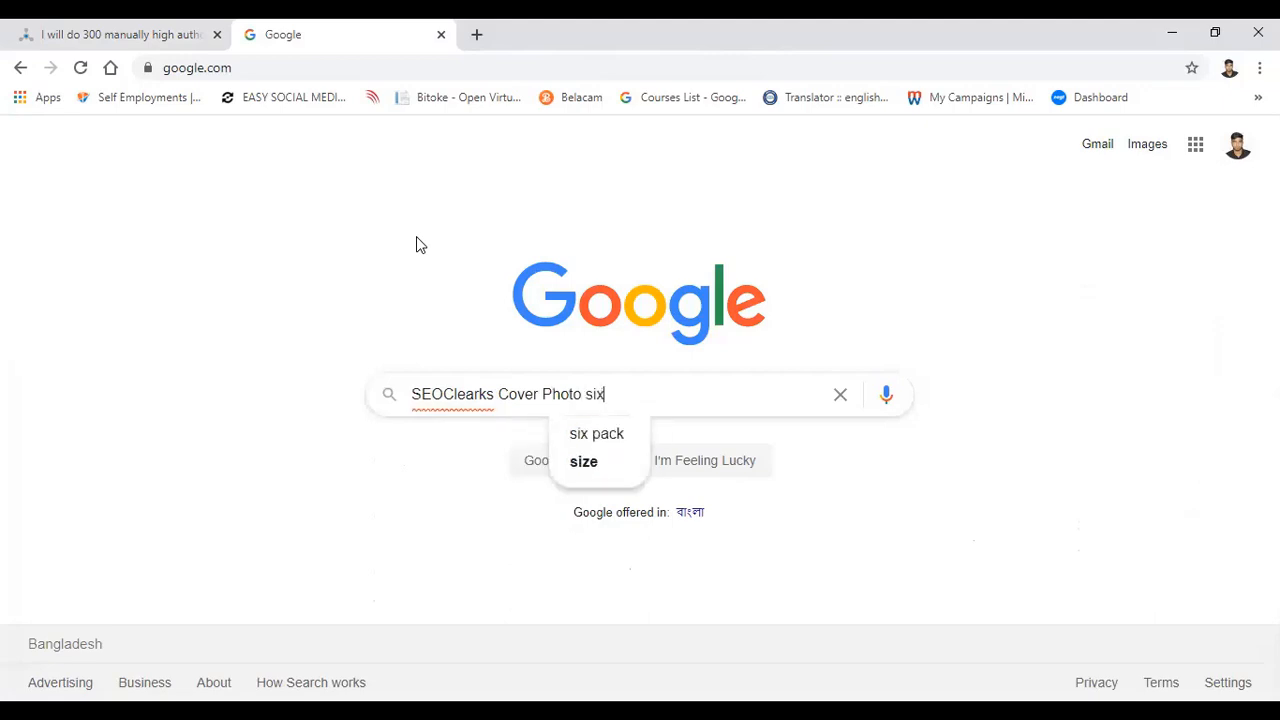
pyautogui.press('BackSpace')
pyautogui.write('ze')
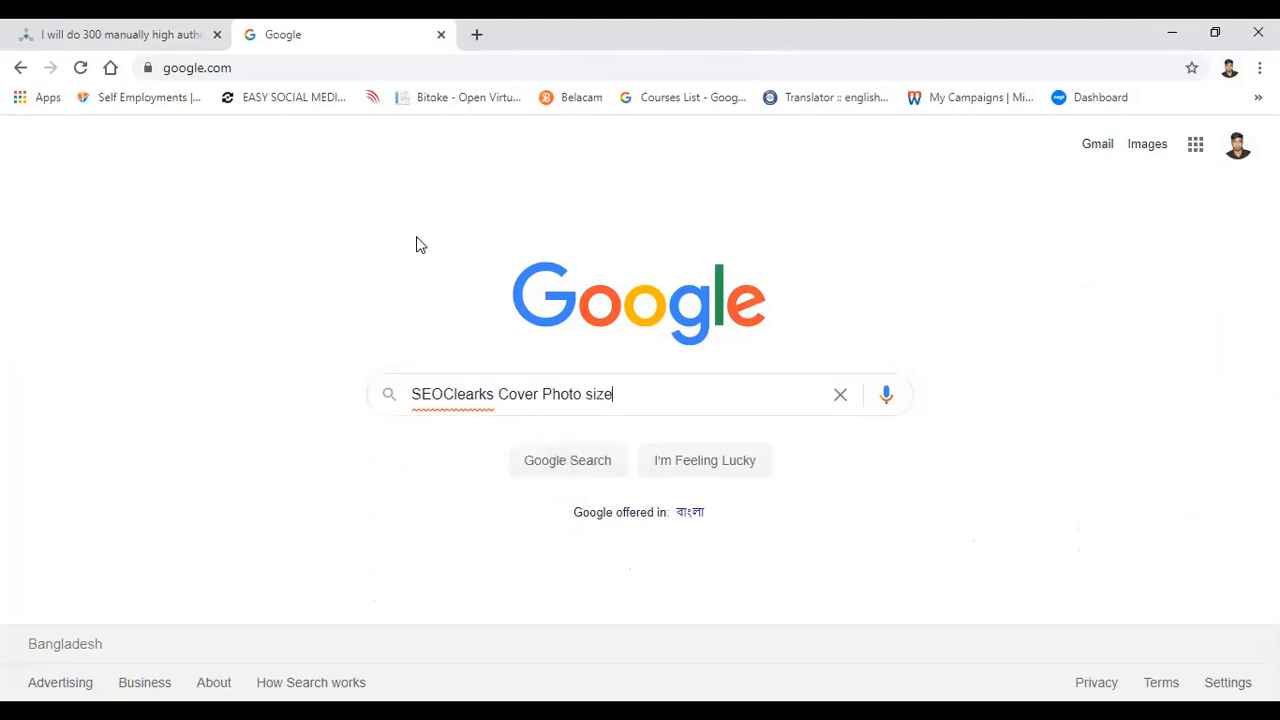
pyautogui.hotkey('ctrl', 'Left')
pyautogui.hotkey('ctrl', 'Left')
pyautogui.hotkey('ctrl', 'Left')
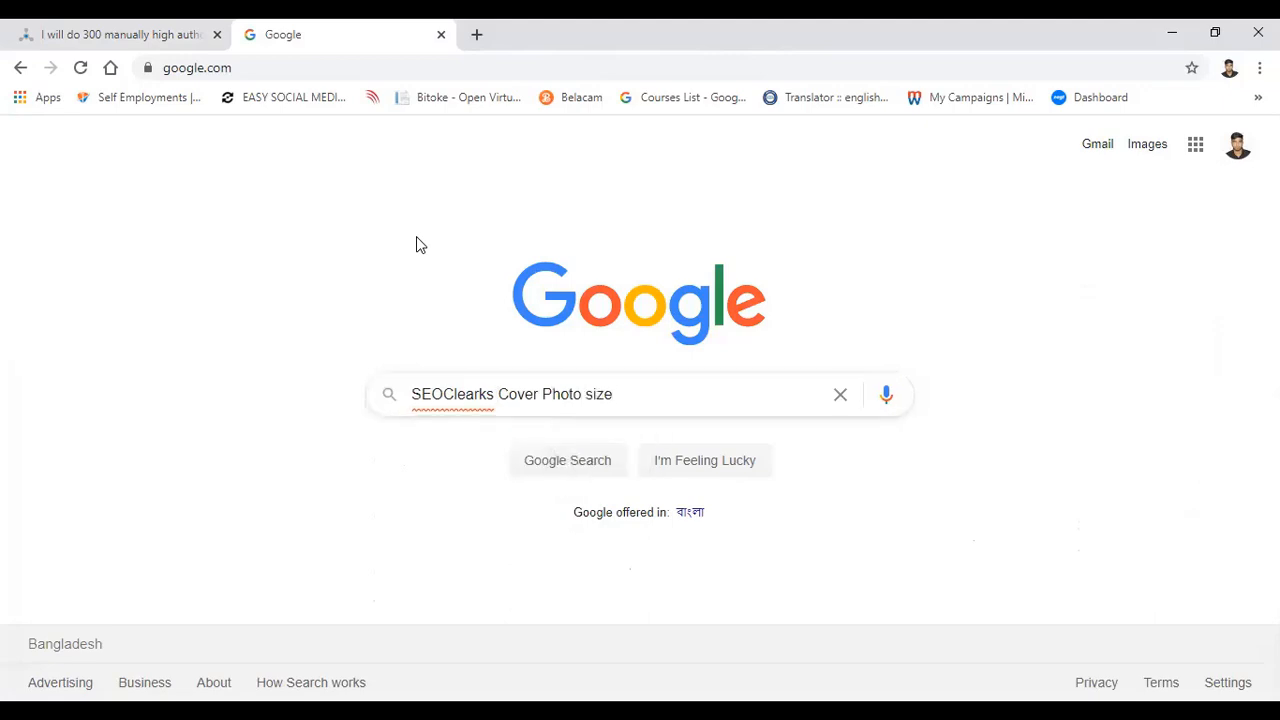
pyautogui.write('Gig')
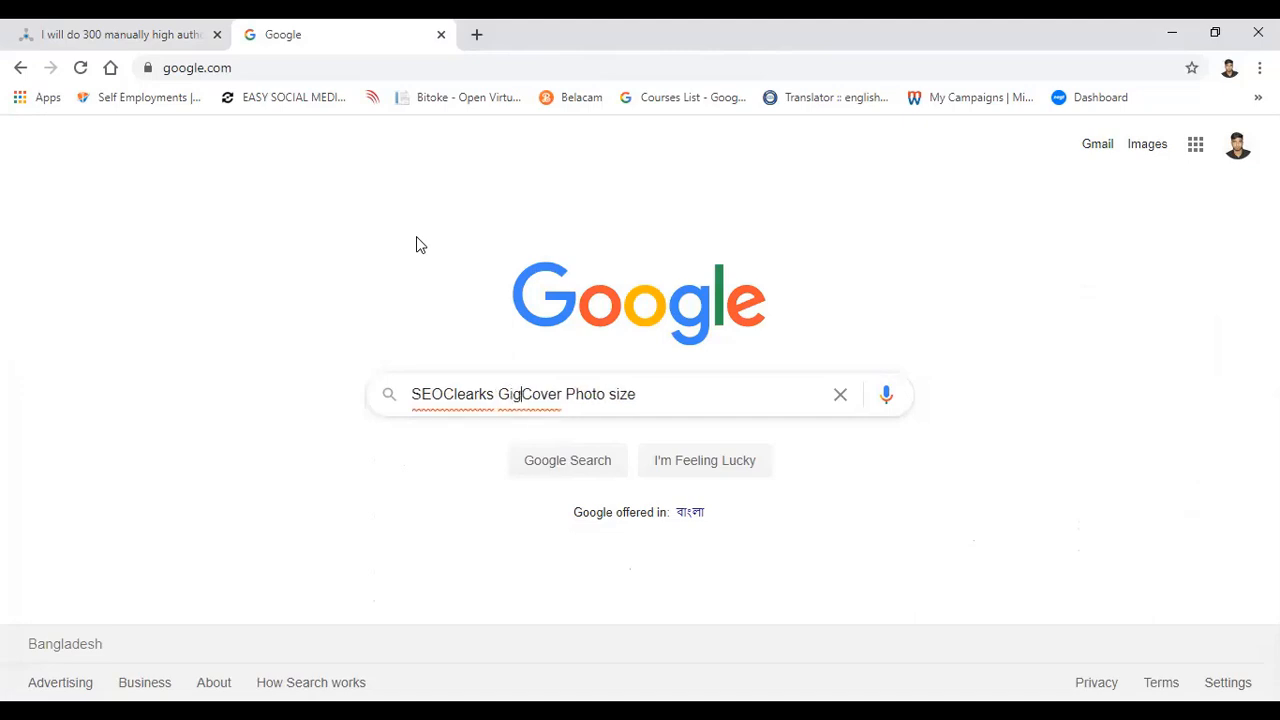
pyautogui.press('Return')
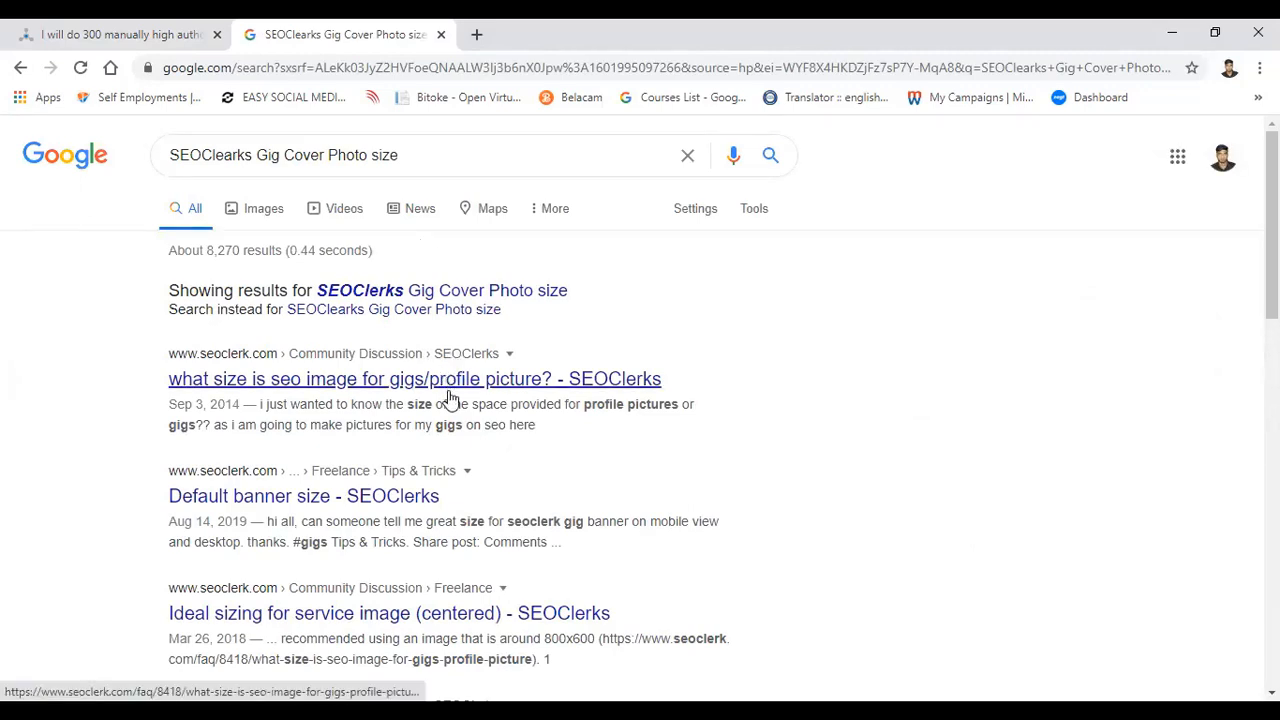
# Step: Browse the image results, previewing the Quora picture on Fiverr gig photo size and the SEOClerks "Customize your profile" picture
pyautogui.click(263, 209)
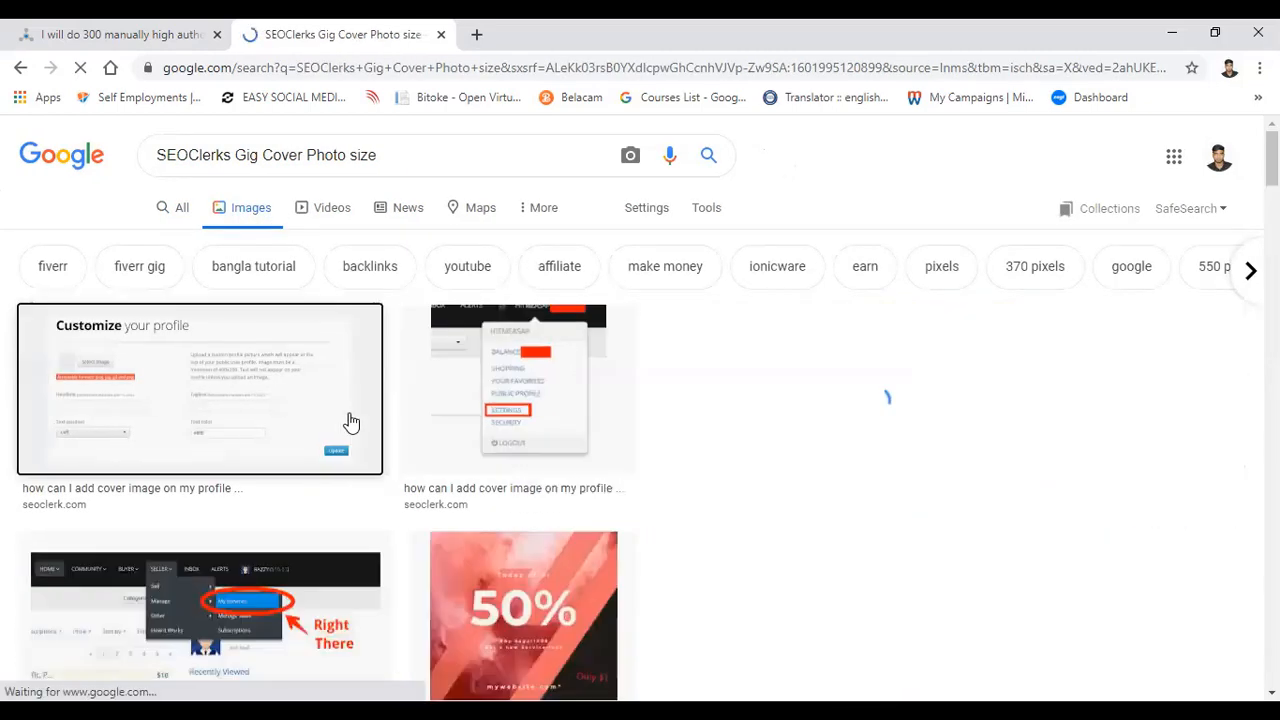
pyautogui.scroll(-4, 410, 450)
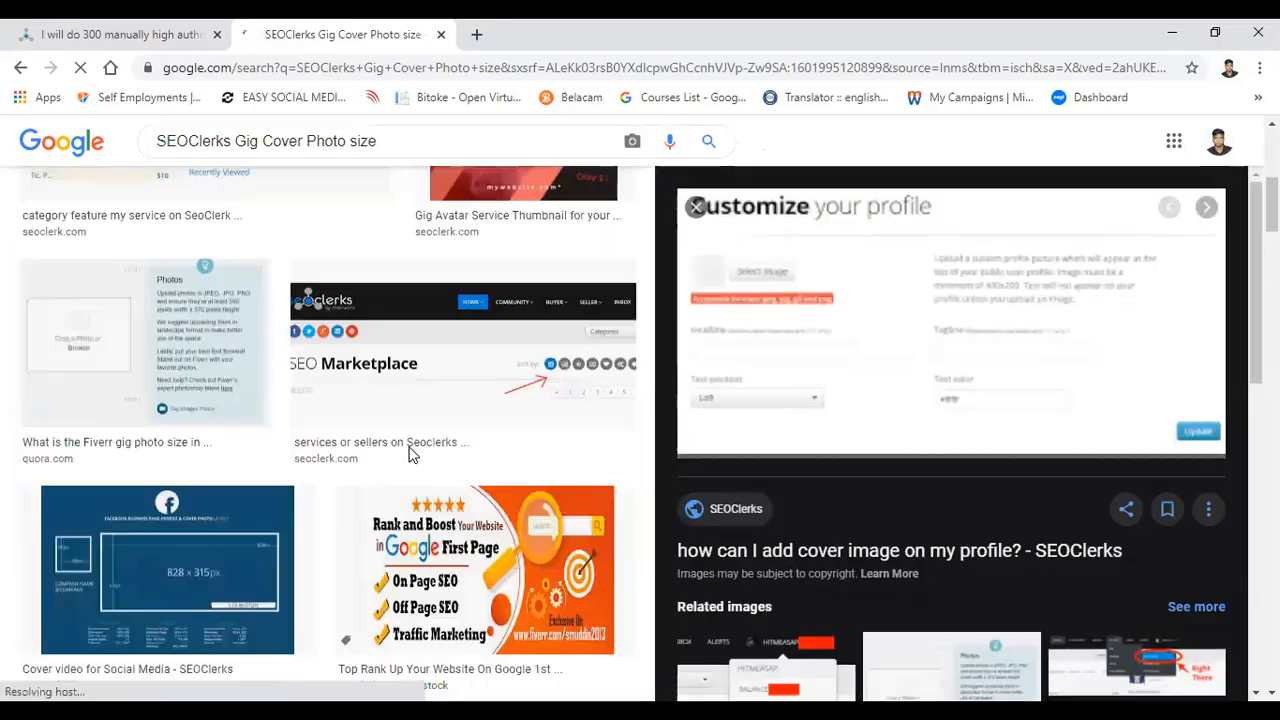
pyautogui.click(230, 375)
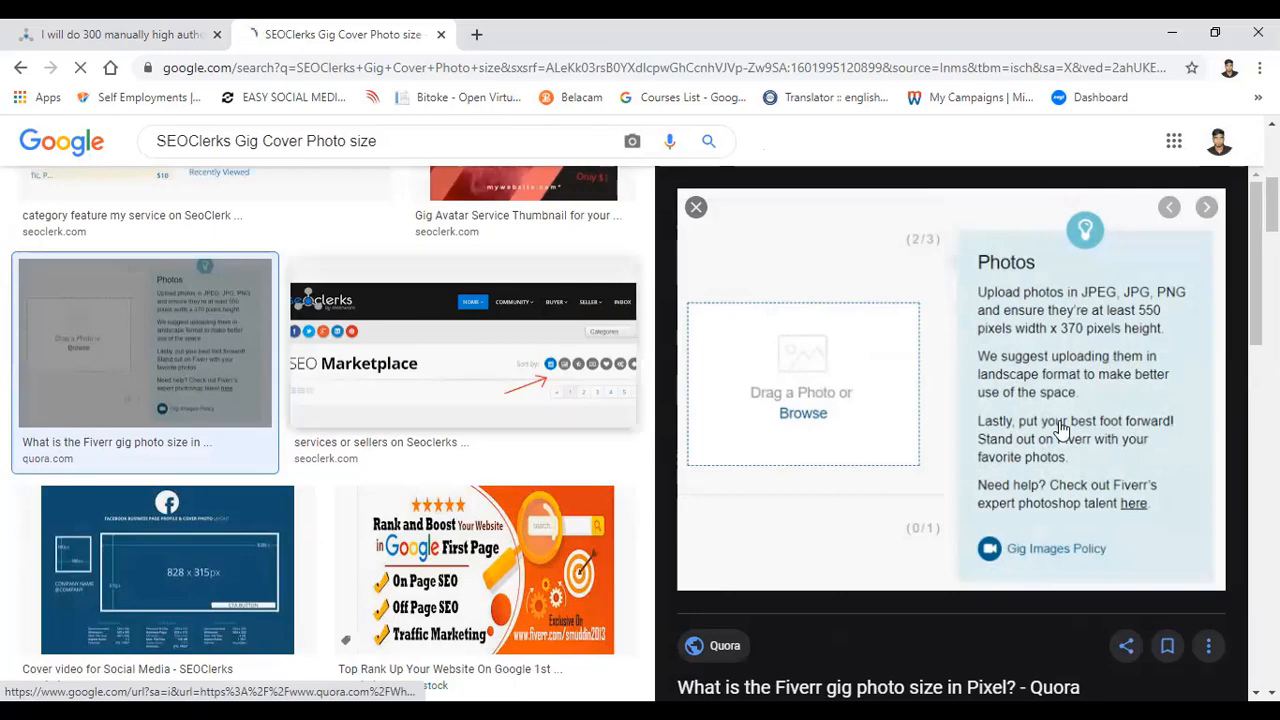
pyautogui.scroll(-4, 365, 395)
pyautogui.scroll(8, 370, 393)
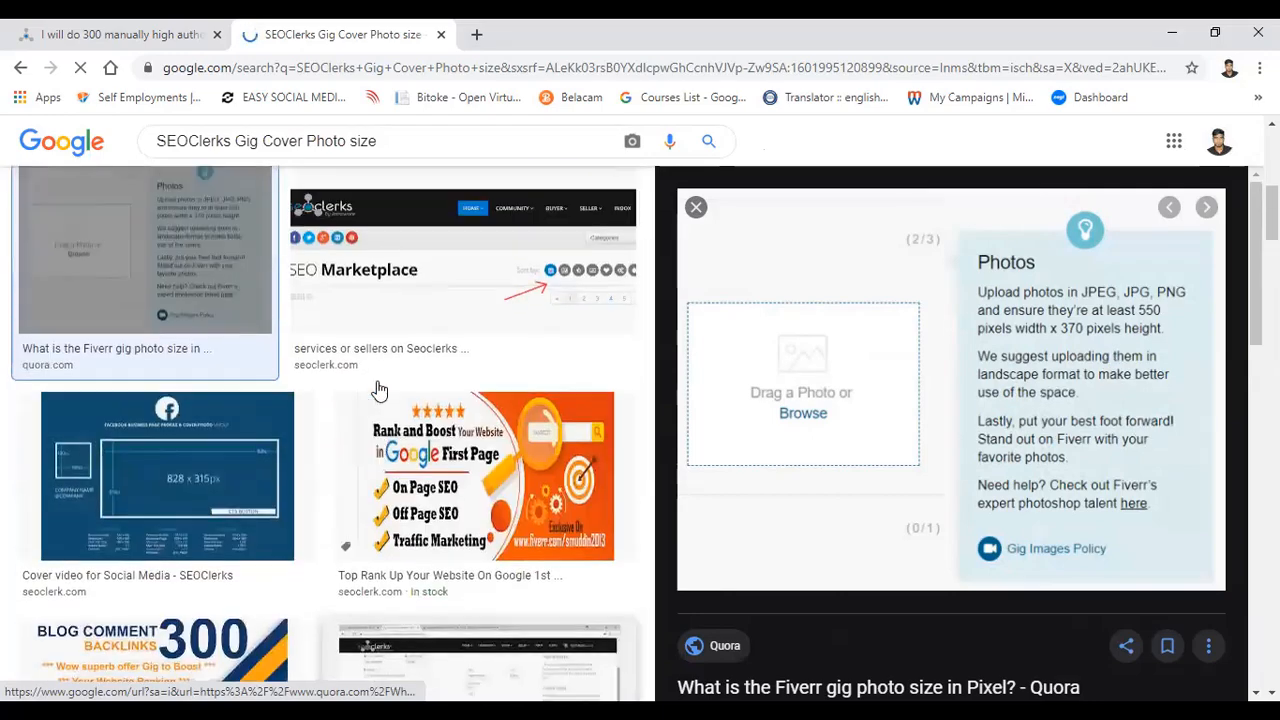
pyautogui.scroll(1, 379, 390)
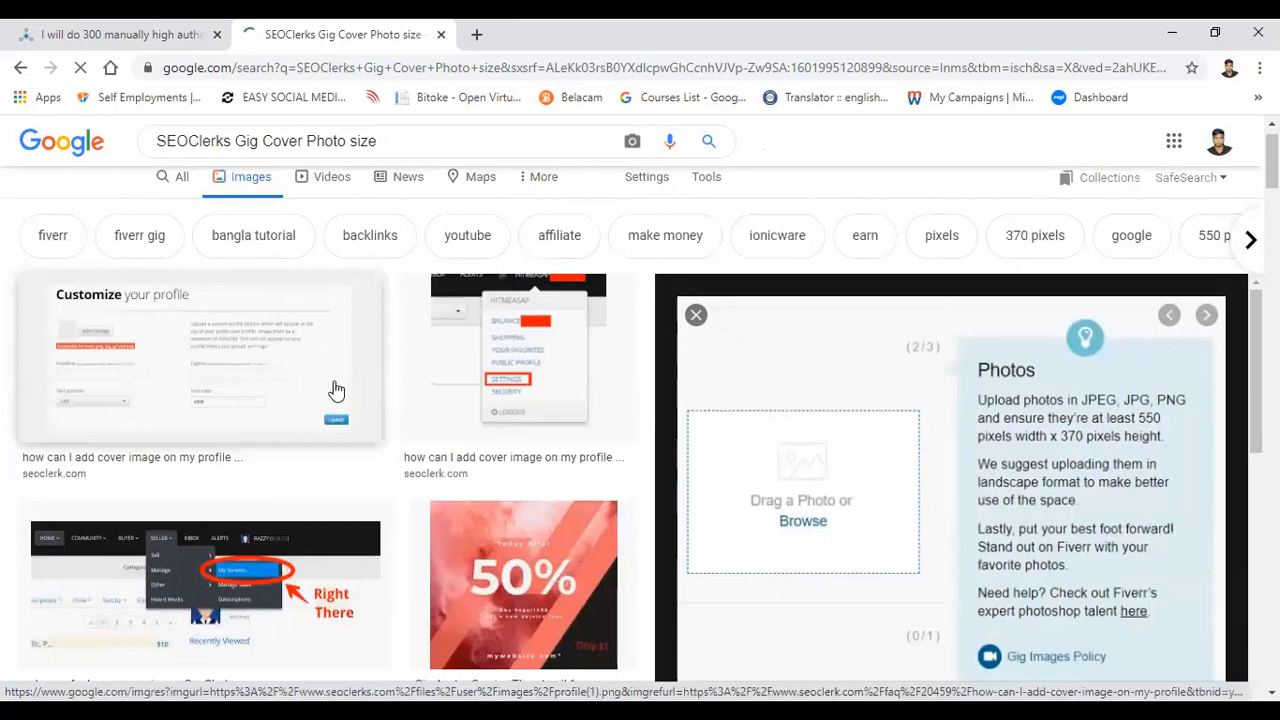
pyautogui.click(286, 377)
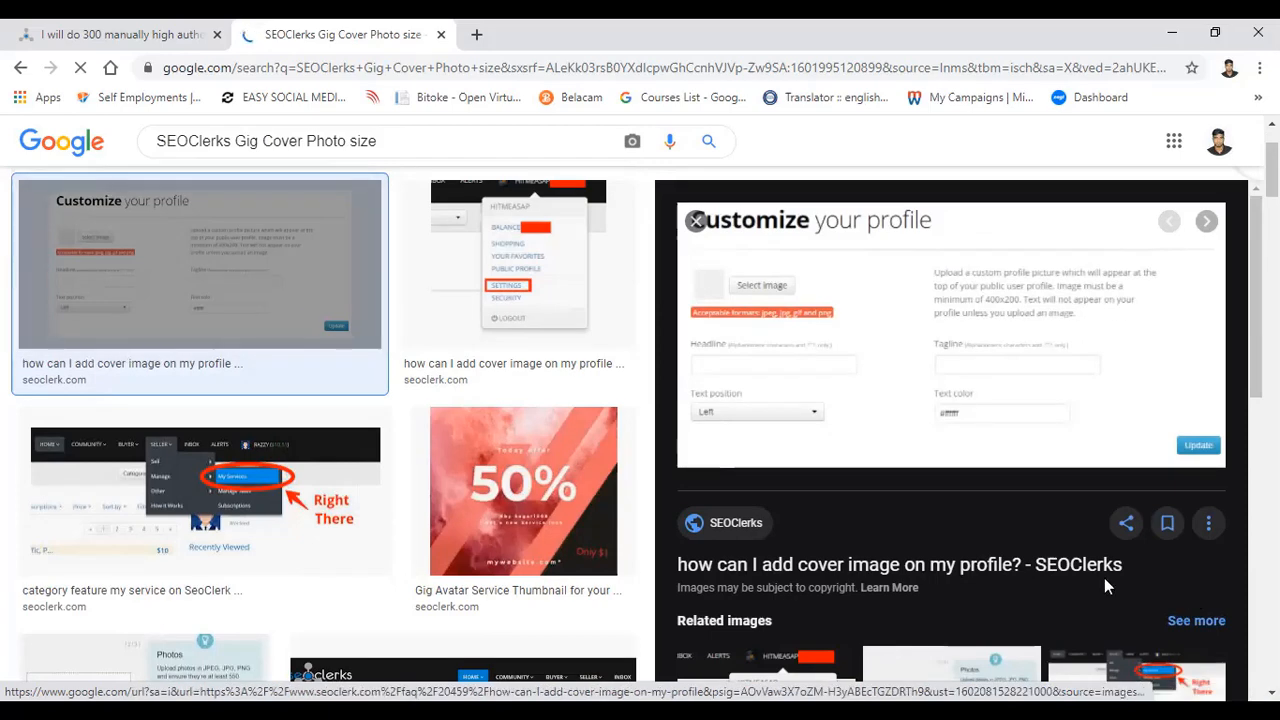
# Step: Return to the backlinks service listing and examine the seller's profile card beside the sample links
pyautogui.hotkey('ctrl', 'shift', 'Tab')
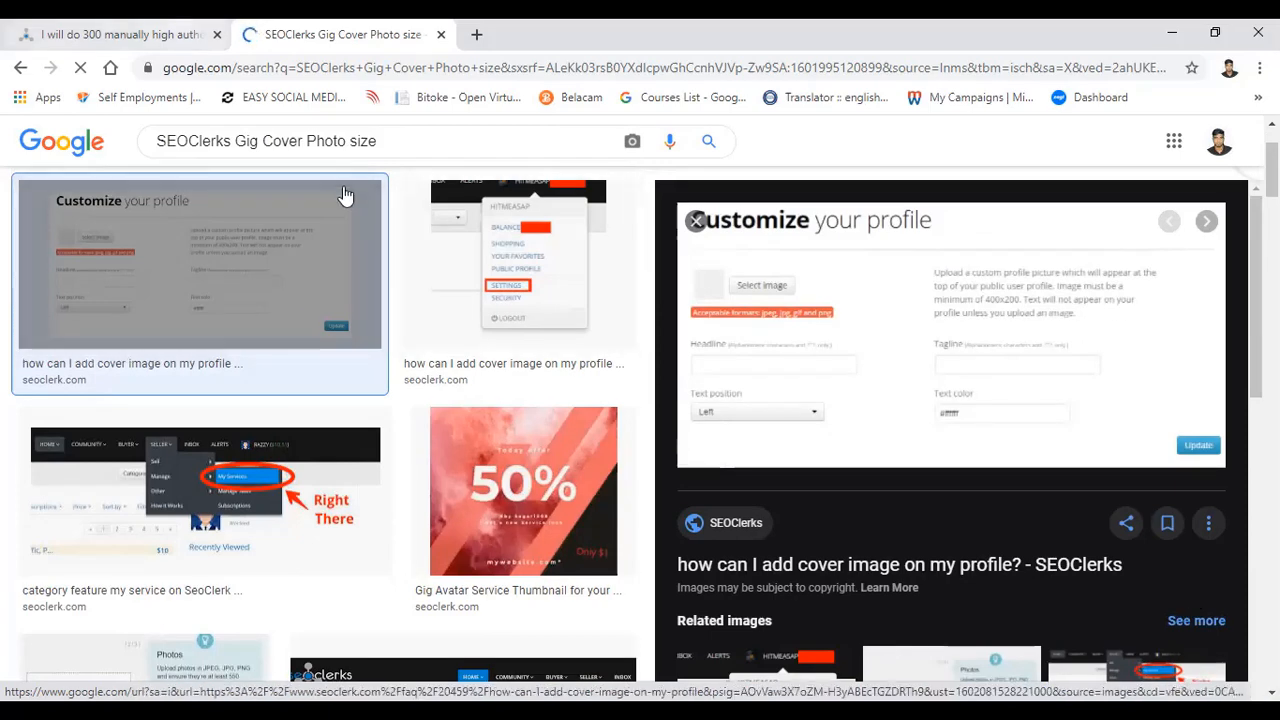
pyautogui.scroll(-4, 343, 193)
pyautogui.moveTo(1131, 524); pyautogui.dragTo(1157, 671)
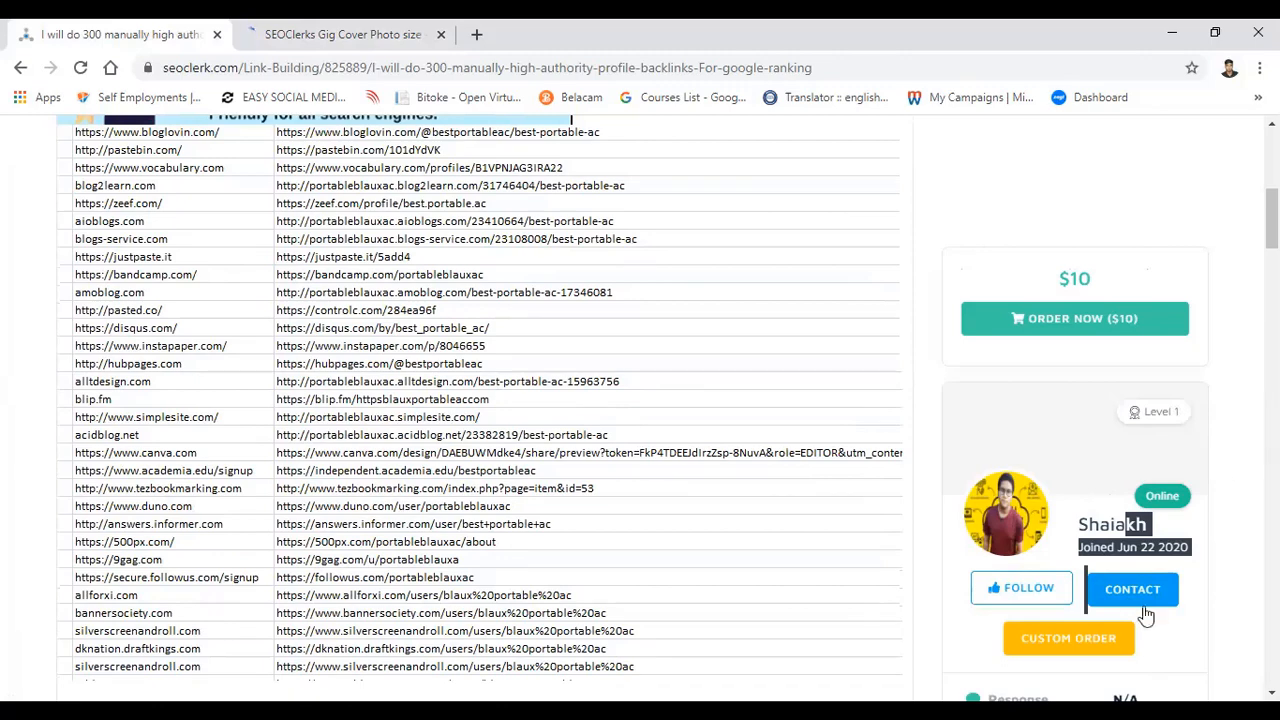
pyautogui.scroll(6, 847, 401)
# Step: Go back to the Google search and show all web results instead of images
pyautogui.click(391, 30)
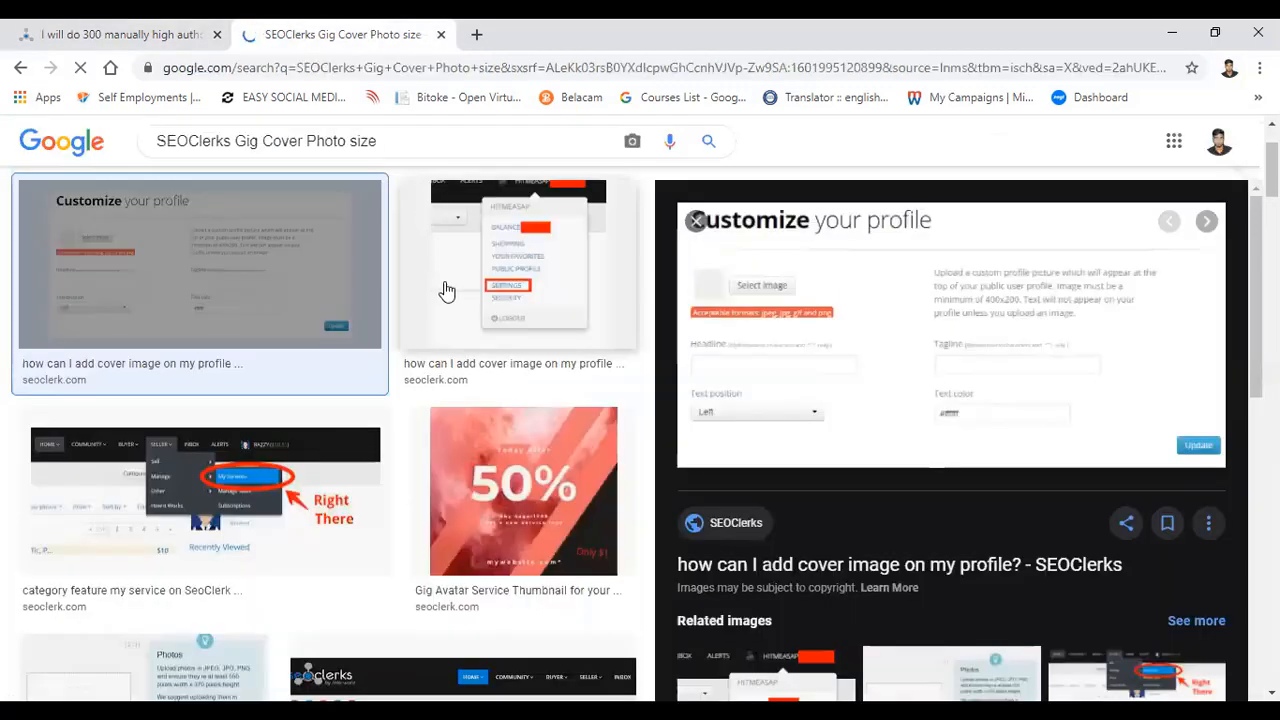
pyautogui.scroll(2, 443, 289)
pyautogui.click(182, 219)
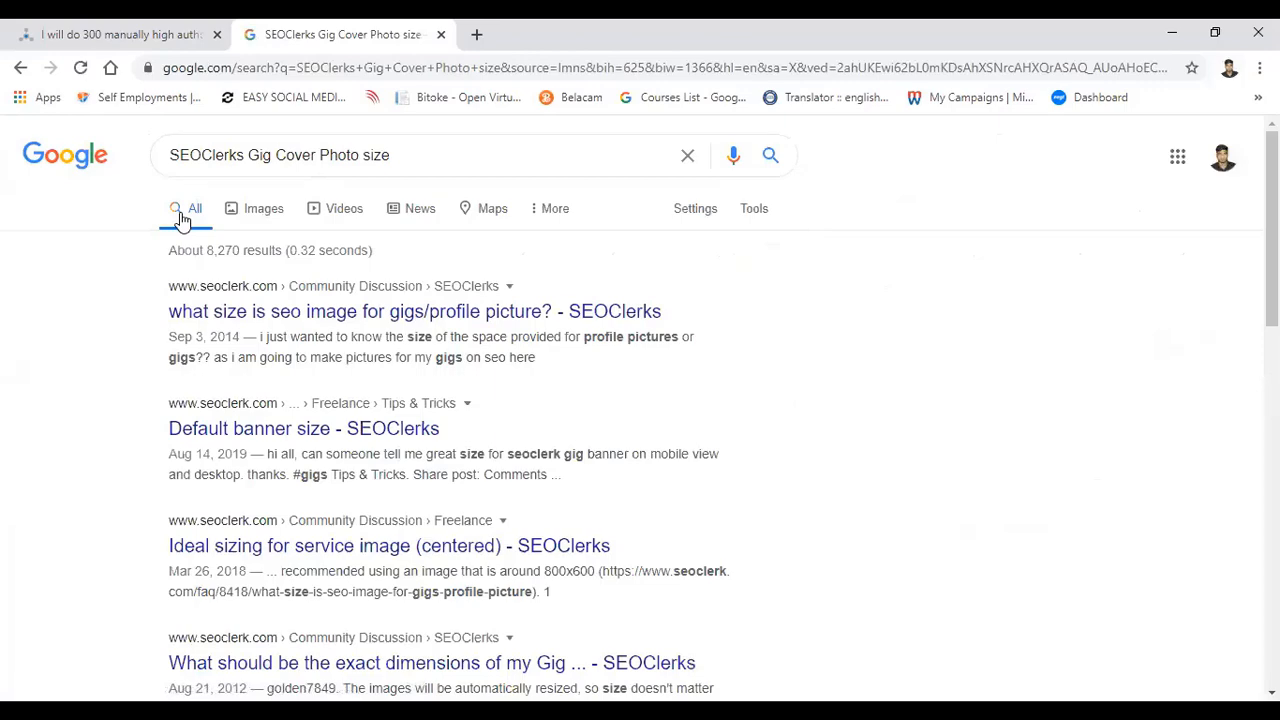
# Step: Return to the backlinks service listing and review its cover image, the quantity in the title and the $10 price
pyautogui.hotkey('ctrl', 'shift', 'Tab')
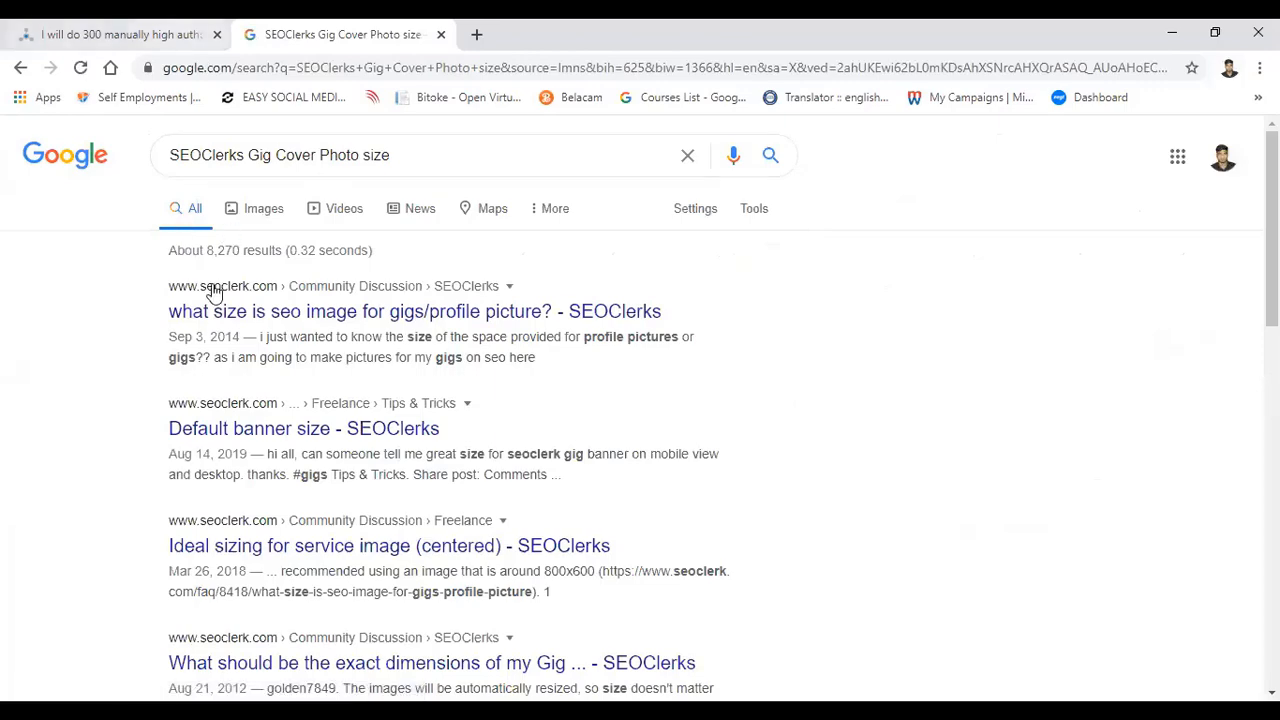
pyautogui.scroll(-3, 452, 376)
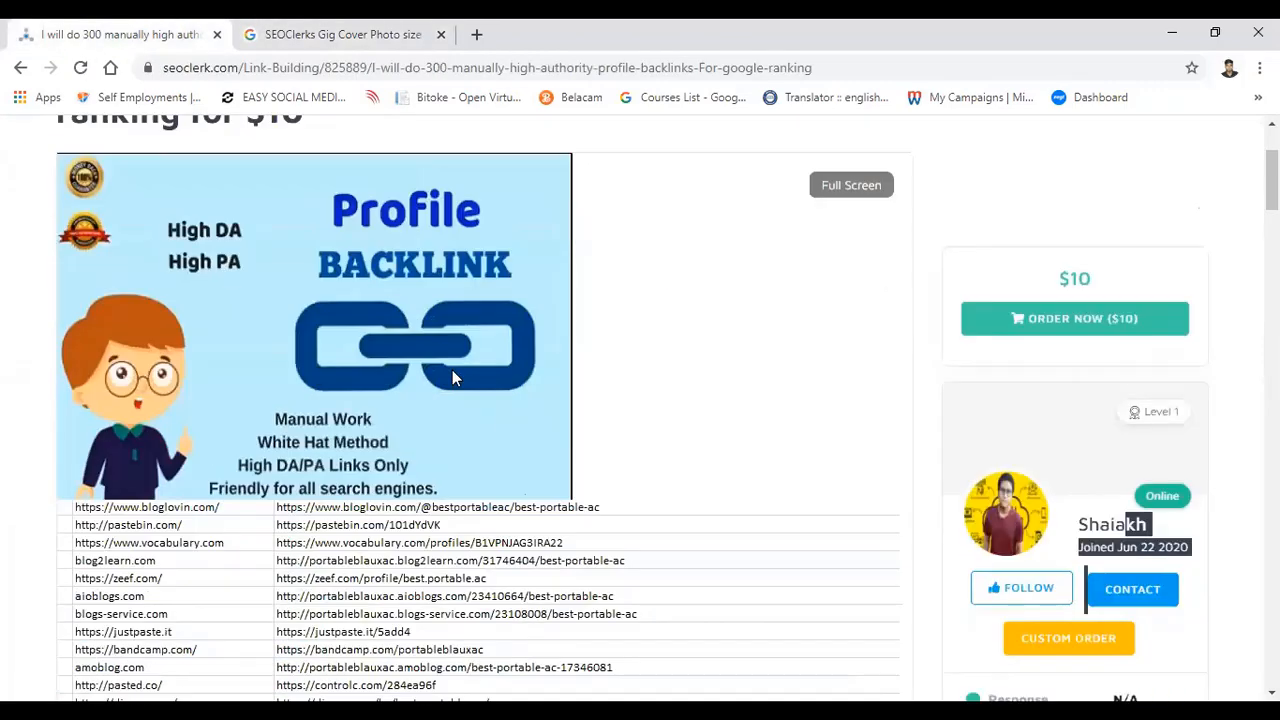
pyautogui.scroll(3, 452, 376)
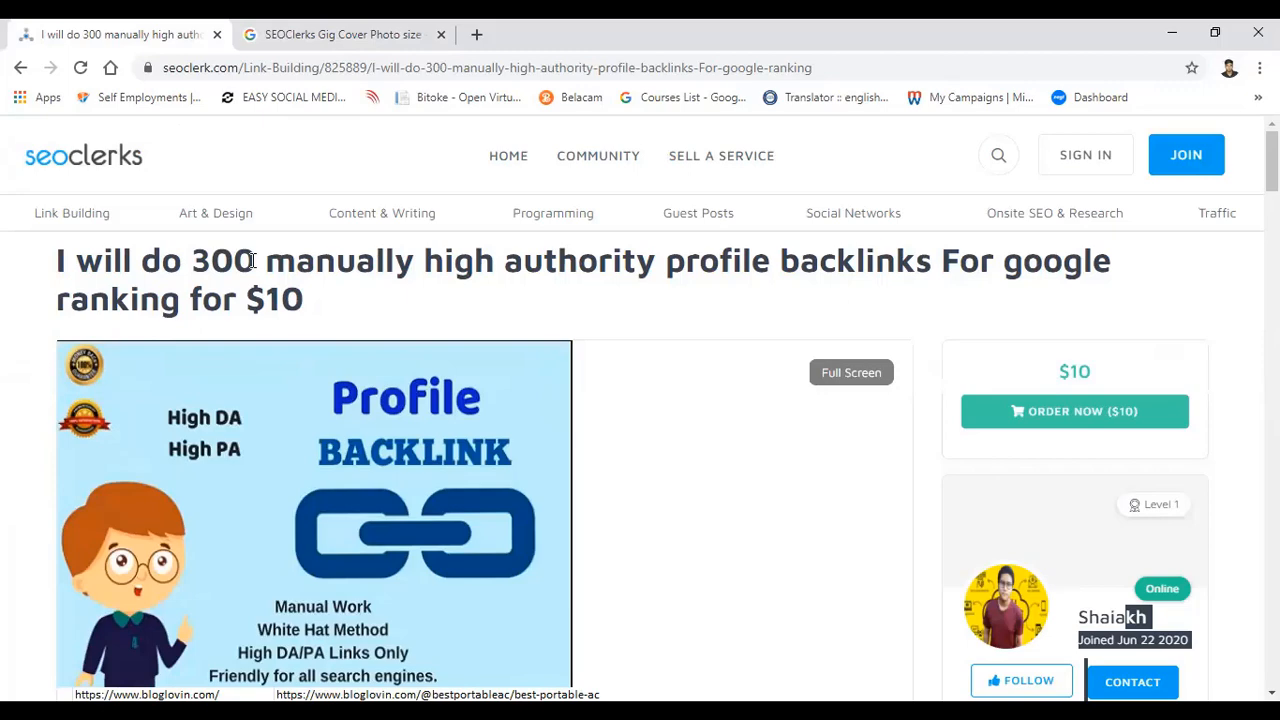
pyautogui.moveTo(252, 261); pyautogui.dragTo(162, 261)
pyautogui.click(200, 261)
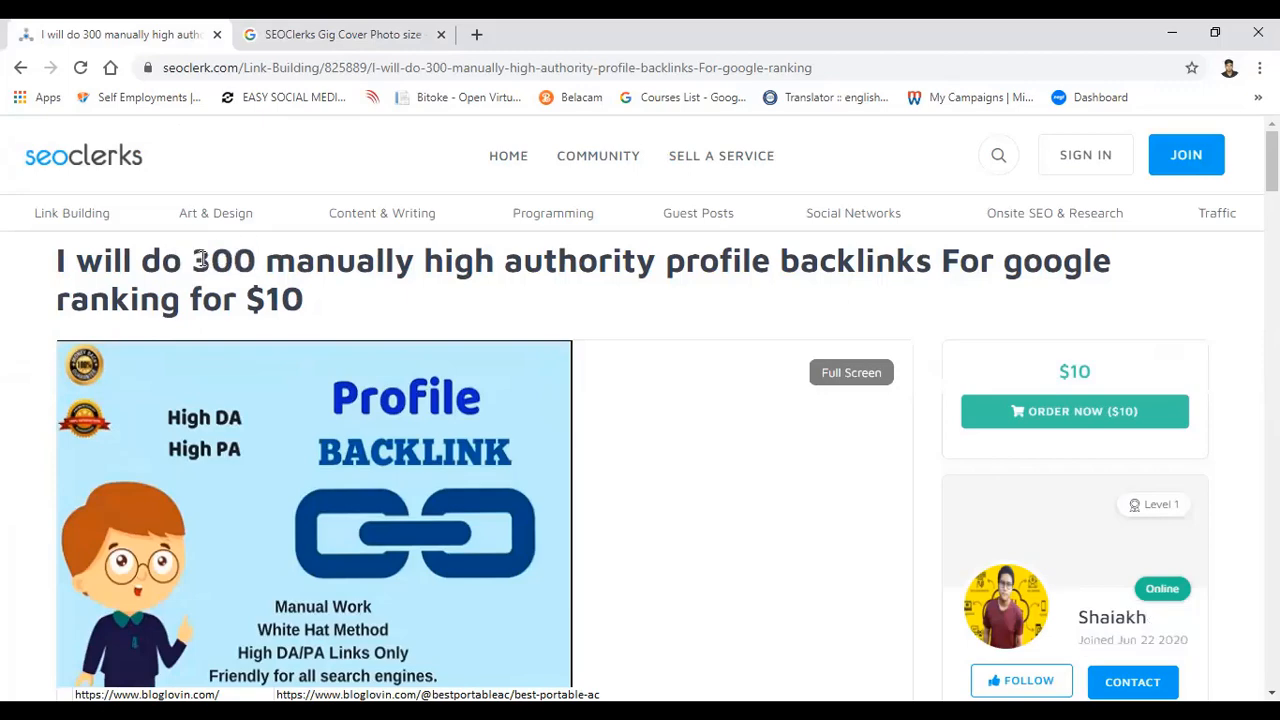
pyautogui.moveTo(256, 261); pyautogui.dragTo(198, 259)
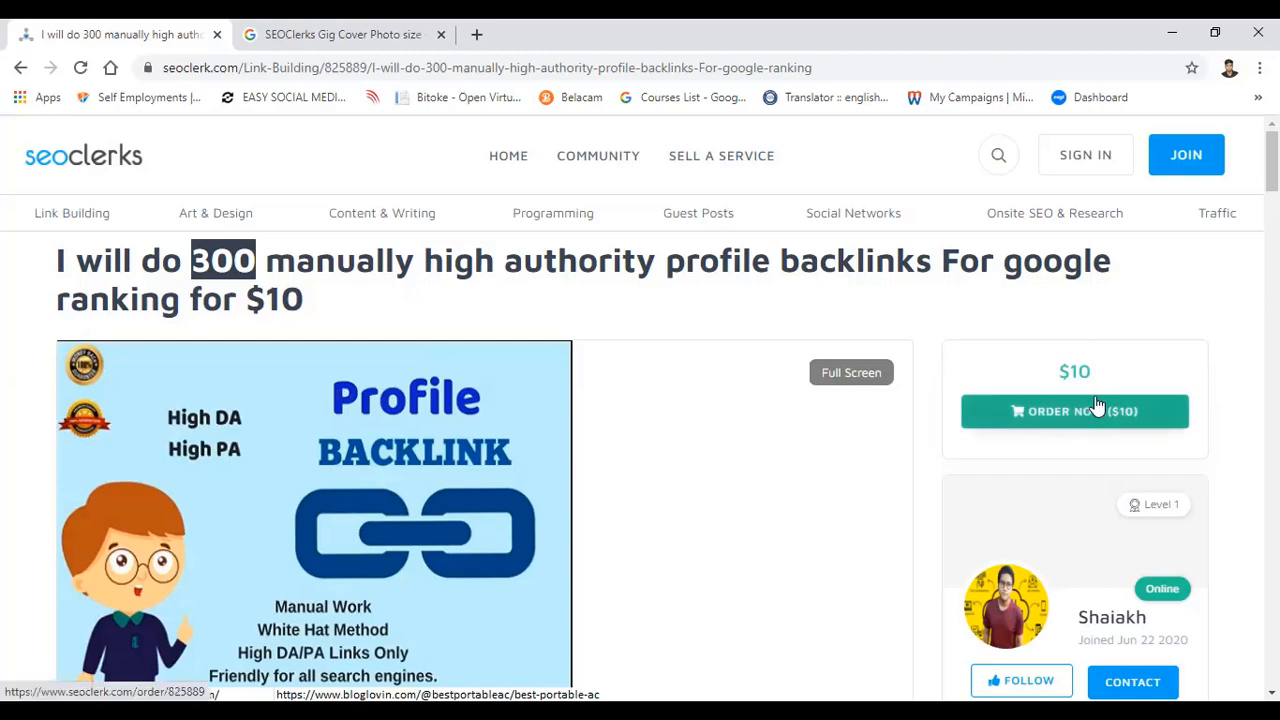
pyautogui.moveTo(1102, 375); pyautogui.dragTo(1058, 378)
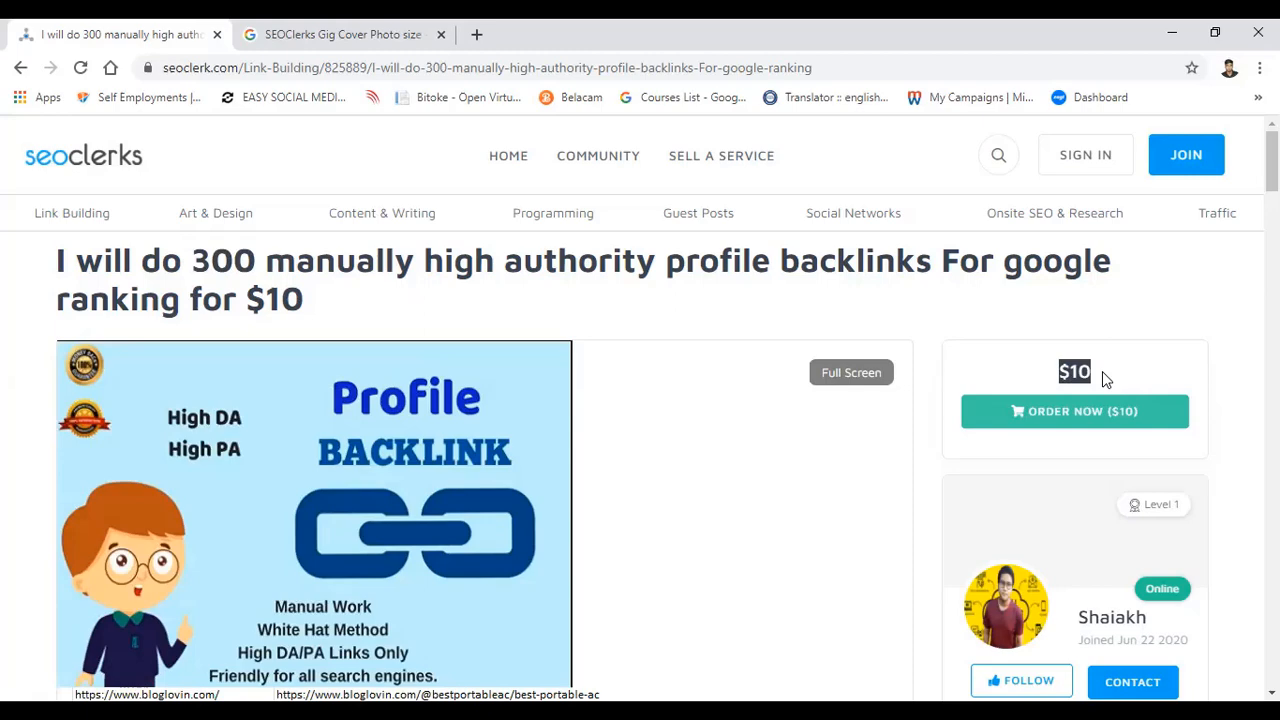
# Step: Go from the listing's $10 price to its description and highlight the bold opening sentence that repeats the service title
pyautogui.moveTo(1106, 367); pyautogui.dragTo(1061, 369)
pyautogui.scroll(-10, 450, 303)
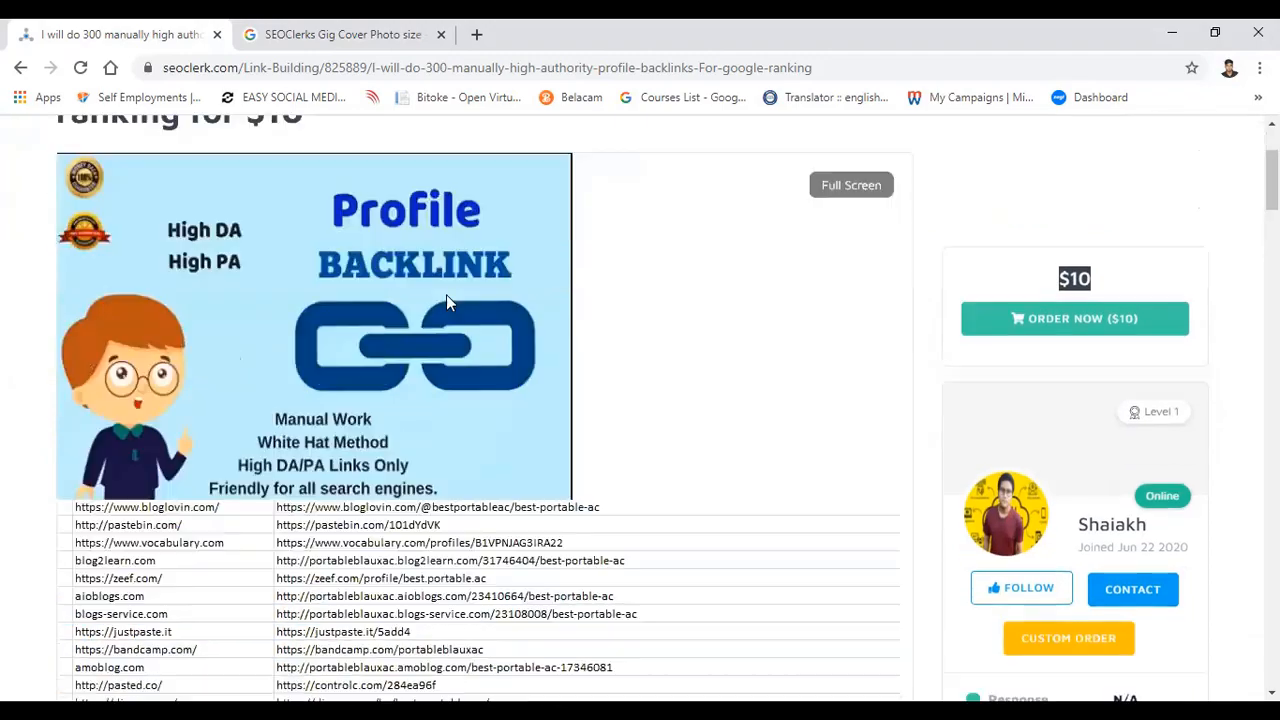
pyautogui.scroll(-3, 450, 303)
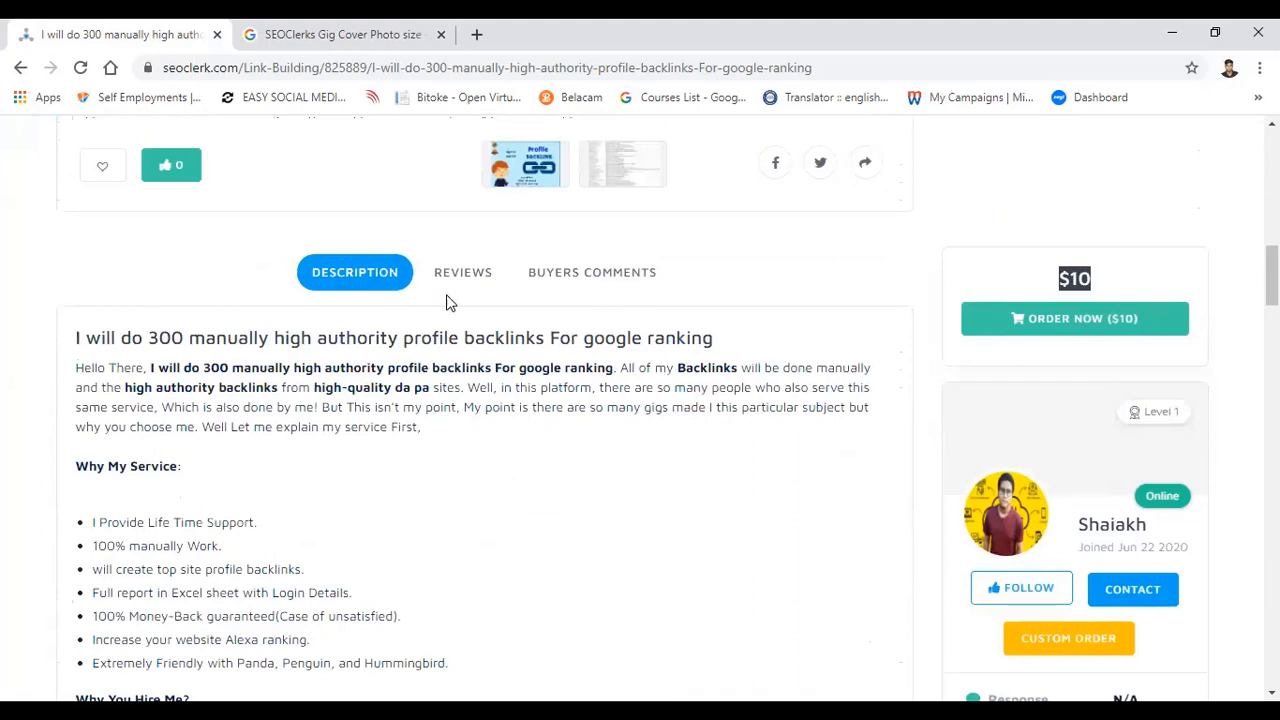
pyautogui.click(150, 368)
pyautogui.moveTo(150, 368); pyautogui.dragTo(613, 368)
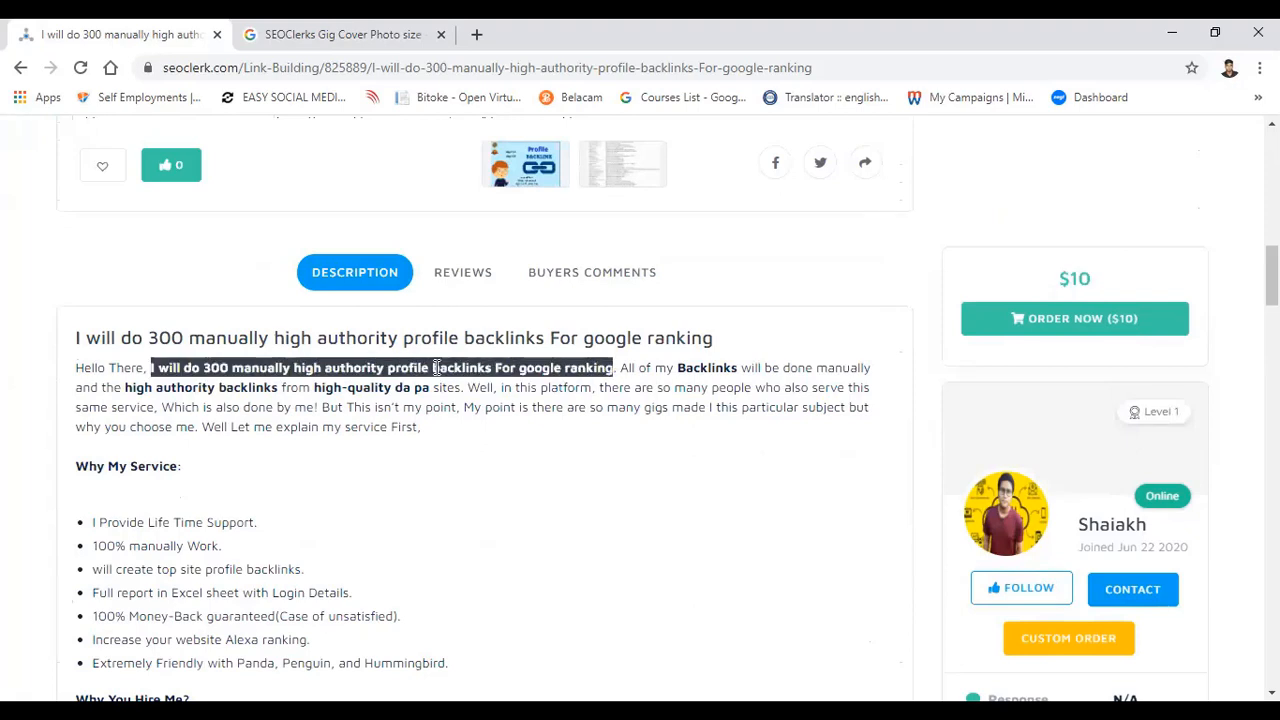
pyautogui.click(436, 368)
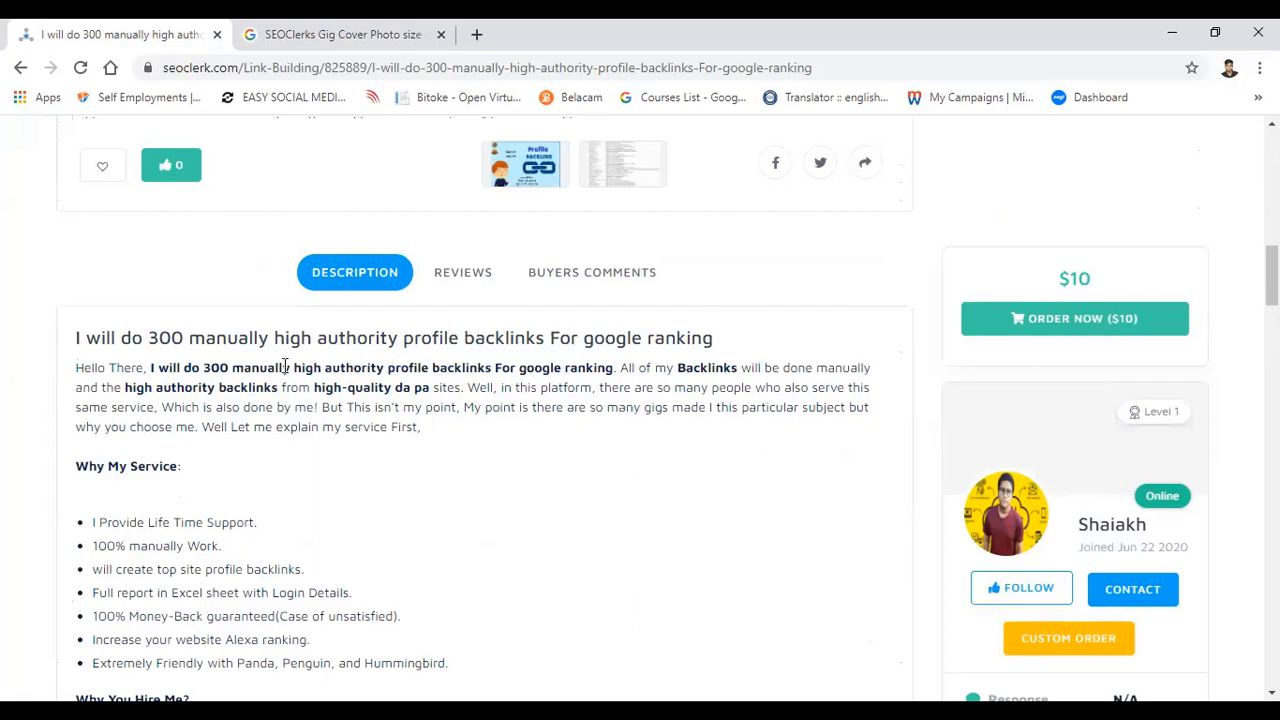
pyautogui.moveTo(292, 368); pyautogui.dragTo(492, 368)
pyautogui.click(403, 380)
pyautogui.moveTo(150, 366); pyautogui.dragTo(616, 368)
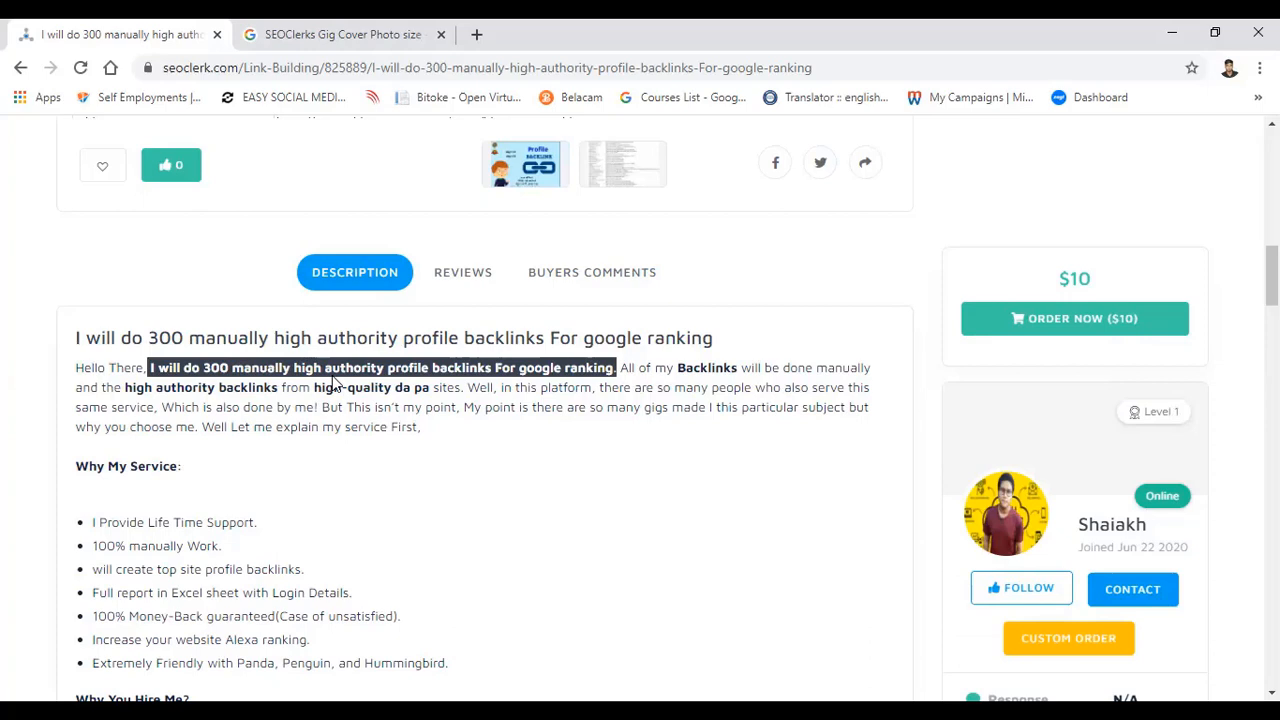
pyautogui.click(375, 414)
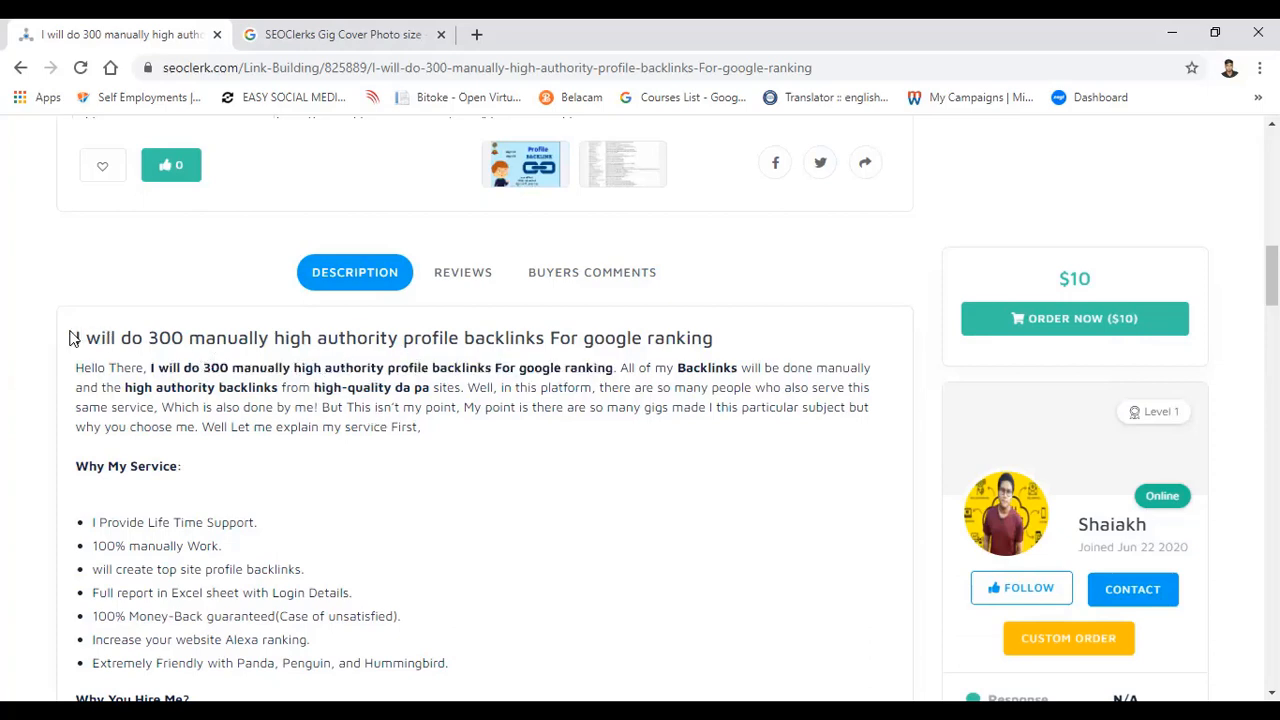
# Step: Compare the description heading with the bold keywords "high authority profile backlinks" and "high authority backlinks" in the opening paragraph
pyautogui.moveTo(70, 338); pyautogui.dragTo(828, 341)
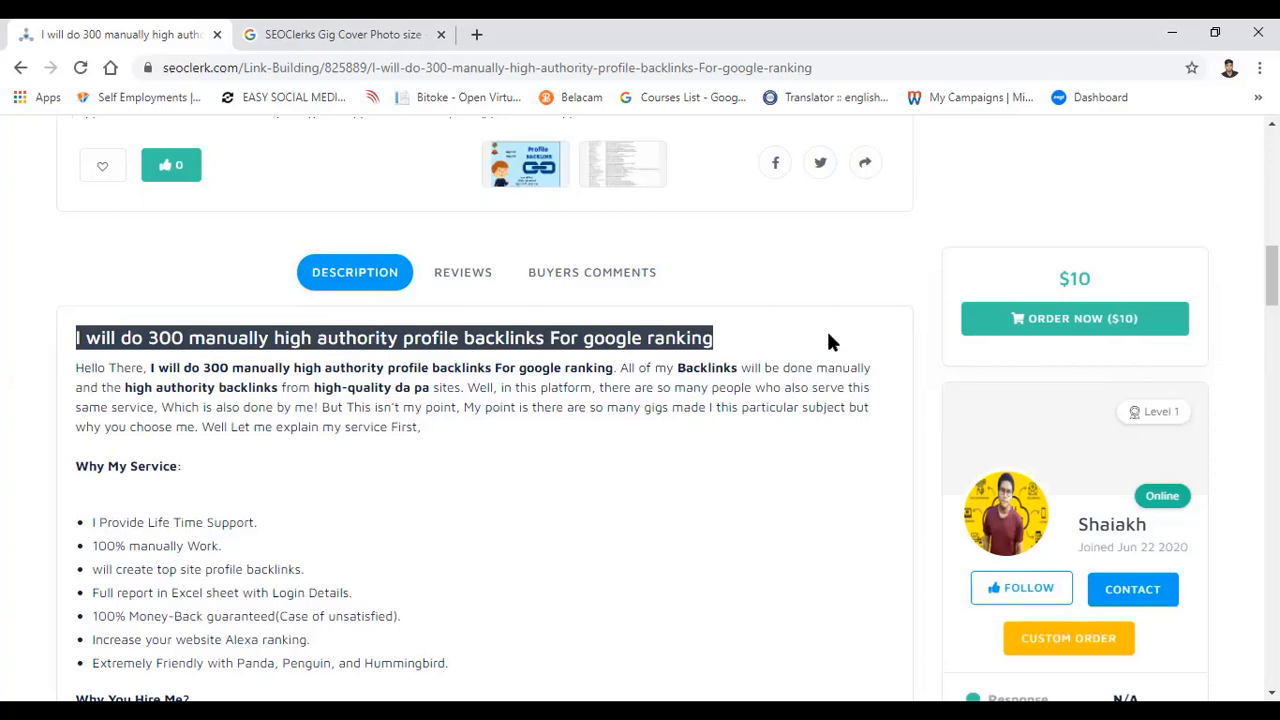
pyautogui.click(828, 341)
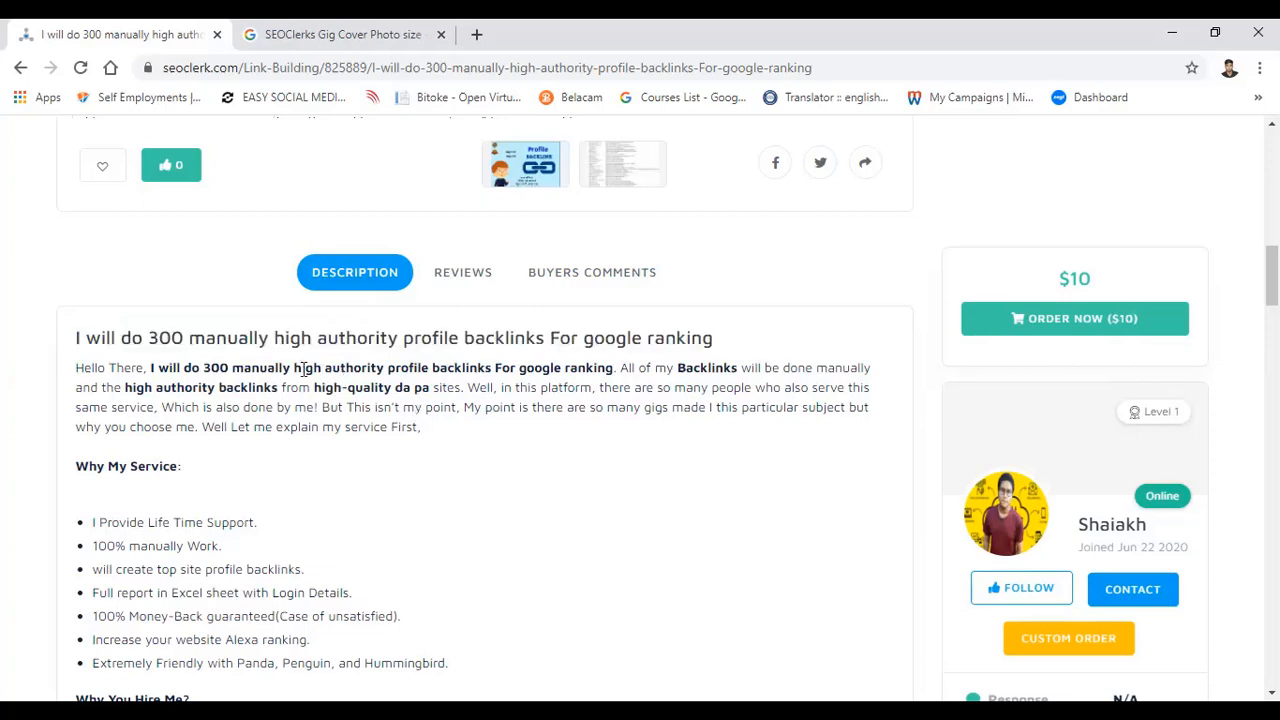
pyautogui.moveTo(294, 368); pyautogui.dragTo(493, 368)
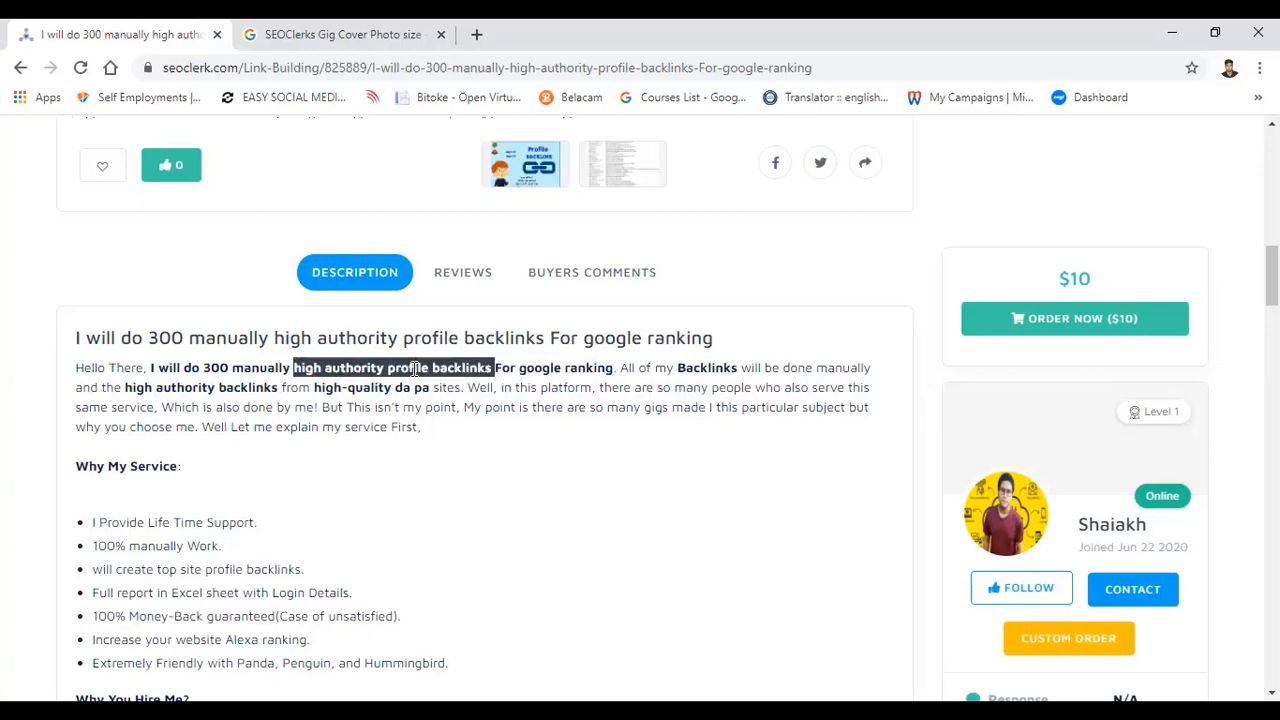
pyautogui.click(415, 368)
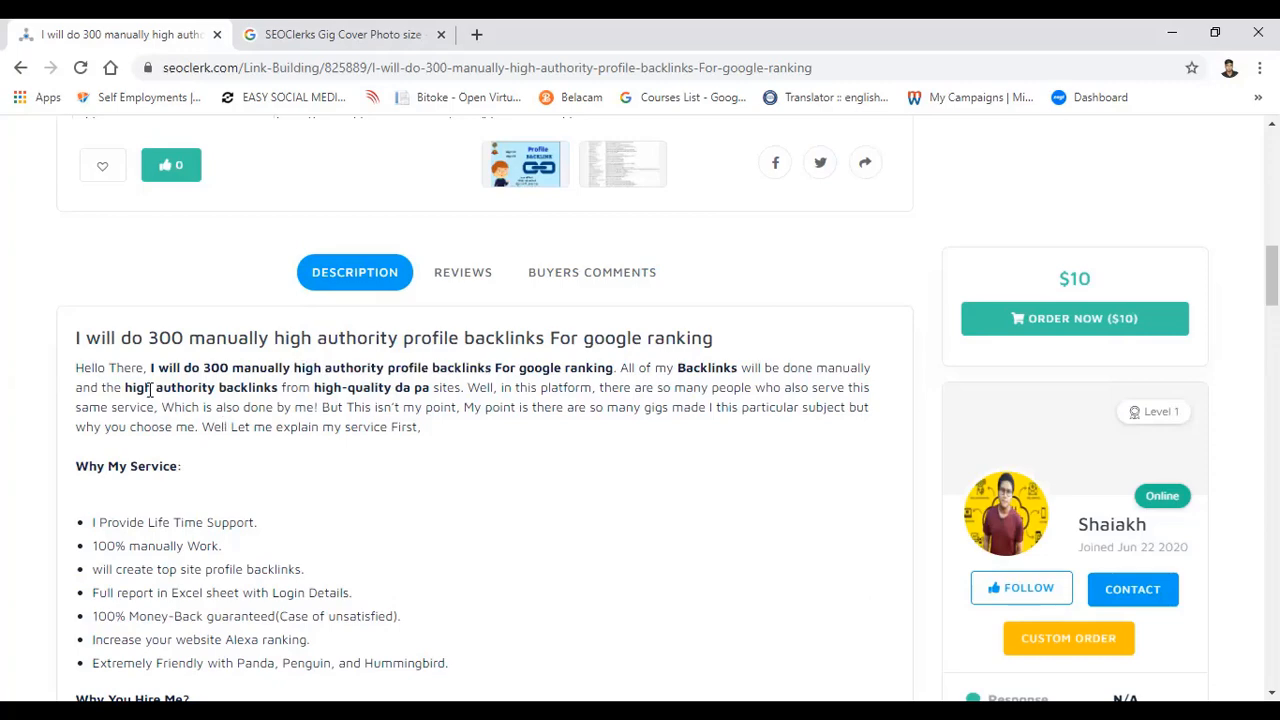
pyautogui.moveTo(124, 387); pyautogui.dragTo(278, 388)
pyautogui.click(388, 385)
# Step: Read the "Why My Service" bullet points in the description, starting from the lifetime support line
pyautogui.scroll(-3, 388, 385)
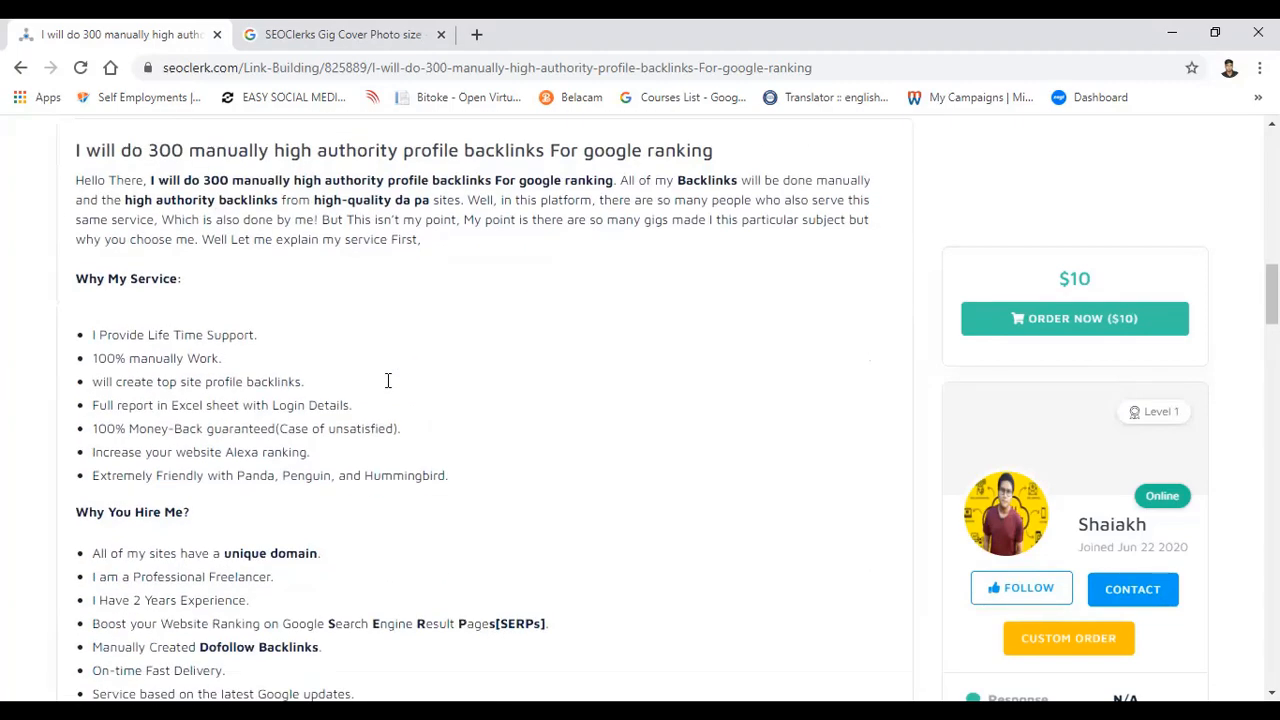
pyautogui.scroll(3, 388, 385)
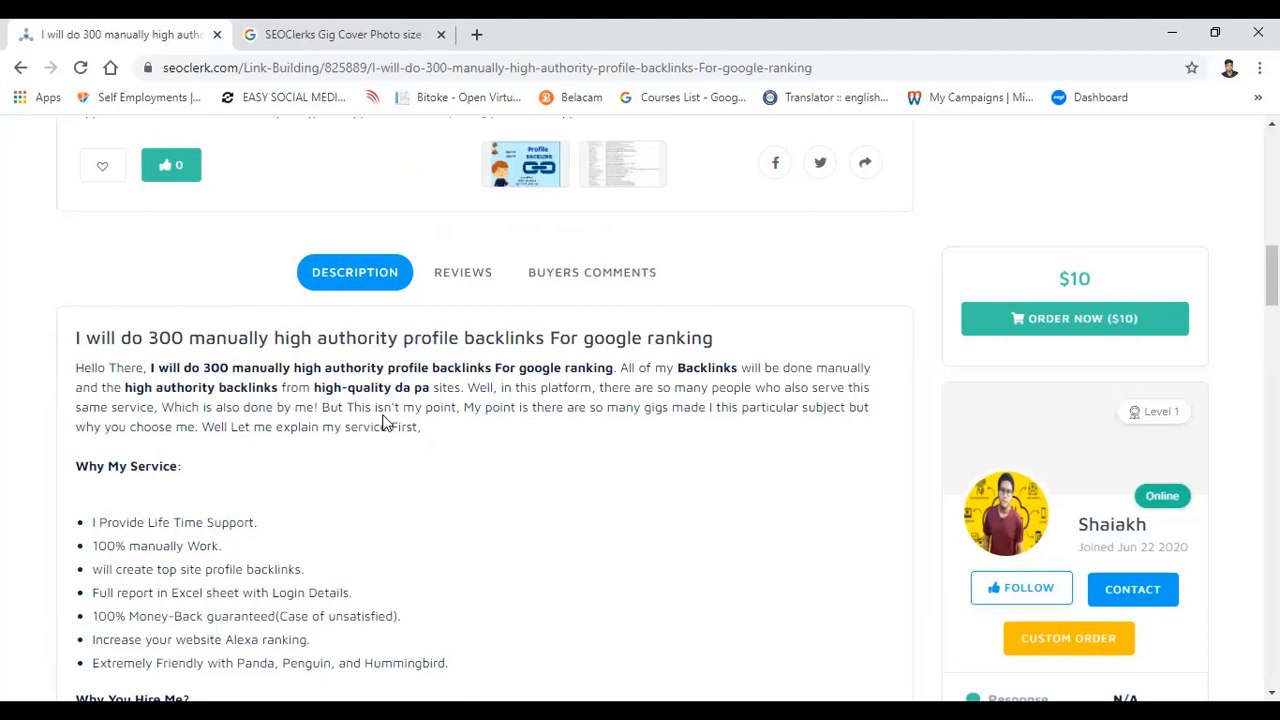
pyautogui.scroll(-2, 385, 424)
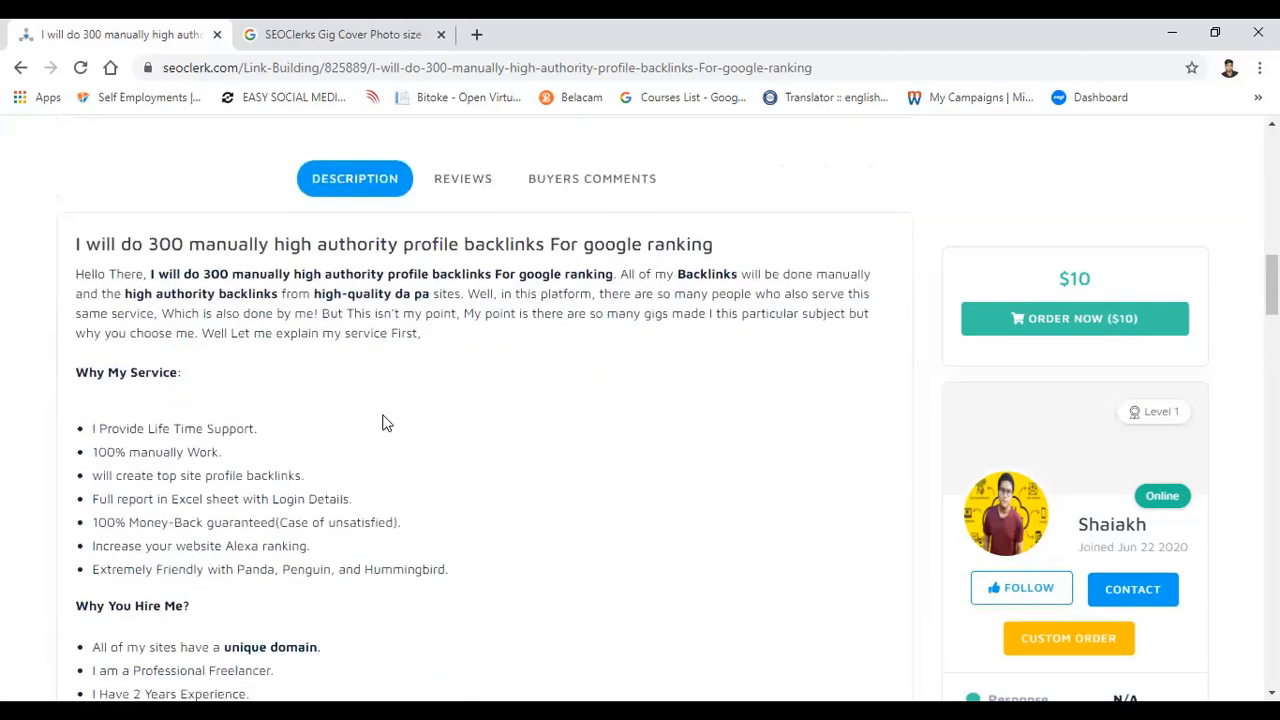
pyautogui.scroll(-2, 385, 424)
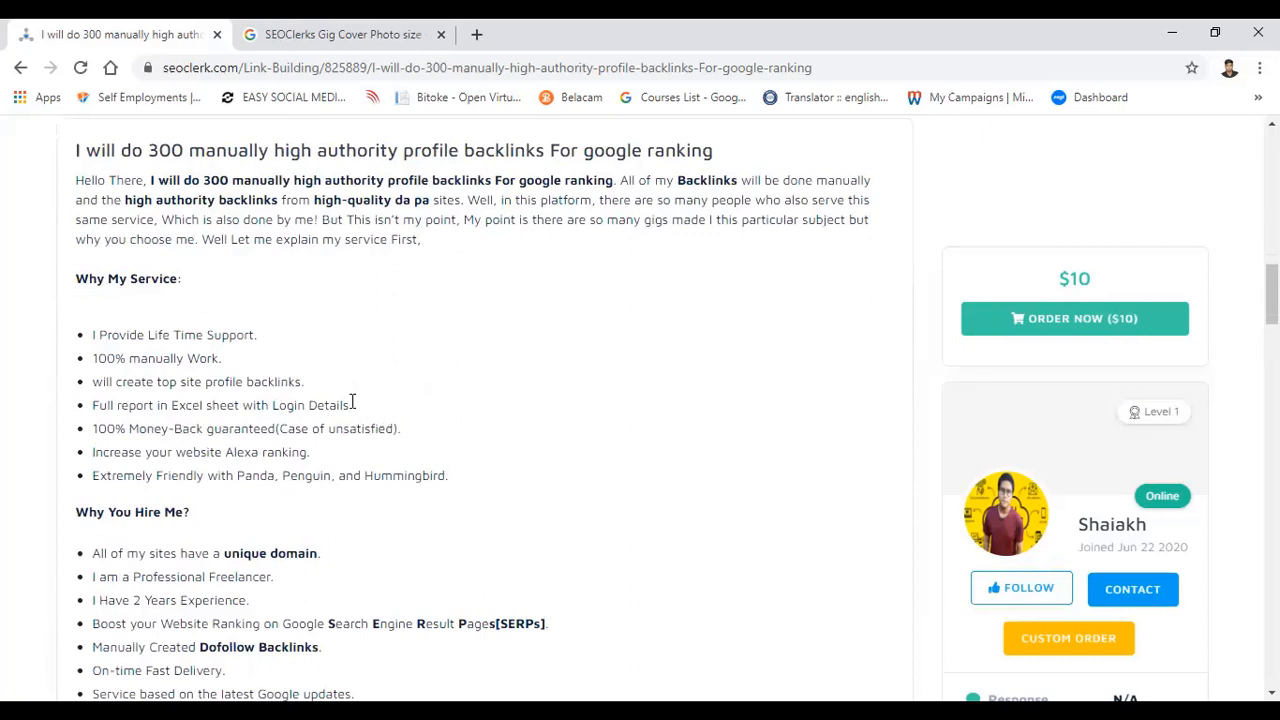
pyautogui.scroll(-2, 235, 445)
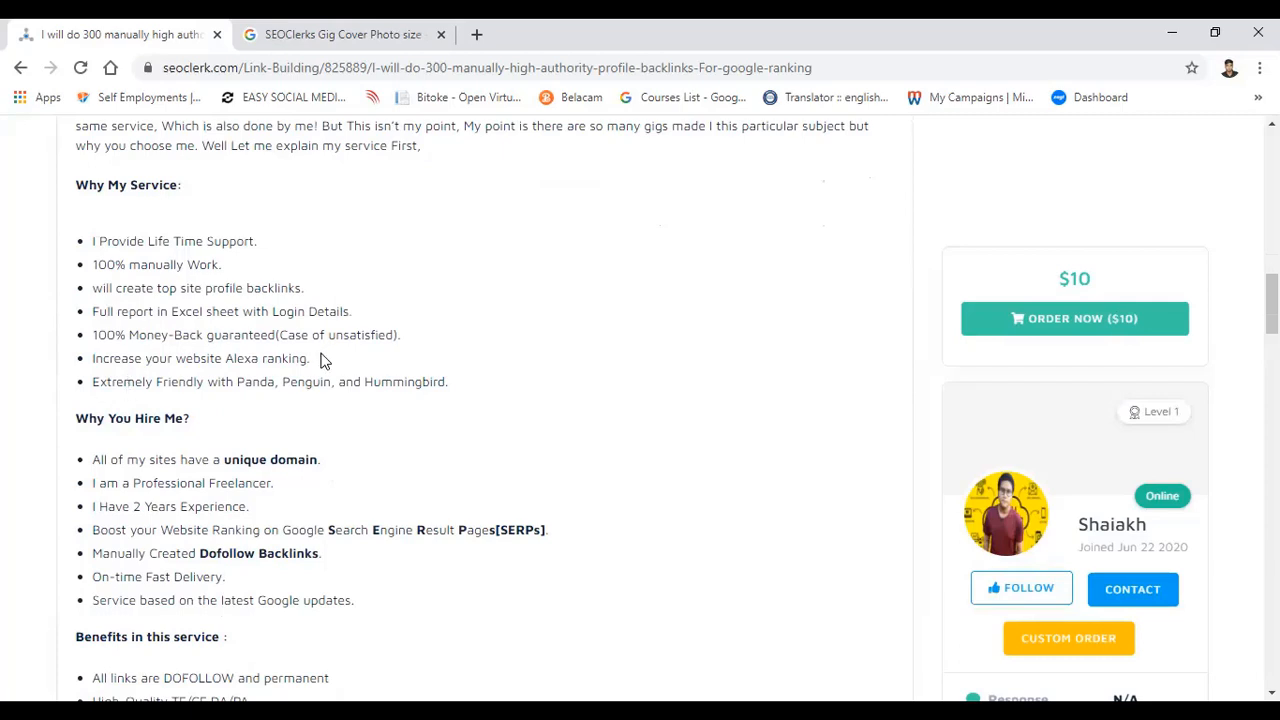
pyautogui.scroll(-2, 240, 408)
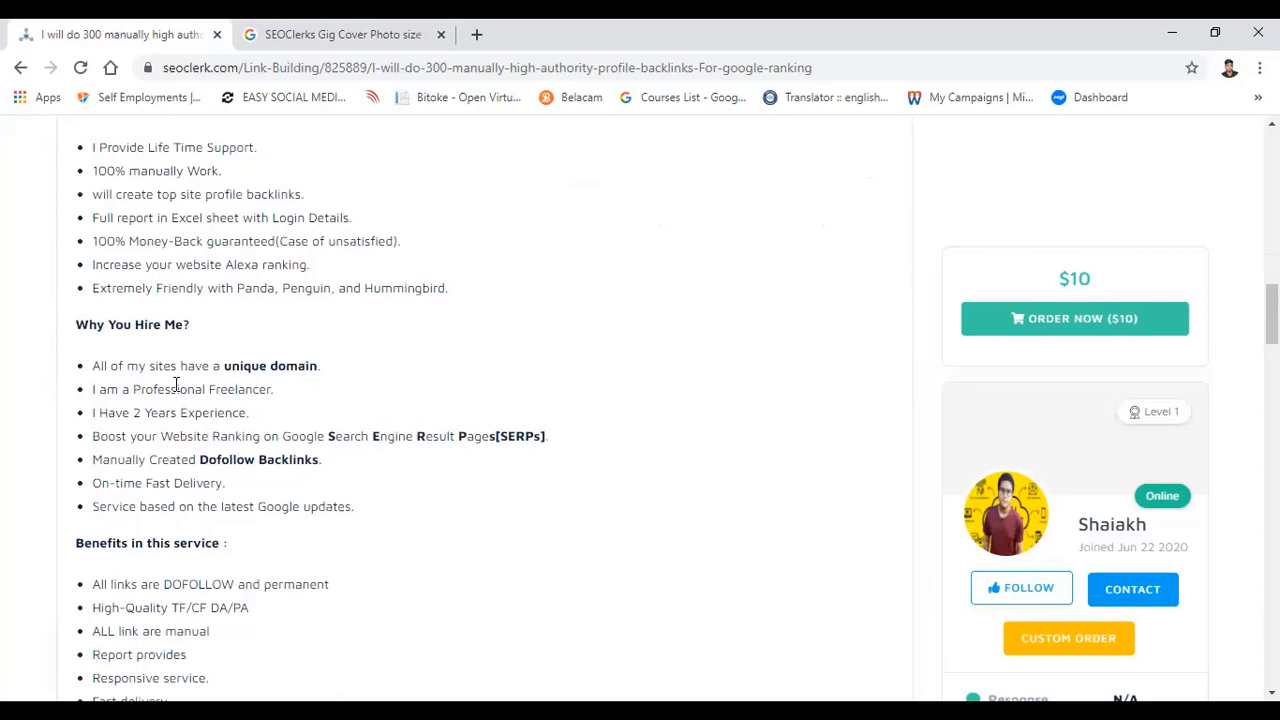
pyautogui.scroll(2, 176, 383)
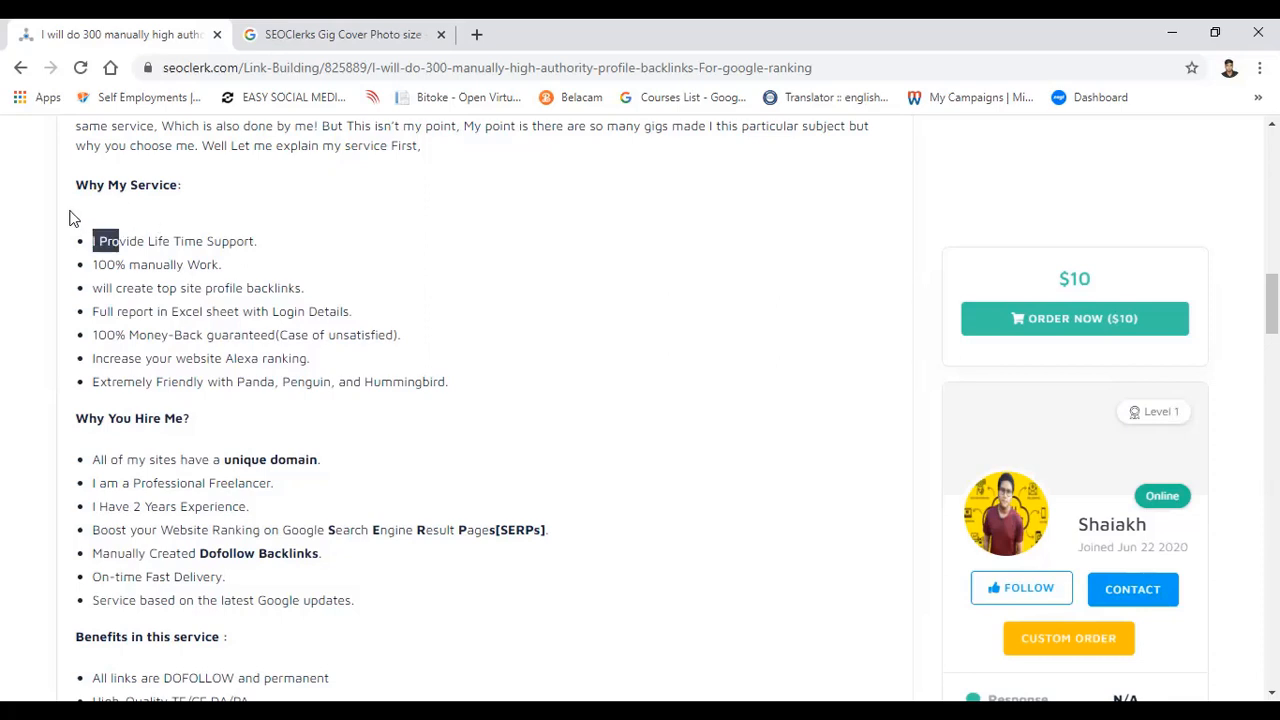
pyautogui.moveTo(78, 250); pyautogui.dragTo(142, 238)
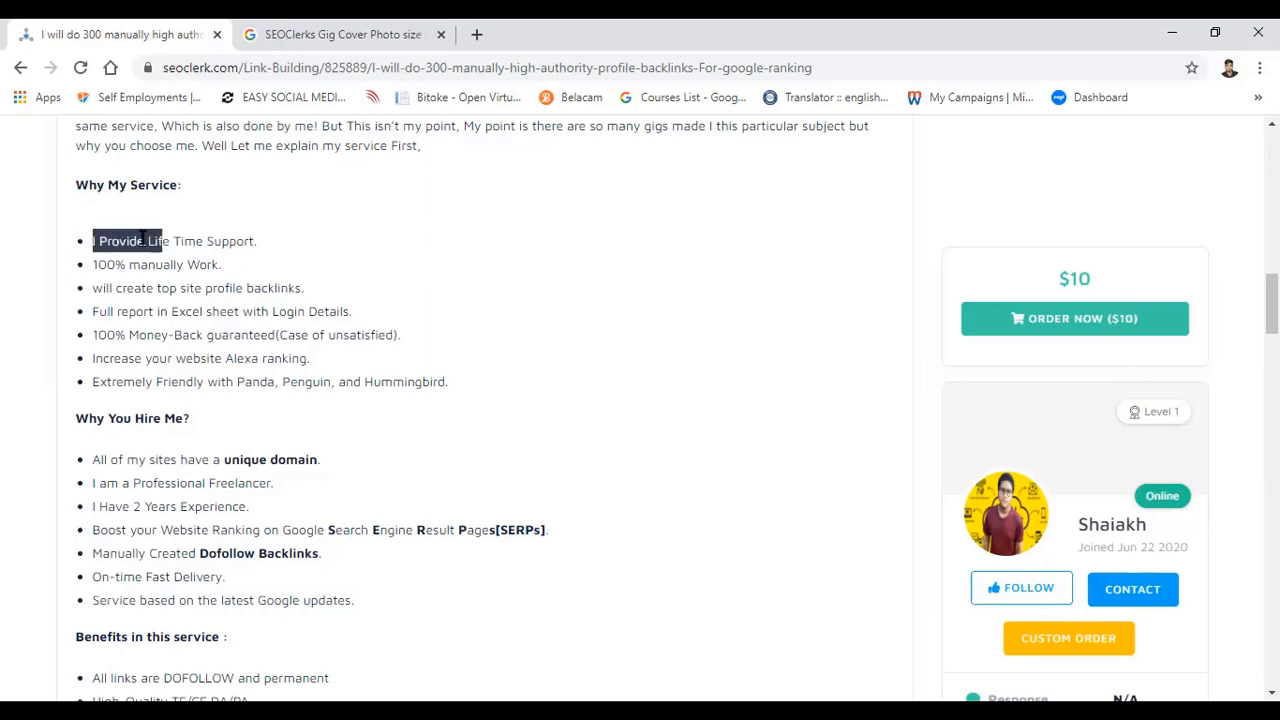
pyautogui.click(77, 215)
pyautogui.scroll(-2, 100, 240)
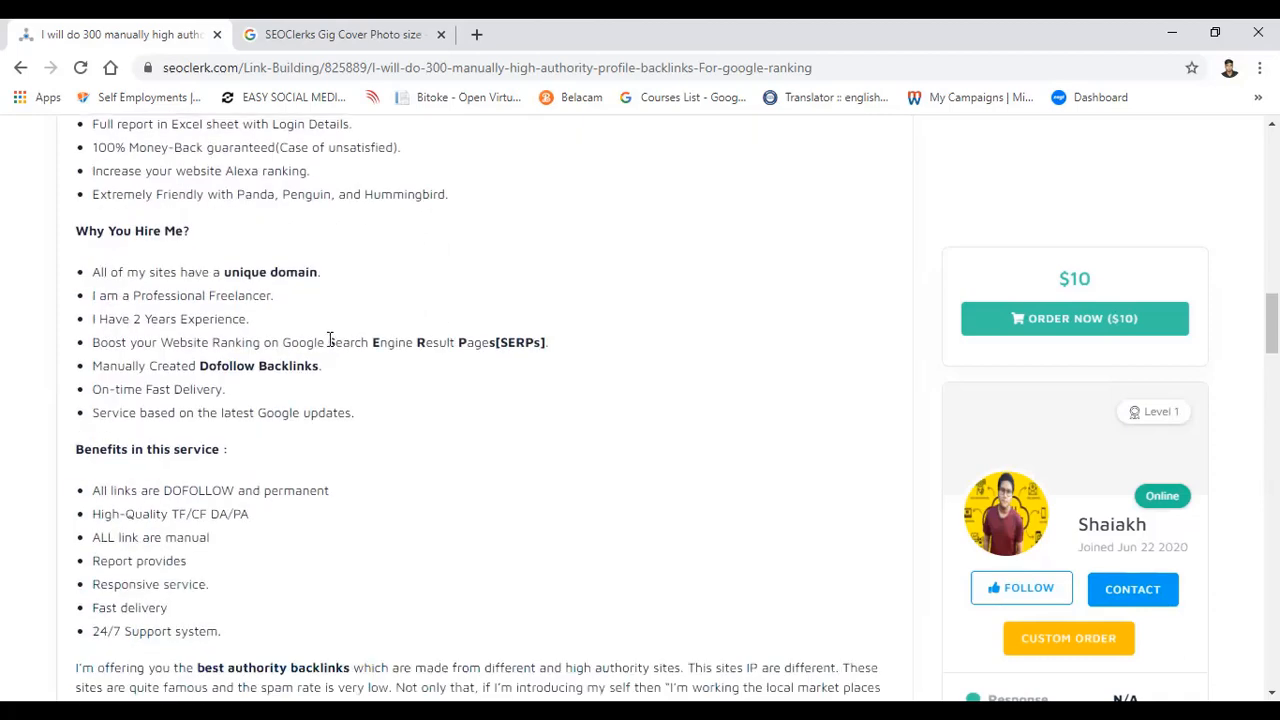
# Step: Highlight the emphasized phrases "Search Engine Result Pages" and "Dofollow Backlinks" in the "Why You Hire Me?" list
pyautogui.moveTo(329, 340); pyautogui.dragTo(456, 341)
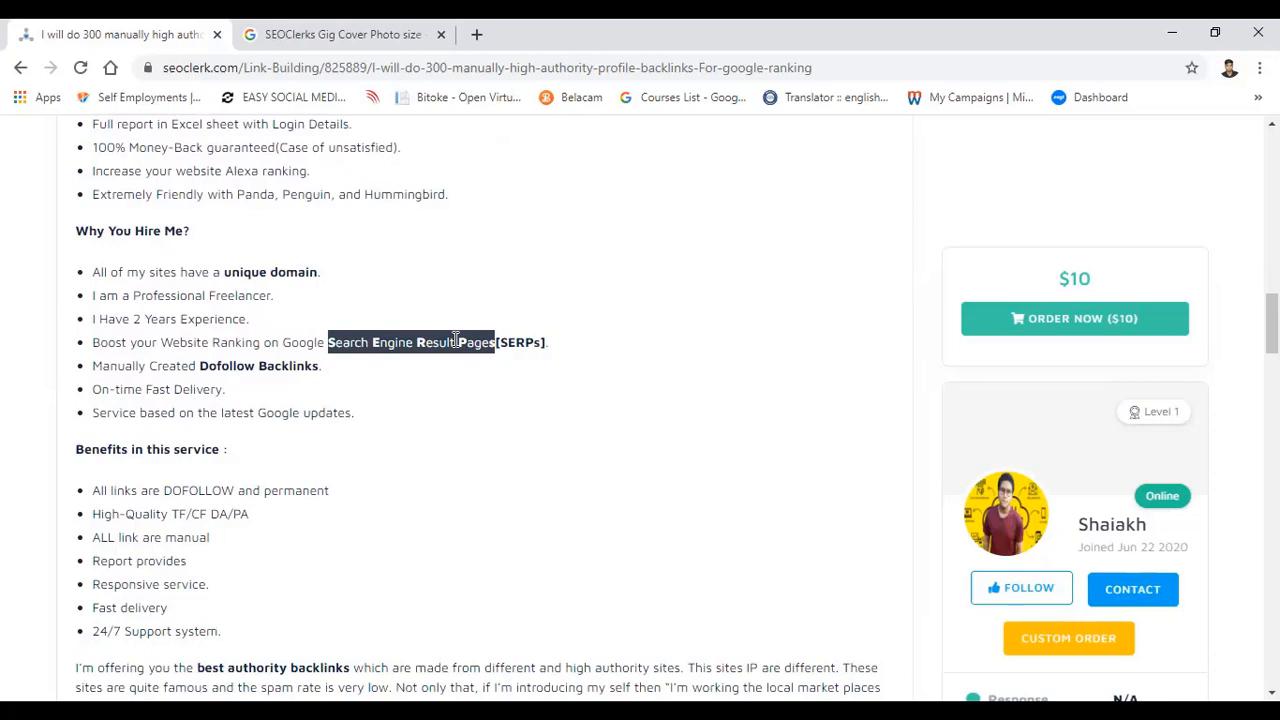
pyautogui.click(455, 341)
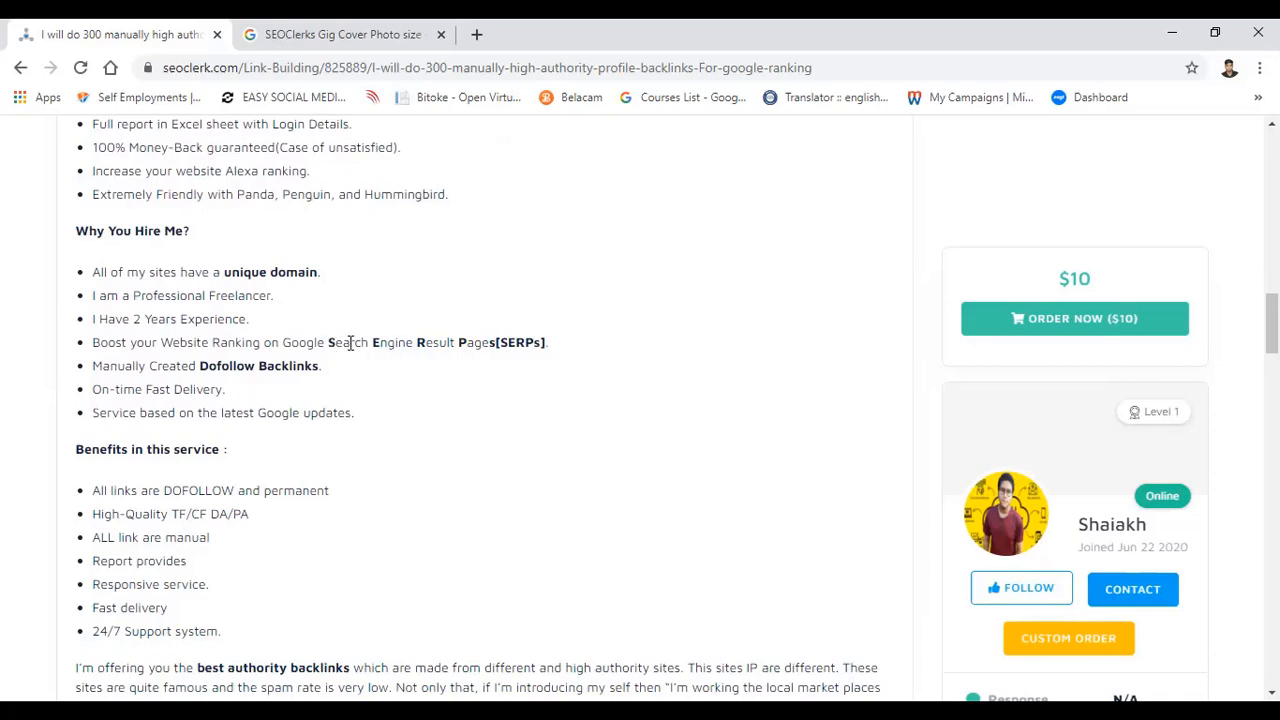
pyautogui.moveTo(330, 342); pyautogui.dragTo(451, 341)
pyautogui.click(452, 341)
pyautogui.scroll(-1, 452, 341)
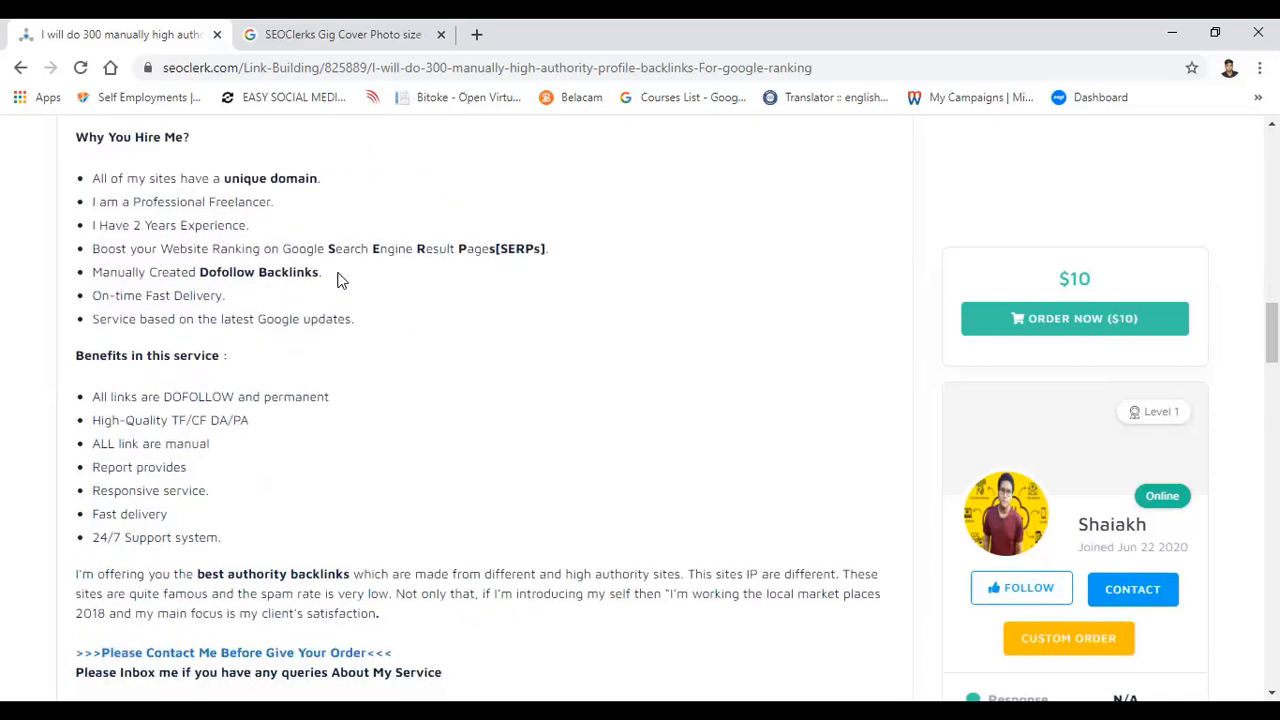
pyautogui.moveTo(330, 273); pyautogui.dragTo(201, 280)
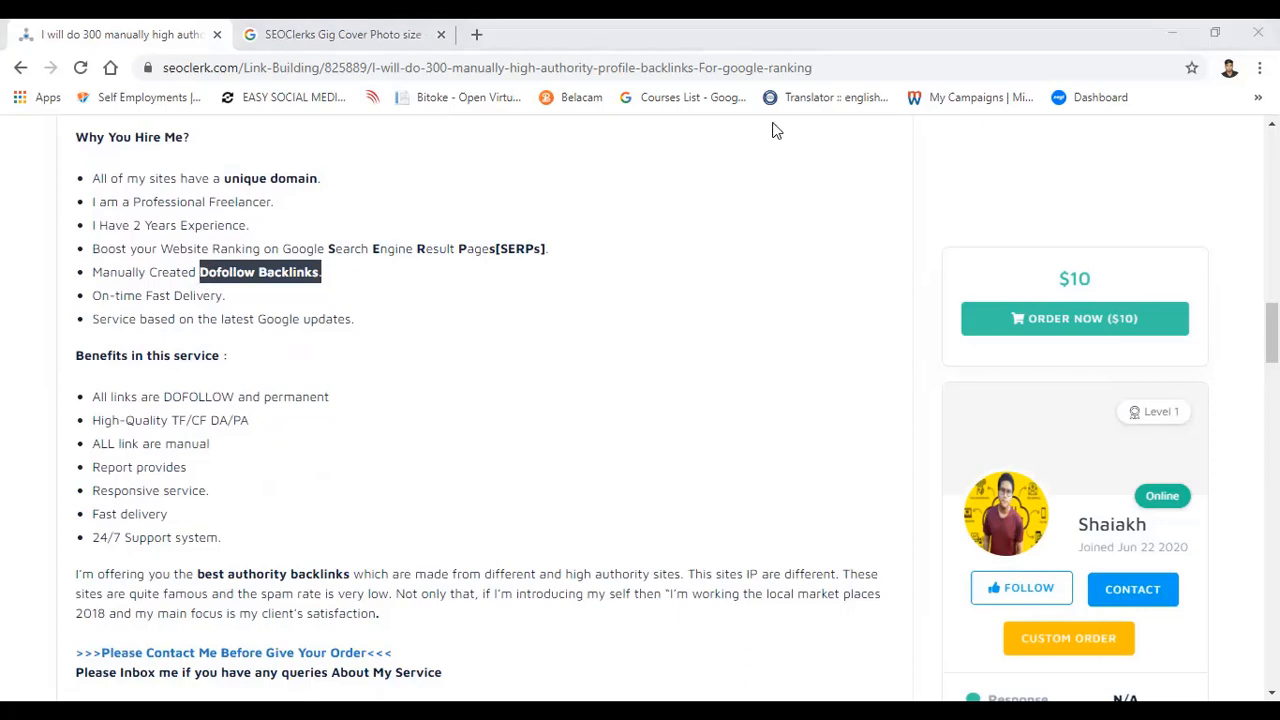
# Step: Review the service benefits, contact request and content note, followed by the "What's included" items and the tags
pyautogui.scroll(-1, 775, 130)
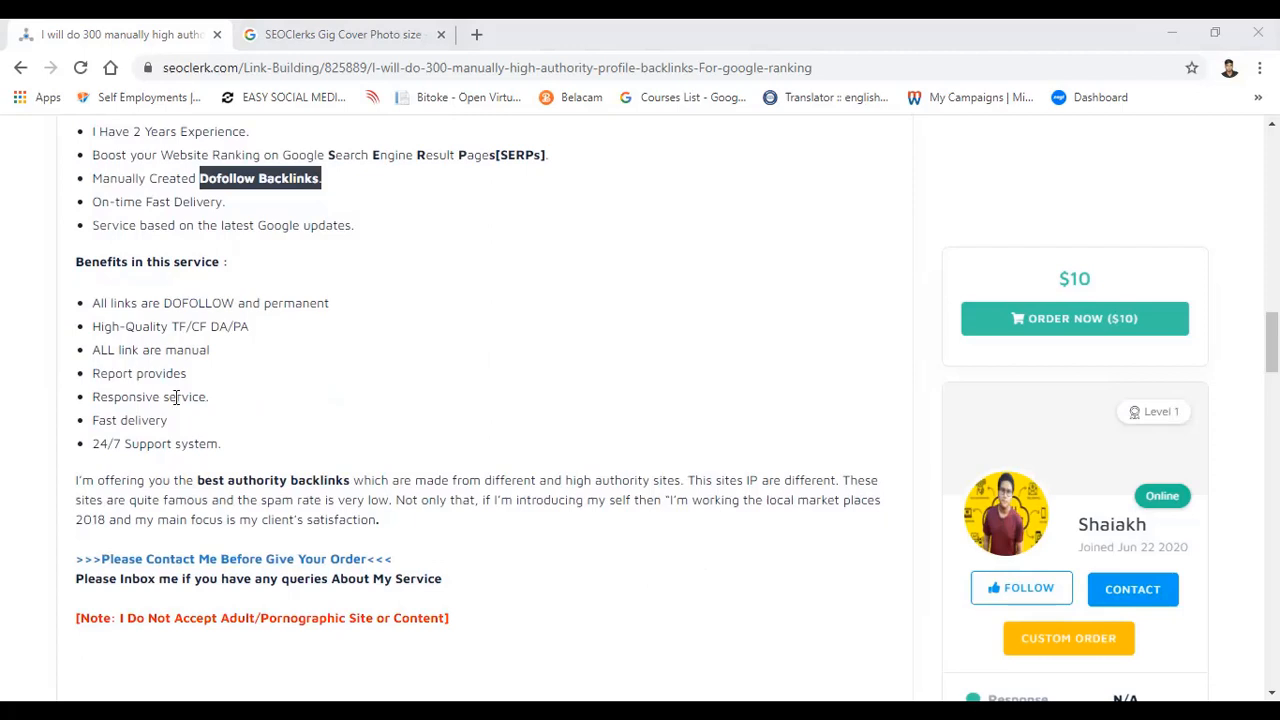
pyautogui.scroll(-1, 272, 437)
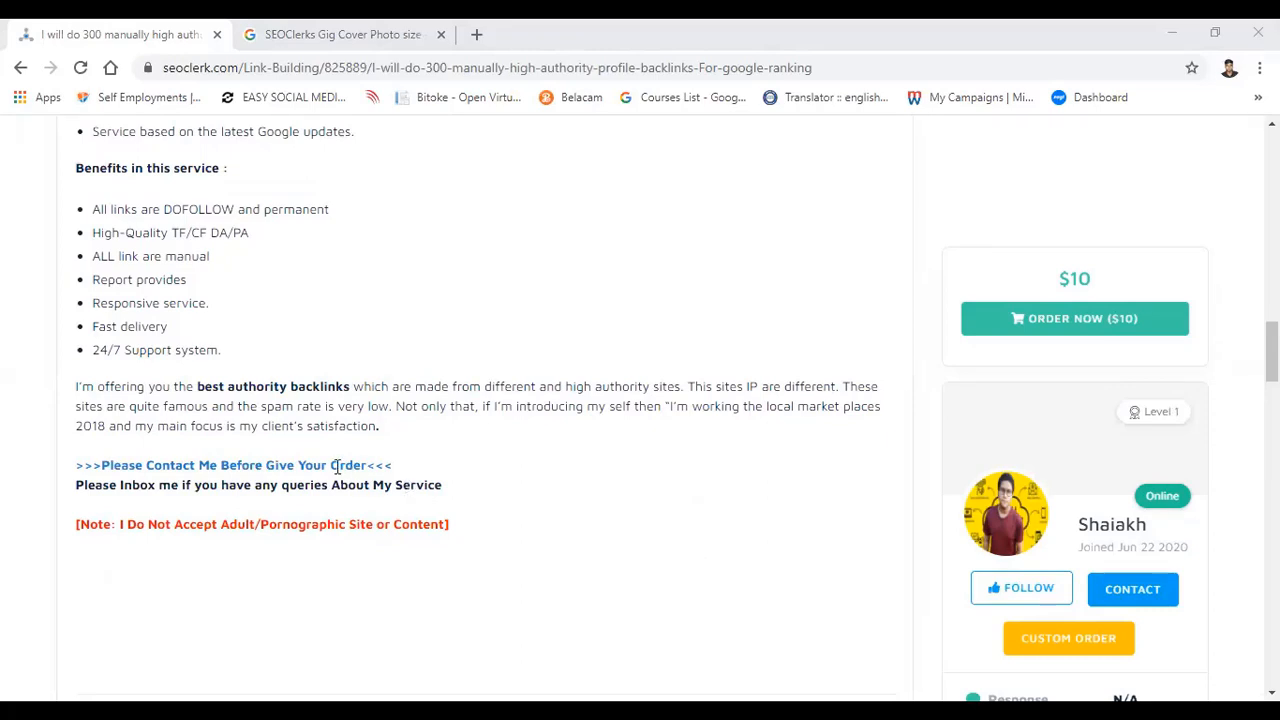
pyautogui.scroll(-1, 336, 466)
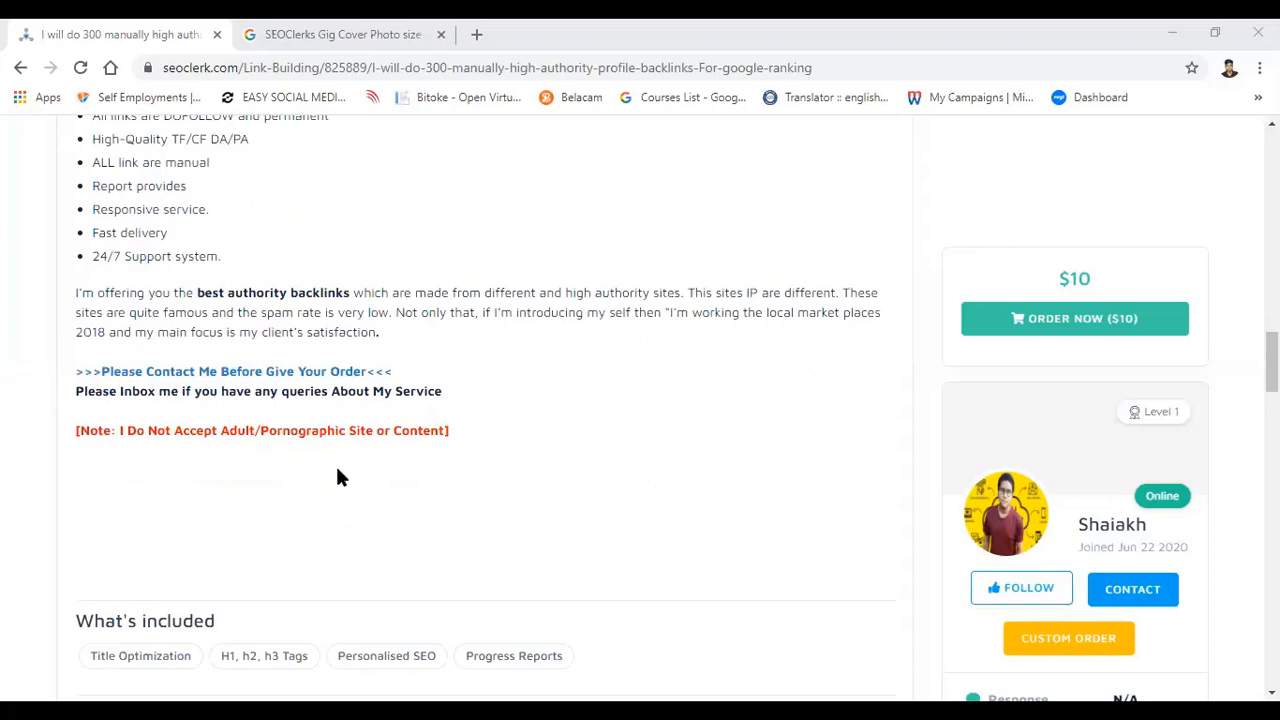
pyautogui.scroll(-1, 337, 477)
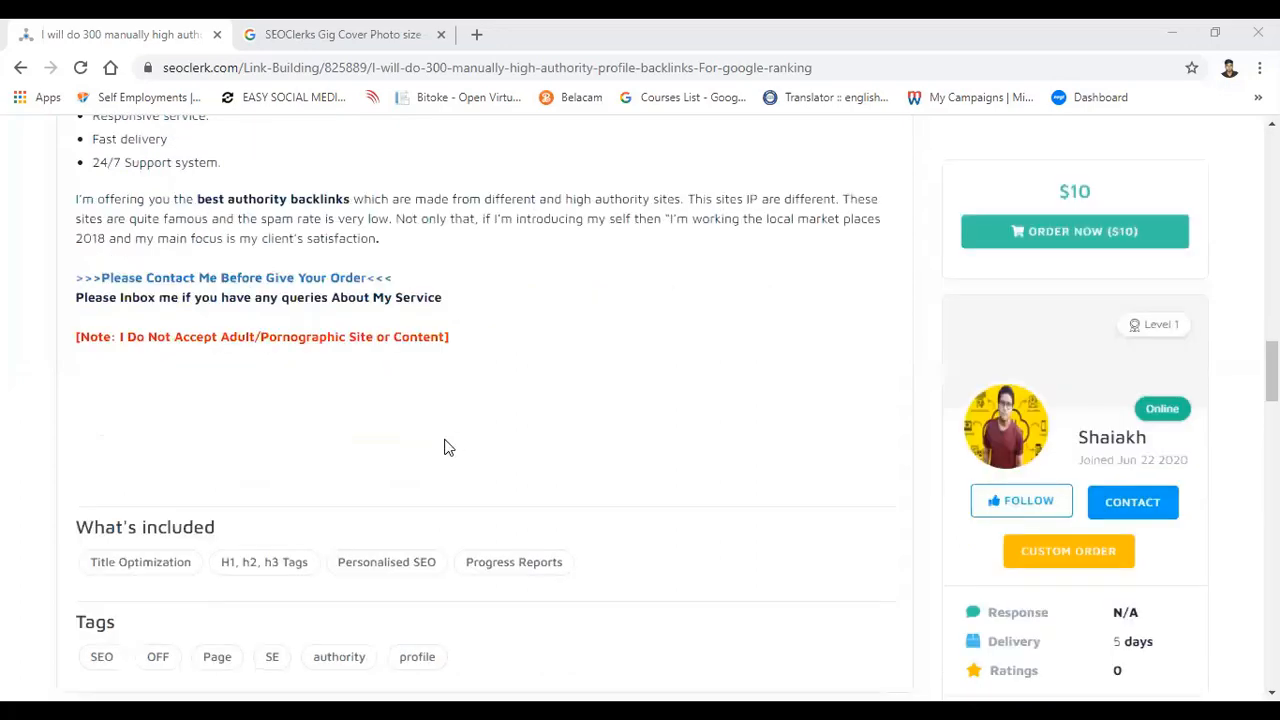
pyautogui.scroll(-1, 445, 447)
pyautogui.scroll(-1, 447, 447)
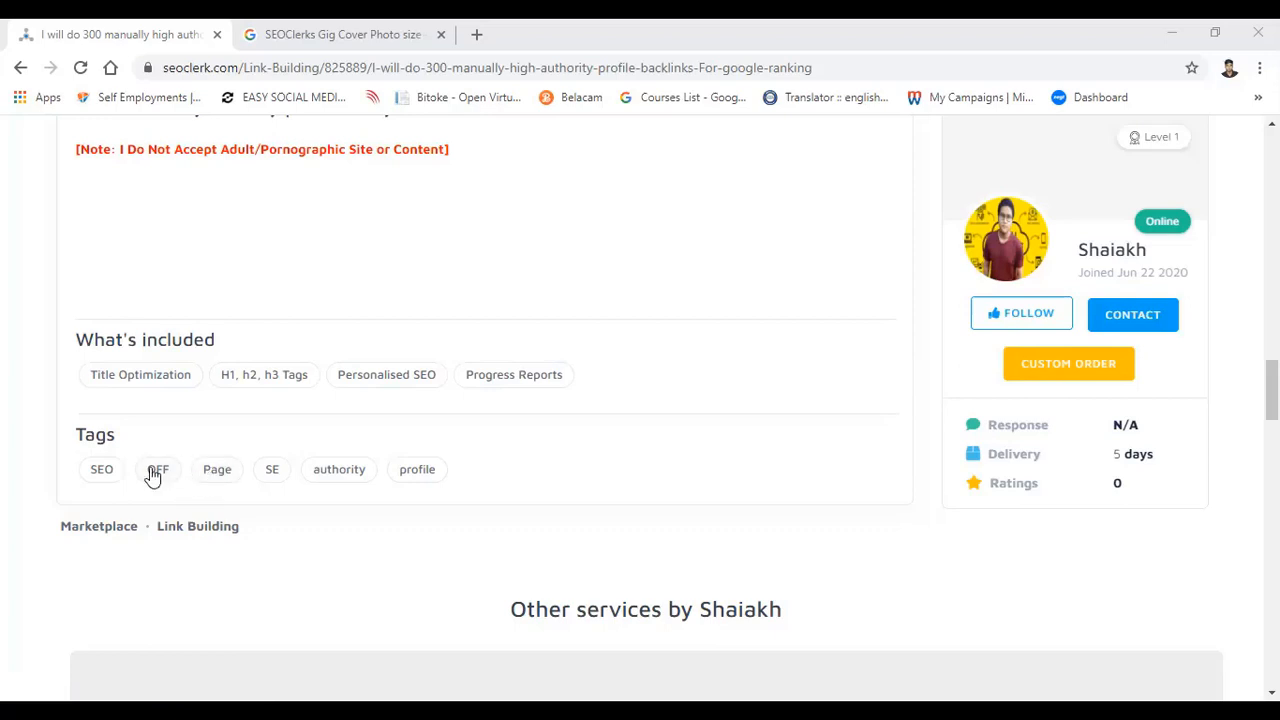
# Step: Recap the listing from its title quantity and $10 price through the "high authority profile backlinks" keyword and the description's bullet lists
pyautogui.scroll(5, 216, 472)
pyautogui.scroll(10, 216, 472)
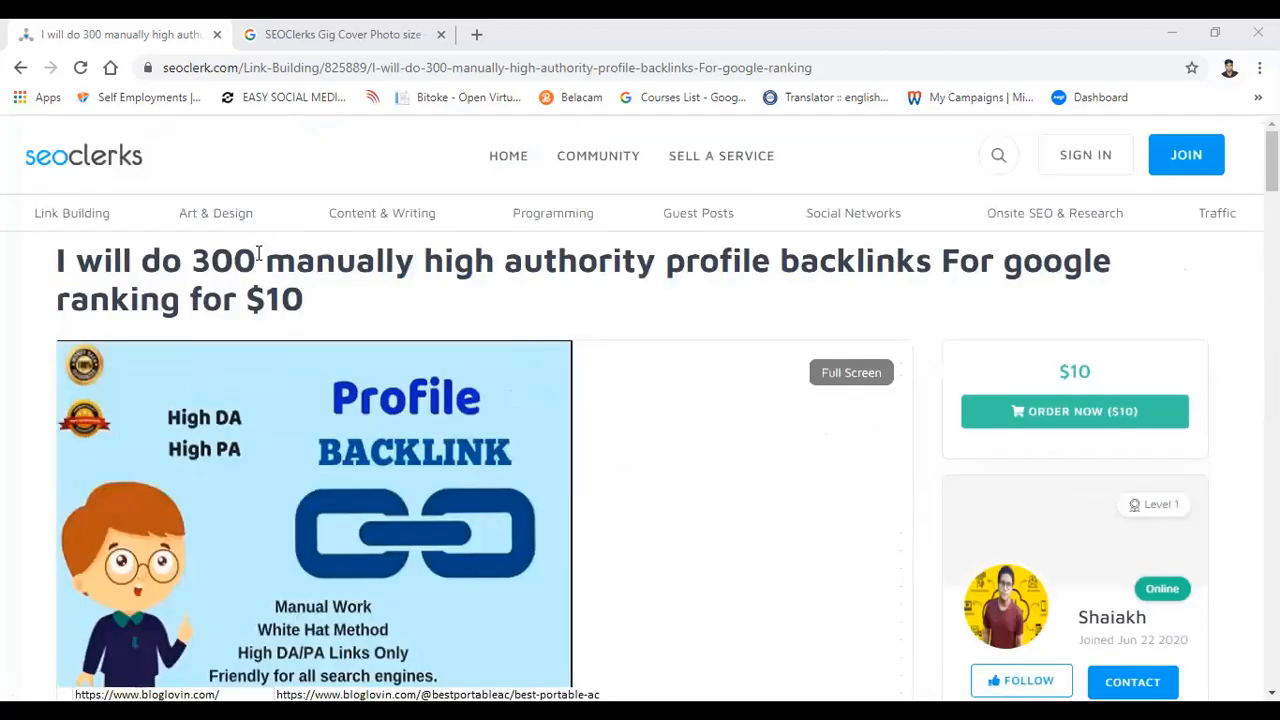
pyautogui.doubleClick(195, 260)
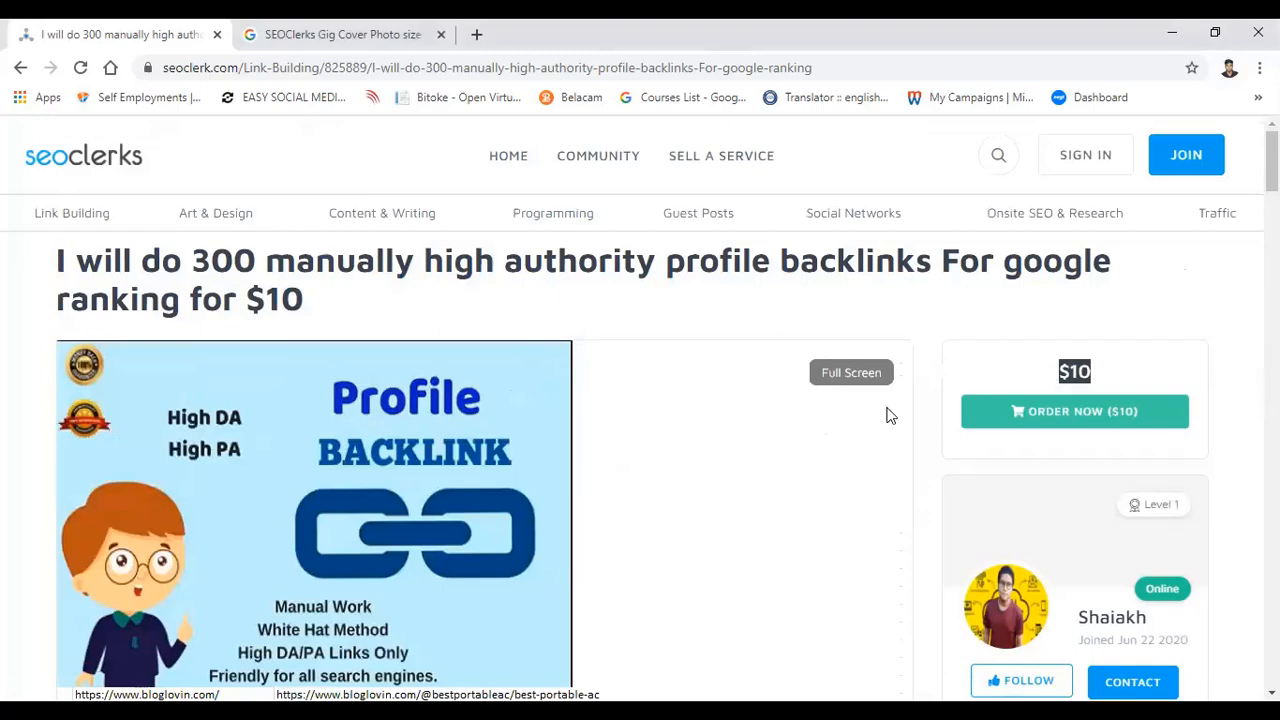
pyautogui.scroll(-15, 890, 415)
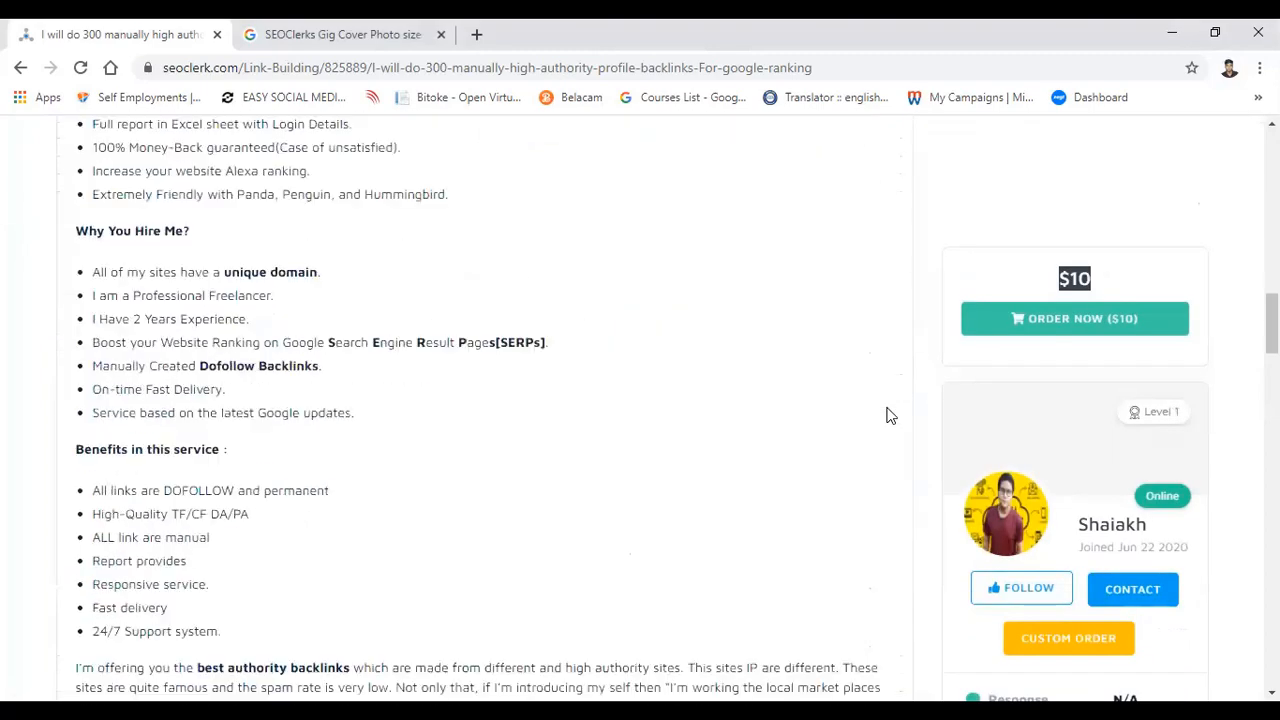
pyautogui.moveTo(112, 238); pyautogui.dragTo(43, 197)
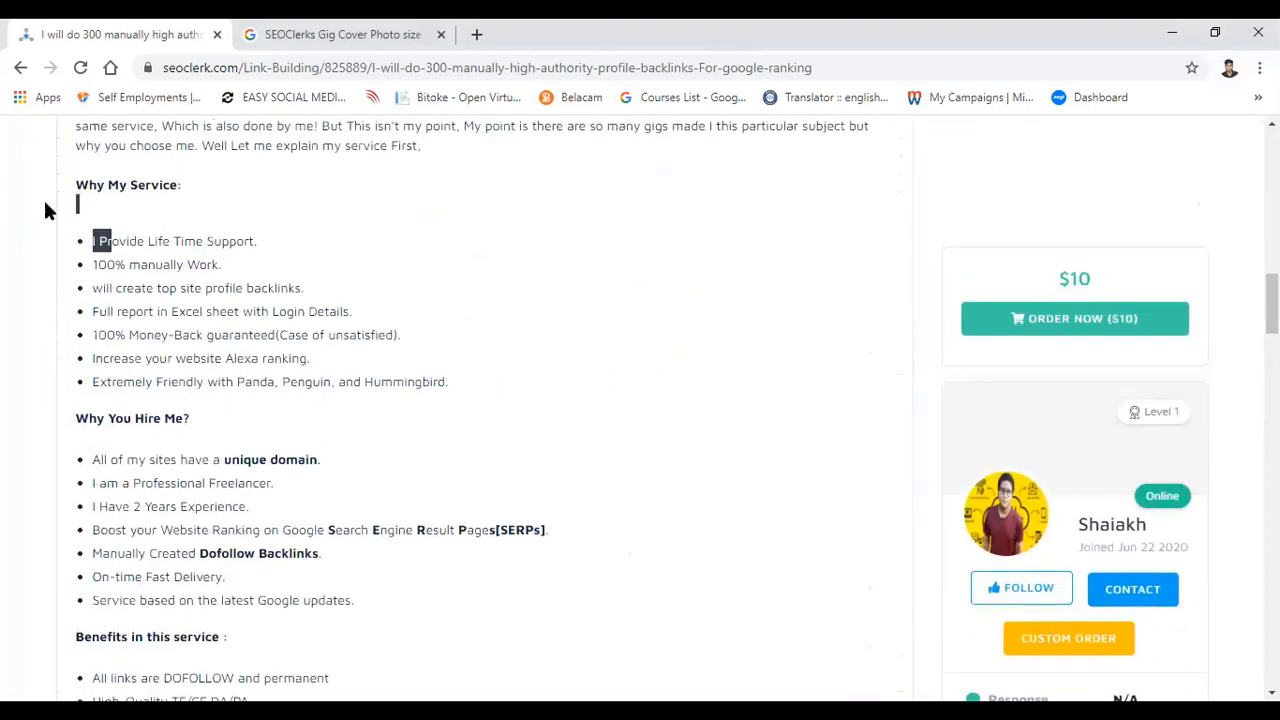
pyautogui.scroll(3, 290, 270)
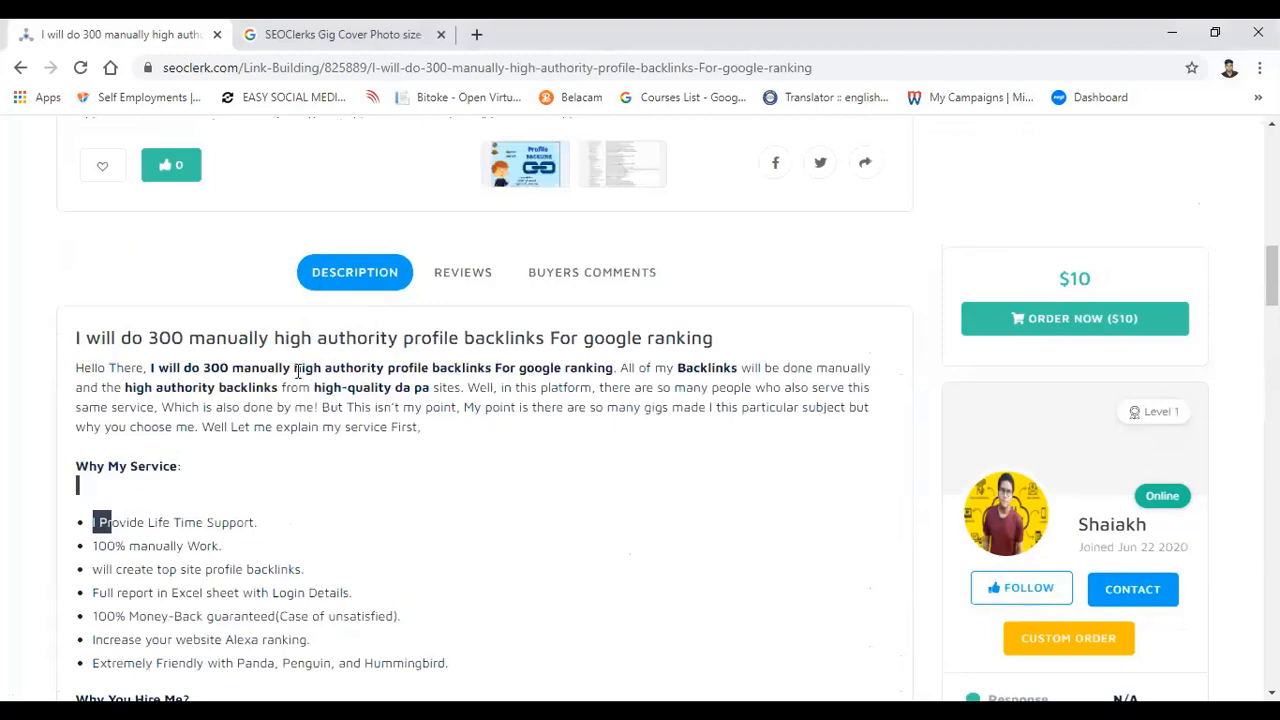
pyautogui.moveTo(294, 369); pyautogui.dragTo(456, 367)
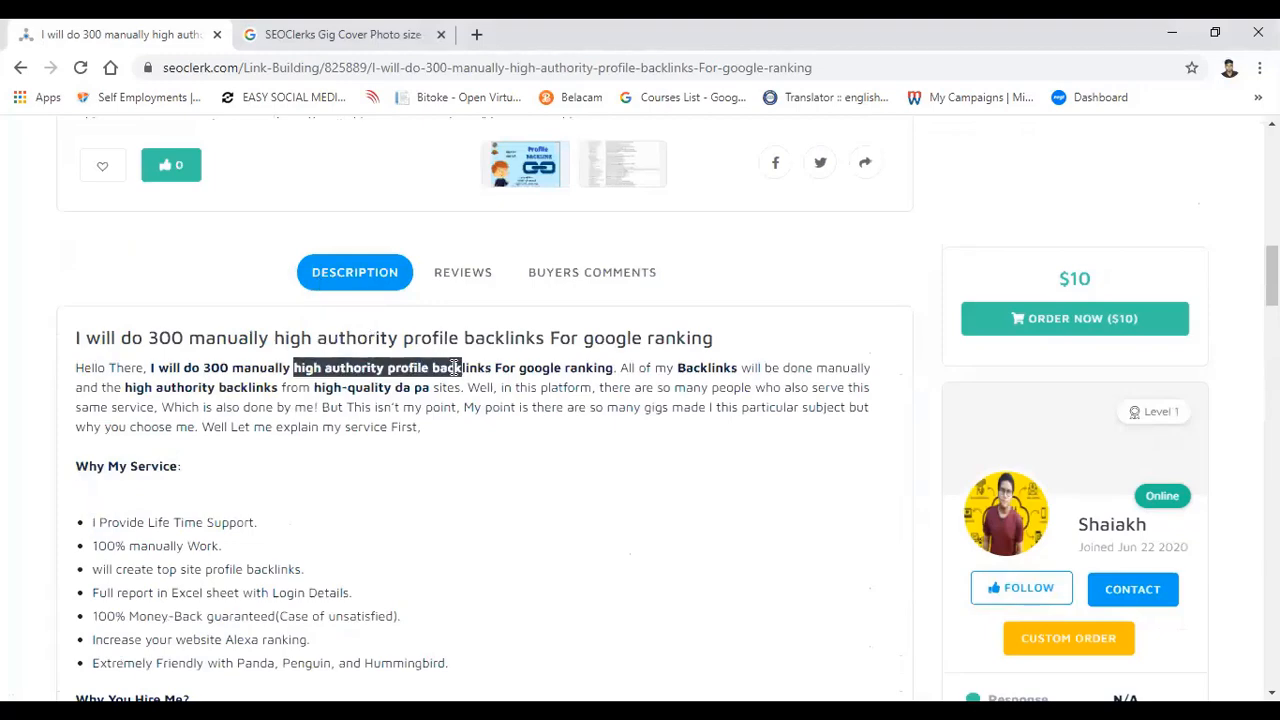
pyautogui.scroll(-5, 456, 367)
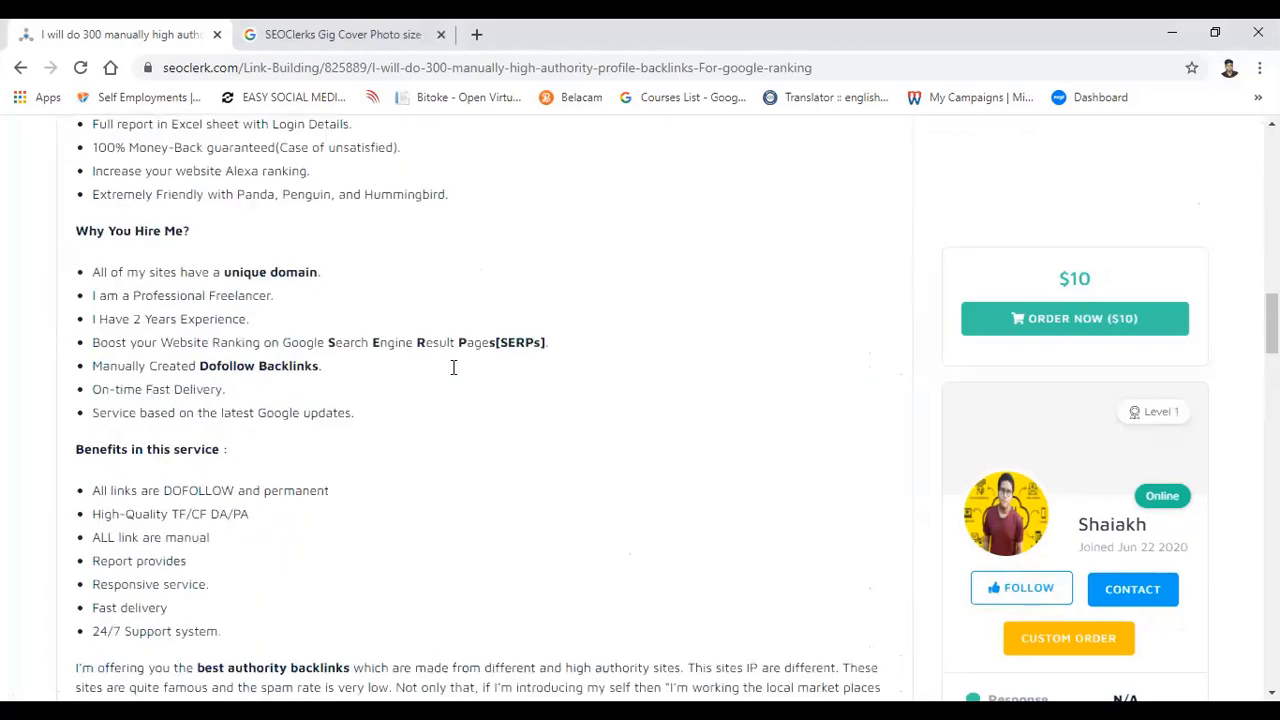
# Step: Highlight the phrase "Search Engine Result Pages" and review the remaining description down to the "What's included" items and tags
pyautogui.moveTo(328, 342); pyautogui.dragTo(494, 343)
pyautogui.scroll(-3, 440, 342)
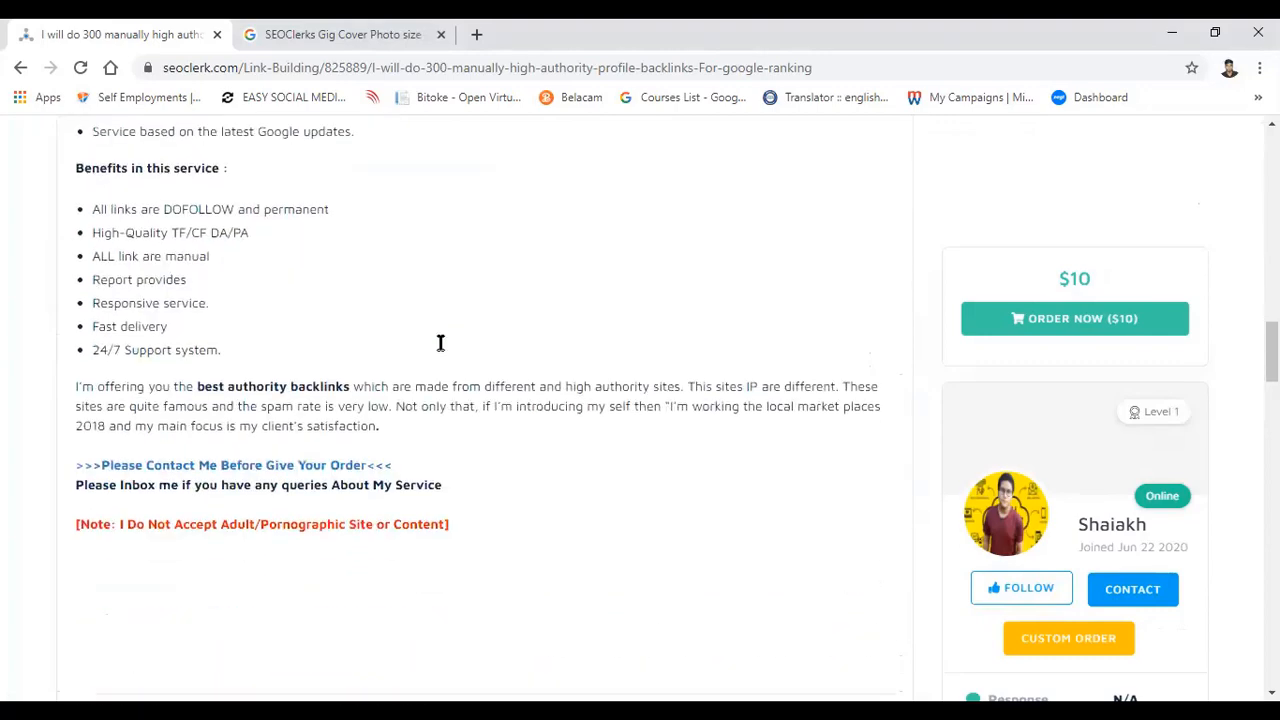
pyautogui.scroll(-4, 440, 343)
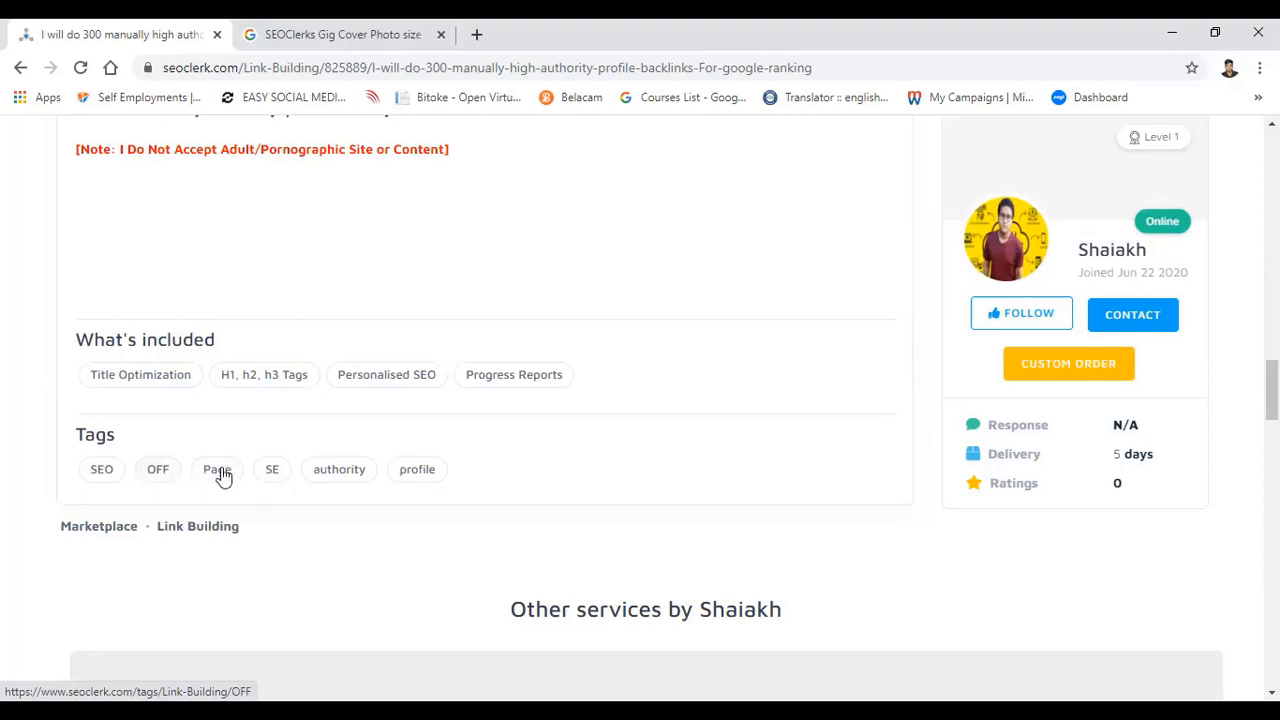
pyautogui.scroll(-2, 224, 481)
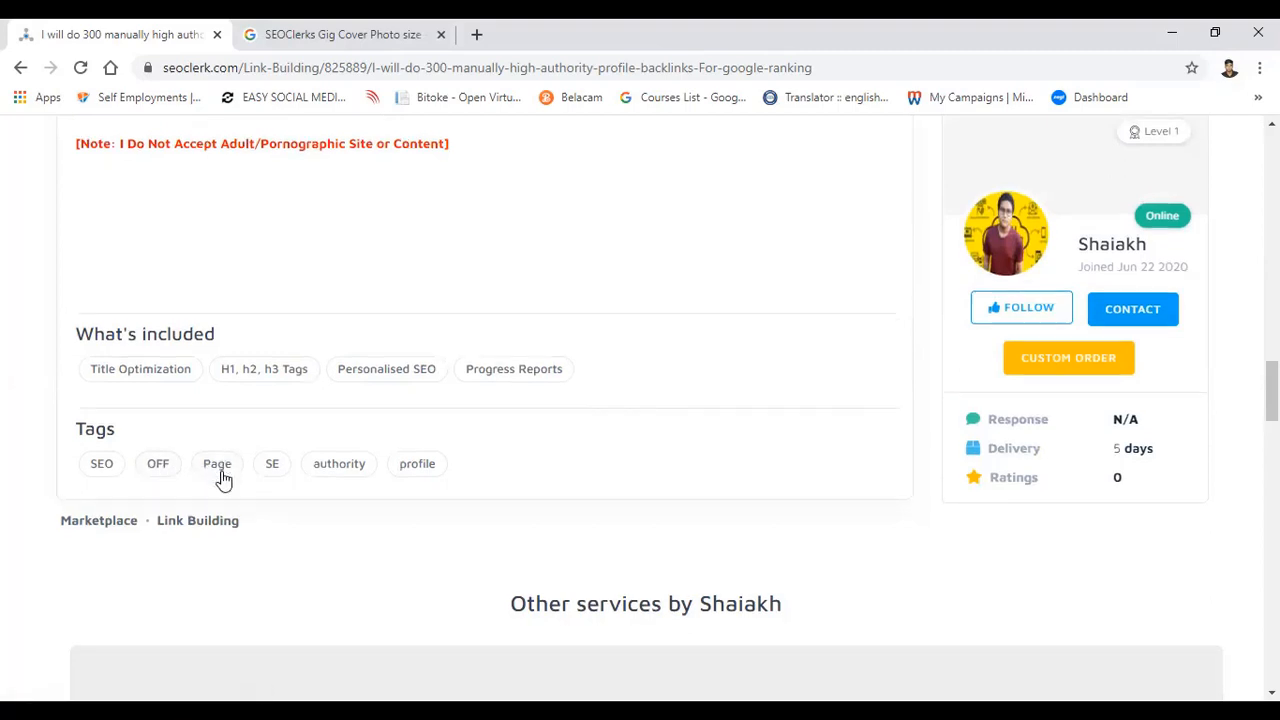
pyautogui.scroll(2, 224, 481)
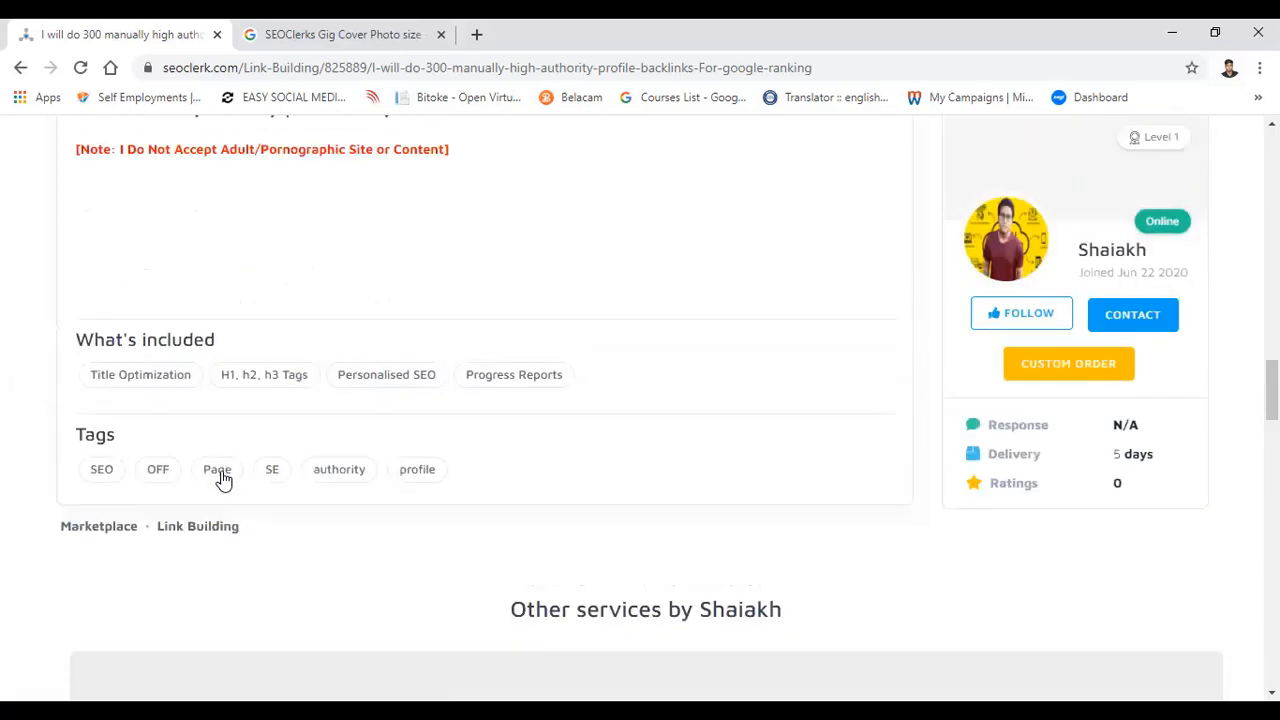
# Step: Highlight the row of "What's included" items and compare it with the benefits and notes in the description
pyautogui.moveTo(570, 374); pyautogui.dragTo(60, 378)
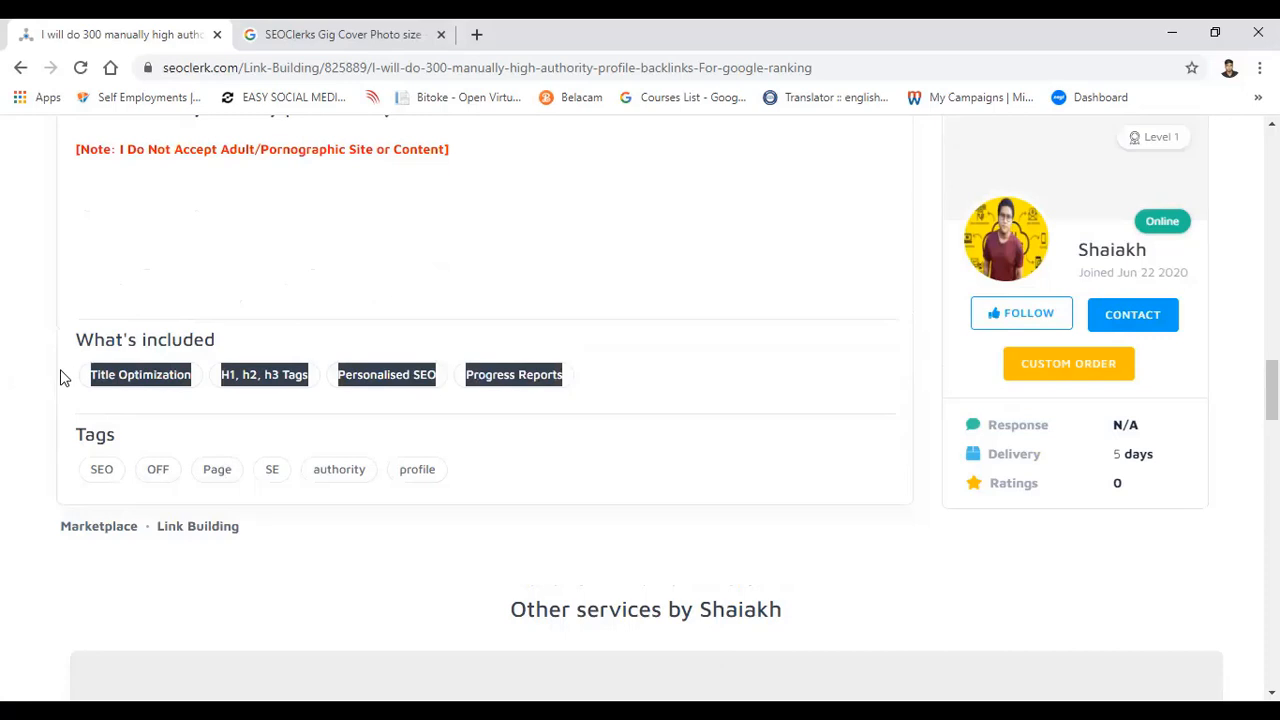
pyautogui.click(313, 374)
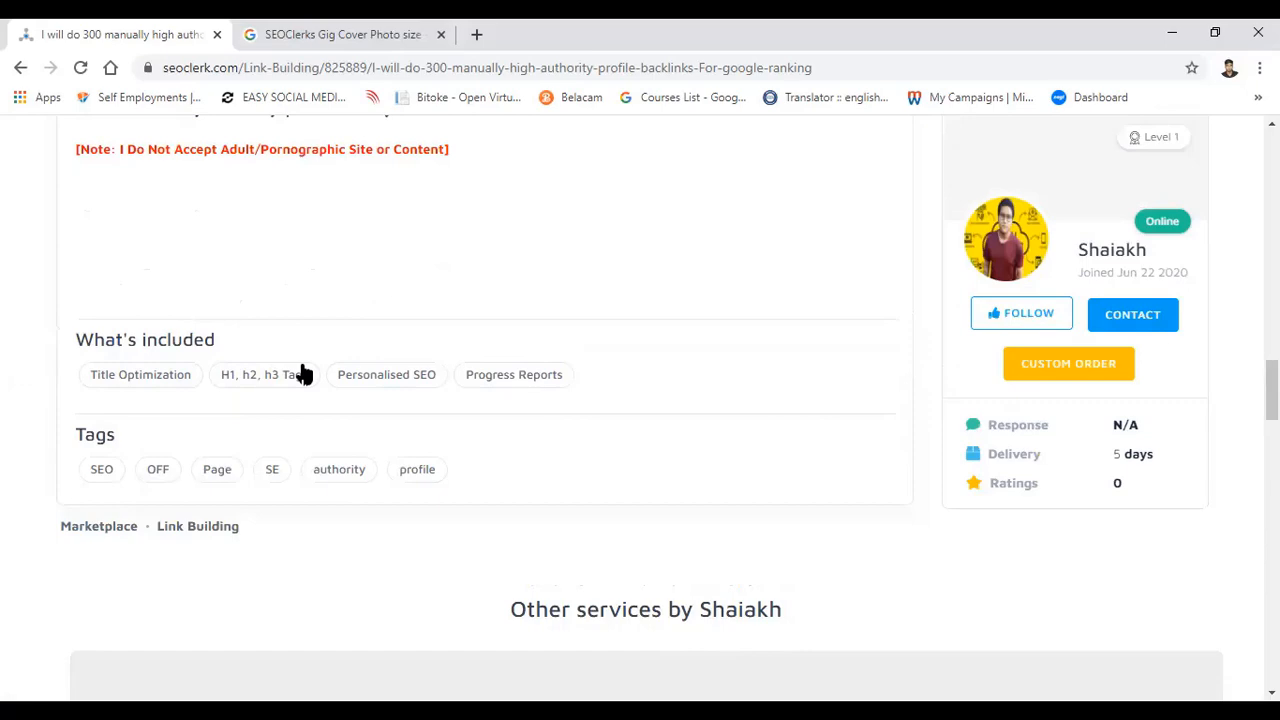
pyautogui.scroll(2, 303, 374)
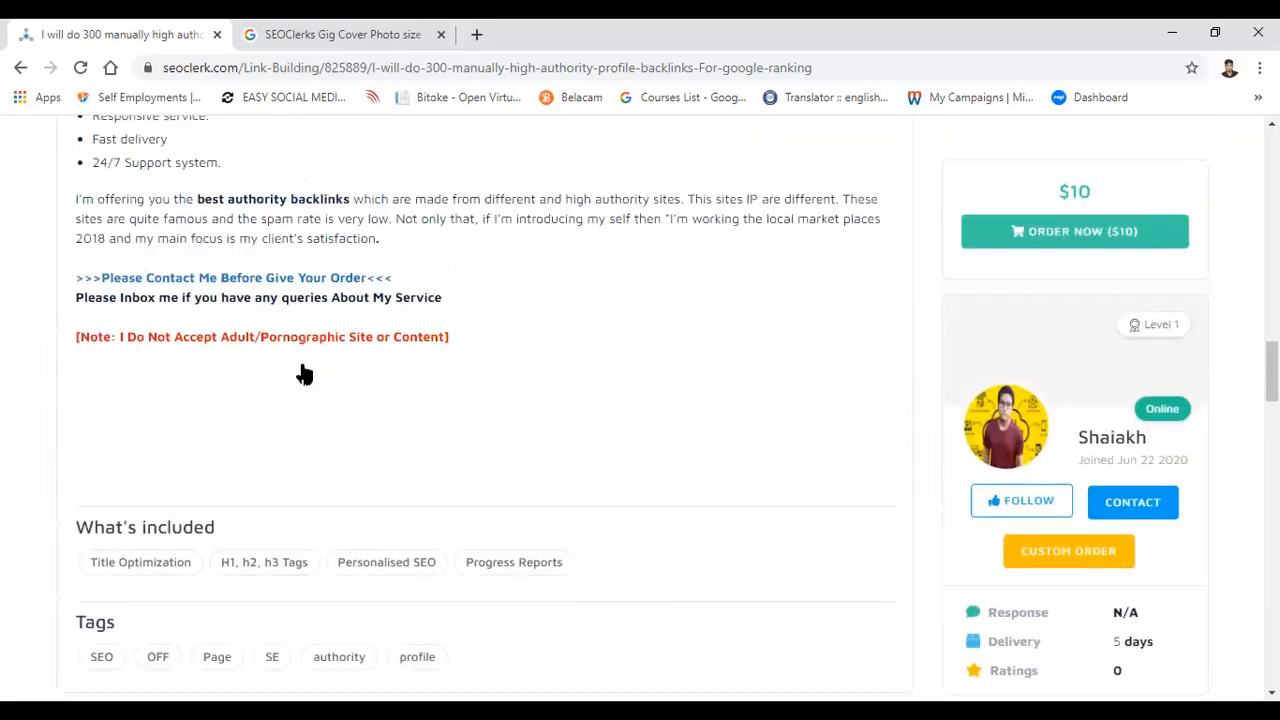
pyautogui.scroll(2, 303, 374)
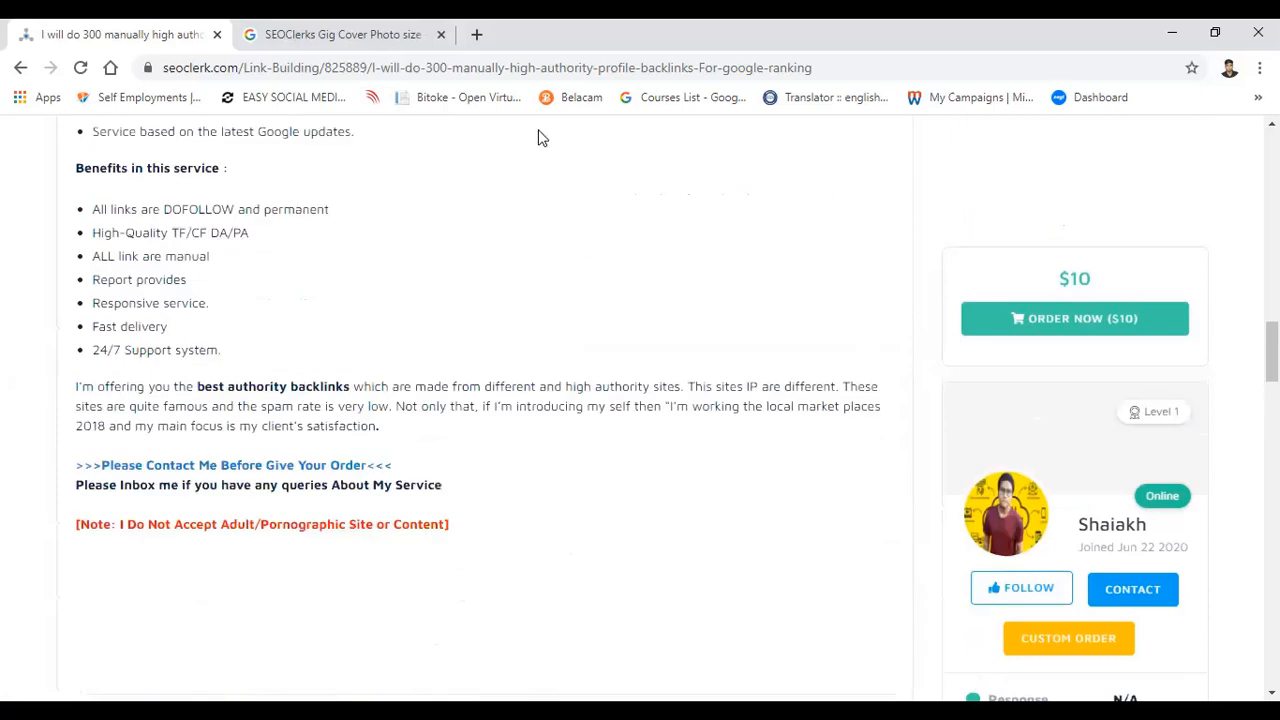
pyautogui.scroll(-4, 537, 134)
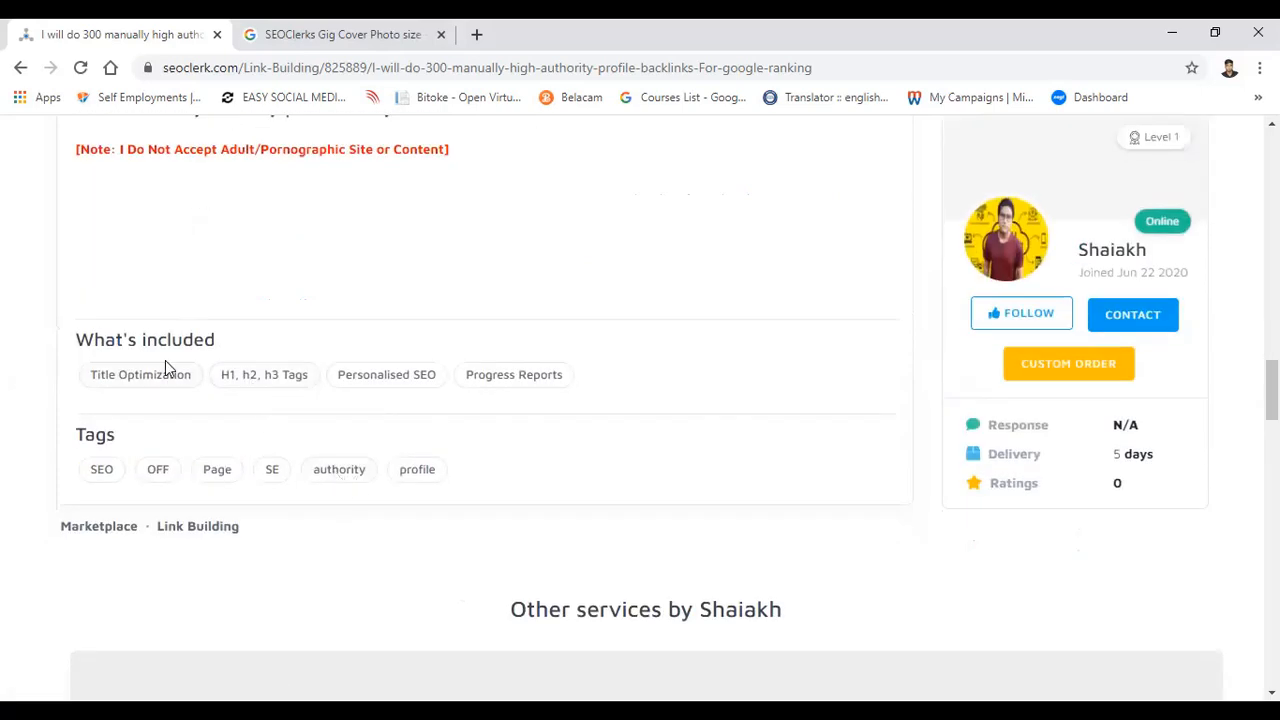
# Step: Highlight the "What's included" heading, then Title Optimization and the remaining items from "H1, h2, h3 Tags" to Progress Reports
pyautogui.moveTo(190, 340); pyautogui.dragTo(72, 347)
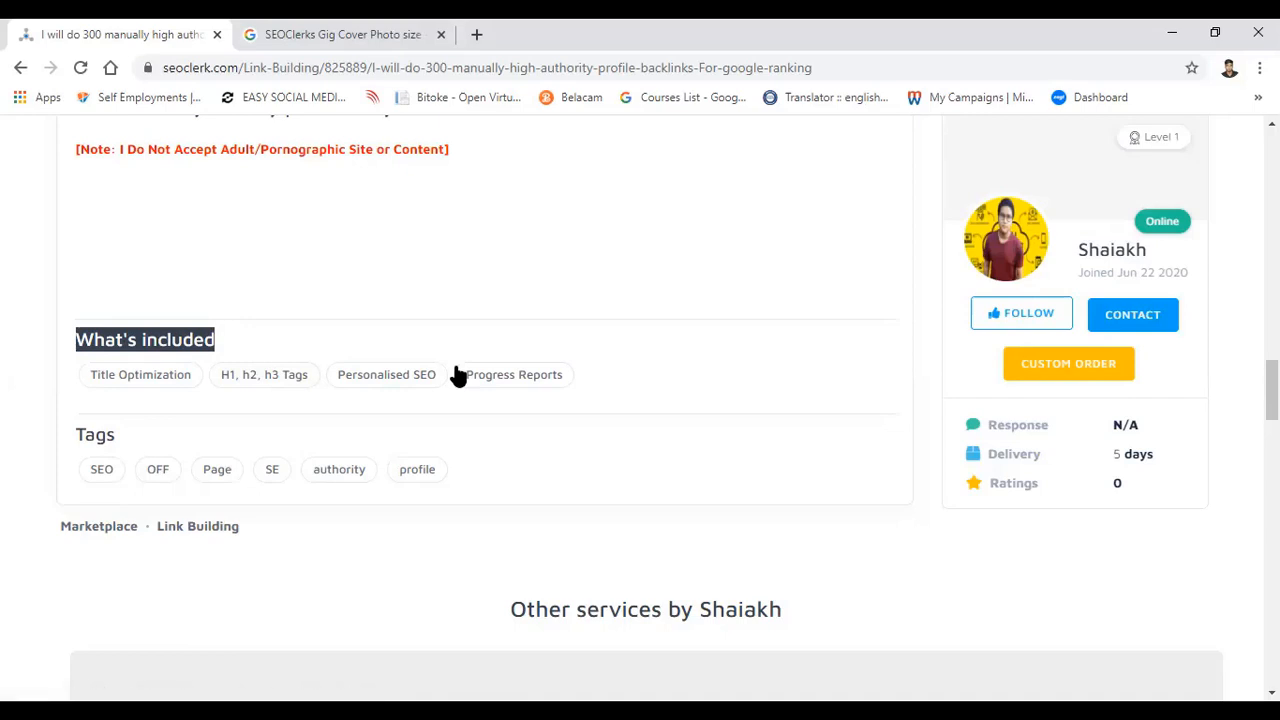
pyautogui.moveTo(71, 373); pyautogui.dragTo(203, 376)
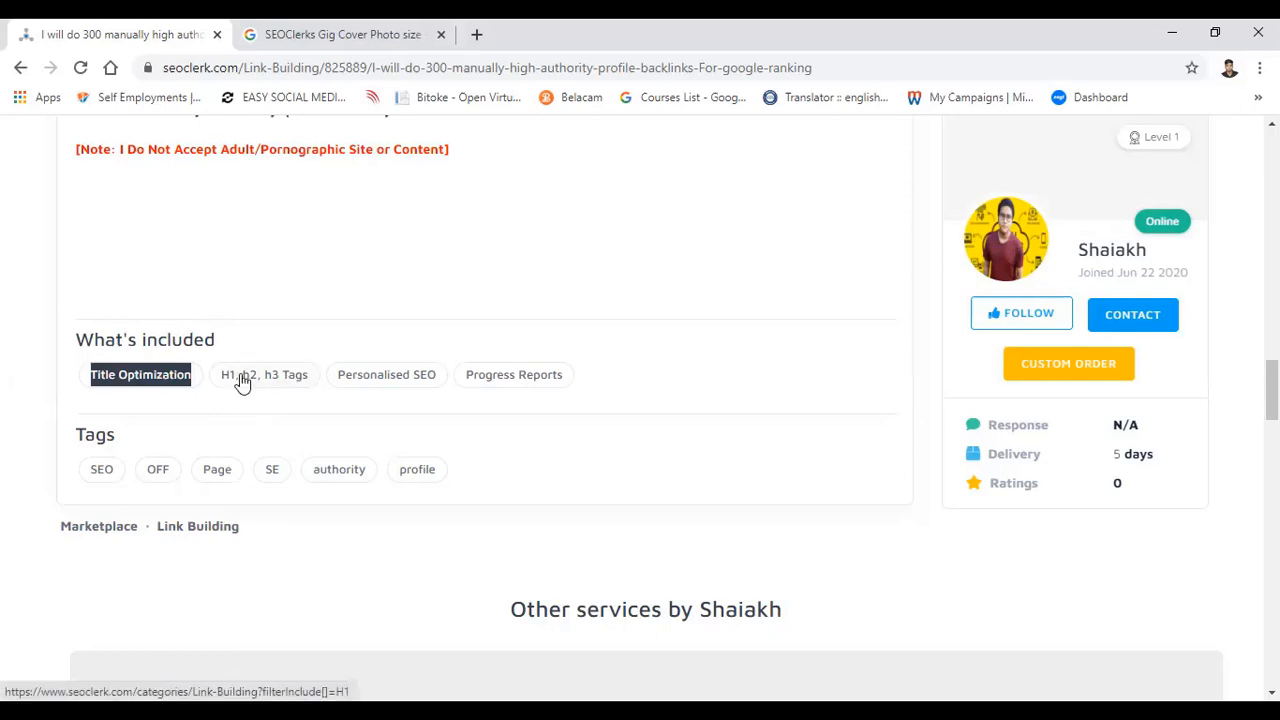
pyautogui.click(278, 400)
pyautogui.moveTo(278, 400); pyautogui.dragTo(211, 369)
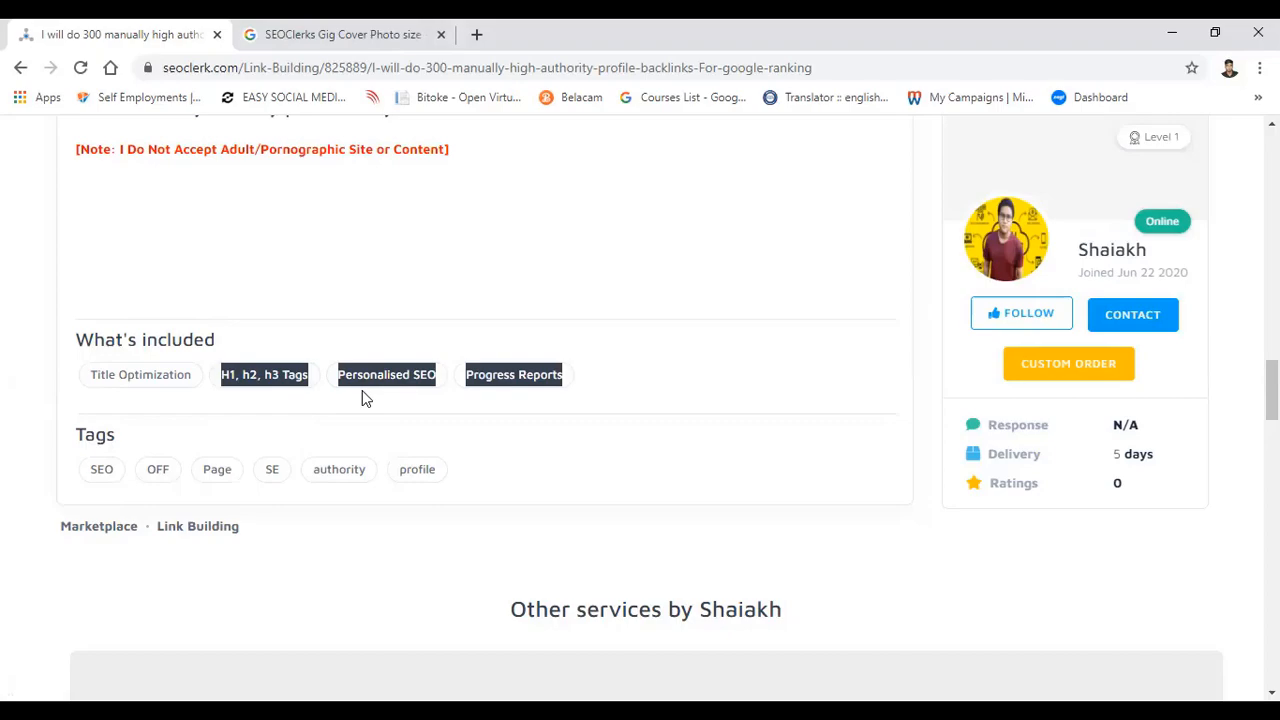
# Step: Review the listing from the description back through the sample backlink list to the cover image and title
pyautogui.scroll(15, 362, 390)
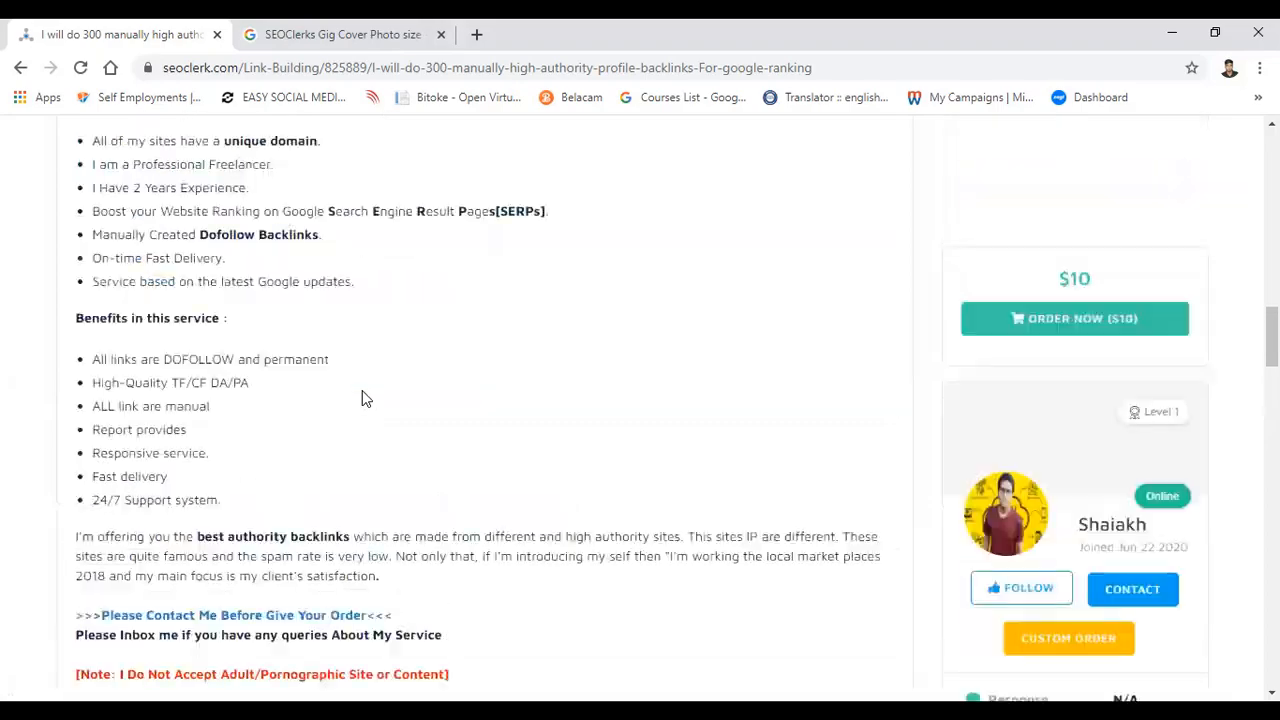
pyautogui.scroll(2, 397, 243)
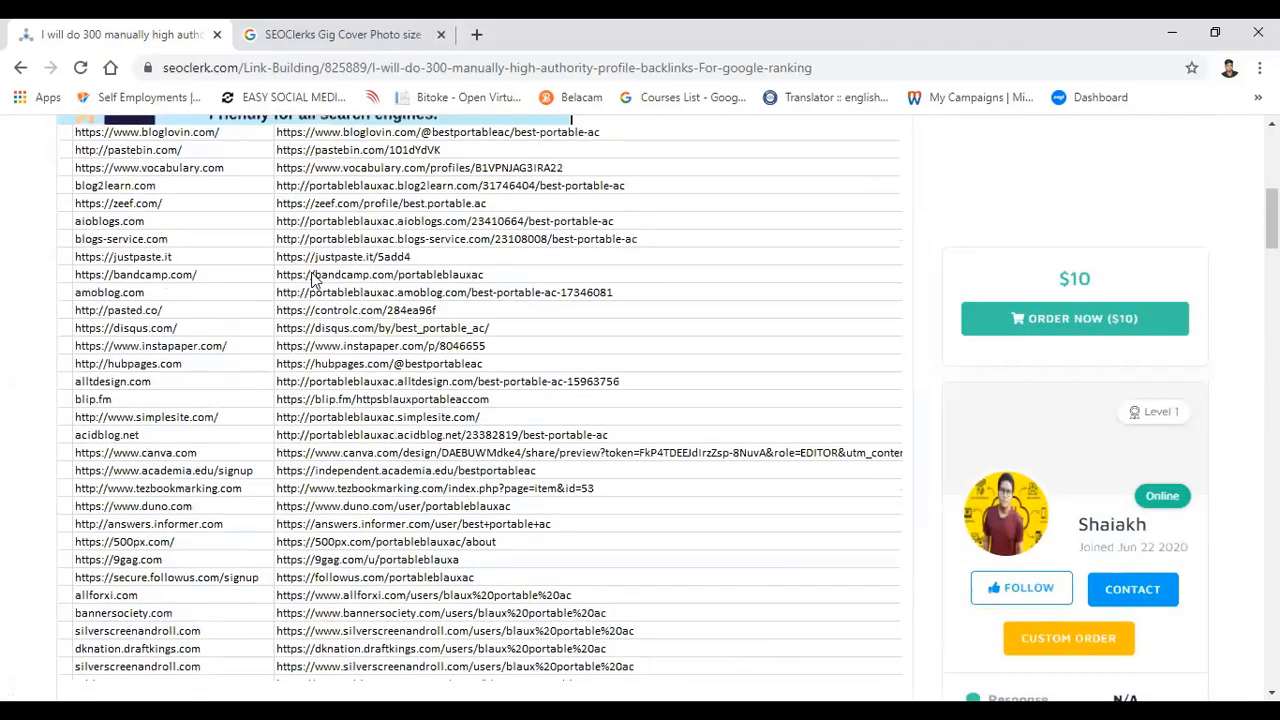
pyautogui.scroll(-3, 344, 385)
pyautogui.scroll(9, 344, 385)
pyautogui.scroll(-2, 344, 395)
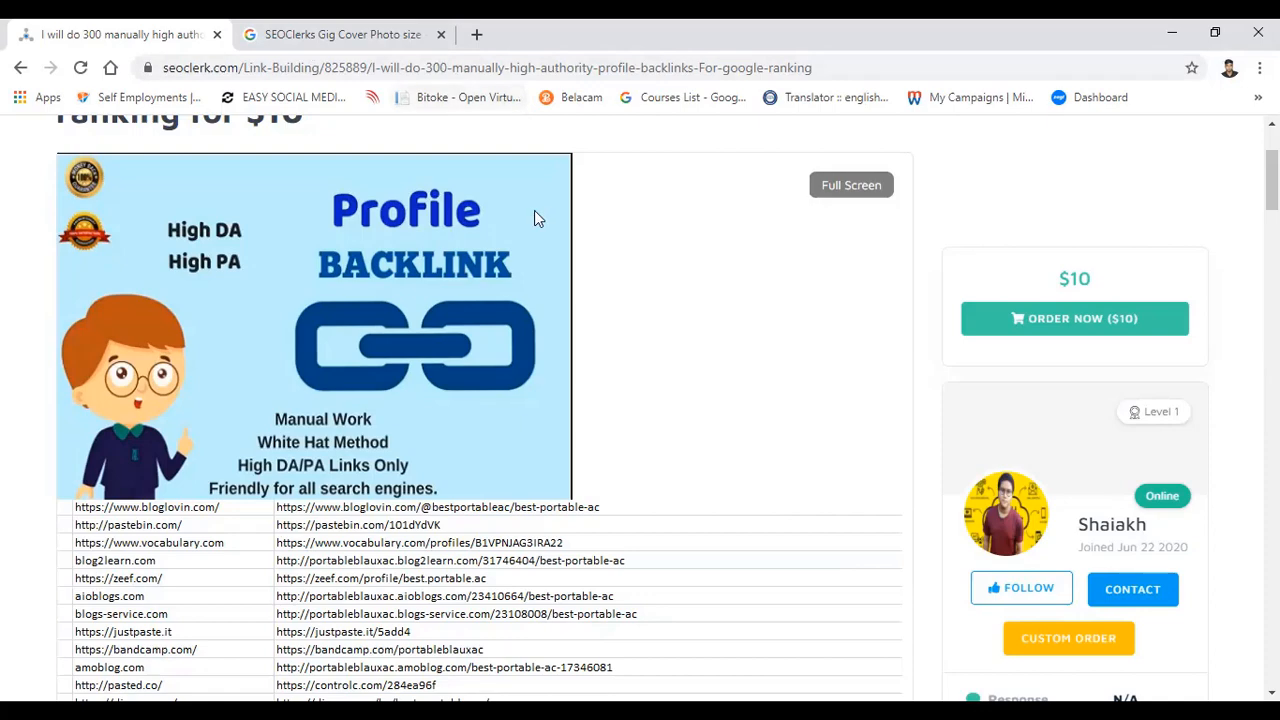
pyautogui.scroll(2, 534, 212)
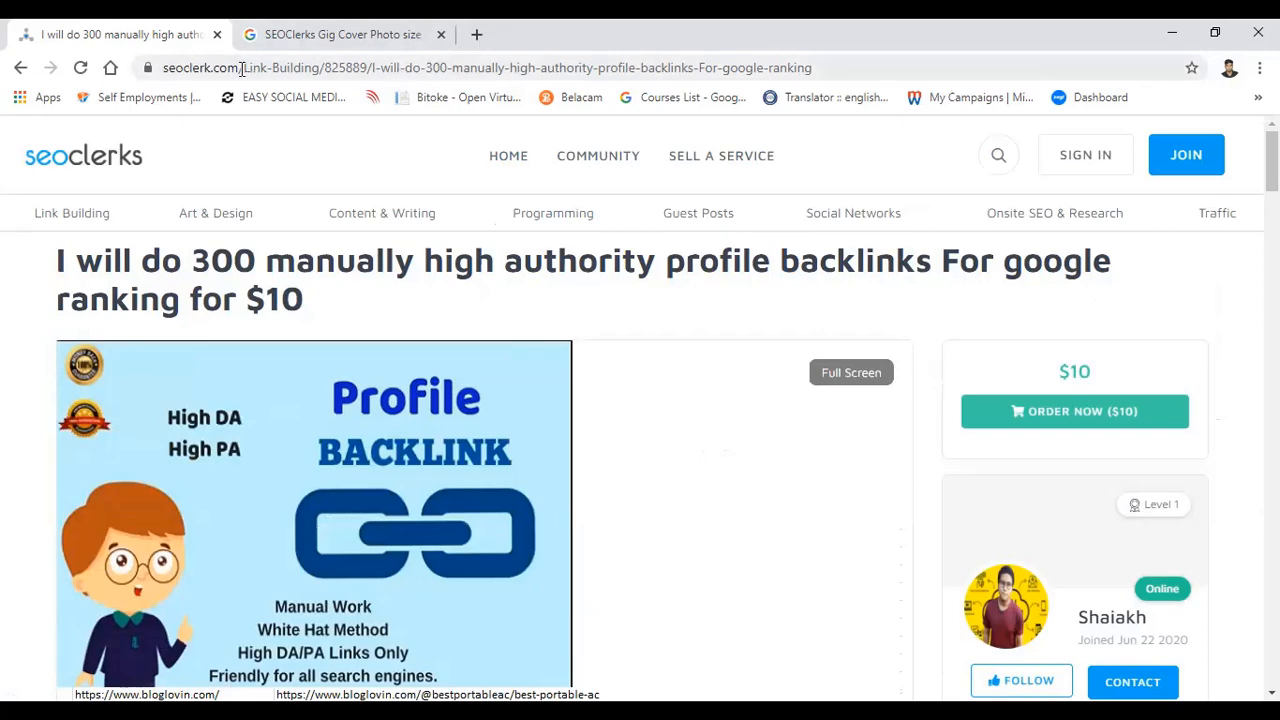
# Step: Open the seoclerk.com marketplace home page in a new tab and return to the backlinks listing
pyautogui.moveTo(239, 68); pyautogui.dragTo(106, 69)
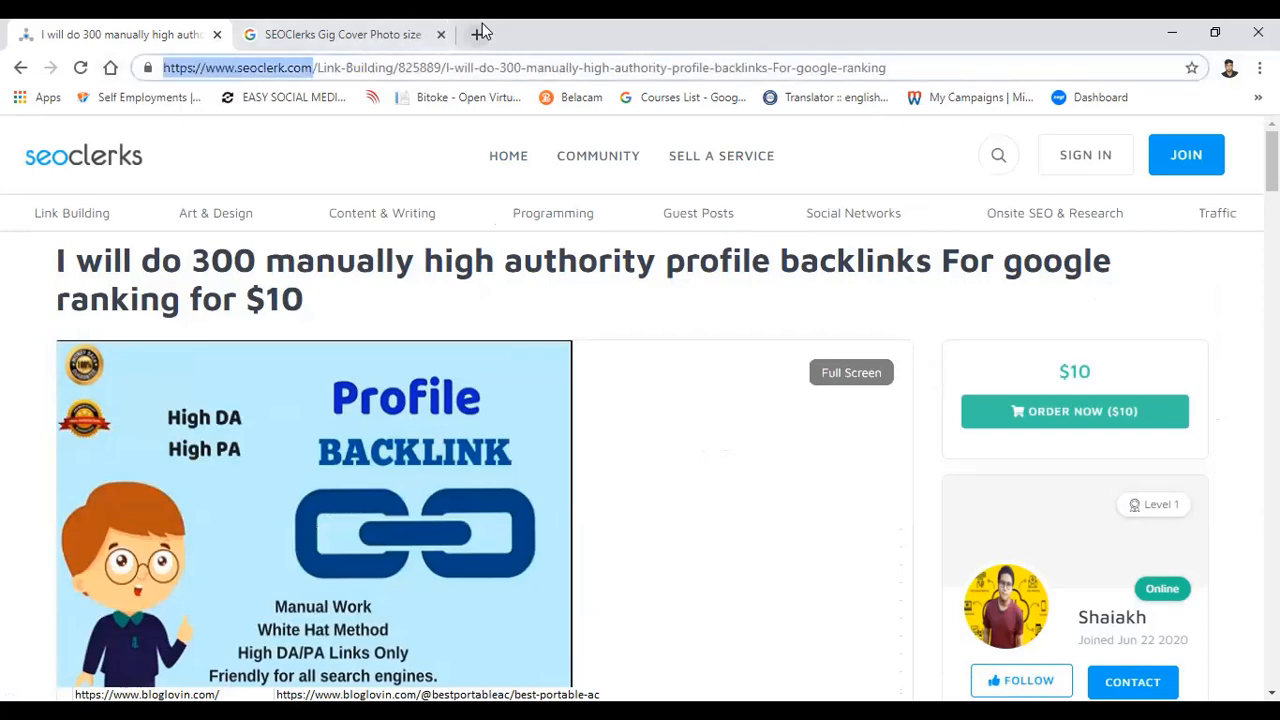
pyautogui.moveTo(480, 34); pyautogui.dragTo(480, 33)
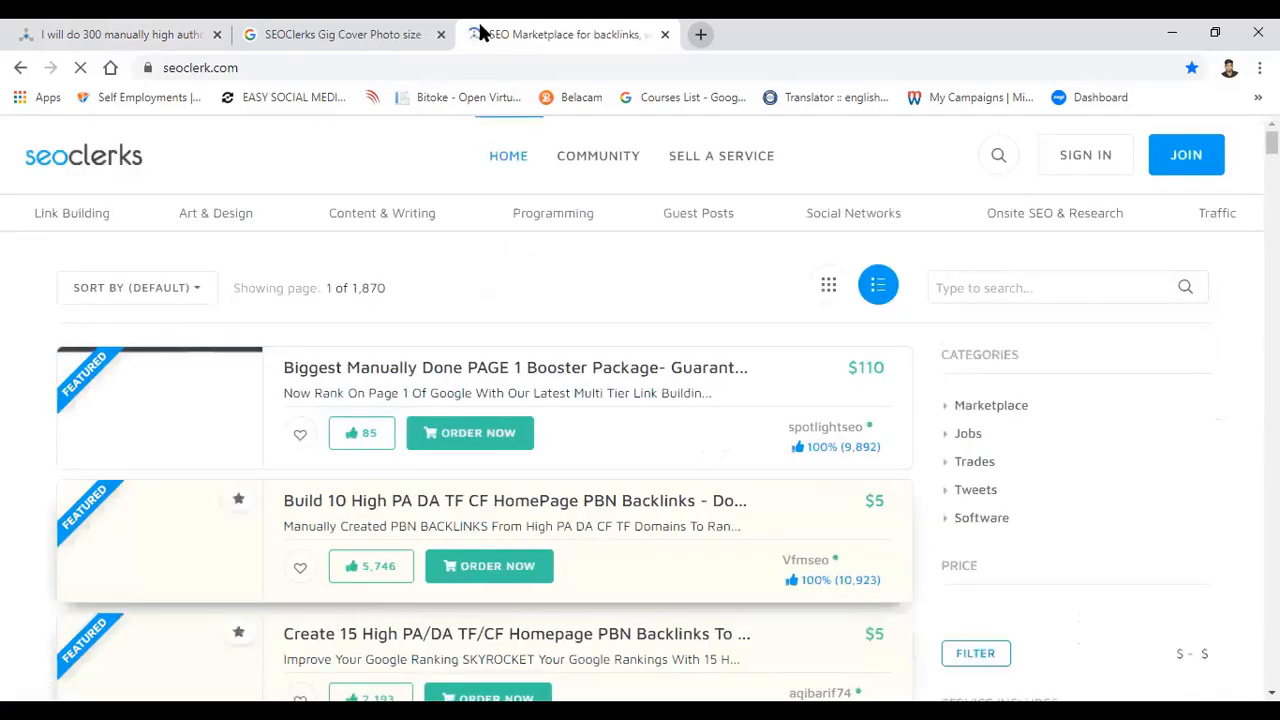
pyautogui.click(110, 34)
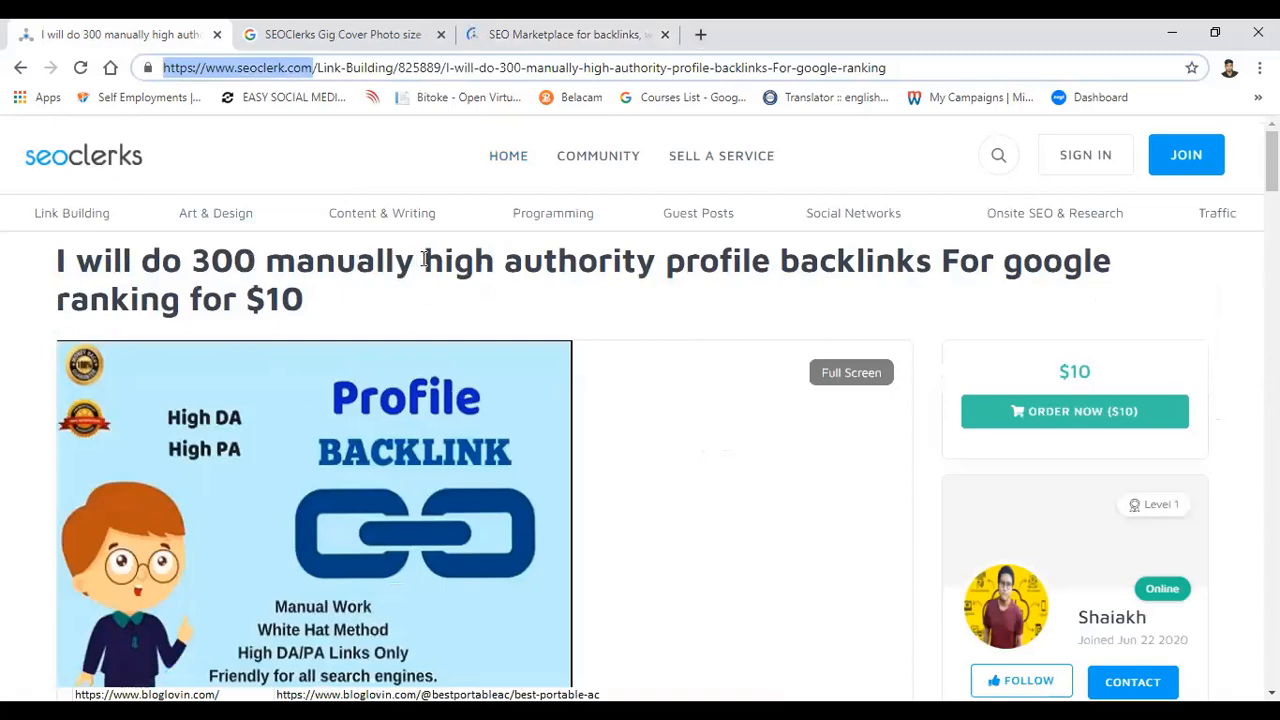
# Step: Highlight the keyword phrase "high authority profile backlinks" in the listing title
pyautogui.moveTo(425, 259); pyautogui.dragTo(770, 262)
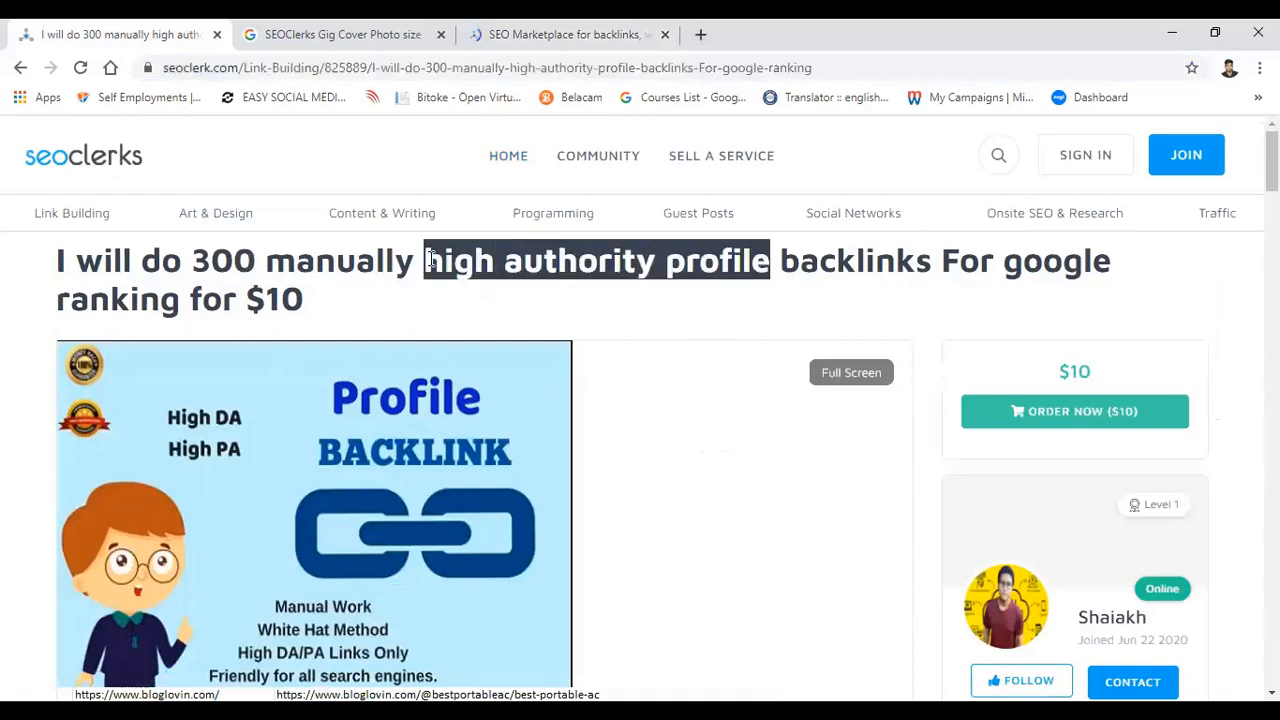
pyautogui.click(430, 259)
pyautogui.moveTo(504, 261); pyautogui.dragTo(932, 262)
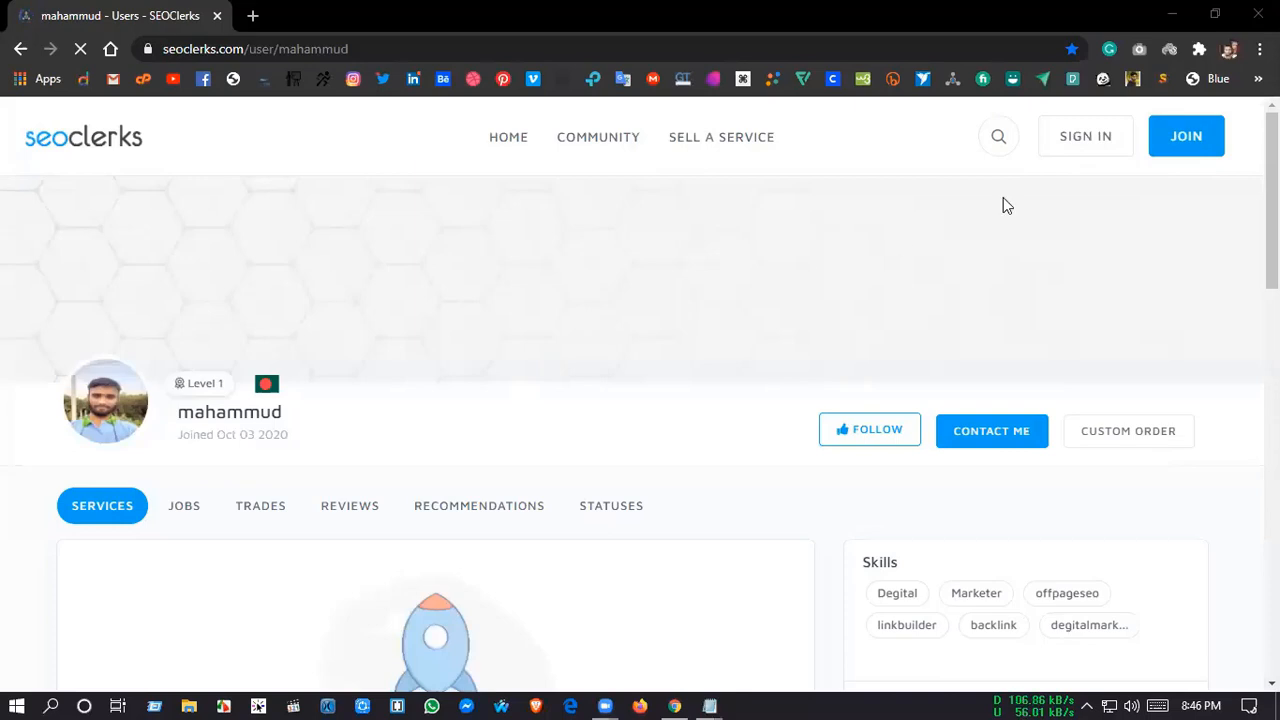
# Step: Sign in to the SEOClerks account by entering the account password and completing the robot check
pyautogui.click(1058, 136)
pyautogui.click(598, 317)
pyautogui.click(598, 339)
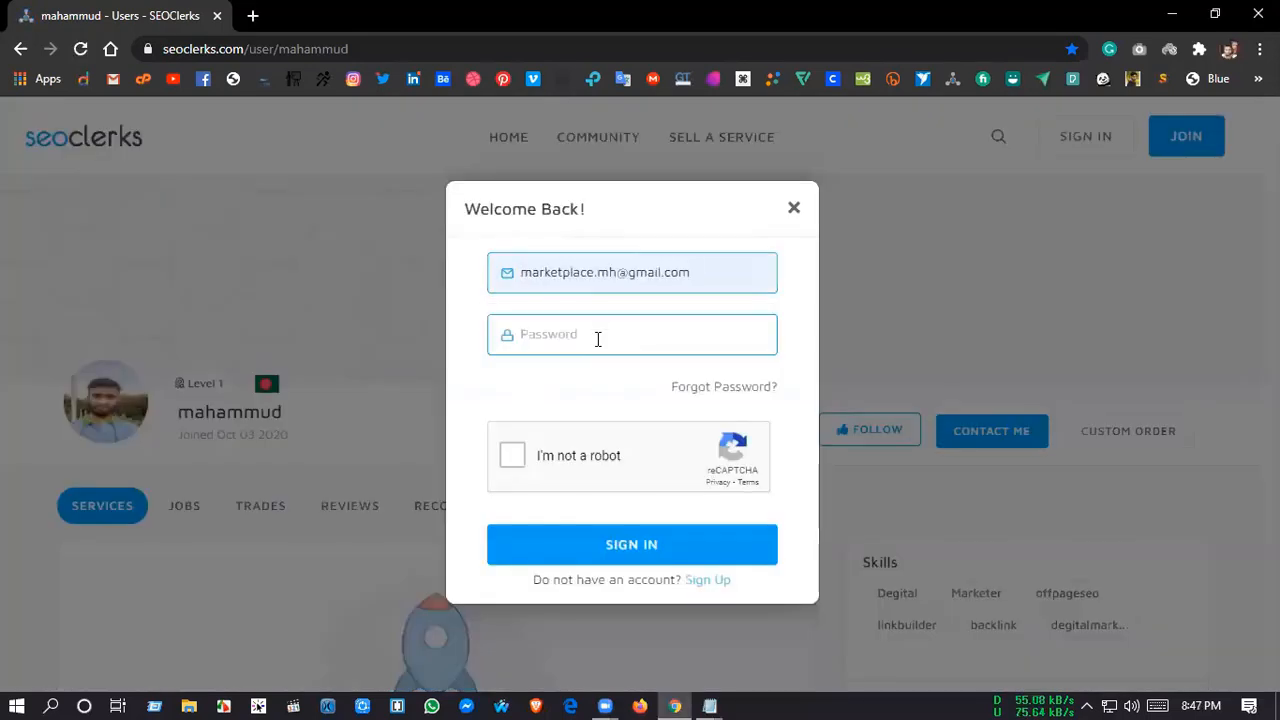
pyautogui.write('*')
pyautogui.press('BackSpace')
pyautogui.write('********')
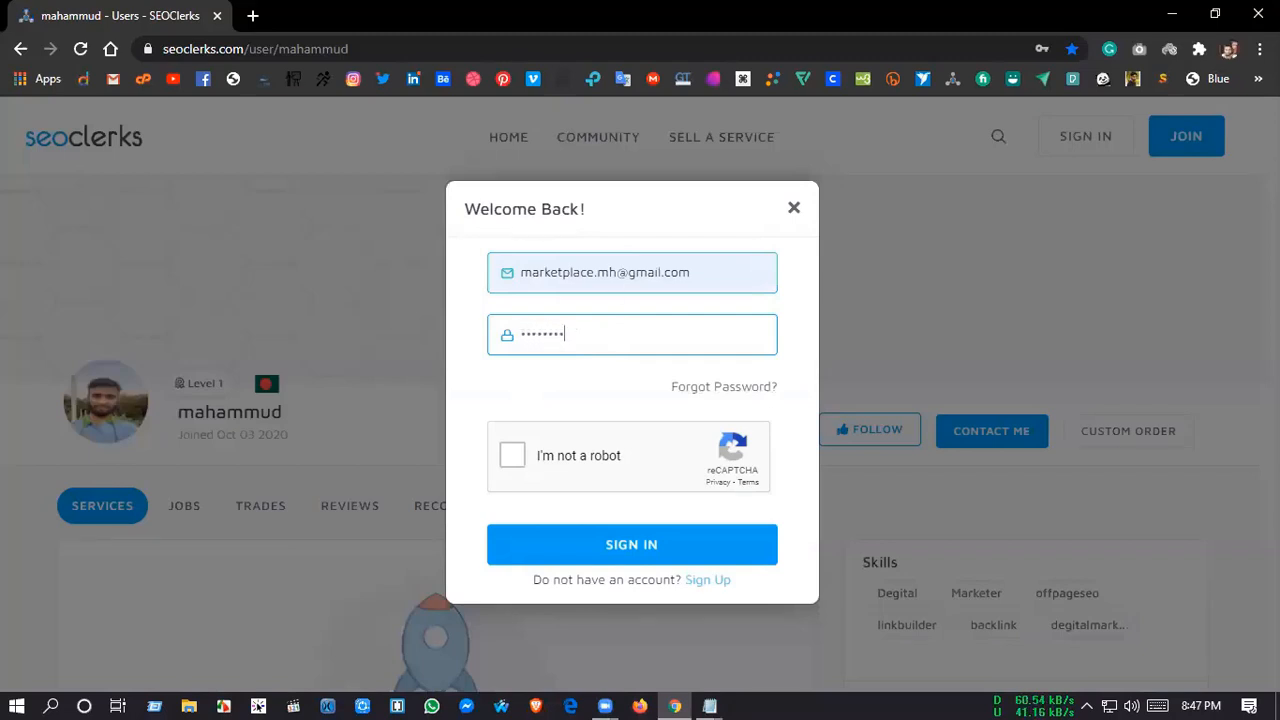
pyautogui.write('**')
pyautogui.press('BackSpace')
pyautogui.press('BackSpace')
pyautogui.press('BackSpace')
pyautogui.press('BackSpace')
pyautogui.press('BackSpace')
pyautogui.press('BackSpace')
pyautogui.press('BackSpace')
pyautogui.press('BackSpace')
pyautogui.press('BackSpace')
pyautogui.press('BackSpace')
pyautogui.write('***')
pyautogui.press('BackSpace')
pyautogui.press('BackSpace')
pyautogui.press('BackSpace')
pyautogui.write('************')
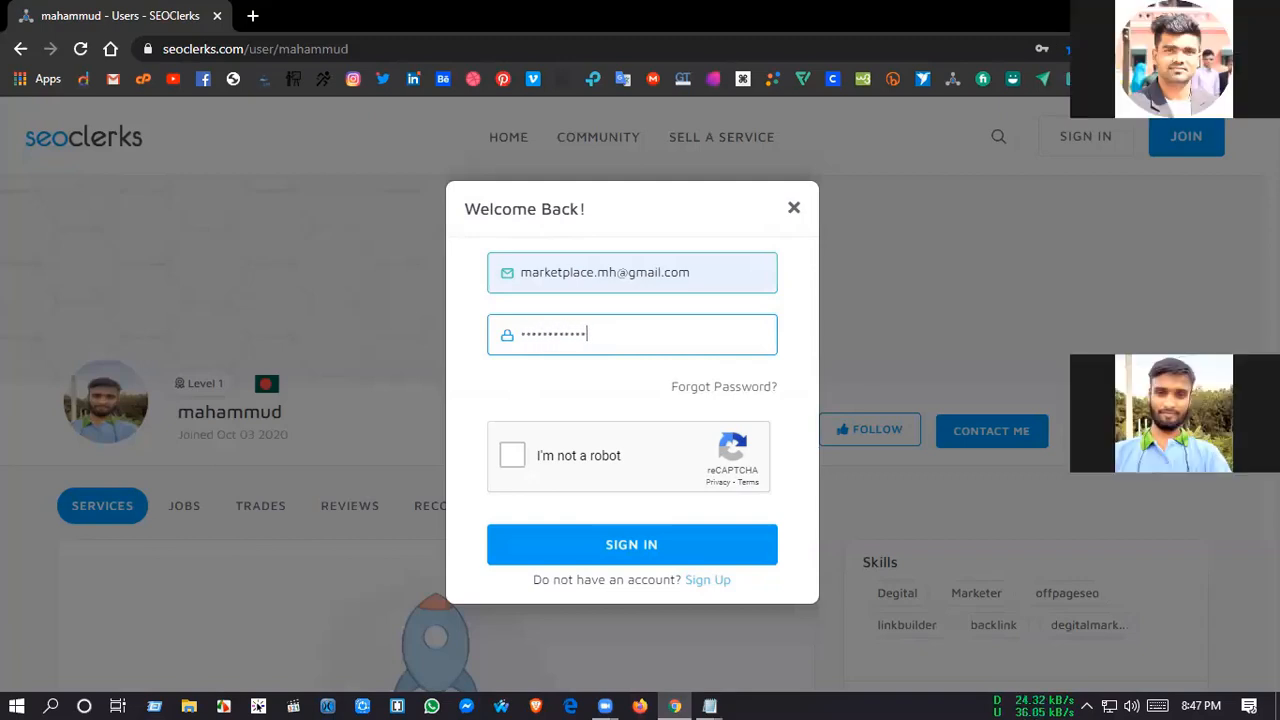
pyautogui.click(512, 455)
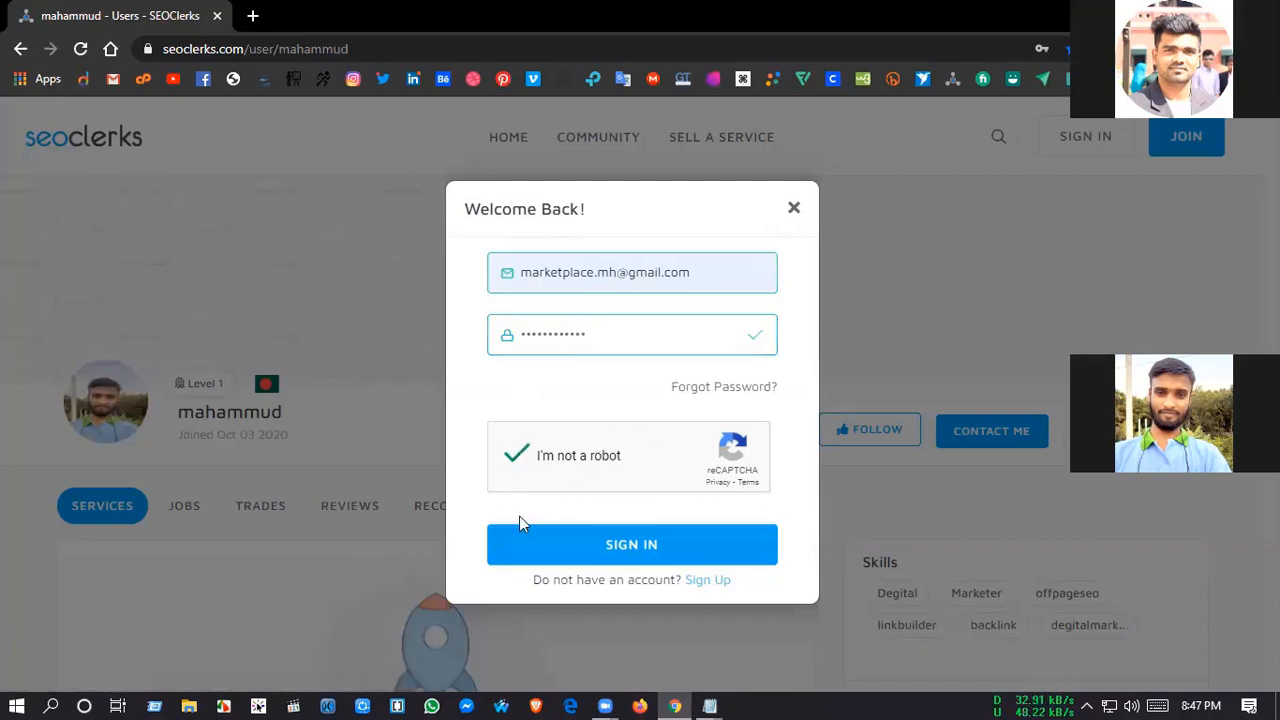
pyautogui.click(643, 530)
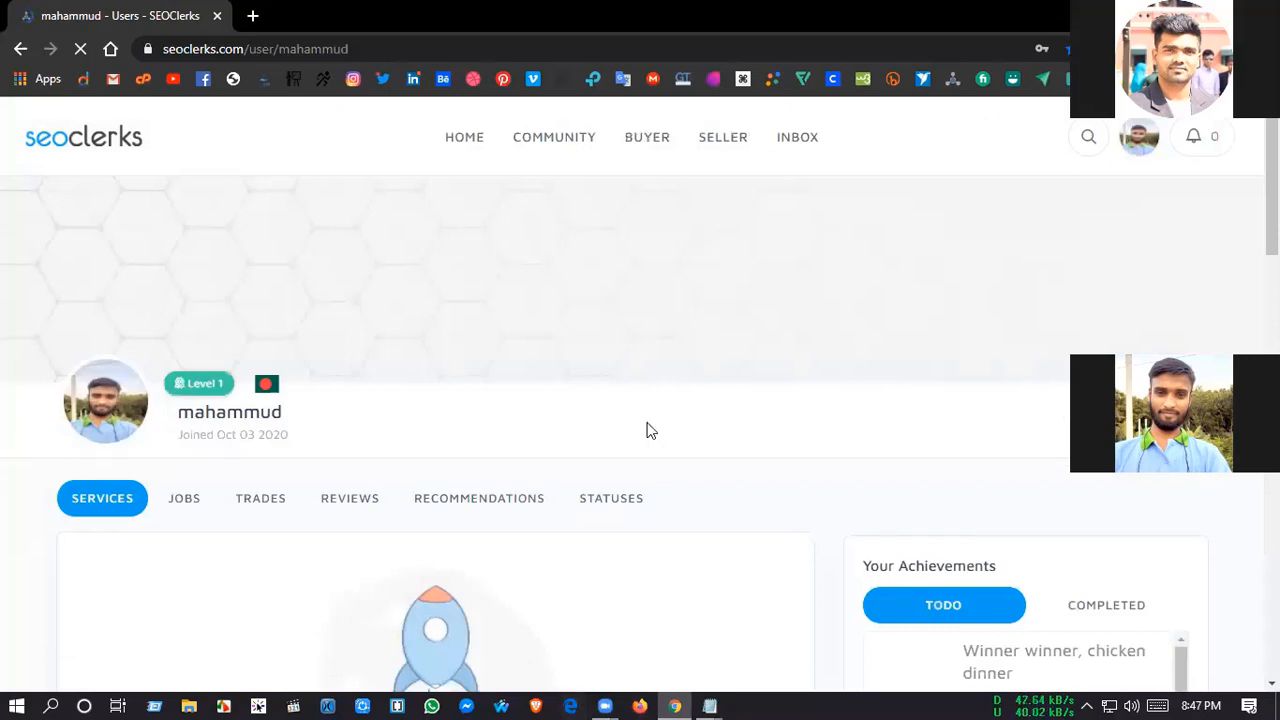
# Step: Open the seller's My Services page and start creating a new service
pyautogui.moveTo(712, 145)
pyautogui.moveTo(730, 200)
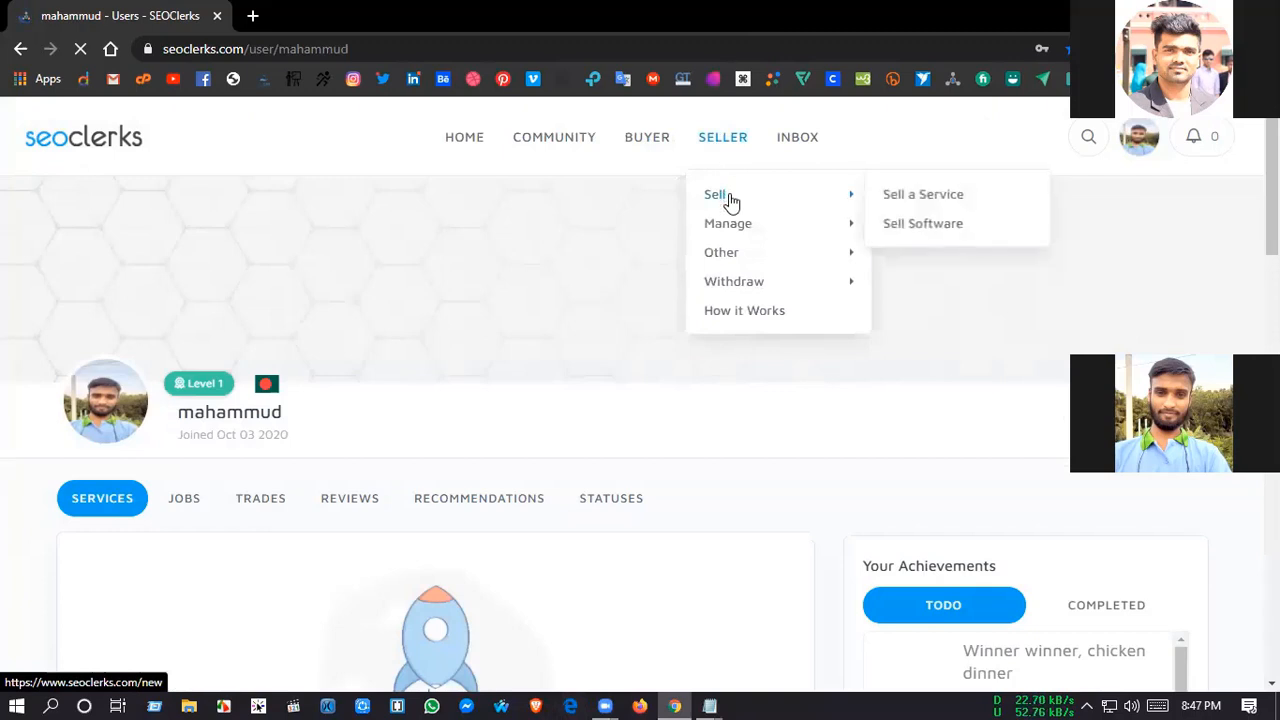
pyautogui.click(694, 325)
pyautogui.moveTo(722, 137)
pyautogui.moveTo(714, 194)
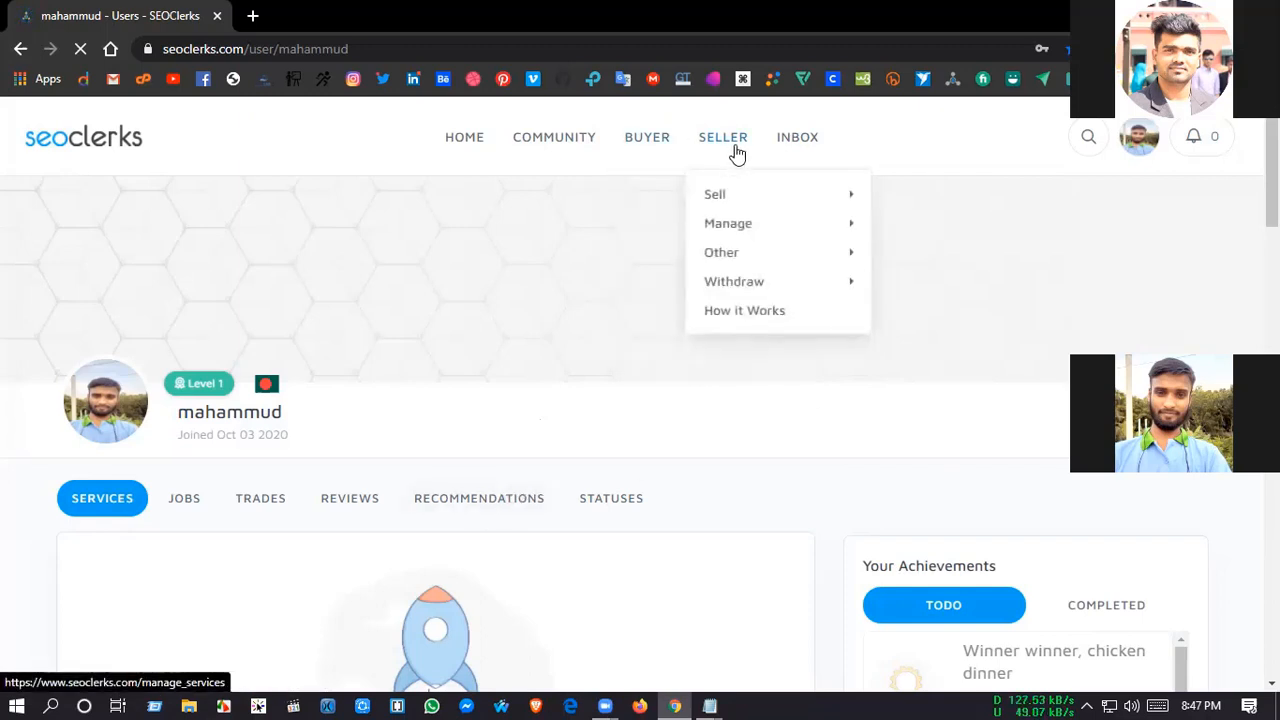
pyautogui.moveTo(748, 235)
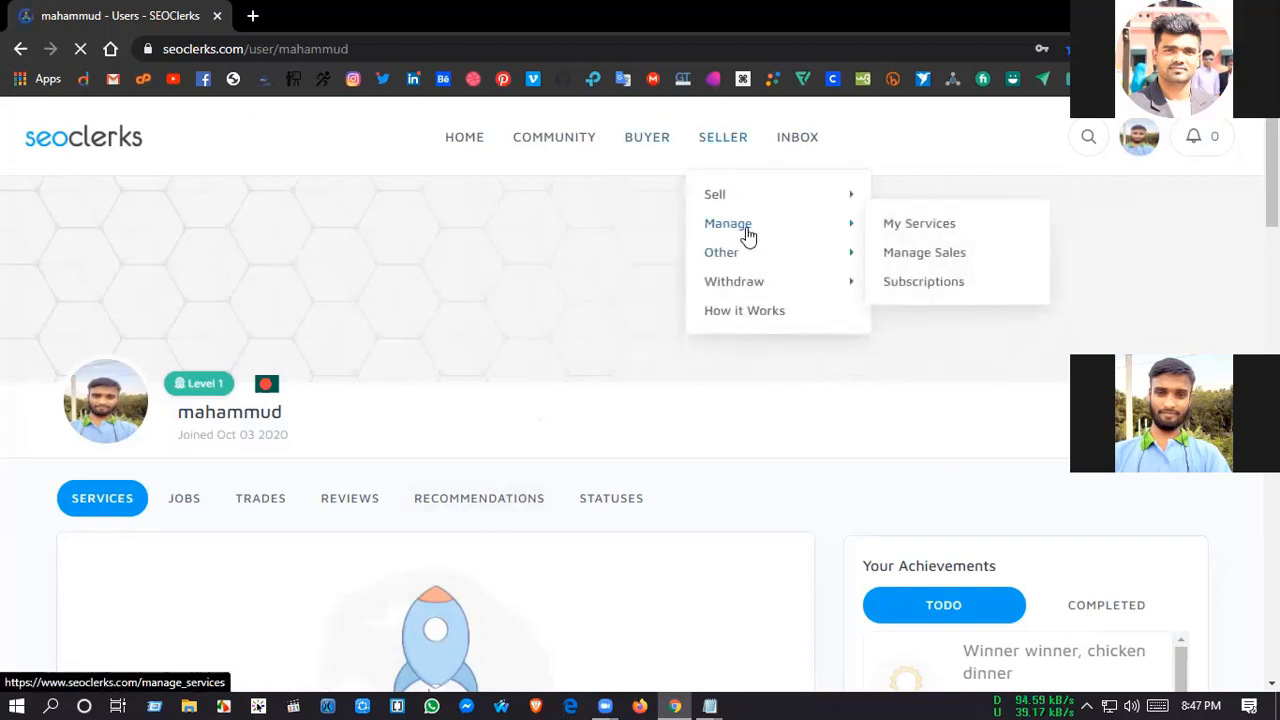
pyautogui.click(945, 233)
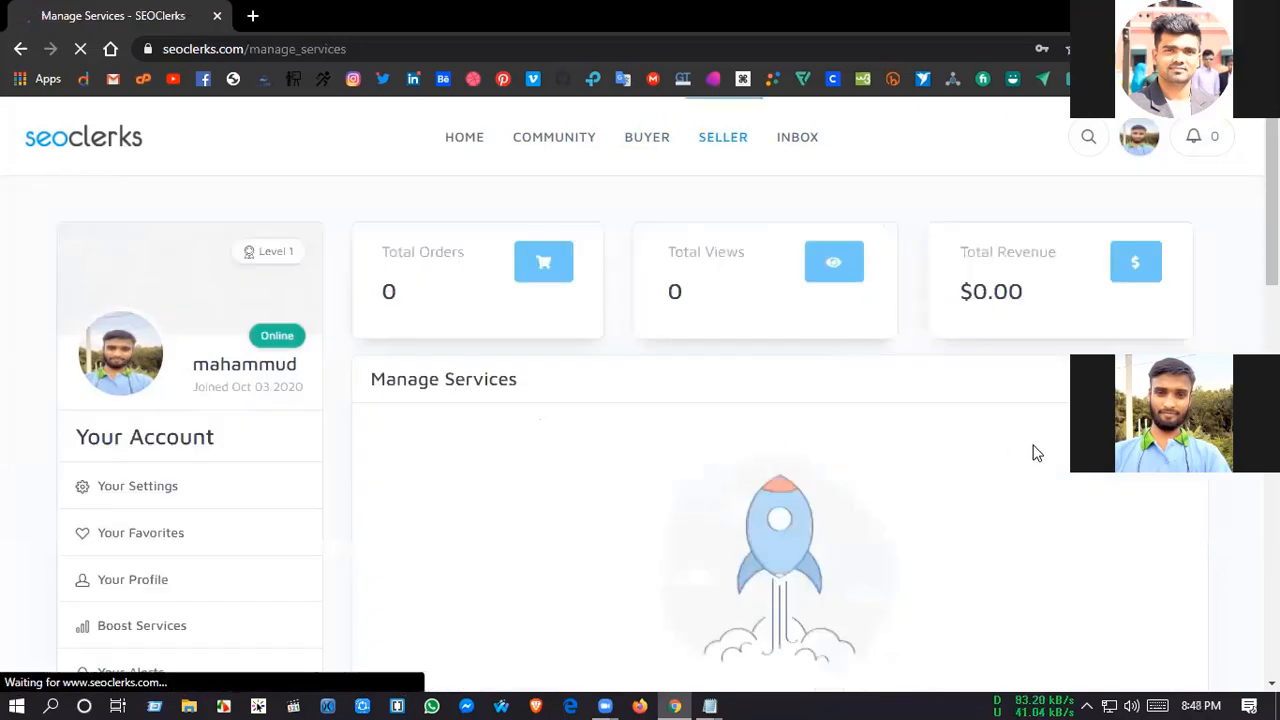
pyautogui.scroll(-2, 1035, 455)
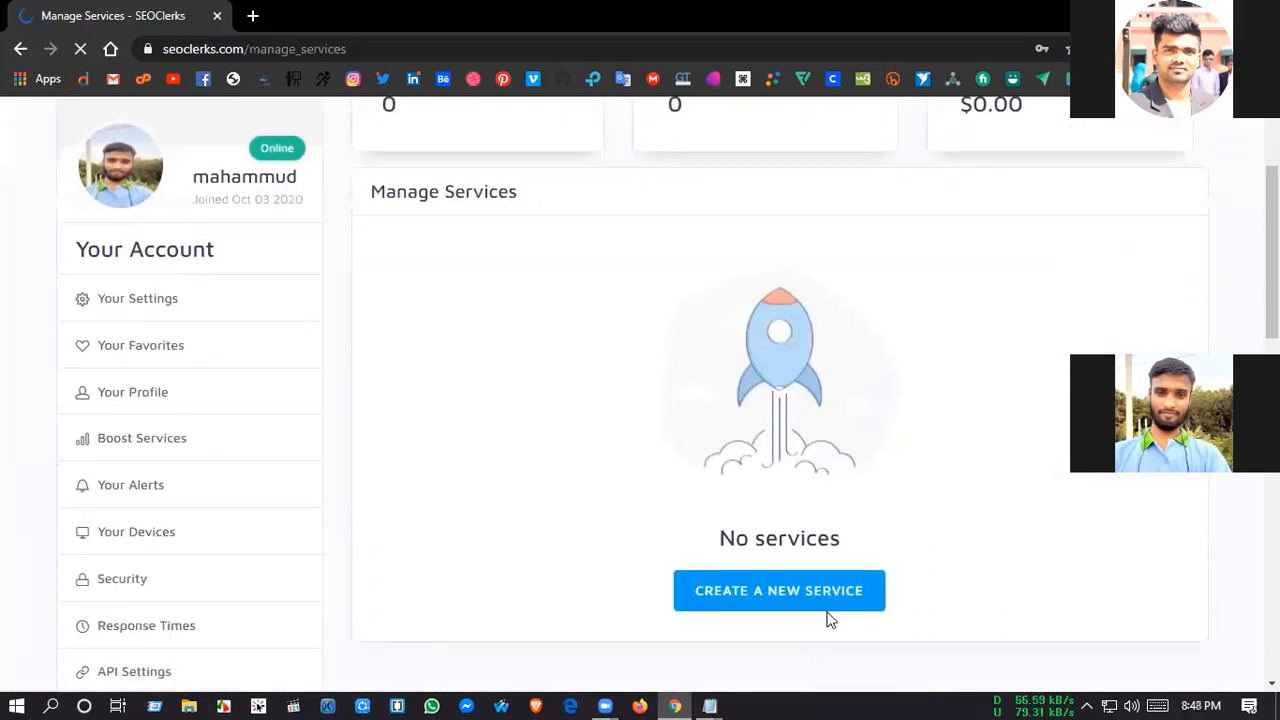
pyautogui.click(791, 599)
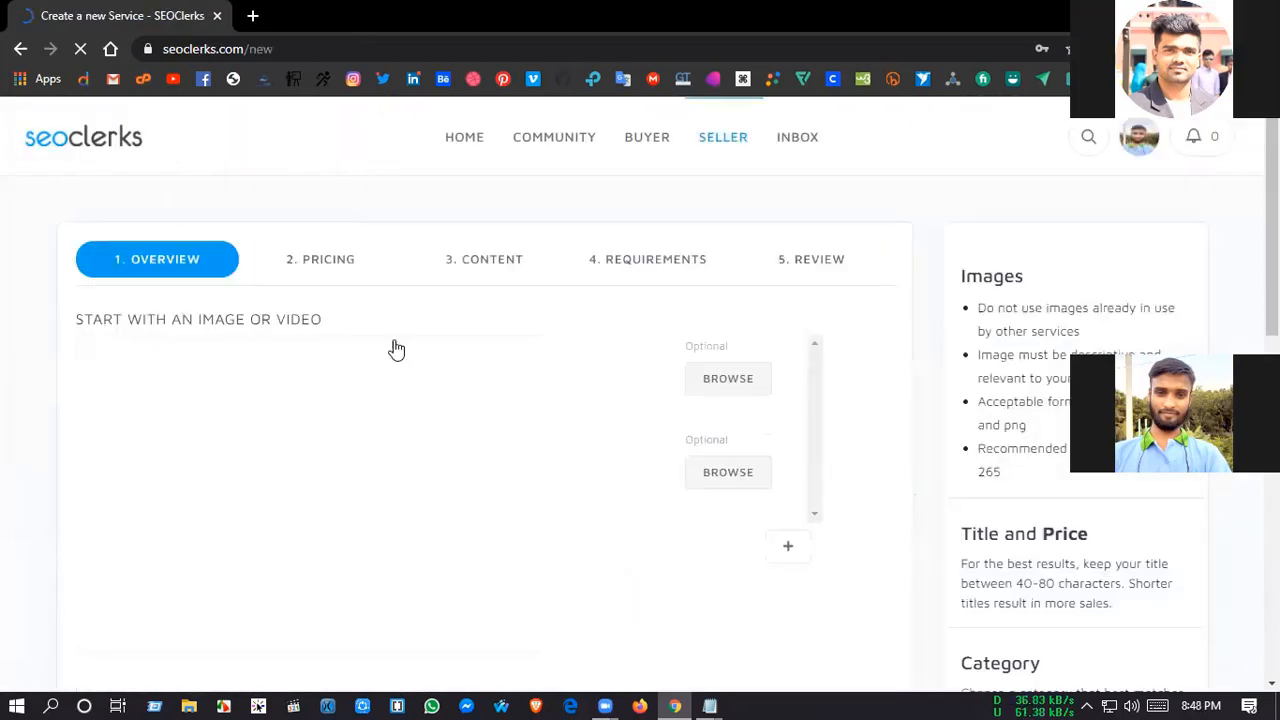
# Step: Try to add the first manually high authority profile backlinks picture from the GiG Image folder as the service's main image
pyautogui.scroll(-1, 596, 422)
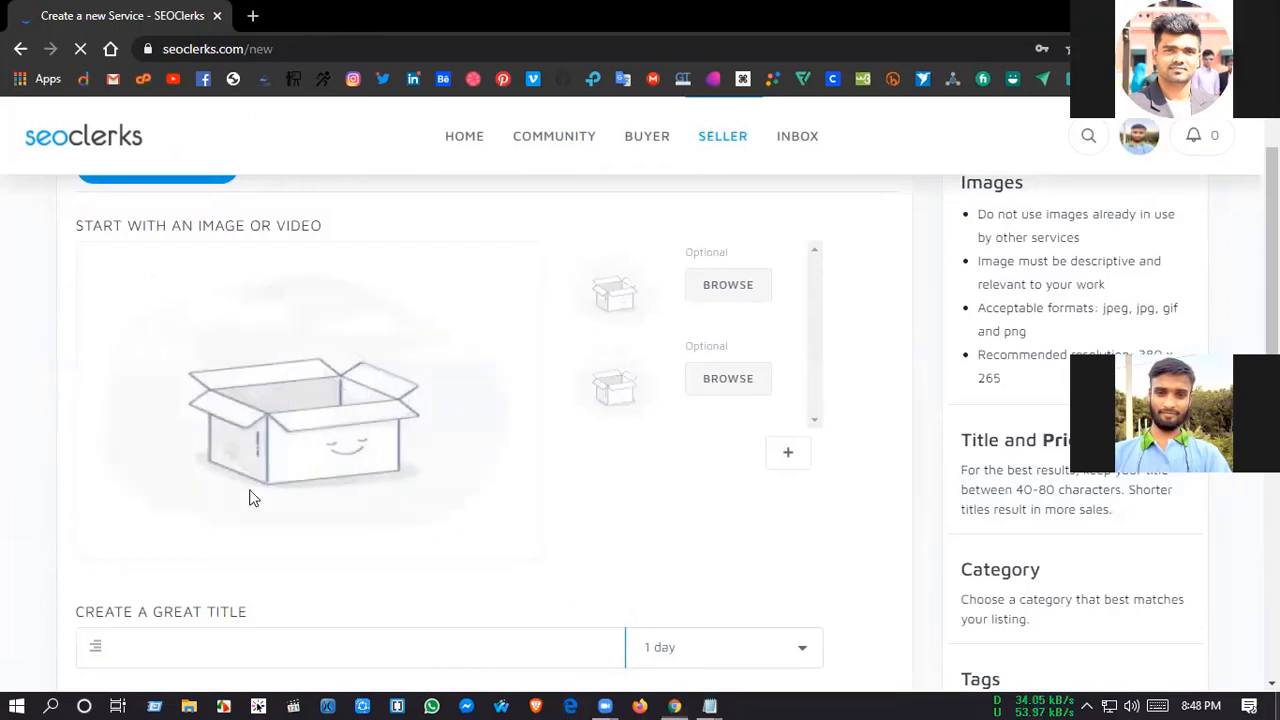
pyautogui.press('super+d')
pyautogui.doubleClick(104, 106)
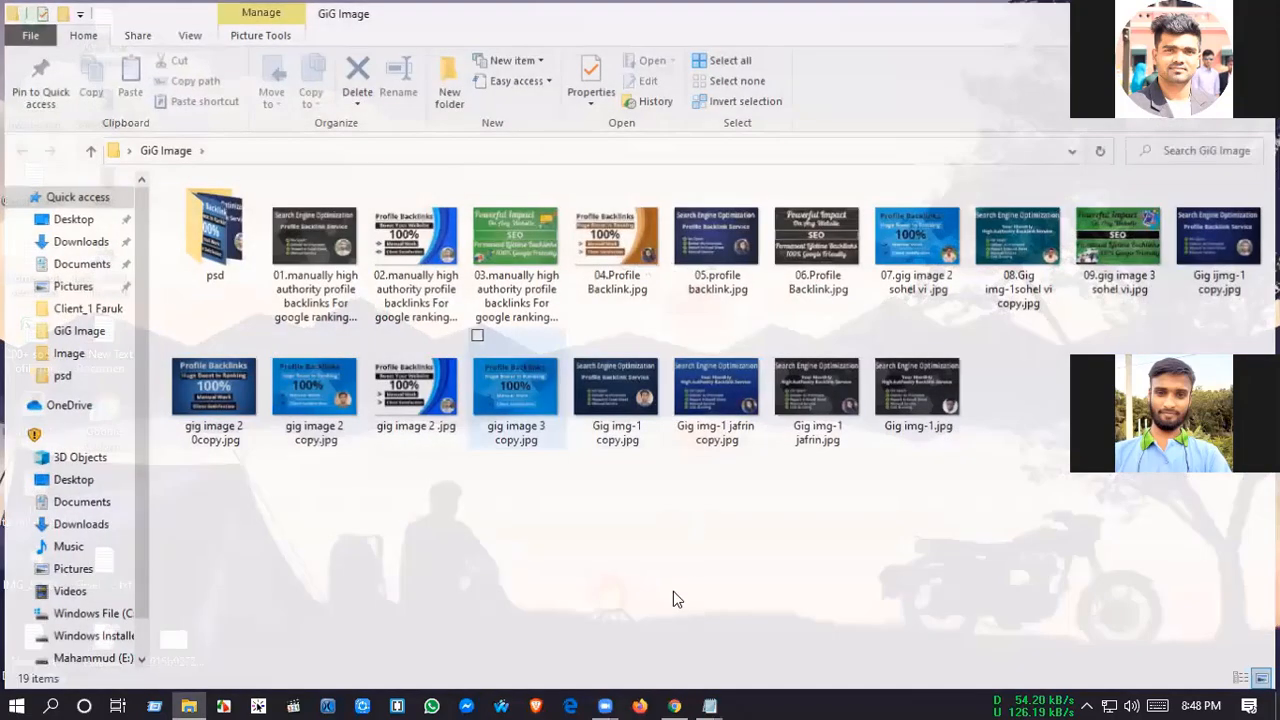
pyautogui.moveTo(330, 300); pyautogui.dragTo(677, 700)
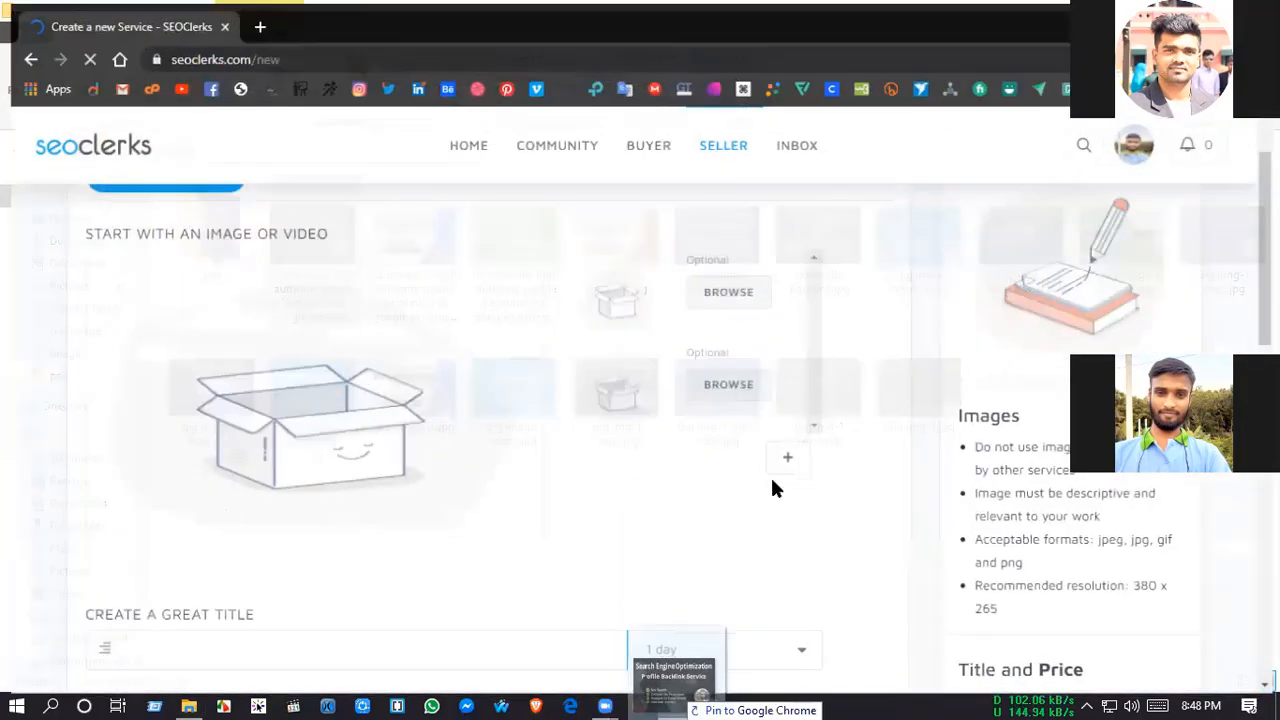
pyautogui.moveTo(775, 488); pyautogui.dragTo(760, 497)
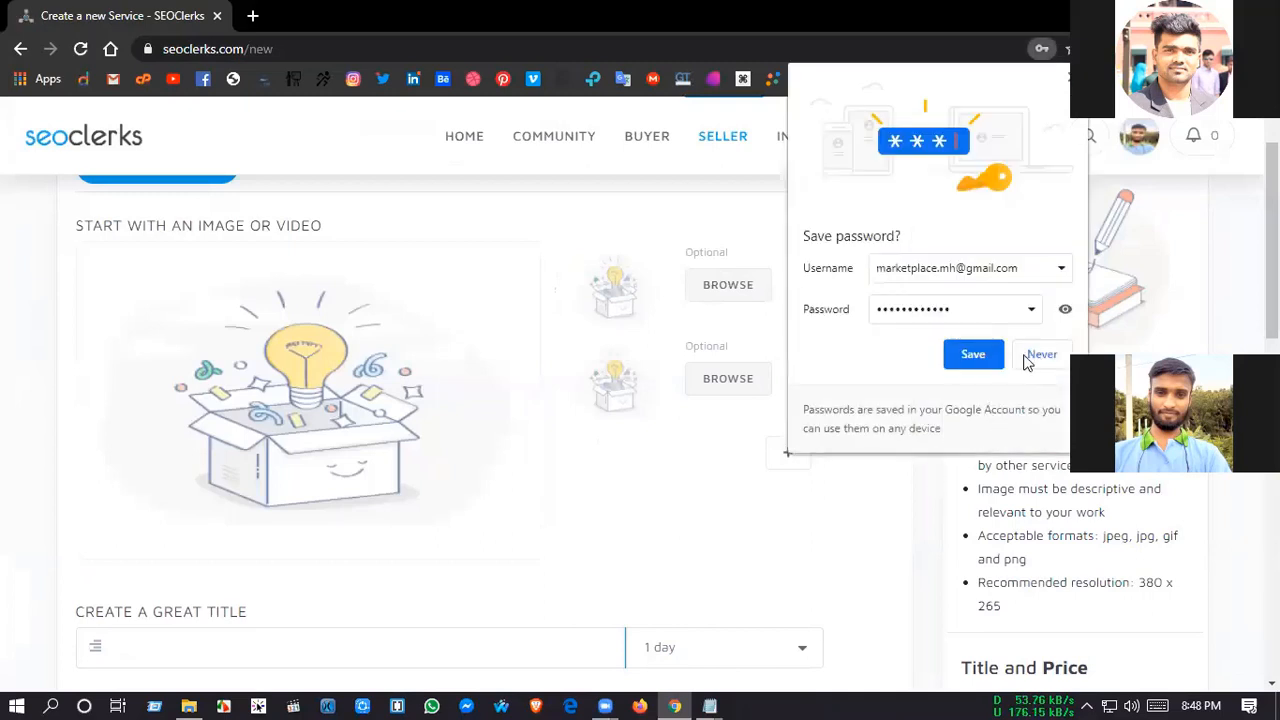
# Step: Decline saving the account password and add the 01.manually high authority profile backlinks picture from the GiG Image folder as main image
pyautogui.click(1032, 355)
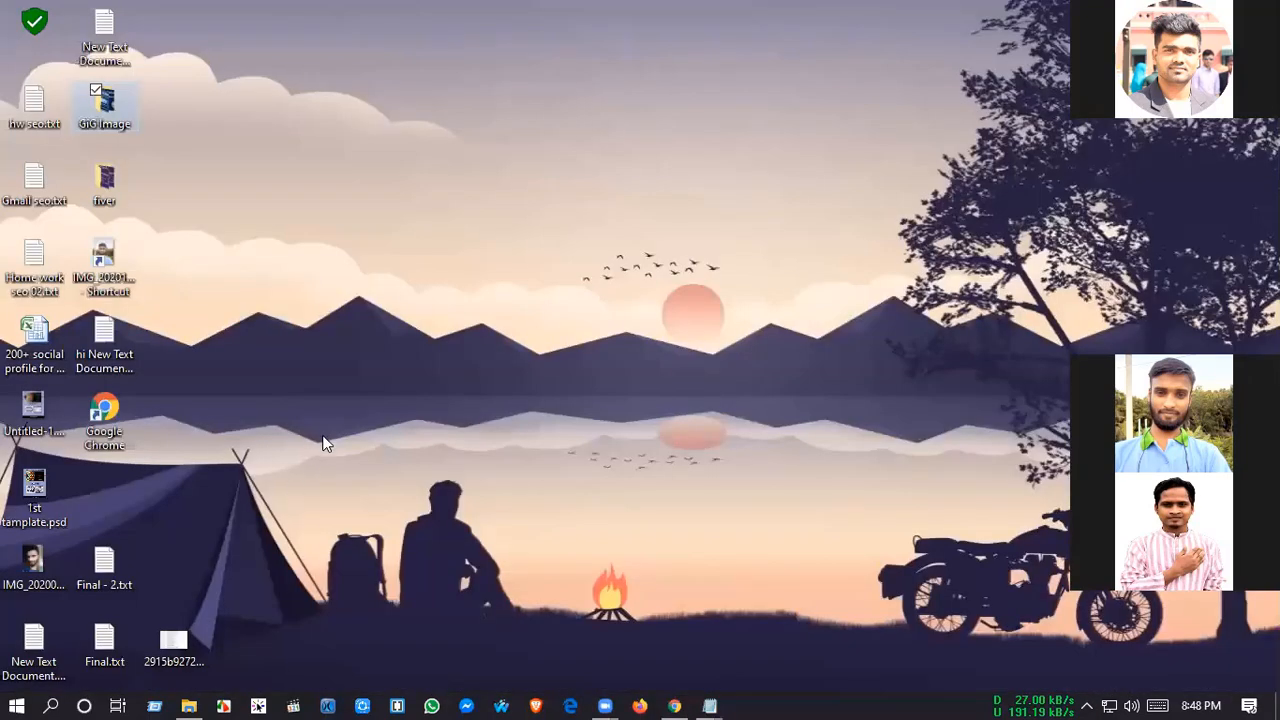
pyautogui.doubleClick(104, 103)
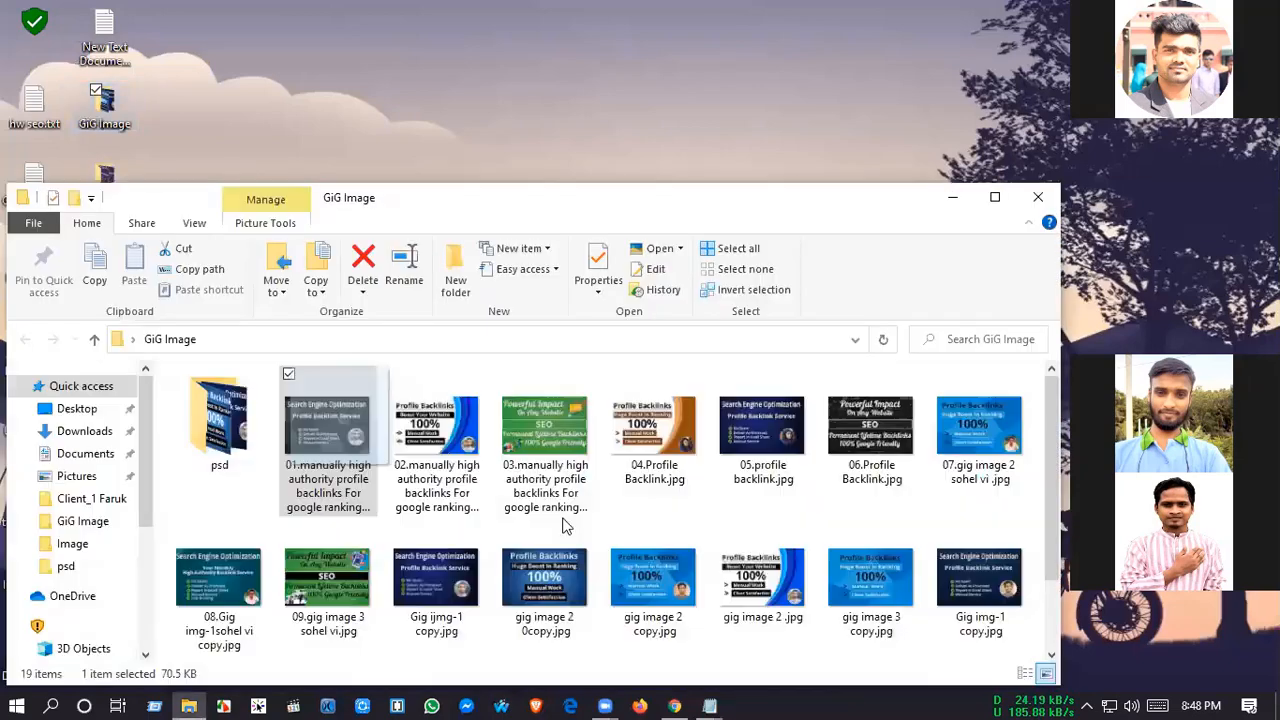
pyautogui.moveTo(337, 440); pyautogui.dragTo(674, 705)
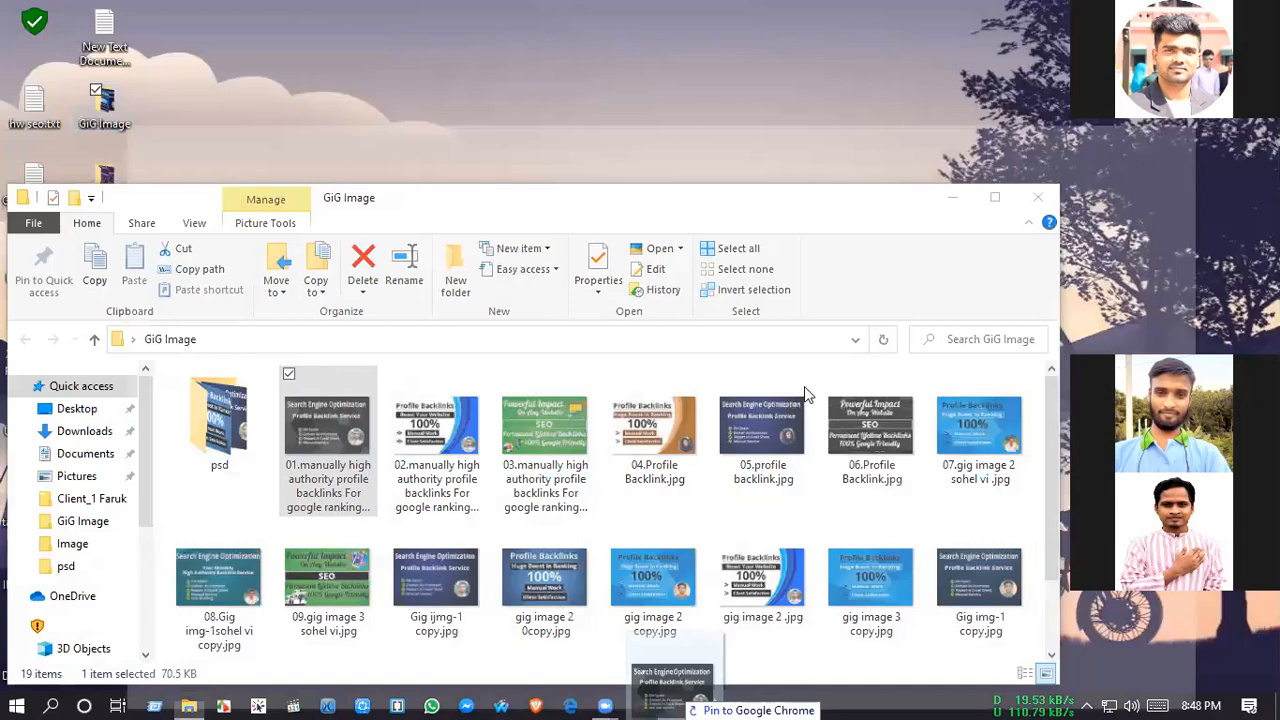
pyautogui.hotkey('alt', 'Tab')
pyautogui.moveTo(674, 705); pyautogui.dragTo(286, 400)
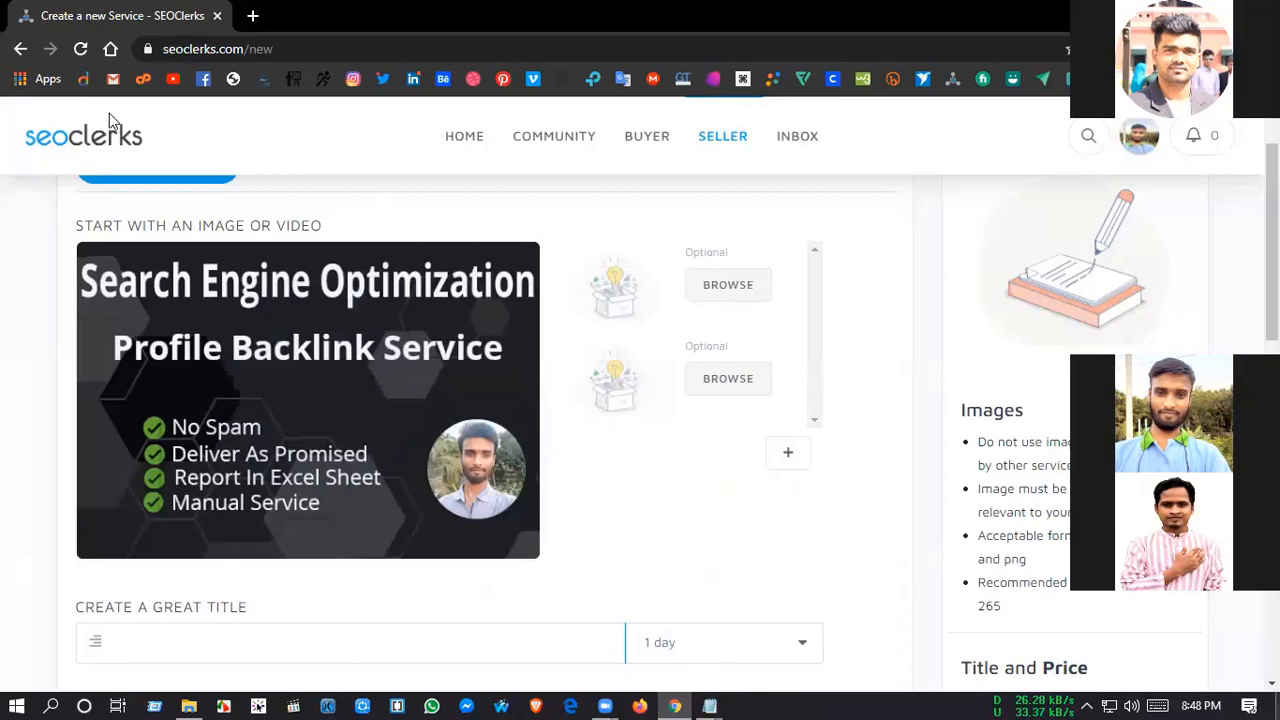
# Step: Add the 02 and 03 manually high authority profile backlinks pictures from the GiG Image folder as the two optional service images
pyautogui.press('super+d')
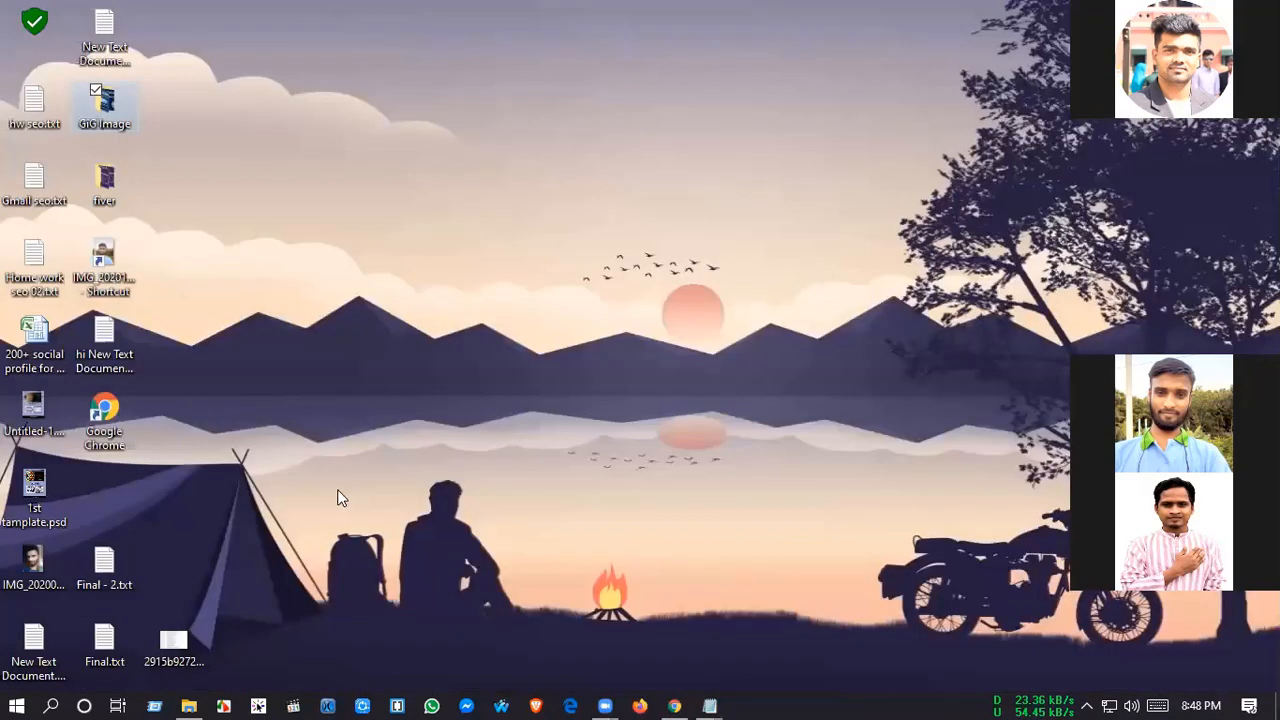
pyautogui.press('Return')
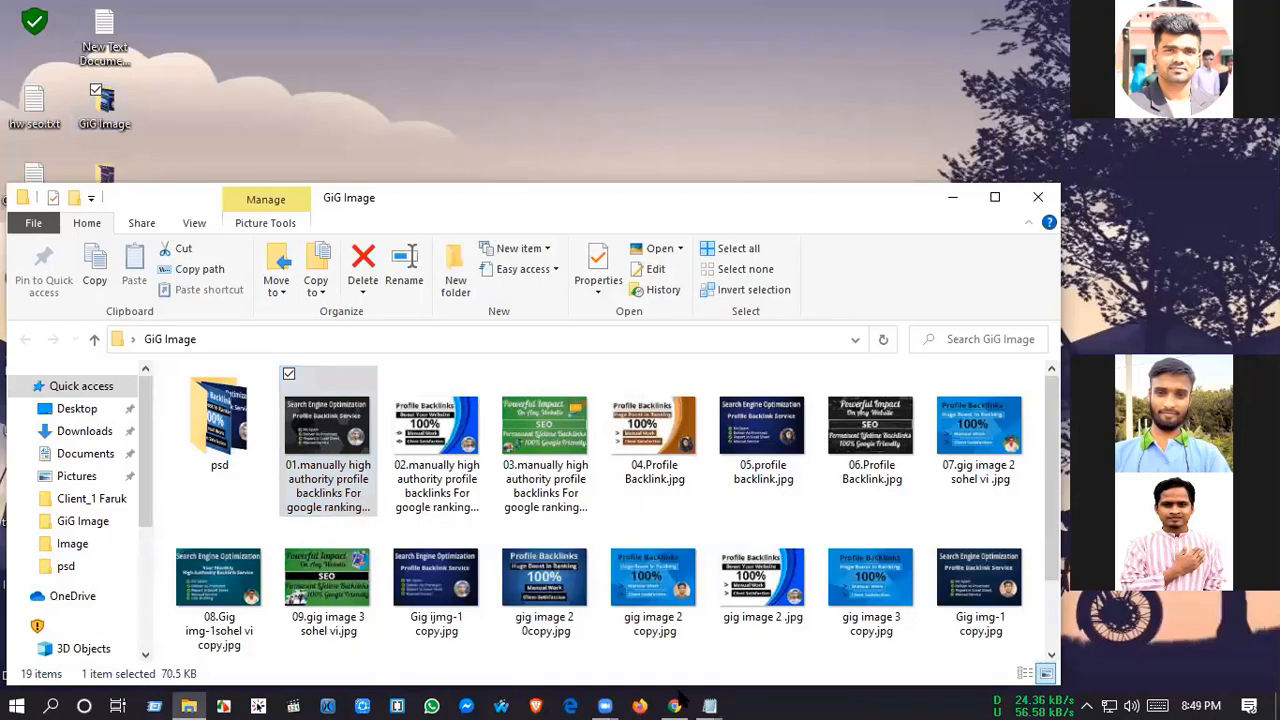
pyautogui.press('Right')
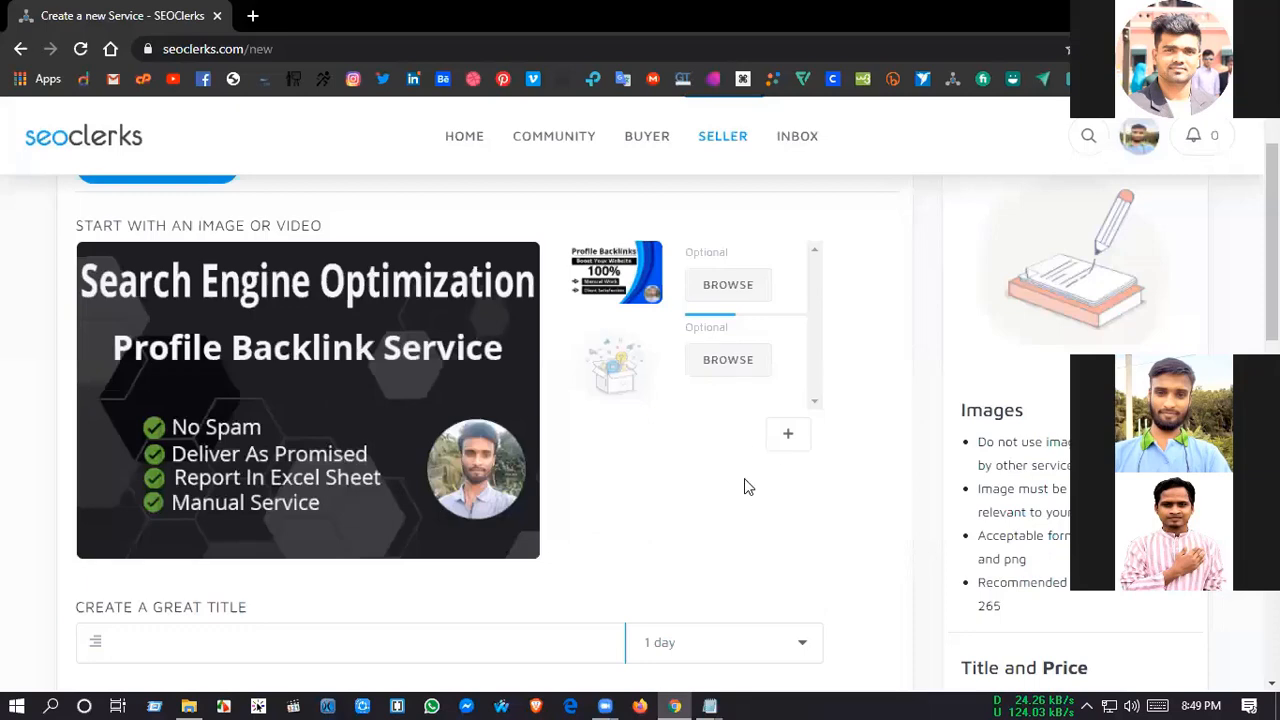
pyautogui.moveTo(673, 660)
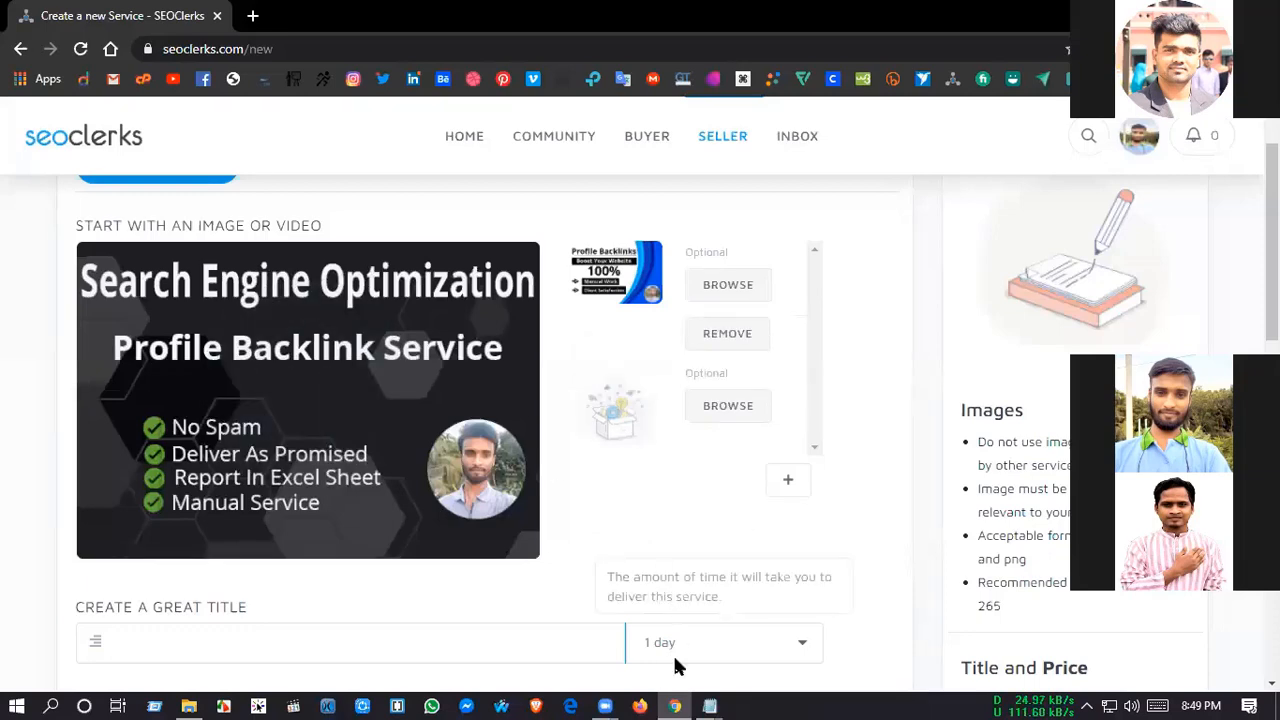
pyautogui.press('Right')
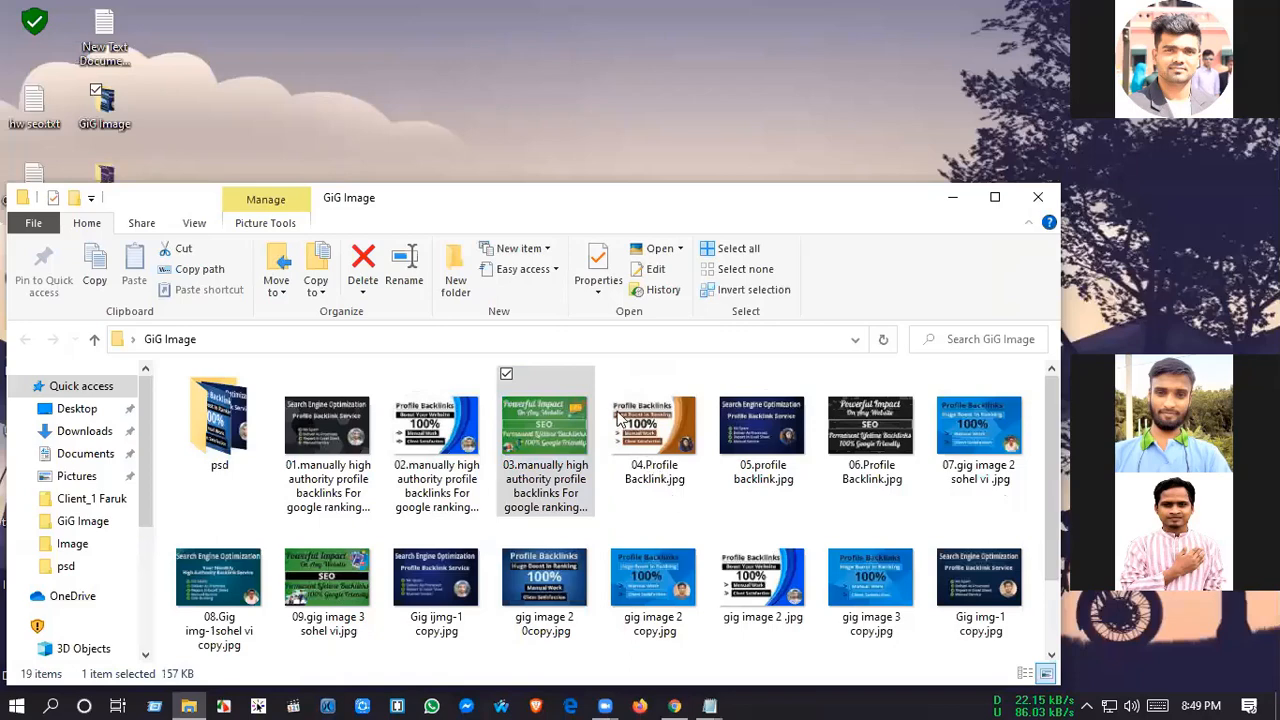
pyautogui.hotkey('alt', 'Tab')
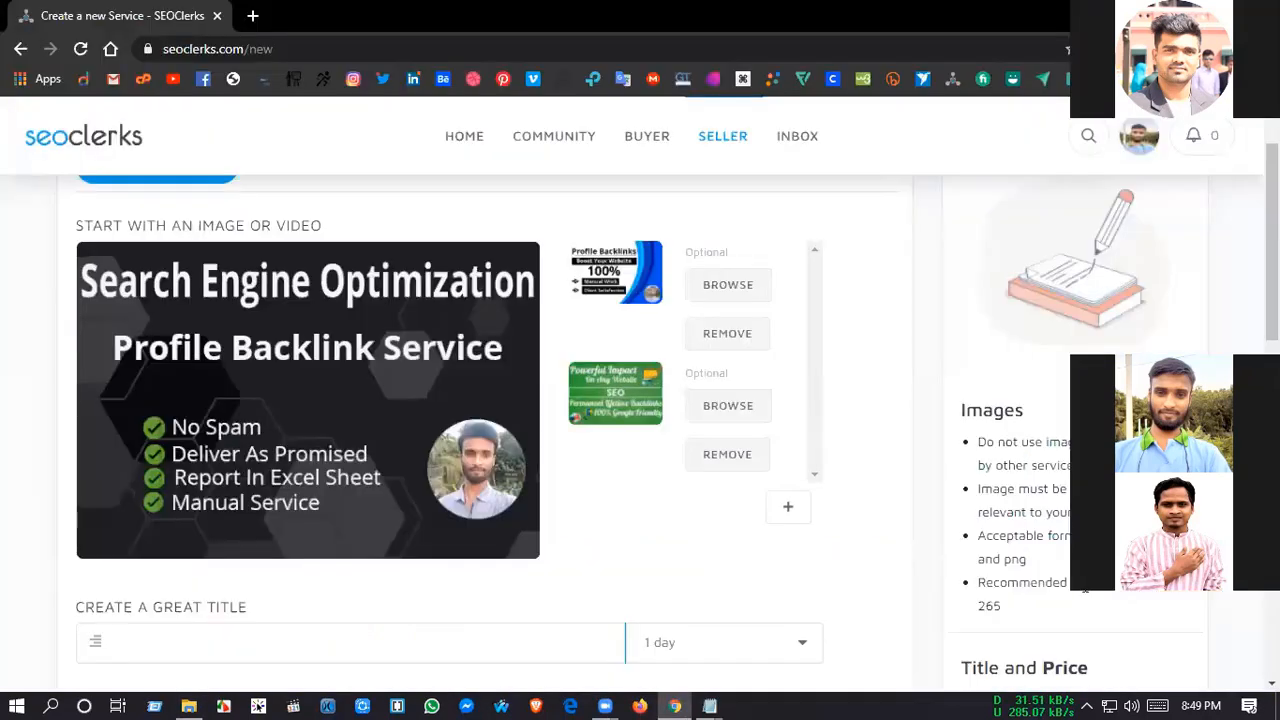
# Step: Examine the recommended resolution in the image guidelines beside the service form
pyautogui.scroll(-1, 1025, 548)
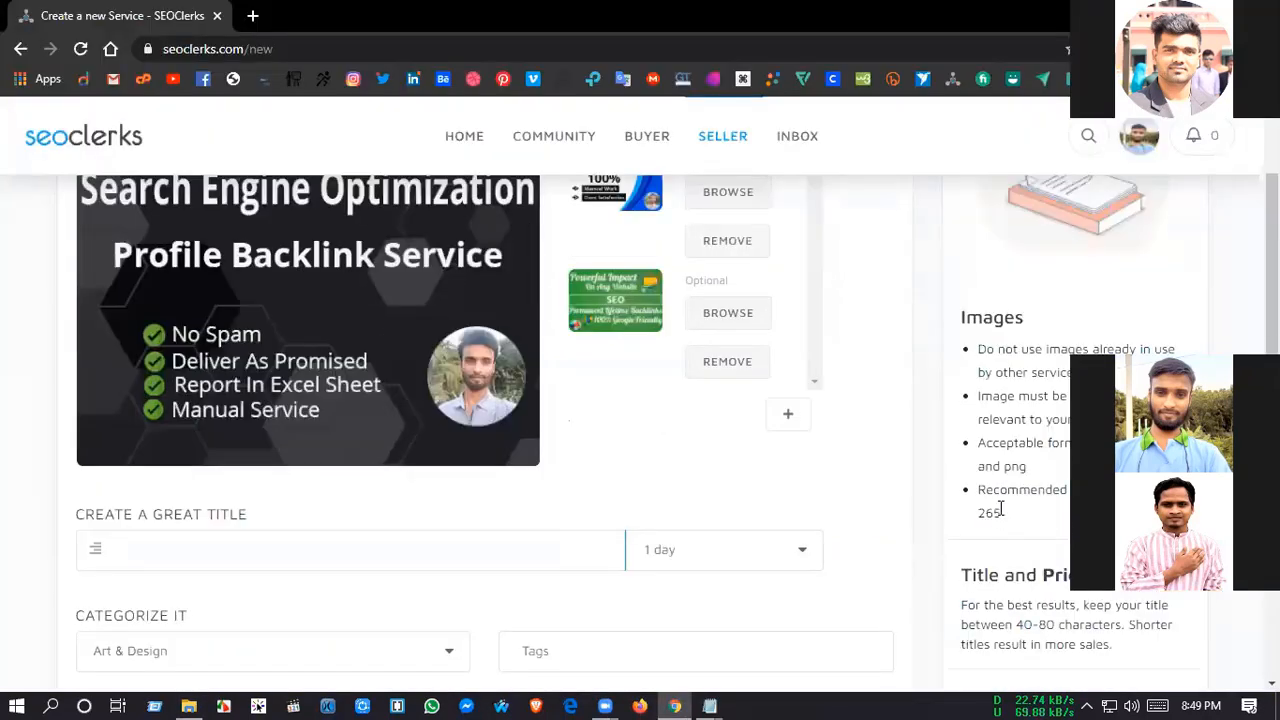
pyautogui.tripleClick(1003, 515)
pyautogui.click(1008, 520)
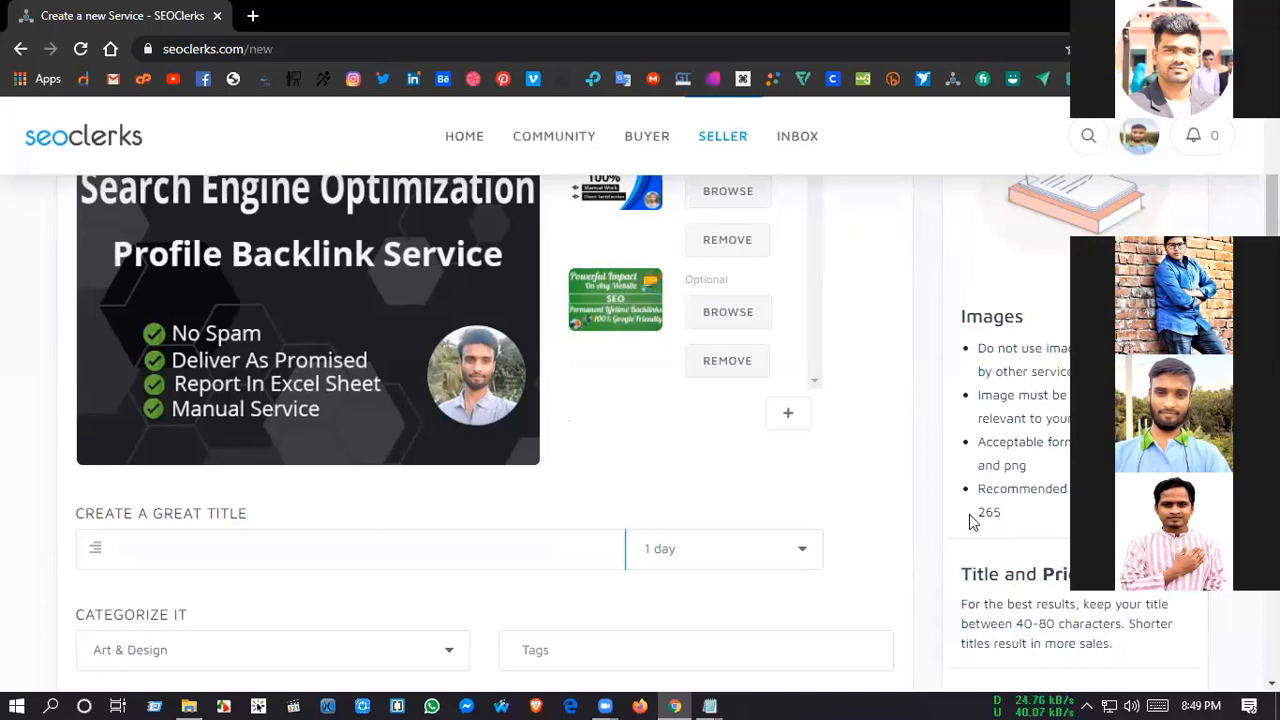
pyautogui.scroll(1, 881, 462)
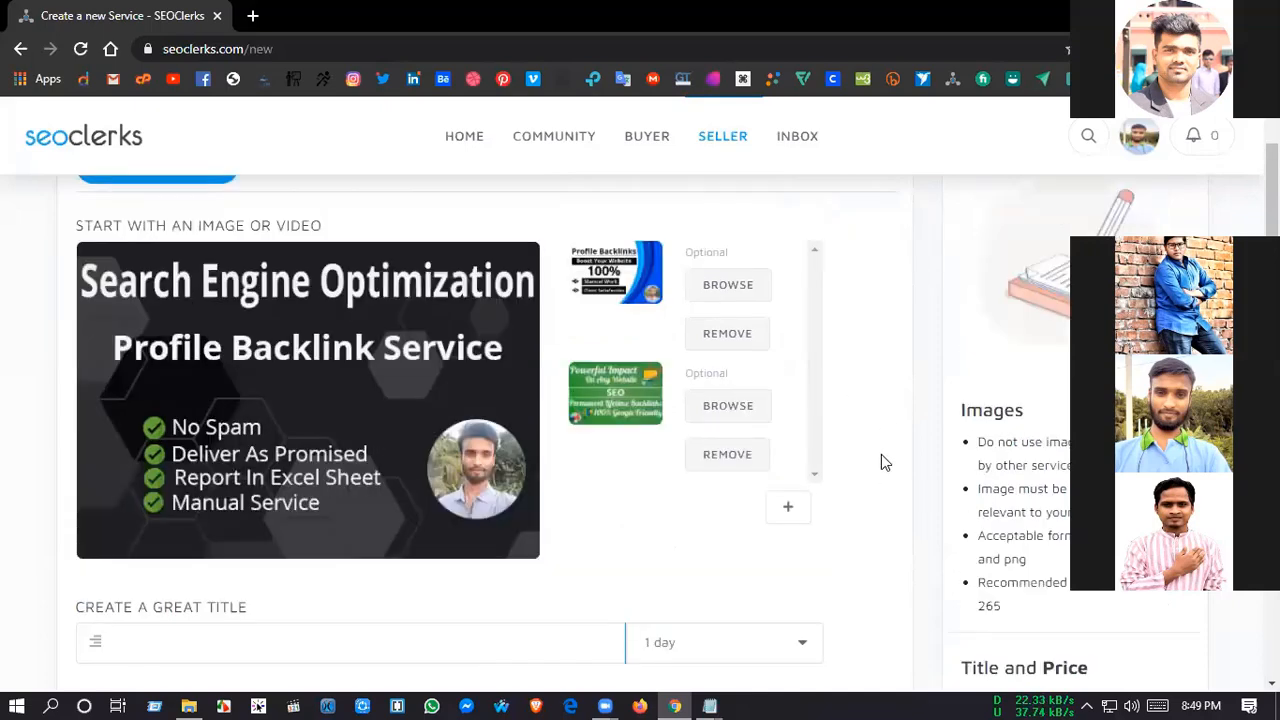
# Step: Copy "I will do manually high authority profile backlinks" from the hi New Text Document (2).txt notes into the service title
pyautogui.scroll(-1, 881, 462)
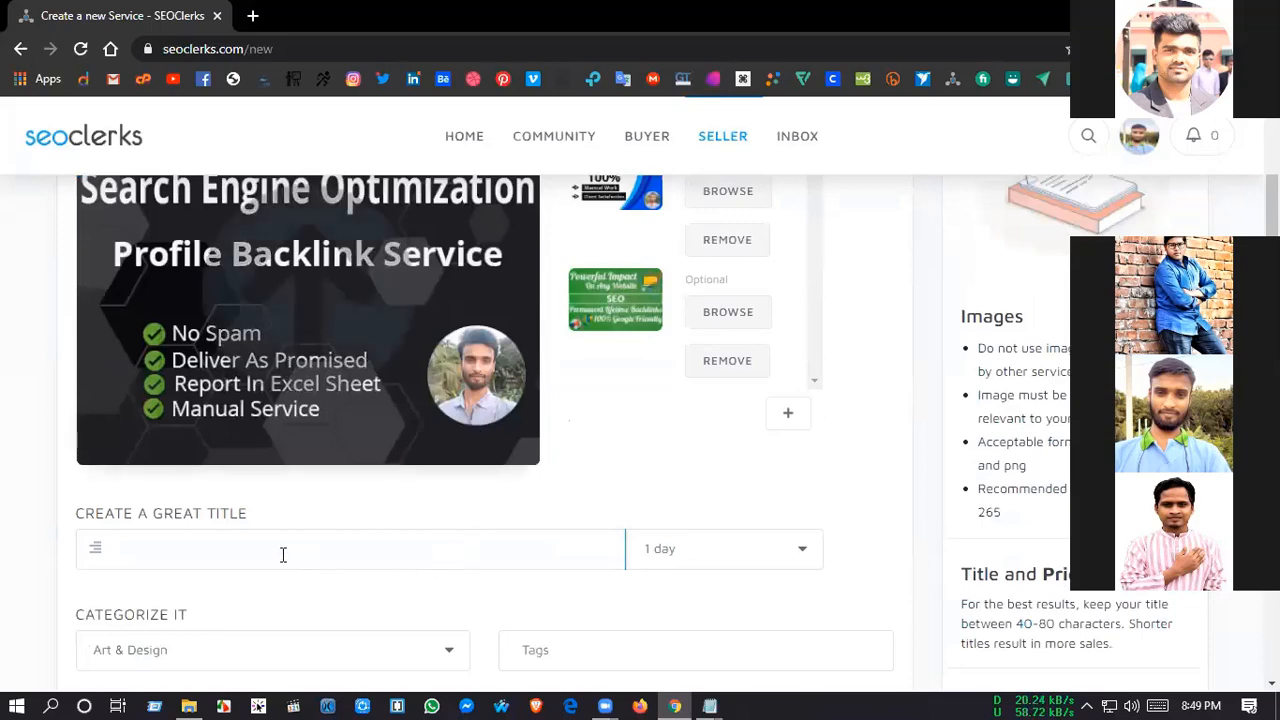
pyautogui.click(527, 558)
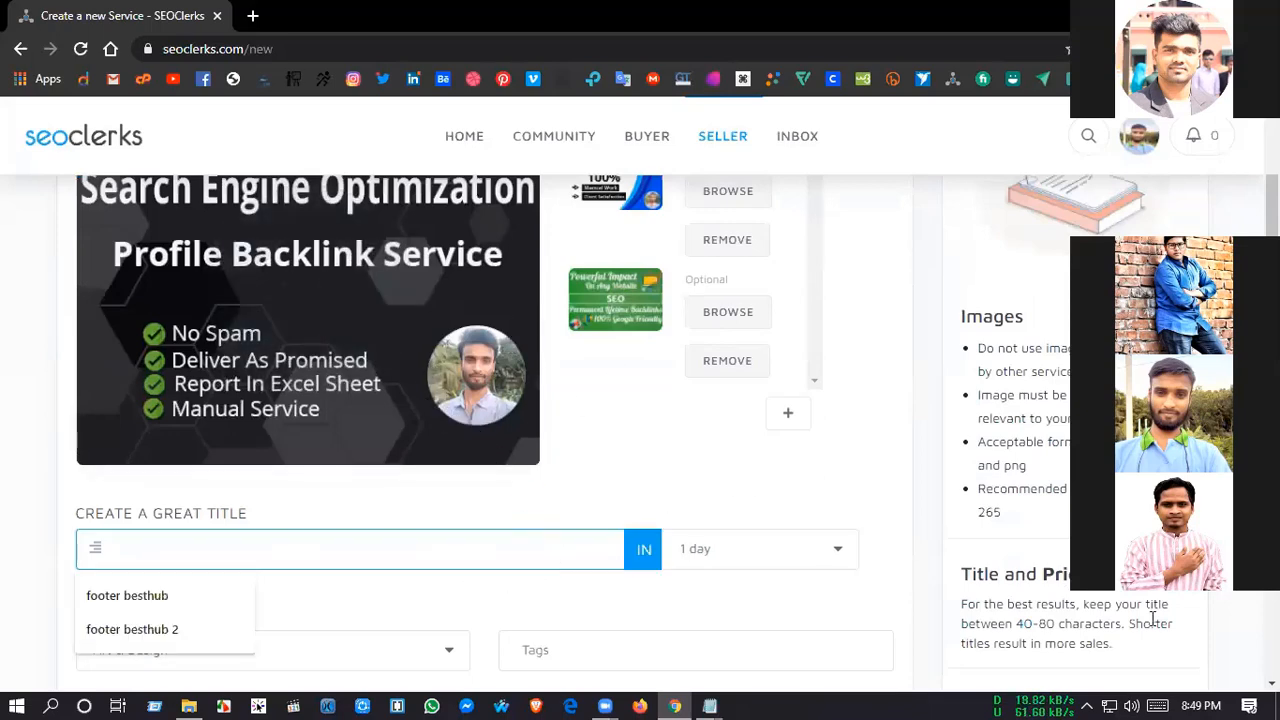
pyautogui.click(712, 703)
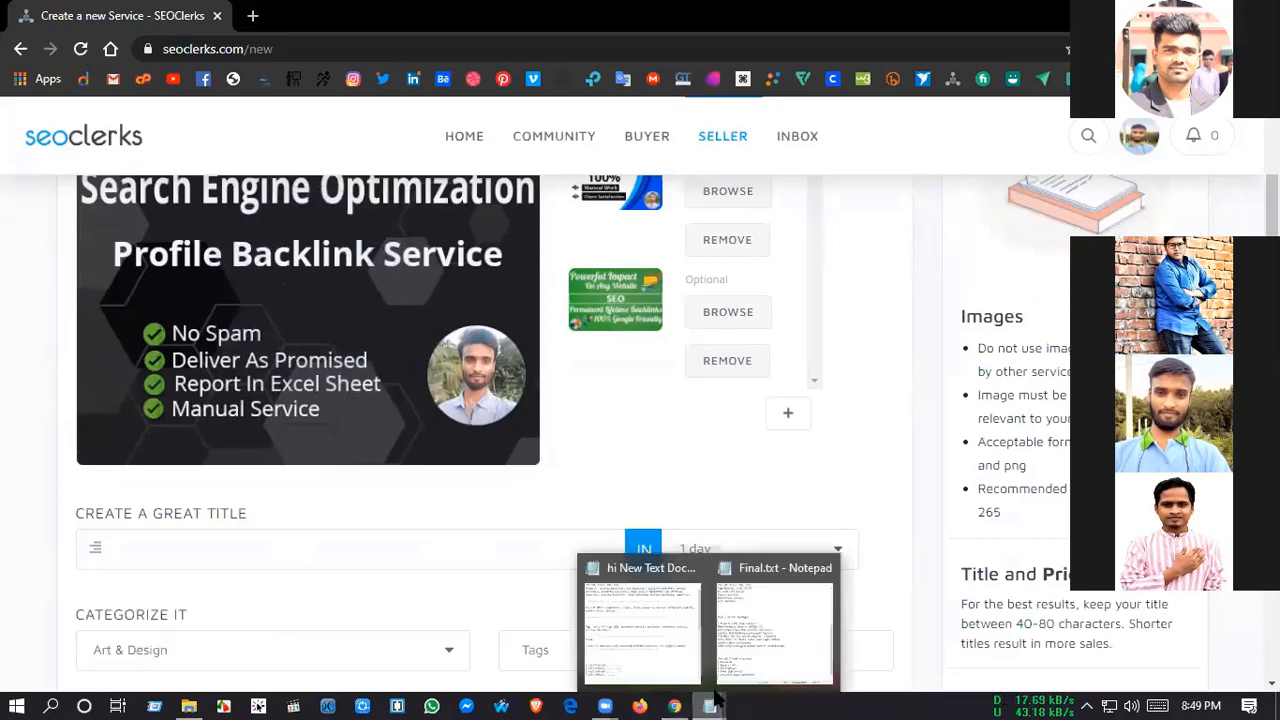
pyautogui.click(640, 637)
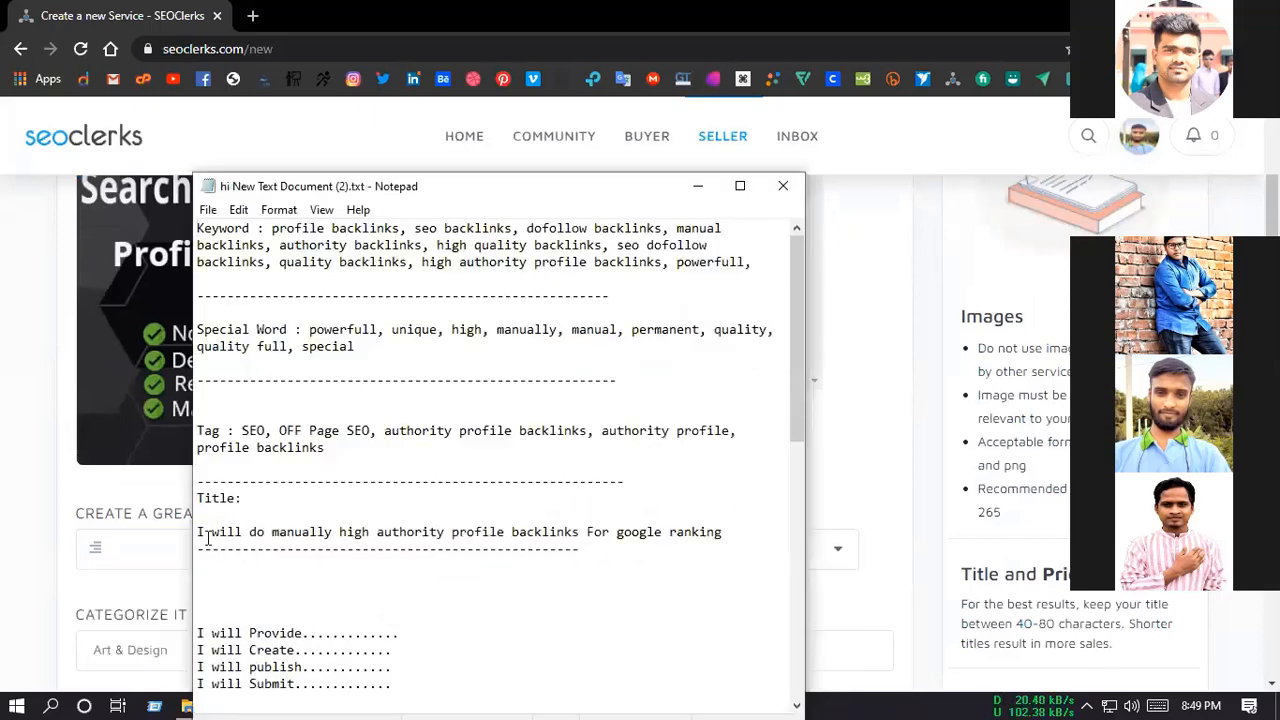
pyautogui.moveTo(197, 531); pyautogui.dragTo(577, 535)
pyautogui.hotkey('ctrl', 'c')
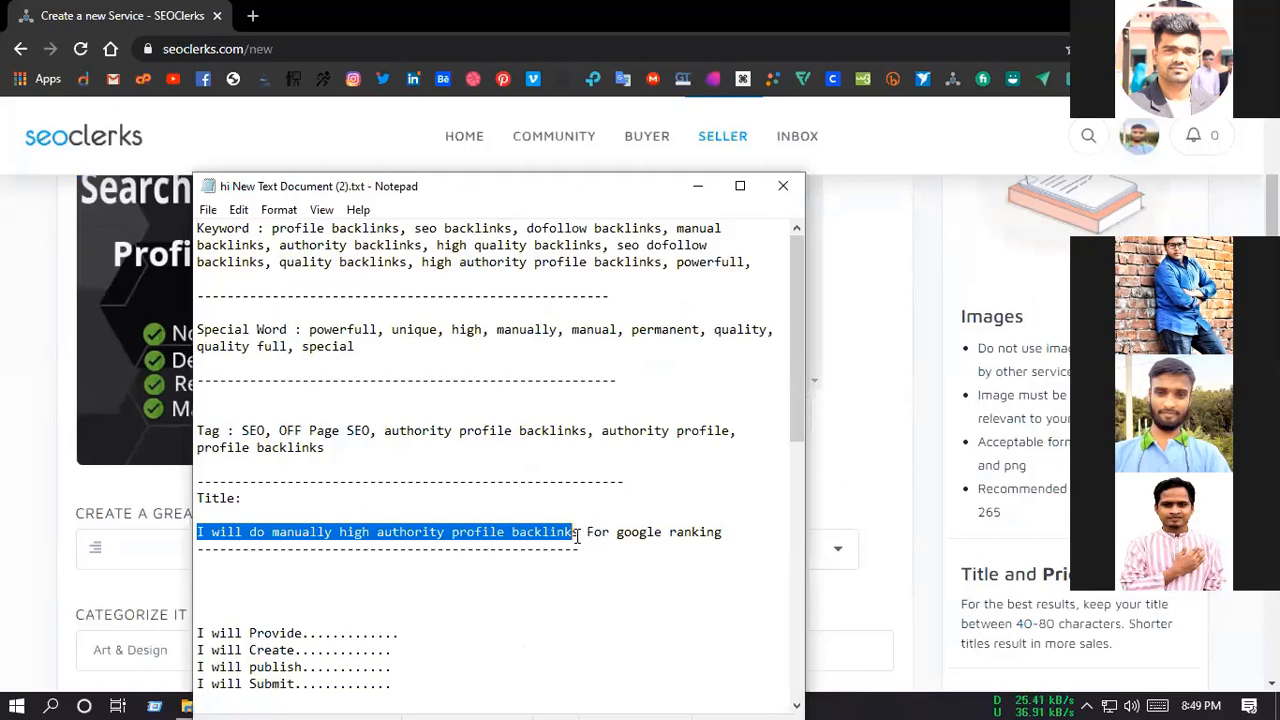
pyautogui.hotkey('alt', 'Tab')
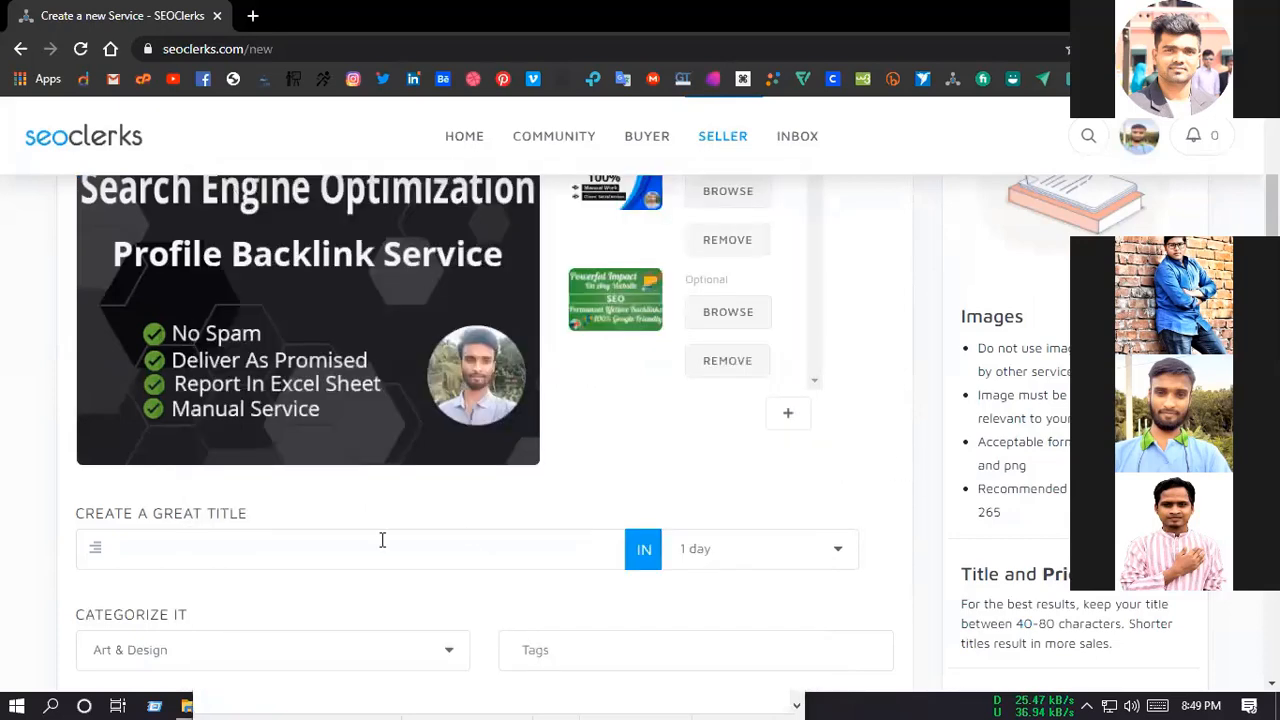
pyautogui.click(150, 557)
pyautogui.hotkey('ctrl', 'v')
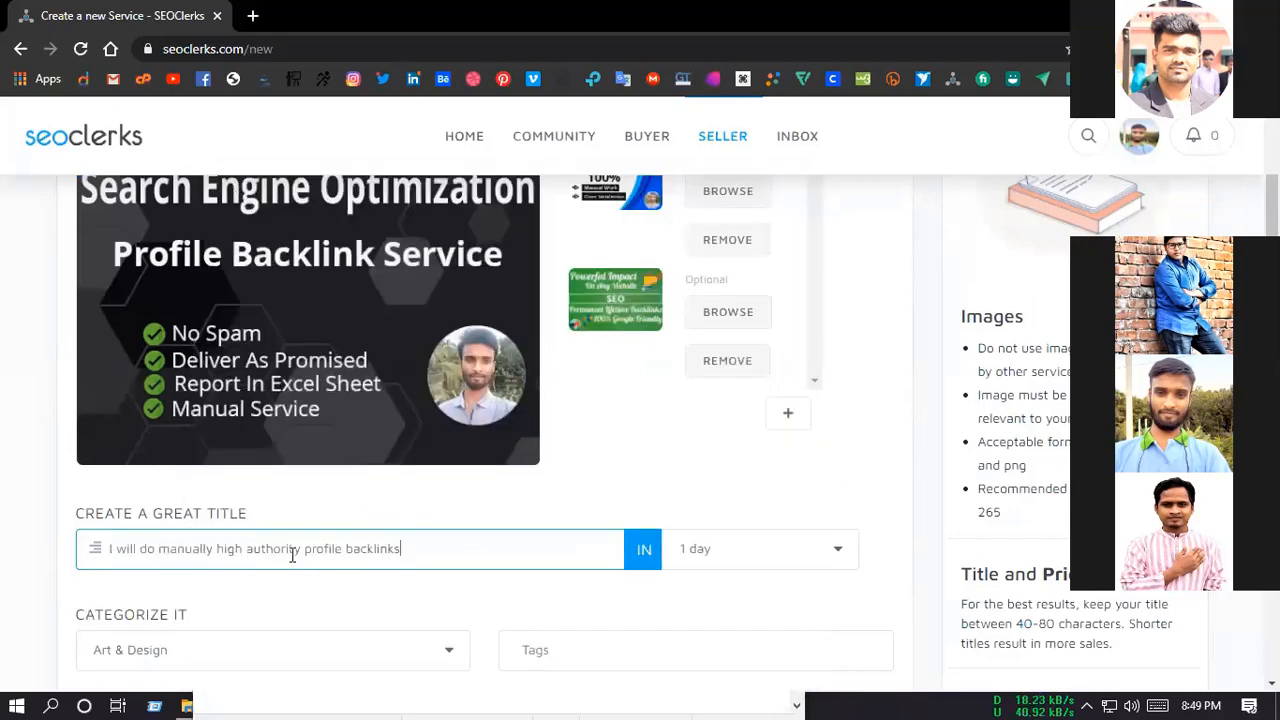
# Step: Capitalize each word of the service title so it reads "I Will Do Manually High Authority Profile Backlinks"
pyautogui.moveTo(125, 548); pyautogui.dragTo(309, 549)
pyautogui.write('W')
pyautogui.write('D')
pyautogui.write('M')
pyautogui.write('H')
pyautogui.write('A')
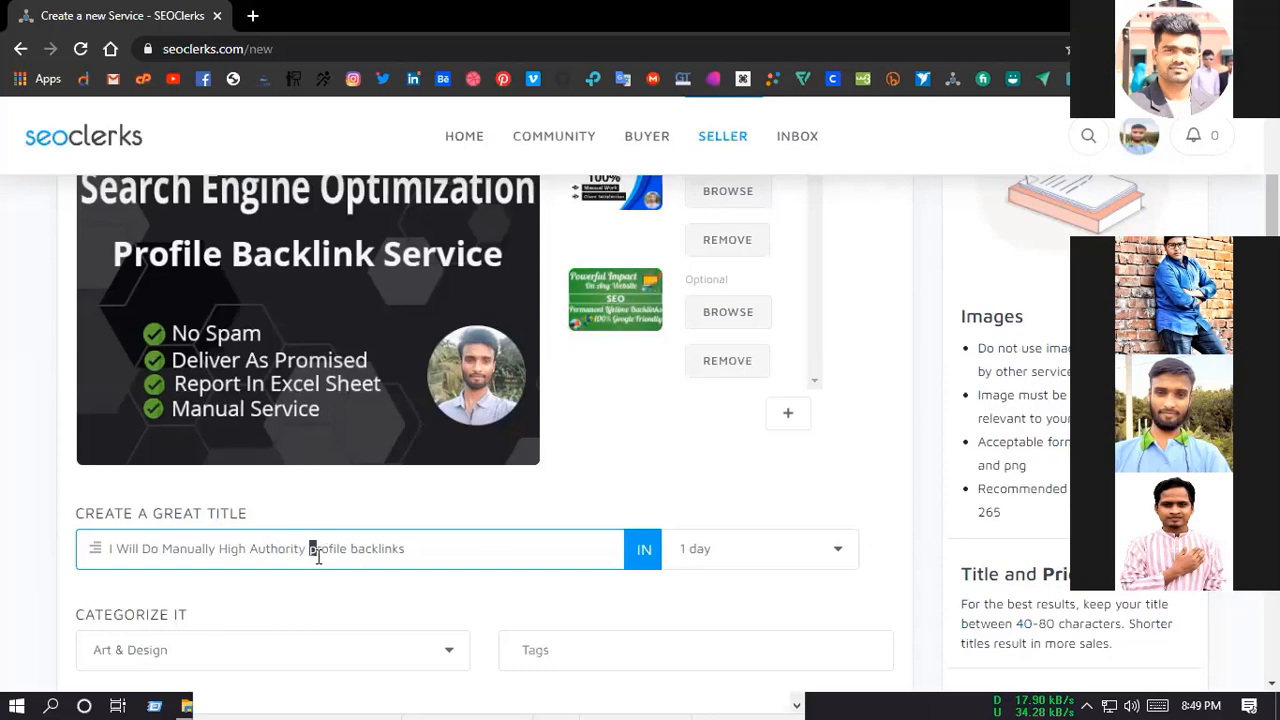
pyautogui.write('P')
pyautogui.moveTo(360, 553); pyautogui.dragTo(352, 550)
pyautogui.write('B')
# Step: Set the service's delivery time to 2 days
pyautogui.scroll(-1, 871, 557)
pyautogui.scroll(-1, 915, 450)
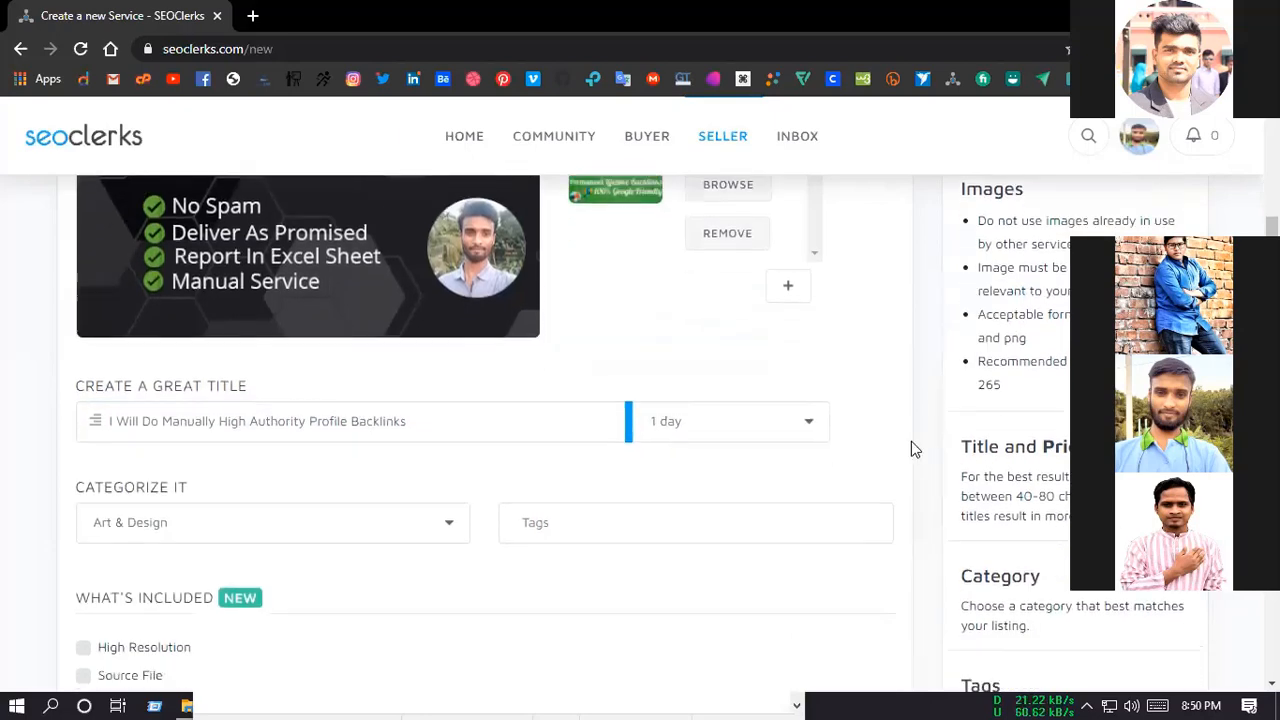
pyautogui.click(766, 361)
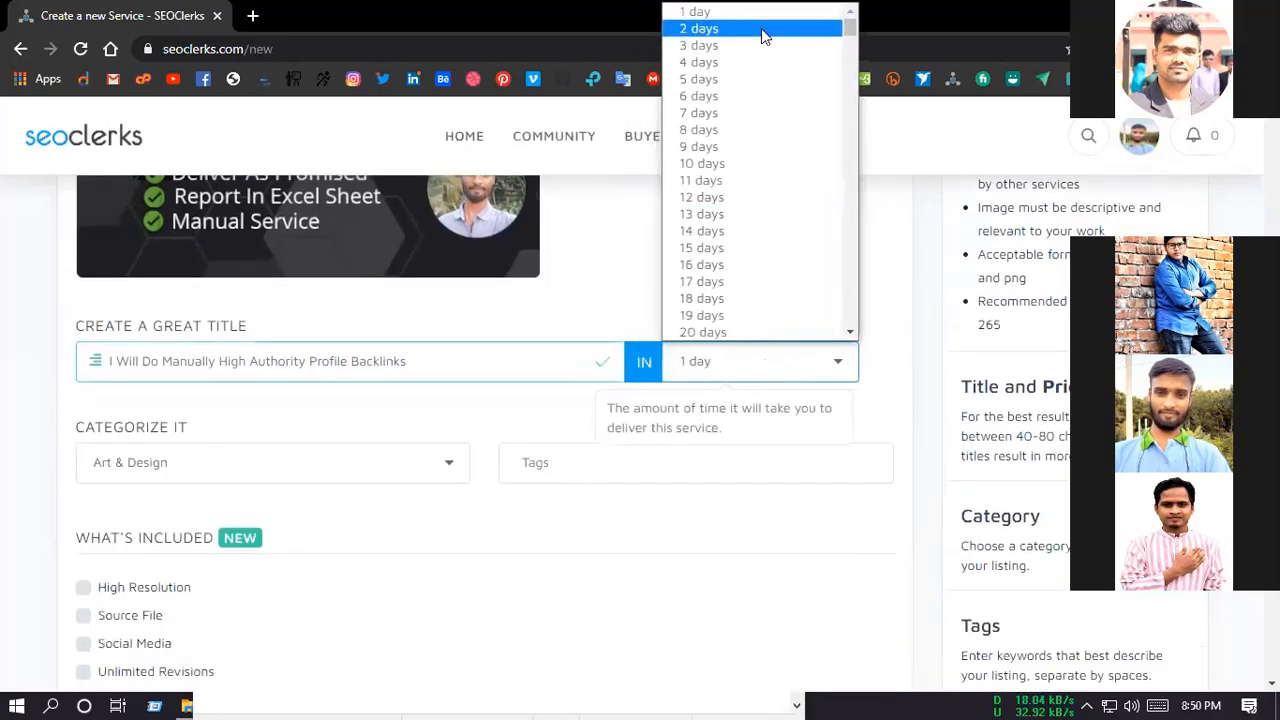
pyautogui.click(762, 36)
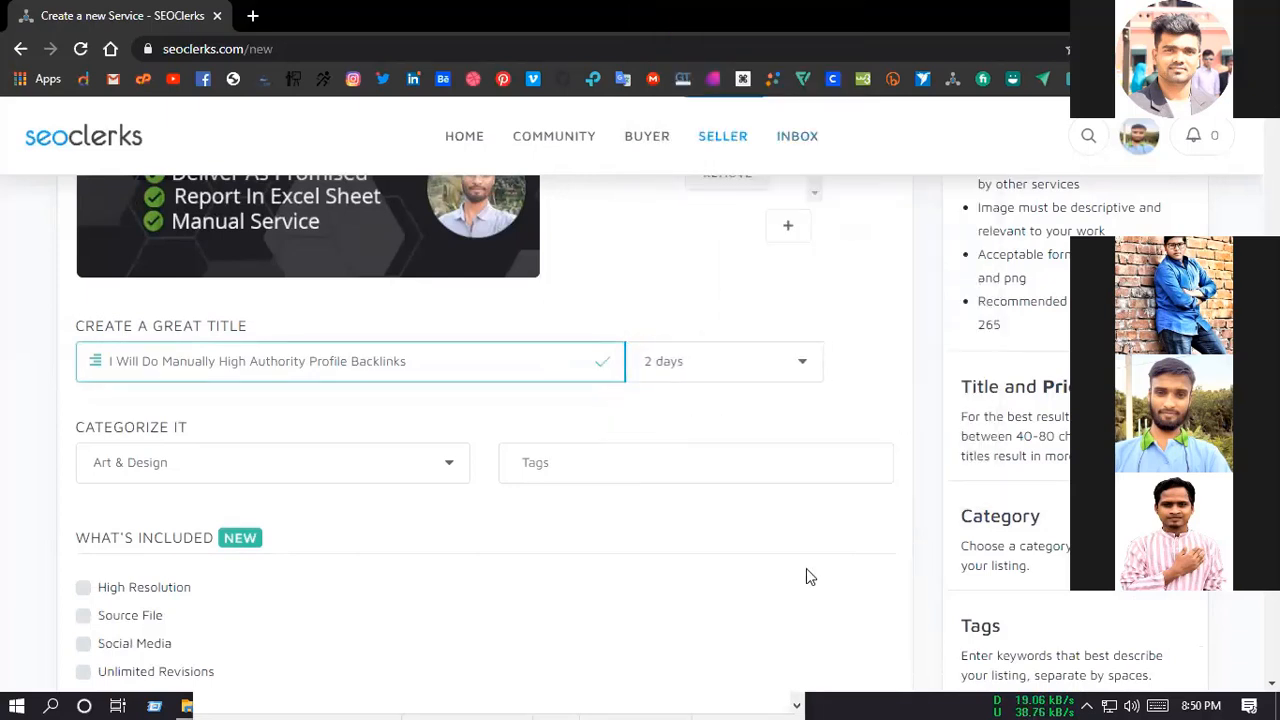
# Step: Set the service's category to the Link Building entry within the Link Building group
pyautogui.scroll(-1, 806, 570)
pyautogui.click(448, 370)
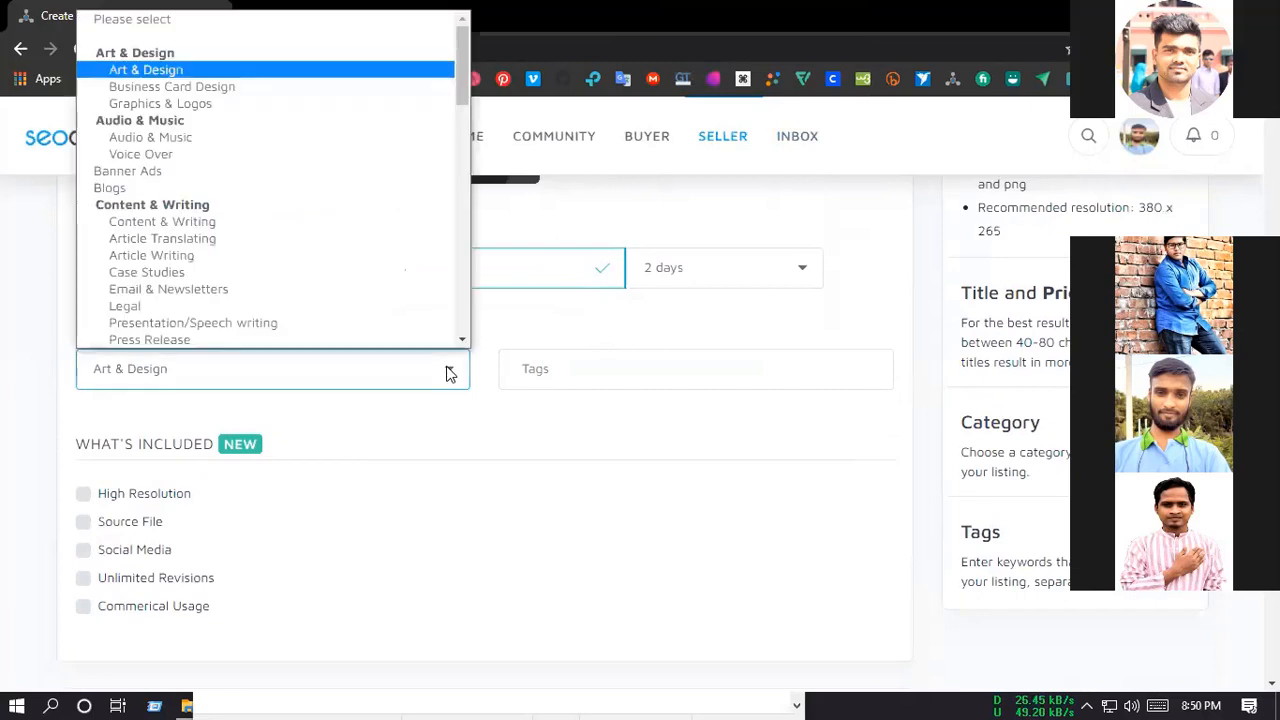
pyautogui.scroll(-6, 280, 285)
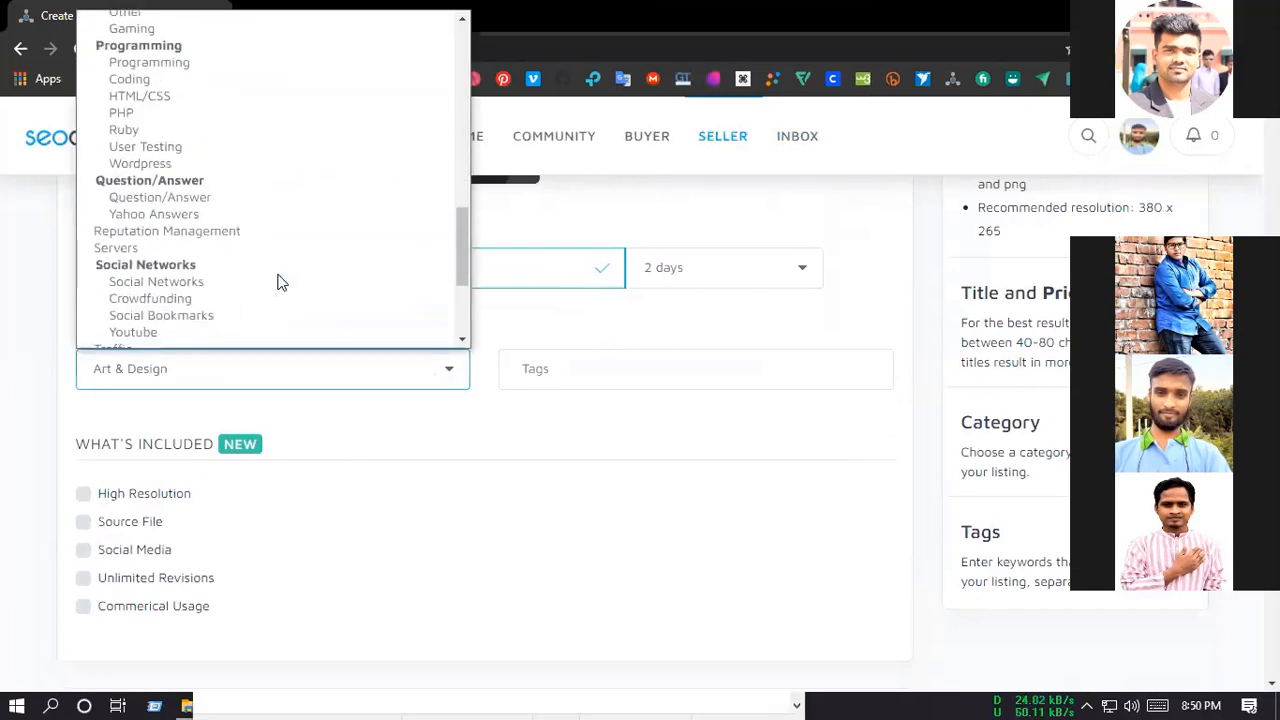
pyautogui.scroll(-3, 278, 282)
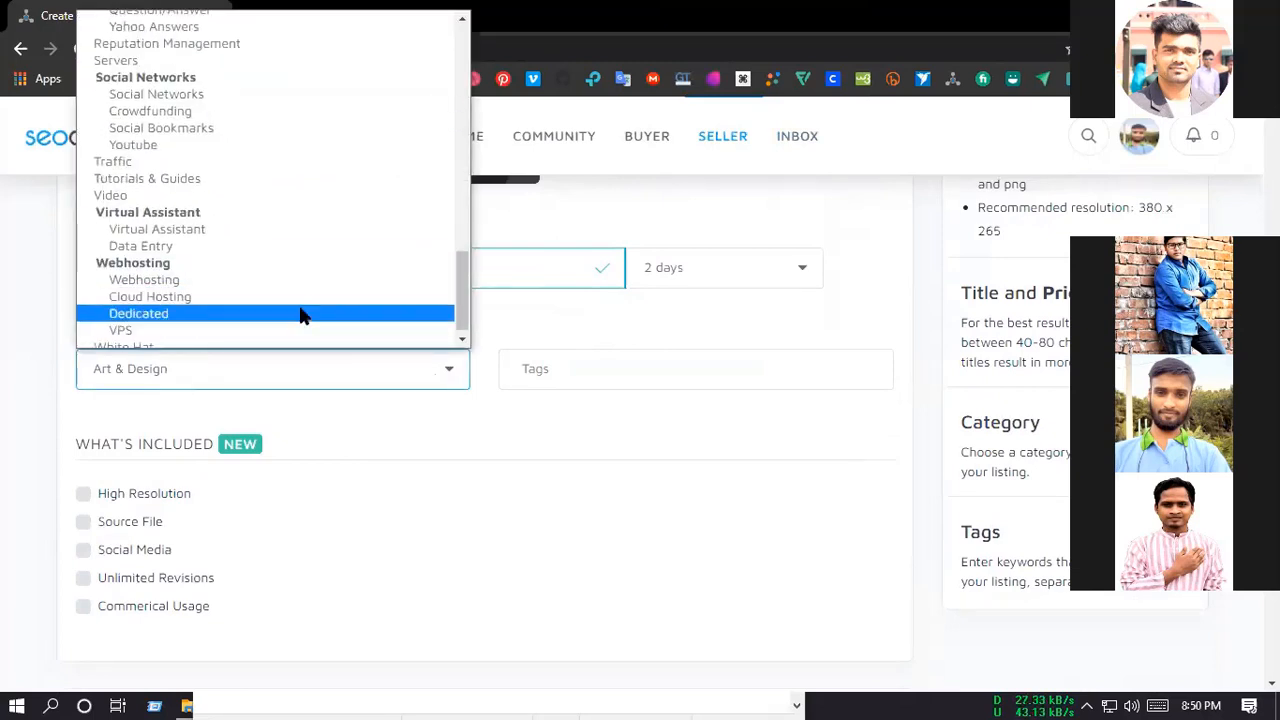
pyautogui.scroll(5, 296, 313)
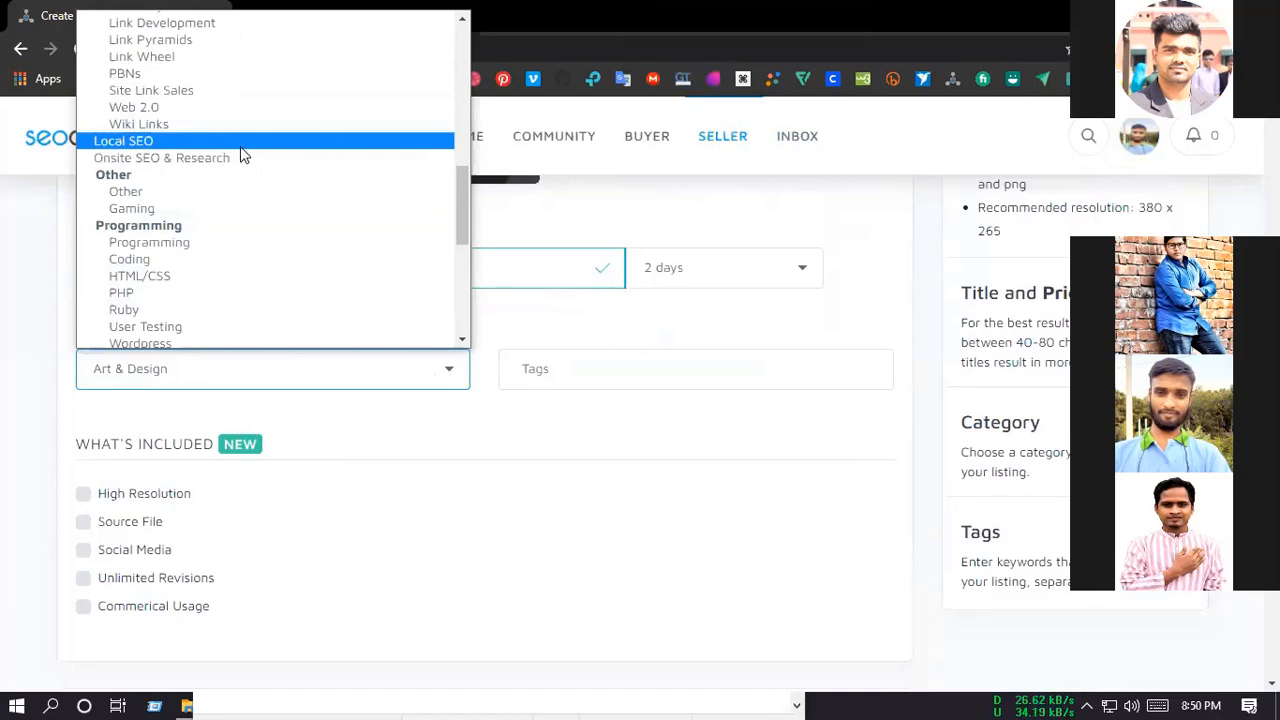
pyautogui.scroll(2, 283, 200)
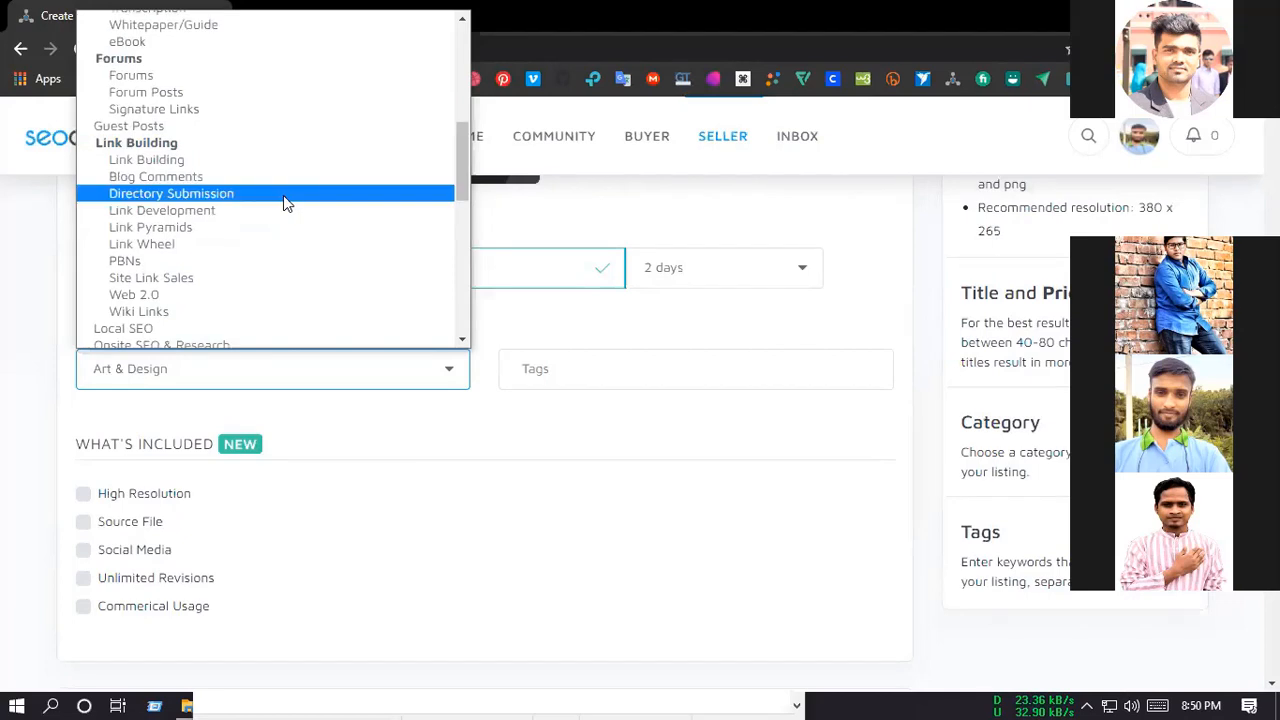
pyautogui.click(220, 161)
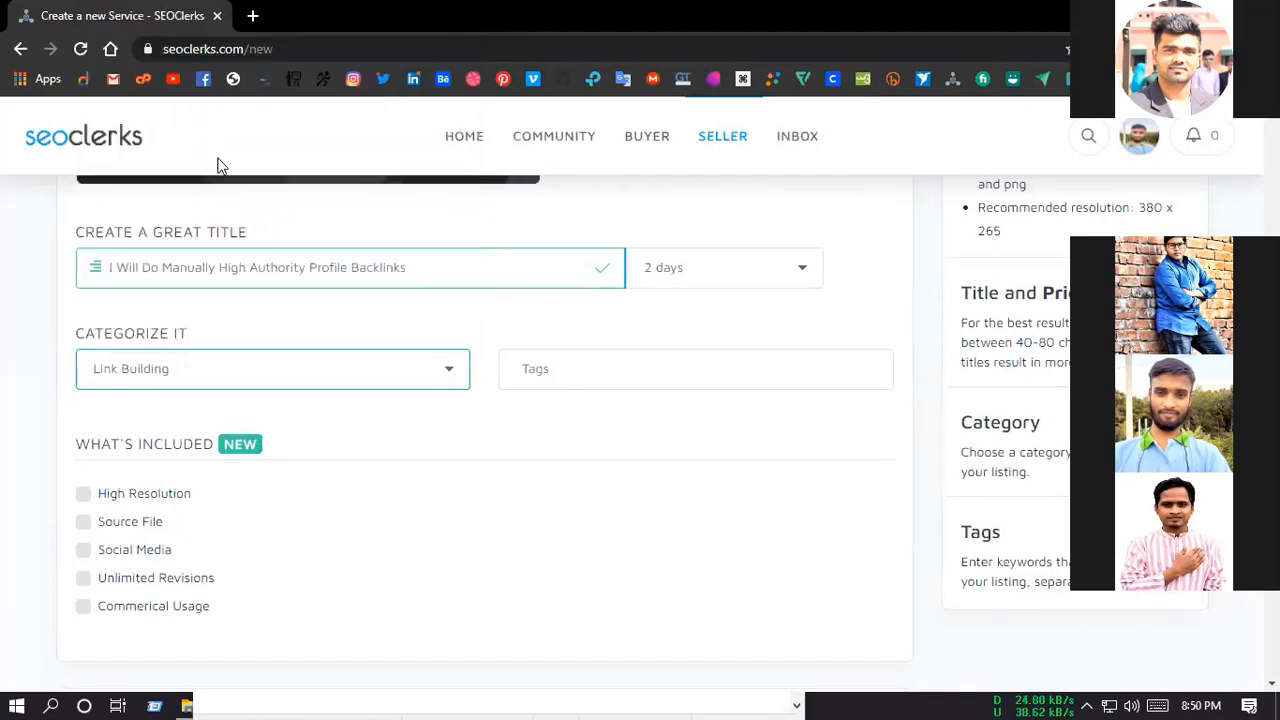
# Step: Add SEO as the service's first tag
pyautogui.scroll(-1, 645, 515)
pyautogui.click(547, 277)
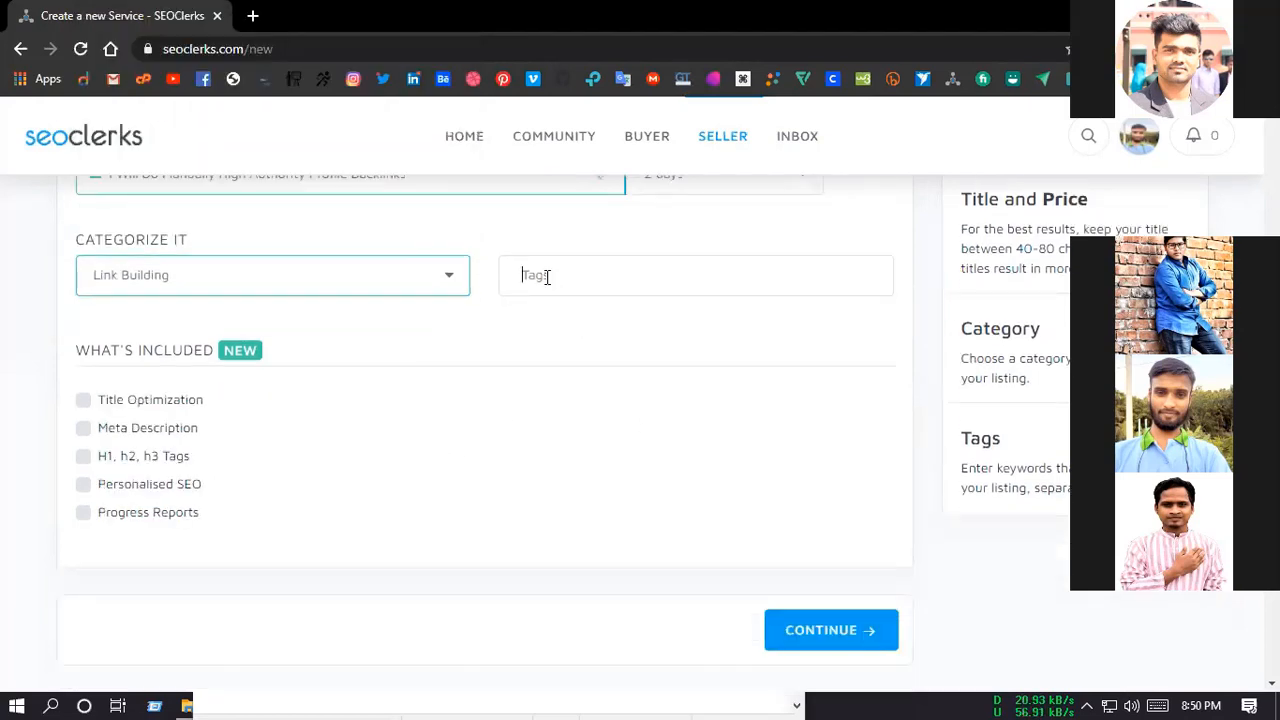
pyautogui.write('SEO')
pyautogui.press('Return')
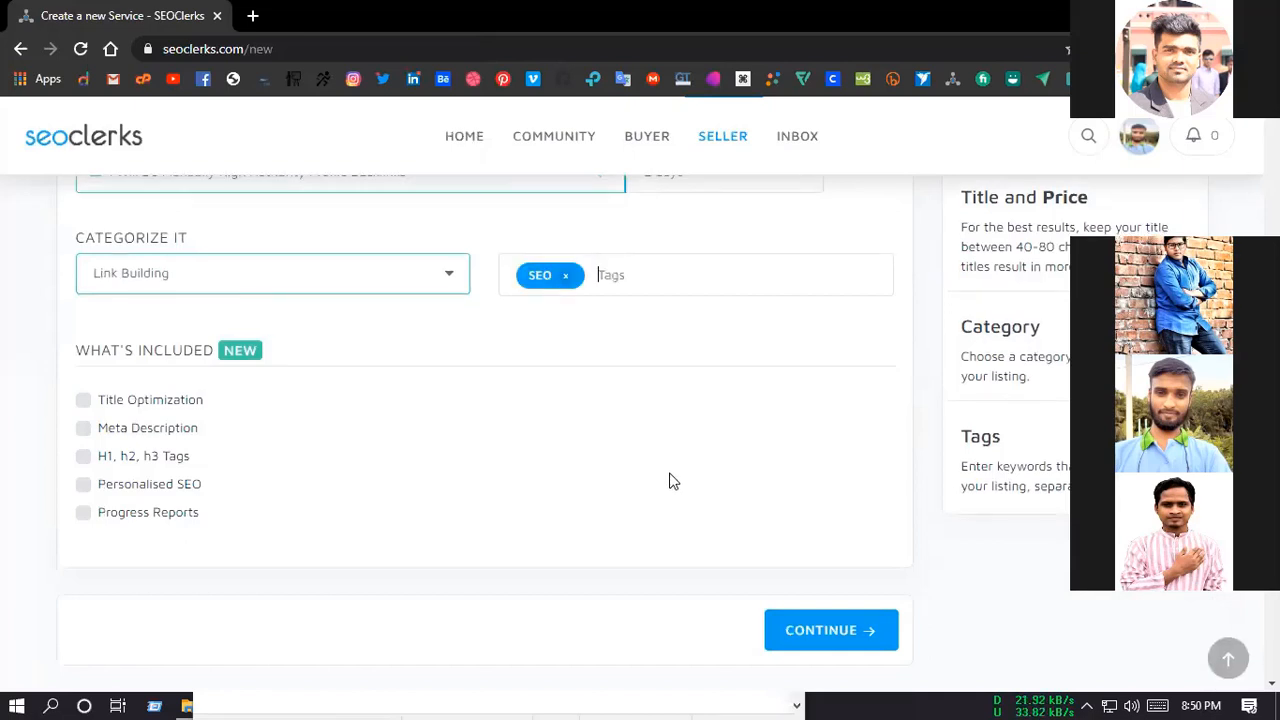
# Step: Copy "OFF Page SEO" from the hi New Text Document (2).txt notes and add it as a service tag
pyautogui.click(717, 697)
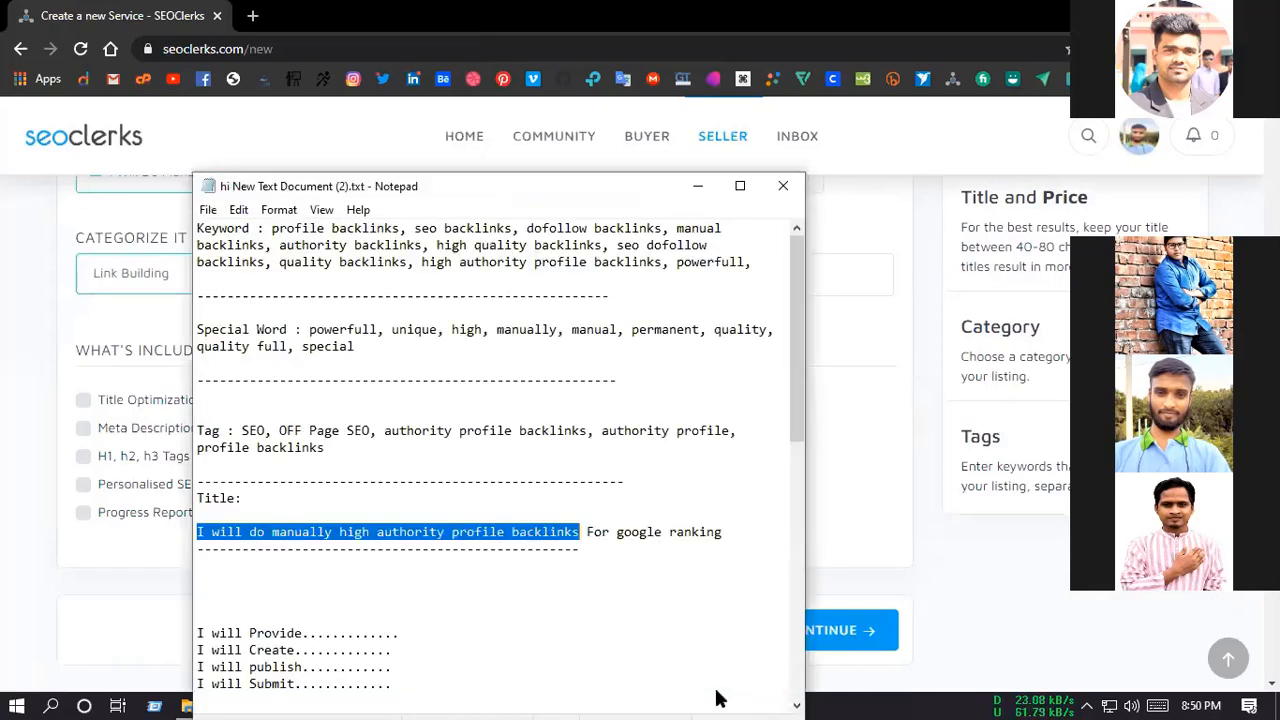
pyautogui.moveTo(500, 186); pyautogui.dragTo(1052, 175)
pyautogui.moveTo(917, 419); pyautogui.dragTo(922, 419)
pyautogui.hotkey('ctrl', 'c')
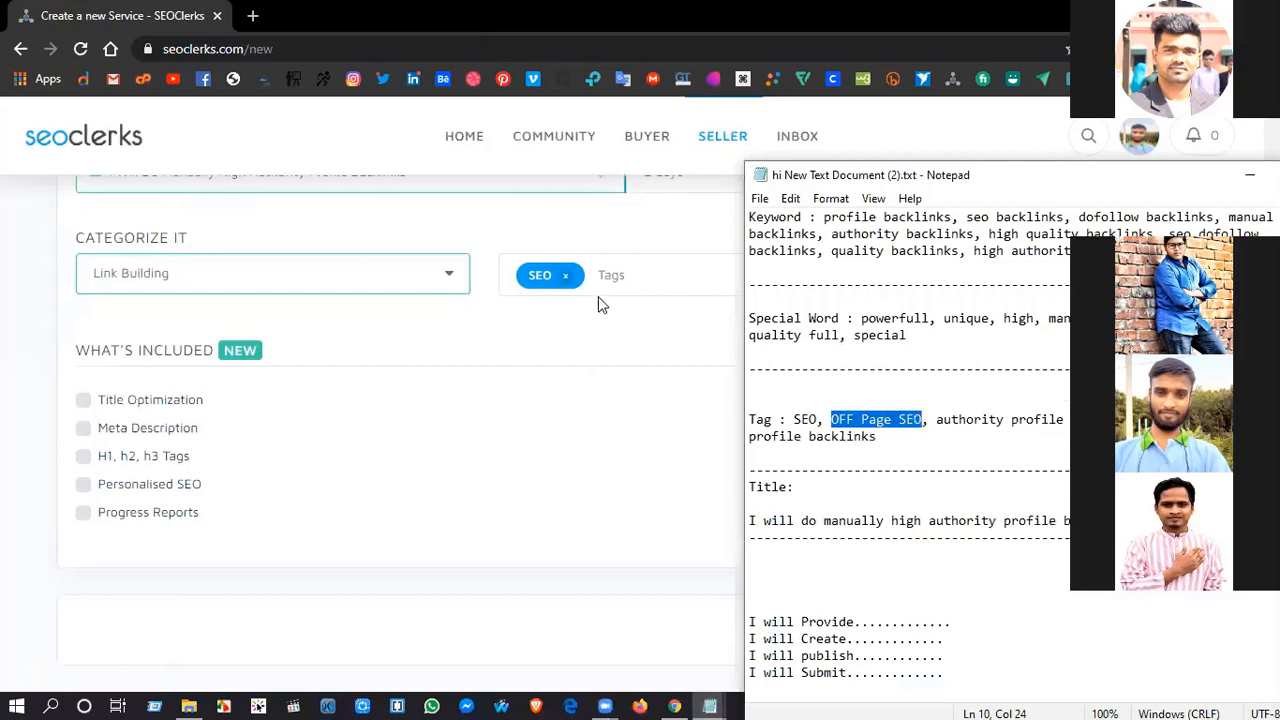
pyautogui.click(690, 278)
pyautogui.hotkey('ctrl', 'v')
pyautogui.press('Return')
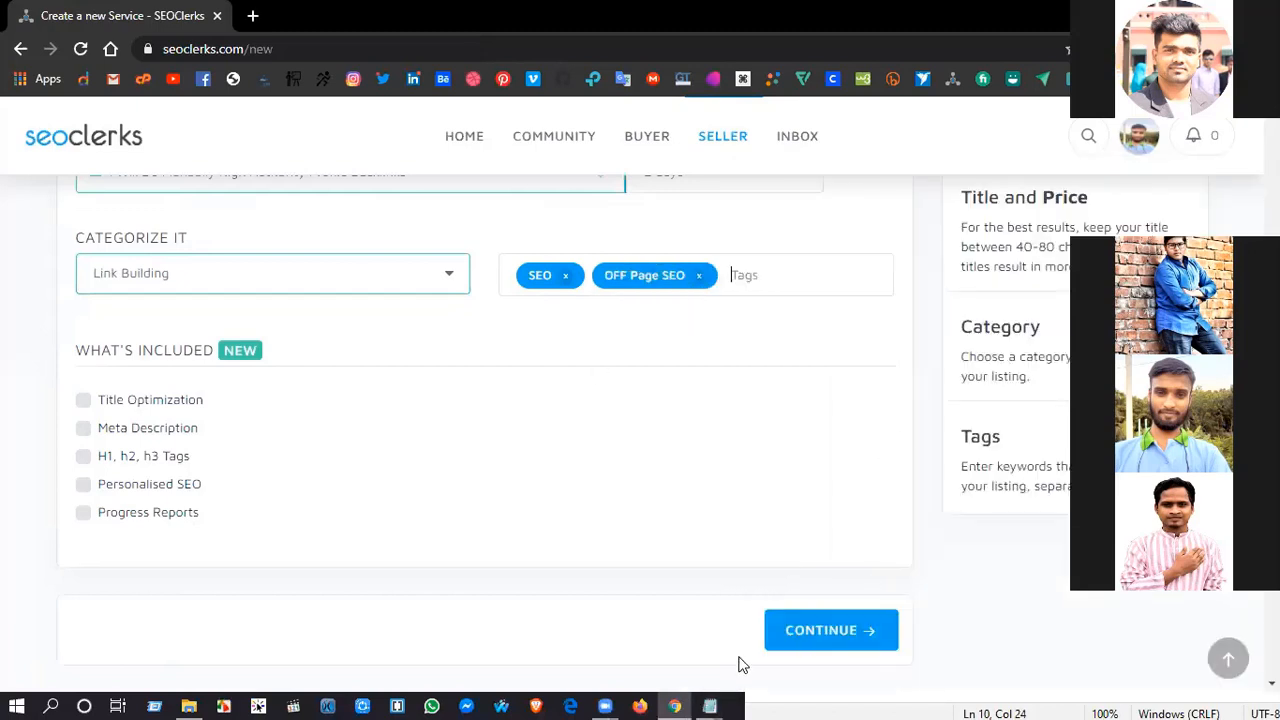
# Step: Copy "authority profile backlinks" from the notes' tag line and add it to the service's tags
pyautogui.hotkey('alt', 'Tab')
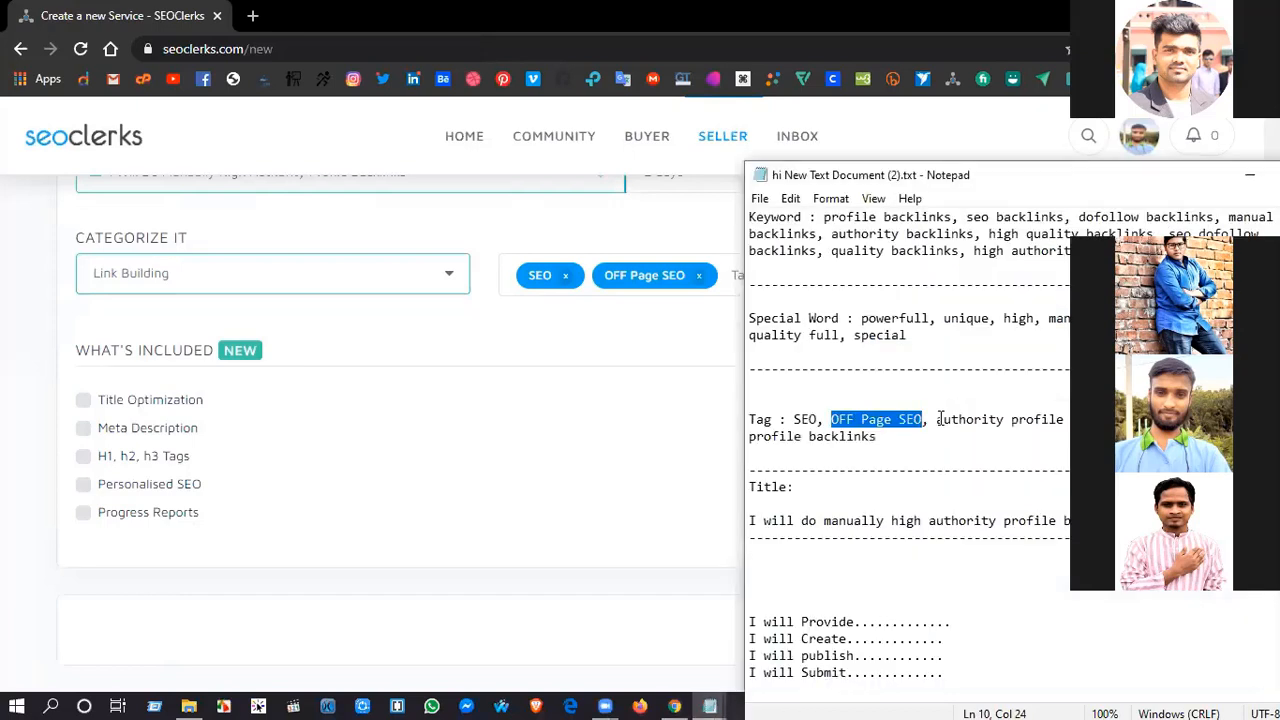
pyautogui.moveTo(937, 419); pyautogui.dragTo(1136, 419)
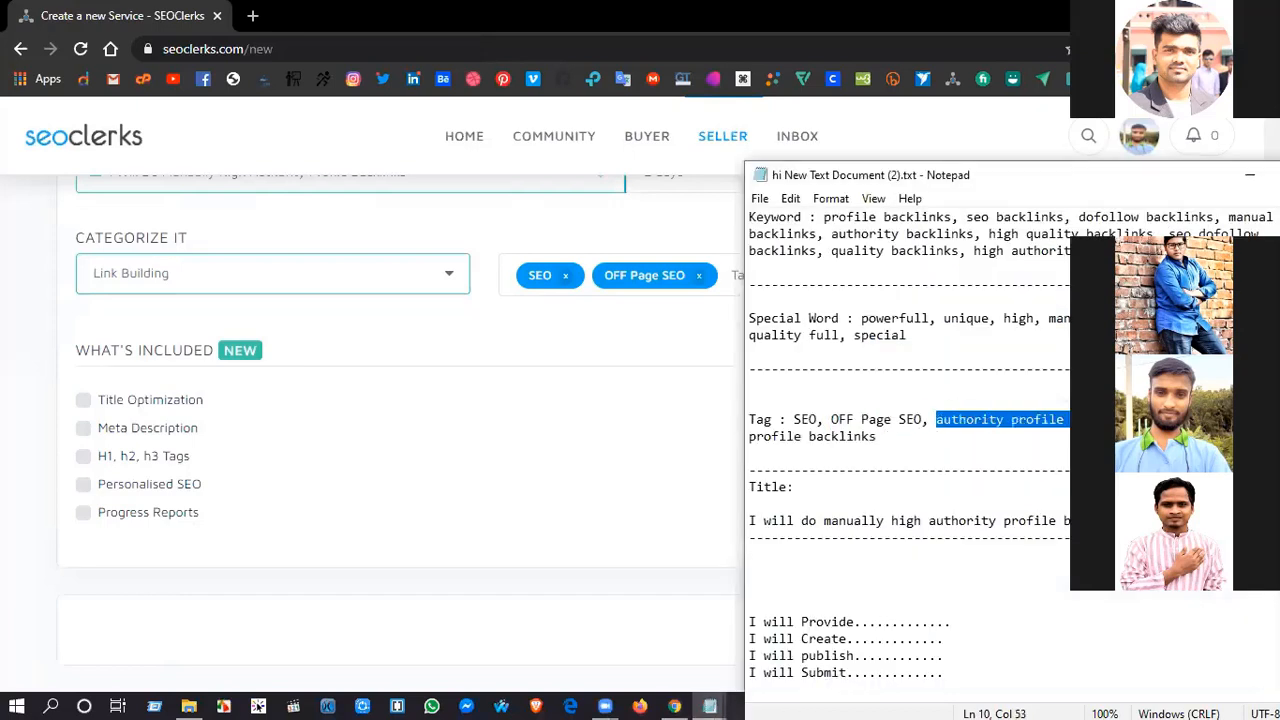
pyautogui.moveTo(1040, 186); pyautogui.dragTo(934, 176)
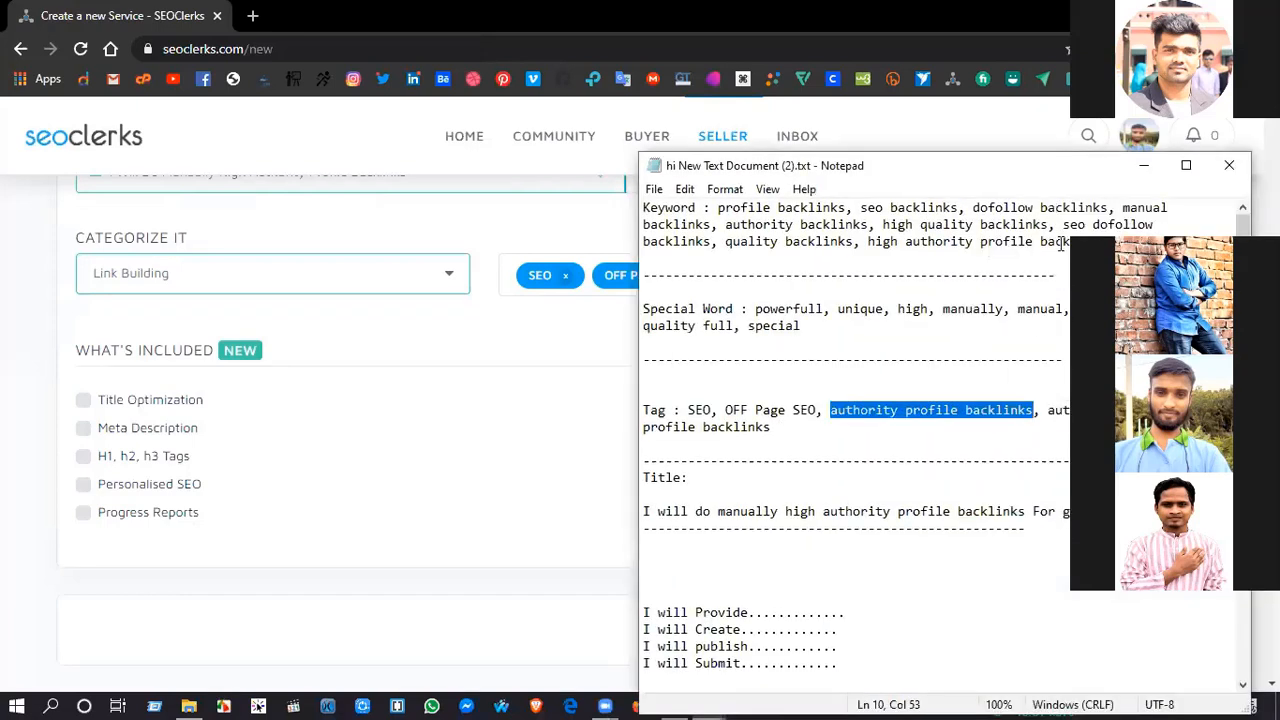
pyautogui.click(582, 213)
pyautogui.click(742, 277)
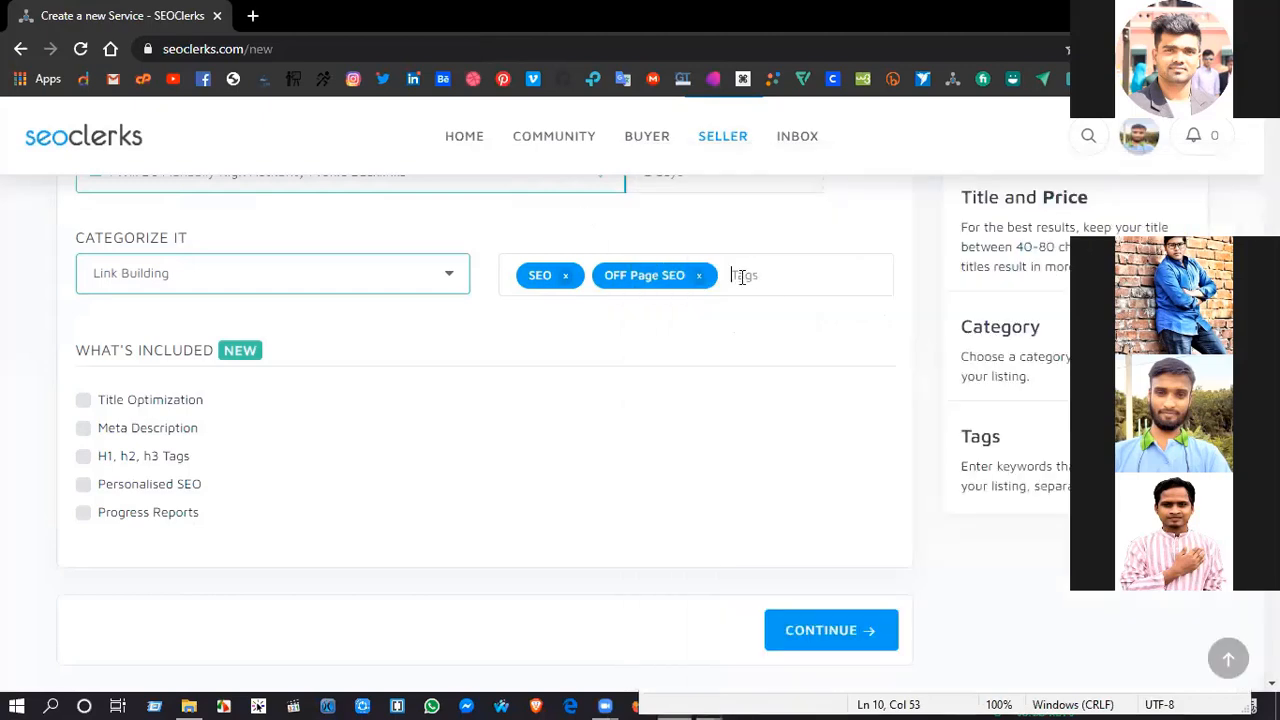
pyautogui.hotkey('ctrl', 'v')
pyautogui.press('Return')
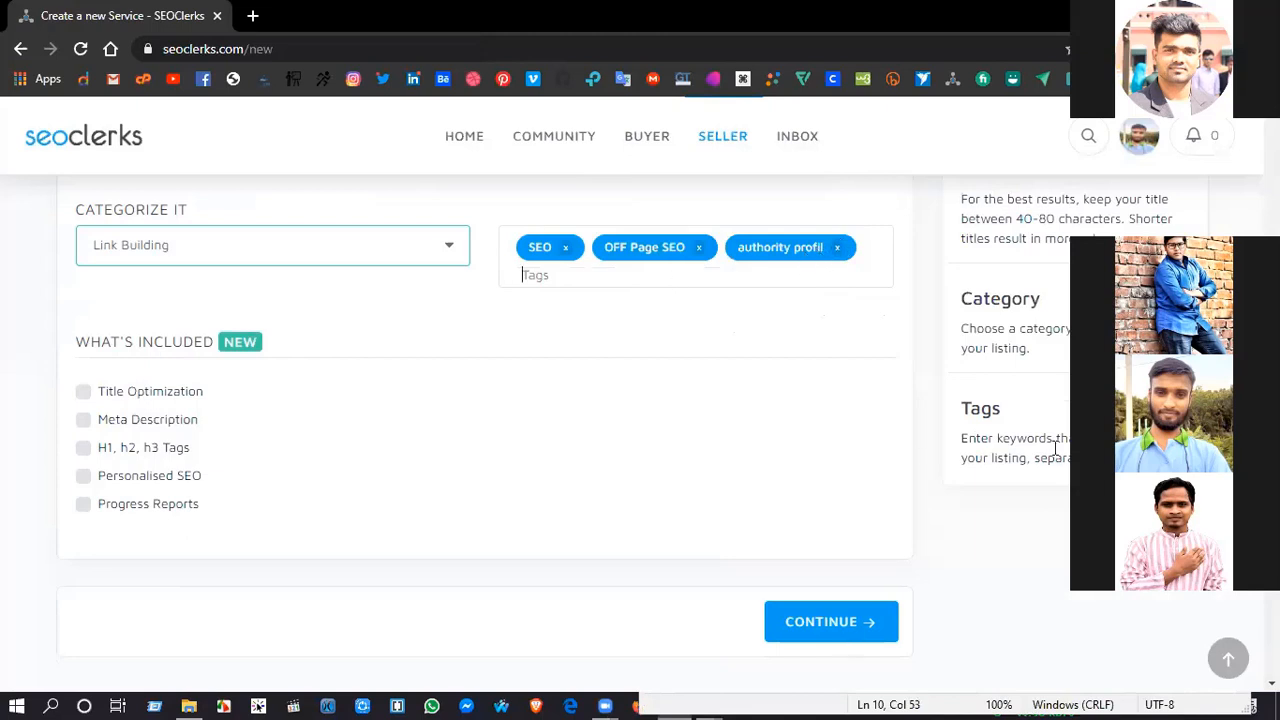
# Step: Try to add the "authority profile" keyword from the notes as another service tag
pyautogui.hotkey('alt', 'Tab')
pyautogui.moveTo(1048, 410); pyautogui.dragTo(1175, 410)
pyautogui.hotkey('alt', 'Tab')
pyautogui.write('profile')
pyautogui.press('Return')
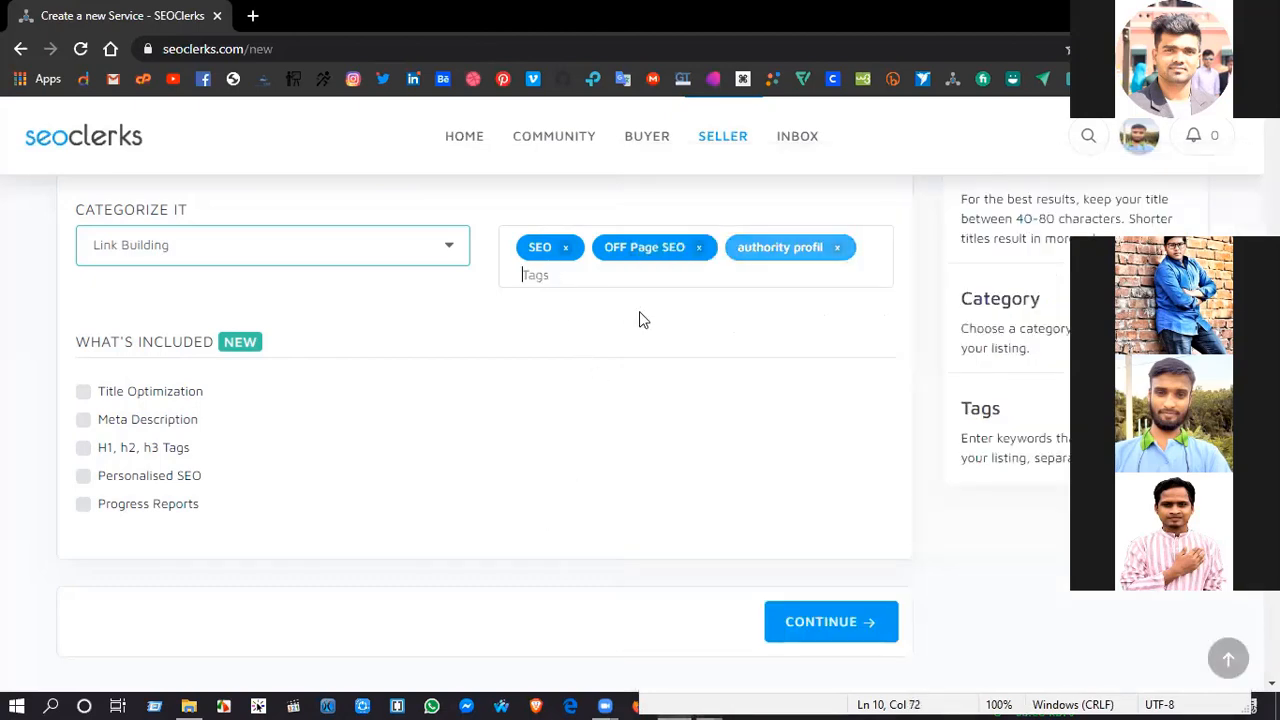
# Step: Copy "profile backlinks" from the end of the notes' tag list and add it to the service's tags
pyautogui.click(949, 700)
pyautogui.moveTo(769, 428); pyautogui.dragTo(641, 430)
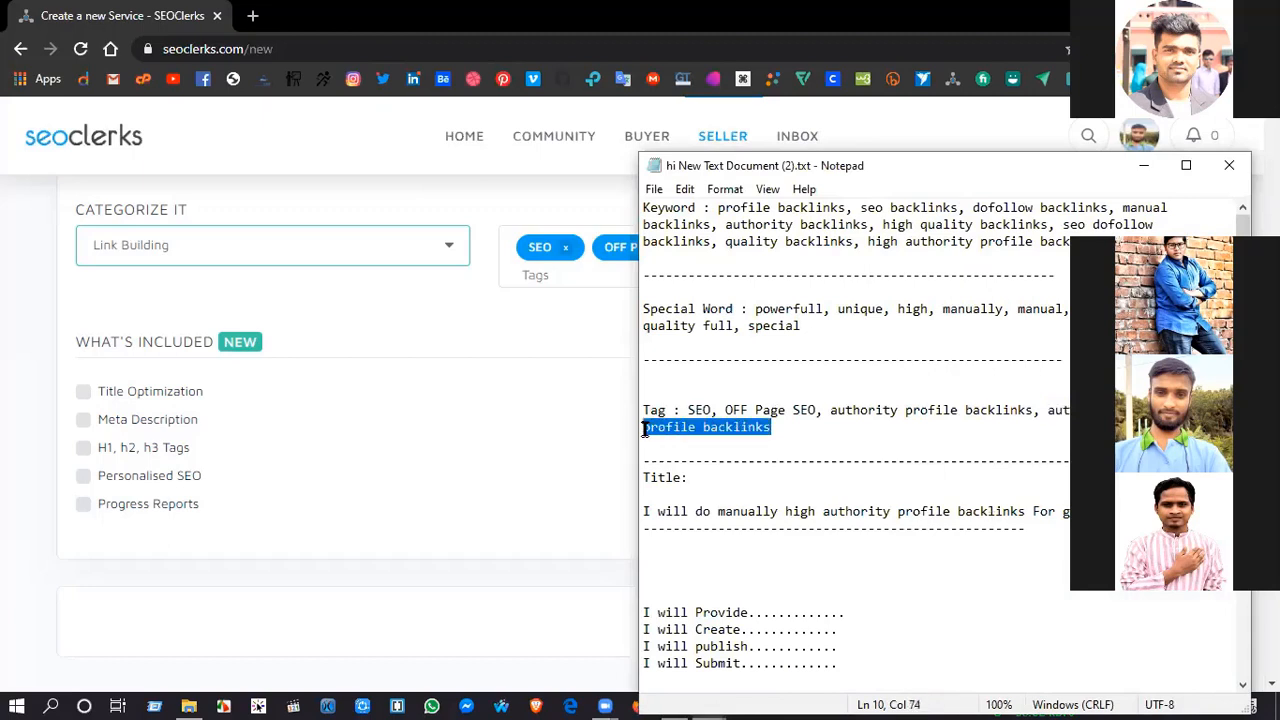
pyautogui.click(525, 412)
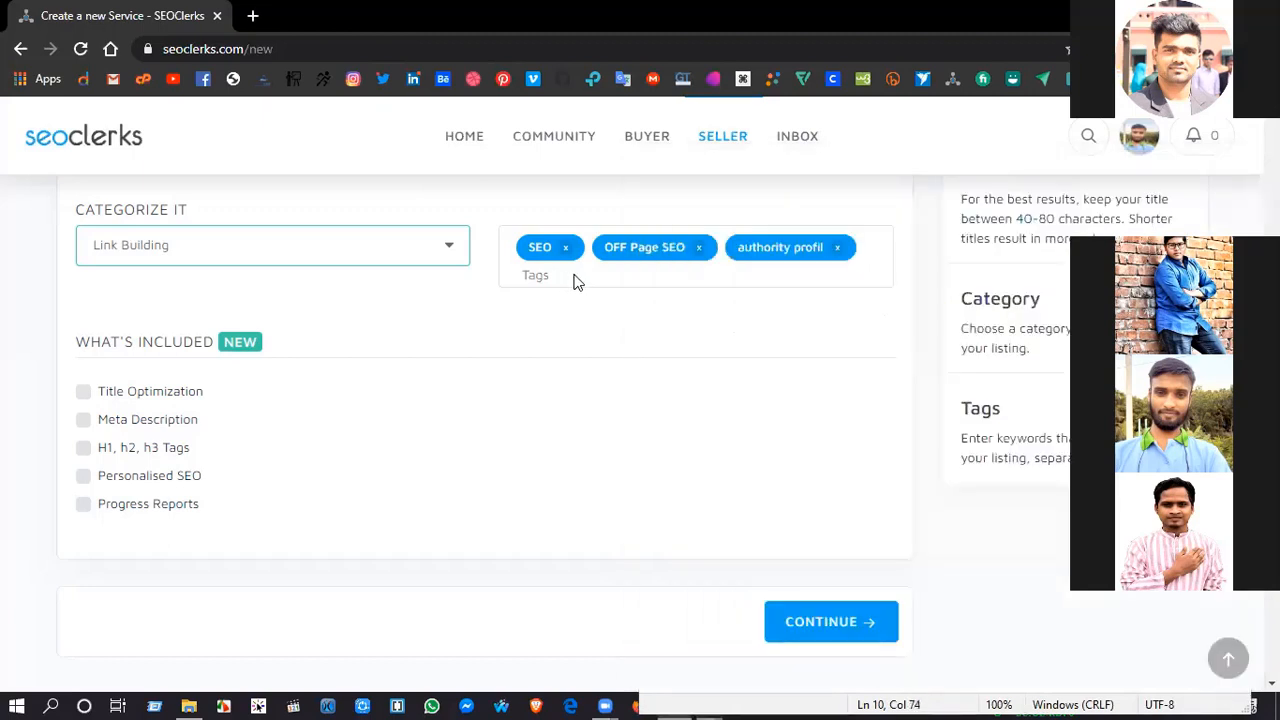
pyautogui.click(575, 282)
pyautogui.hotkey('ctrl', 'v')
pyautogui.click(624, 280)
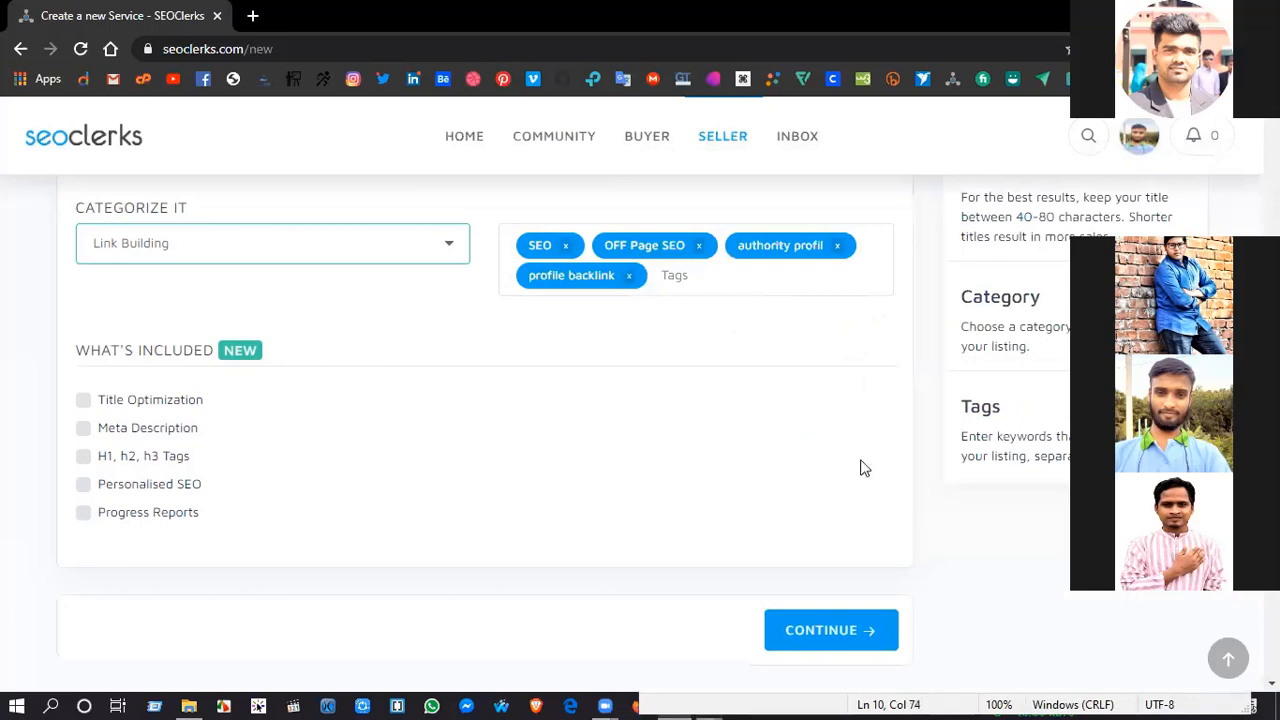
# Step: Replace the "OFF Page SEO" tag with the single-word tag OffPageSeo
pyautogui.scroll(1, 732, 541)
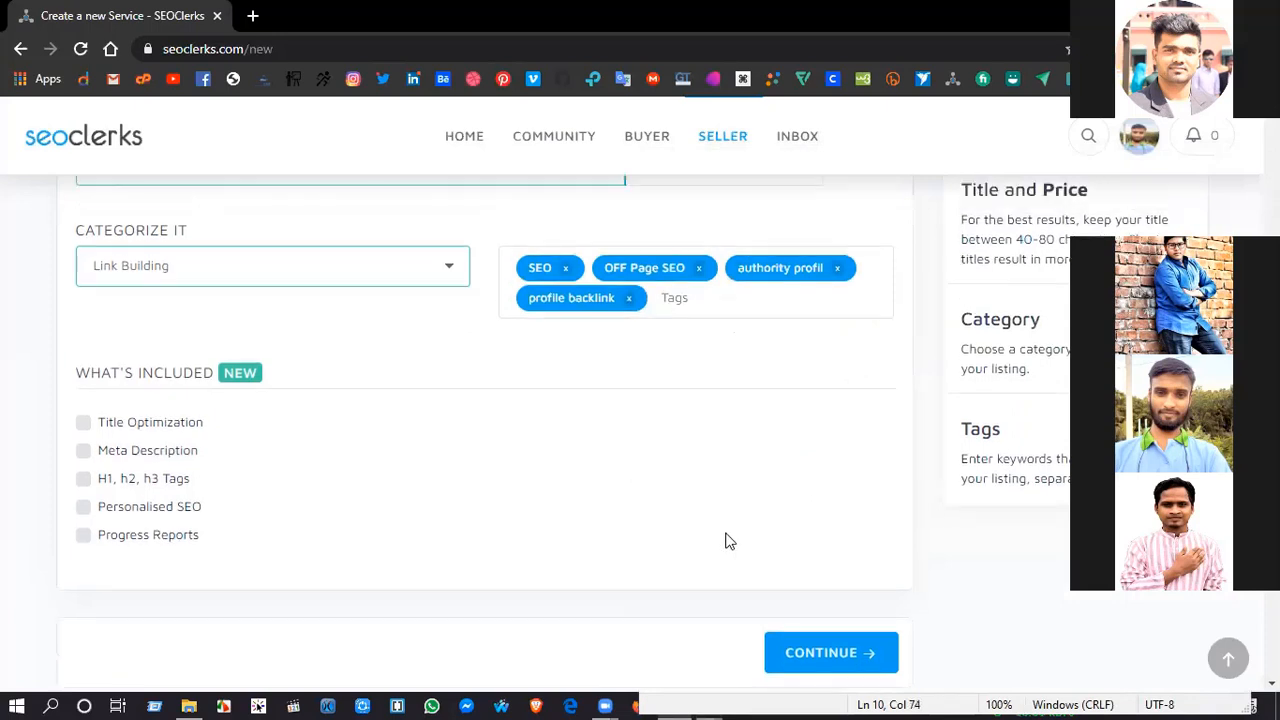
pyautogui.scroll(2, 730, 541)
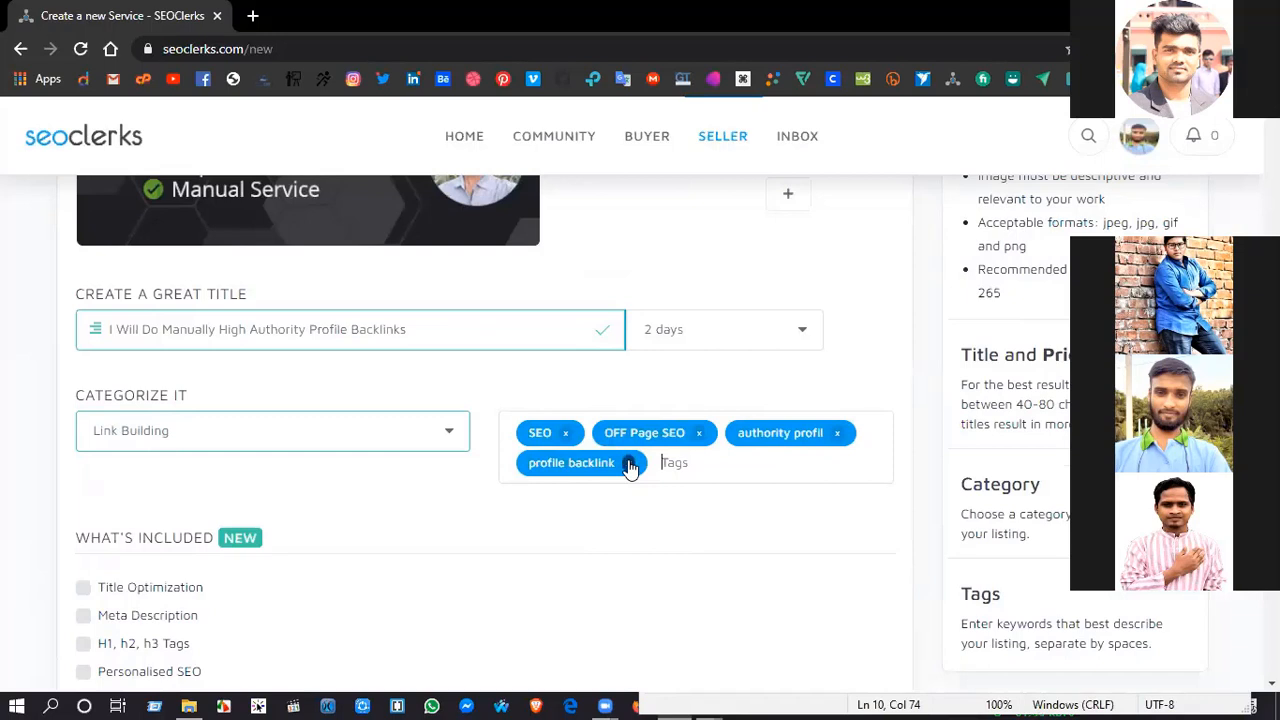
pyautogui.click(700, 433)
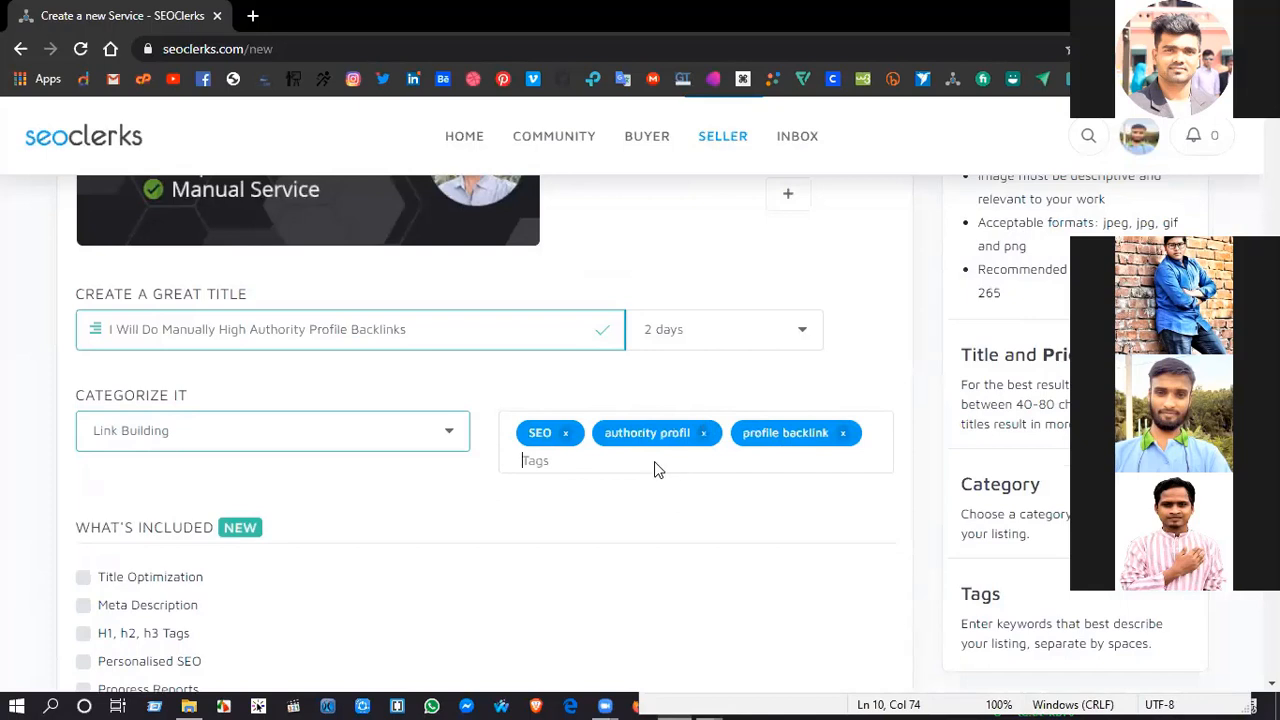
pyautogui.write('OffPageSeo')
pyautogui.press('Return')
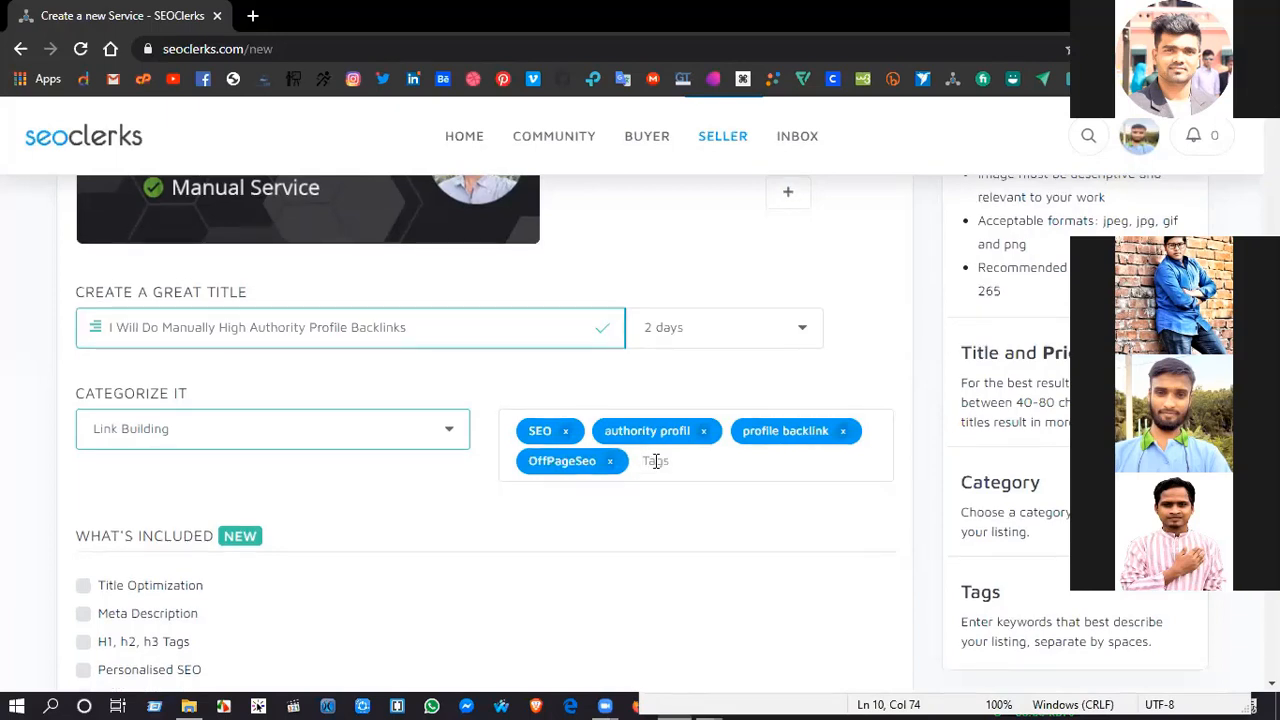
# Step: Add the single-word tag ProfileBacklink and remove the spaced "profile backlink" tag
pyautogui.write('Profil')
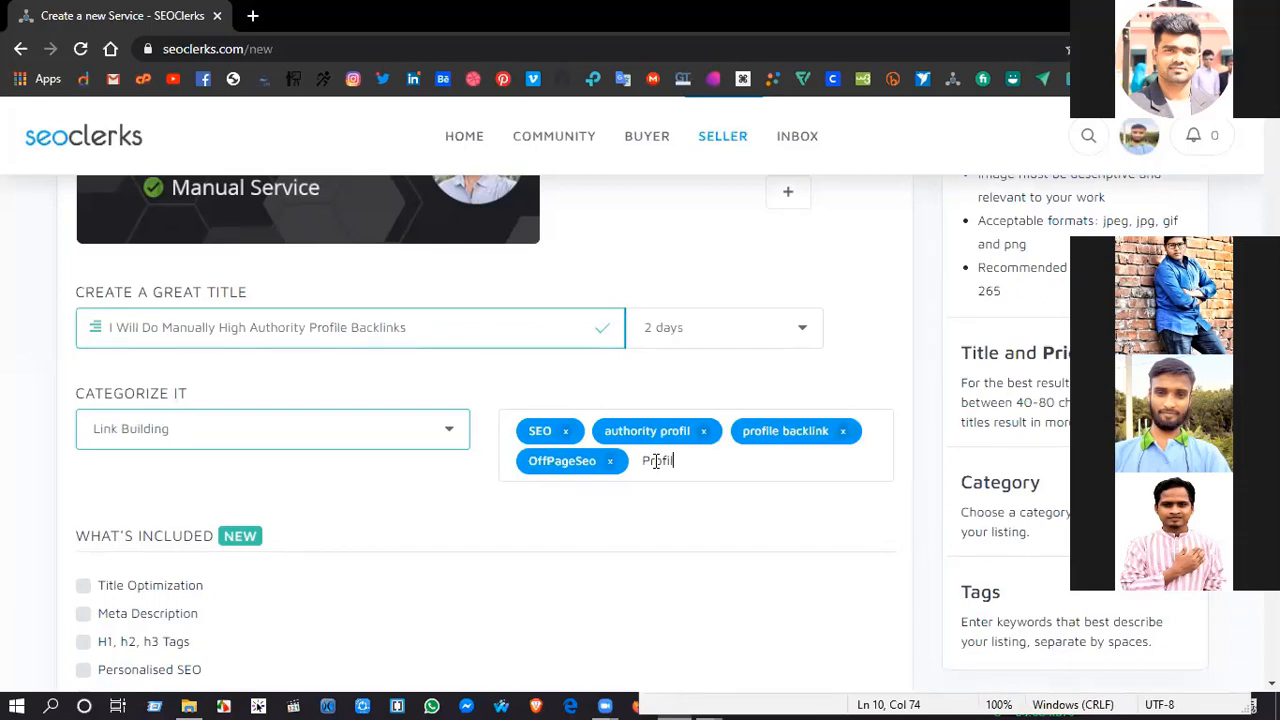
pyautogui.write('eBacklink')
pyautogui.press('Return')
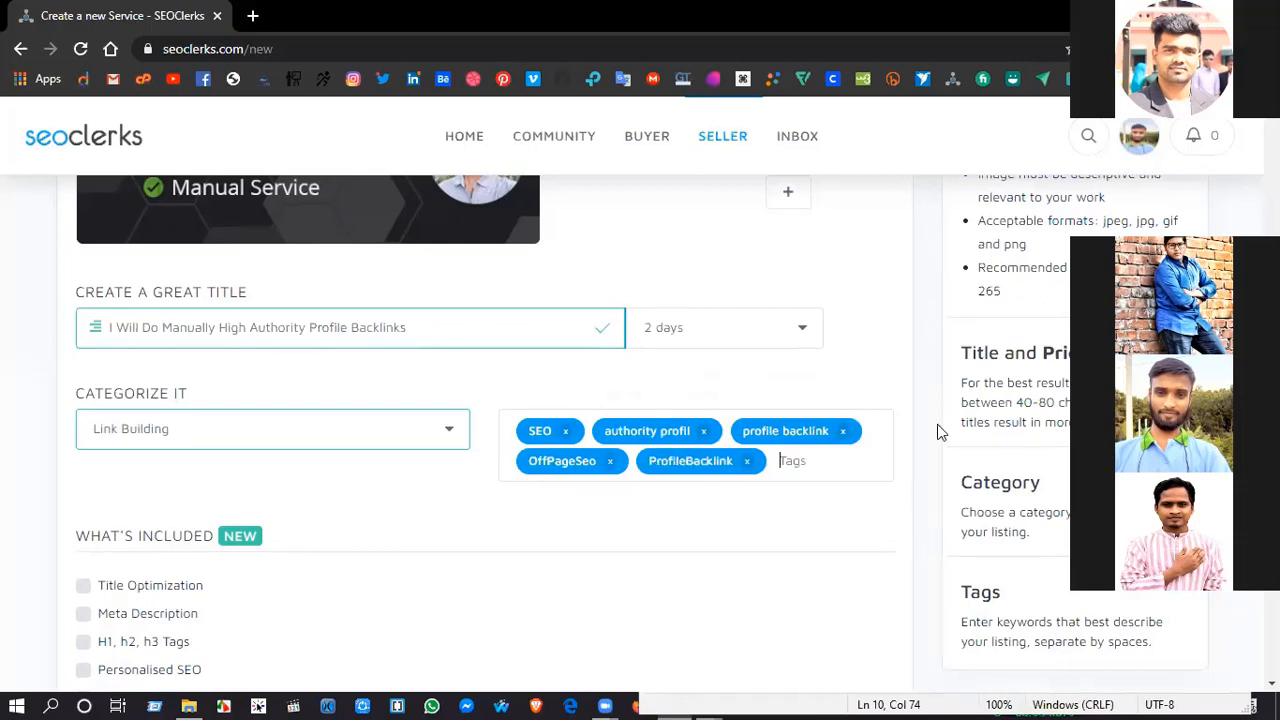
pyautogui.click(842, 431)
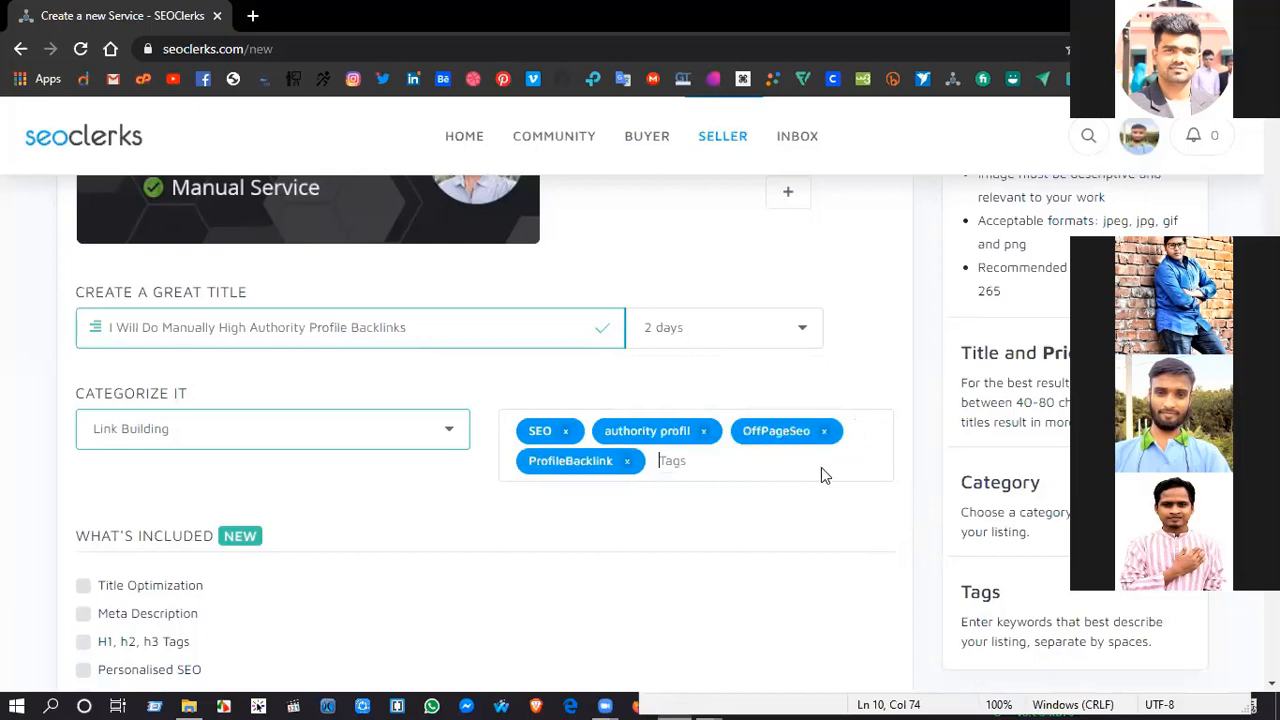
# Step: Add AuthorityProfile and acklink as two separate service tags
pyautogui.click(669, 463)
pyautogui.write('AuthorityProfile')
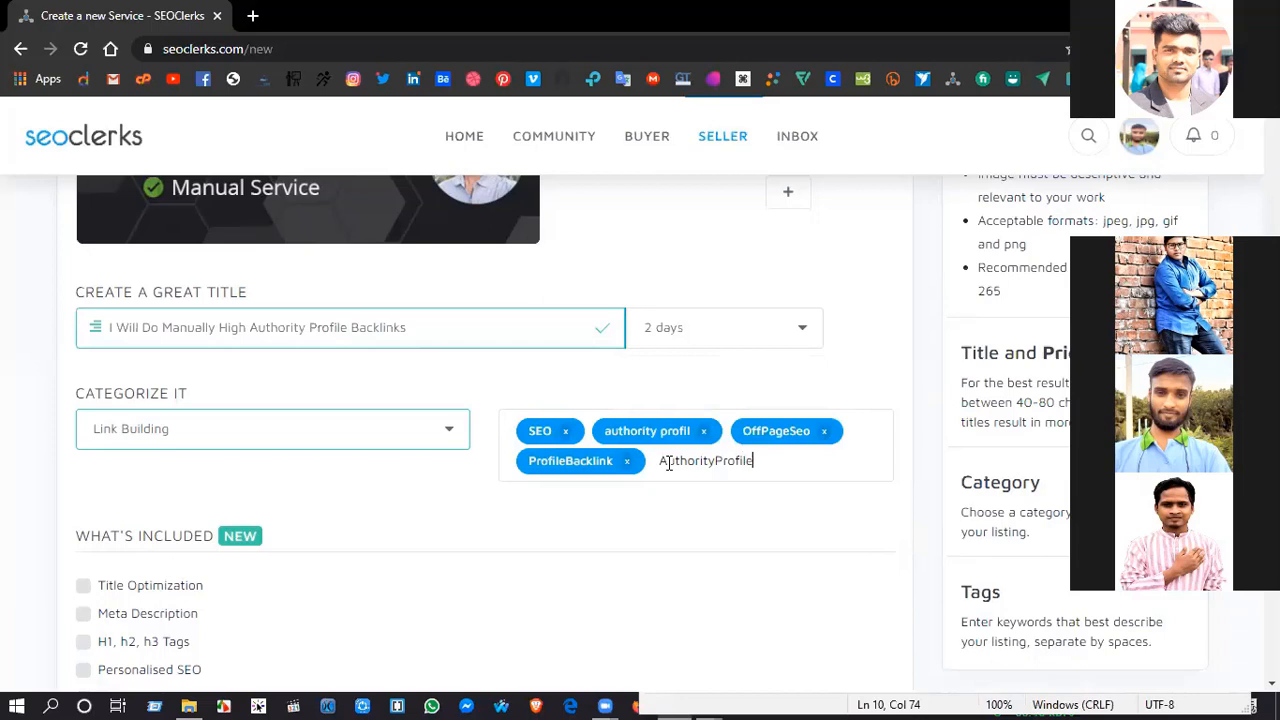
pyautogui.press('space')
pyautogui.write('Backli')
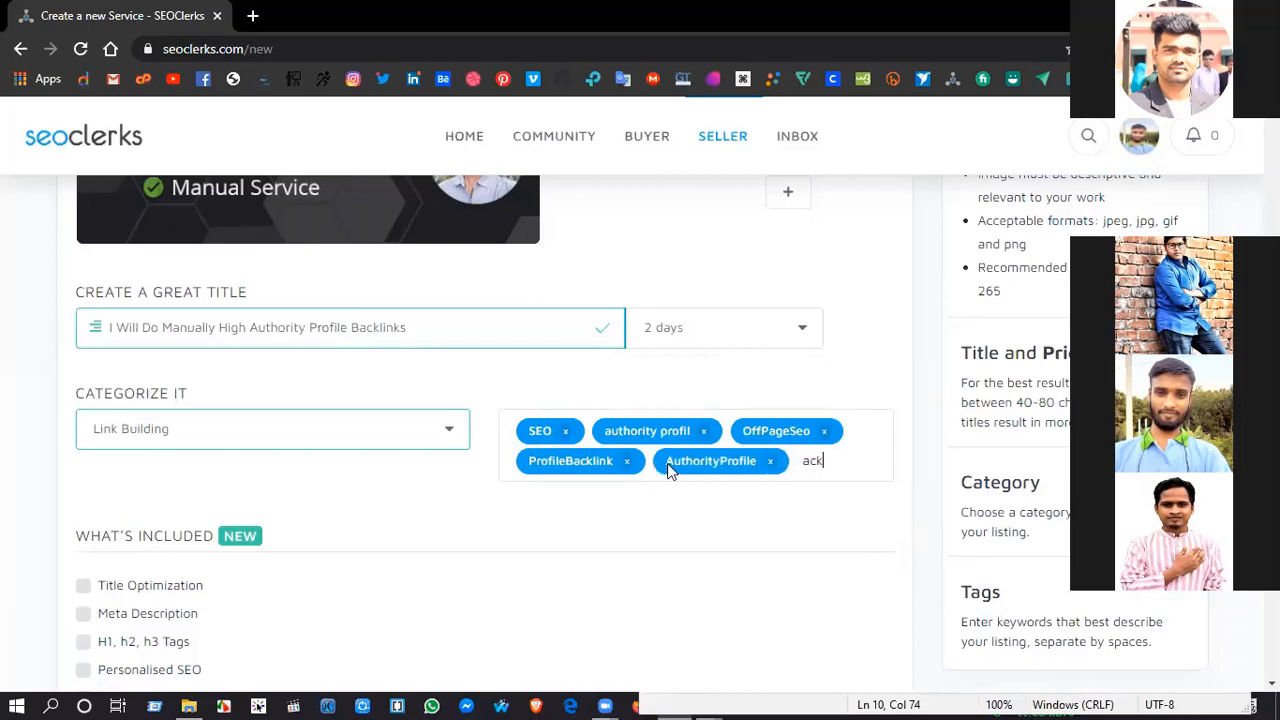
pyautogui.write('nk')
pyautogui.press('space')
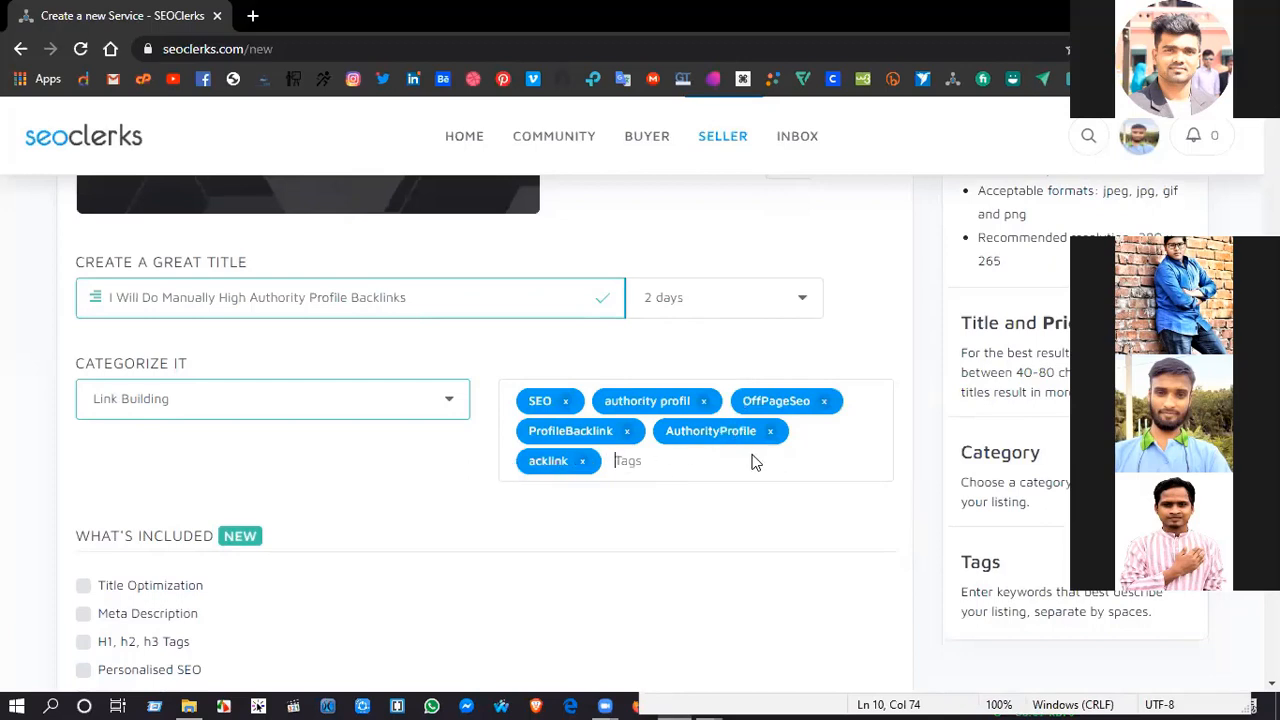
# Step: Remove the "authority profil" tag and add Backlink as a tag
pyautogui.click(703, 400)
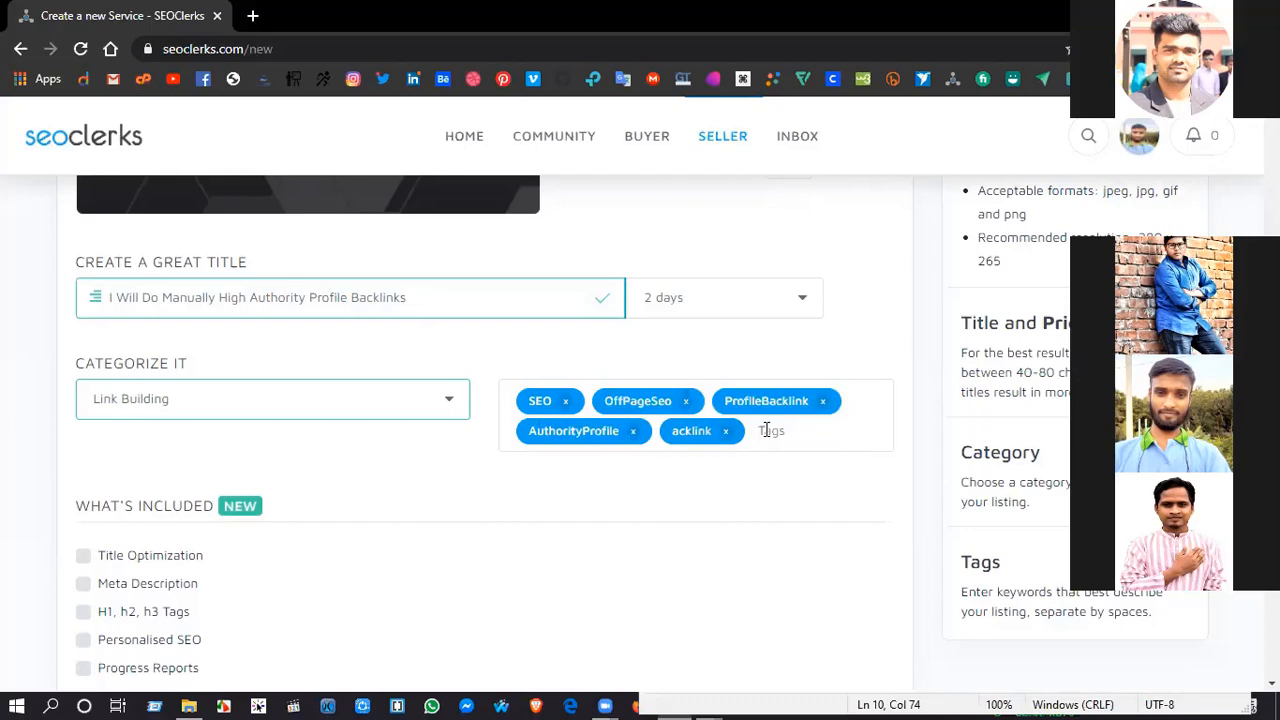
pyautogui.write('Backlink')
pyautogui.press('space')
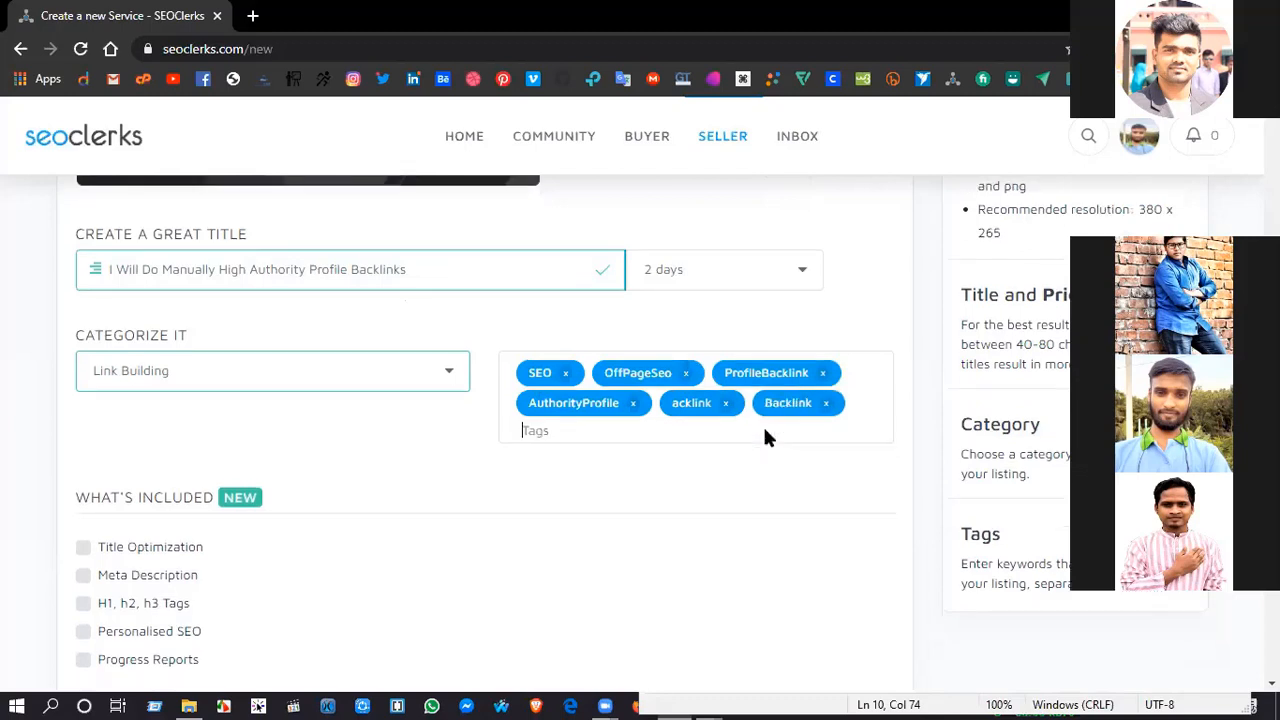
# Step: Try to add linkBuilding as a further service tag
pyautogui.write('linkBuilding')
pyautogui.press('Return')
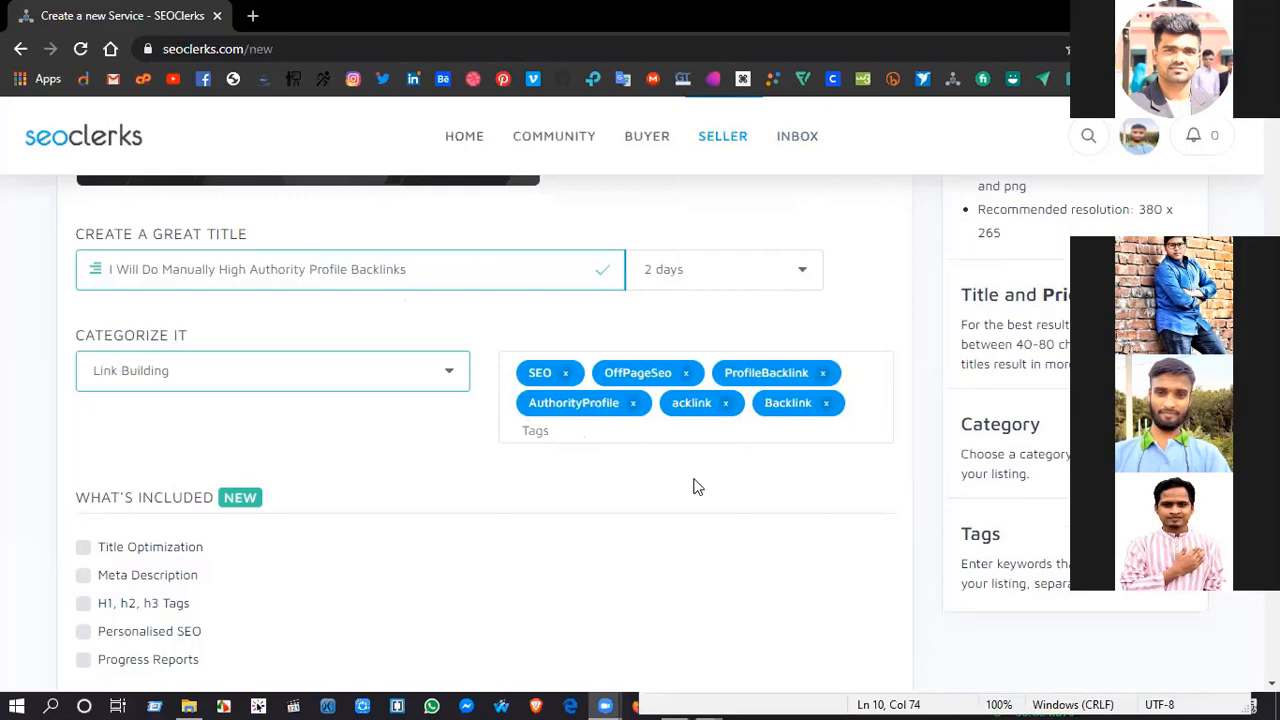
# Step: Set the service's delivery time to 3 days and continue to the next section of the service form
pyautogui.scroll(-1, 697, 487)
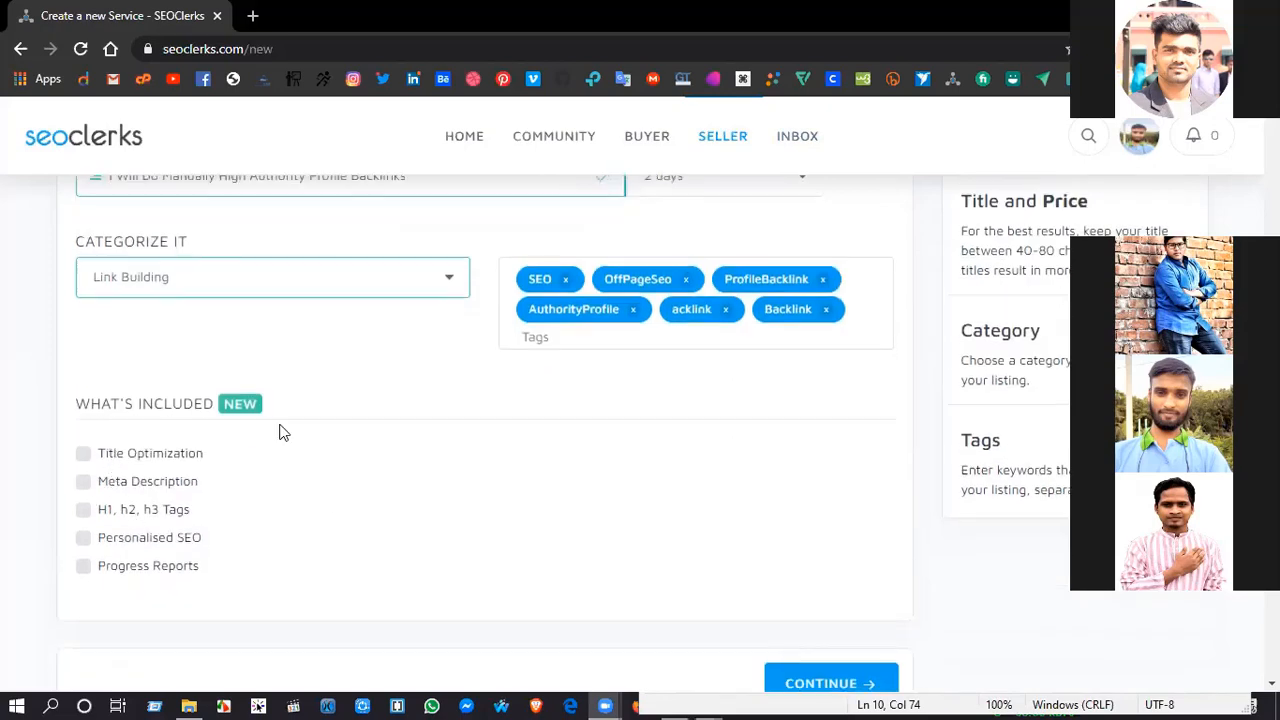
pyautogui.scroll(-2, 280, 432)
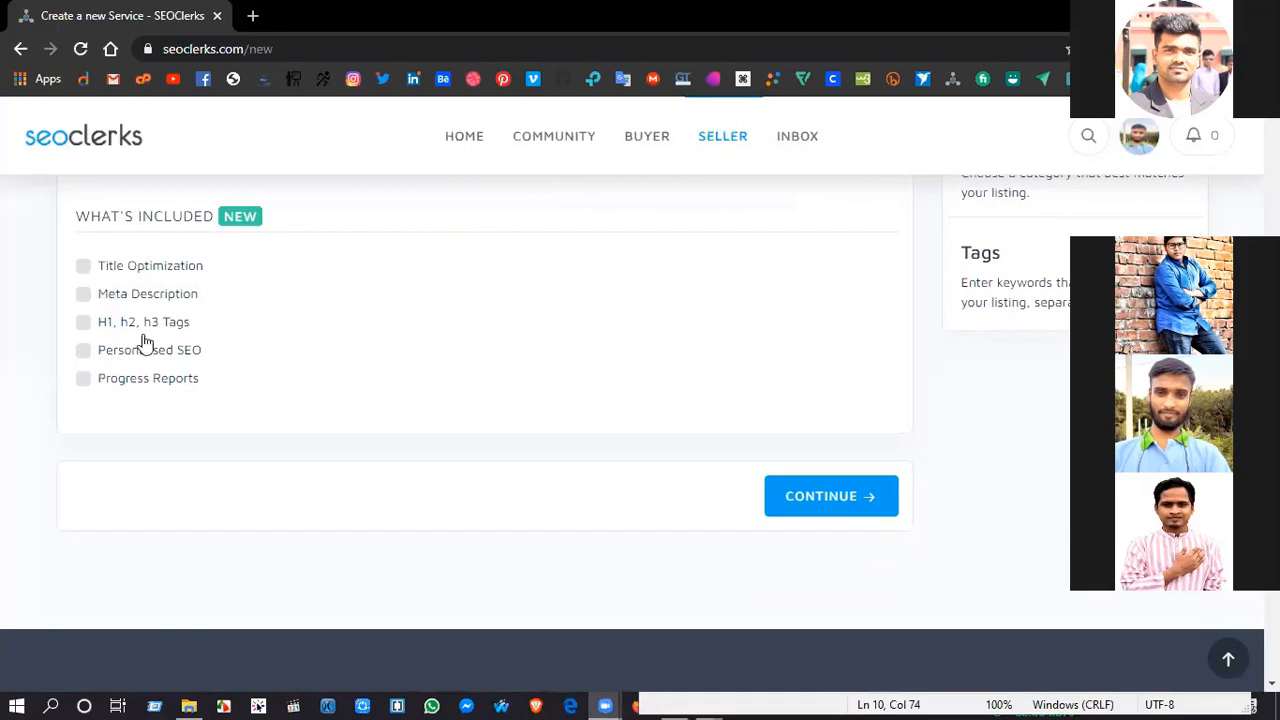
pyautogui.scroll(1, 211, 368)
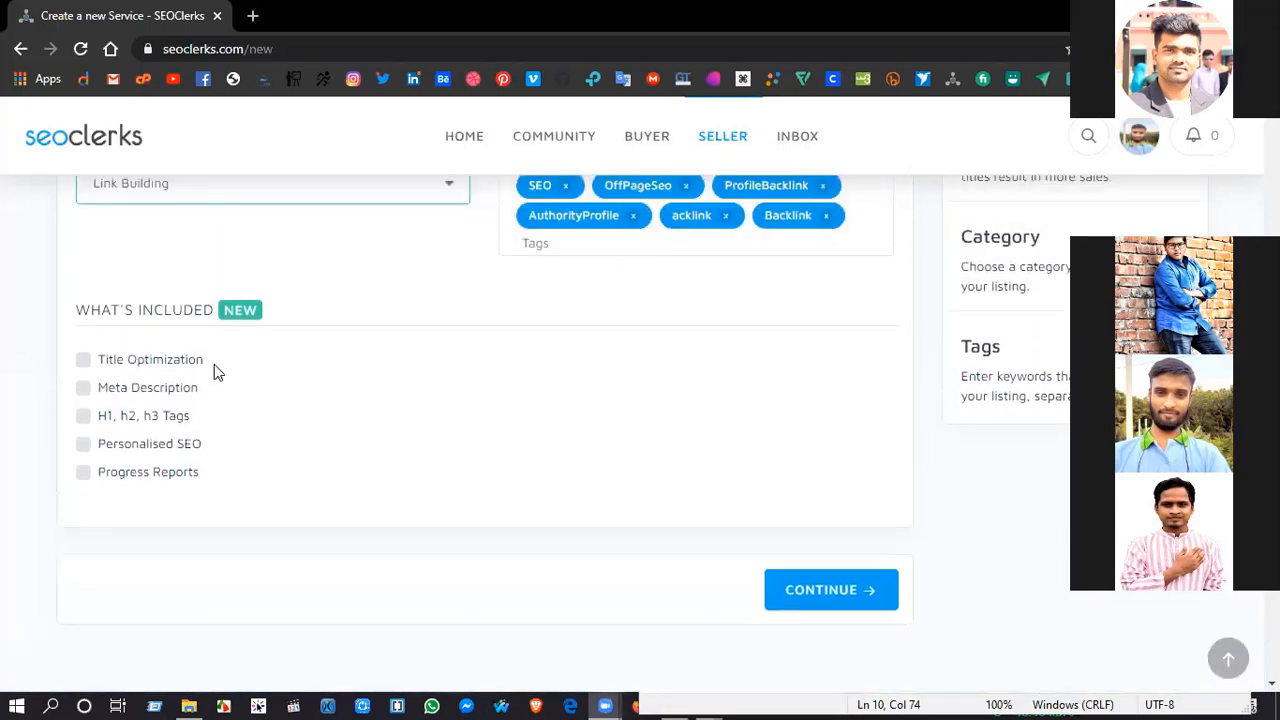
pyautogui.scroll(1, 506, 527)
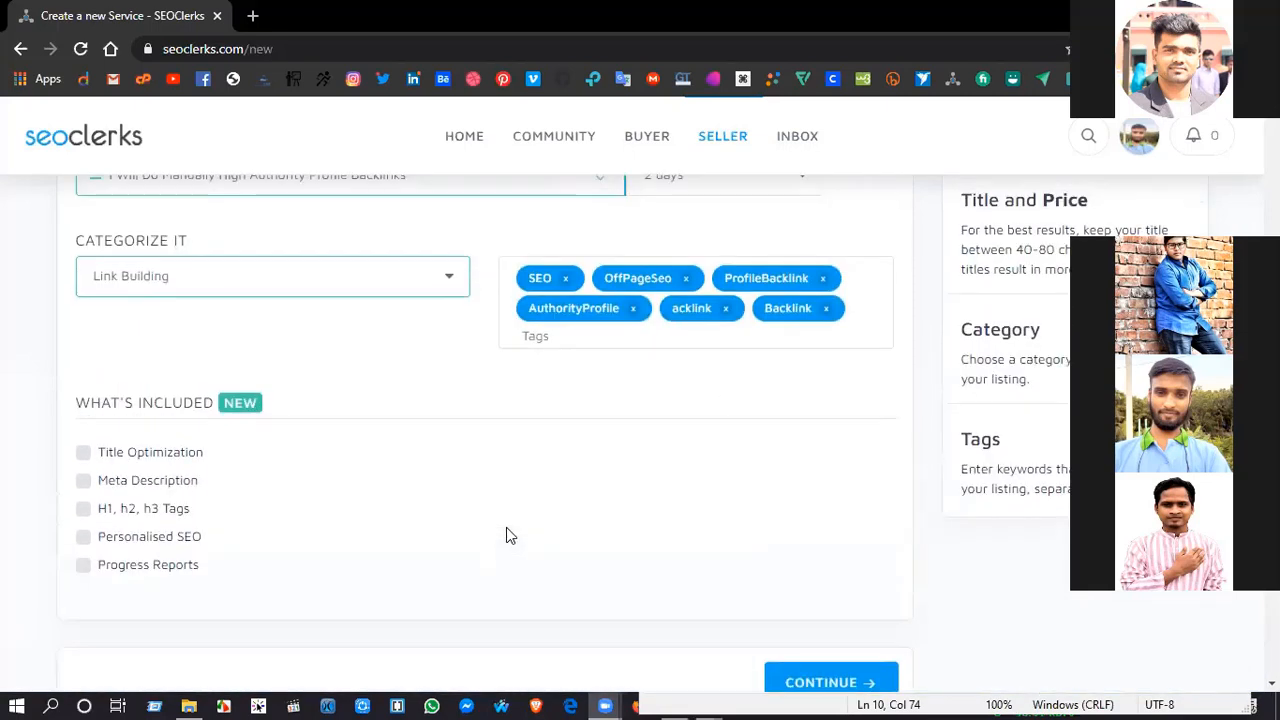
pyautogui.scroll(-2, 506, 527)
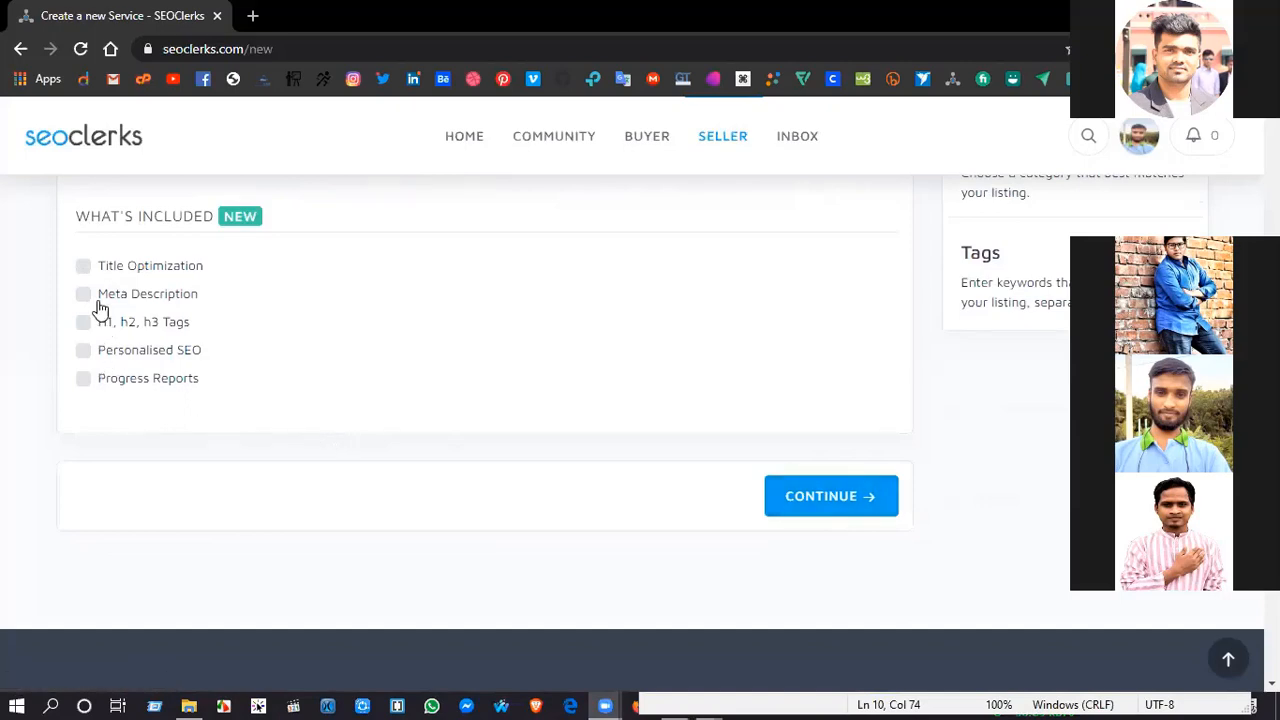
pyautogui.scroll(7, 726, 463)
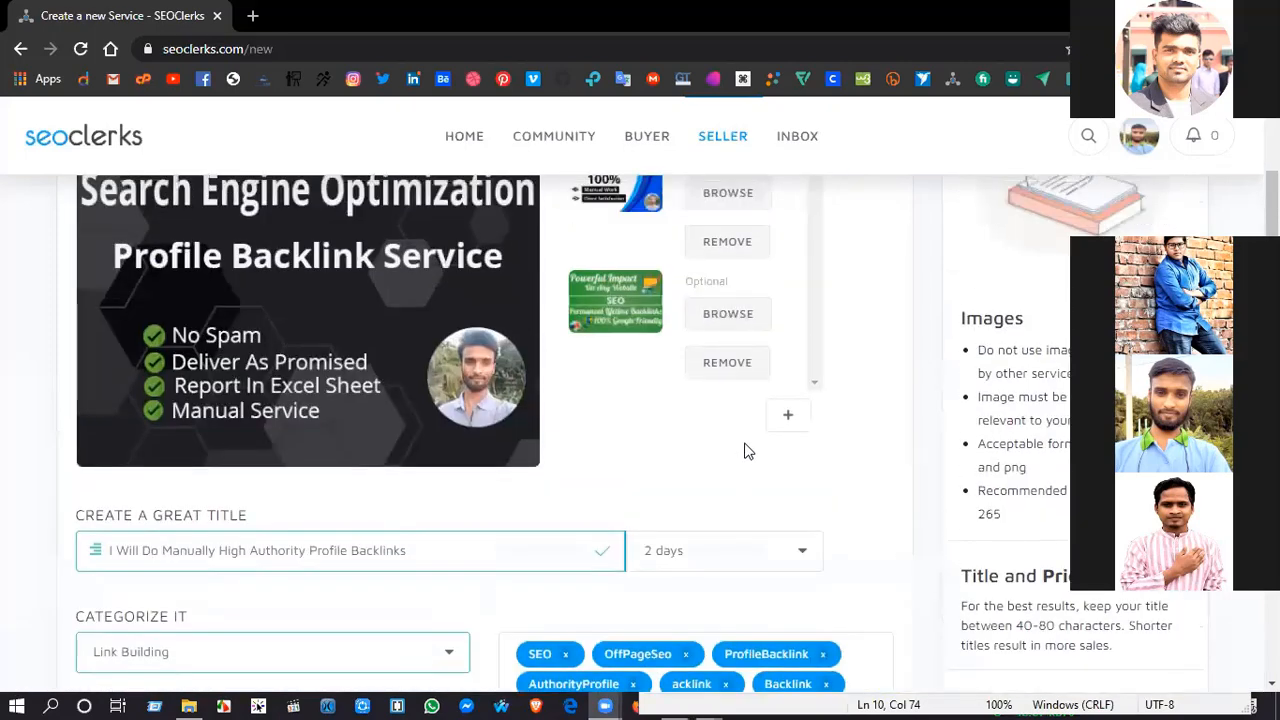
pyautogui.scroll(2, 793, 454)
pyautogui.scroll(-3, 793, 454)
pyautogui.click(793, 454)
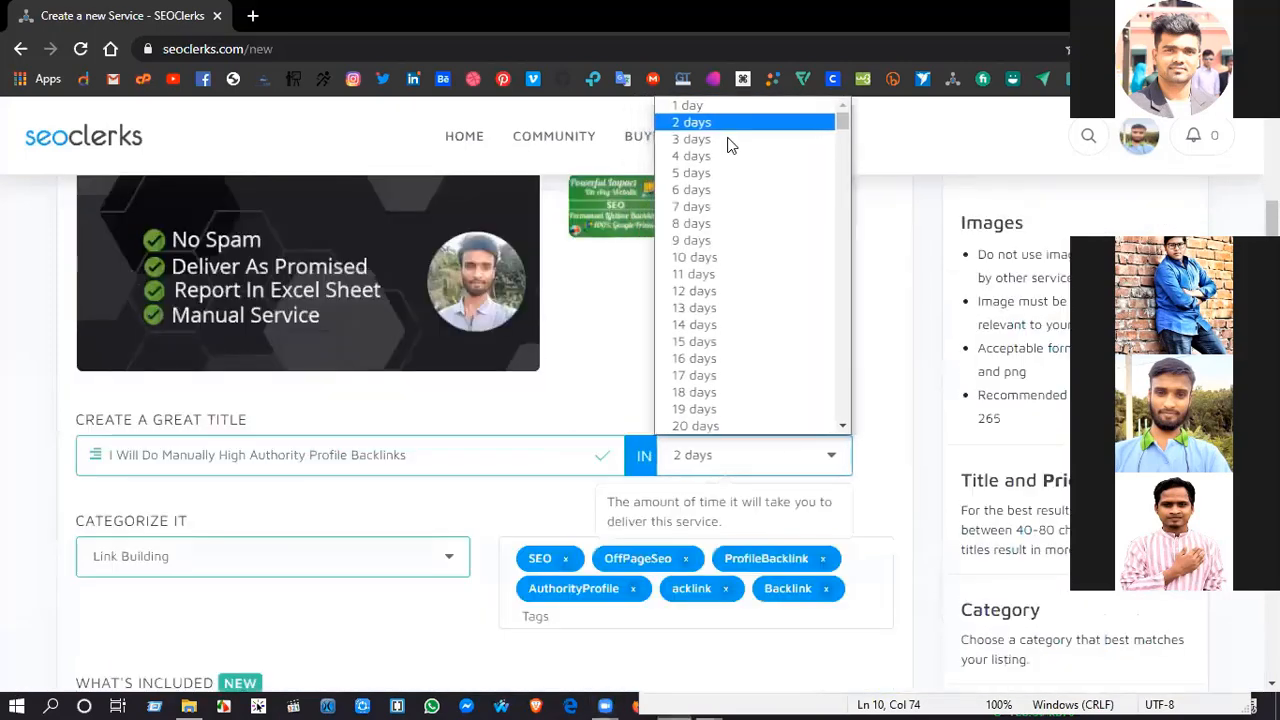
pyautogui.click(723, 139)
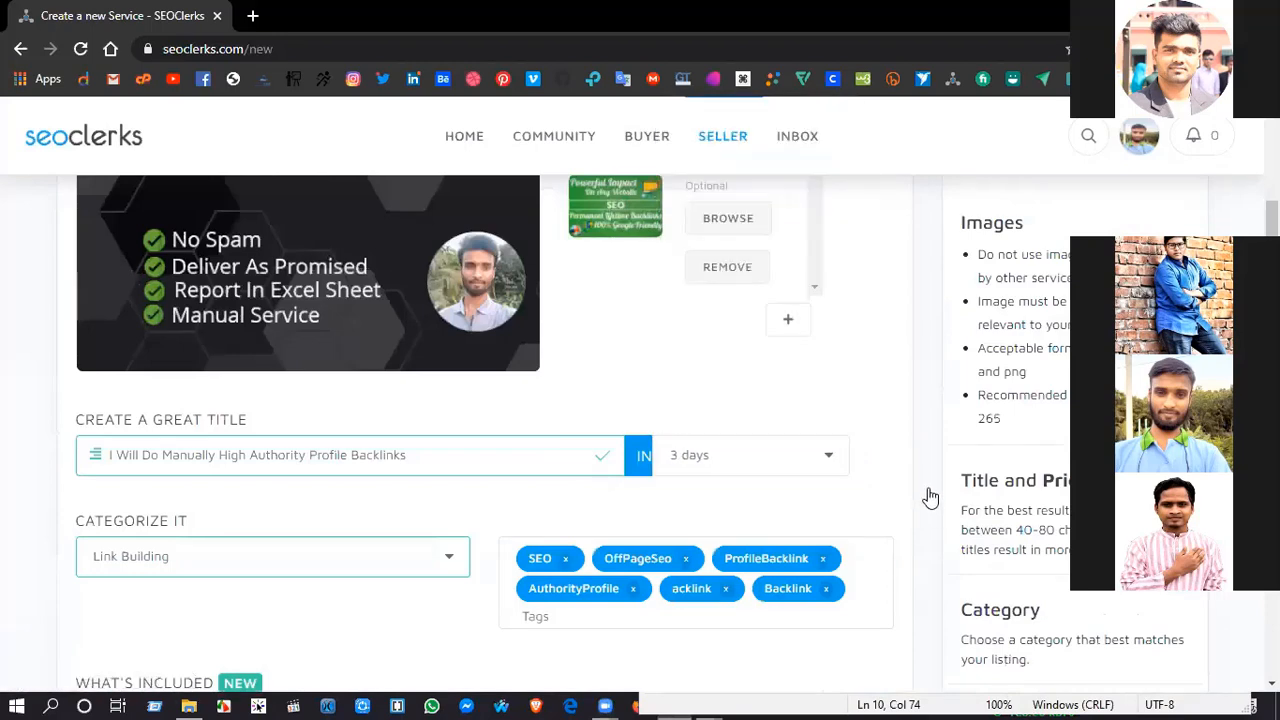
pyautogui.scroll(-5, 930, 497)
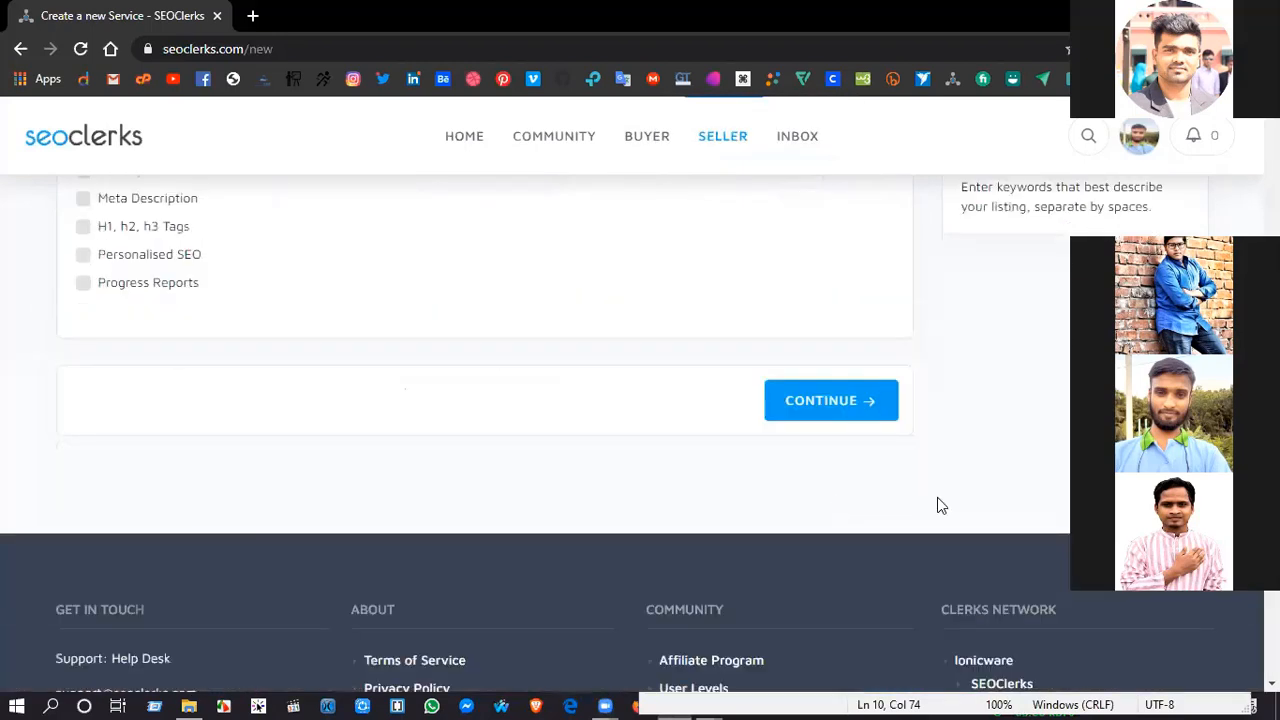
pyautogui.click(831, 400)
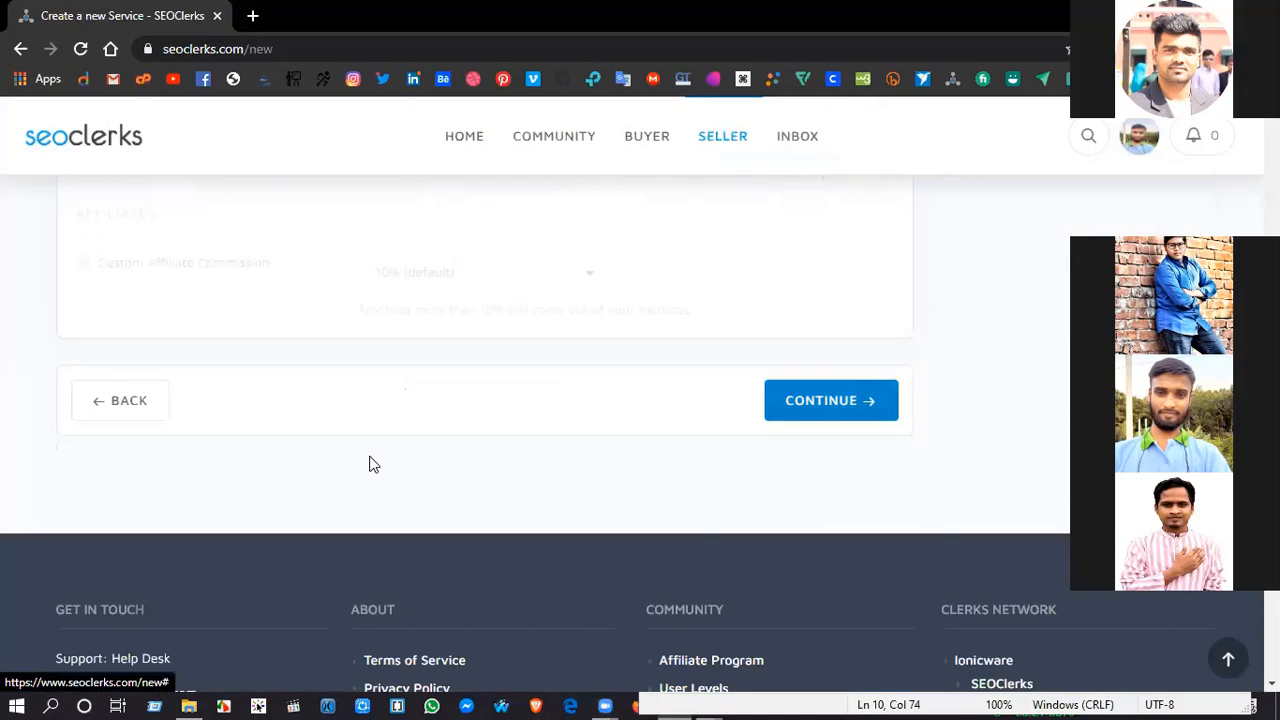
# Step: Try to set the price per order to $150 with multiple quantities allowed
pyautogui.scroll(6, 369, 464)
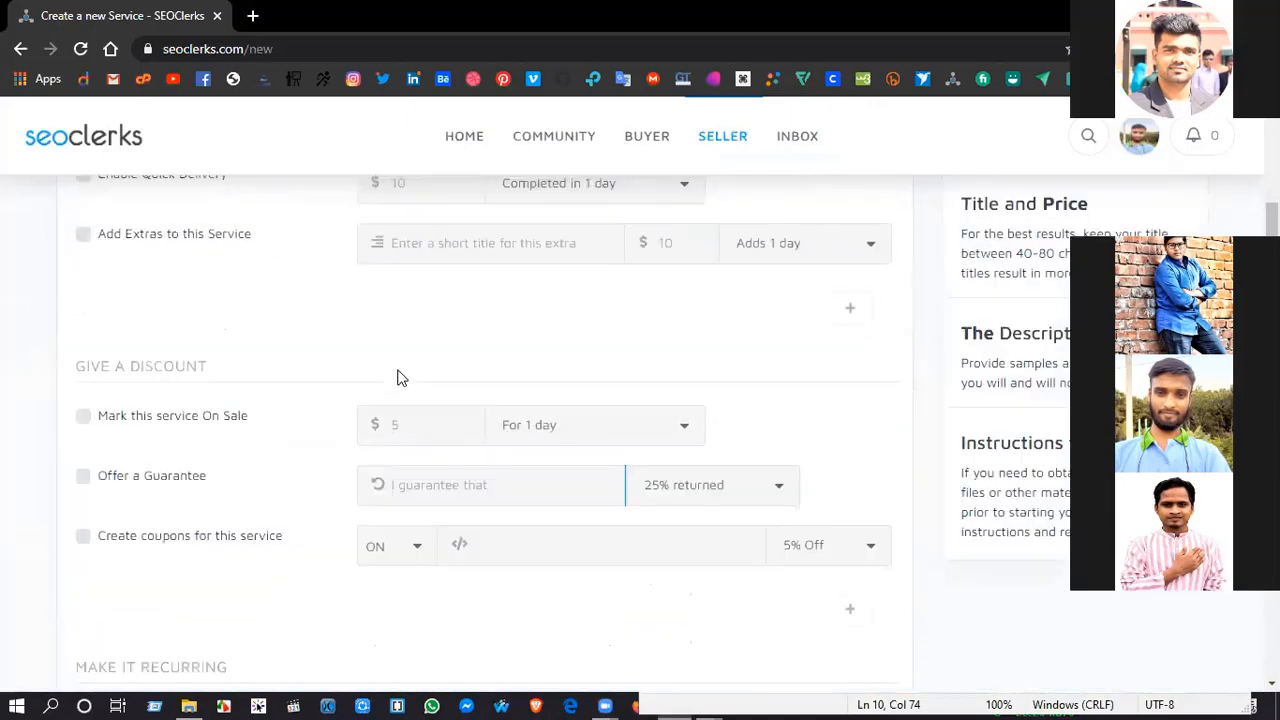
pyautogui.scroll(3, 407, 332)
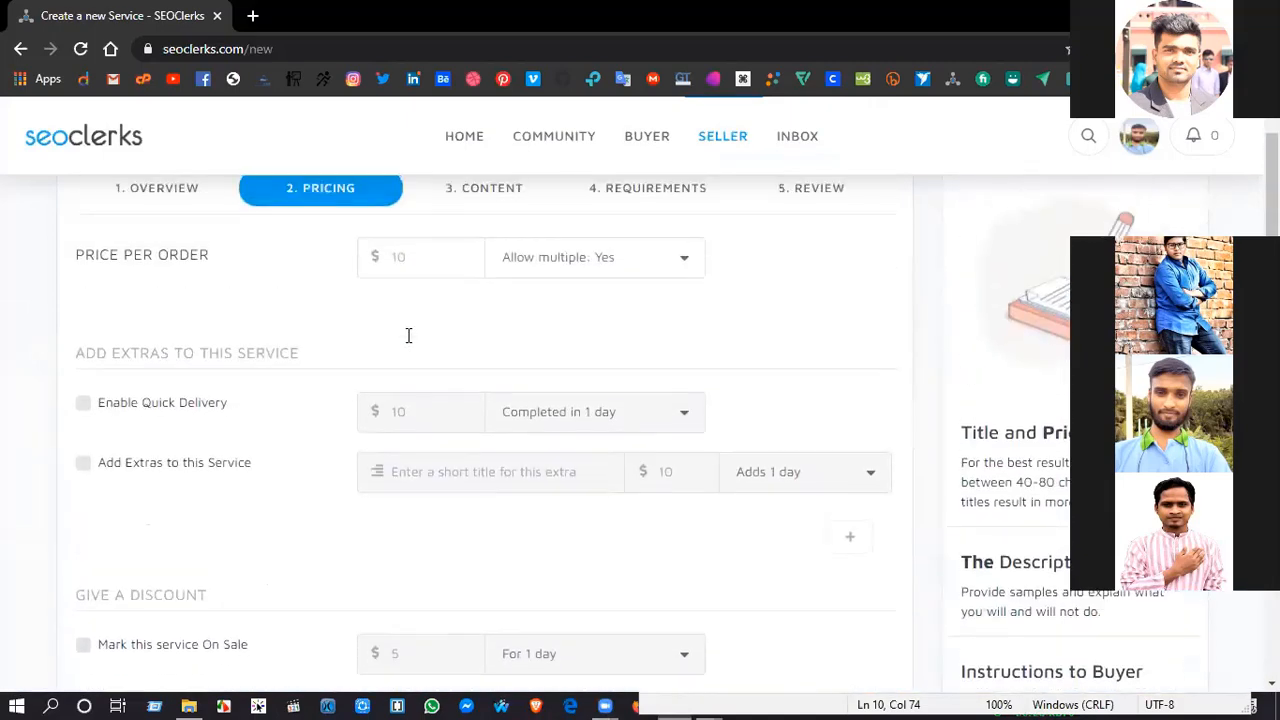
pyautogui.scroll(1, 408, 335)
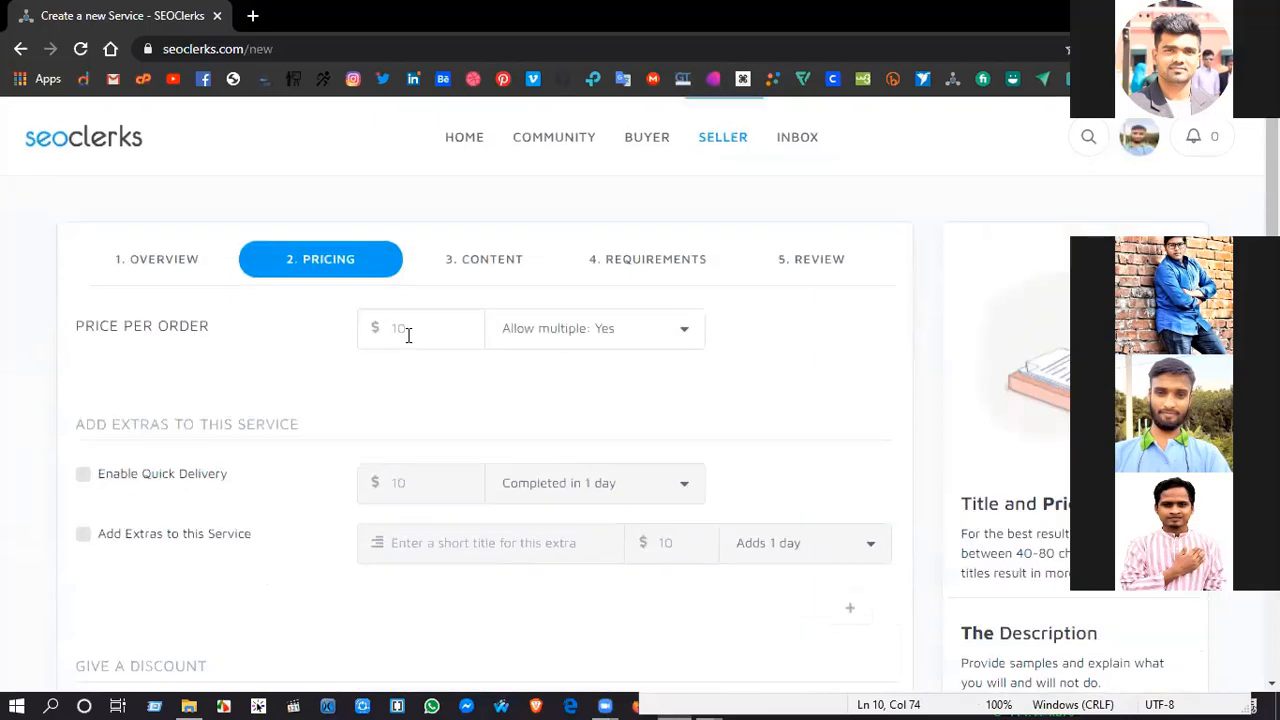
pyautogui.click(408, 335)
pyautogui.write('150')
pyautogui.click(684, 334)
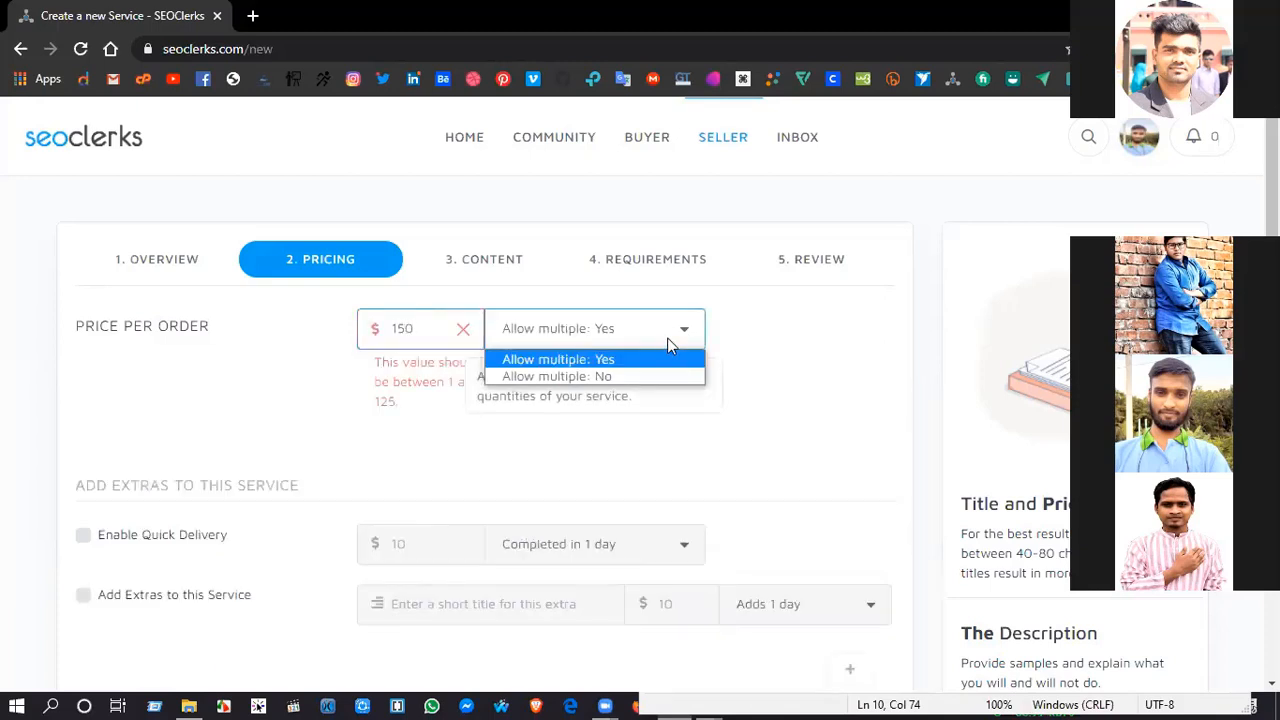
pyautogui.click(600, 360)
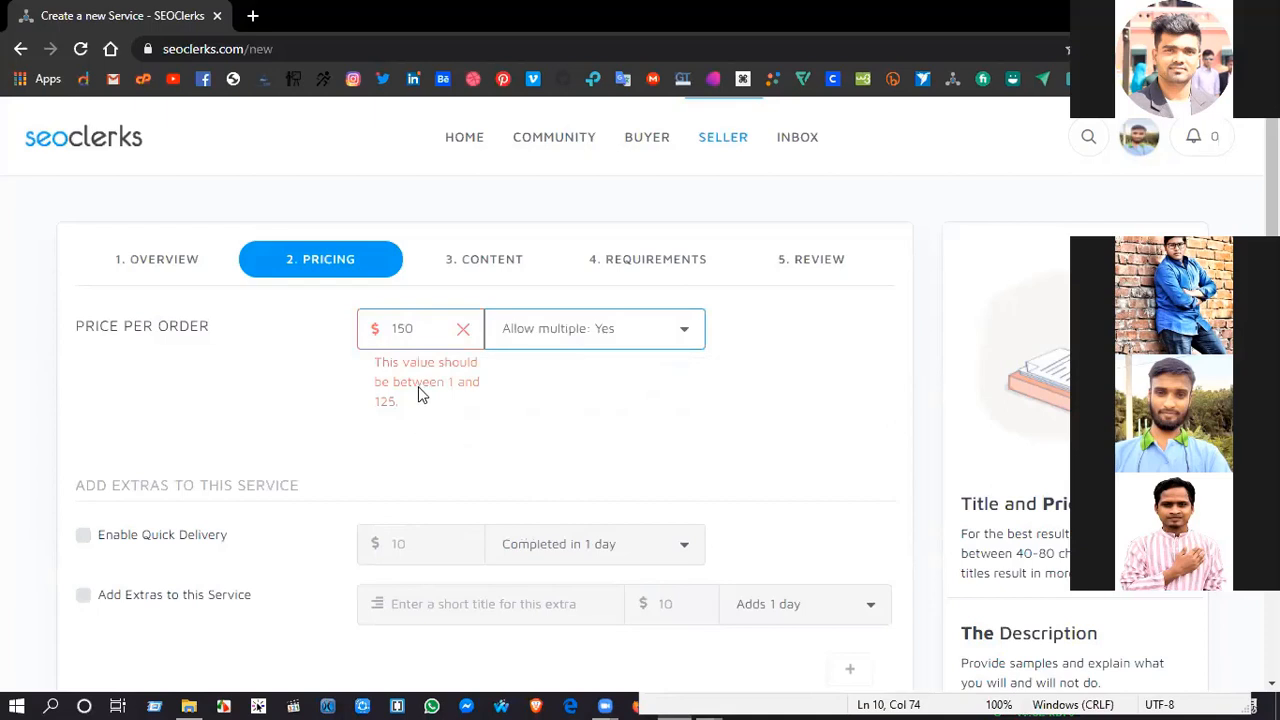
# Step: Set the service's price per order to $3
pyautogui.moveTo(427, 329); pyautogui.dragTo(384, 333)
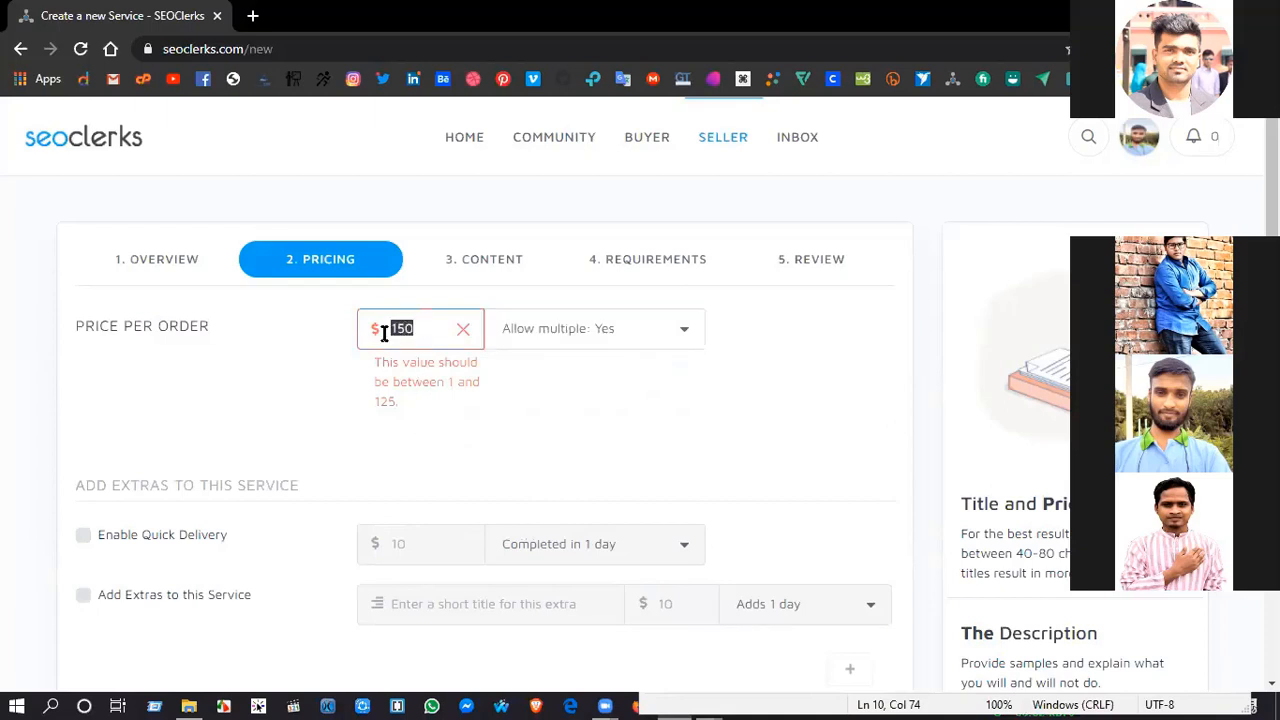
pyautogui.write('3')
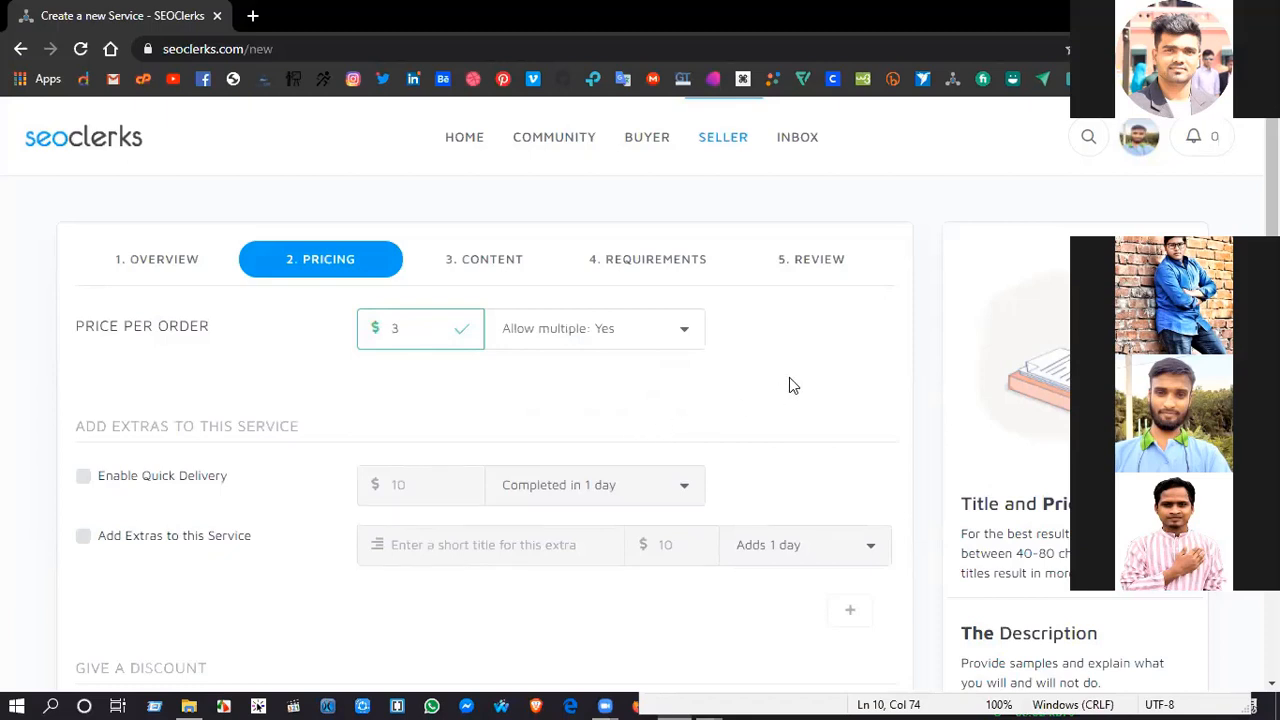
pyautogui.scroll(-1, 789, 377)
pyautogui.scroll(1, 487, 348)
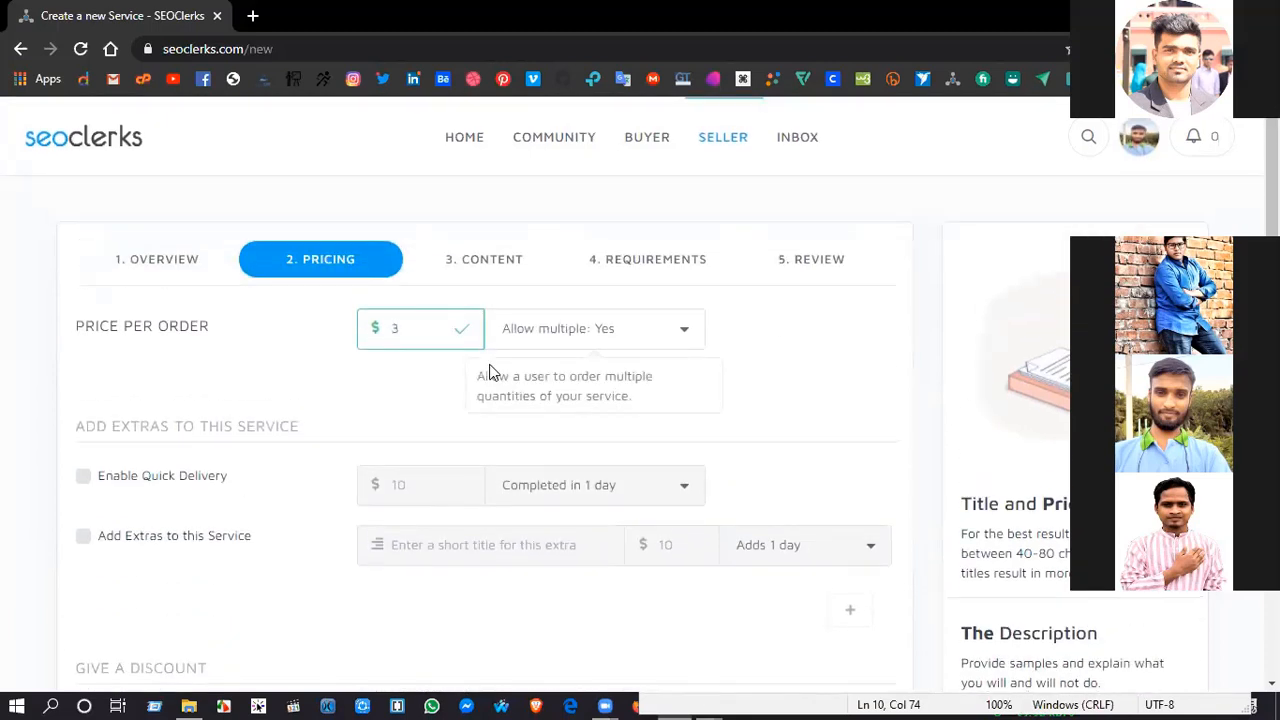
# Step: Return to the overview section, insert 150 before "Manually" in the service title, and continue to the pricing section
pyautogui.click(147, 257)
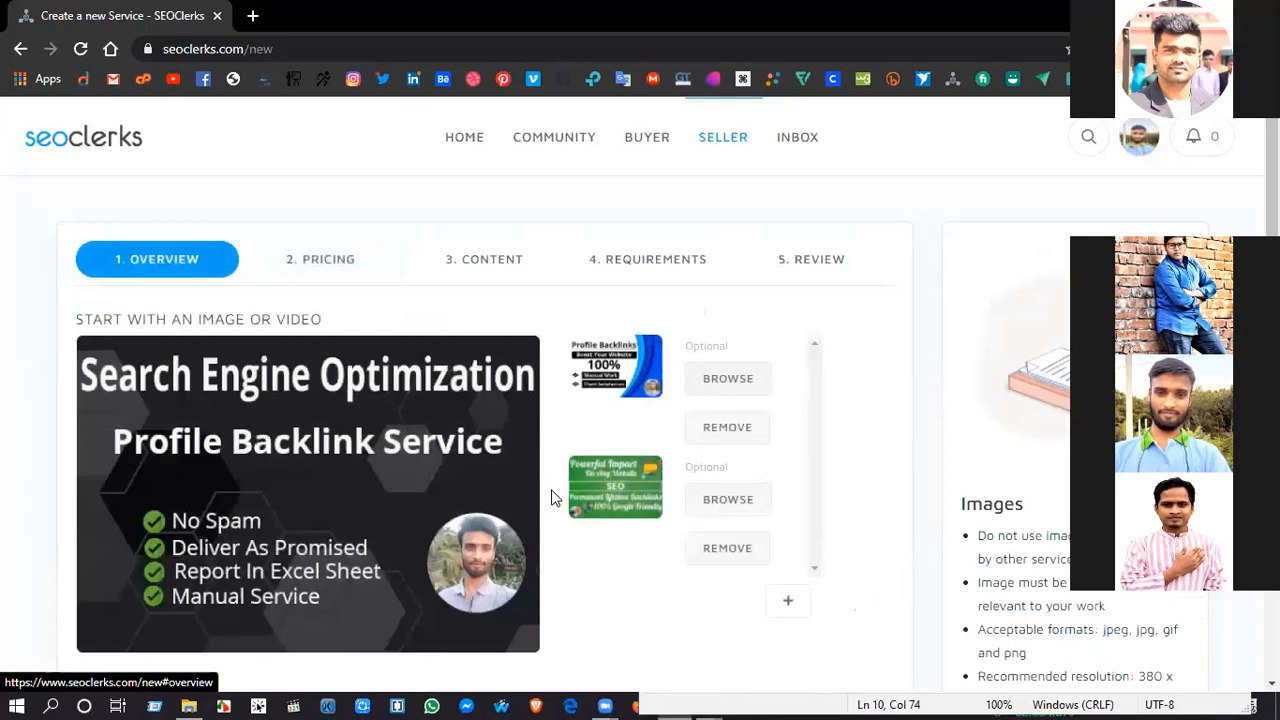
pyautogui.scroll(-3, 551, 497)
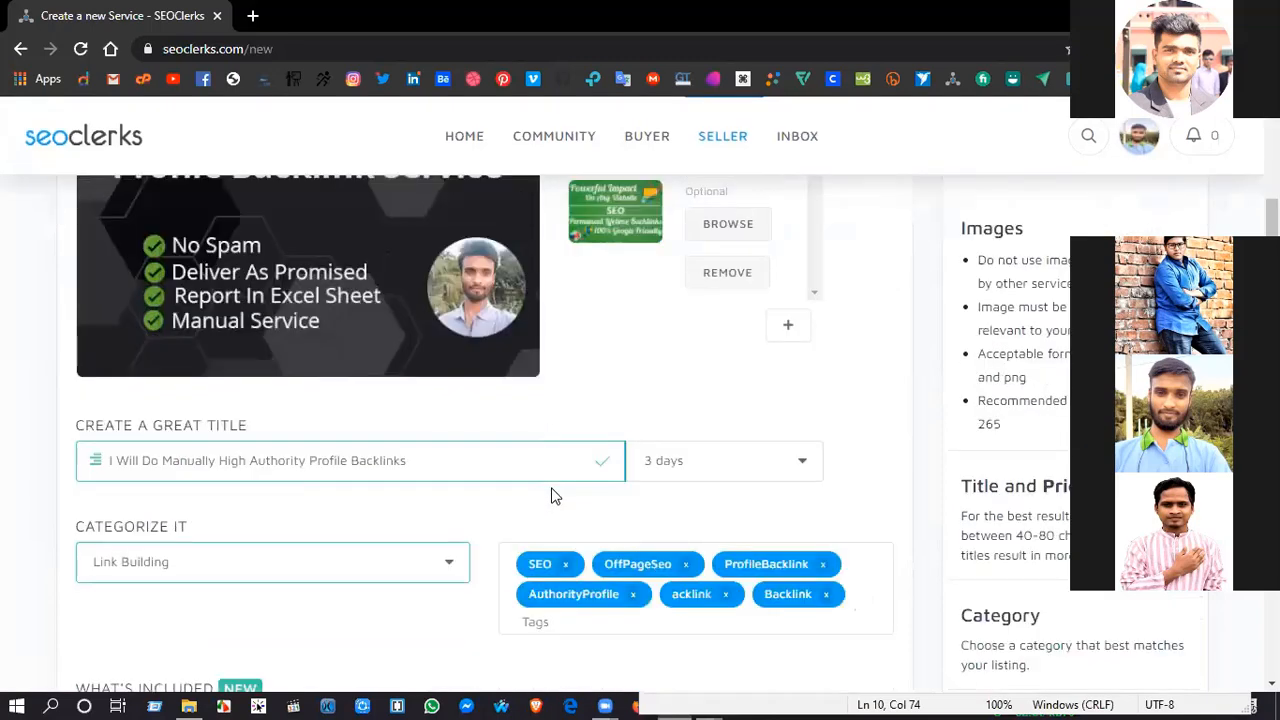
pyautogui.scroll(-2, 551, 497)
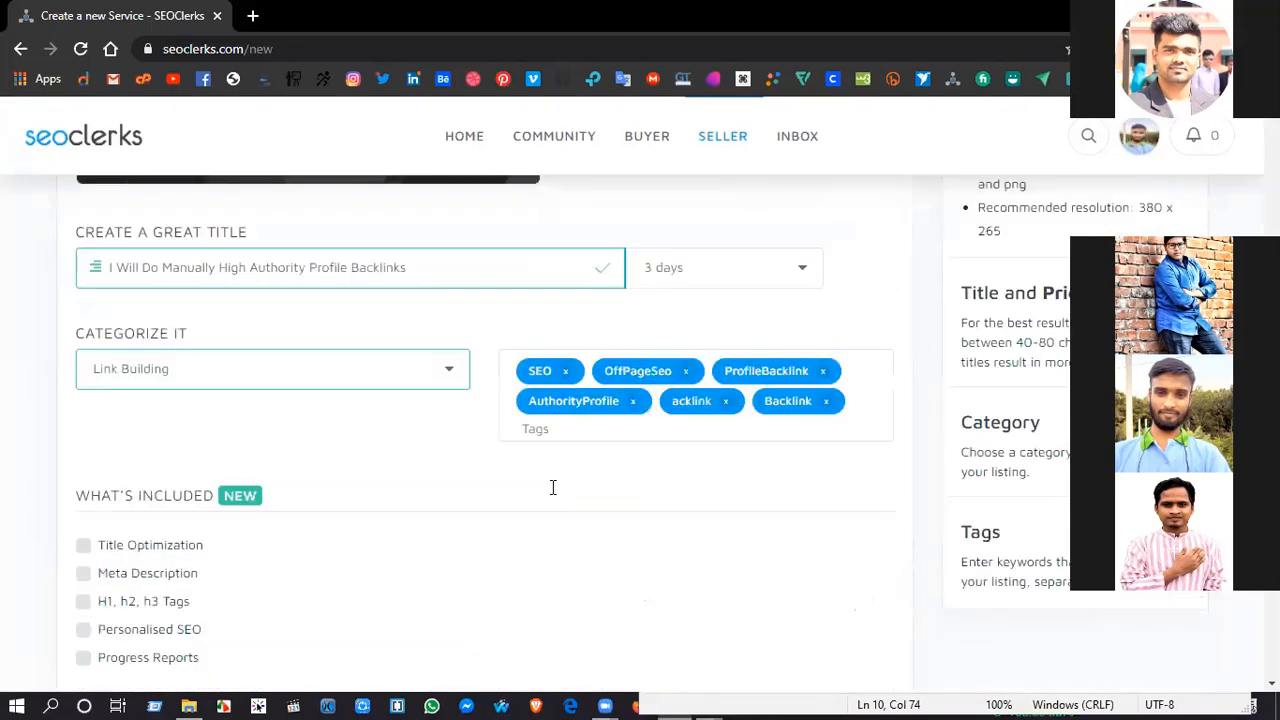
pyautogui.scroll(1, 143, 354)
pyautogui.scroll(-5, 157, 360)
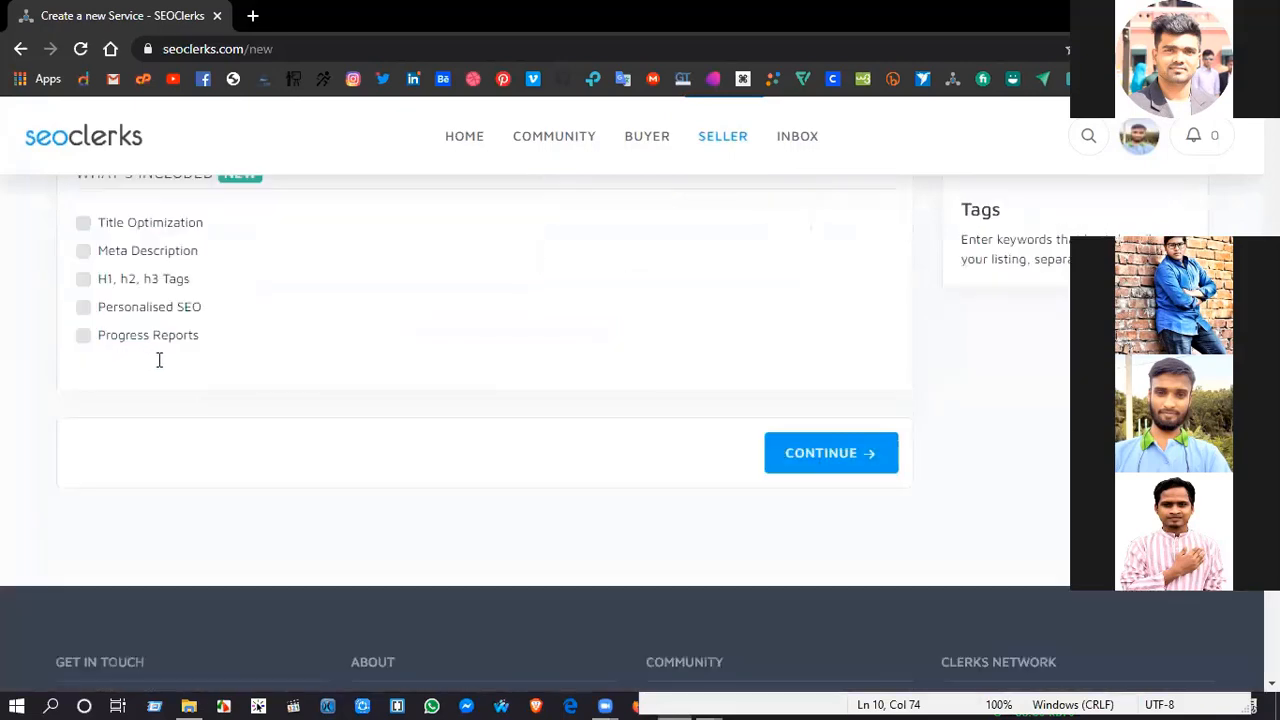
pyautogui.scroll(1, 160, 360)
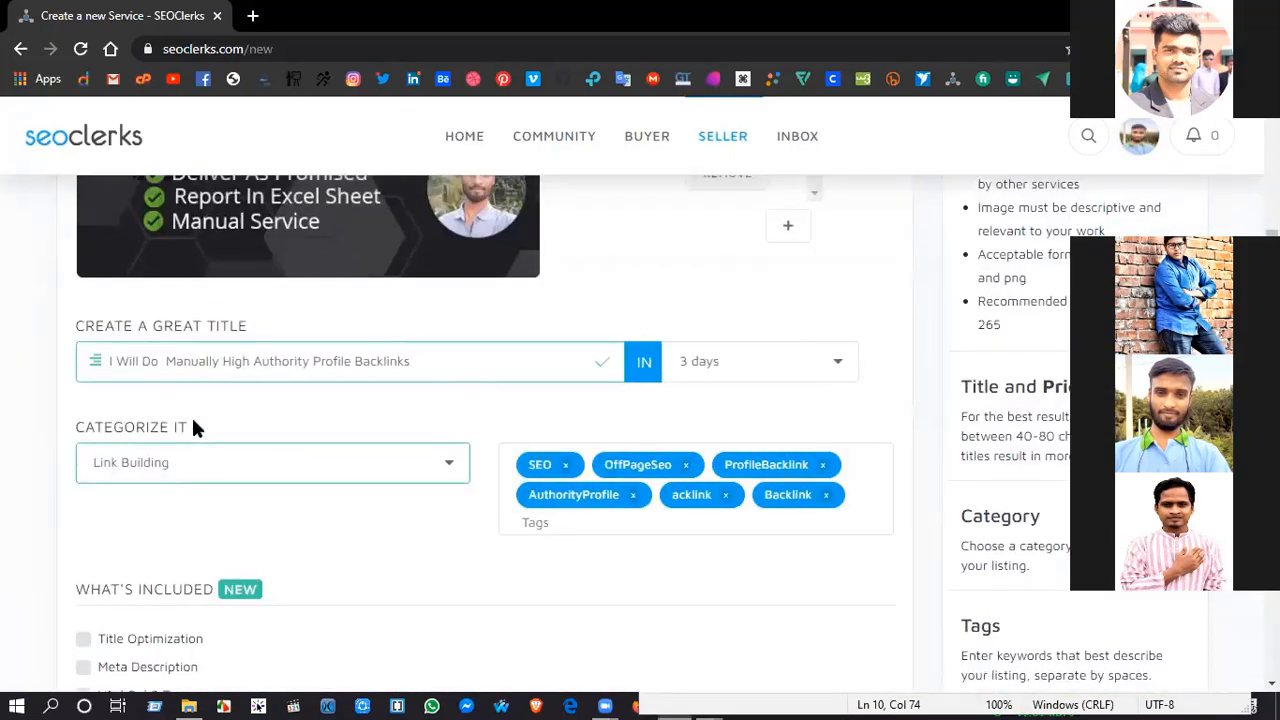
pyautogui.write('150')
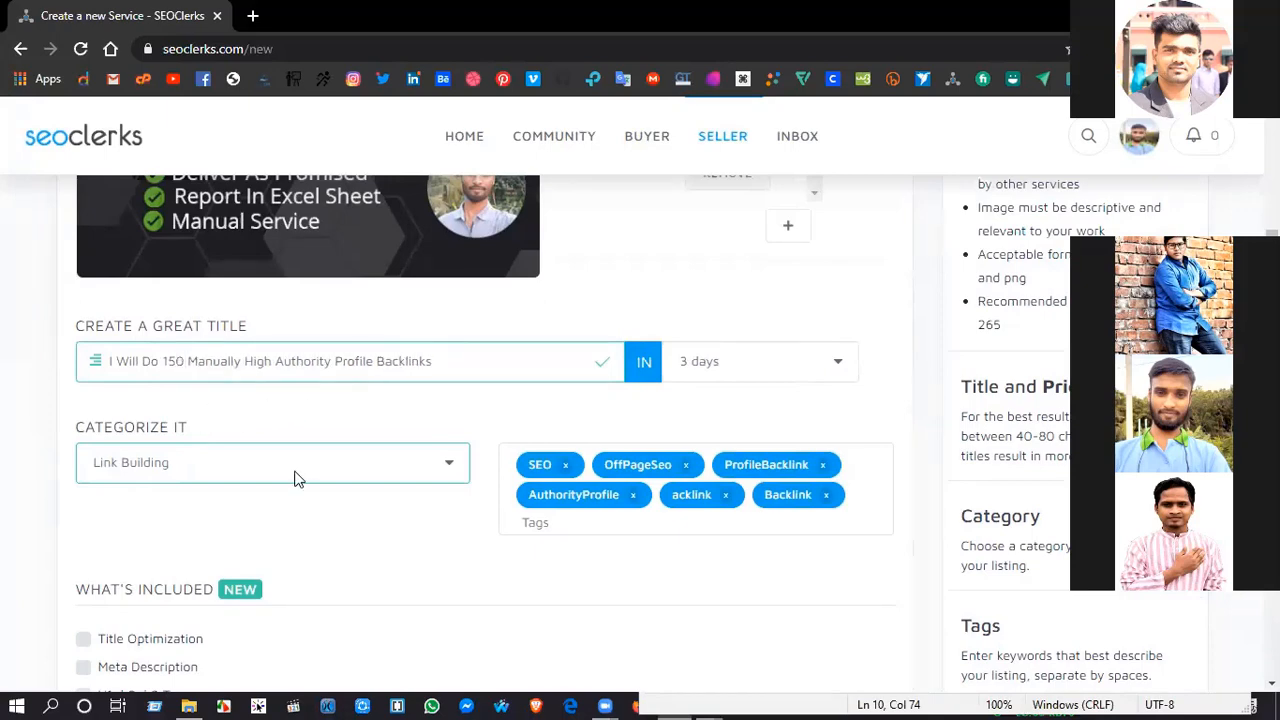
pyautogui.scroll(-3, 558, 422)
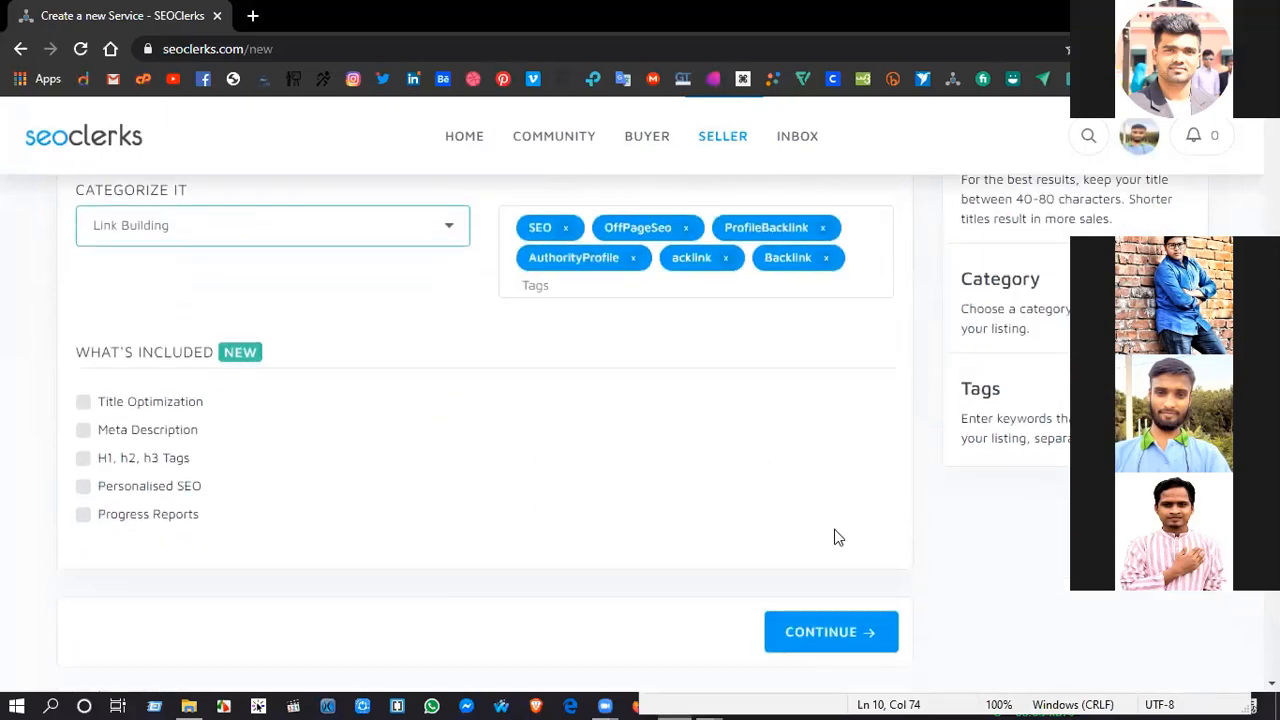
pyautogui.click(830, 588)
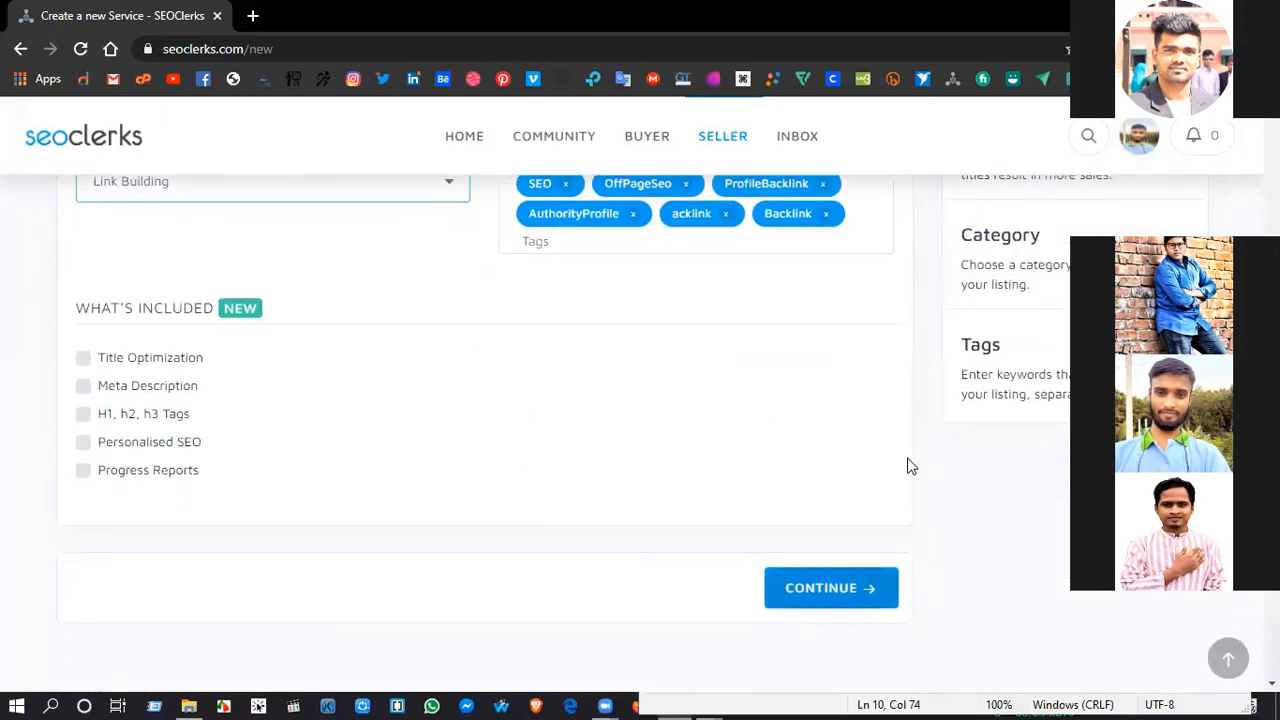
# Step: Review the optional extras, discount, recurring and affiliate settings in the pricing section, and continue to the content section
pyautogui.scroll(4, 926, 410)
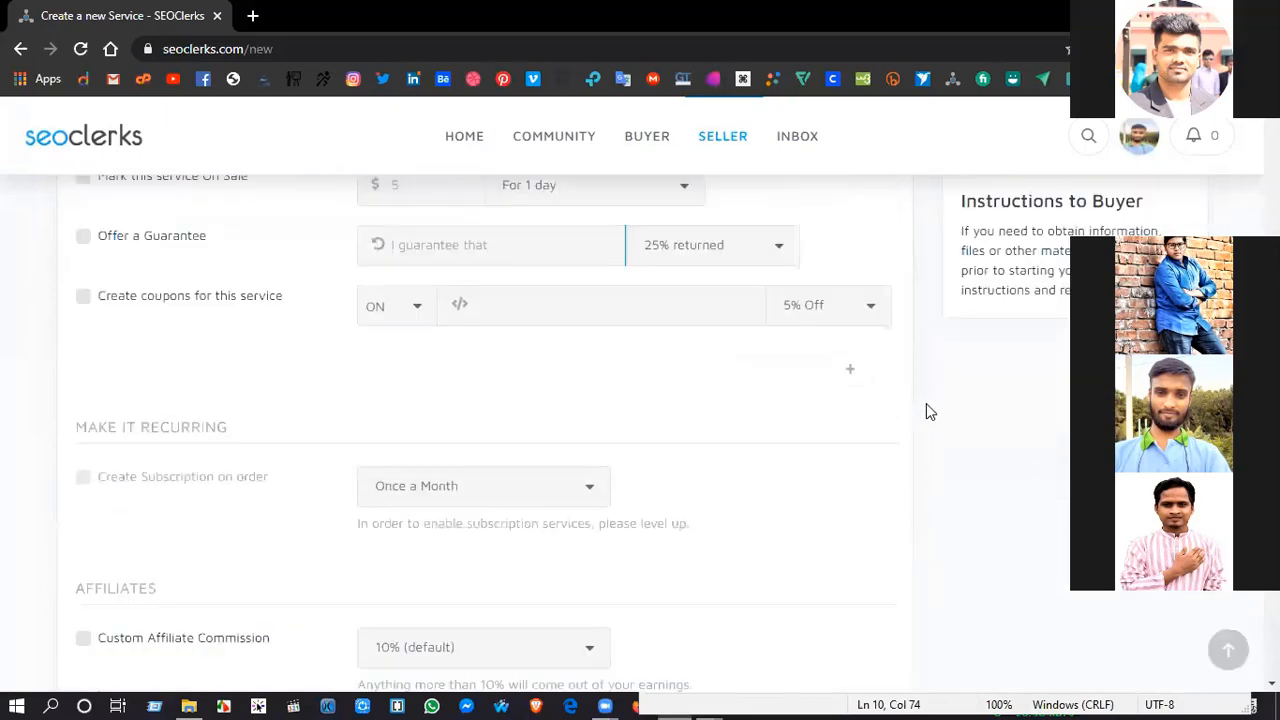
pyautogui.scroll(1, 926, 403)
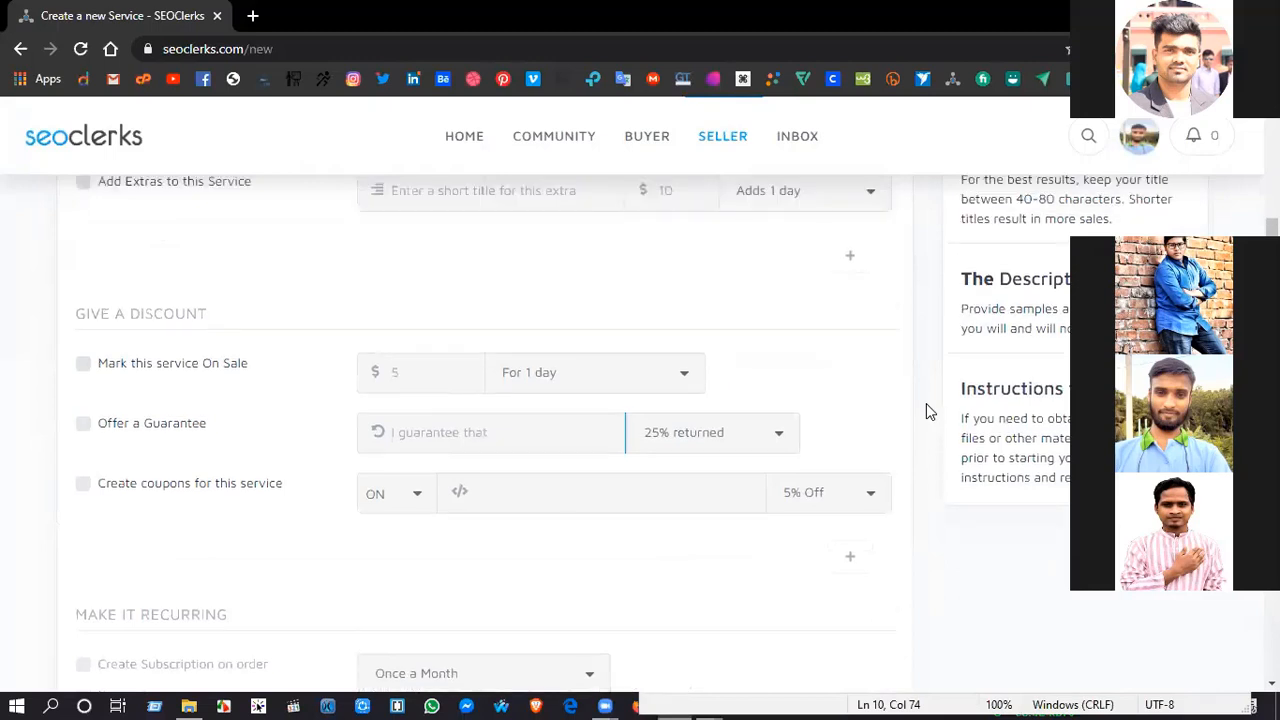
pyautogui.scroll(3, 414, 323)
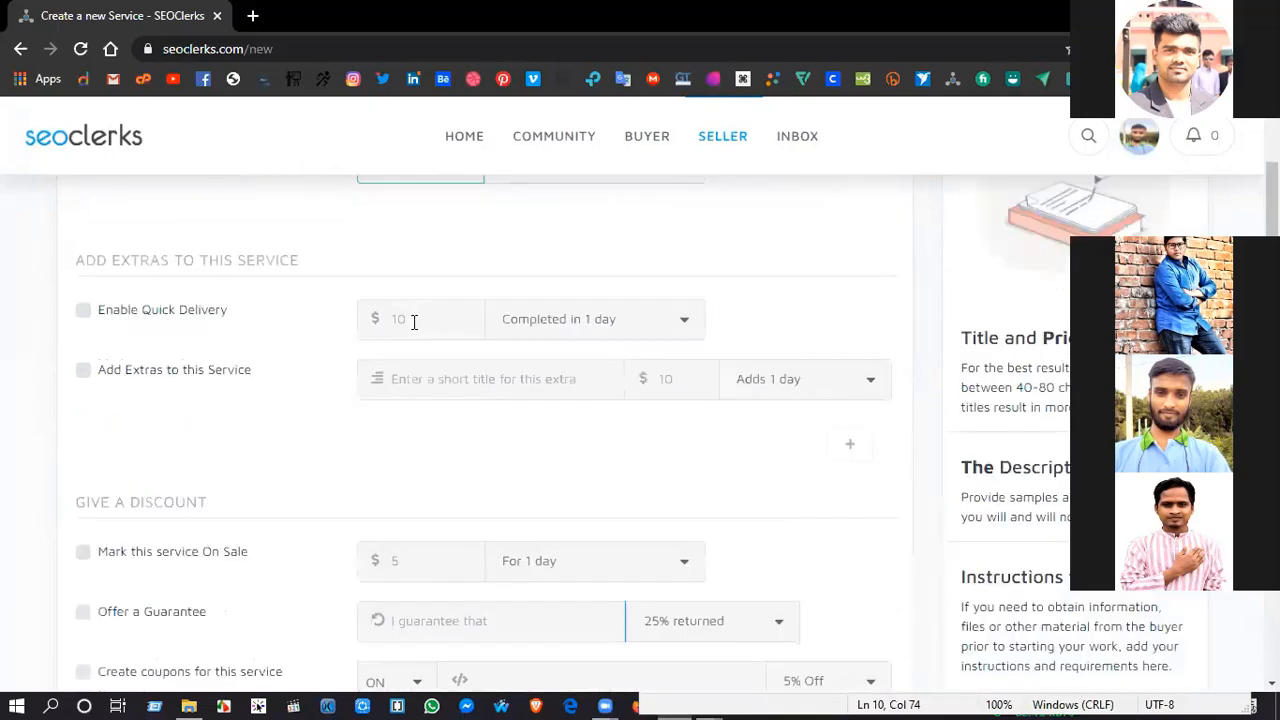
pyautogui.scroll(1, 380, 340)
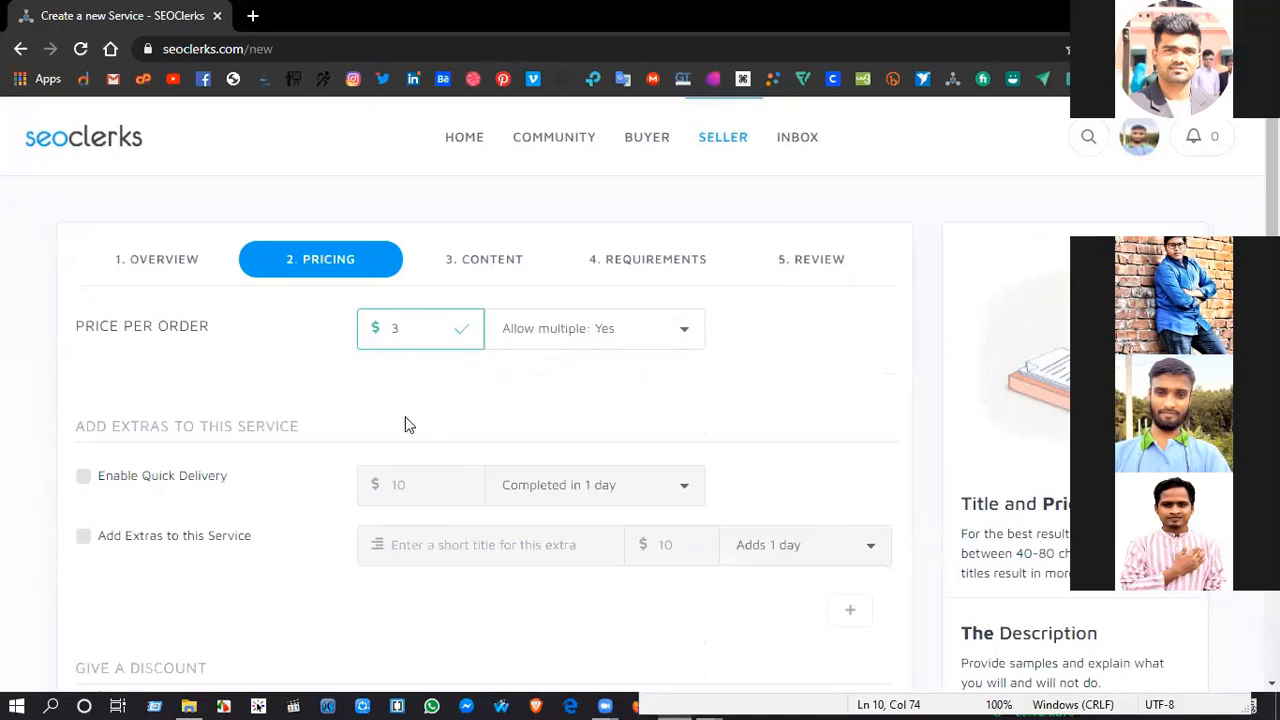
pyautogui.scroll(-1, 346, 409)
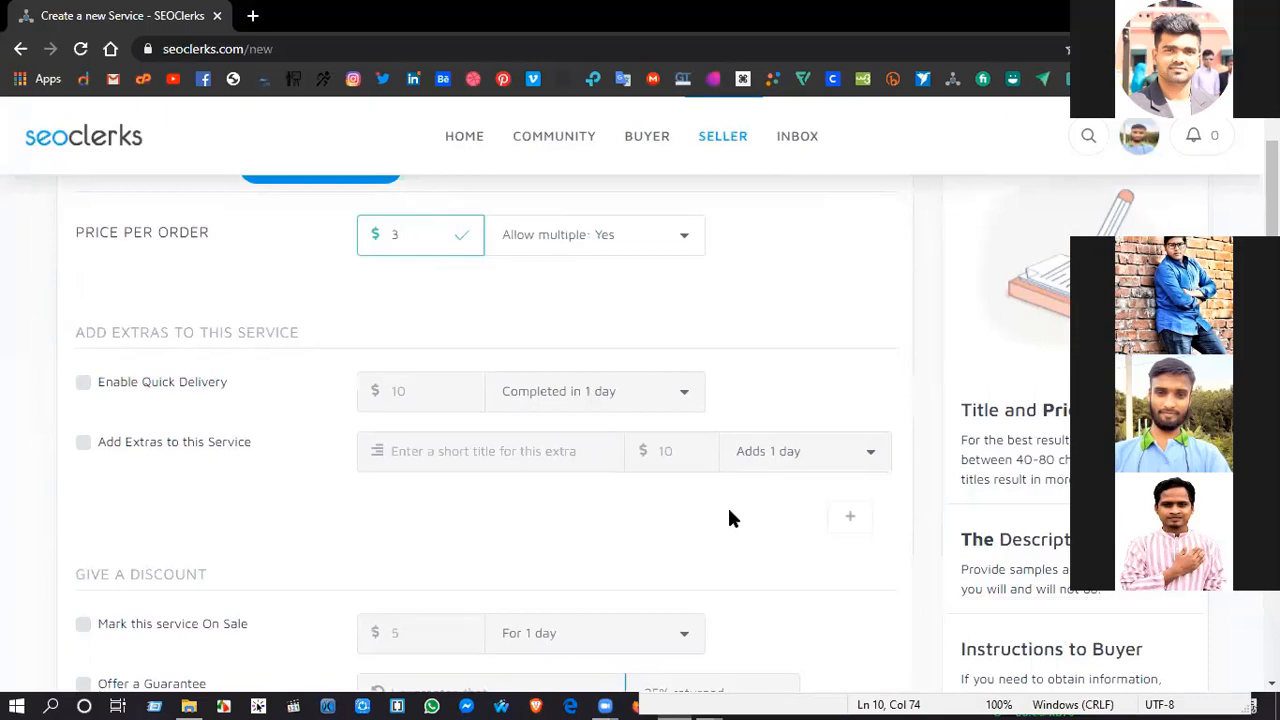
pyautogui.scroll(-3, 730, 517)
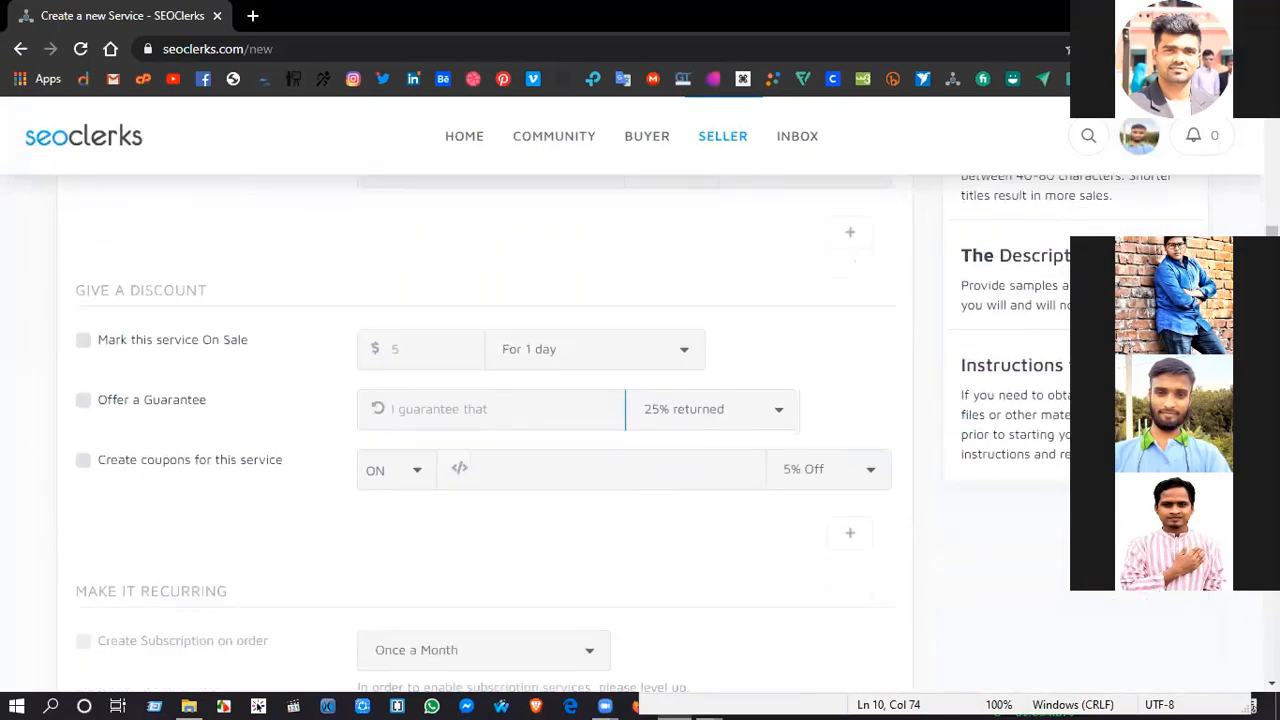
pyautogui.scroll(-1, 871, 474)
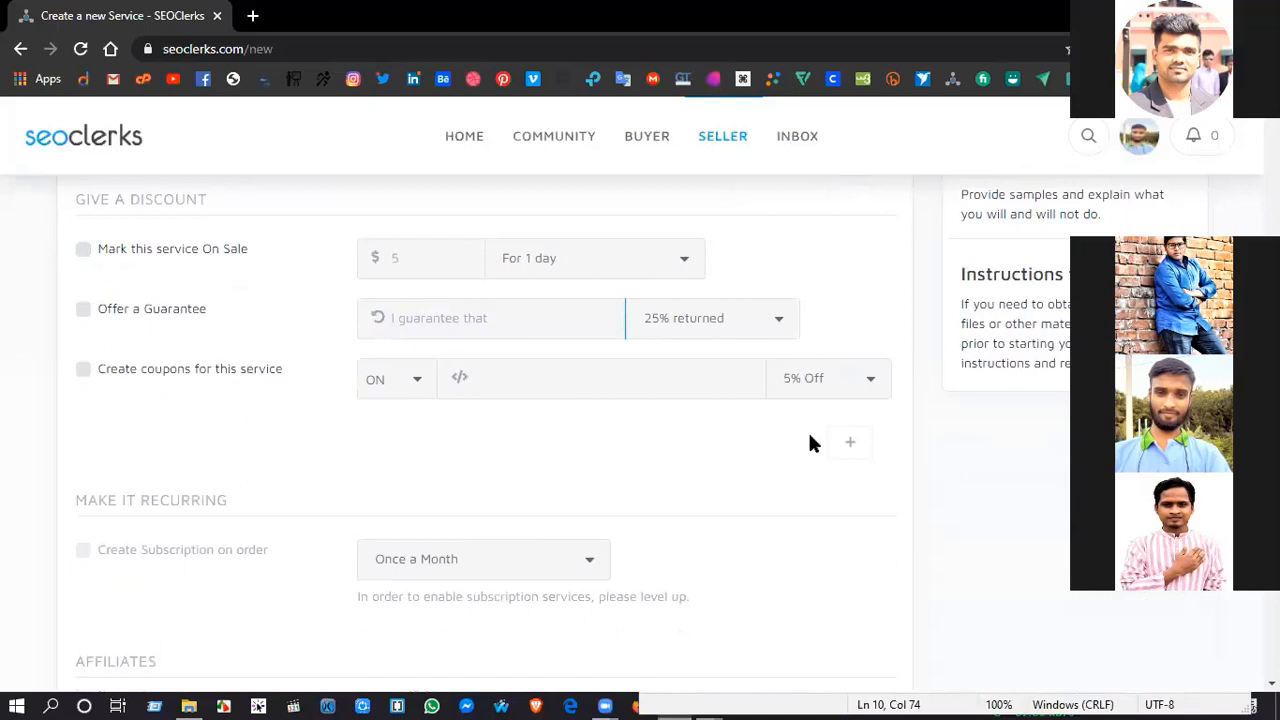
pyautogui.scroll(-2, 843, 517)
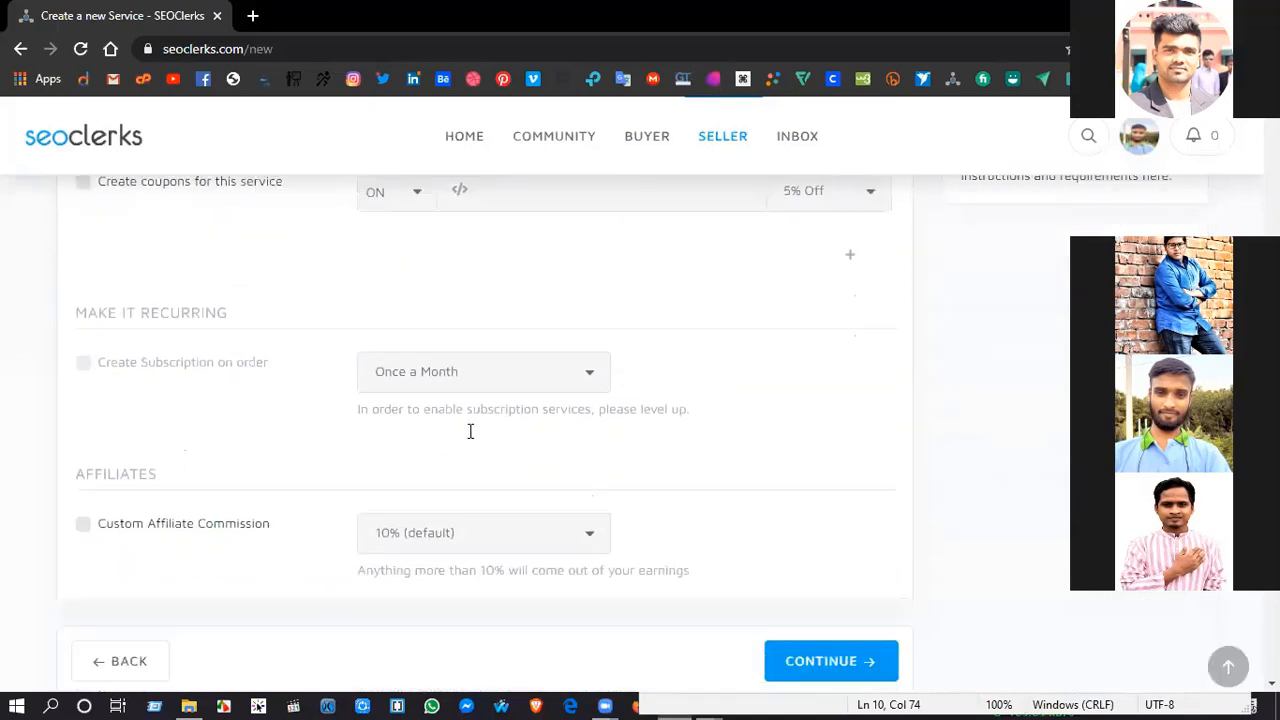
pyautogui.scroll(-1, 470, 431)
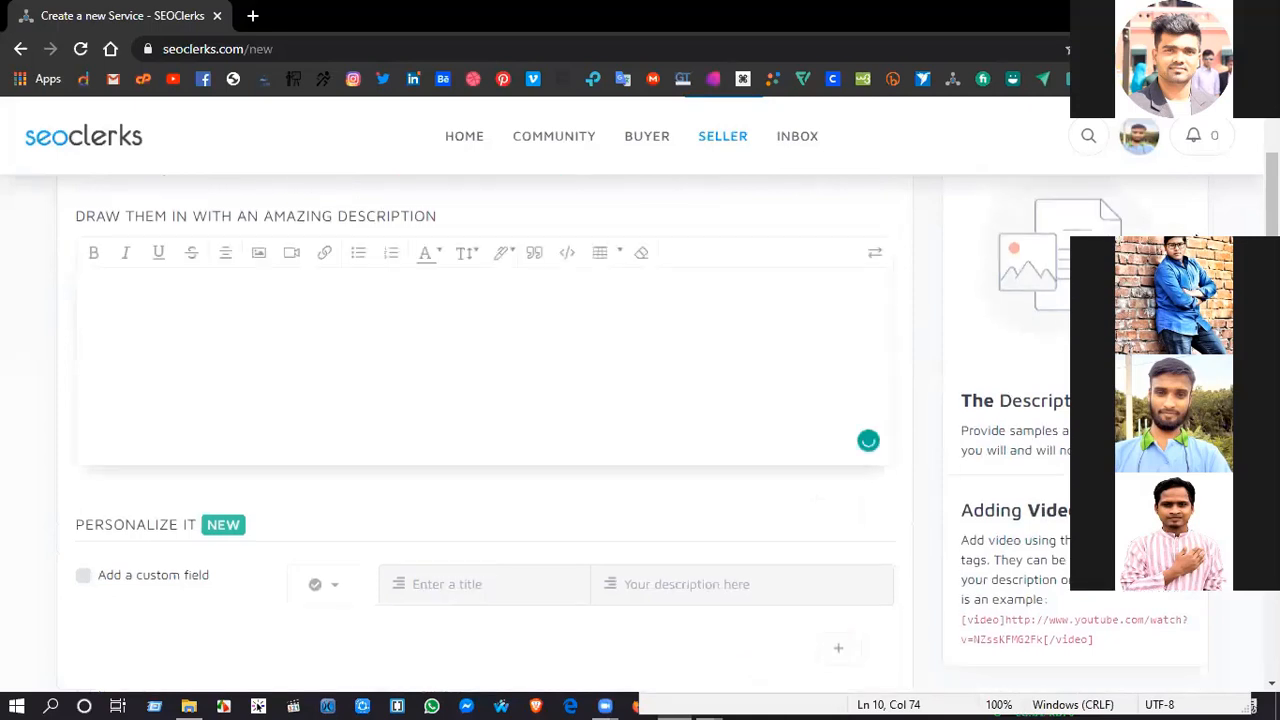
# Step: Copy the two introductory paragraphs from Final.txt in Notepad into the service description and remove the blank line between them
pyautogui.hotkey('alt', 'Tab')
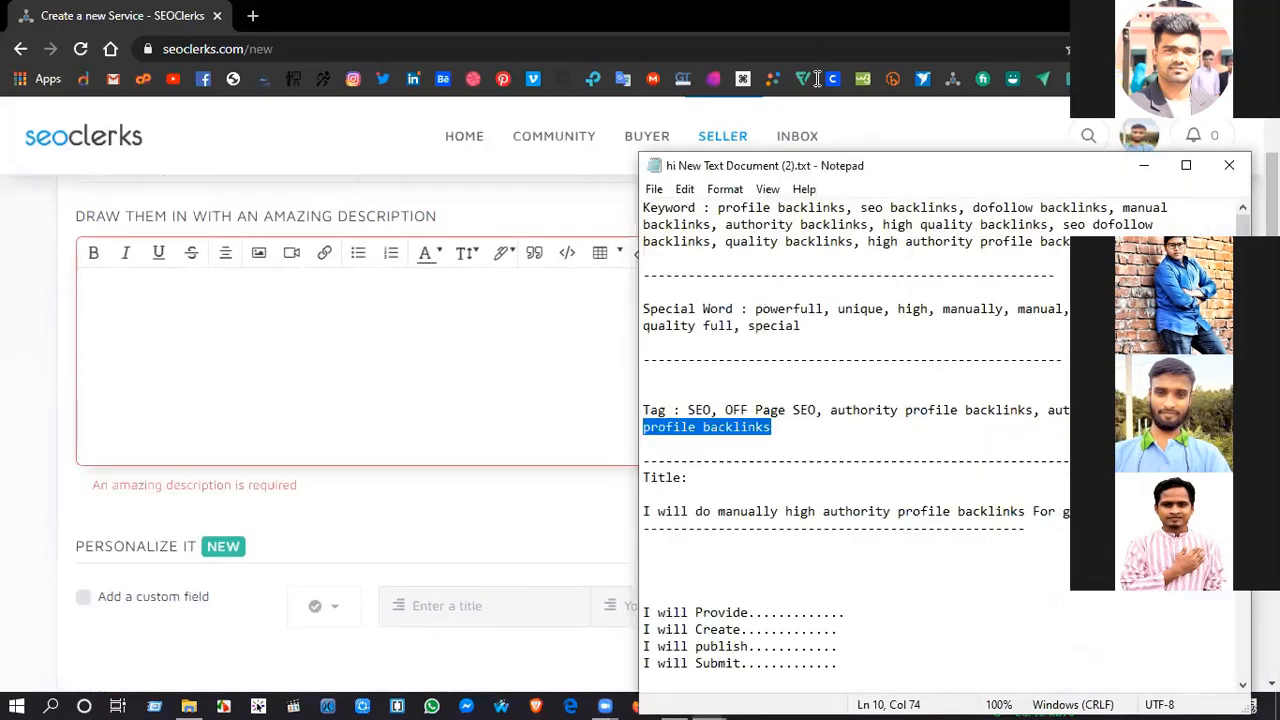
pyautogui.hotkey('alt', 'Tab')
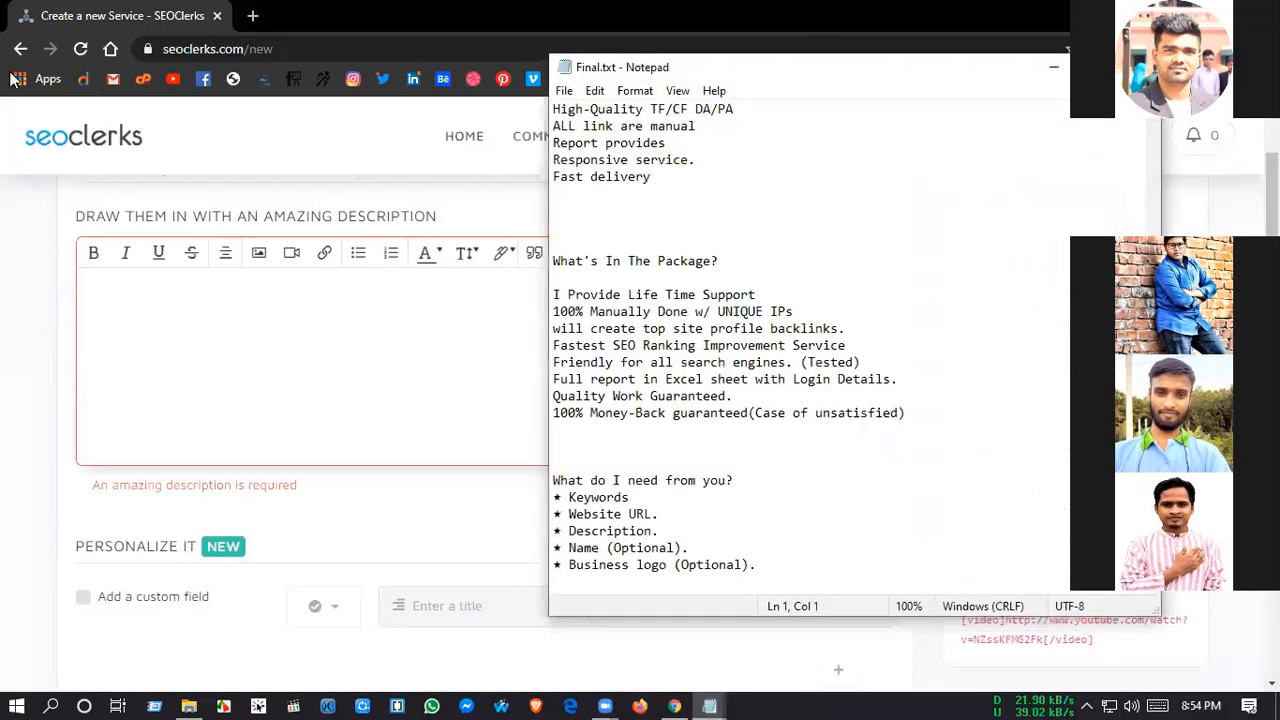
pyautogui.scroll(7, 825, 505)
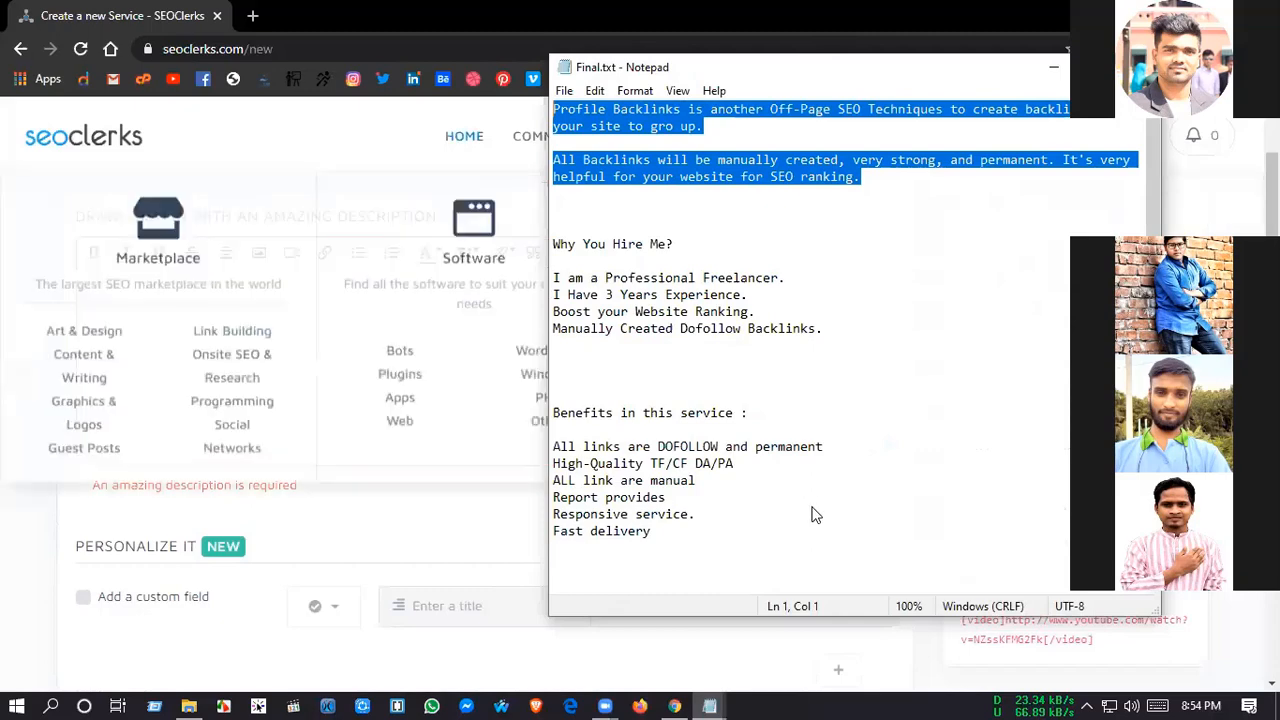
pyautogui.click(225, 332)
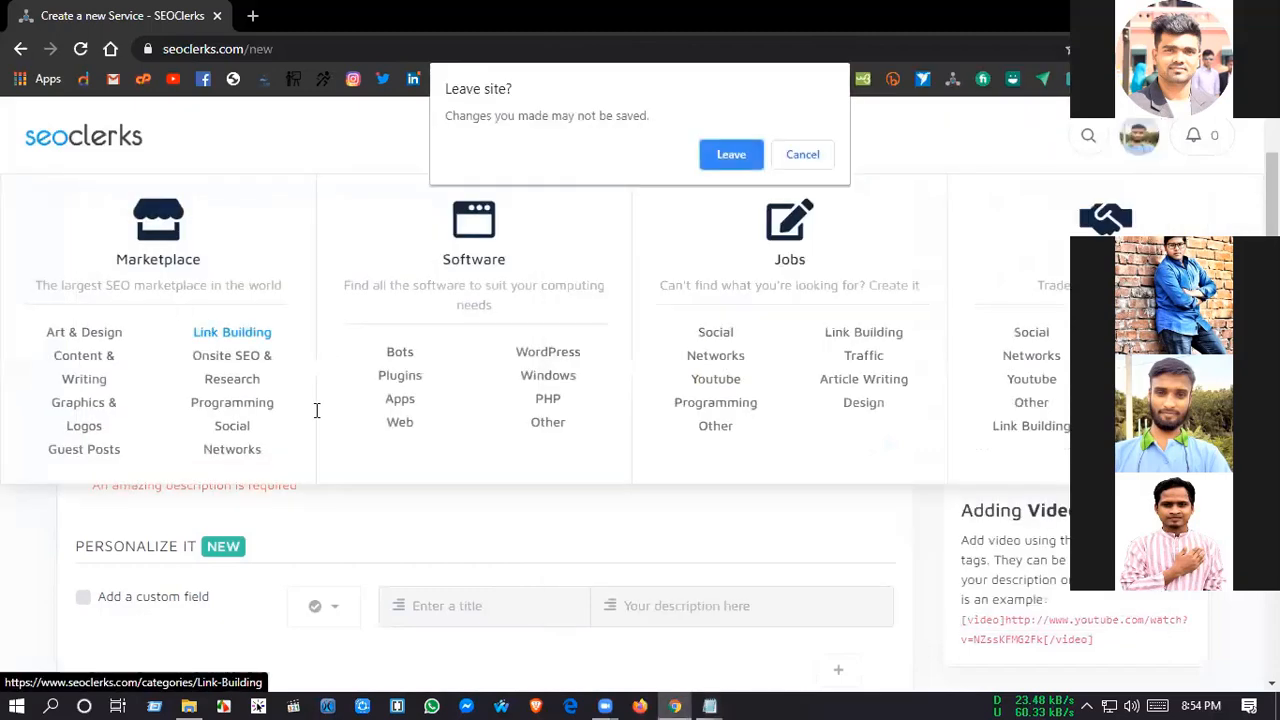
pyautogui.press('Escape')
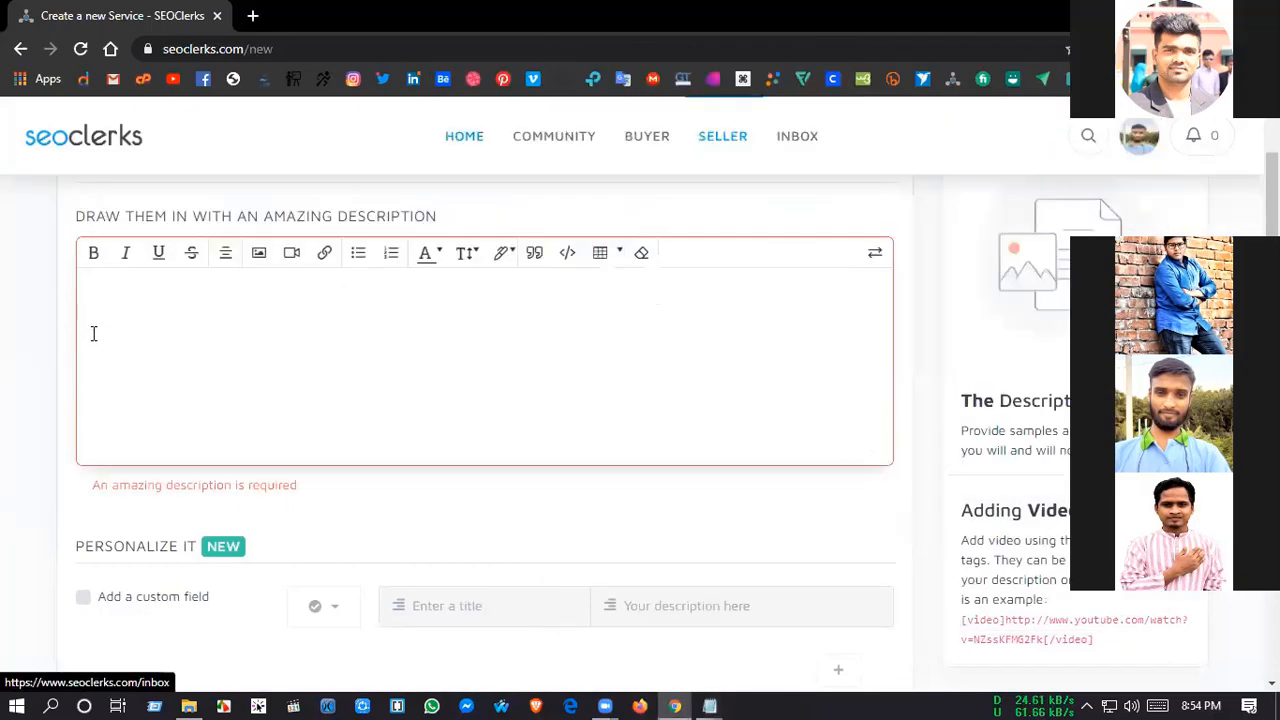
pyautogui.click(91, 353)
pyautogui.write("Profile Backlinks is another Off-Page SEO Techniques to create backlinks for your site to gro up.  All Backlinks will be manually created, very strong, and permanent. It's very helpful for your website for SEO ranking.")
pyautogui.scroll(-1, 130, 345)
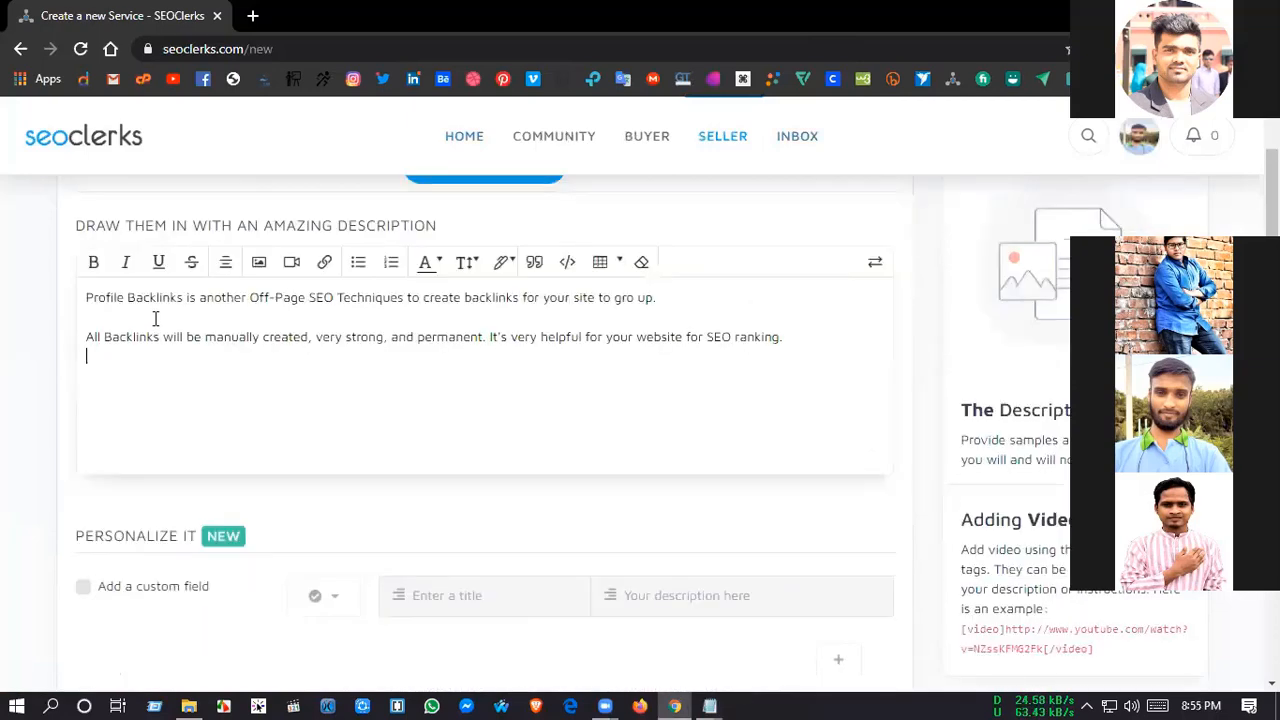
pyautogui.press('Up')
pyautogui.press('BackSpace')
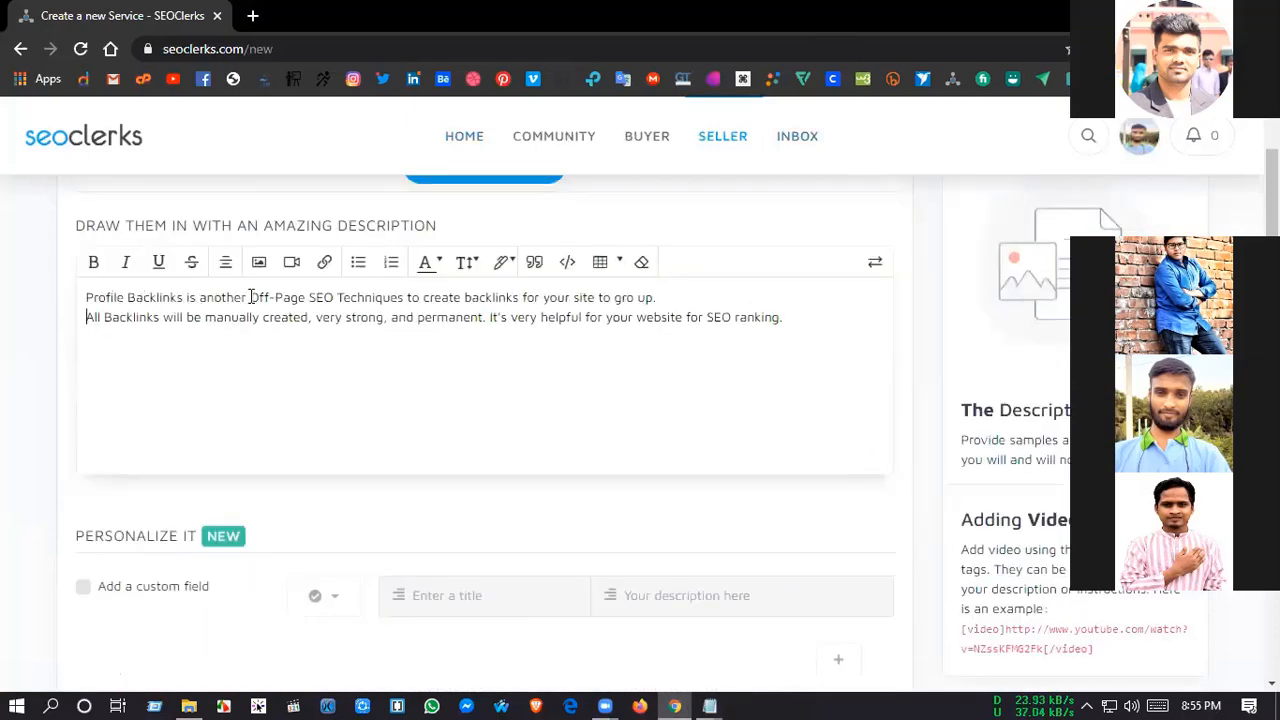
# Step: Make "Off-Page SEO" and "your site to gro up" bold in the description's first sentence
pyautogui.moveTo(250, 297); pyautogui.dragTo(336, 297)
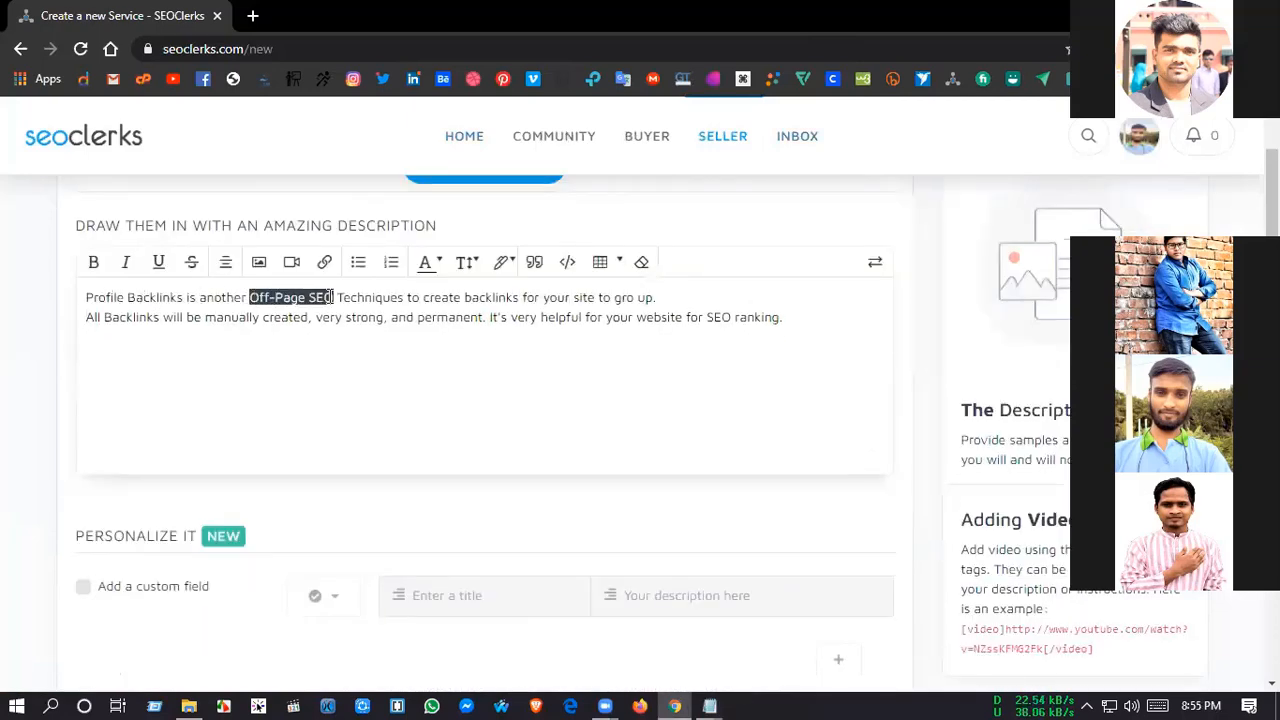
pyautogui.click(94, 266)
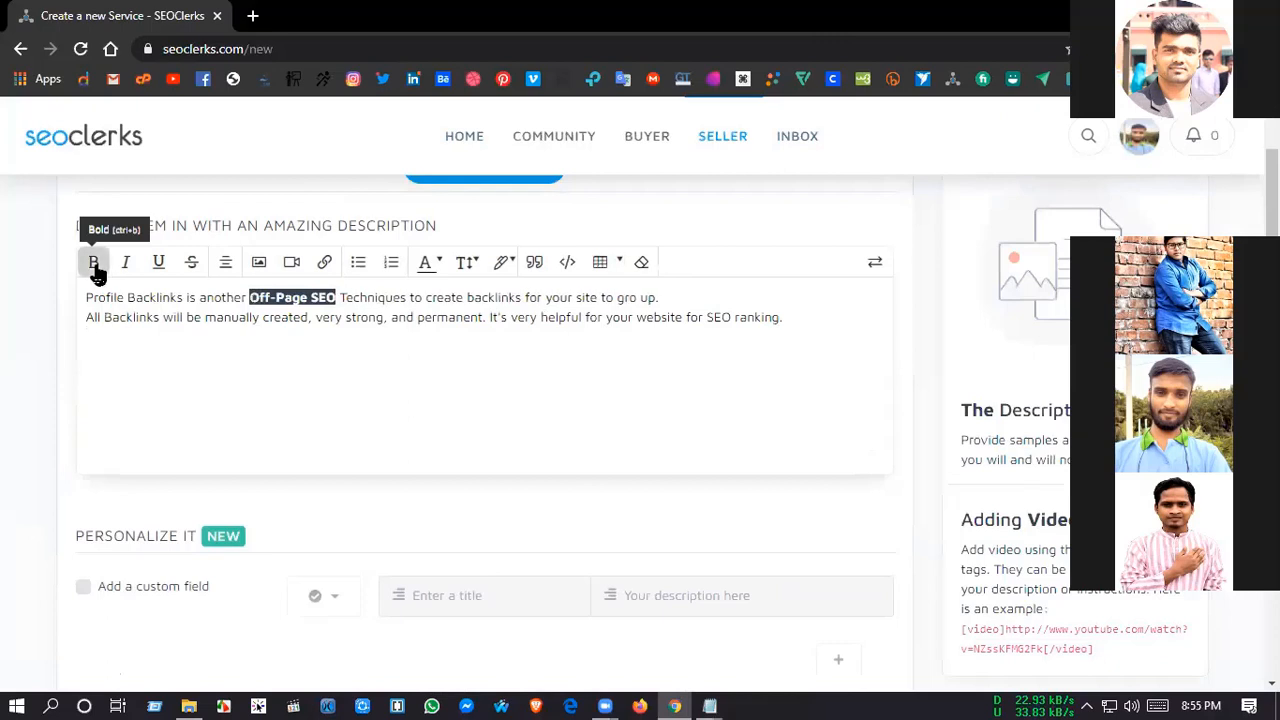
pyautogui.click(548, 297)
pyautogui.moveTo(548, 297); pyautogui.dragTo(655, 297)
pyautogui.click(94, 263)
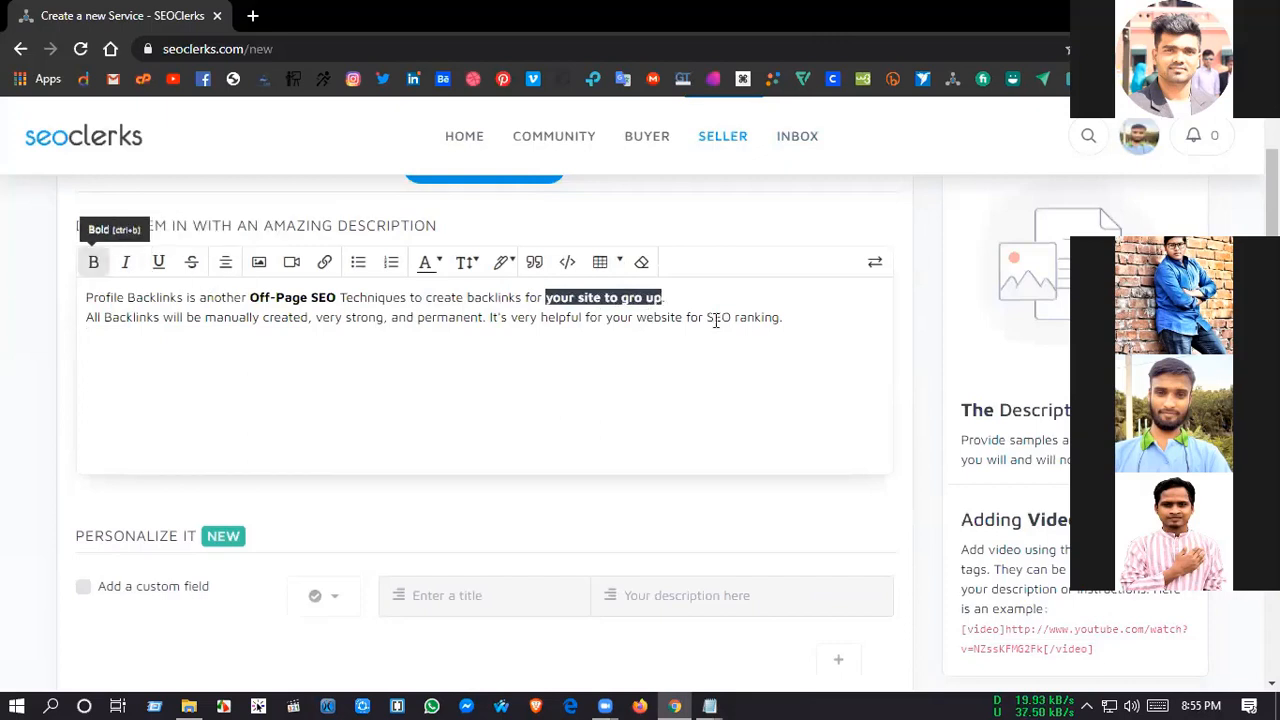
# Step: Correct "gro" to "grow" in the first sentence of the service description
pyautogui.click(645, 299)
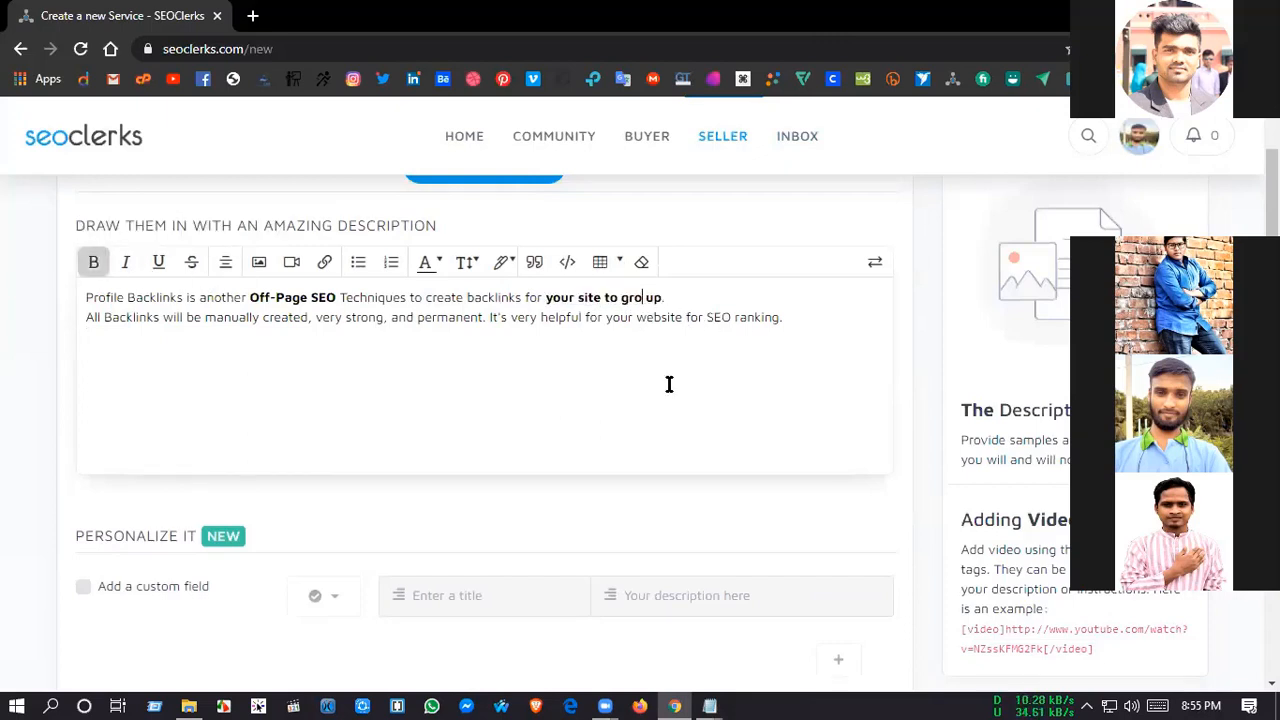
pyautogui.write('w')
pyautogui.click(150, 382)
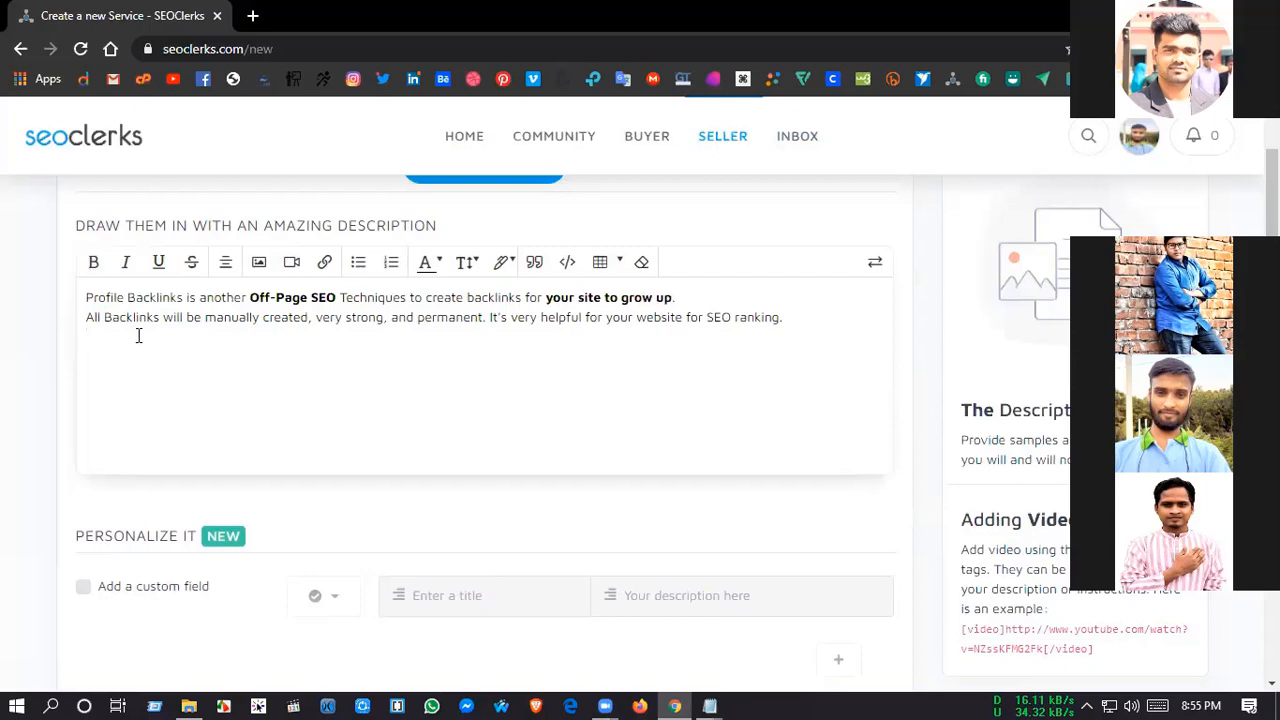
# Step: Make "manually created" and "very strong" bold in the description's second sentence
pyautogui.doubleClick(235, 316)
pyautogui.moveTo(289, 316); pyautogui.dragTo(305, 317)
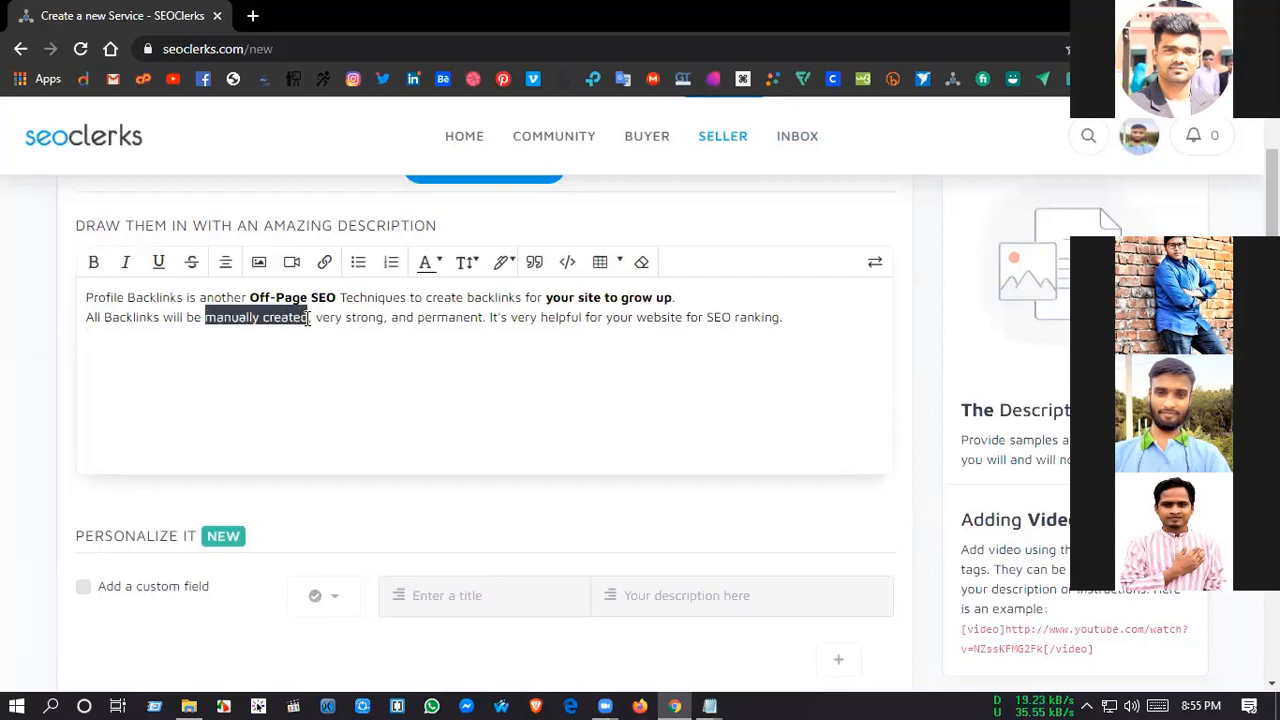
pyautogui.click(93, 262)
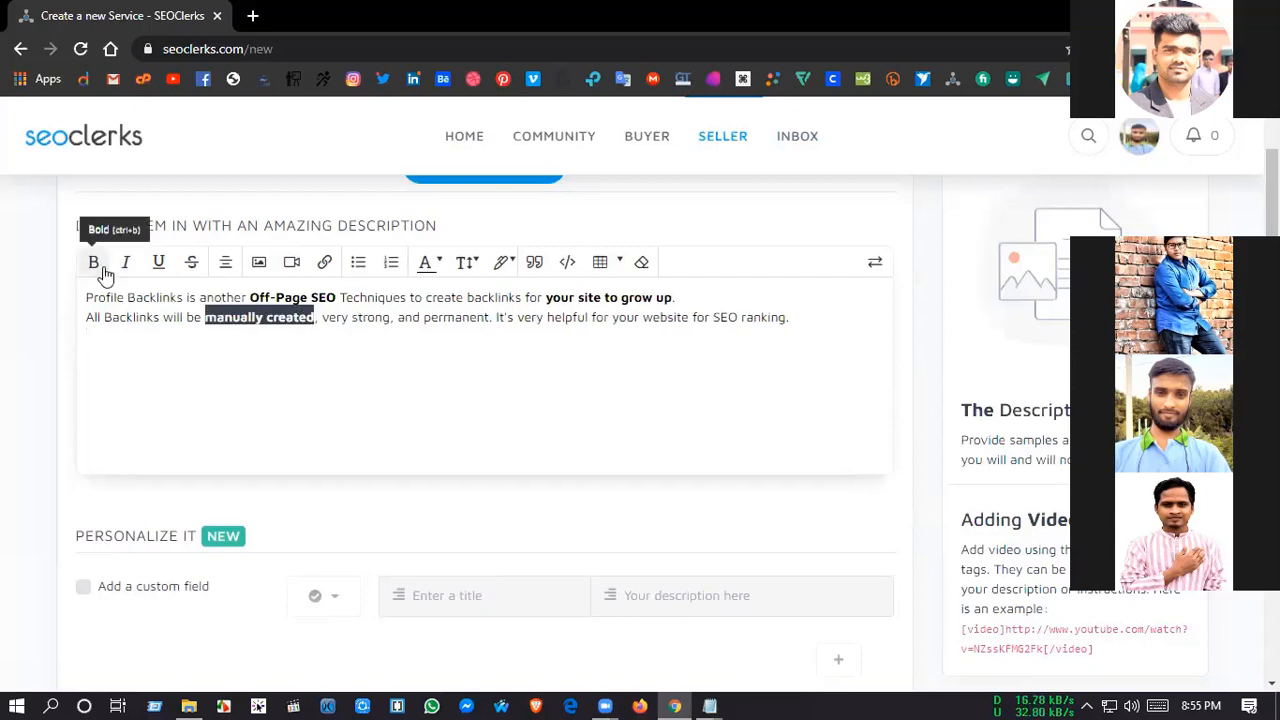
pyautogui.click(371, 337)
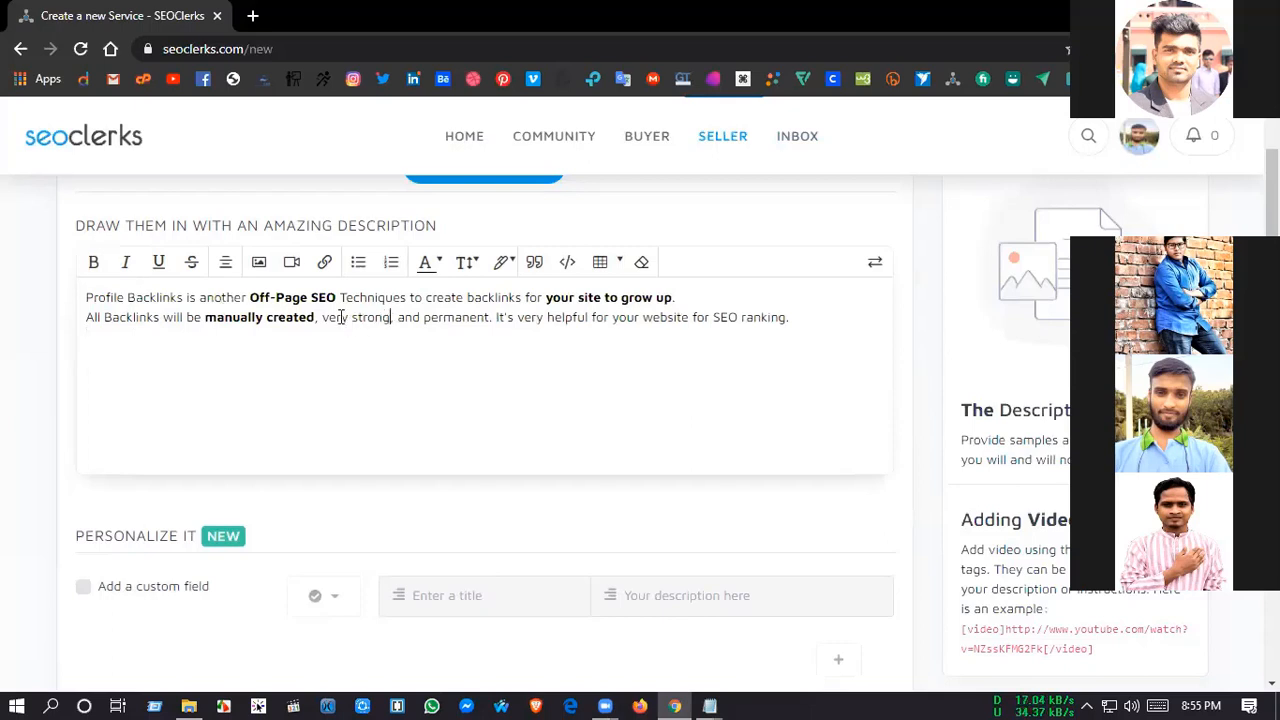
pyautogui.moveTo(390, 317); pyautogui.dragTo(321, 317)
pyautogui.click(93, 262)
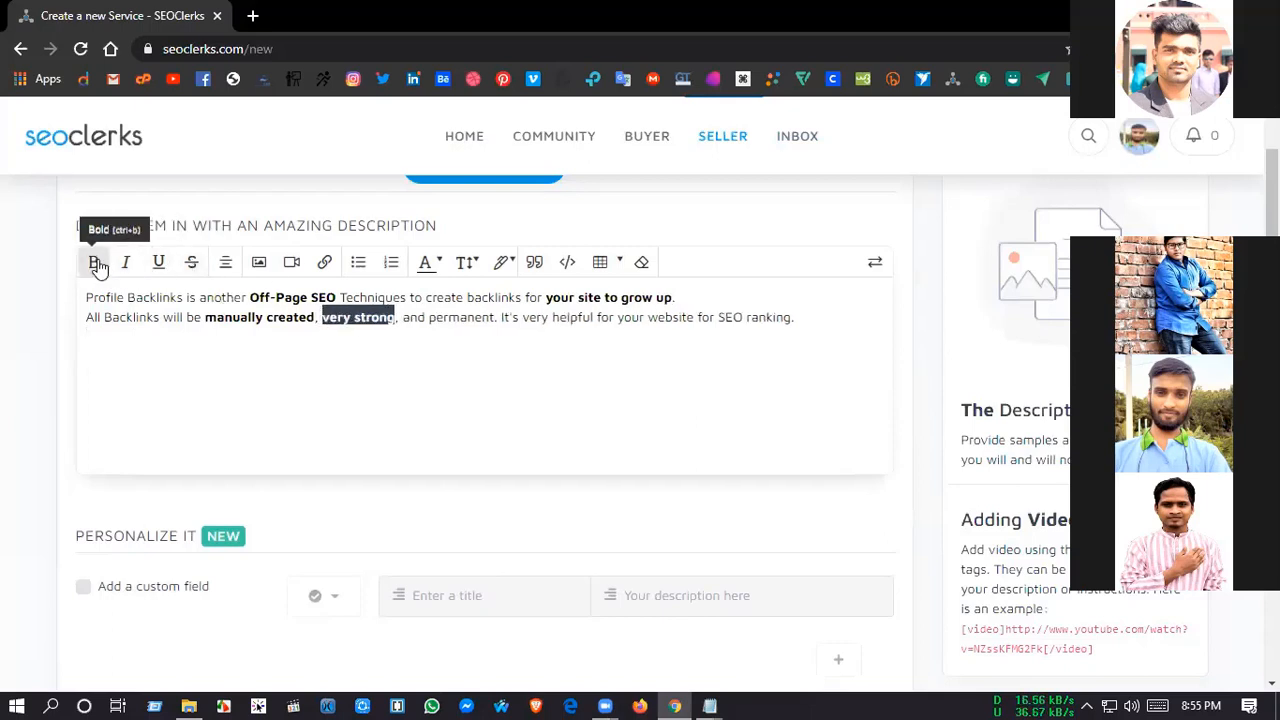
pyautogui.click(440, 336)
# Step: Make "permanent" and "SEO ranking" bold in the description's second line
pyautogui.moveTo(428, 317); pyautogui.dragTo(498, 318)
pyautogui.click(93, 262)
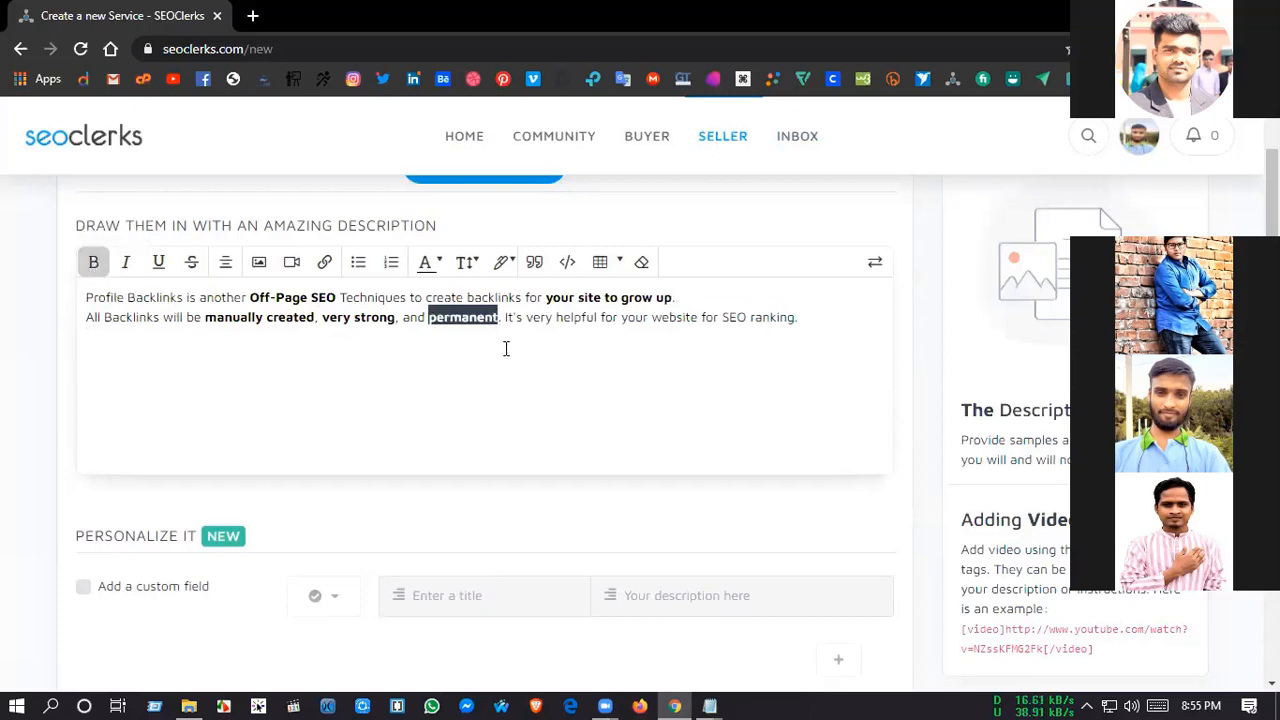
pyautogui.click(506, 348)
pyautogui.moveTo(725, 320); pyautogui.dragTo(797, 320)
pyautogui.click(101, 270)
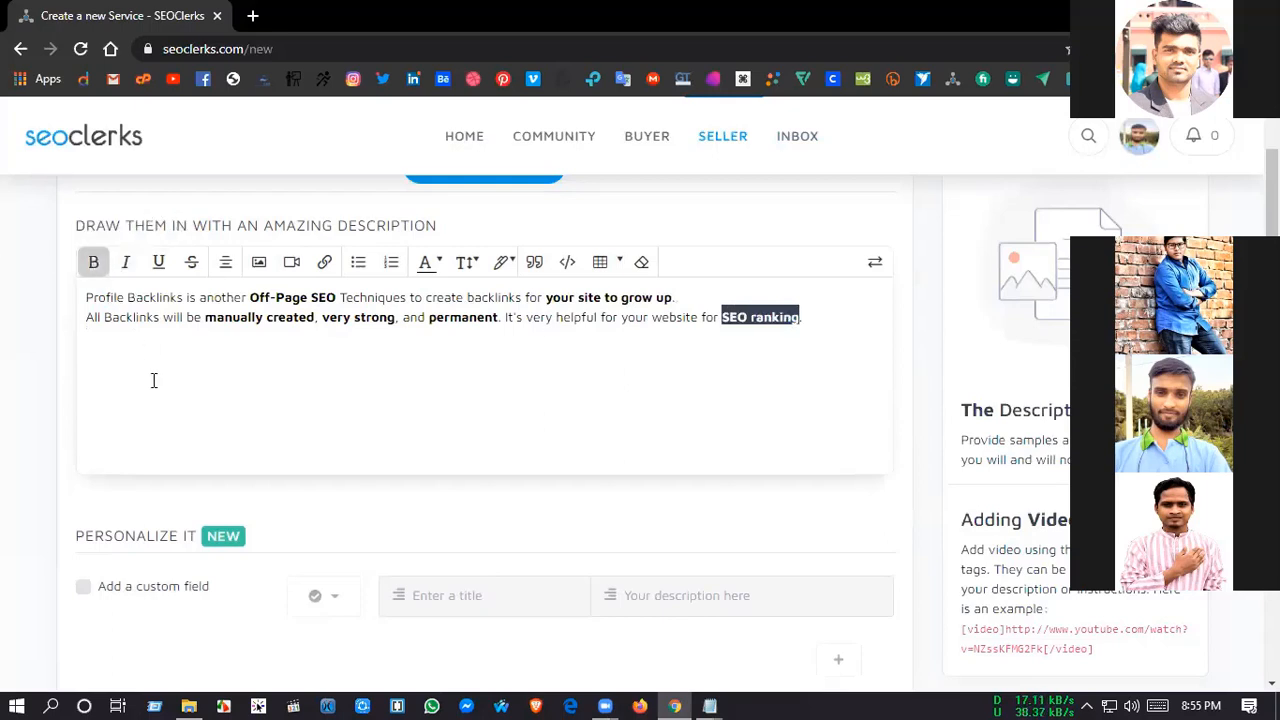
pyautogui.click(154, 377)
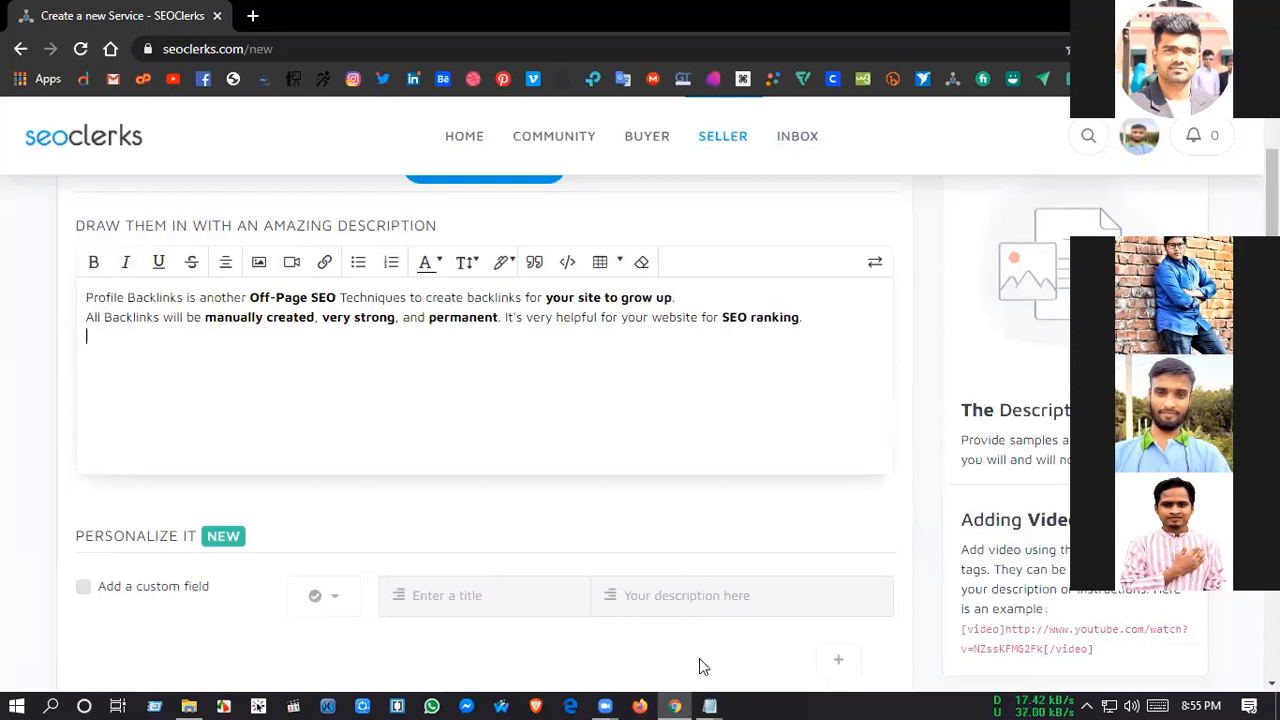
# Step: Copy the "Why You Hire Me?" heading and its four lines from Final.txt in Notepad into the description below the introduction
pyautogui.moveTo(709, 706)
pyautogui.click(733, 600)
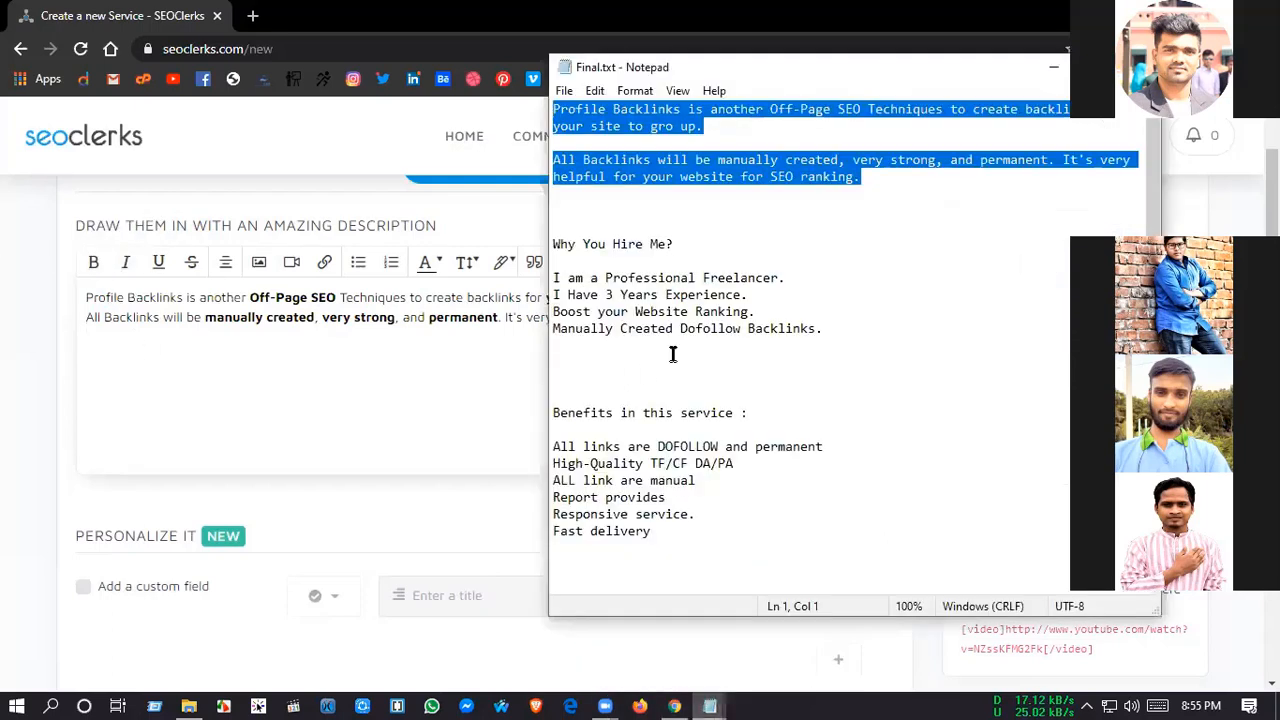
pyautogui.moveTo(673, 354); pyautogui.dragTo(532, 246)
pyautogui.hotkey('ctrl', 'c')
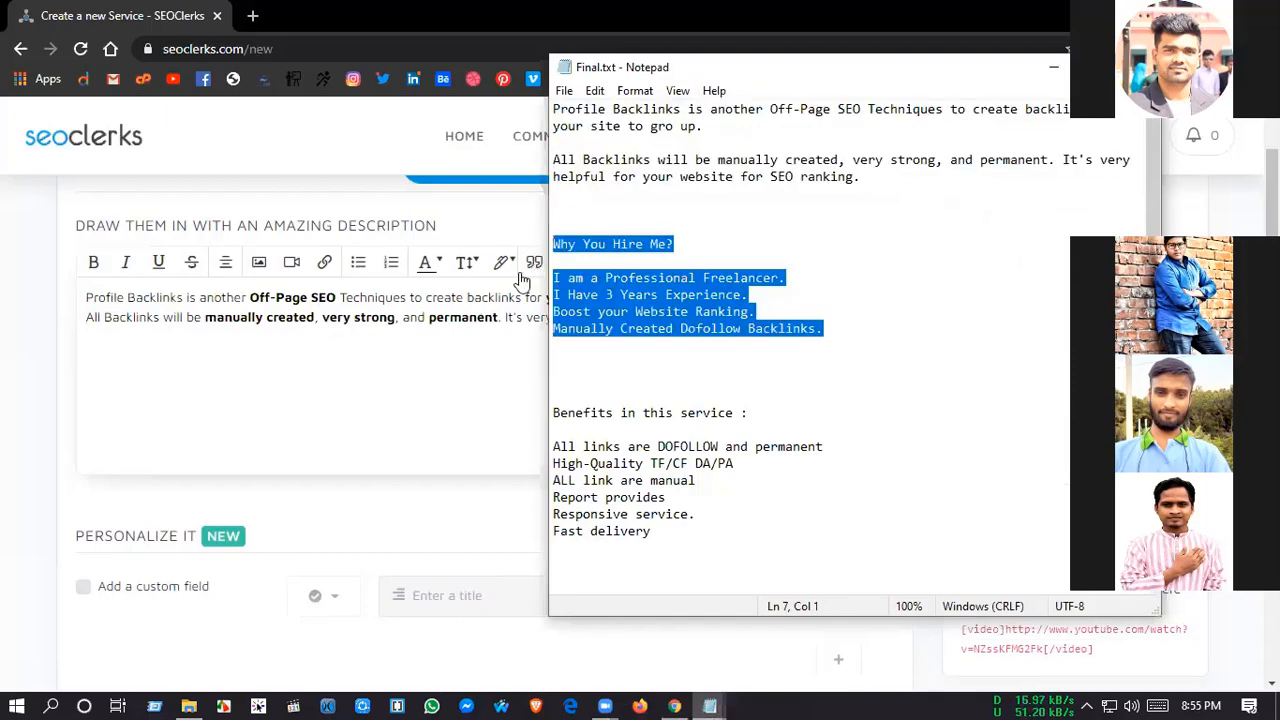
pyautogui.click(98, 343)
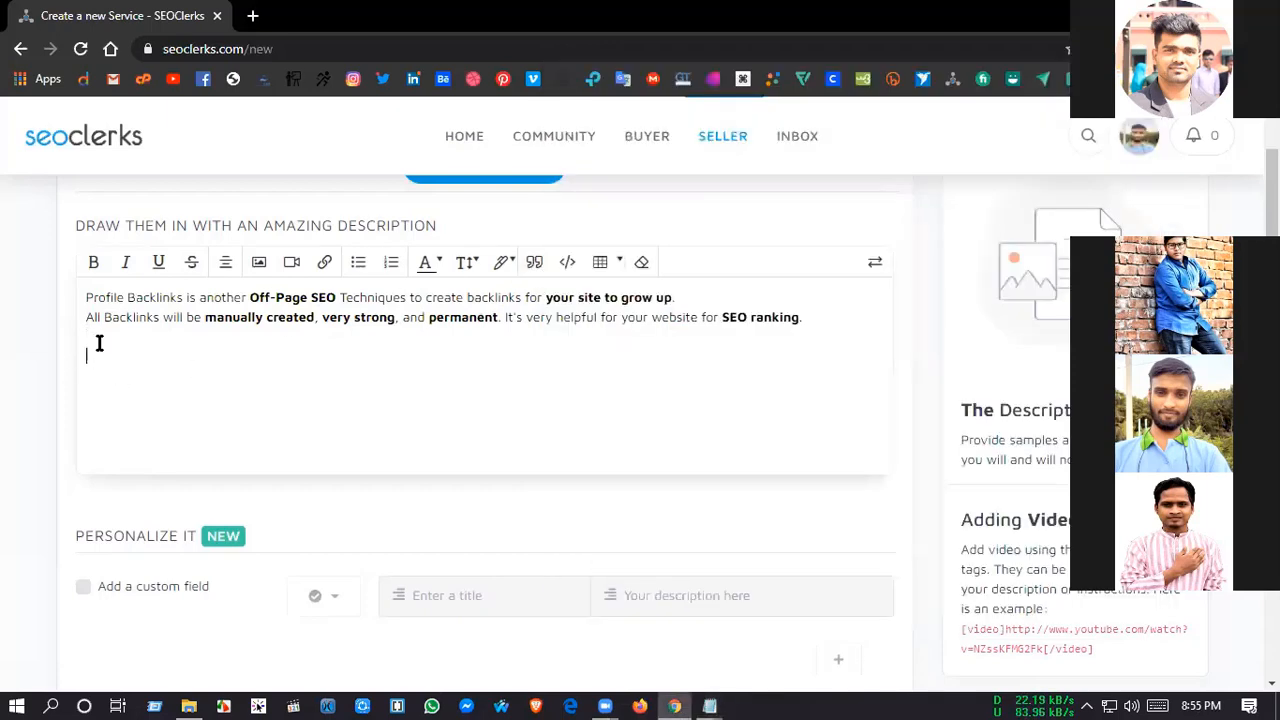
pyautogui.hotkey('ctrl', 'v')
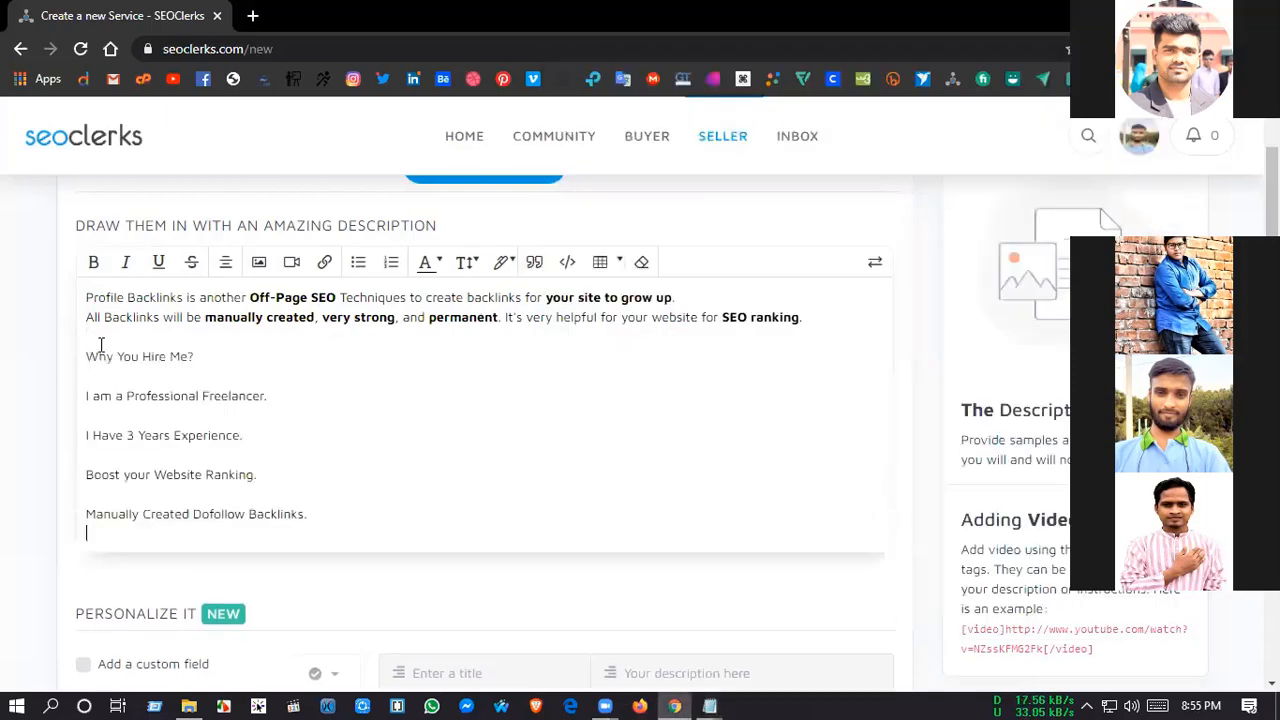
# Step: Remove the blank lines between the "Why You Hire Me?" heading and its four lines
pyautogui.click(85, 396)
pyautogui.press('BackSpace')
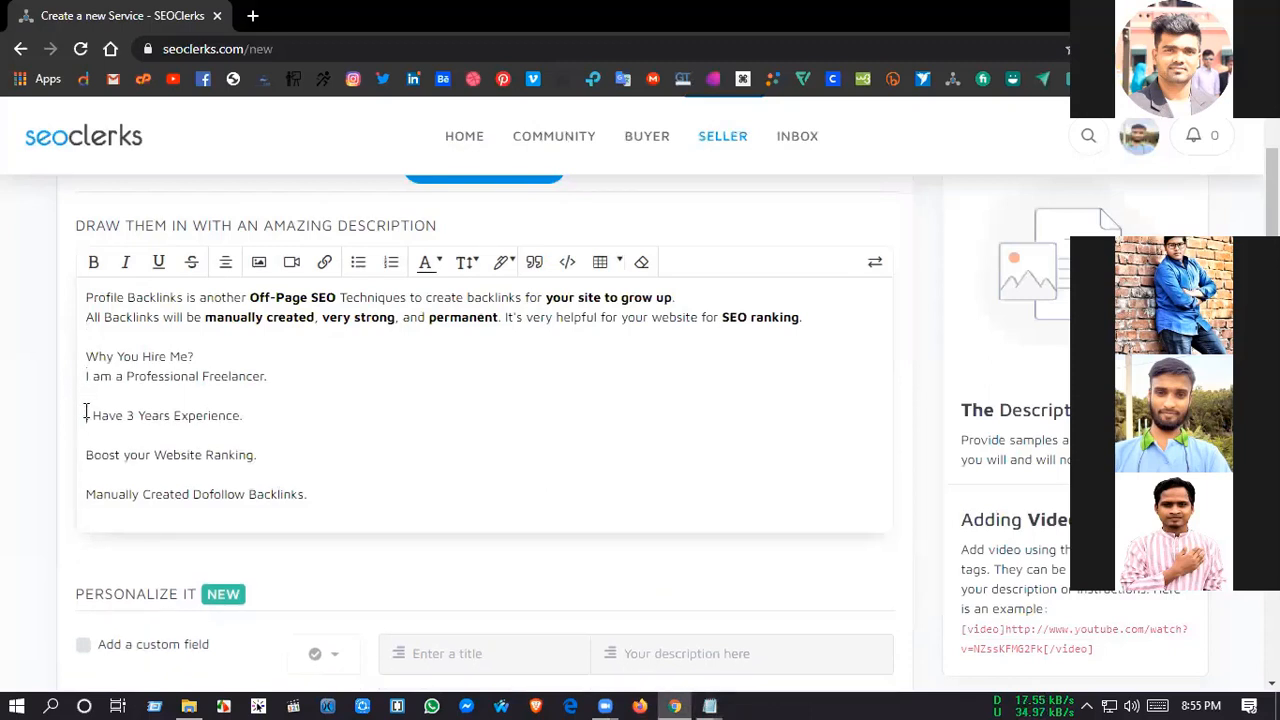
pyautogui.click(86, 415)
pyautogui.press('BackSpace')
pyautogui.click(87, 435)
pyautogui.press('BackSpace')
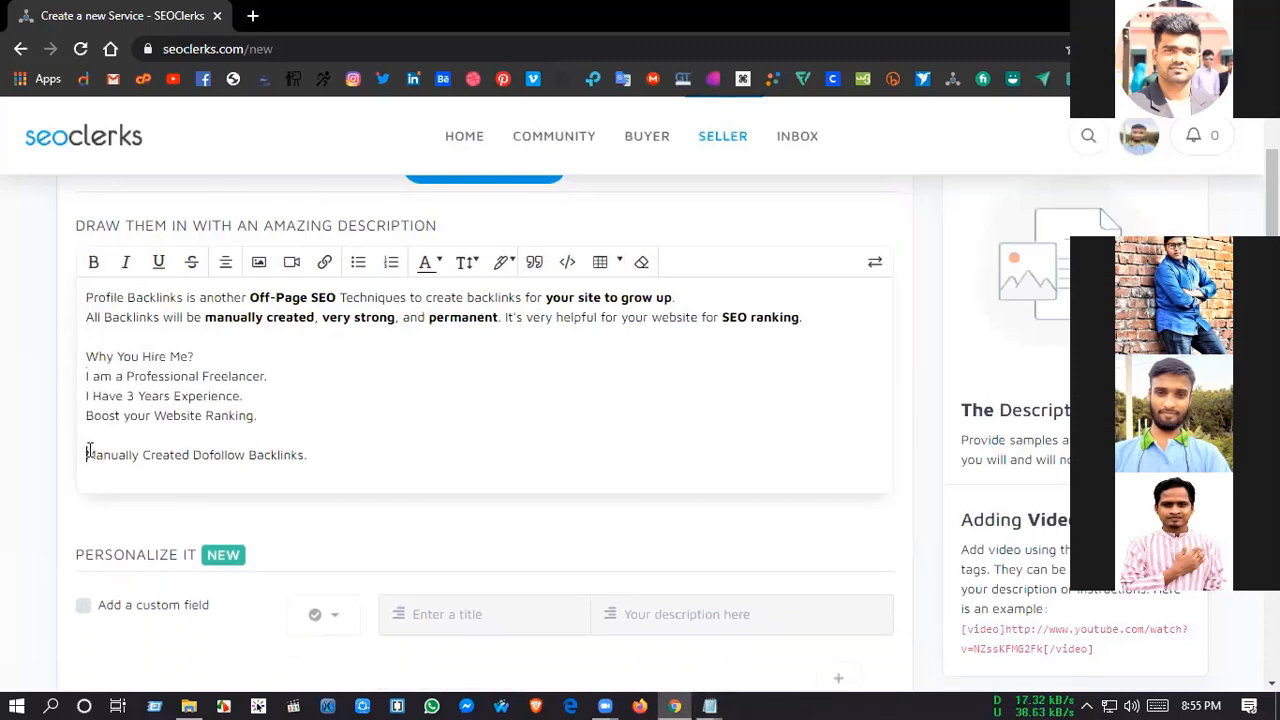
pyautogui.click(88, 454)
pyautogui.press('BackSpace')
# Step: Turn the four lines under "Why You Hire Me?" into a bulleted list and add a blank line above the heading
pyautogui.click(326, 438)
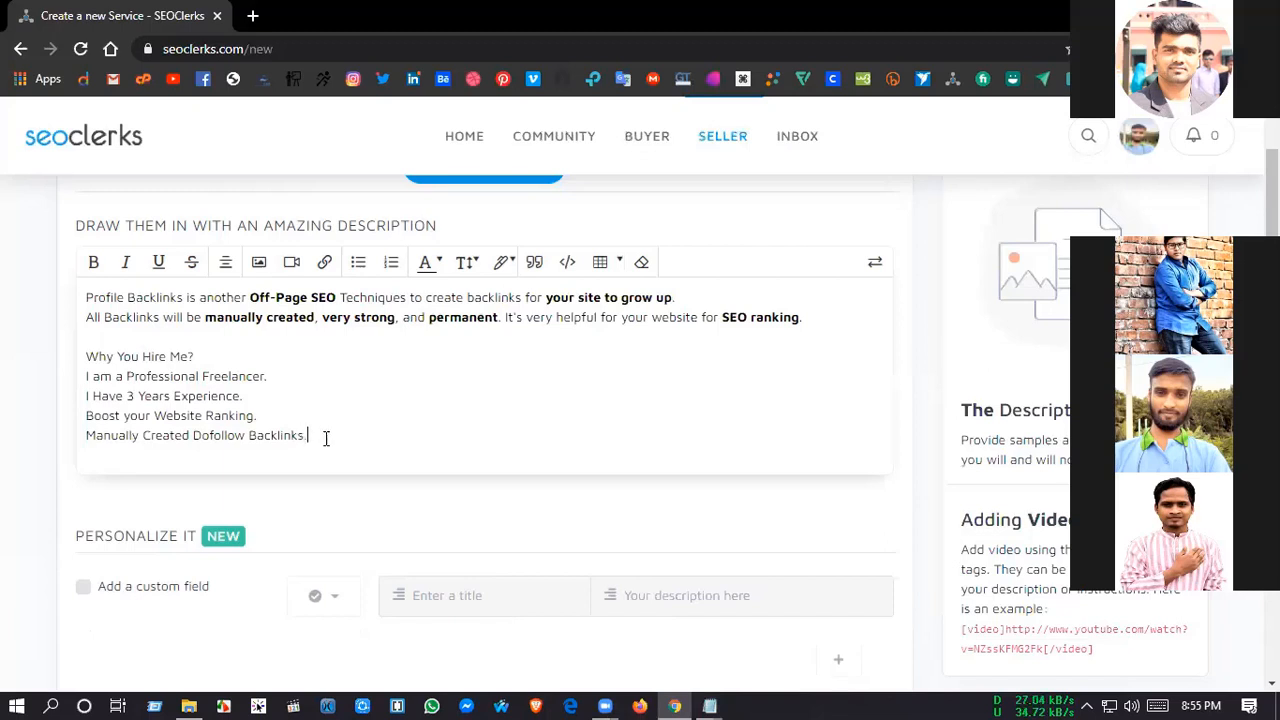
pyautogui.moveTo(326, 438); pyautogui.dragTo(84, 378)
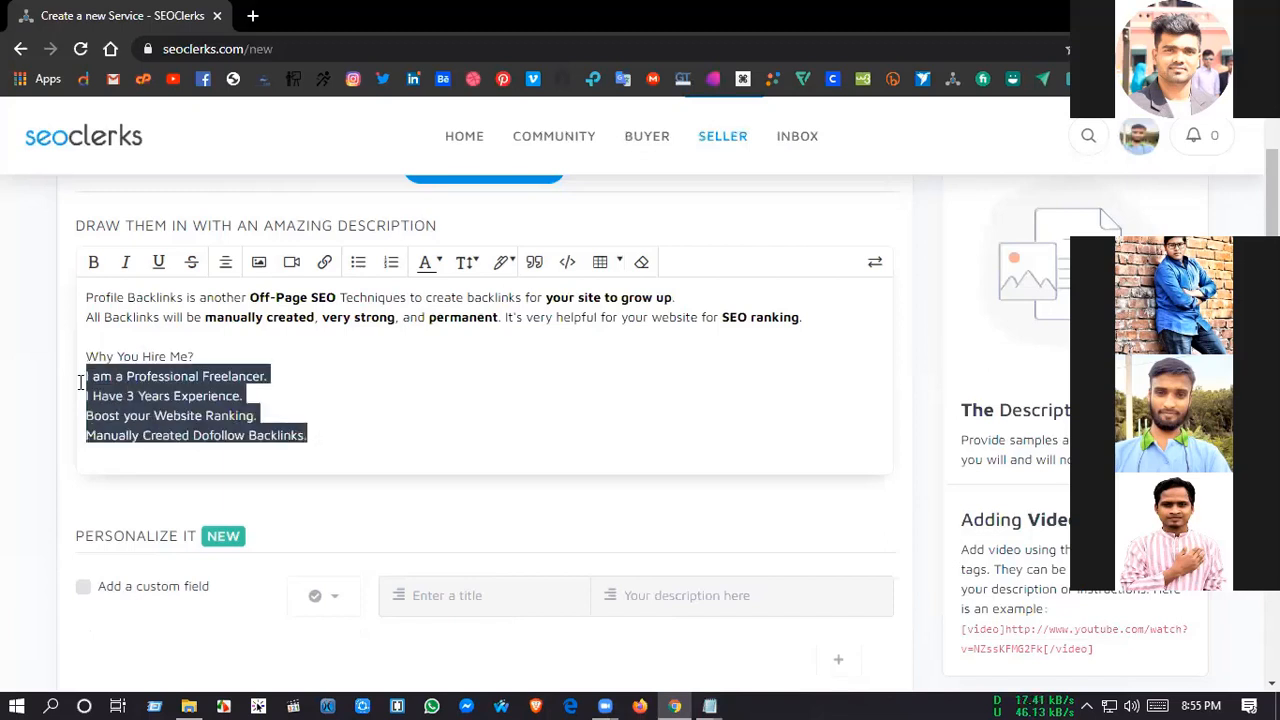
pyautogui.click(358, 261)
pyautogui.click(95, 332)
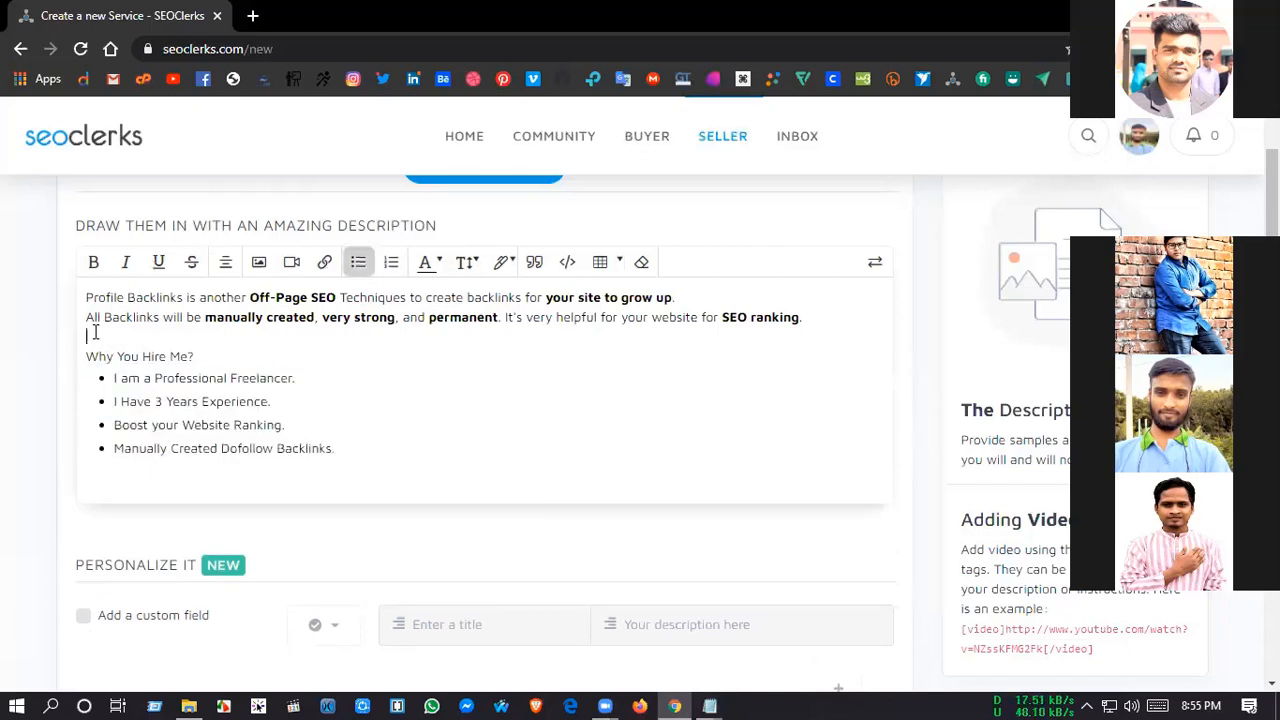
pyautogui.press('Return')
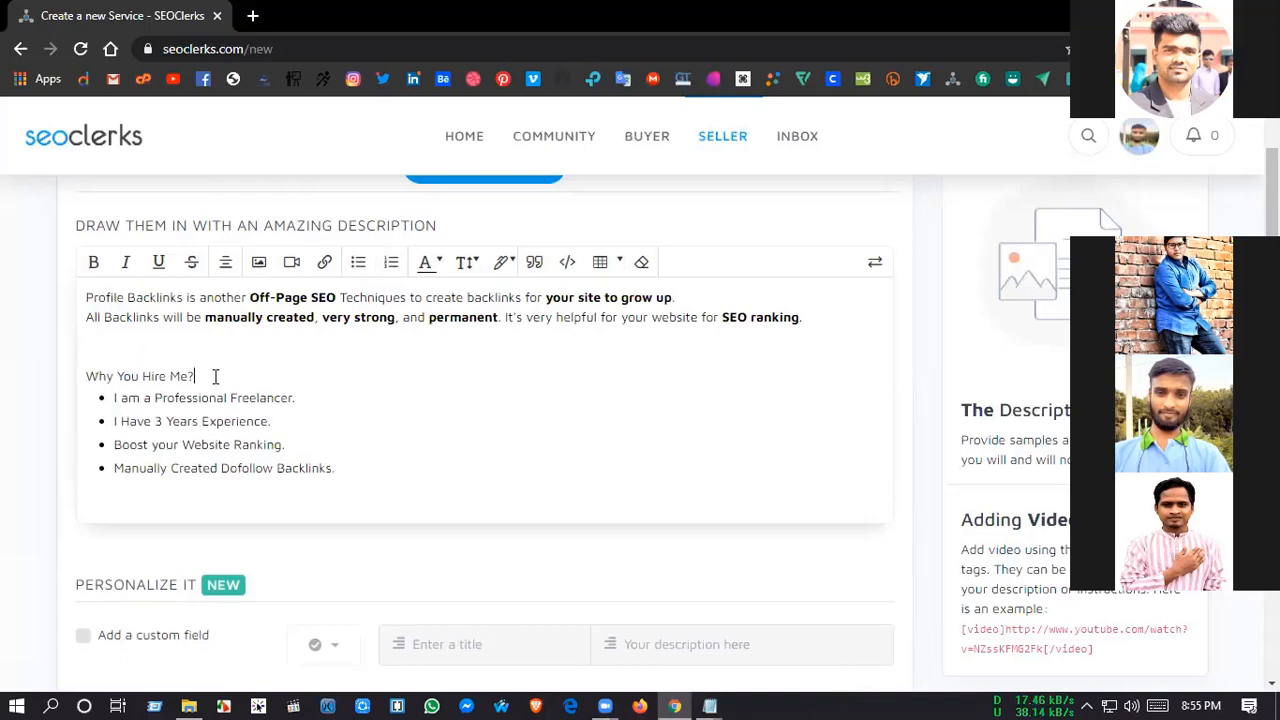
# Step: Make the "Why You Hire Me?" heading bold in the description
pyautogui.moveTo(214, 376); pyautogui.dragTo(90, 378)
pyautogui.click(93, 261)
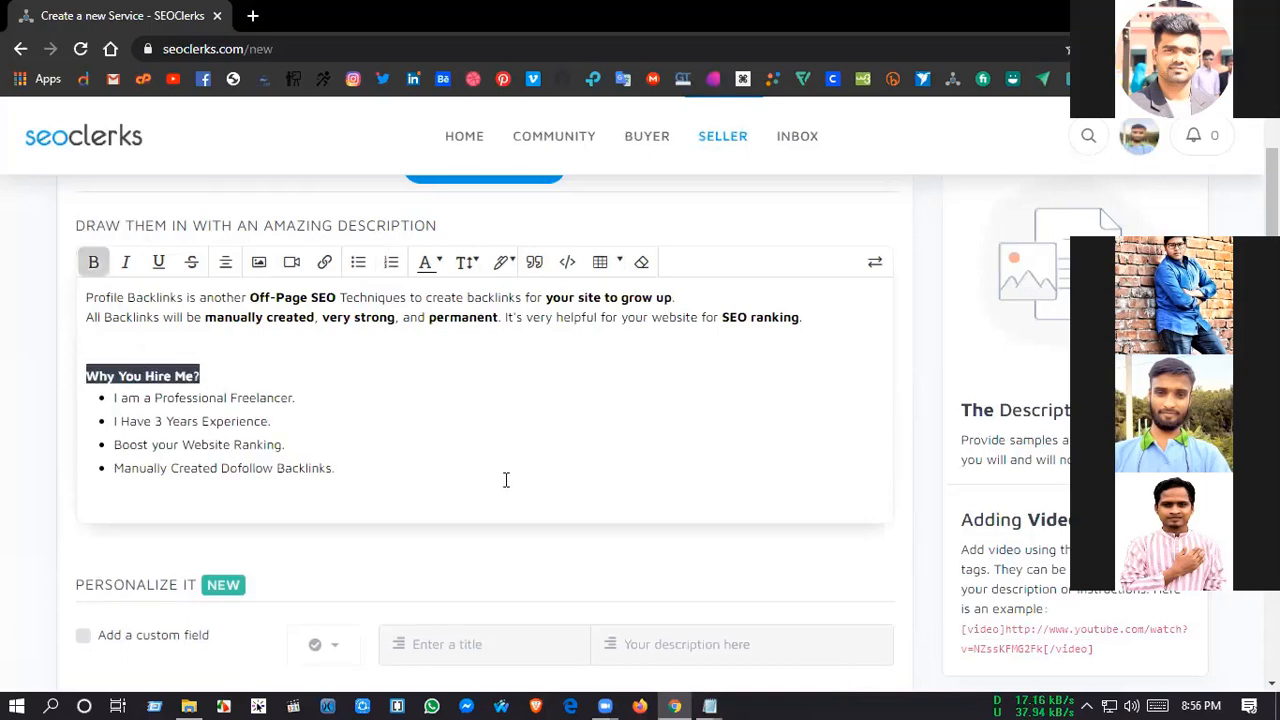
pyautogui.click(431, 497)
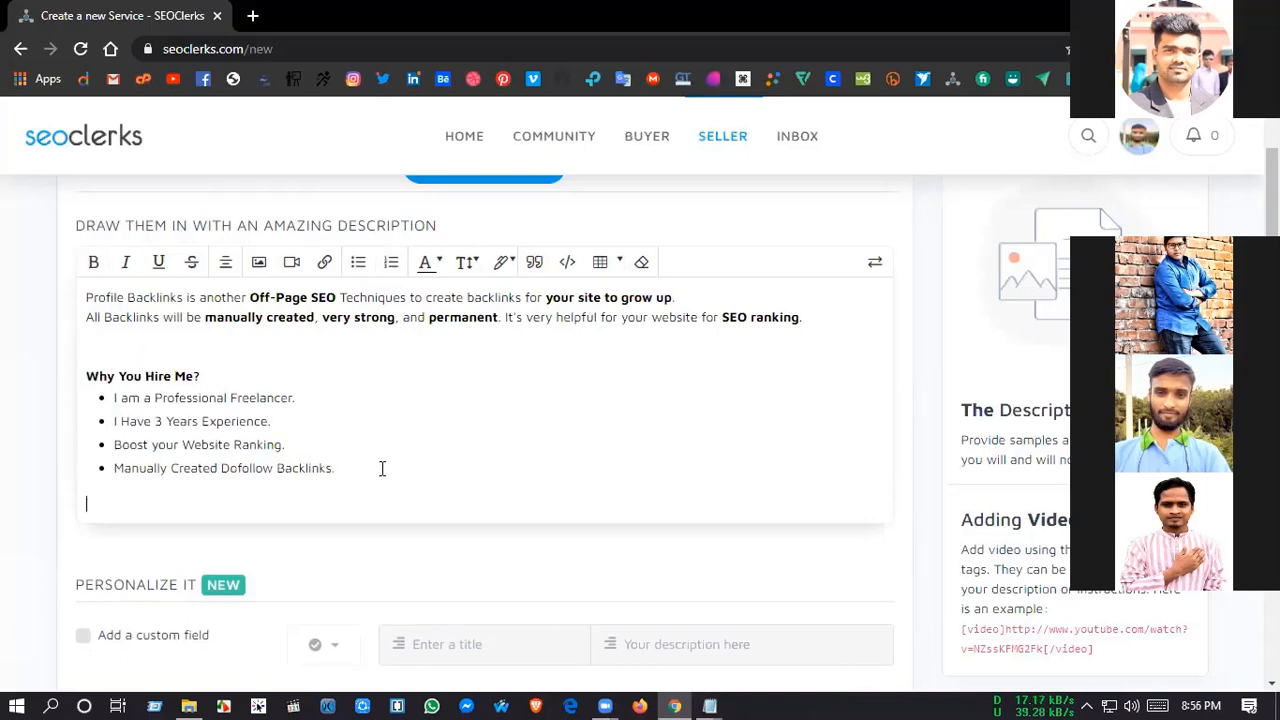
# Step: Change the years of experience in the second bullet to 2
pyautogui.click(165, 421)
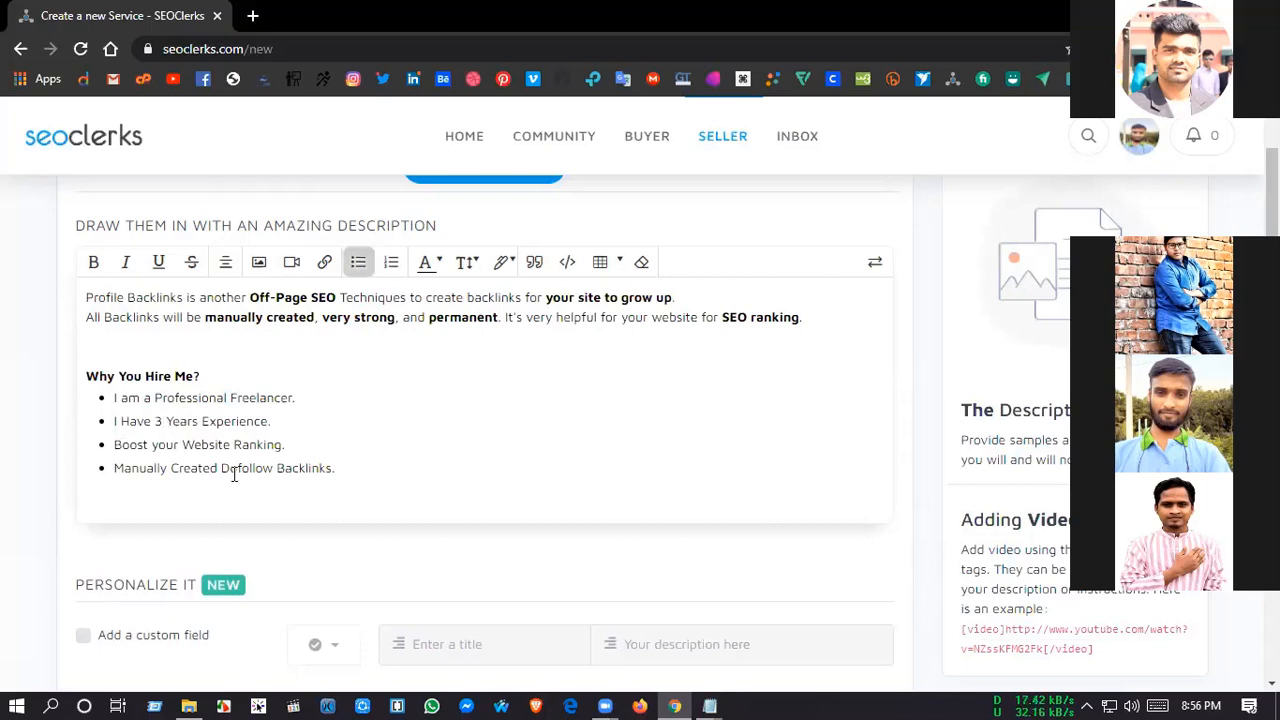
pyautogui.press('BackSpace')
pyautogui.write('2')
pyautogui.click(127, 492)
# Step: Copy the "Benefits in this service :" heading and its six lines from Final.txt in Notepad into the description below the bulleted list
pyautogui.scroll(-1, 386, 452)
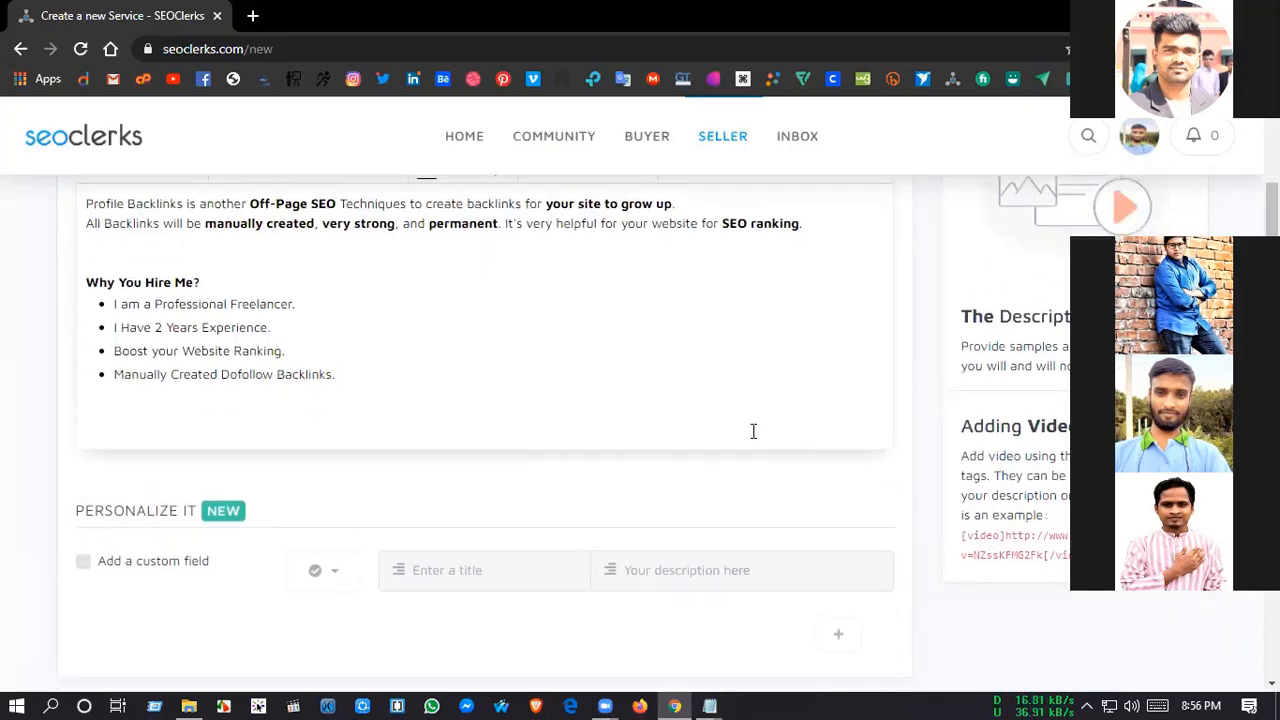
pyautogui.hotkey('alt', 'Tab')
pyautogui.scroll(-5, 753, 430)
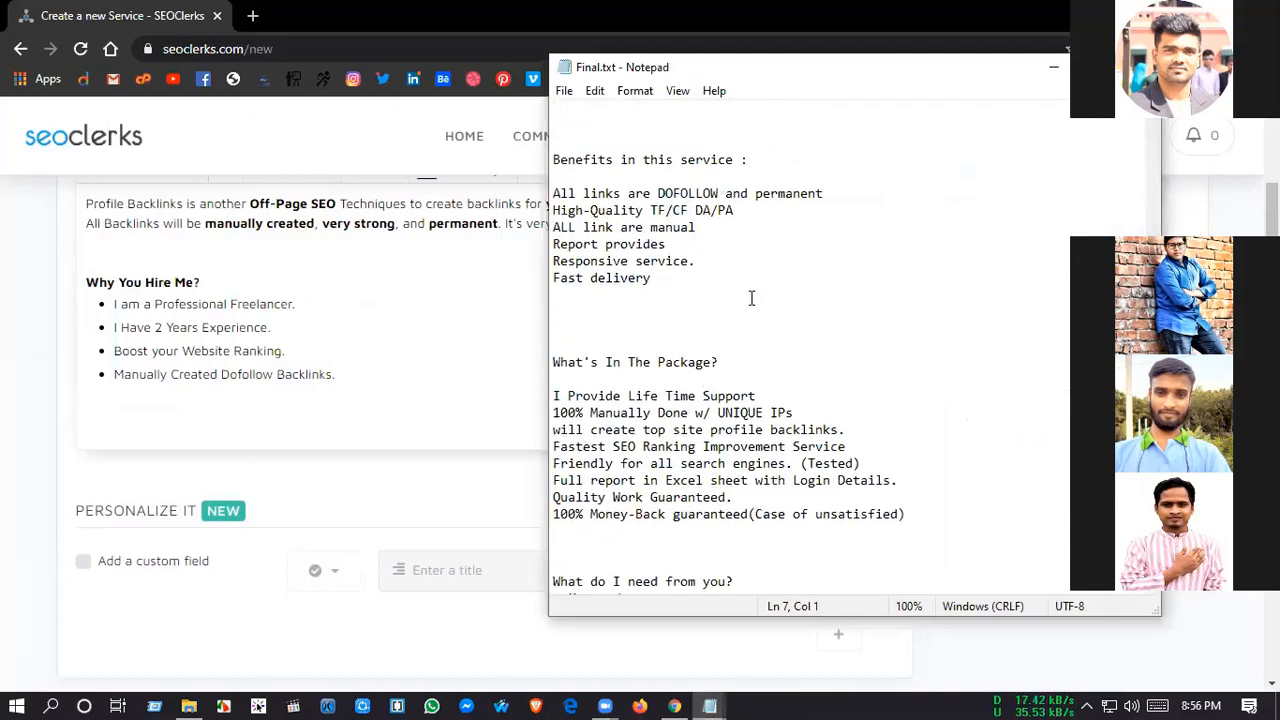
pyautogui.scroll(1, 686, 346)
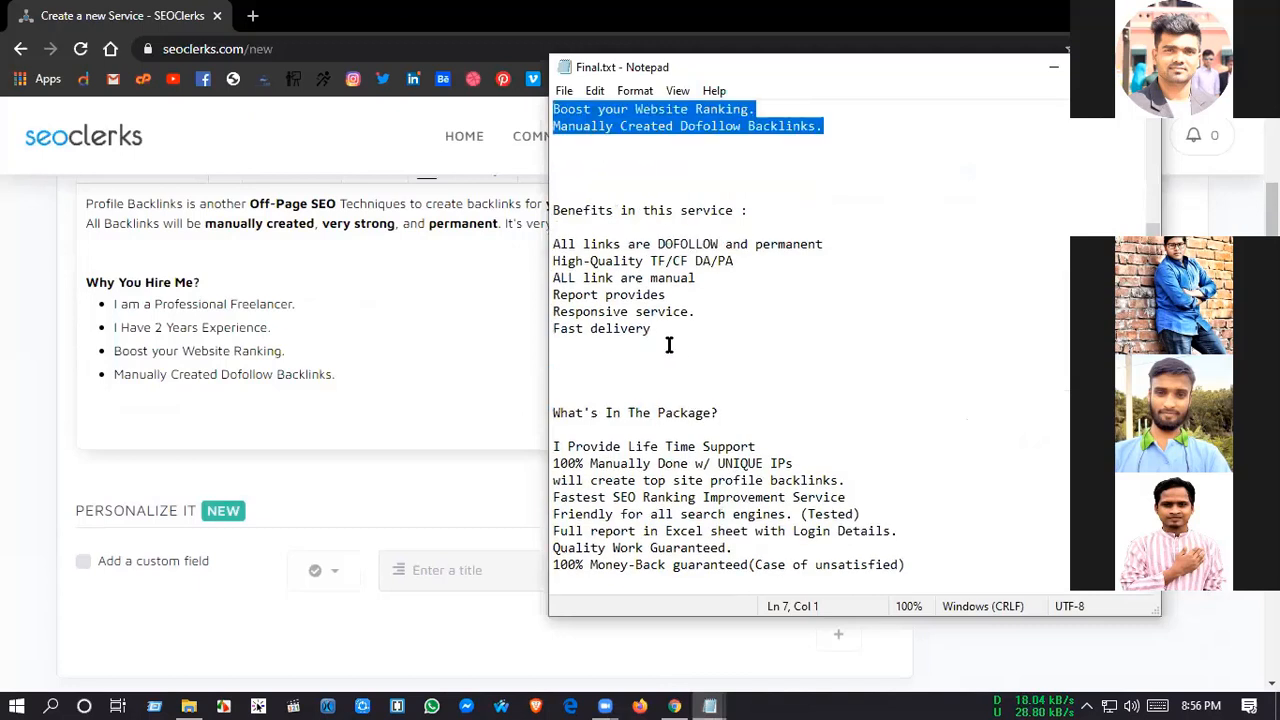
pyautogui.moveTo(657, 343); pyautogui.dragTo(553, 210)
pyautogui.hotkey('ctrl', 'c')
pyautogui.click(178, 413)
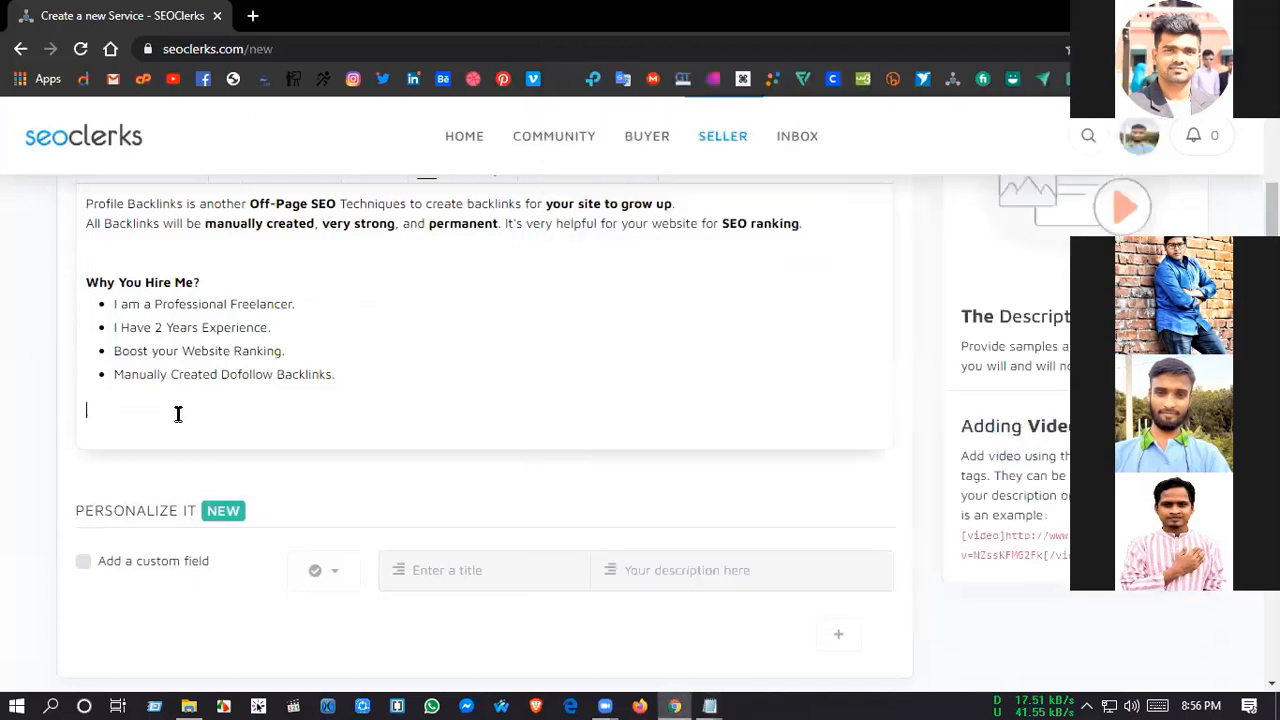
pyautogui.hotkey('ctrl', 'v')
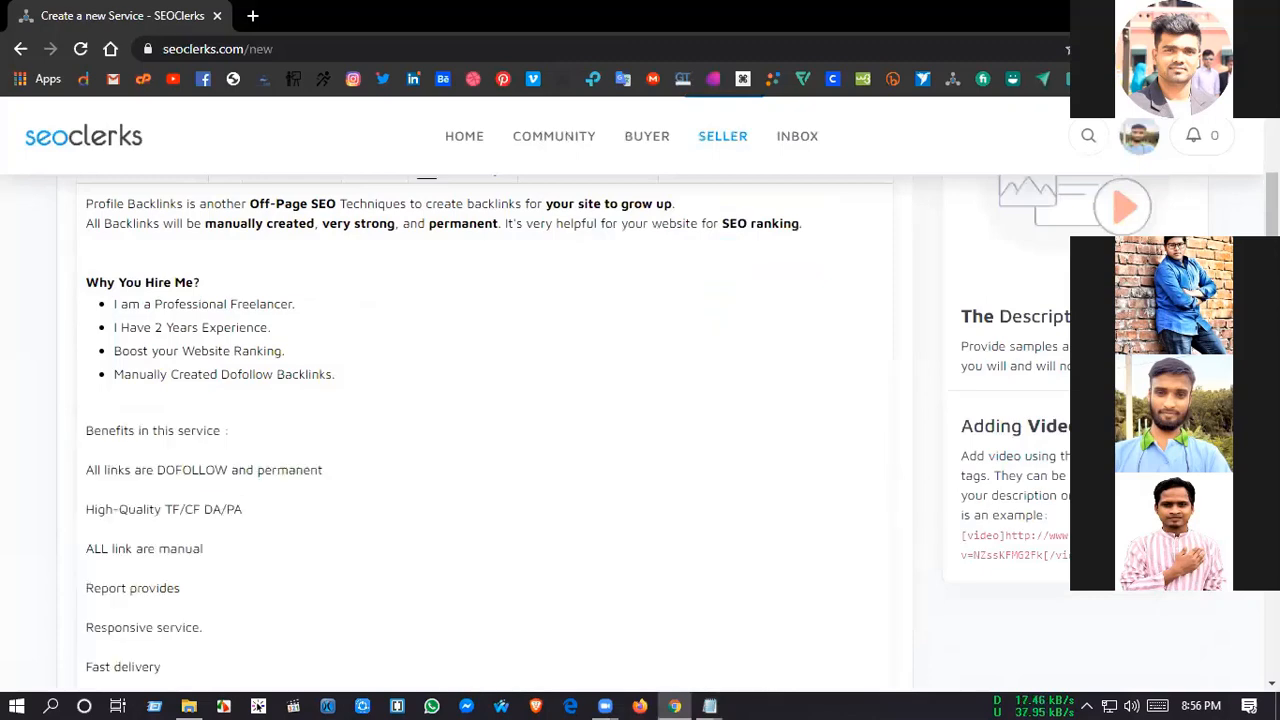
# Step: Make the "Benefits in this service :" heading bold in the description
pyautogui.moveTo(68, 432); pyautogui.dragTo(948, 437)
pyautogui.scroll(3, 400, 346)
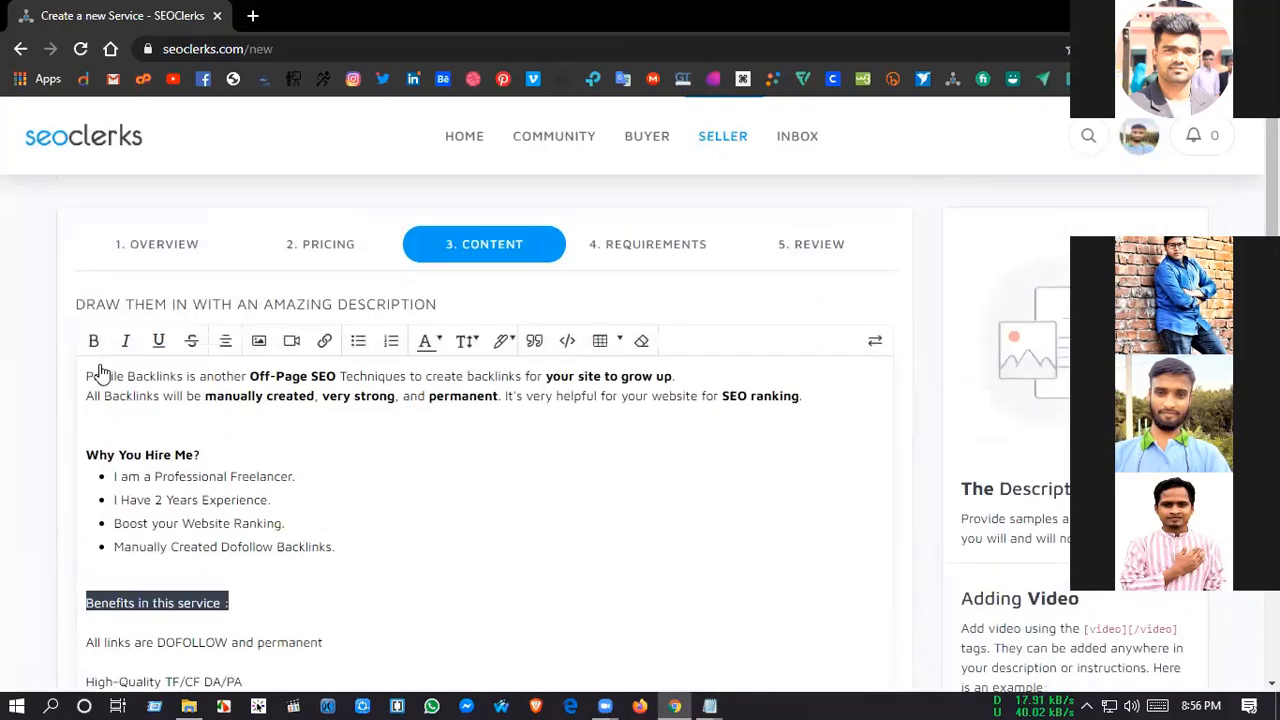
pyautogui.scroll(1, 980, 436)
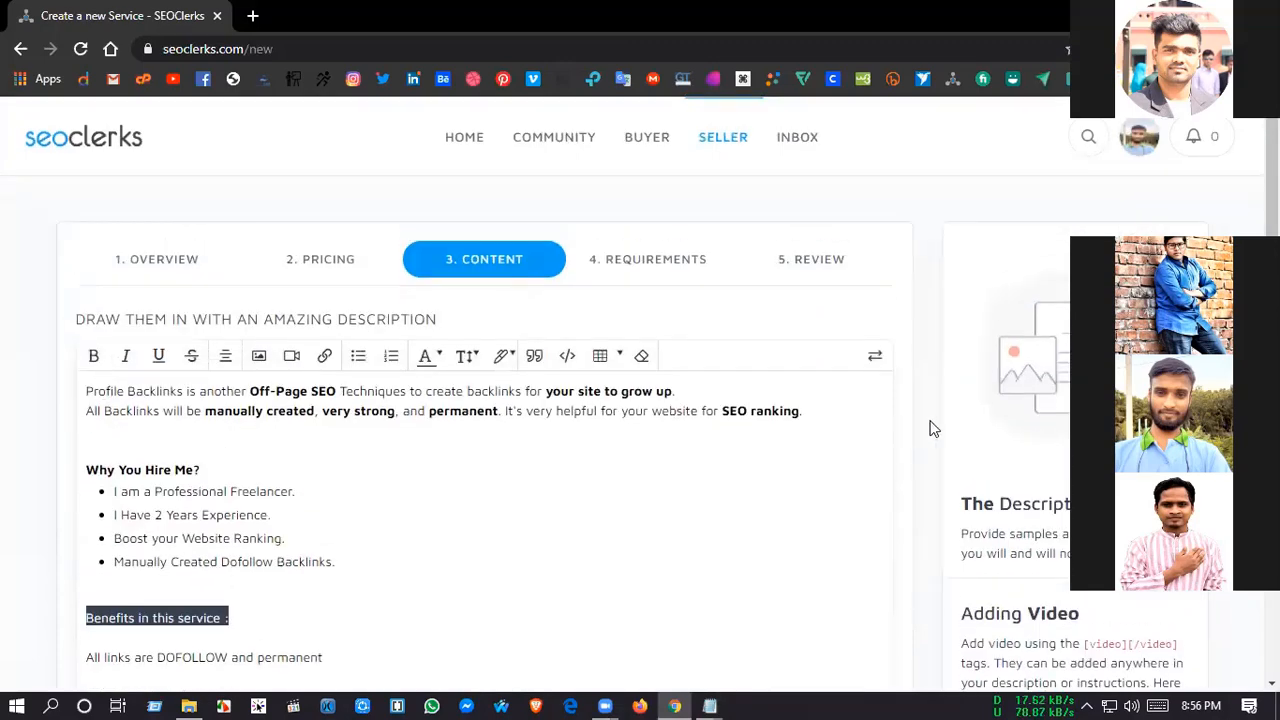
pyautogui.click(93, 356)
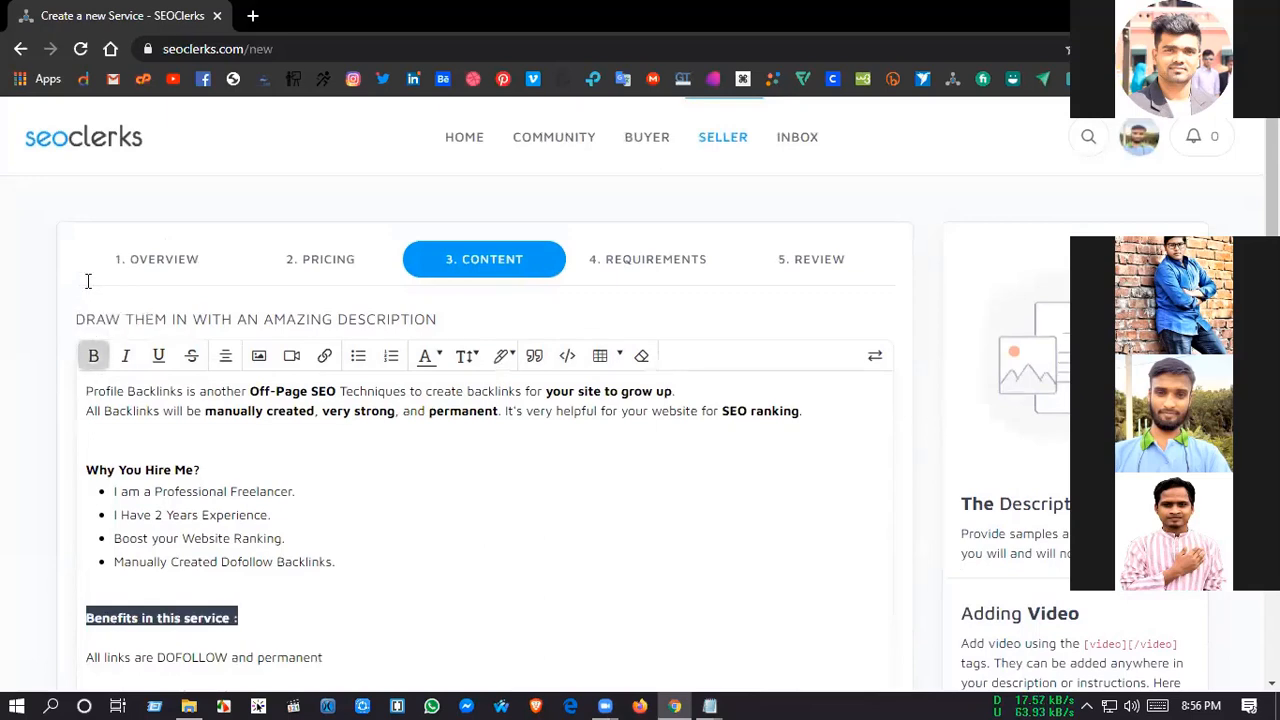
# Step: Remove the blank lines between the "Benefits in this service :" heading and its six benefit lines
pyautogui.scroll(-1, 89, 298)
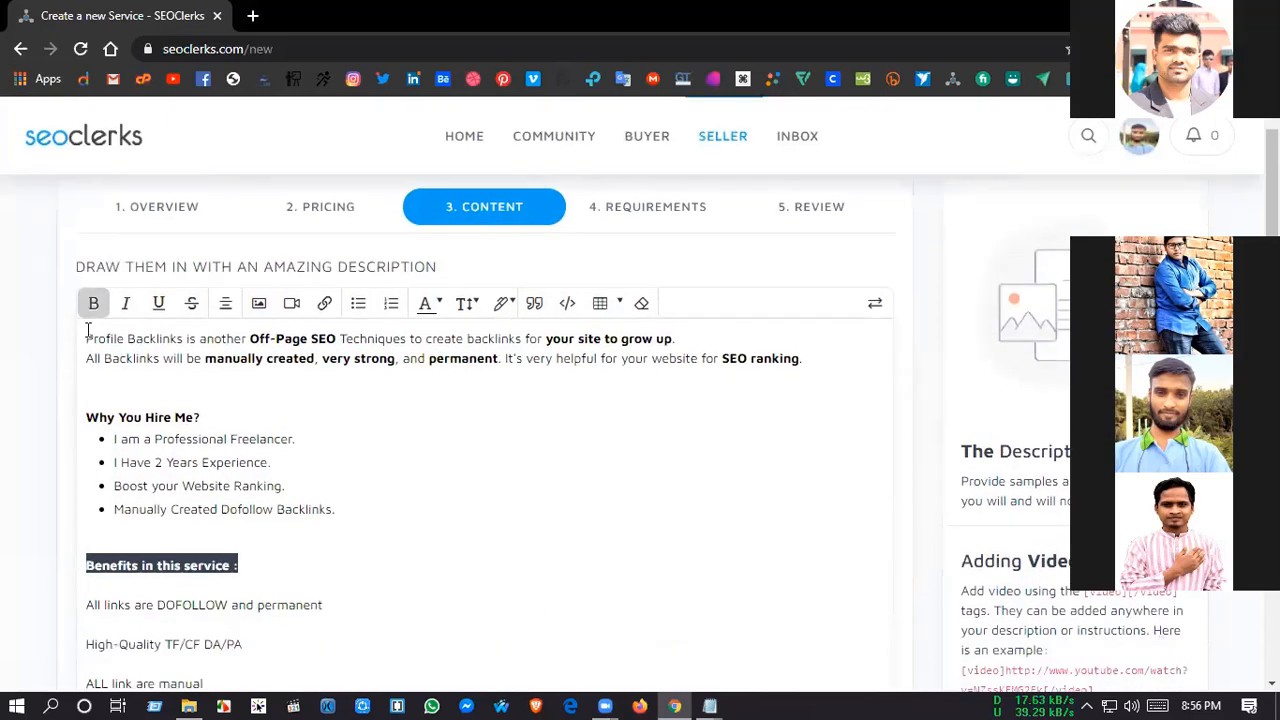
pyautogui.scroll(-3, 90, 340)
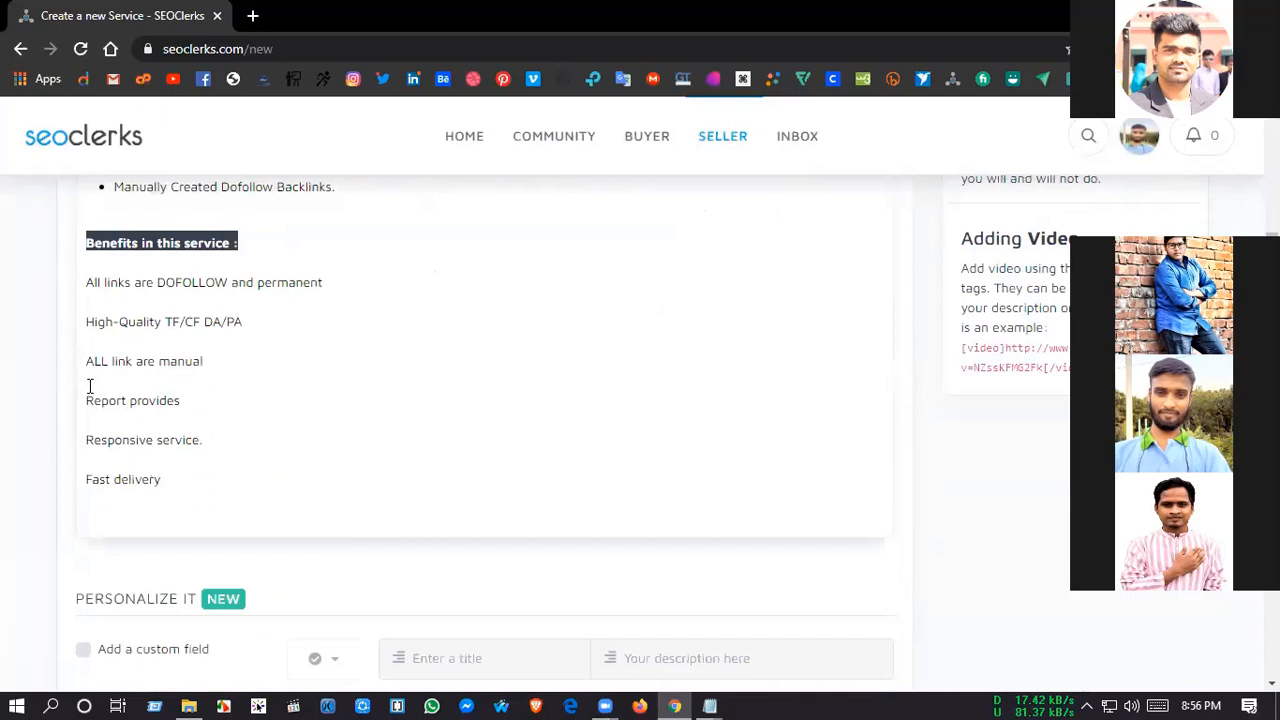
pyautogui.press('Down')
pyautogui.press('Down')
pyautogui.press('BackSpace')
pyautogui.press('Down')
pyautogui.press('Down')
pyautogui.press('BackSpace')
pyautogui.press('Down')
pyautogui.press('Down')
pyautogui.press('BackSpace')
pyautogui.press('Down')
pyautogui.press('Down')
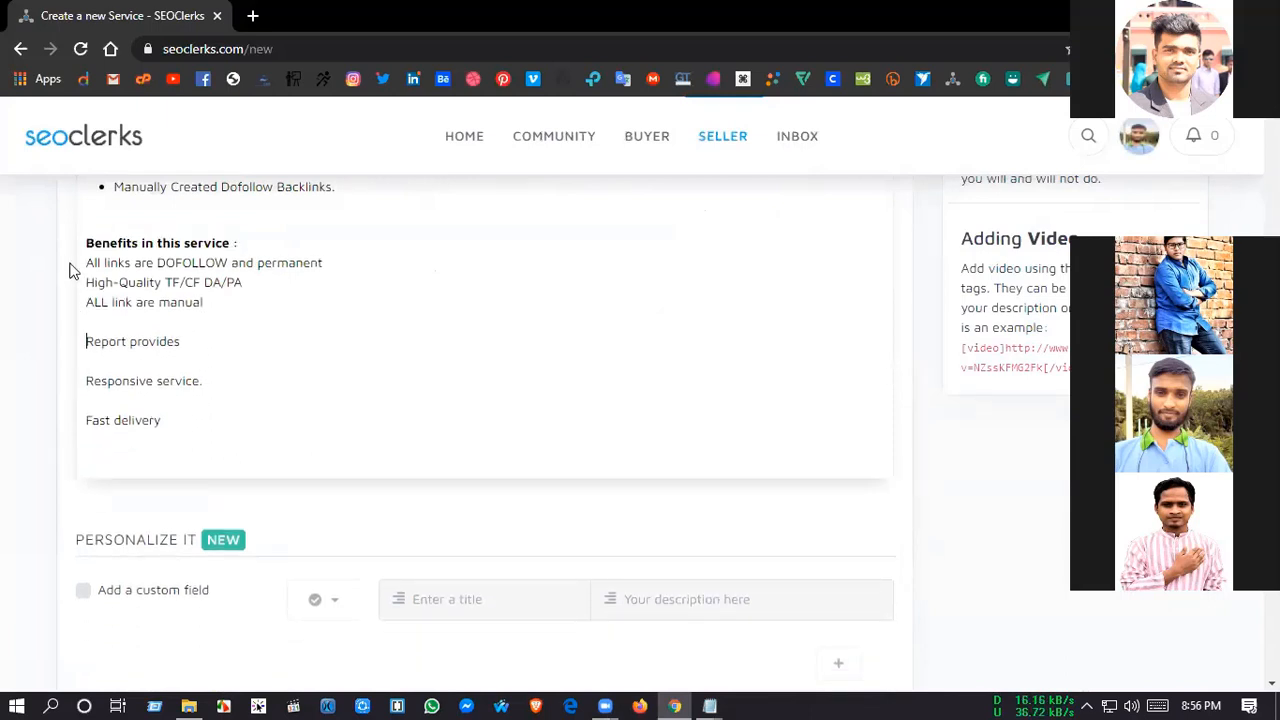
pyautogui.press('BackSpace')
pyautogui.press('Down')
pyautogui.press('Down')
pyautogui.press('BackSpace')
pyautogui.press('Down')
pyautogui.press('Down')
pyautogui.press('BackSpace')
# Step: Turn the six lines under the "Benefits in this service :" heading into a bulleted list, keeping their text non-bold
pyautogui.moveTo(73, 266); pyautogui.dragTo(405, 349)
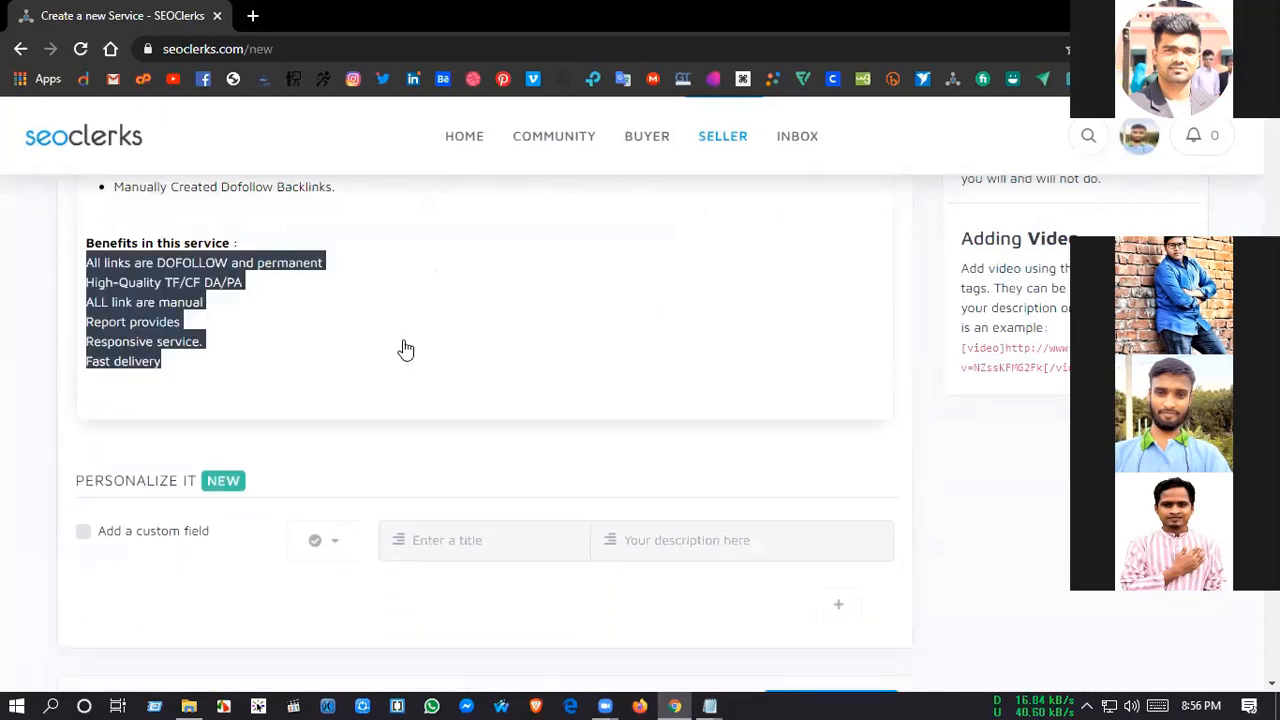
pyautogui.scroll(3, 405, 349)
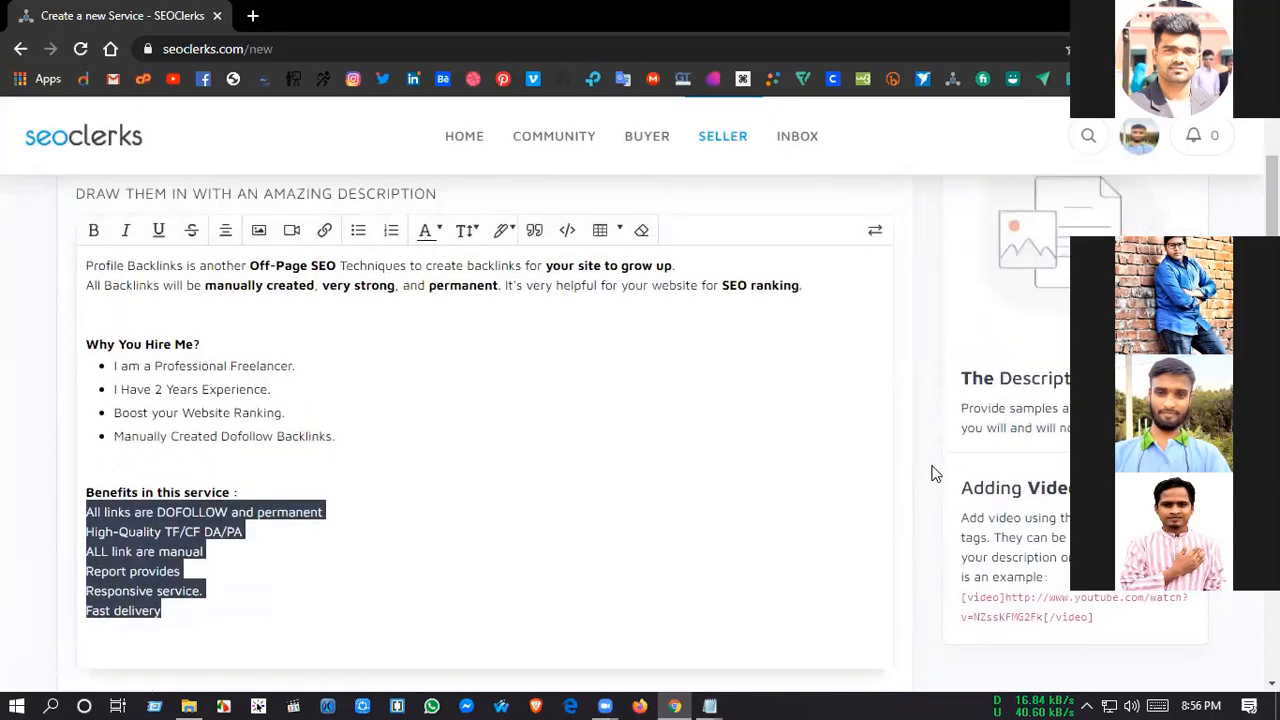
pyautogui.scroll(3, 494, 449)
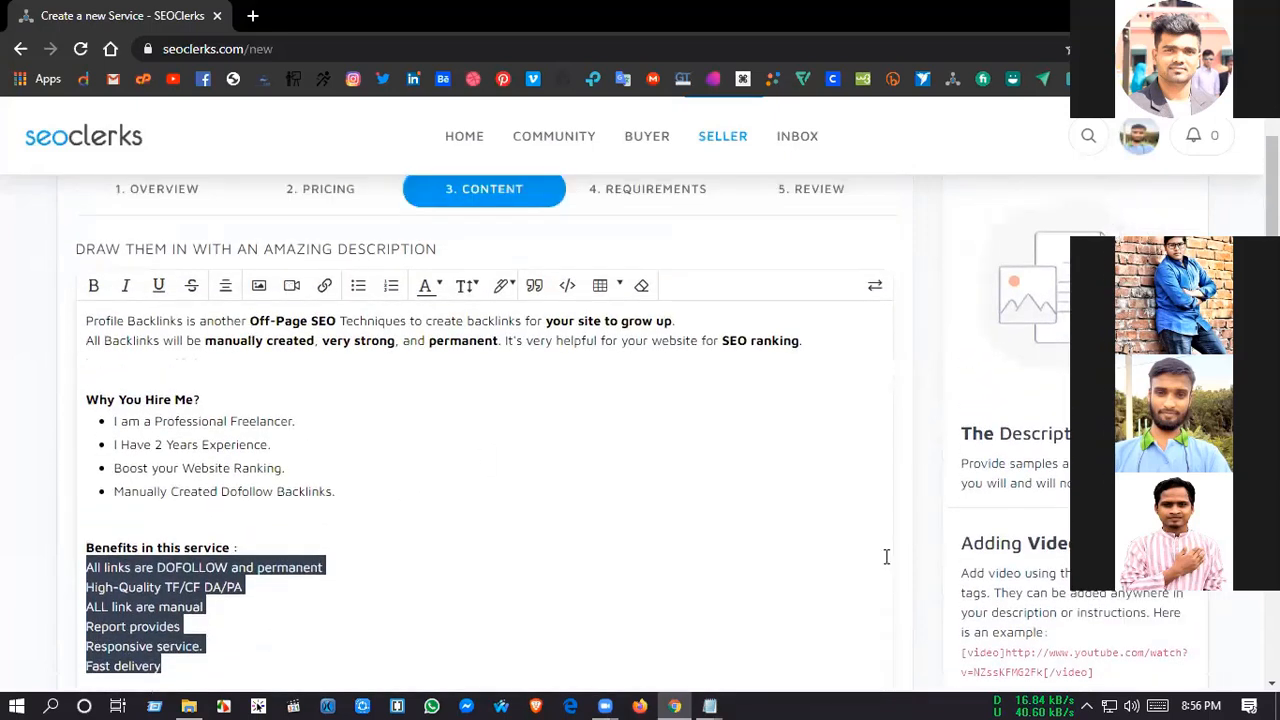
pyautogui.hotkey('ctrl', 'b')
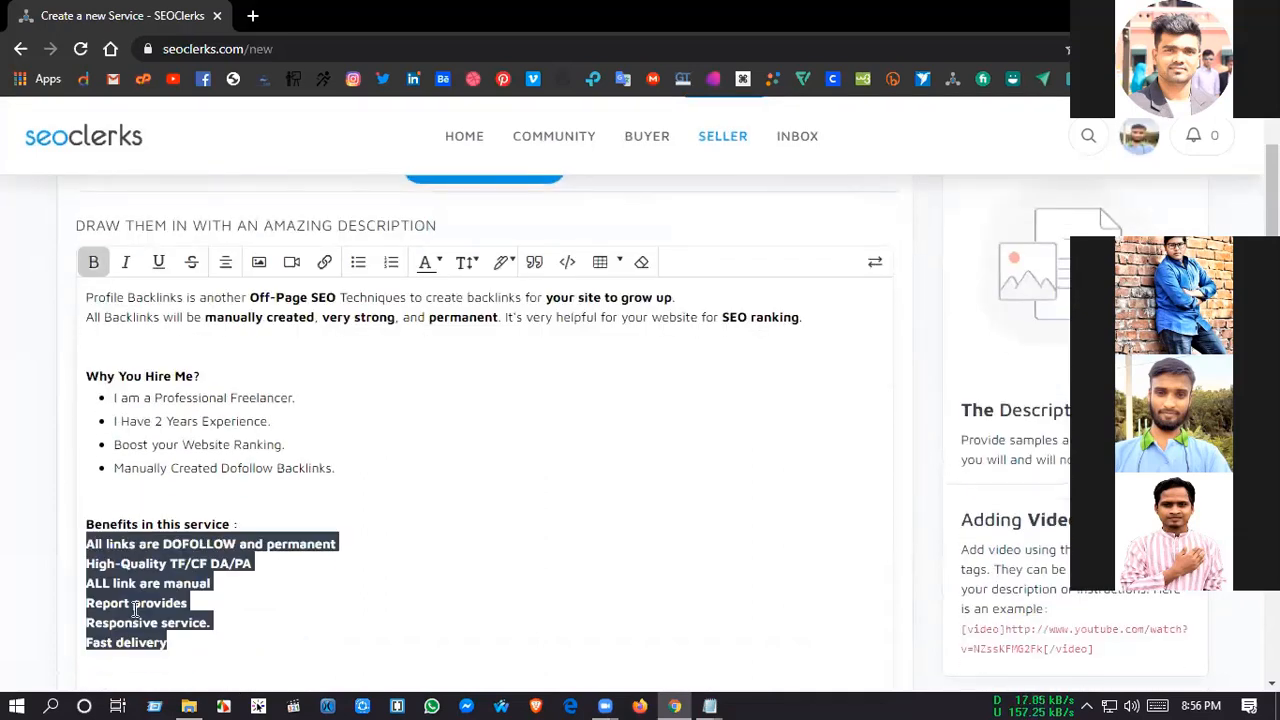
pyautogui.click(358, 262)
pyautogui.moveTo(190, 663); pyautogui.dragTo(114, 546)
pyautogui.click(93, 262)
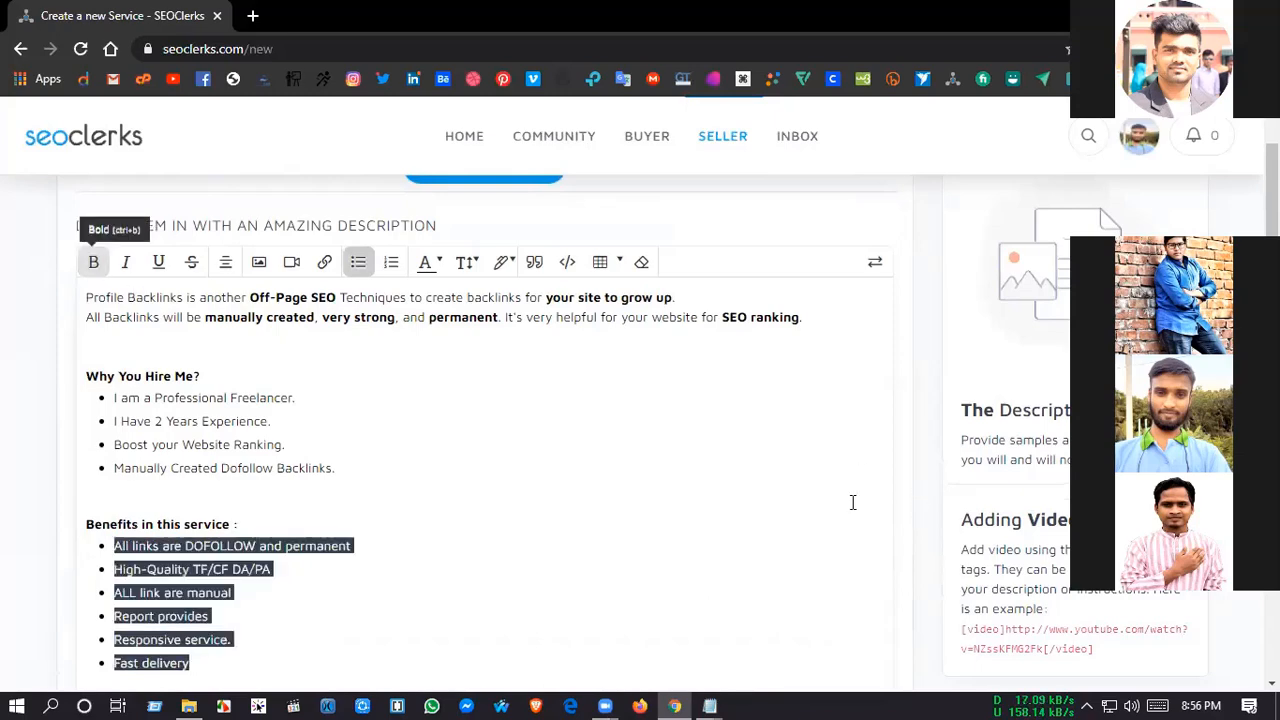
pyautogui.click(606, 474)
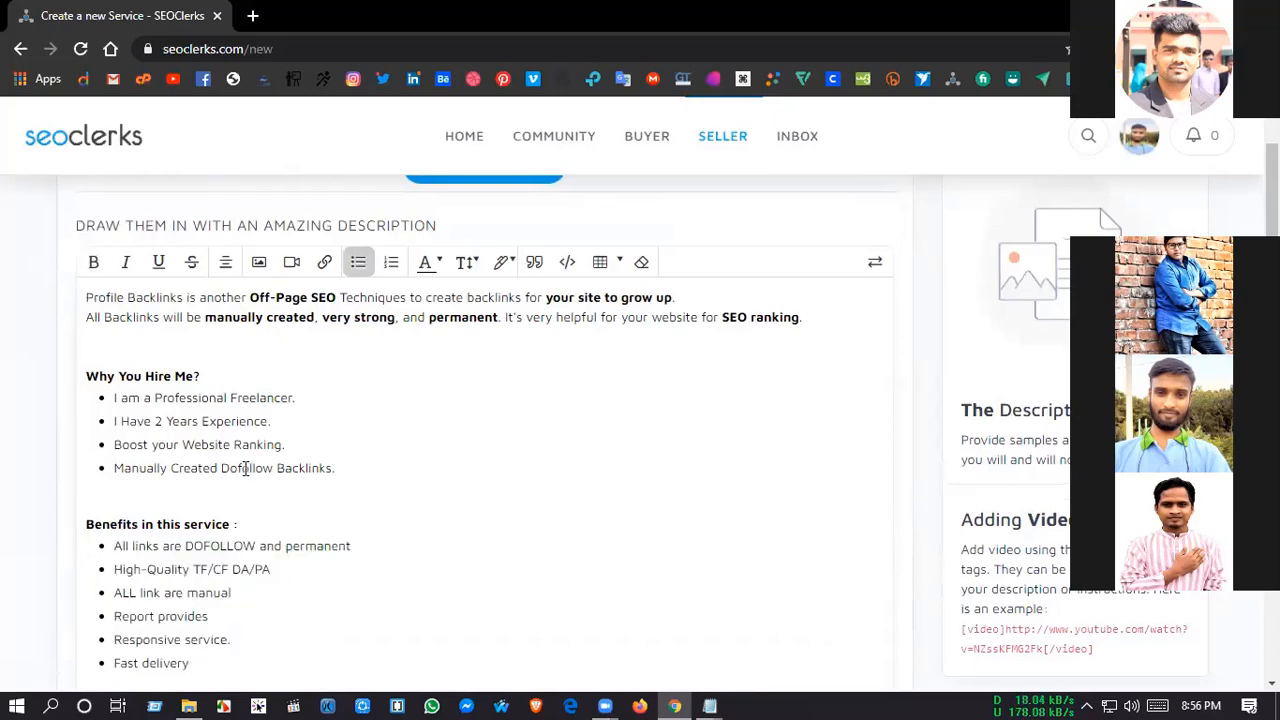
# Step: Copy the "What's In The Package?" heading and its eight lines from Final.txt in Notepad into the description, spaced below the benefits list
pyautogui.scroll(-3, 246, 468)
pyautogui.click(177, 426)
pyautogui.press('Return')
pyautogui.press('Return')
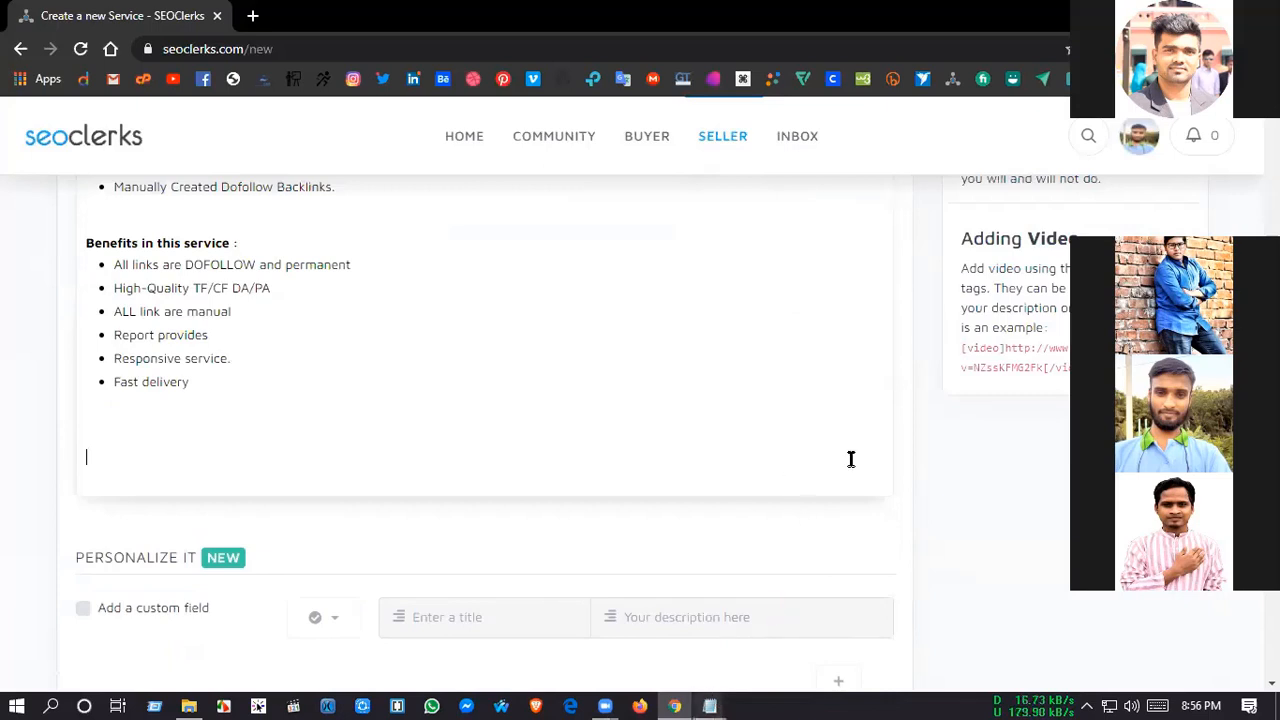
pyautogui.hotkey('alt', 'Tab')
pyautogui.moveTo(906, 380); pyautogui.dragTo(590, 245)
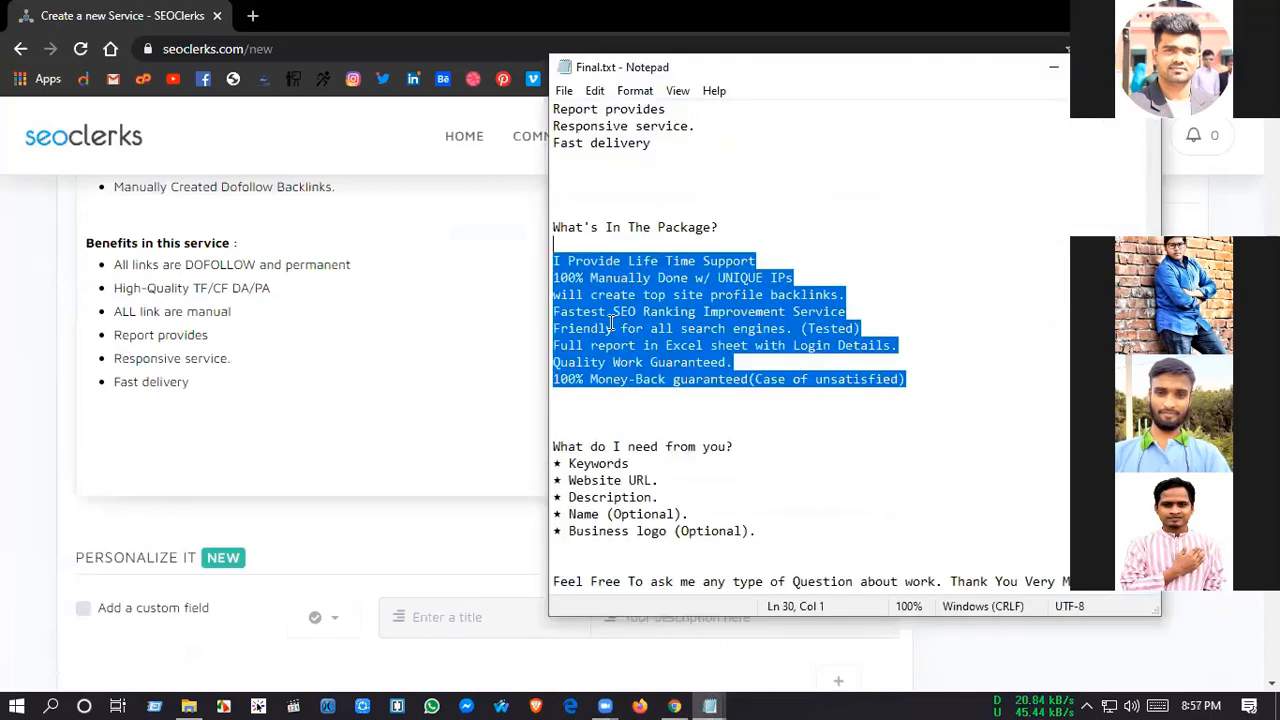
pyautogui.hotkey('shift', 'Up')
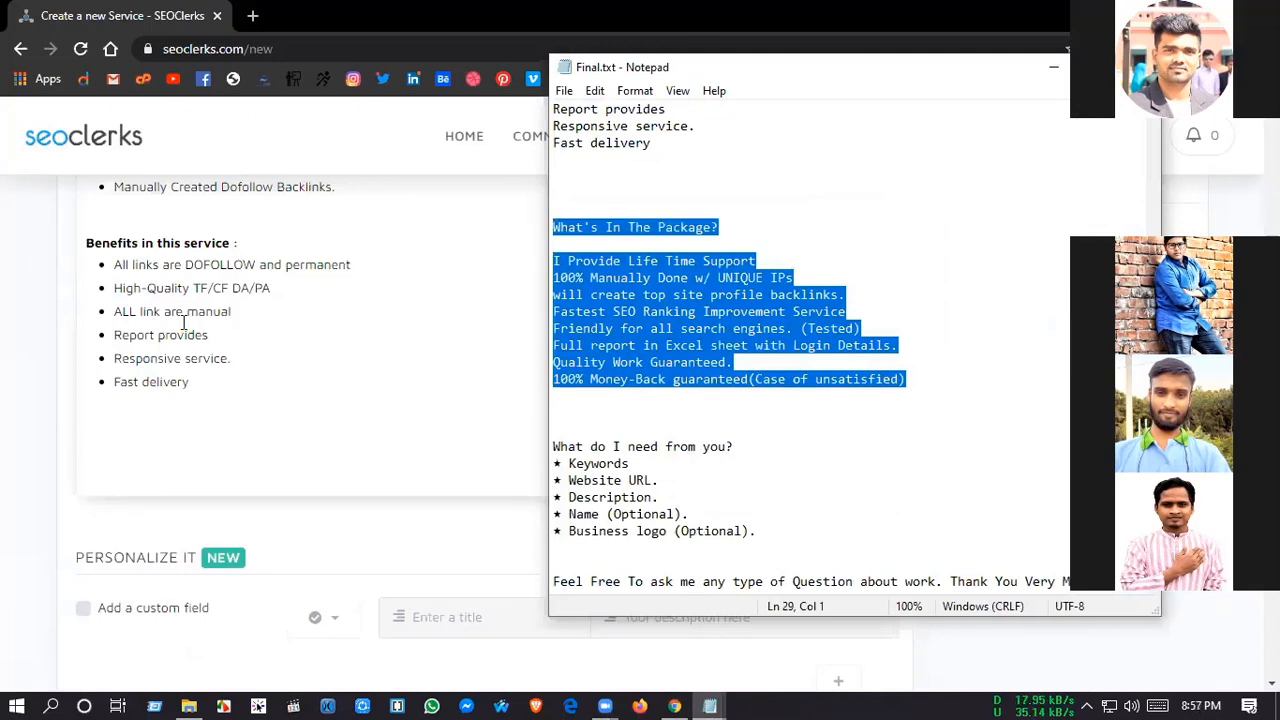
pyautogui.click(160, 460)
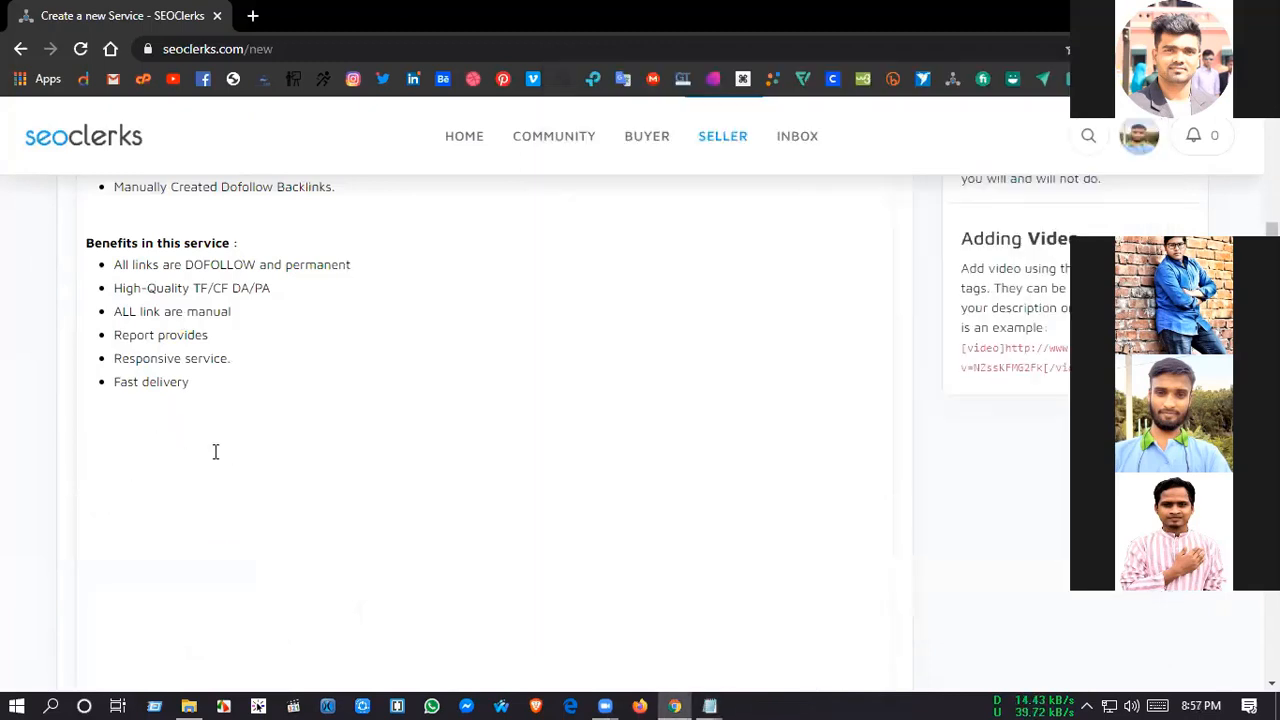
pyautogui.hotkey('ctrl', 'v')
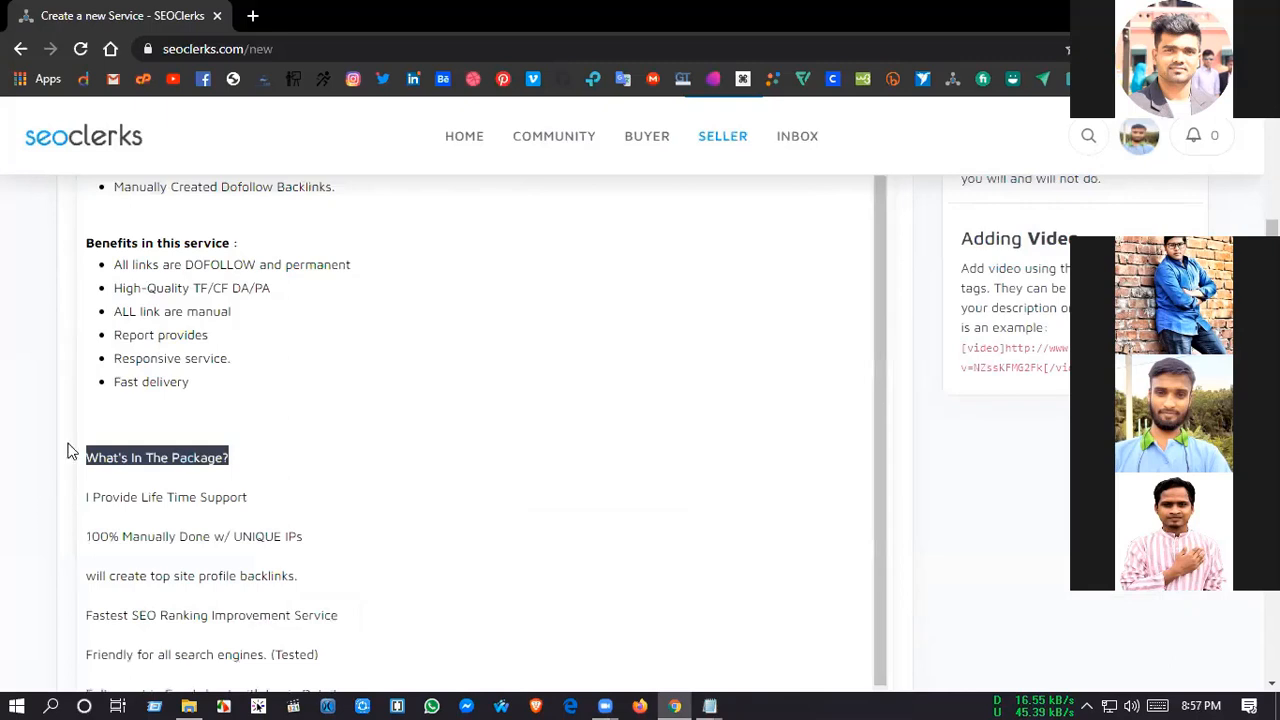
# Step: Make the "What's In The Package?" heading bold and remove the blank lines between it and its eight package lines
pyautogui.scroll(-1, 40, 465)
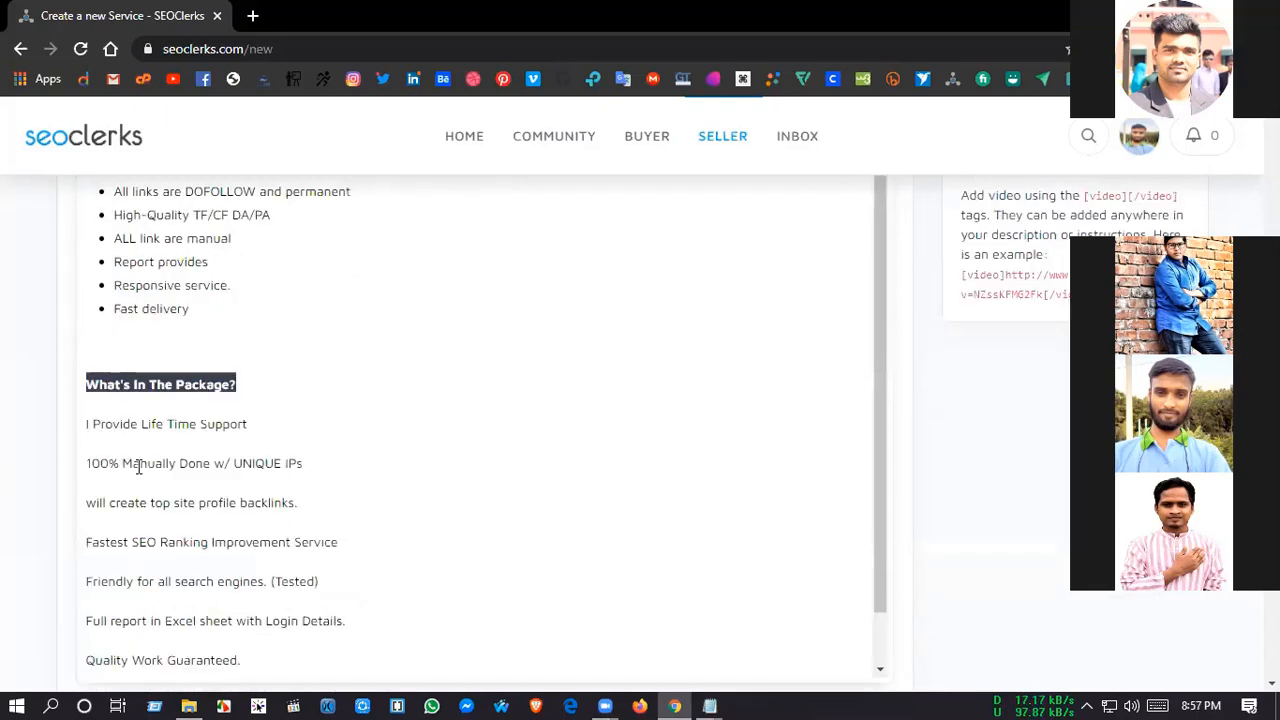
pyautogui.click(92, 670)
pyautogui.click(87, 607)
pyautogui.press('BackSpace')
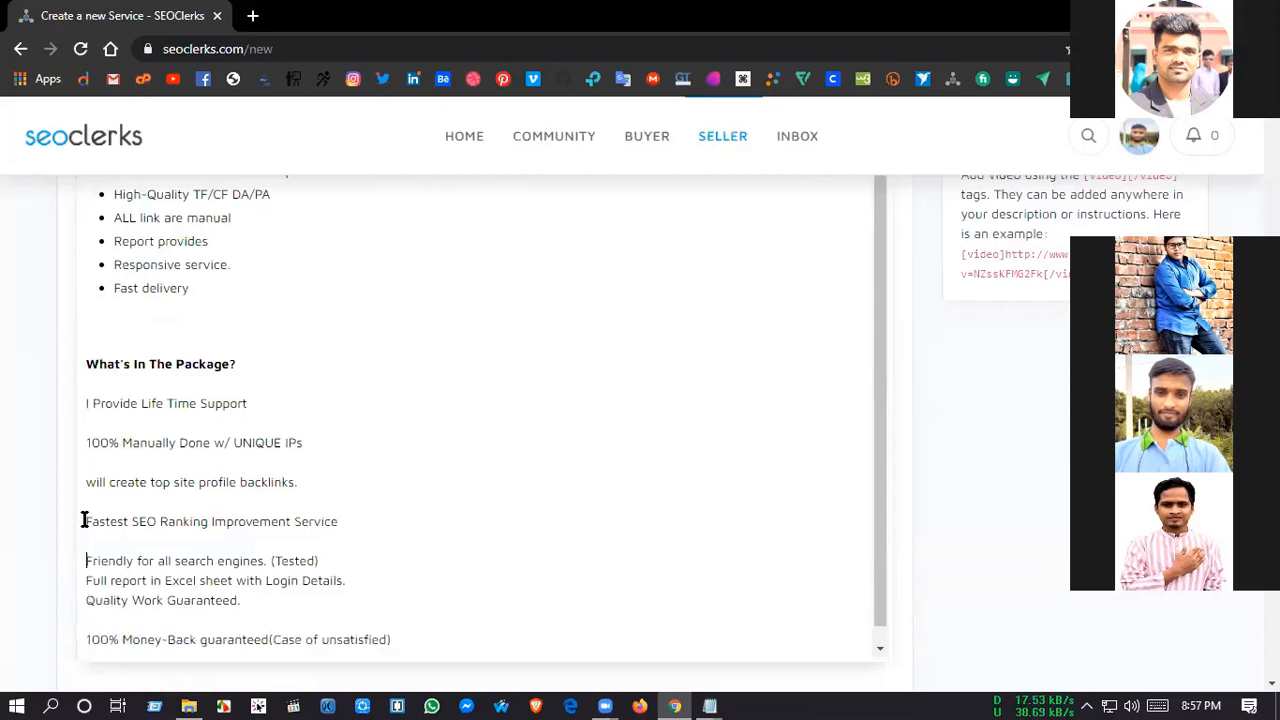
pyautogui.press('BackSpace')
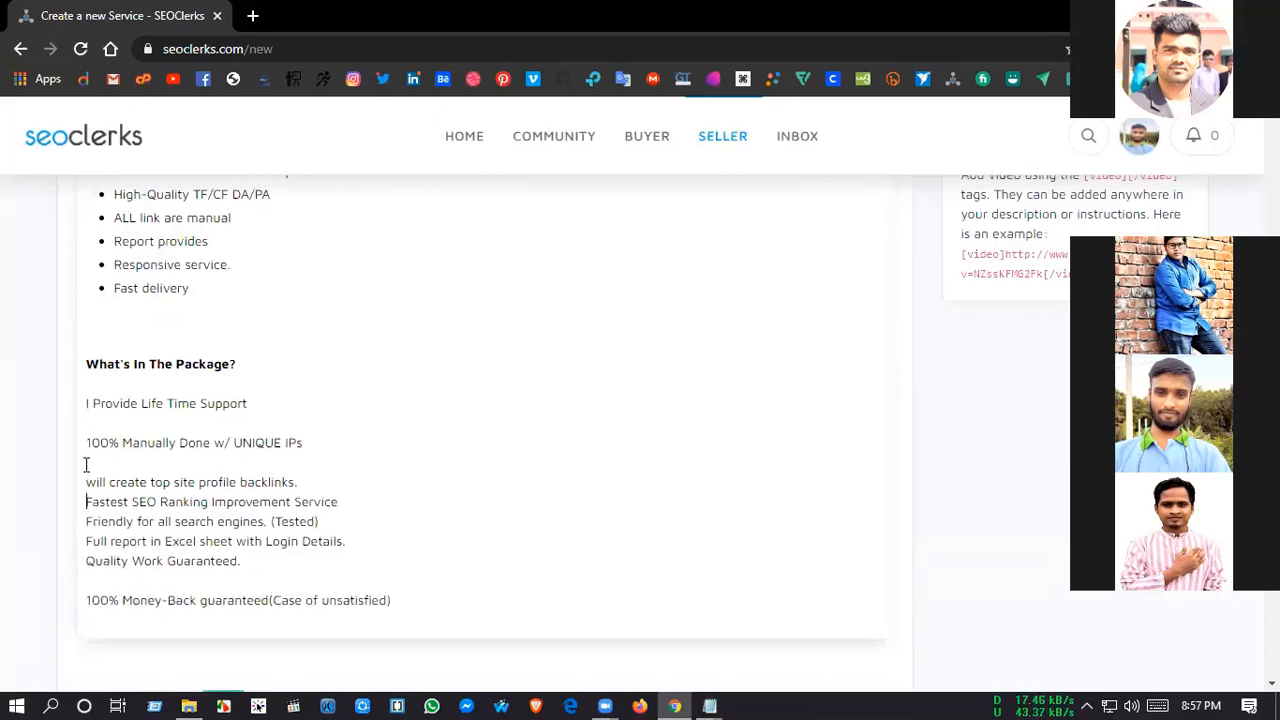
pyautogui.click(86, 482)
pyautogui.press('BackSpace')
pyautogui.click(86, 447)
pyautogui.press('BackSpace')
pyautogui.click(86, 408)
pyautogui.press('BackSpace')
pyautogui.click(86, 542)
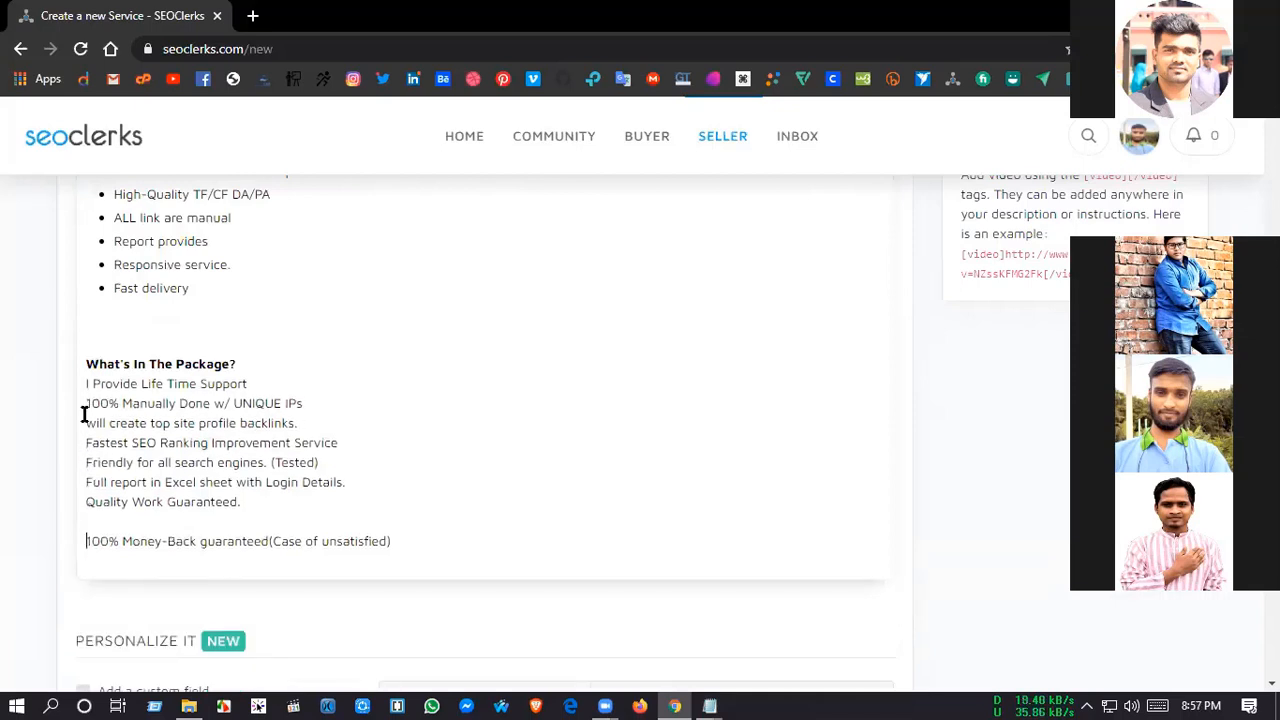
pyautogui.press('BackSpace')
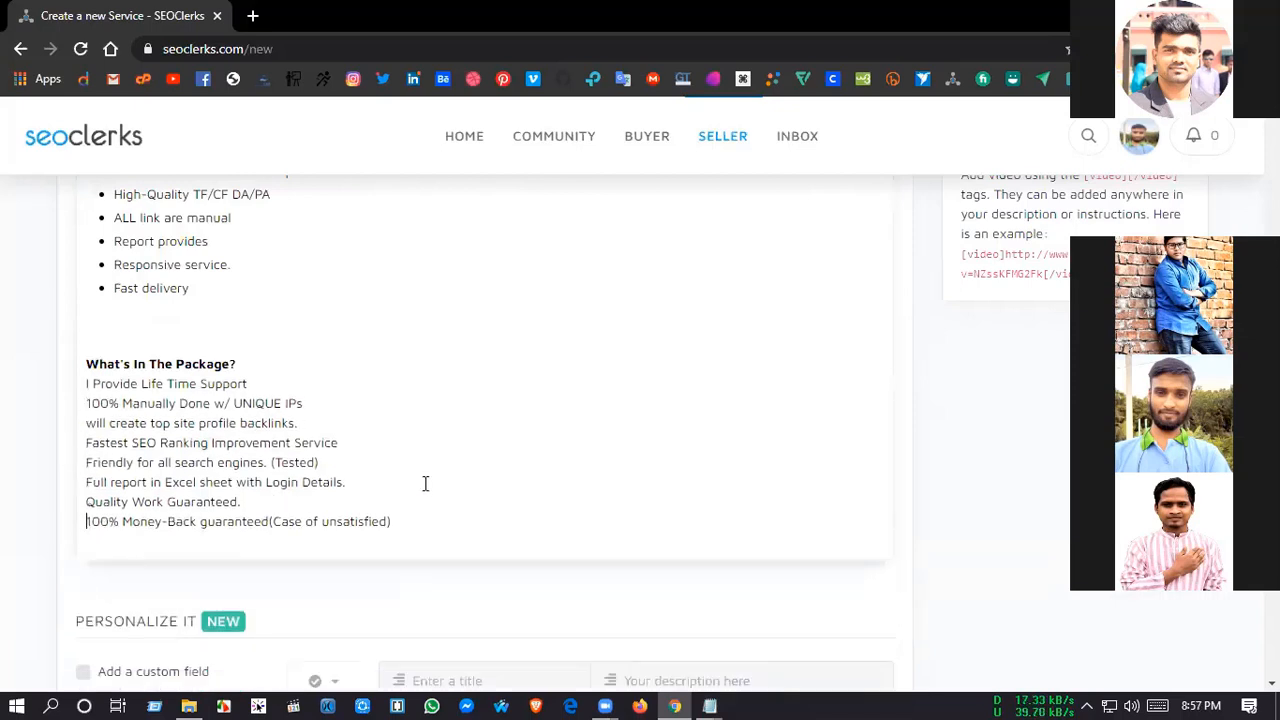
pyautogui.click(448, 483)
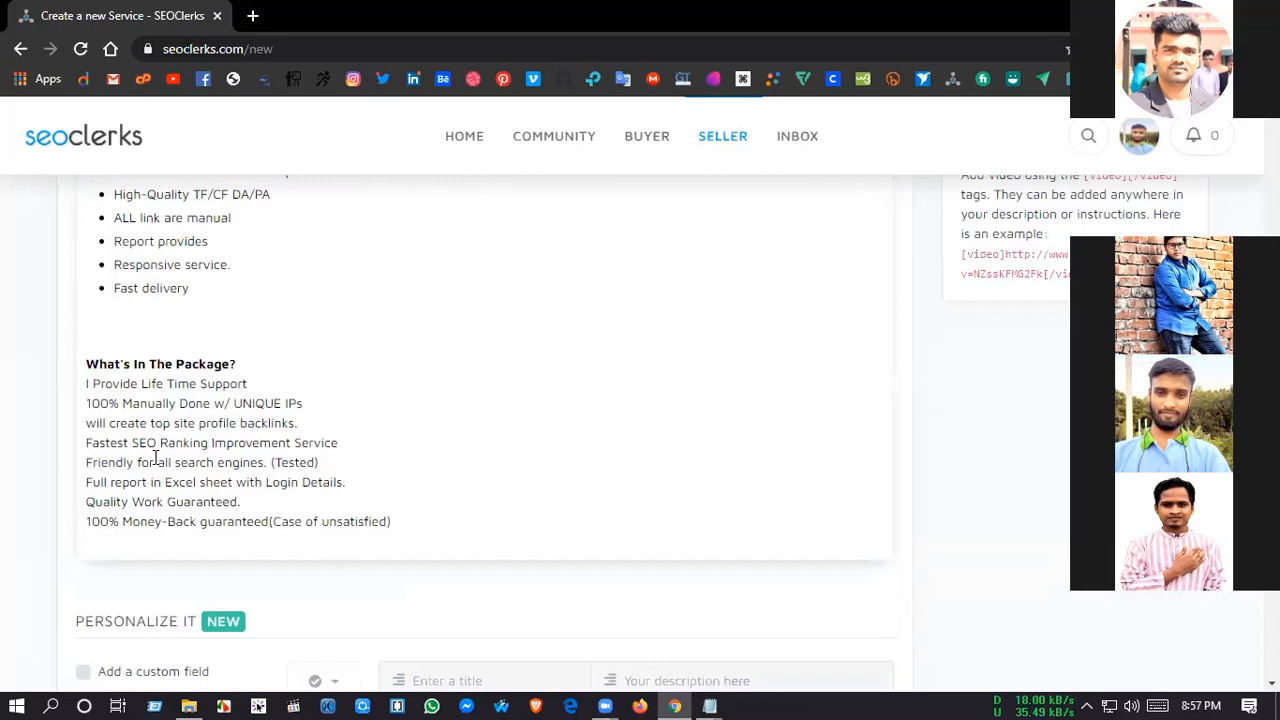
# Step: Turn the eight lines under the "What's In The Package?" heading into a bulleted list and add blank lines below it
pyautogui.moveTo(86, 384); pyautogui.dragTo(391, 522)
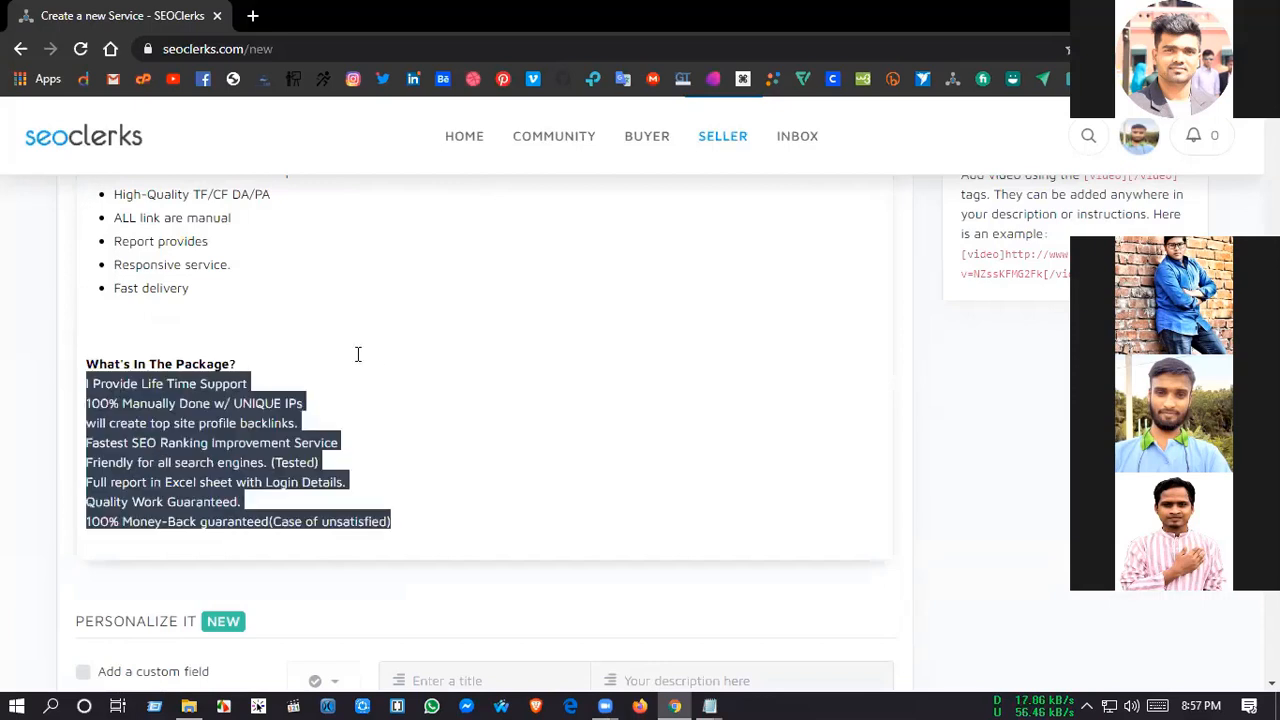
pyautogui.scroll(5, 500, 588)
pyautogui.click(389, 357)
pyautogui.scroll(-4, 481, 585)
pyautogui.scroll(-1, 481, 585)
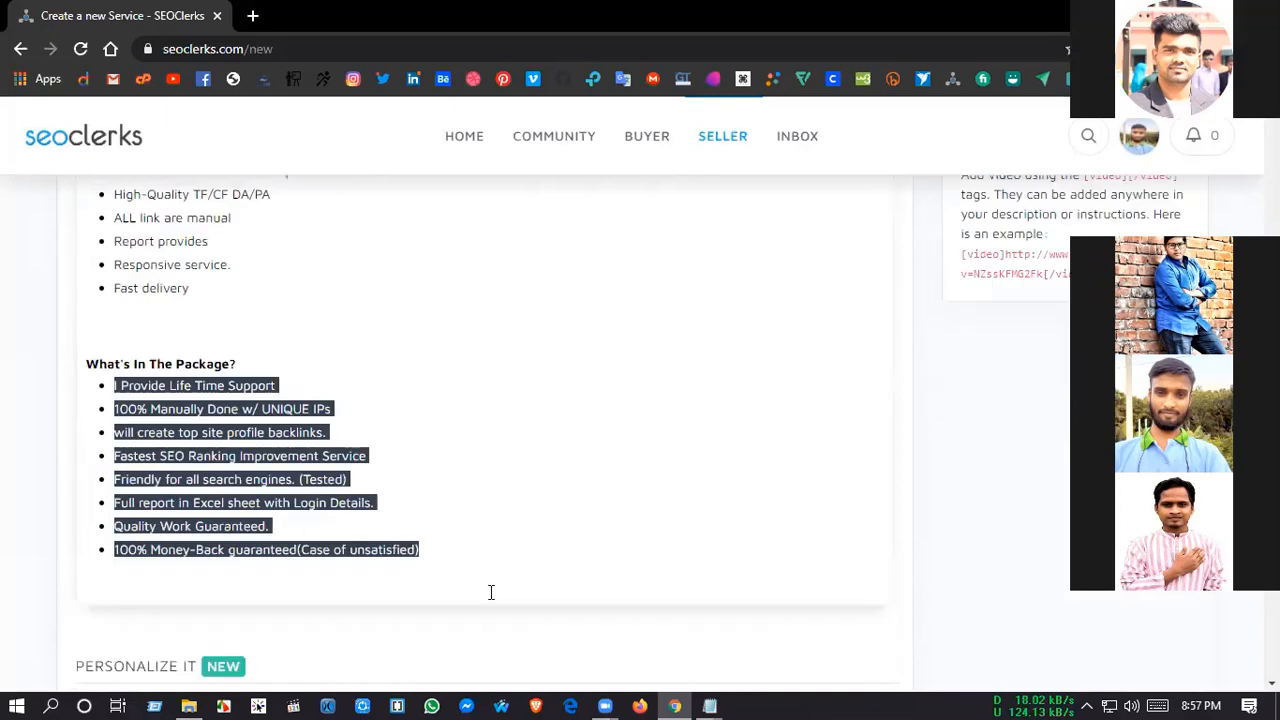
pyautogui.click(490, 590)
pyautogui.press('Return')
pyautogui.press('Return')
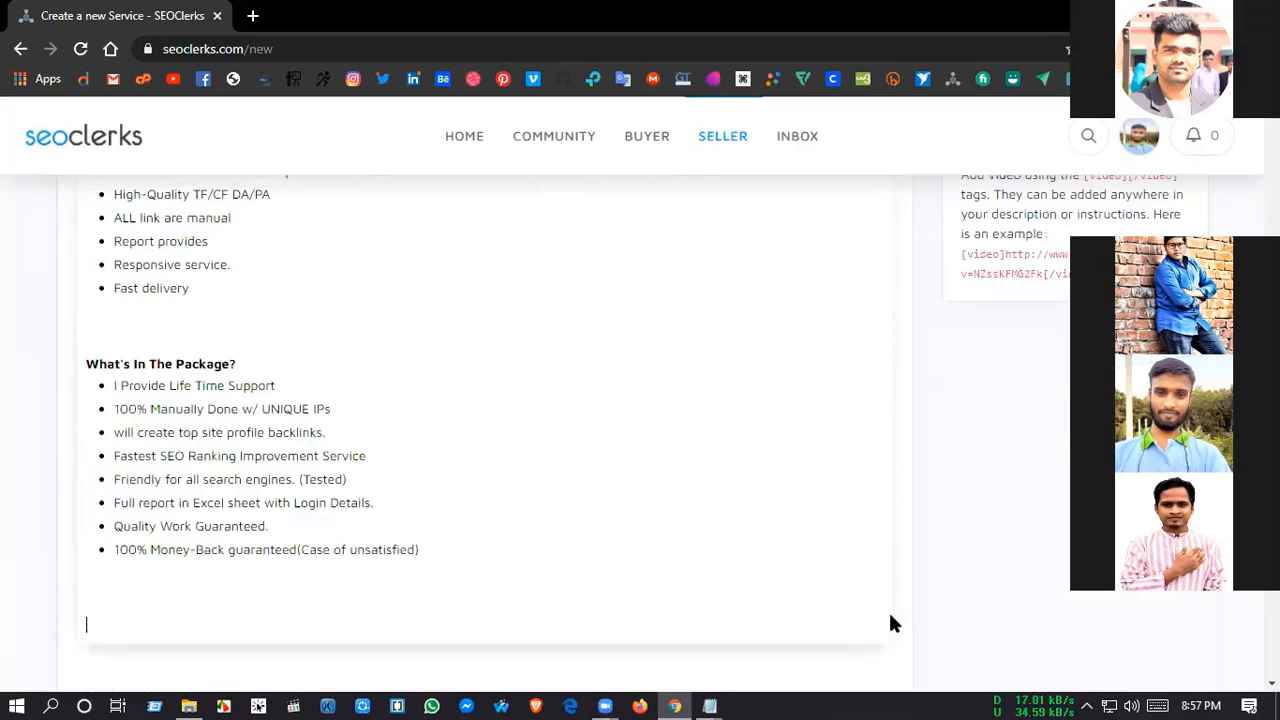
# Step: Remove the extra blank lines above the "What's In The Package?" and "Benefits in this service :" headings, leaving single spacing between sections
pyautogui.scroll(-3, 890, 622)
pyautogui.hotkey('alt', 'Tab')
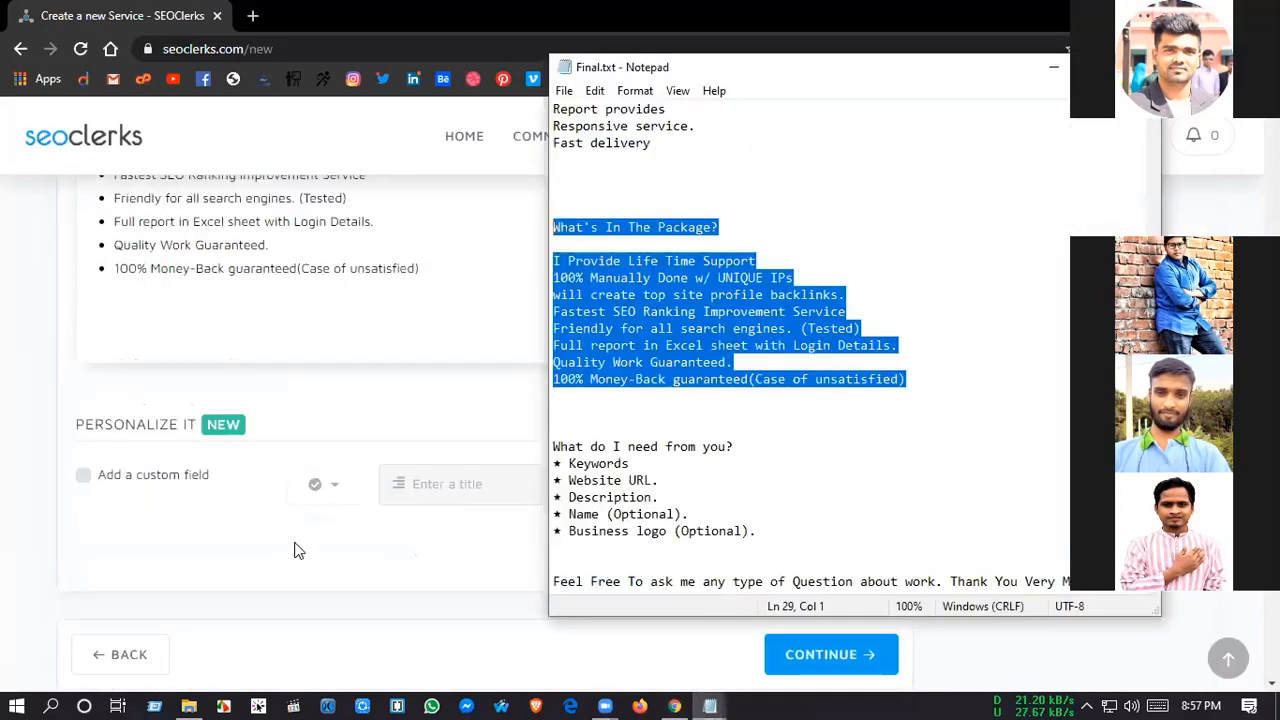
pyautogui.scroll(3, 296, 550)
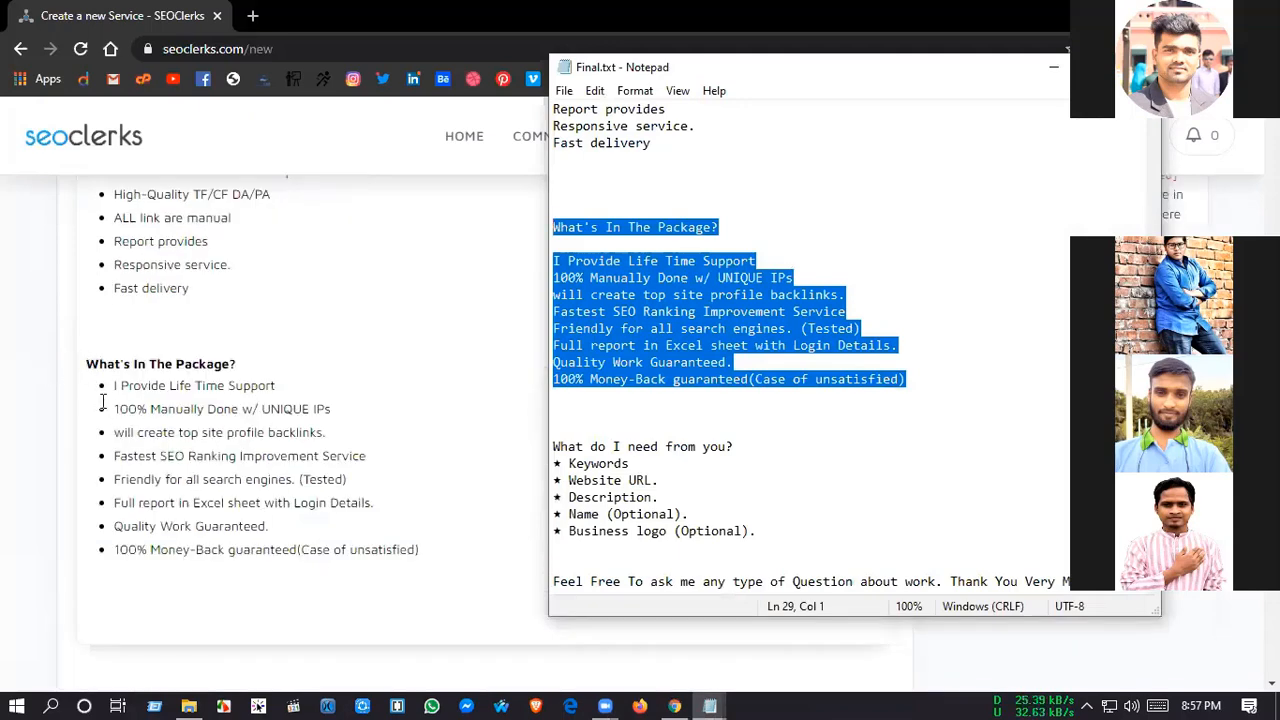
pyautogui.click(86, 366)
pyautogui.press('BackSpace')
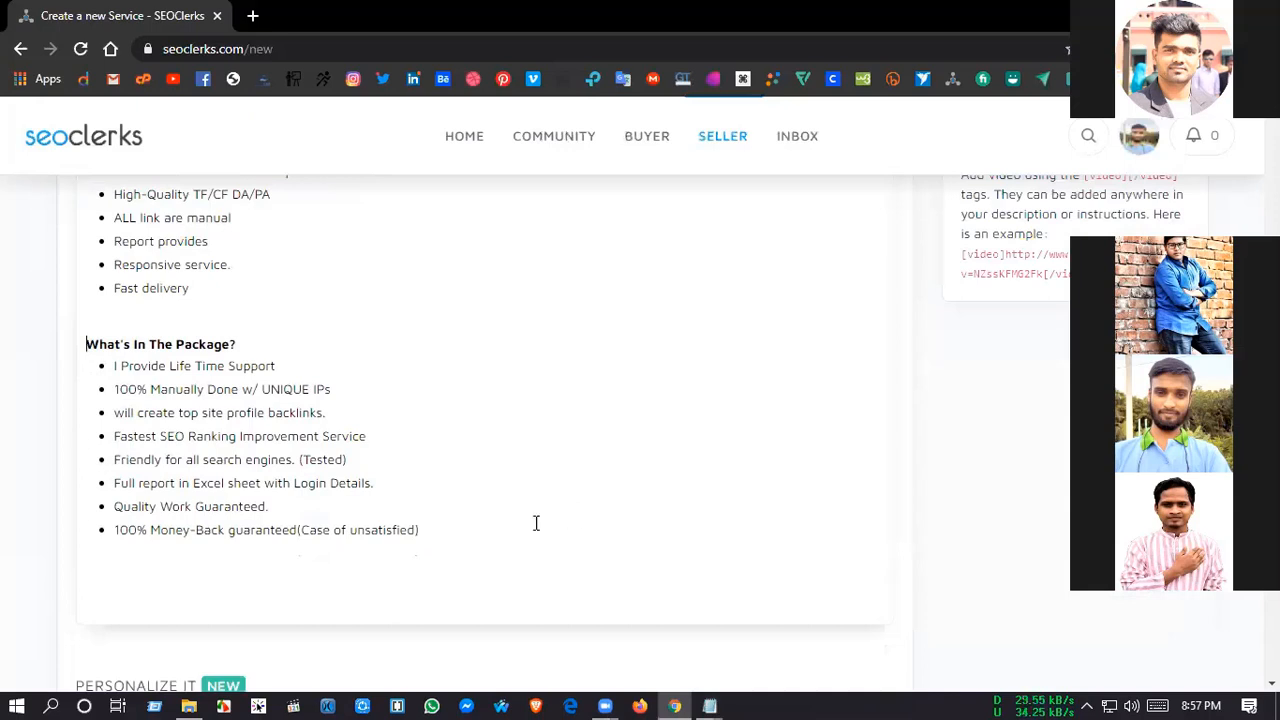
pyautogui.scroll(2, 536, 523)
pyautogui.click(88, 336)
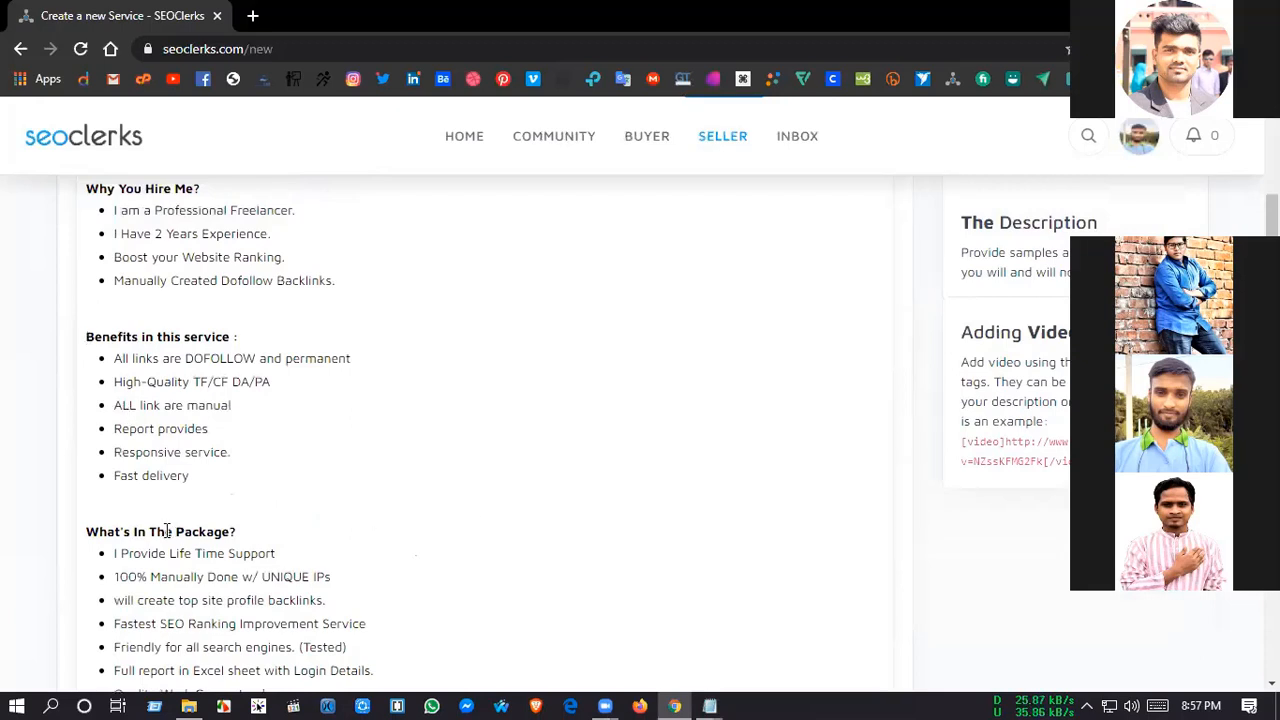
pyautogui.press('BackSpace')
pyautogui.click(87, 512)
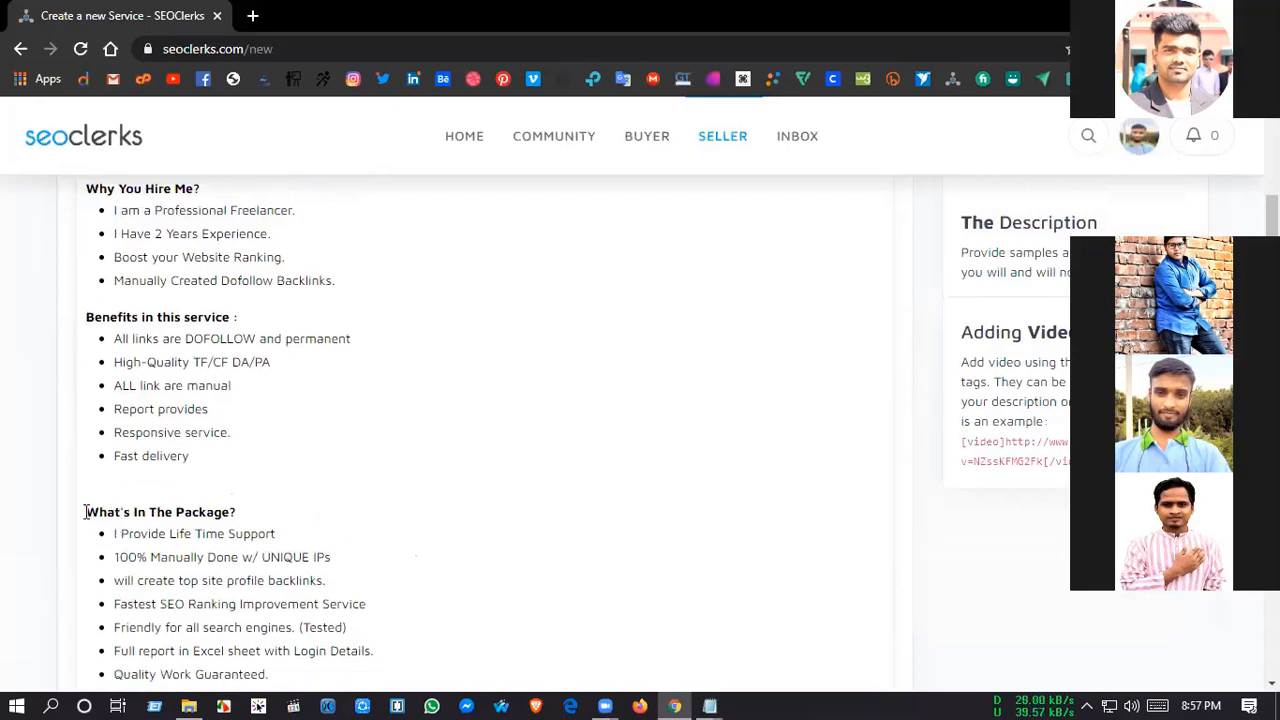
pyautogui.press('BackSpace')
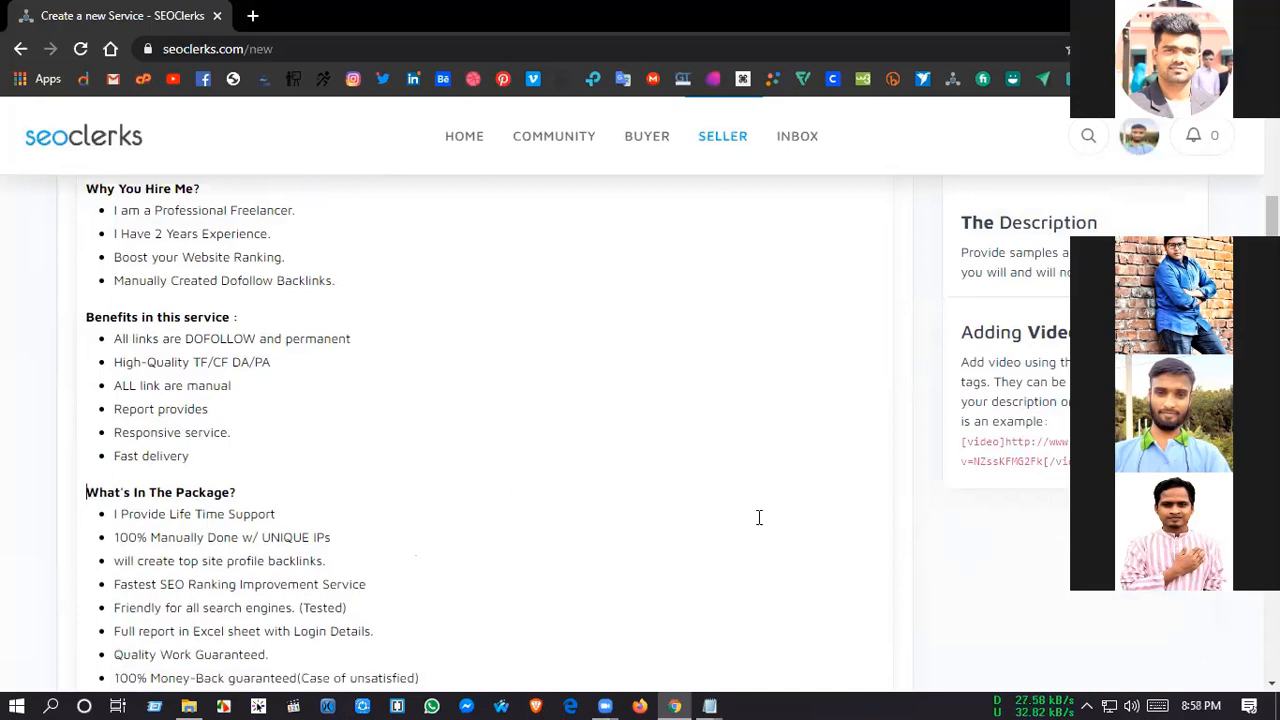
pyautogui.scroll(1, 551, 472)
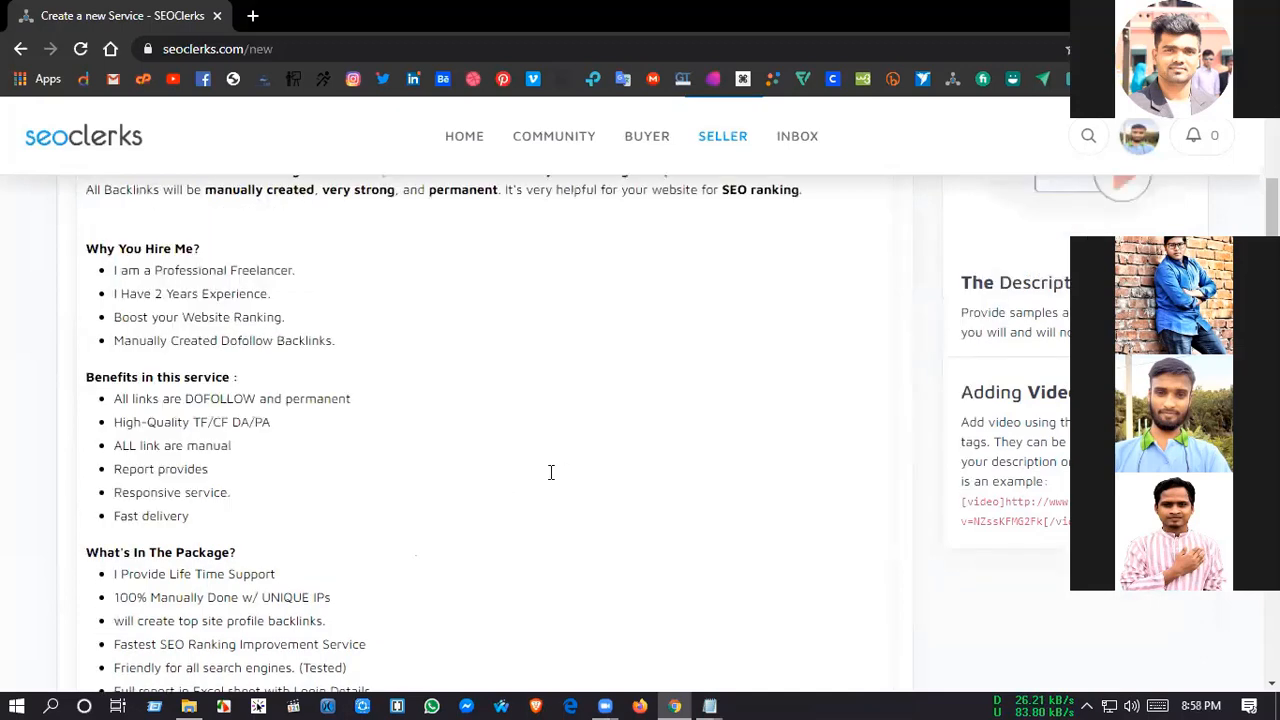
# Step: Copy the "What do I need from you?" heading and its five starred lines from Final.txt in Notepad into the description, below the package list
pyautogui.scroll(-3, 551, 472)
pyautogui.click(114, 528)
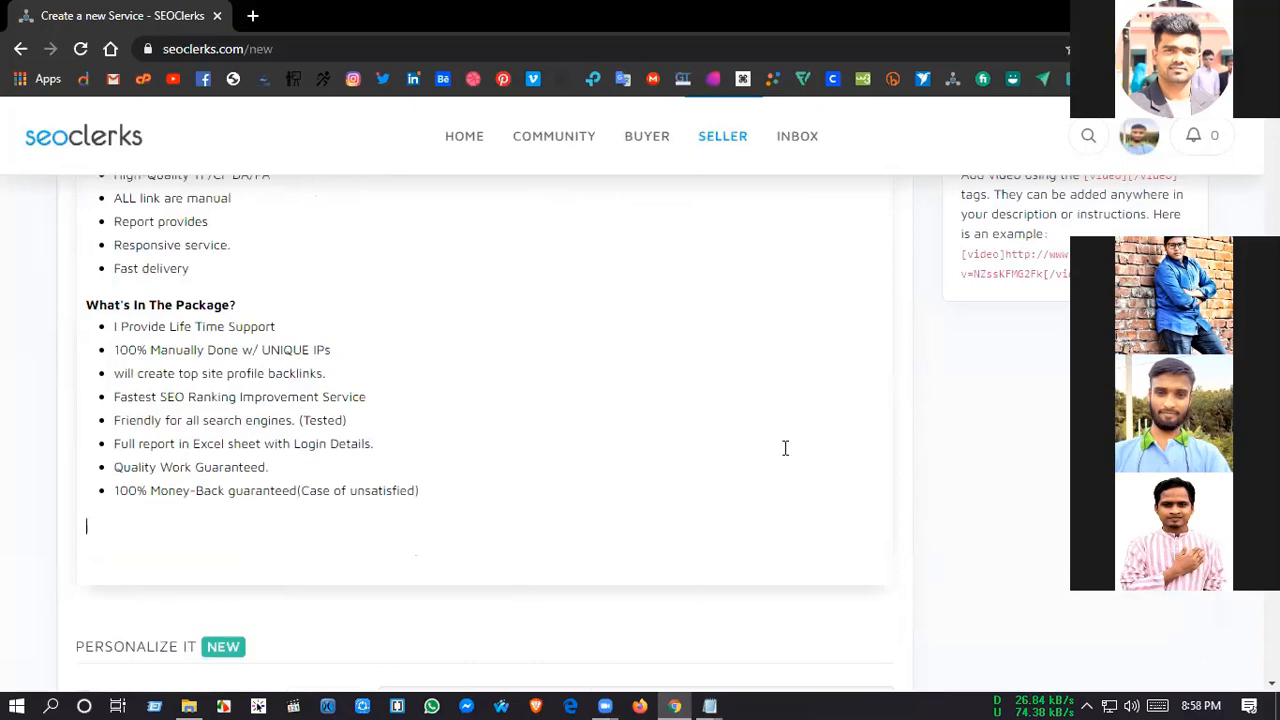
pyautogui.hotkey('alt', 'Tab')
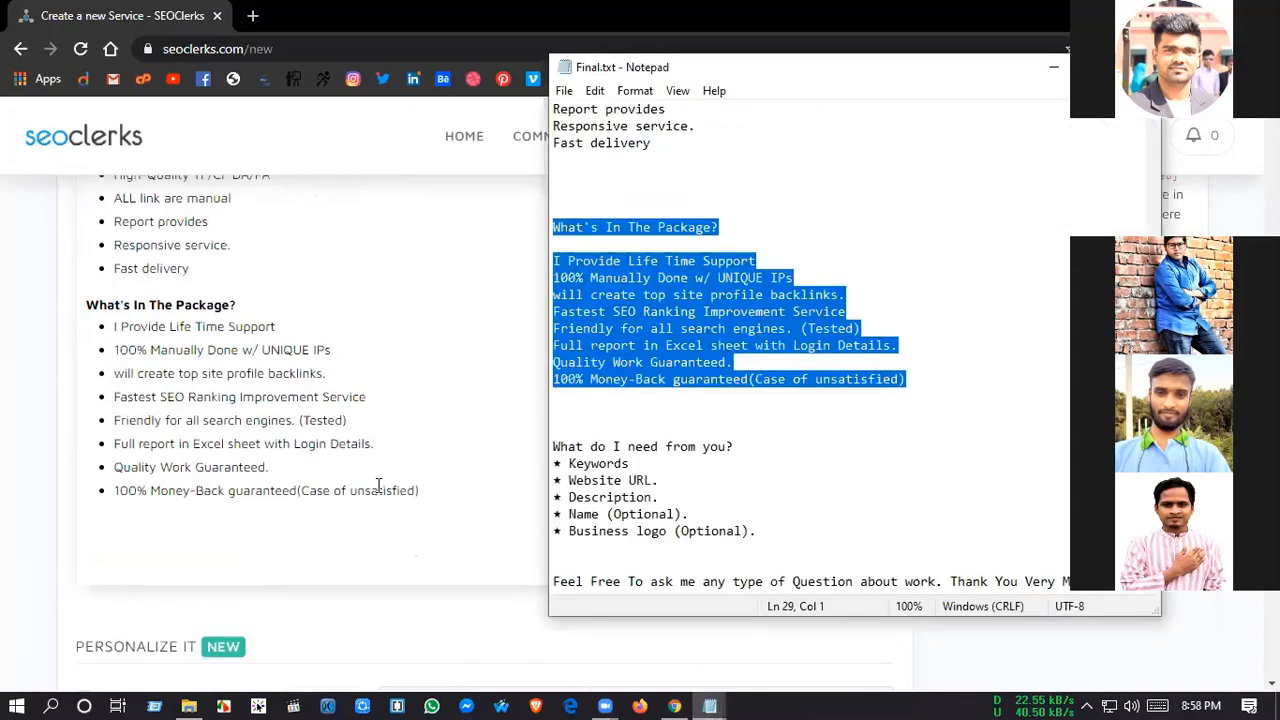
pyautogui.moveTo(553, 448); pyautogui.dragTo(43, 551)
pyautogui.click(153, 538)
pyautogui.write('What do I need from you? ★ Keywords ★ Website URL. ★ Description. ★ Name (Optional). ★ Business logo (Optional).')
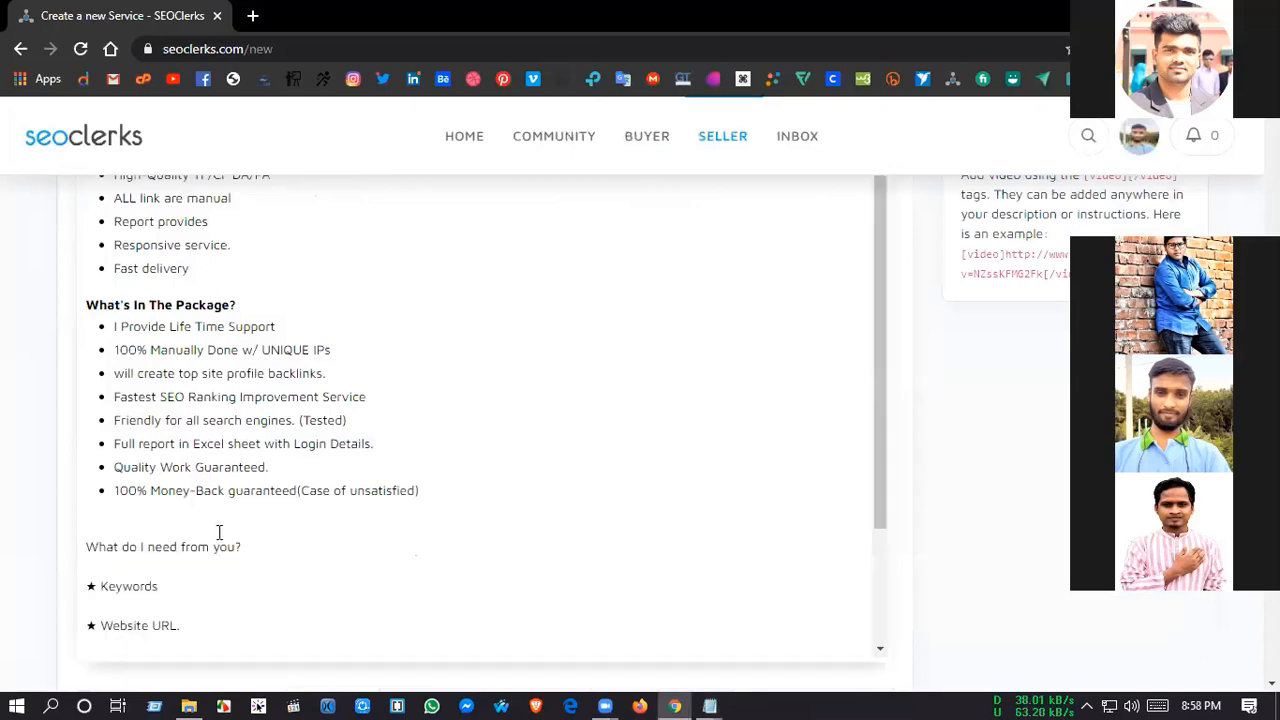
# Step: Make the "What do I need from you?" heading bold
pyautogui.moveTo(242, 547); pyautogui.dragTo(163, 549)
pyautogui.moveTo(77, 544); pyautogui.dragTo(337, 531)
pyautogui.hotkey('ctrl', 'b')
# Step: Remove the blank lines between the "What do I need from you?" heading and its five starred lines
pyautogui.scroll(-2, 97, 500)
pyautogui.click(89, 486)
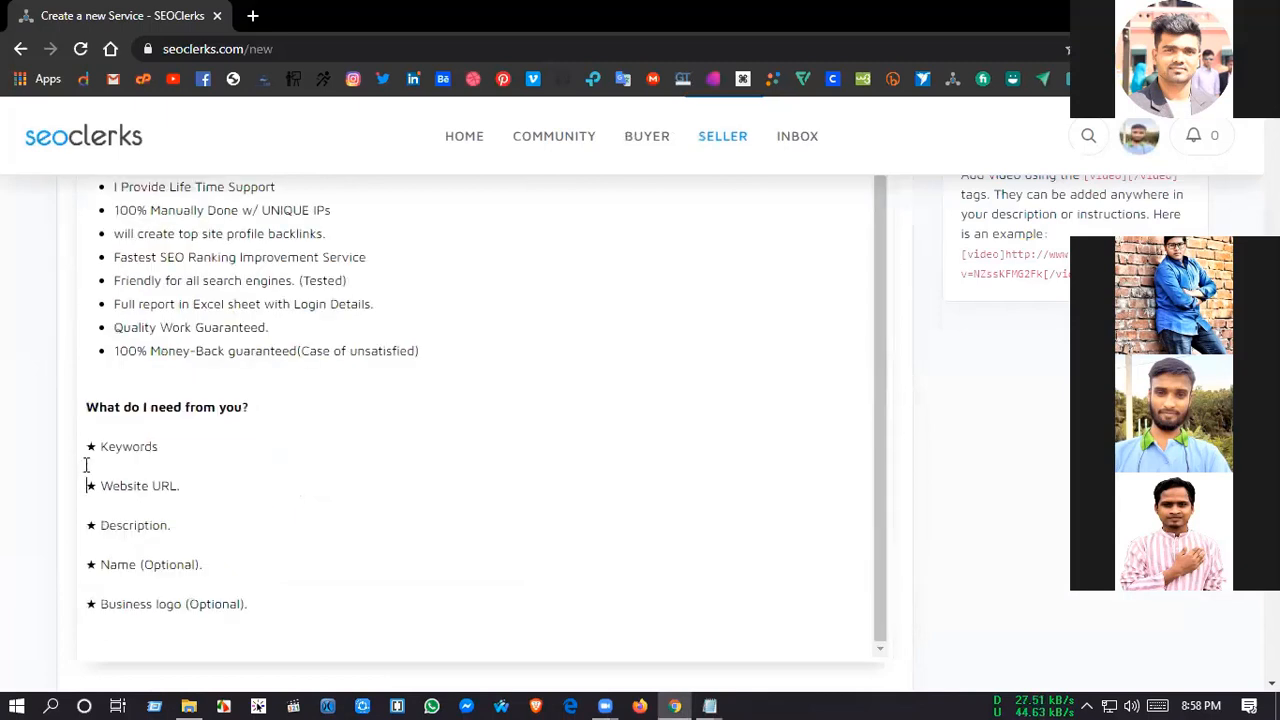
pyautogui.press('BackSpace')
pyautogui.click(89, 525)
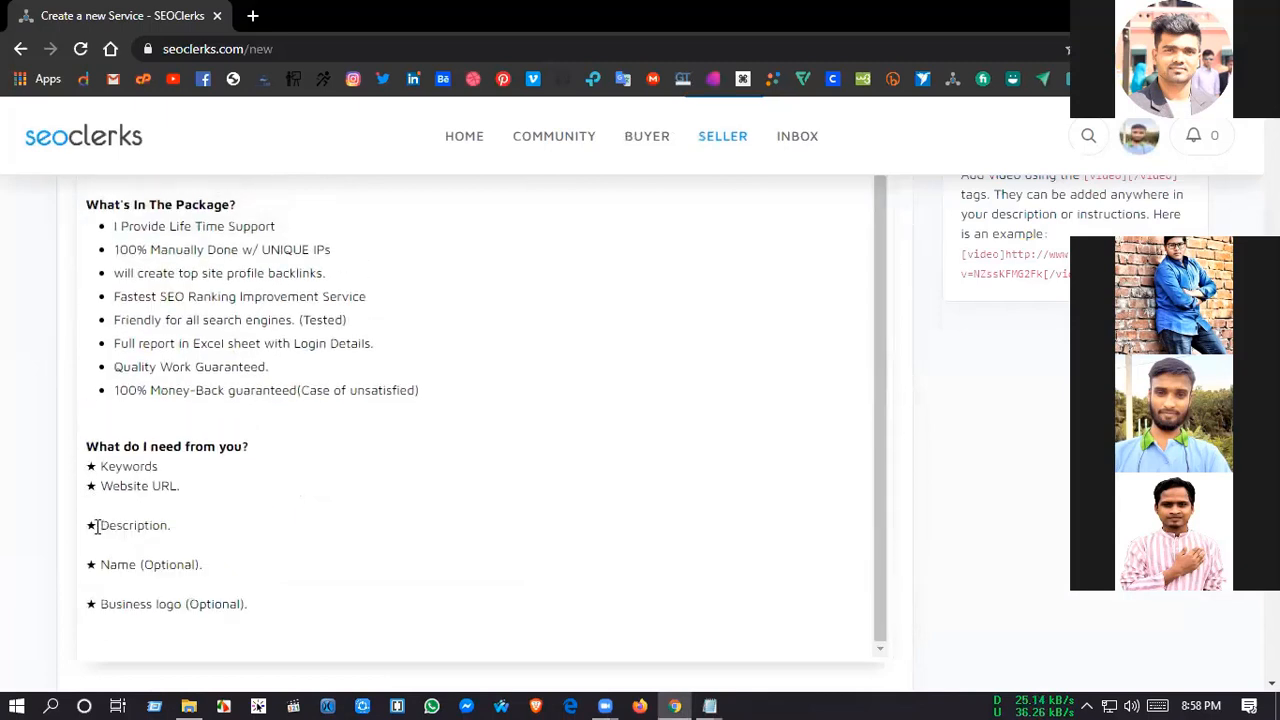
pyautogui.press('BackSpace')
pyautogui.click(89, 564)
pyautogui.press('BackSpace')
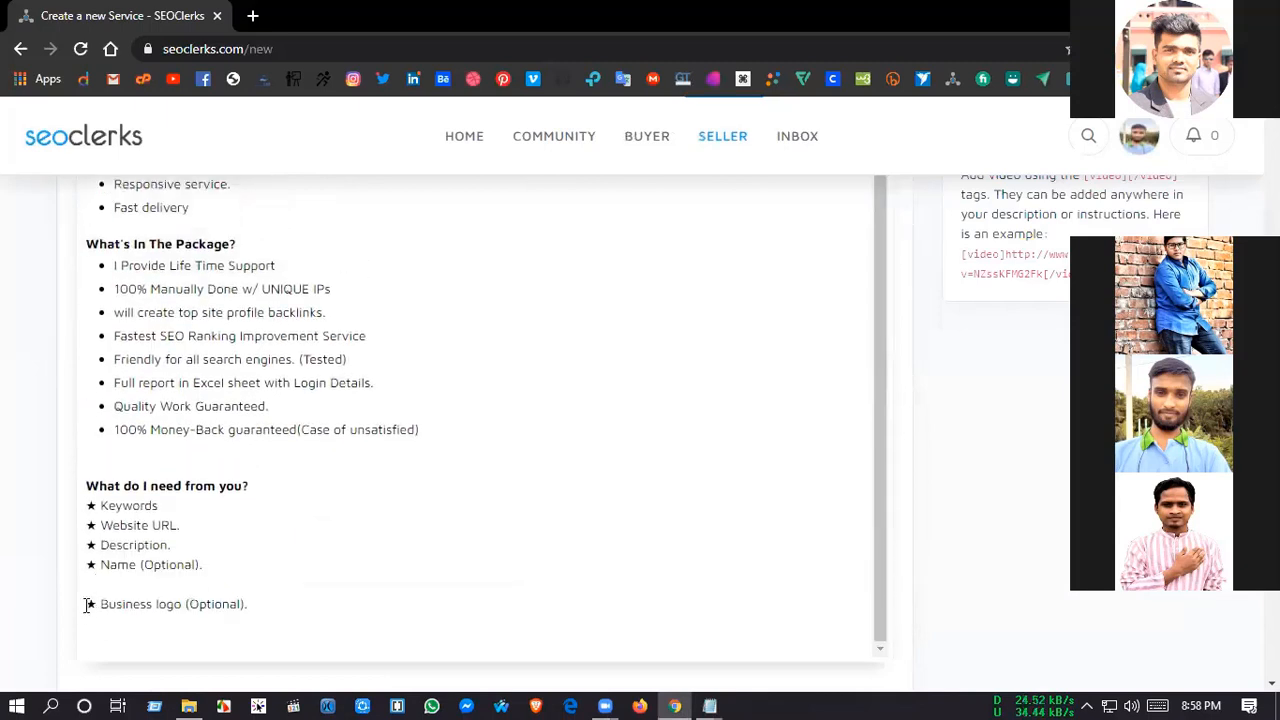
pyautogui.press('BackSpace')
pyautogui.scroll(-1, 482, 536)
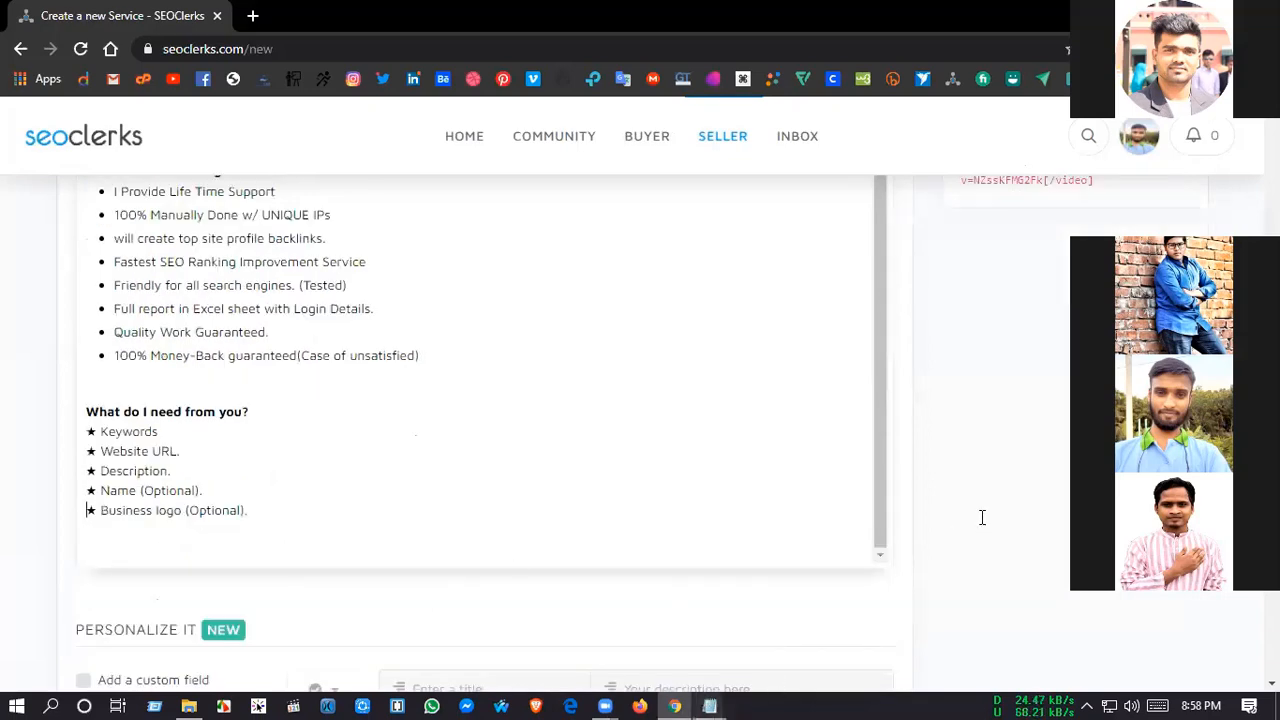
# Step: Copy the closing "Feel Free To ask me any type of Question about work" line from Final.txt in Notepad and return to the description
pyautogui.hotkey('alt', 'Tab')
pyautogui.moveTo(1108, 582); pyautogui.dragTo(524, 574)
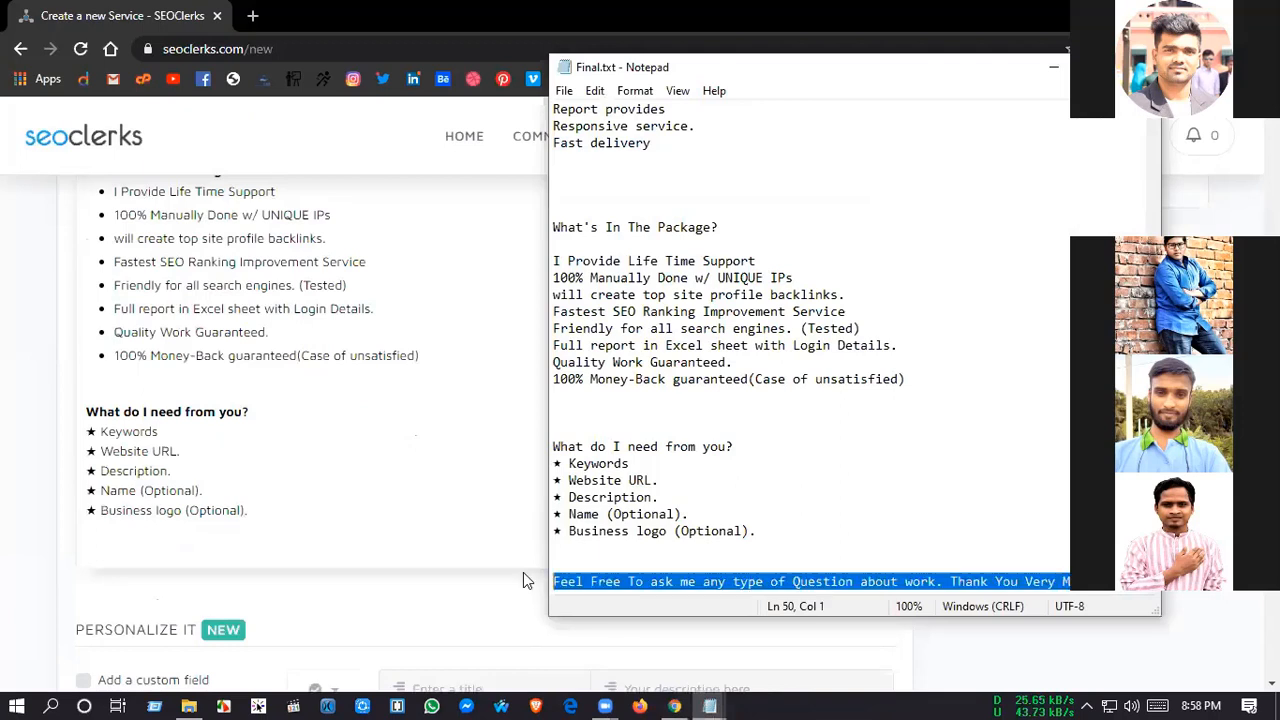
pyautogui.click(157, 549)
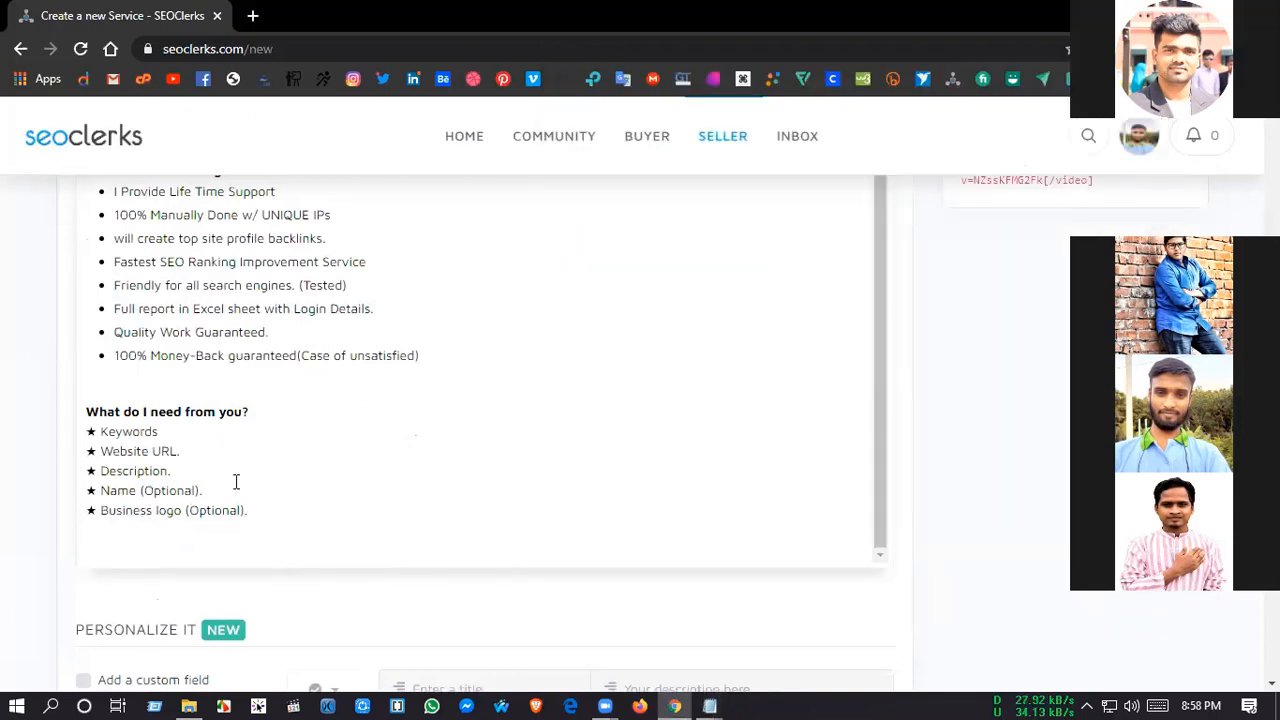
# Step: Delete the "Name (Optional)." line, and paste the copied closing line below the starred list, ending it with a period
pyautogui.moveTo(204, 490); pyautogui.dragTo(99, 491)
pyautogui.press('BackSpace')
pyautogui.press('BackSpace')
pyautogui.press('BackSpace')
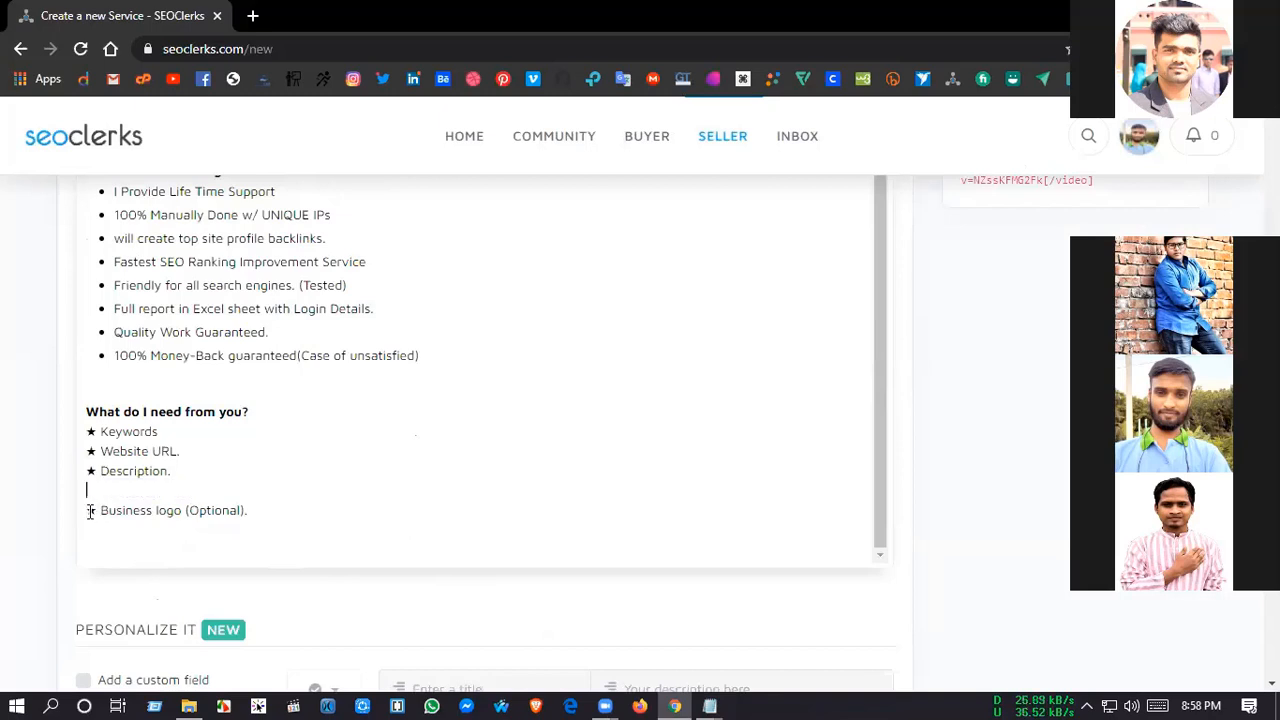
pyautogui.press('BackSpace')
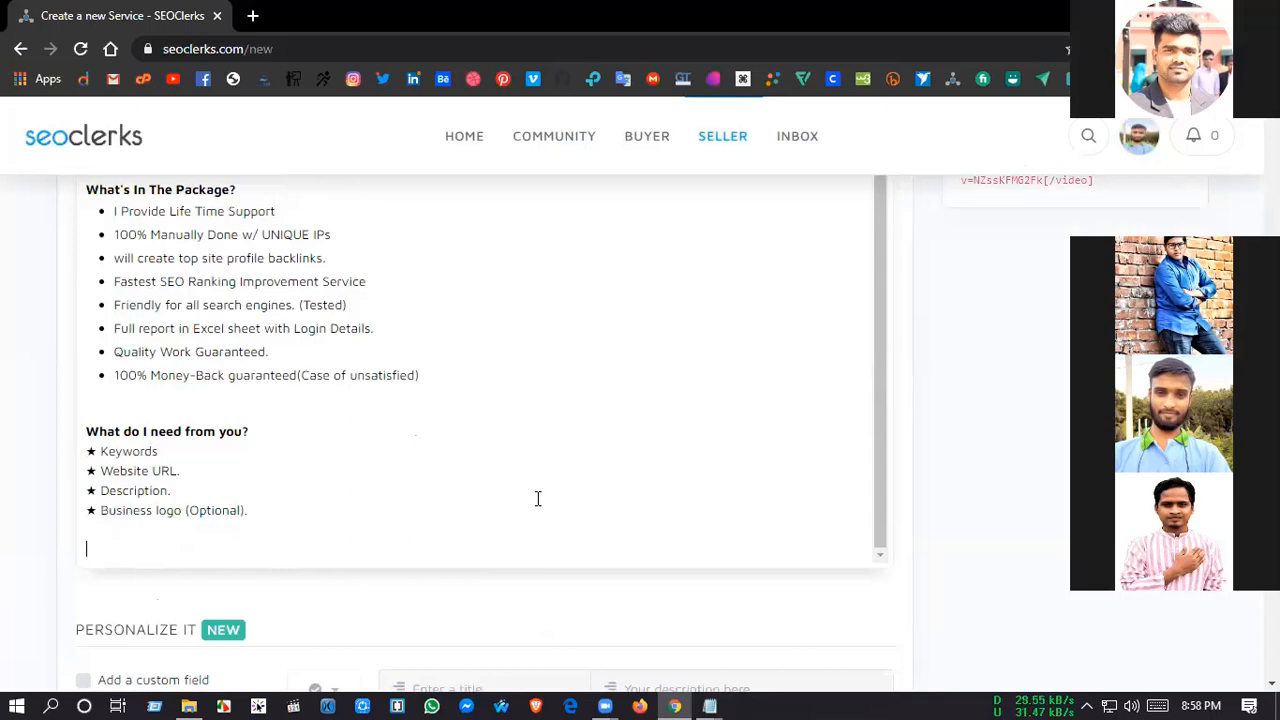
pyautogui.write('Feel Free To ask me any type of Question about work. Thank You Very Much')
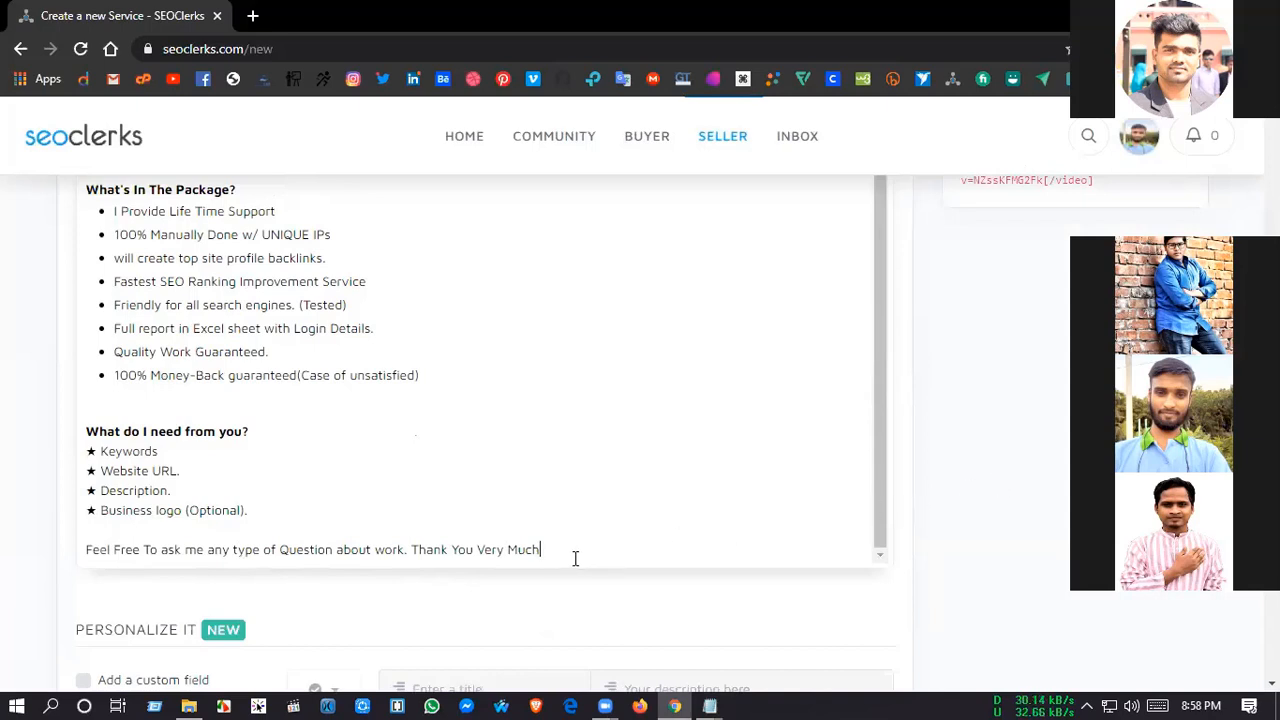
pyautogui.write('.')
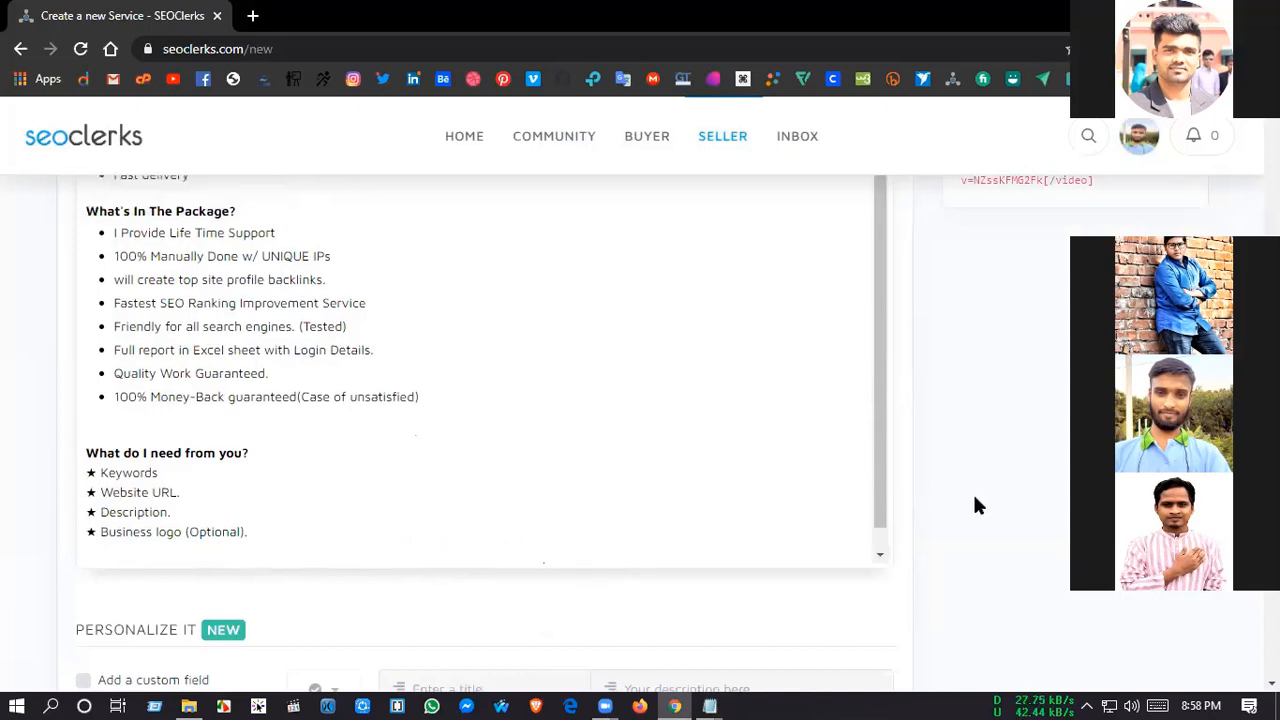
# Step: Remove the extra blank line above the "Why You Hire Me?" heading and the one above "What do I need from you?"
pyautogui.scroll(3, 950, 588)
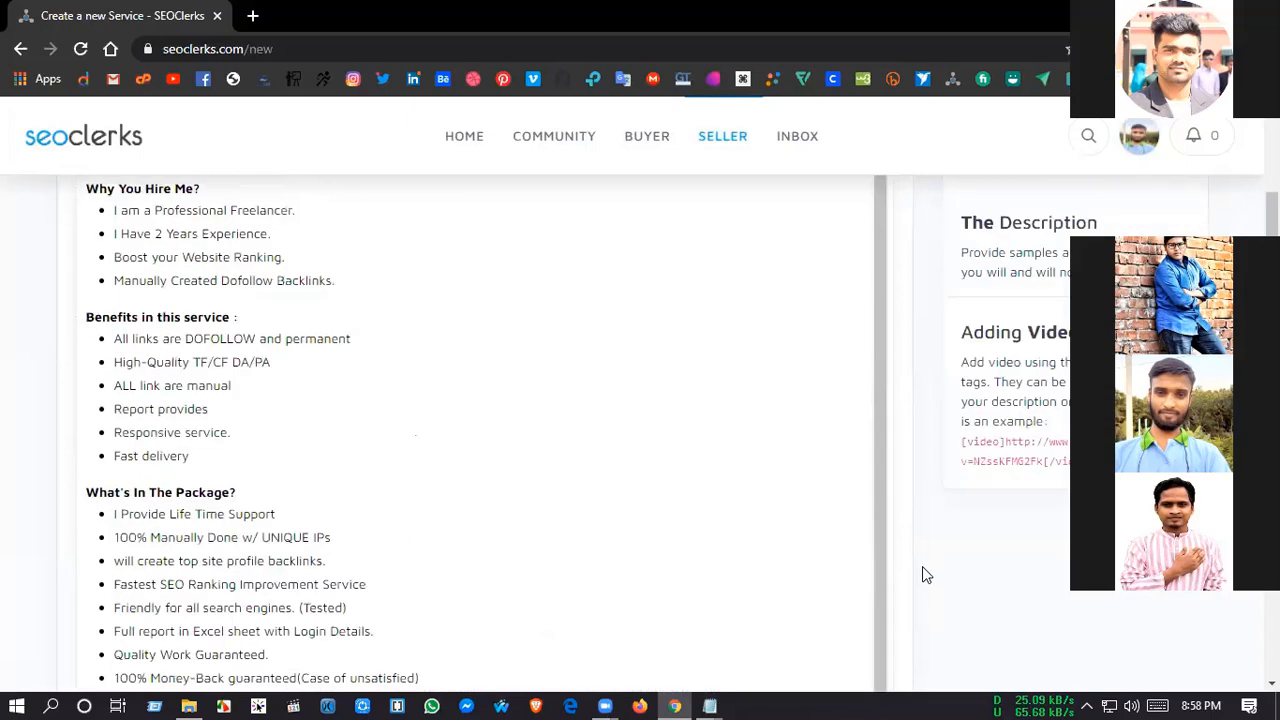
pyautogui.scroll(3, 922, 574)
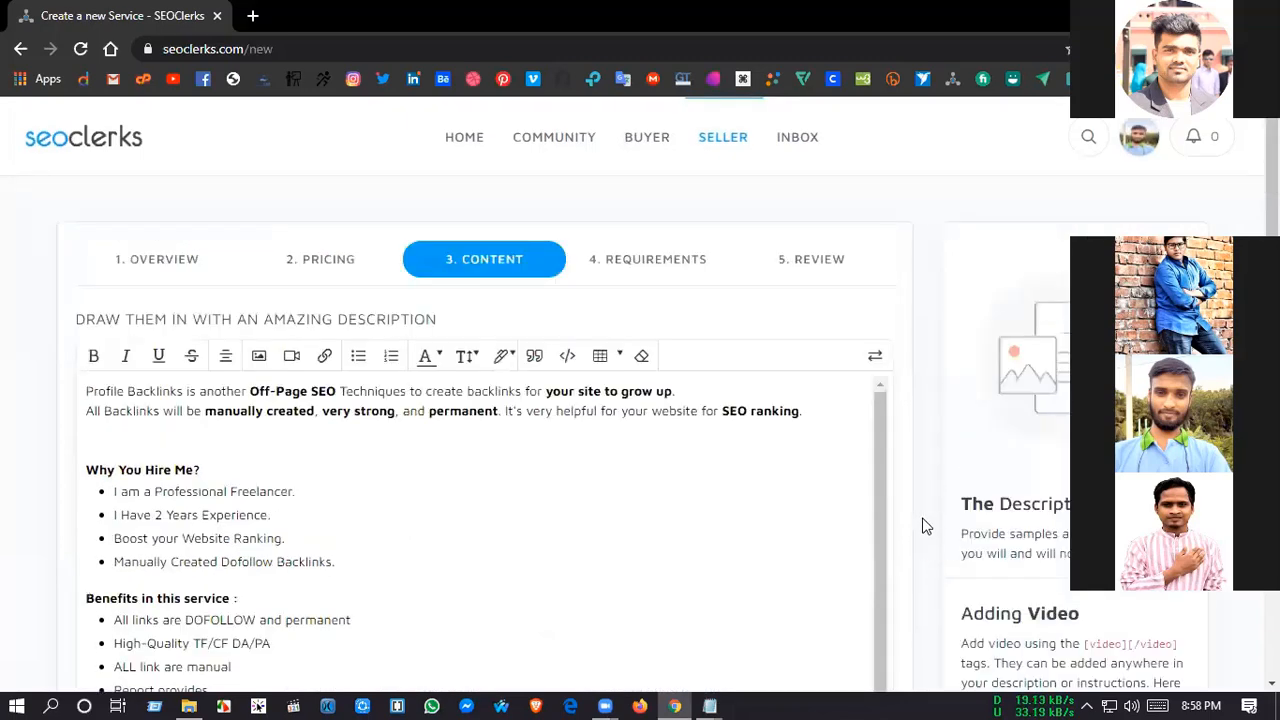
pyautogui.scroll(-1, 925, 521)
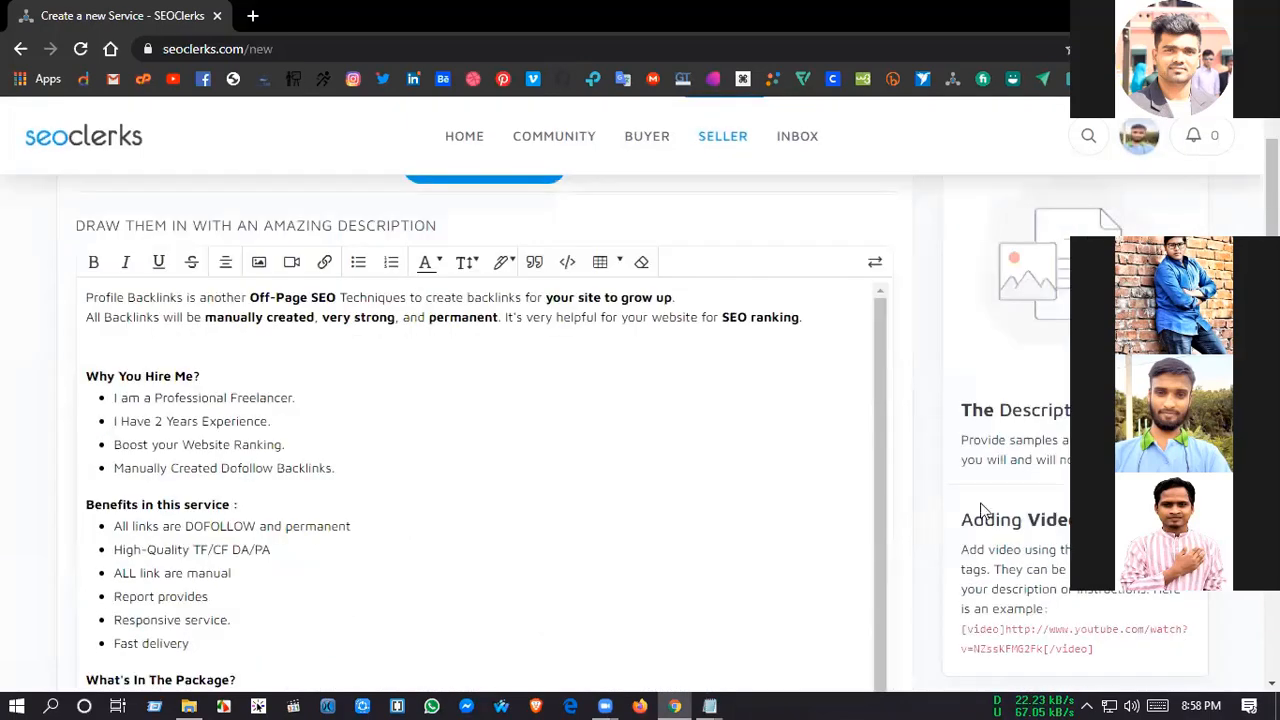
pyautogui.scroll(-4, 965, 520)
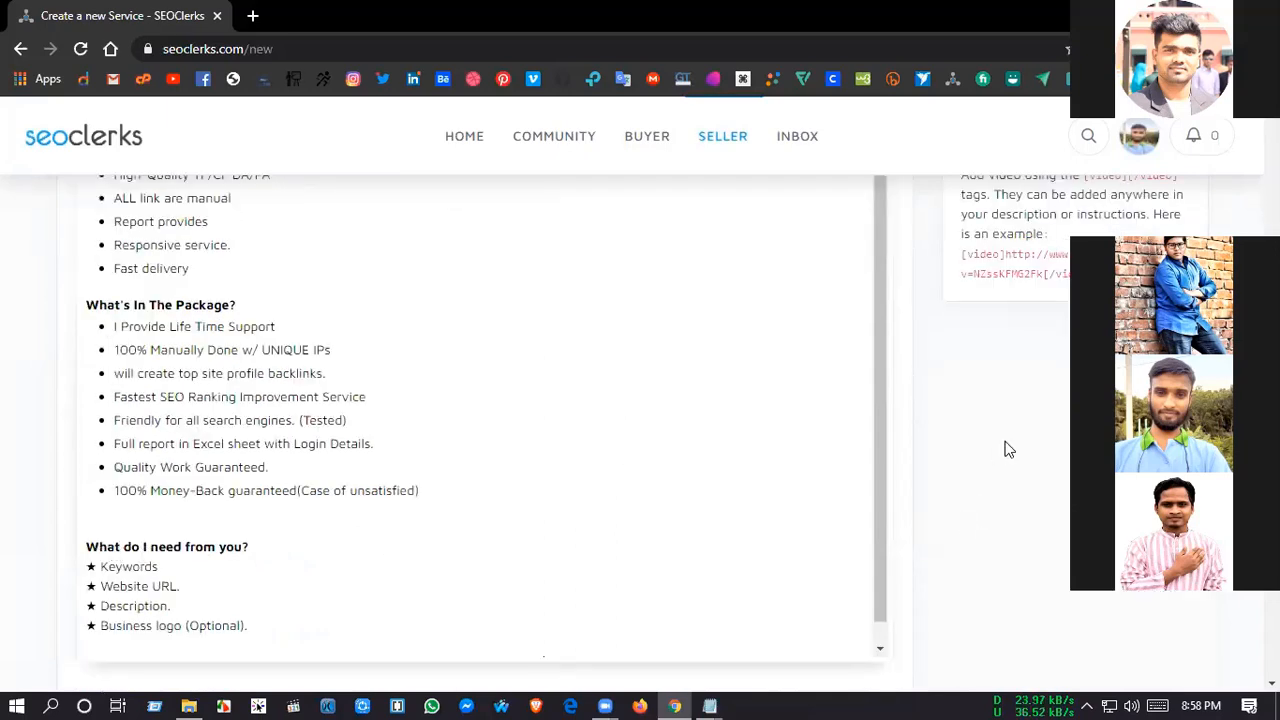
pyautogui.scroll(2, 937, 475)
pyautogui.scroll(2, 928, 477)
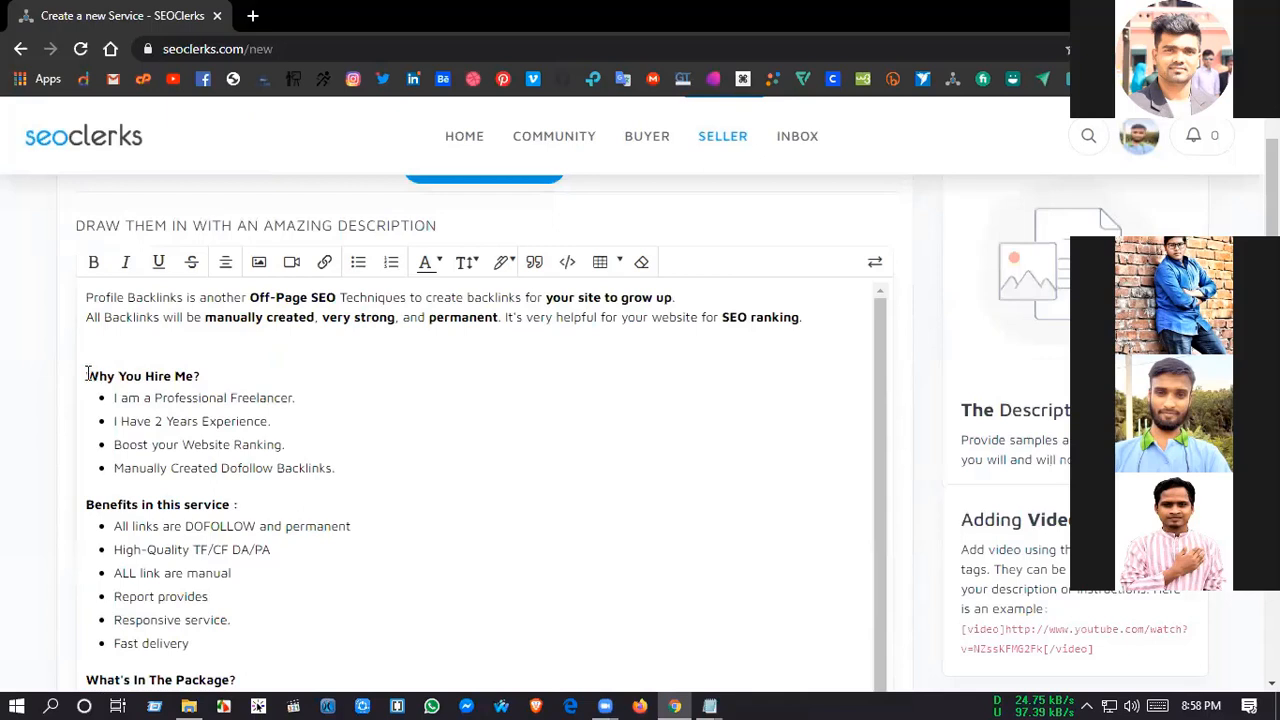
pyautogui.click(88, 376)
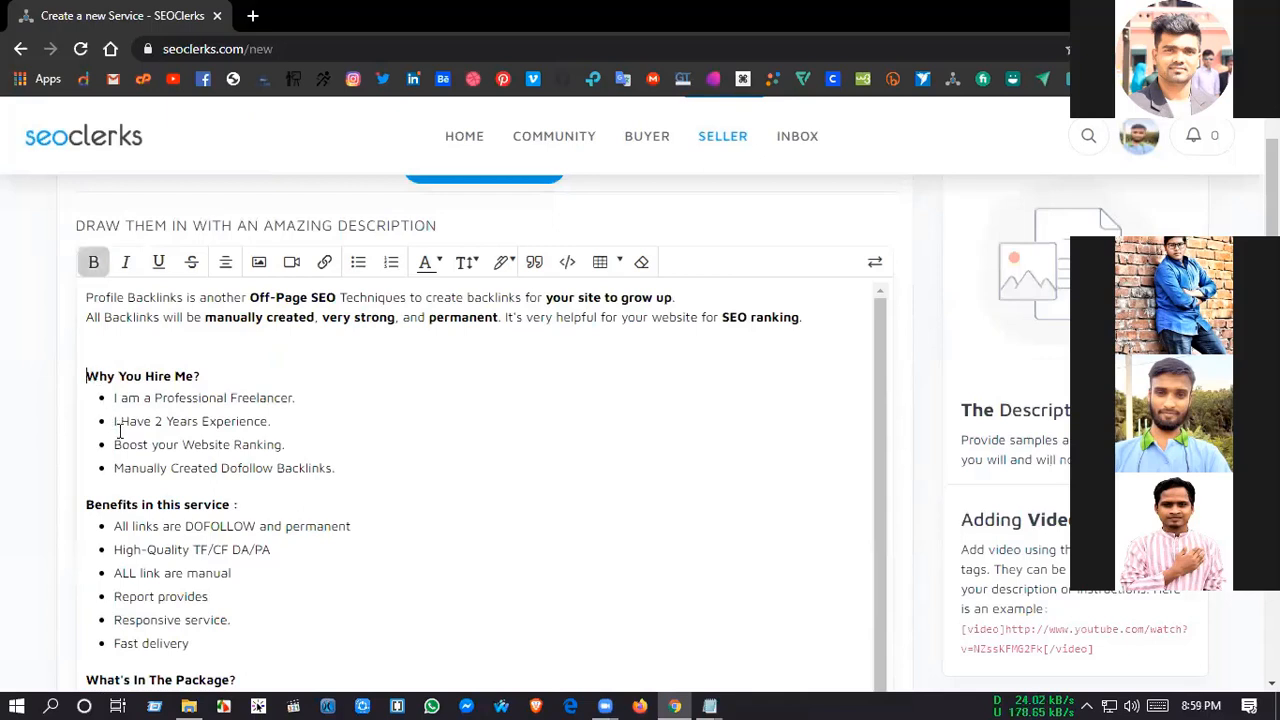
pyautogui.press('BackSpace')
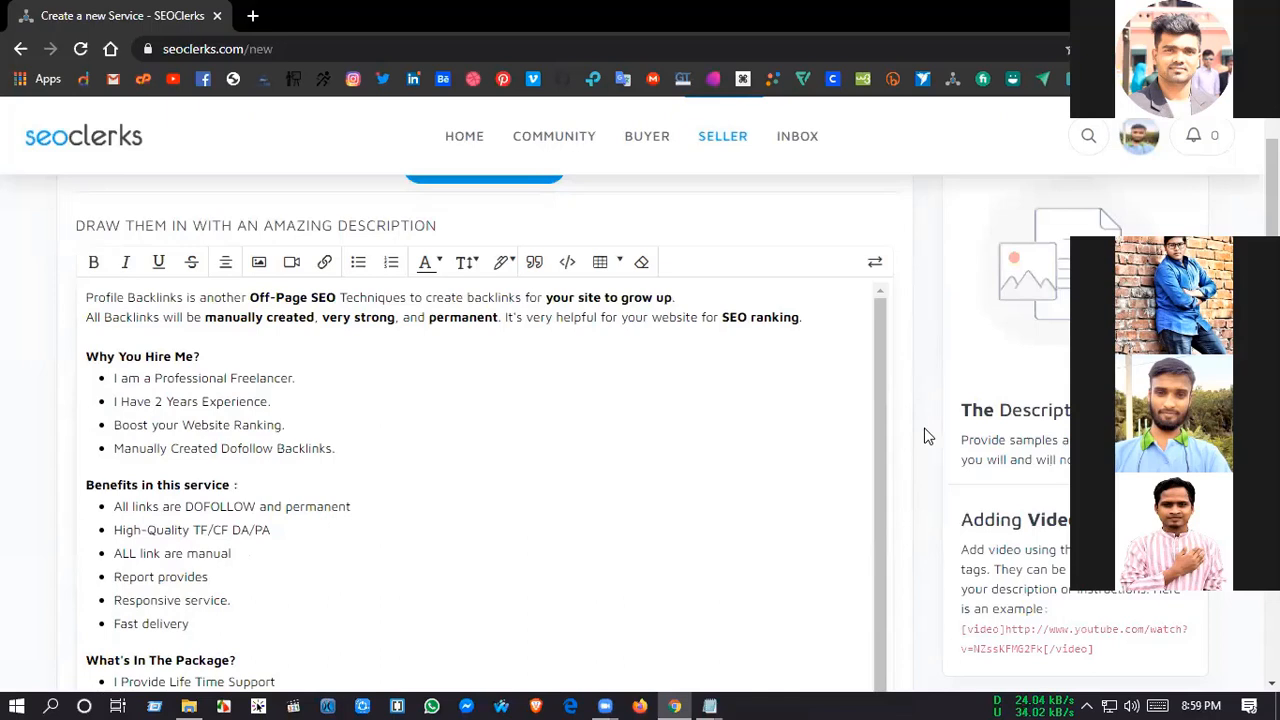
pyautogui.scroll(-4, 925, 436)
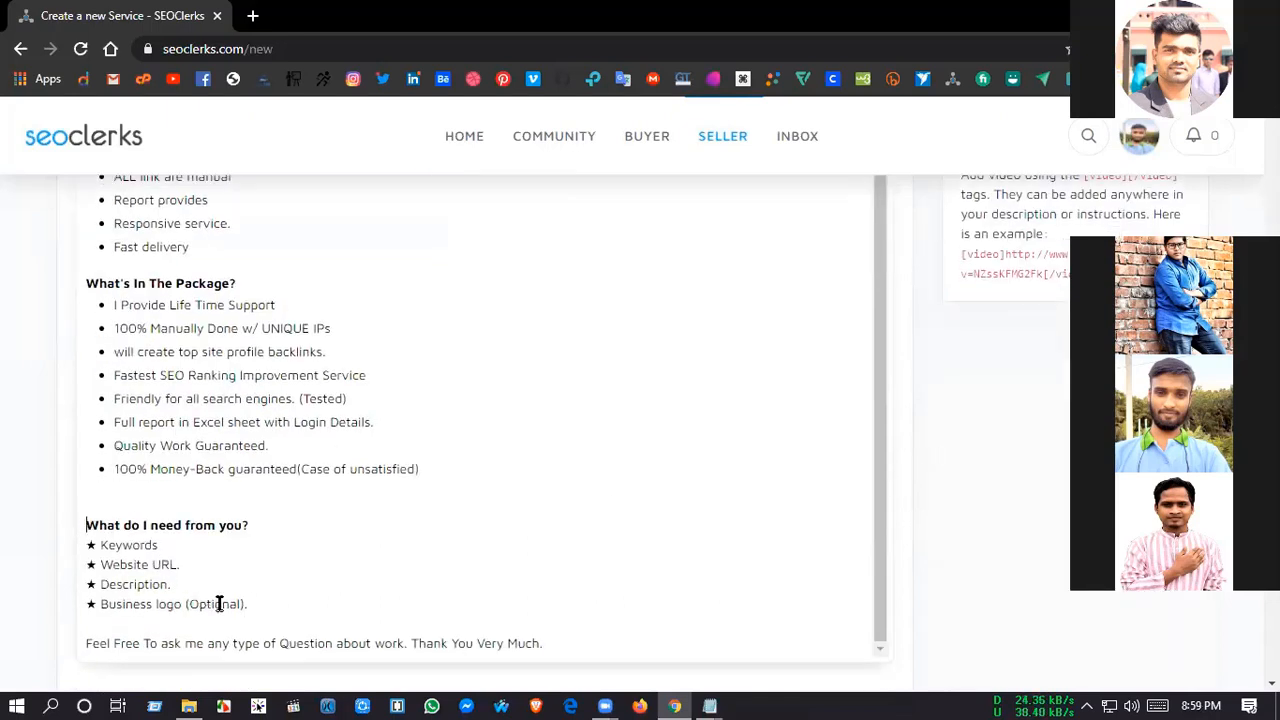
pyautogui.press('BackSpace')
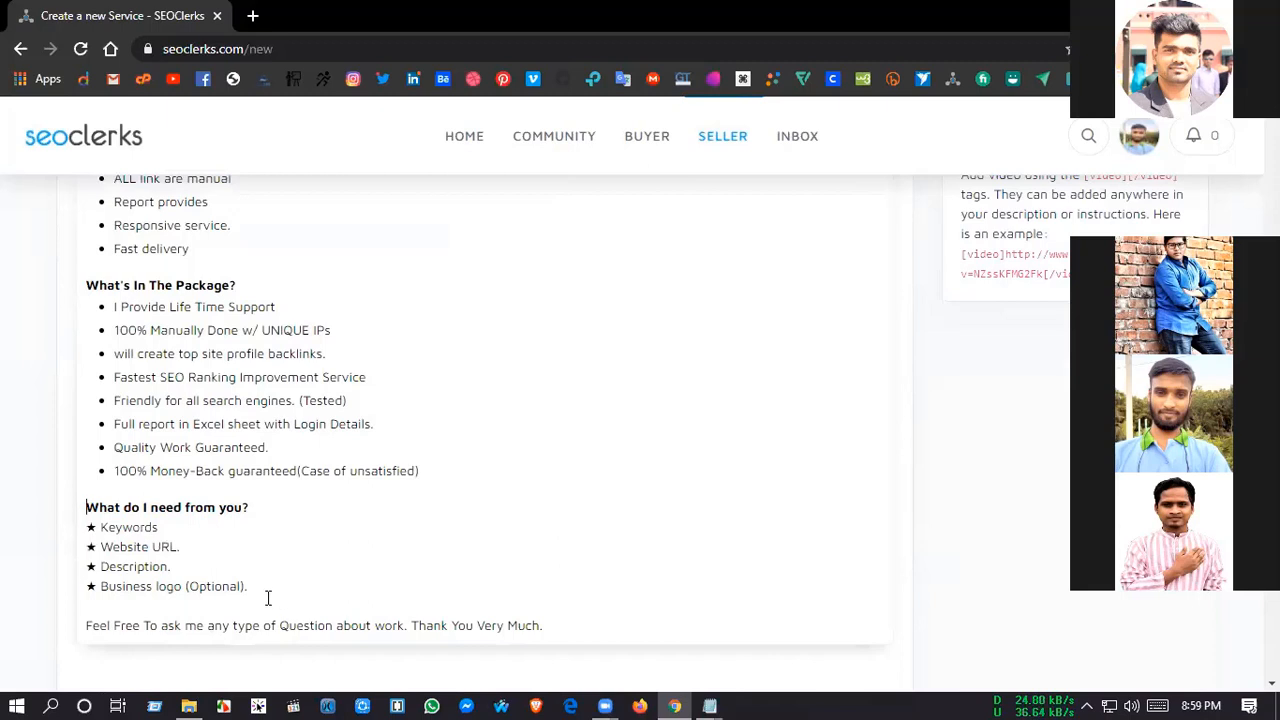
pyautogui.moveTo(269, 597); pyautogui.dragTo(43, 515)
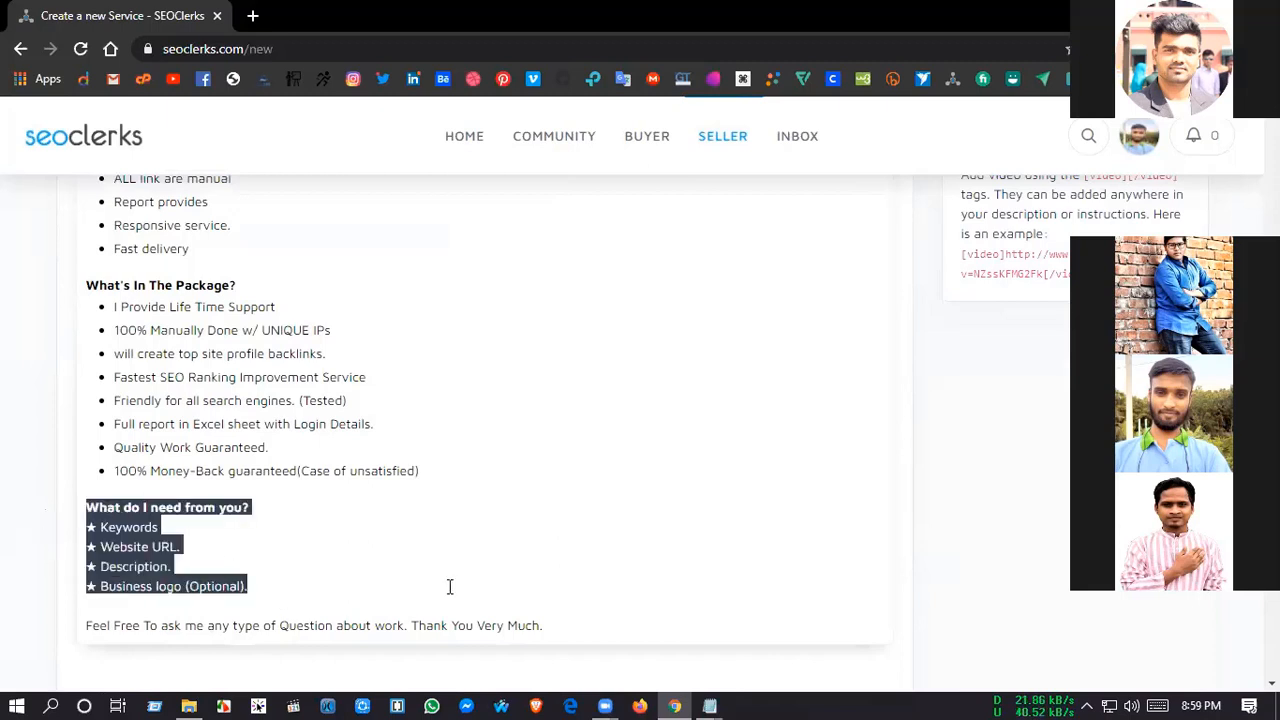
pyautogui.click(974, 528)
pyautogui.scroll(-2, 620, 523)
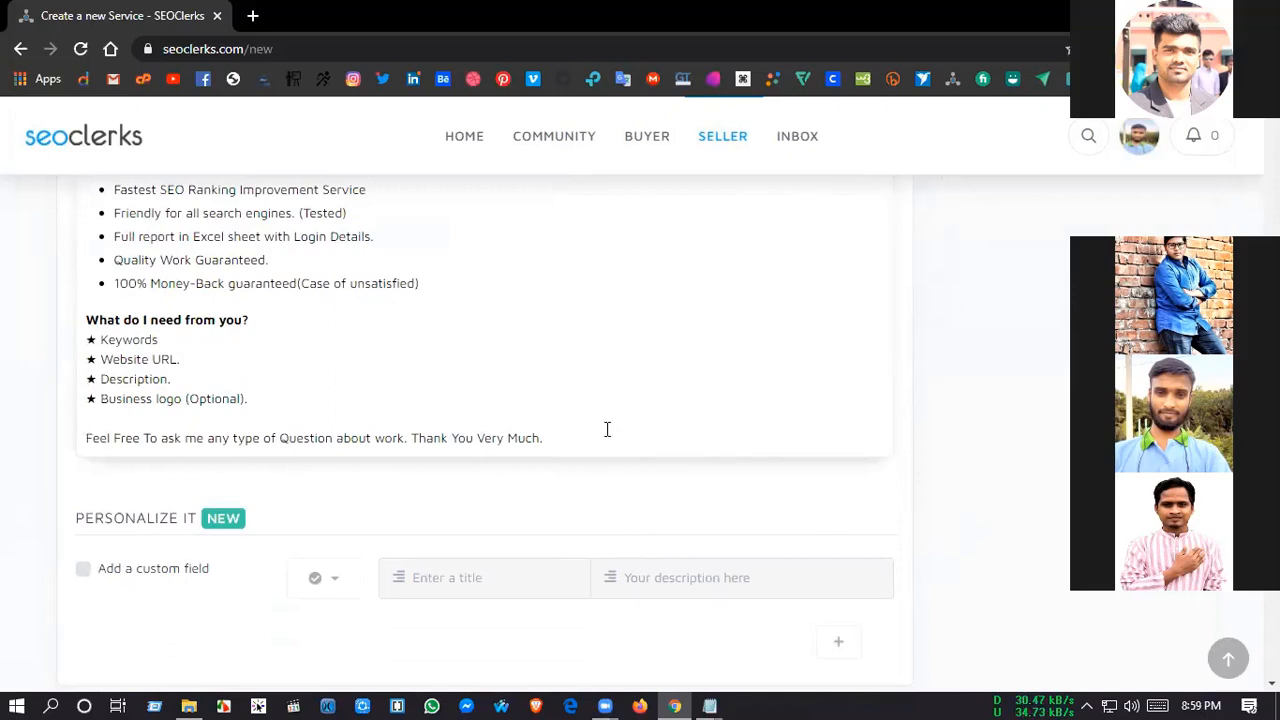
pyautogui.scroll(-2, 712, 492)
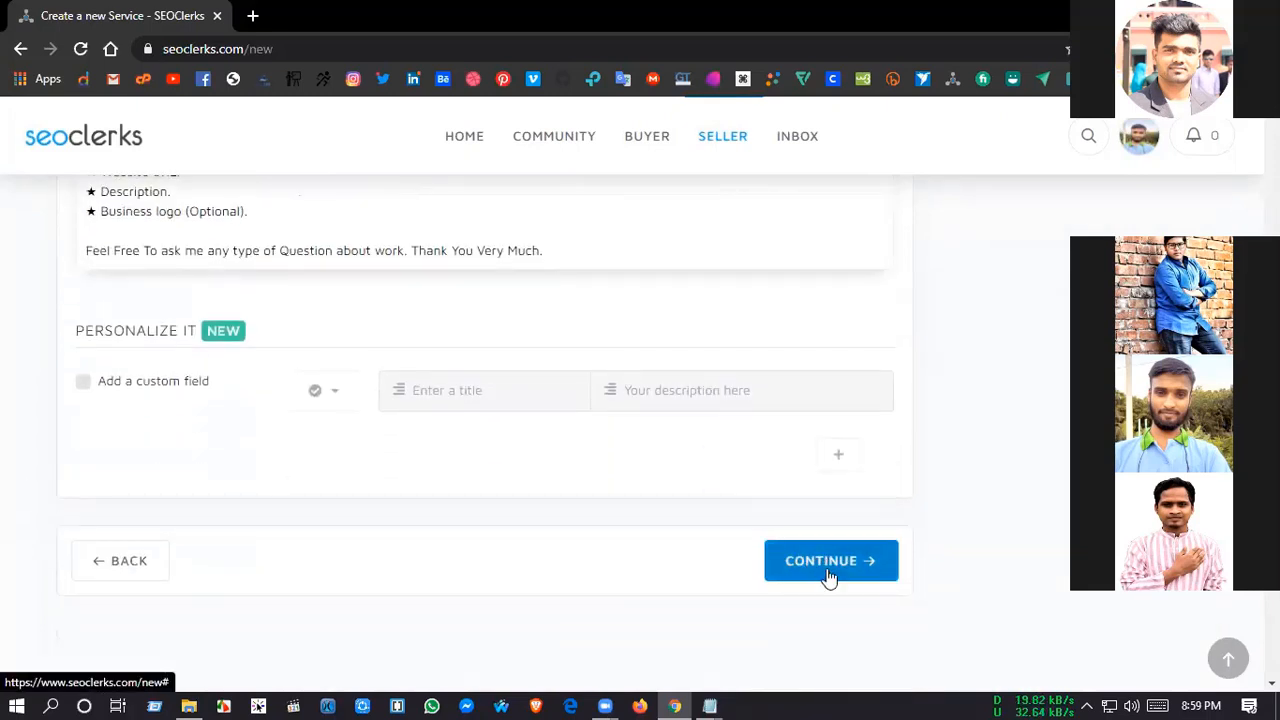
# Step: Make the closing "Feel Free To ask me any type of Question about work. Thank You Very Much." line of the description bold
pyautogui.scroll(2, 240, 577)
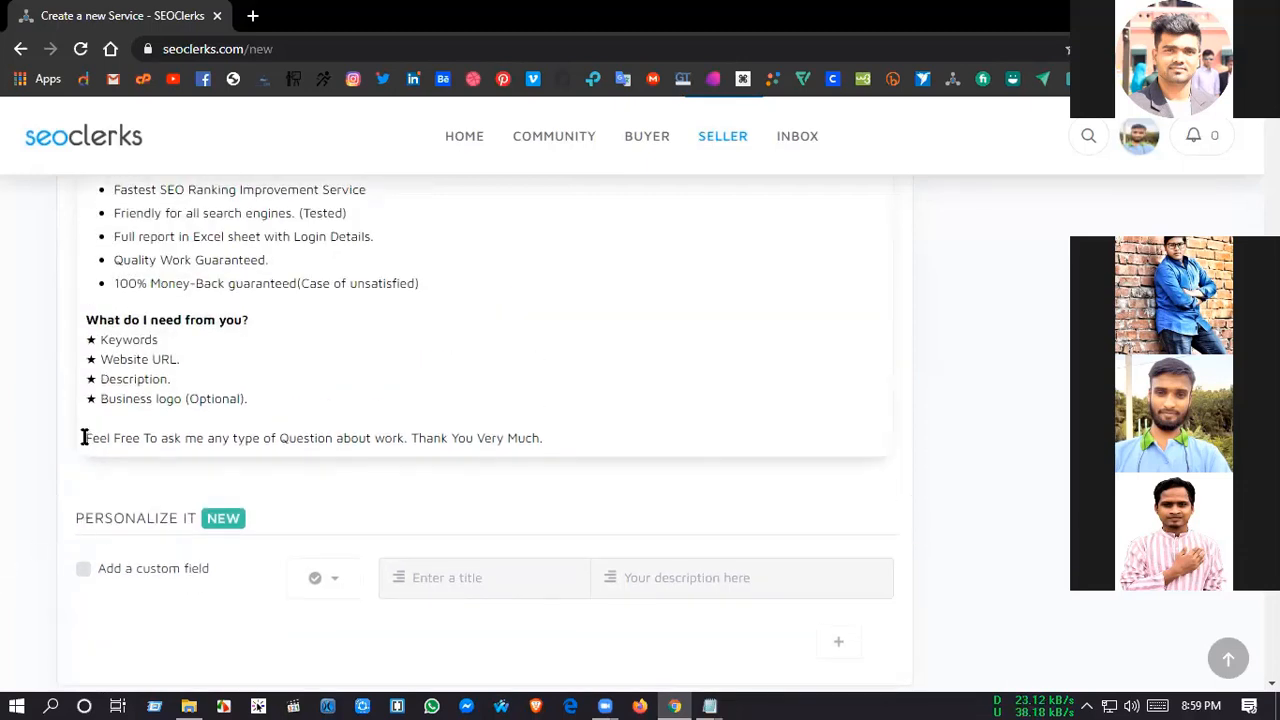
pyautogui.moveTo(82, 438); pyautogui.dragTo(546, 446)
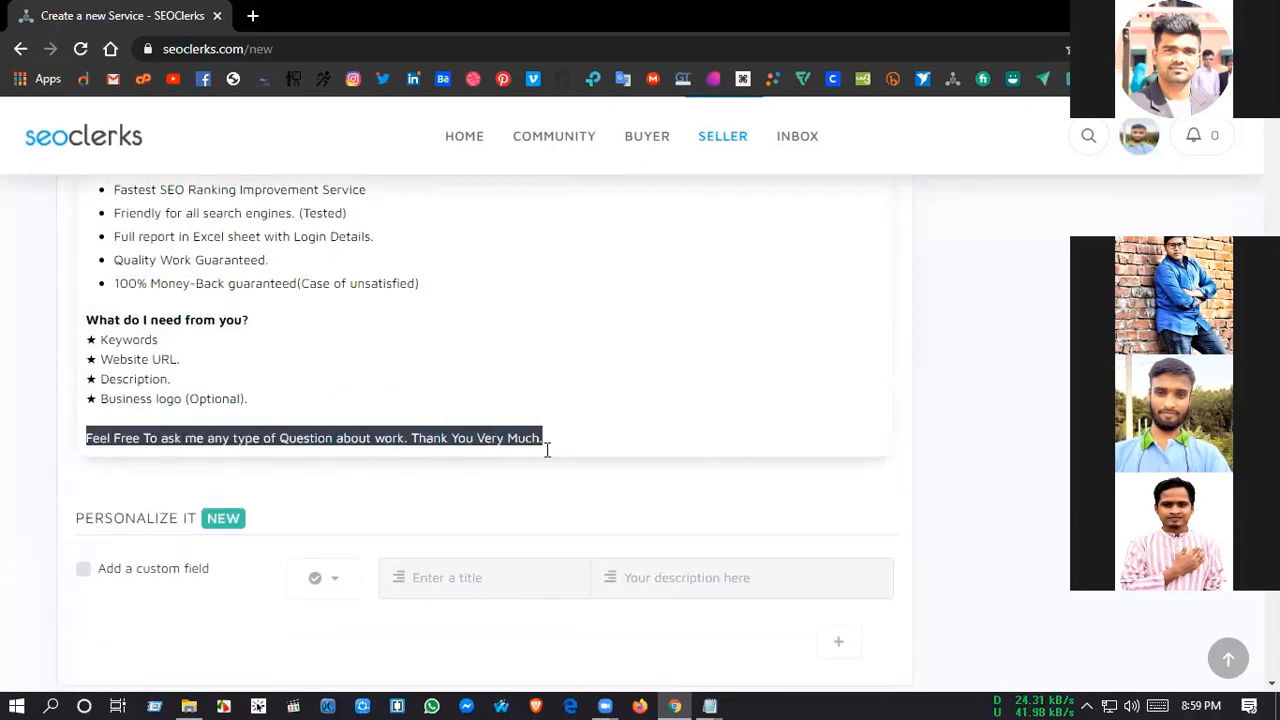
pyautogui.scroll(4, 920, 520)
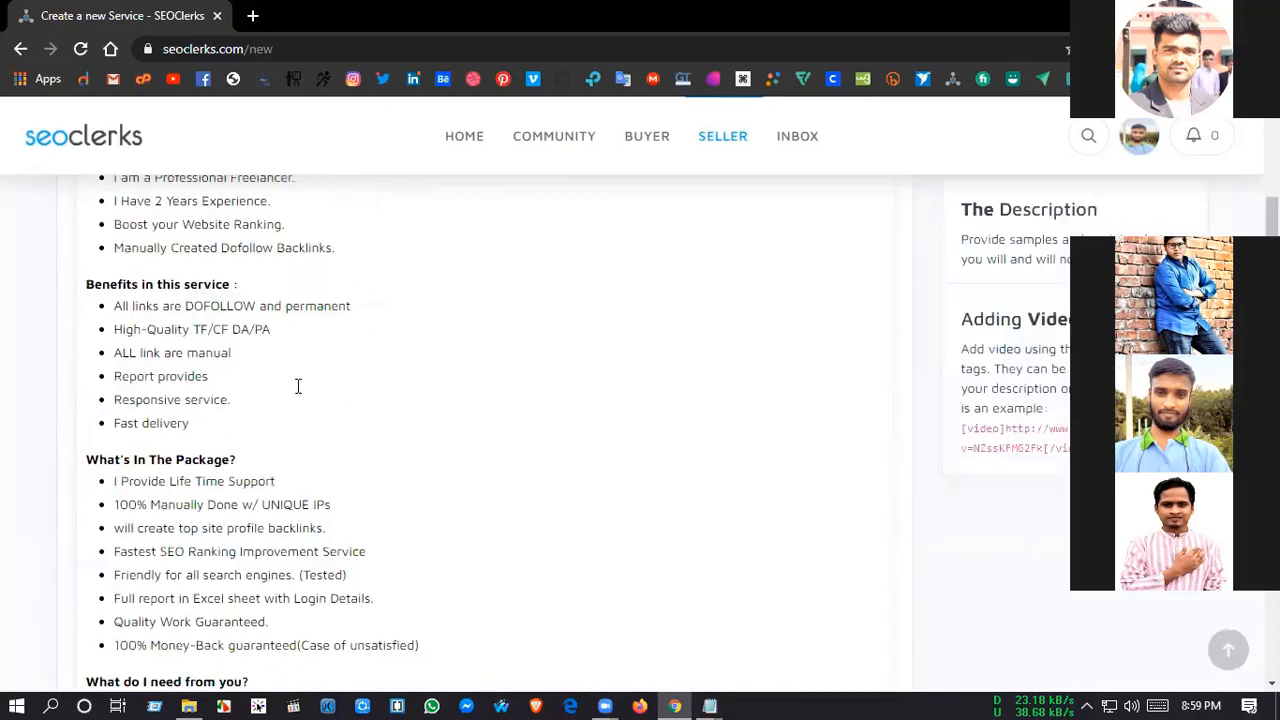
pyautogui.scroll(3, 428, 366)
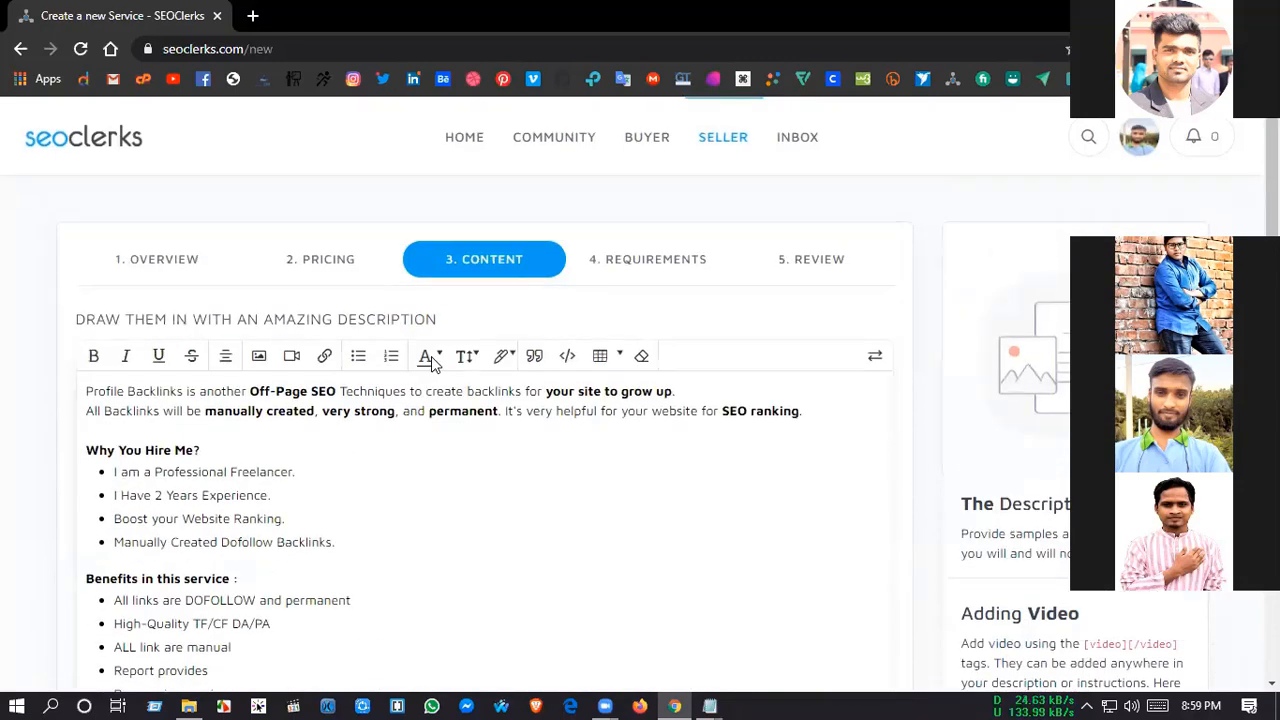
pyautogui.click(95, 357)
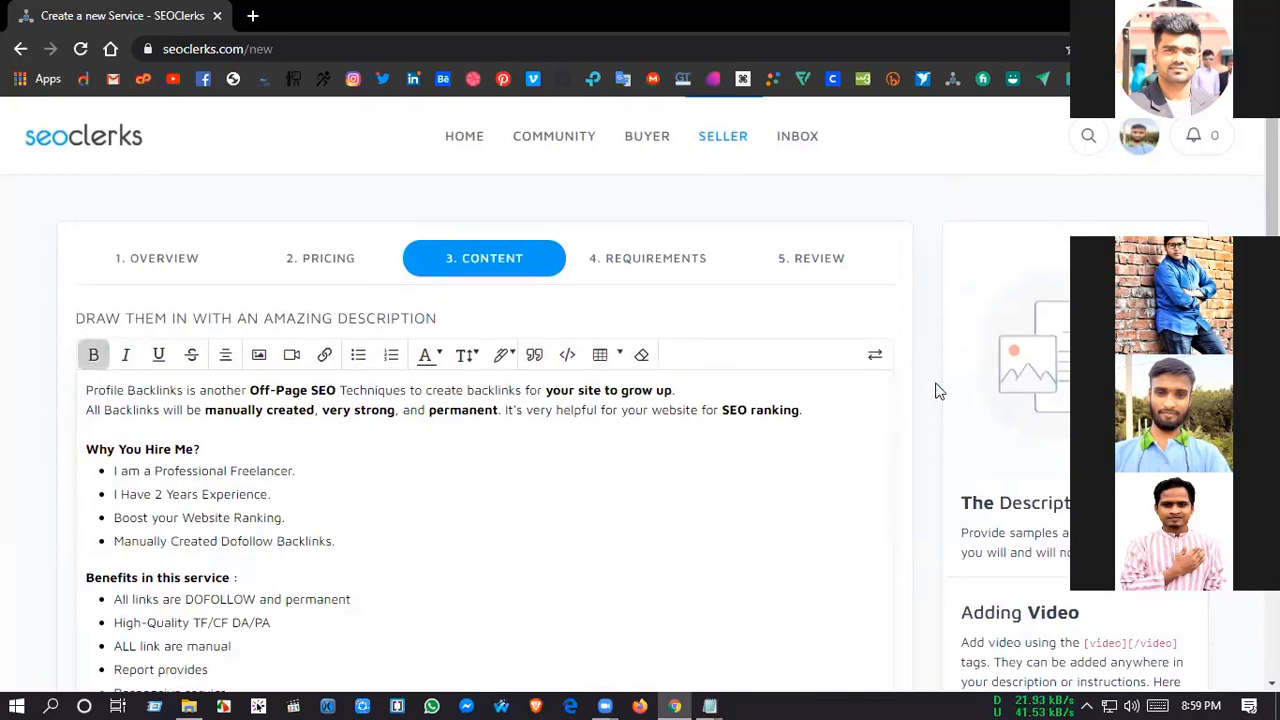
# Step: Continue to the requirements and paste the copied "What do I need from you?" heading with its starred list into the buyer instructions
pyautogui.scroll(-6, 933, 392)
pyautogui.scroll(-1, 326, 376)
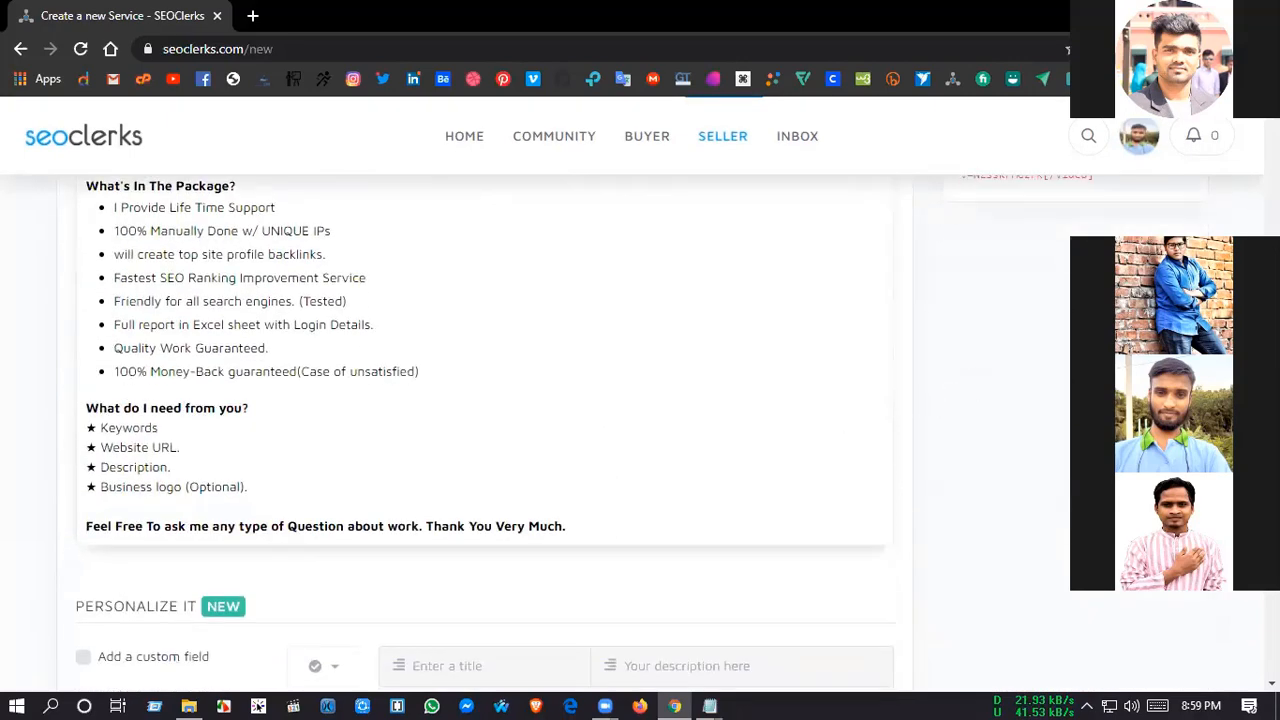
pyautogui.scroll(-2, 977, 430)
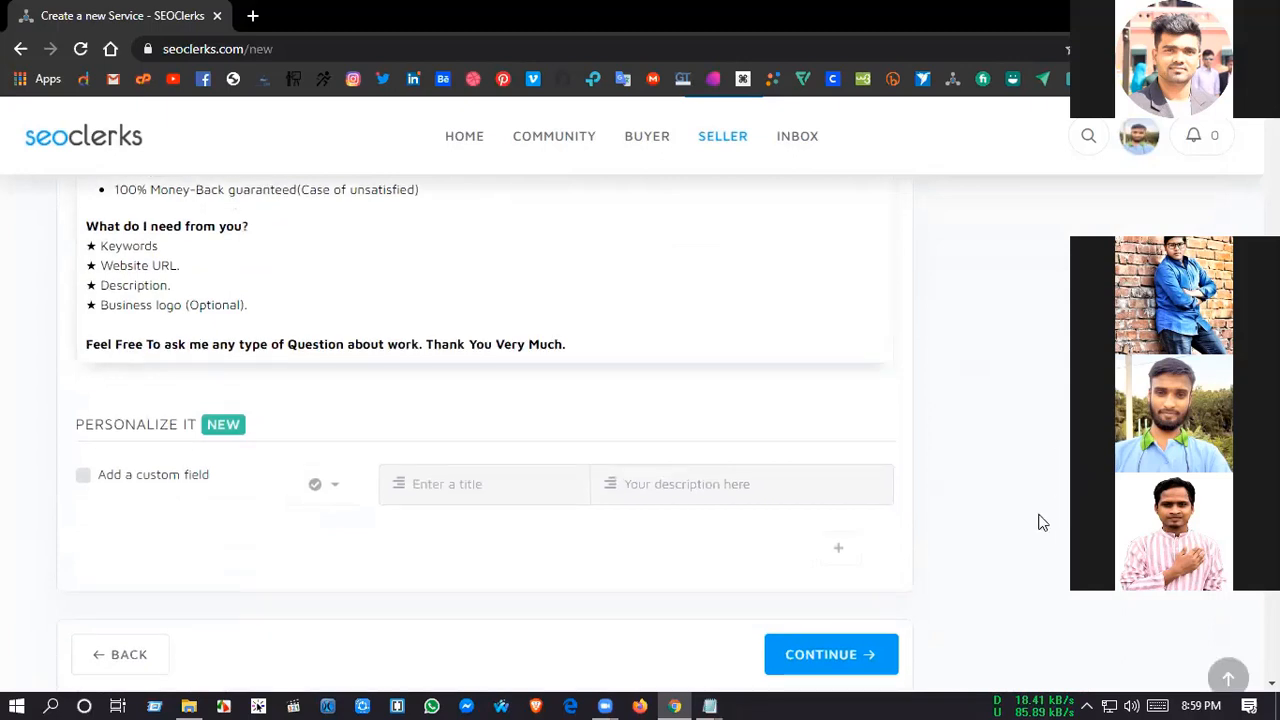
pyautogui.scroll(-1, 833, 570)
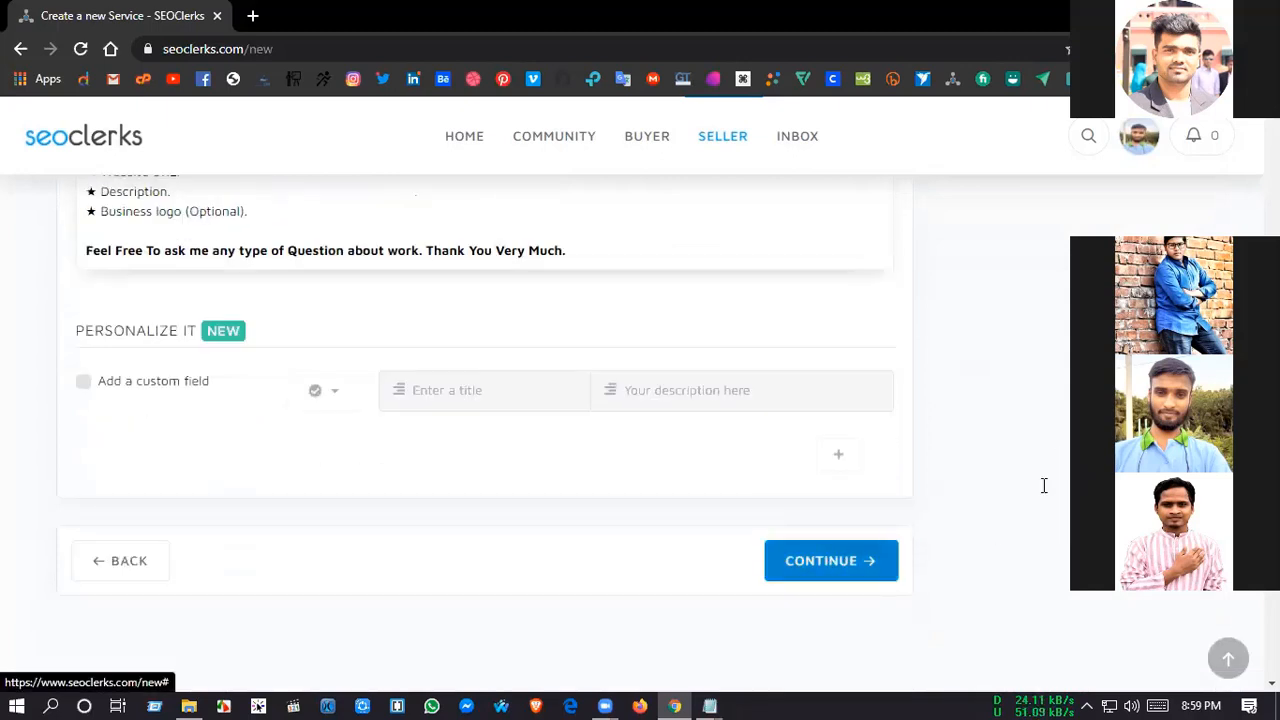
pyautogui.click(838, 562)
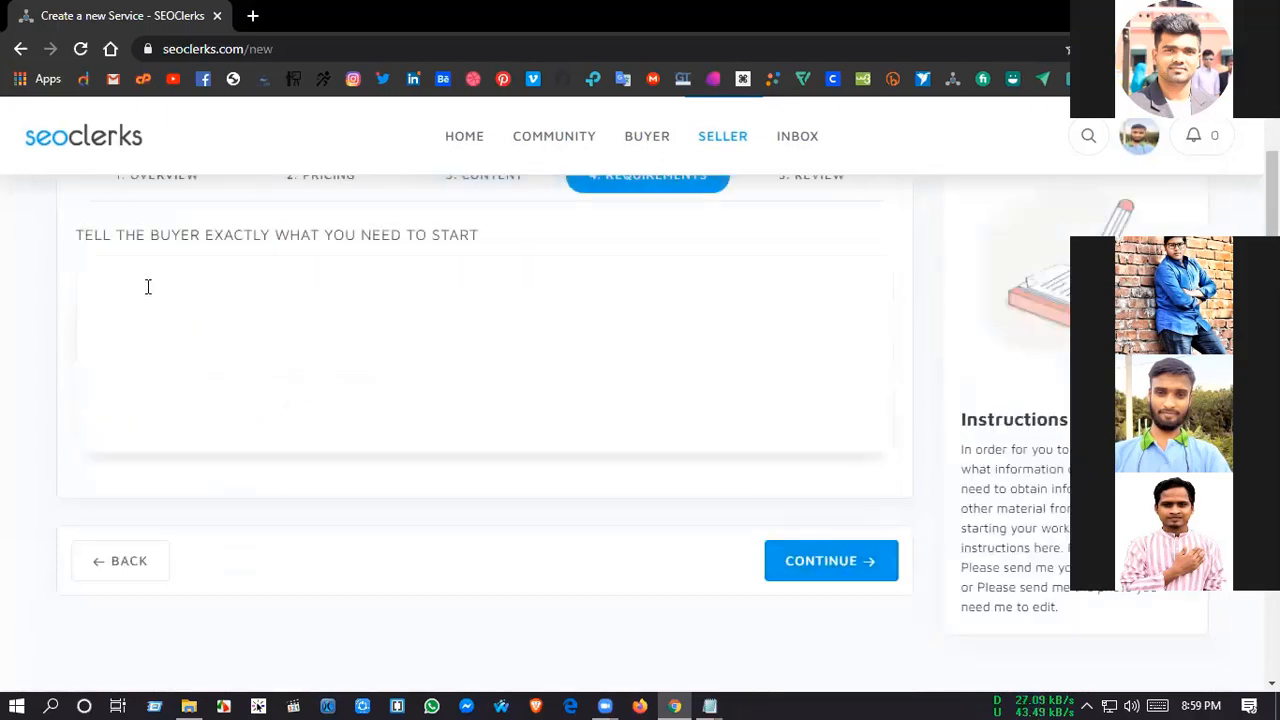
pyautogui.click(203, 340)
pyautogui.write('What do I need from you? ★ Keywords ★ Website URL. ★ Description. ★ Business logo (Optional).')
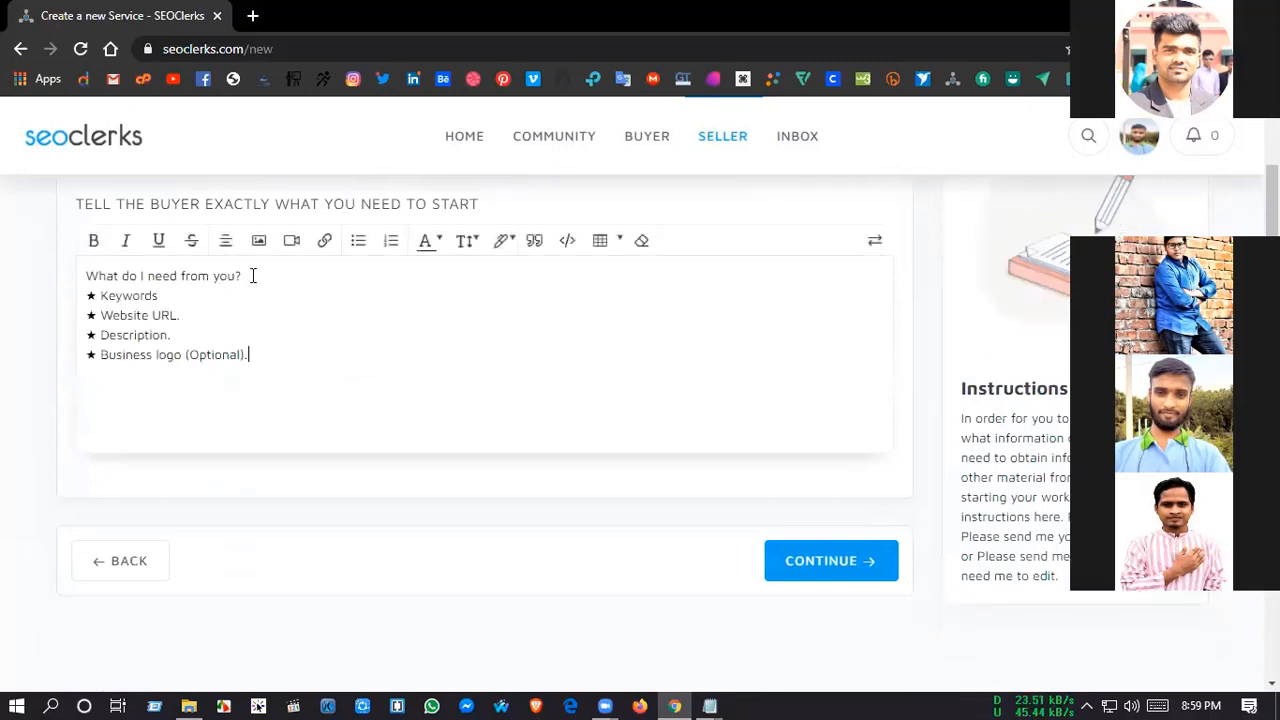
# Step: Bold the "What do I need from you?" heading and the word "Optional" in the business logo line of the buyer instructions
pyautogui.click(253, 276)
pyautogui.hotkey('shift', 'Home')
pyautogui.click(93, 240)
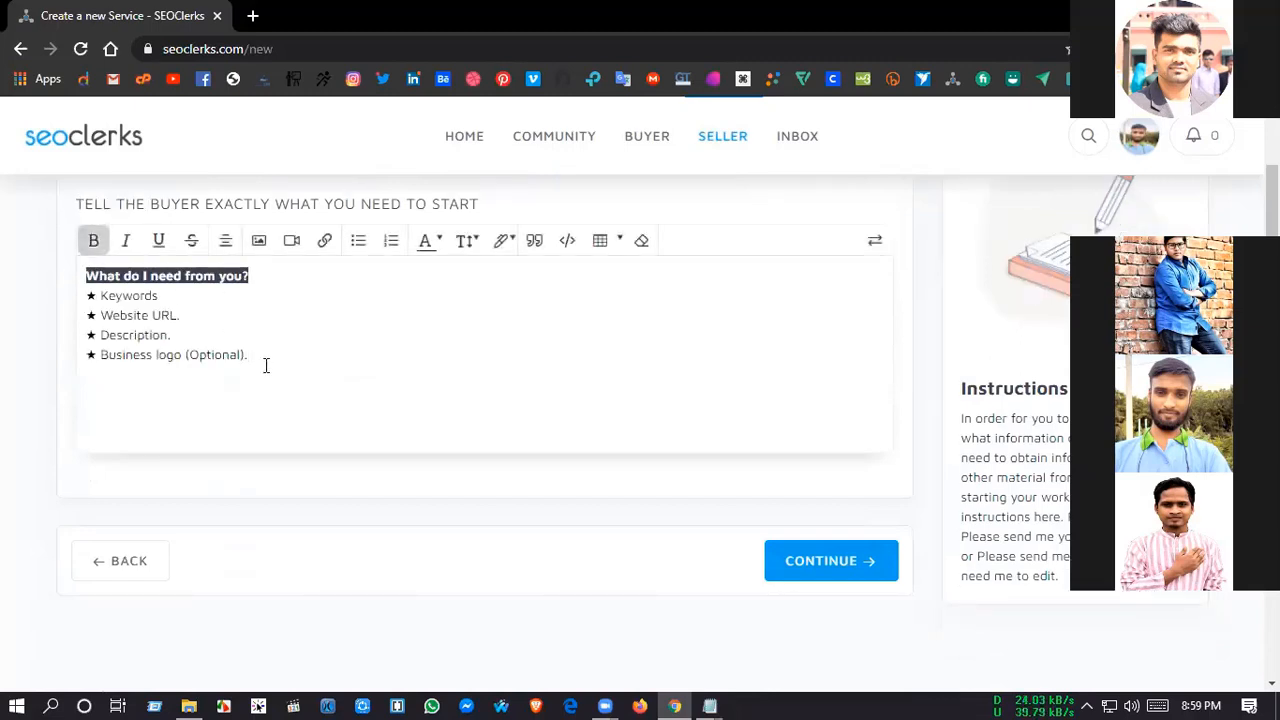
pyautogui.click(6, 366)
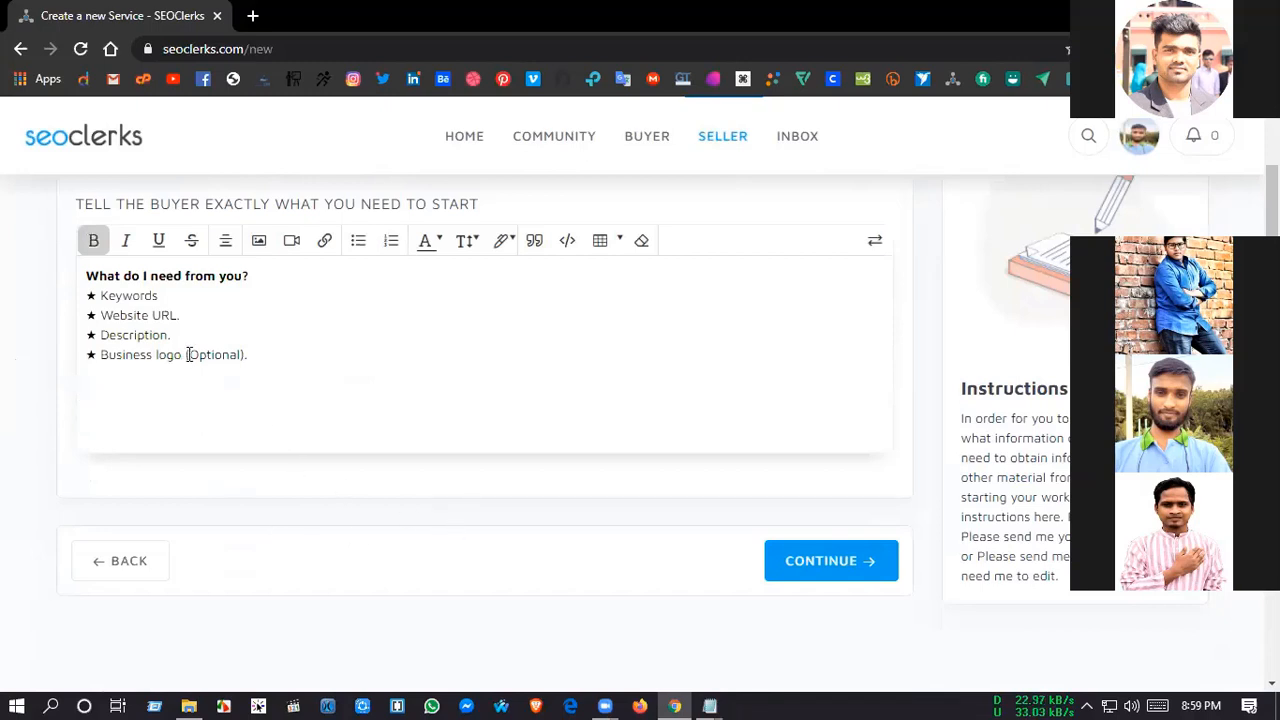
pyautogui.moveTo(188, 355); pyautogui.dragTo(240, 356)
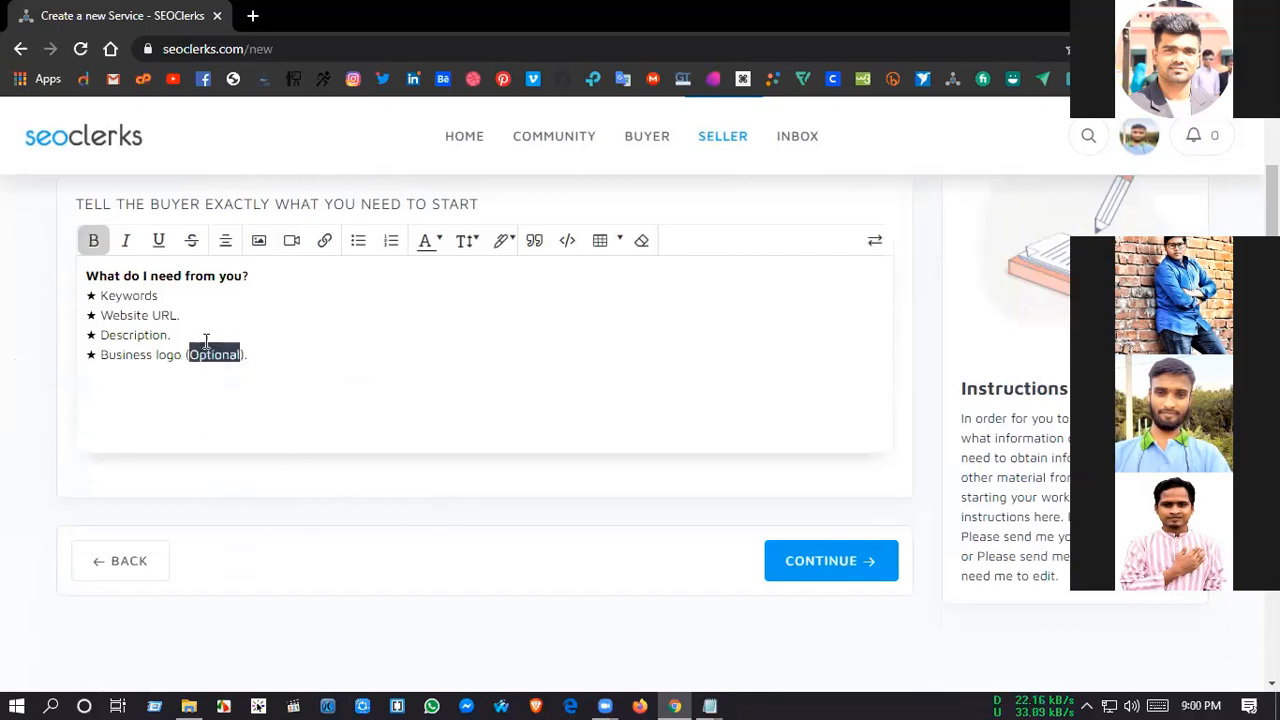
pyautogui.click(91, 241)
pyautogui.click(37, 303)
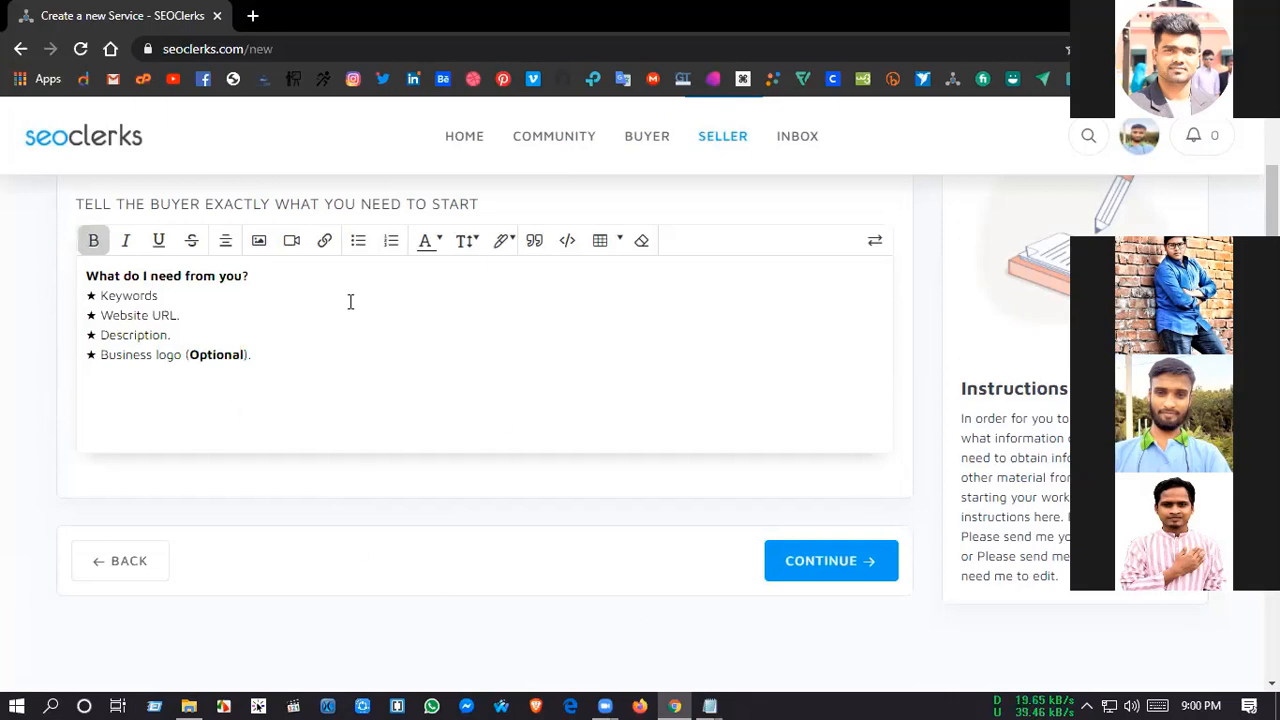
# Step: Continue to the listing review and examine the primary image entry in the error notice
pyautogui.click(835, 561)
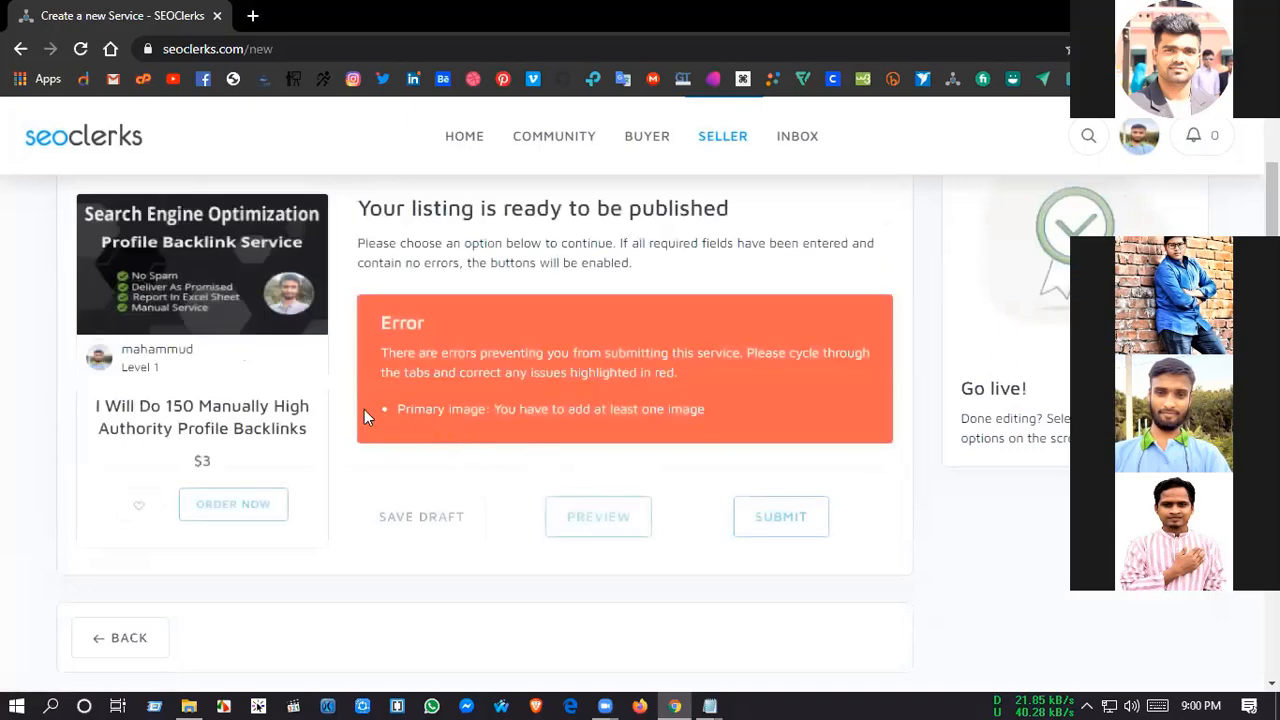
pyautogui.moveTo(398, 409); pyautogui.dragTo(714, 412)
pyautogui.click(403, 412)
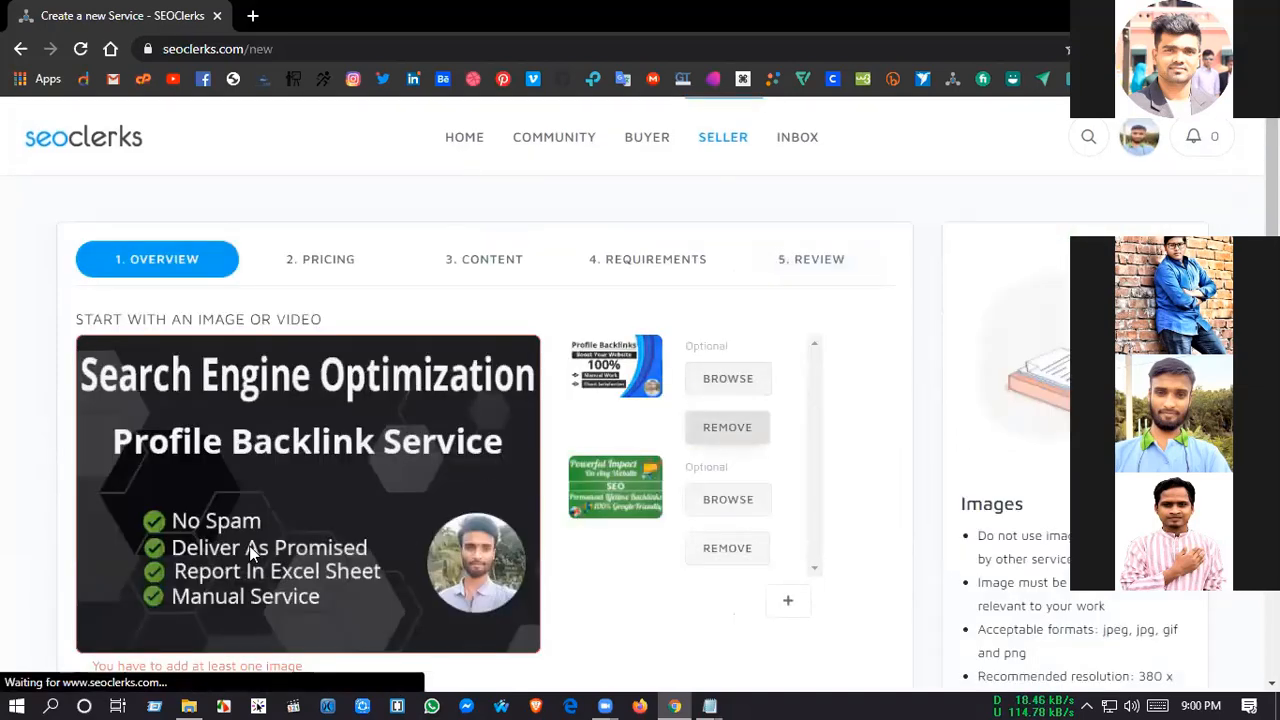
# Step: Remove both optional images in the overview and check the message beneath the primary image
pyautogui.scroll(-1, 253, 575)
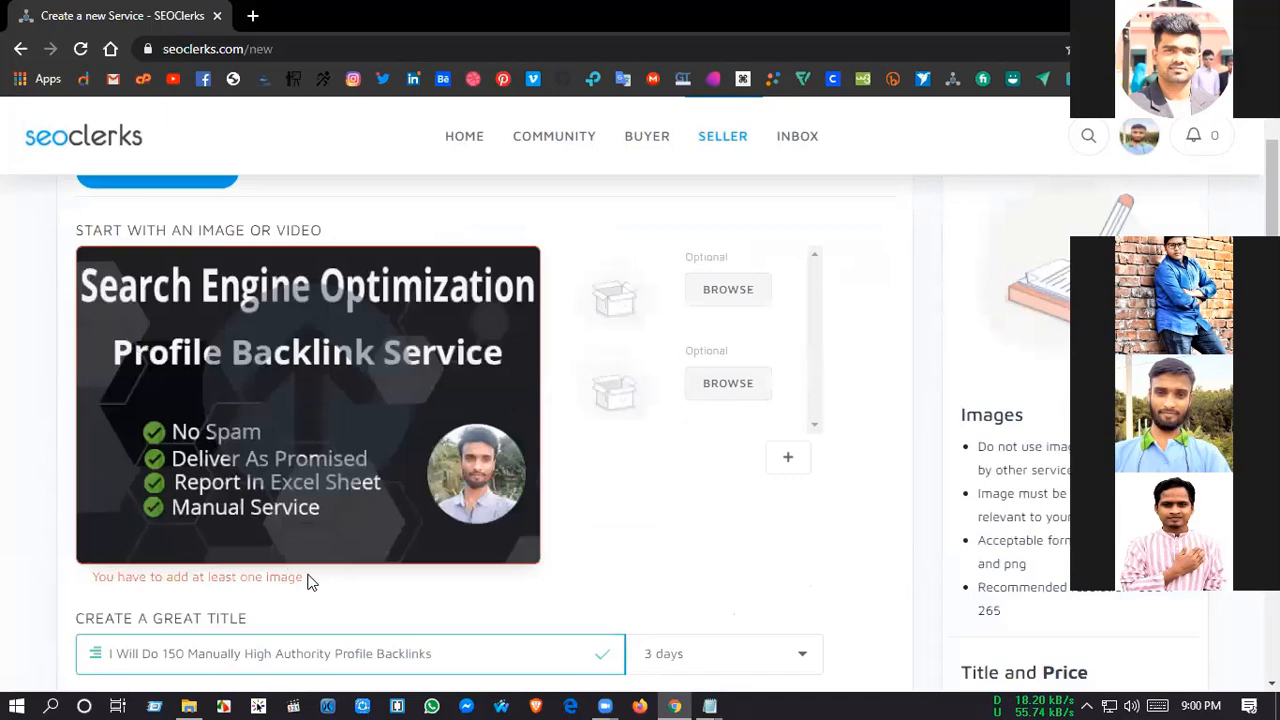
pyautogui.moveTo(838, 535); pyautogui.dragTo(876, 483)
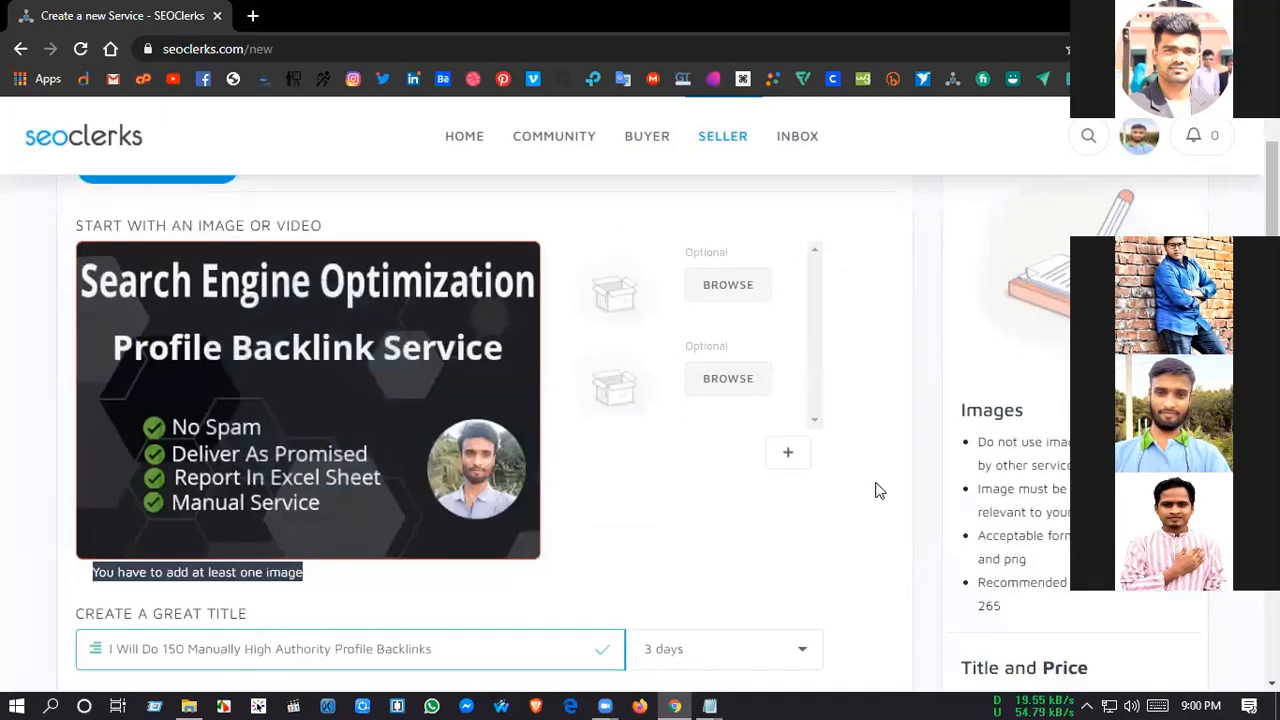
pyautogui.click(388, 484)
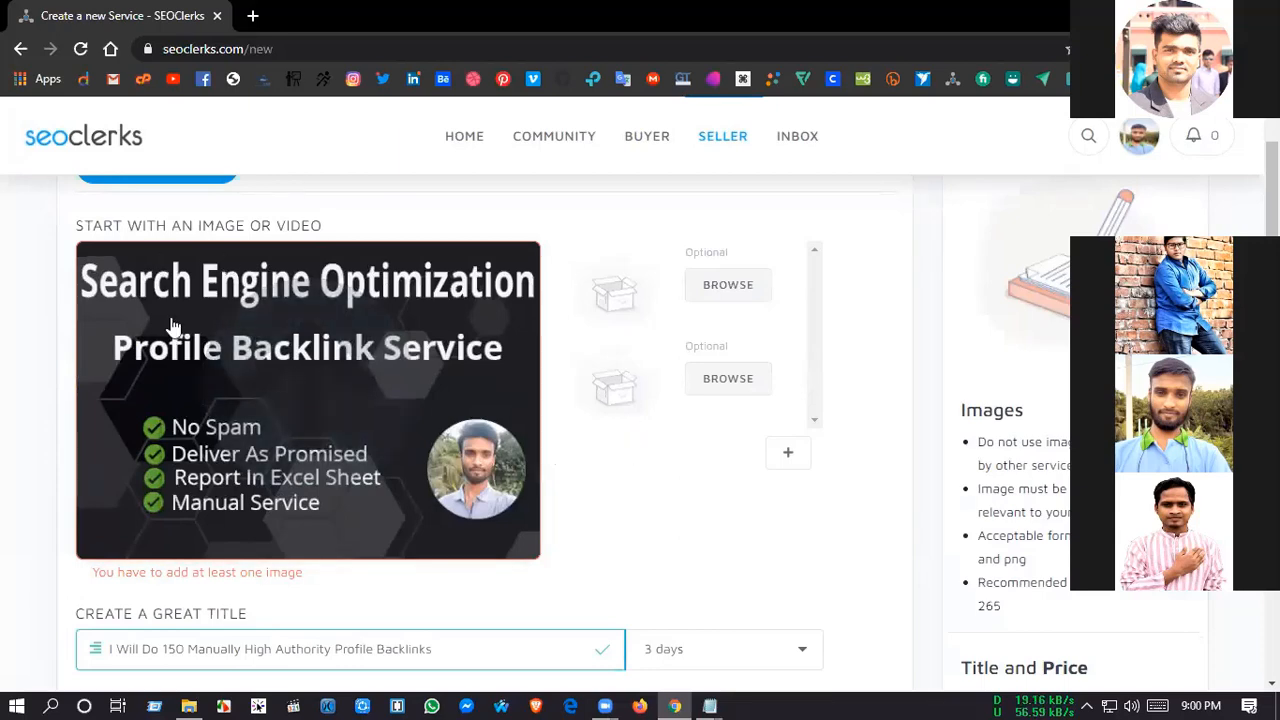
pyautogui.scroll(2, 232, 478)
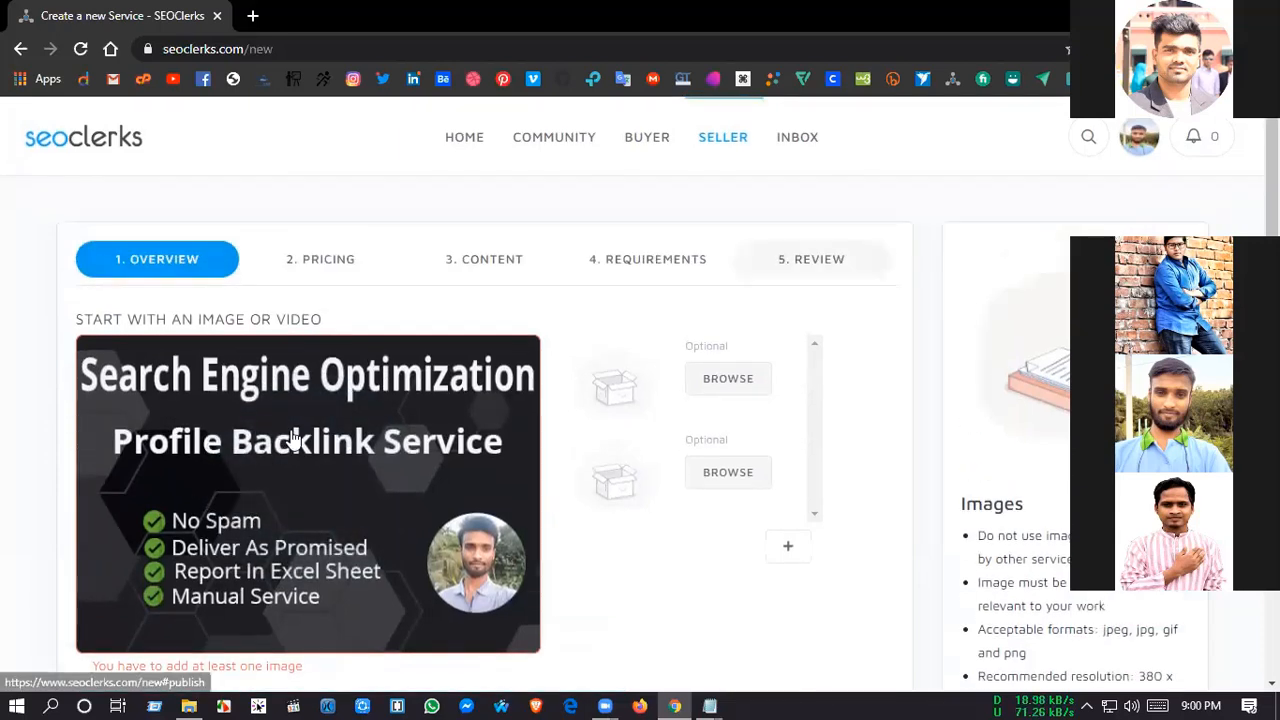
# Step: Return to the listing review and try to submit the service
pyautogui.click(826, 260)
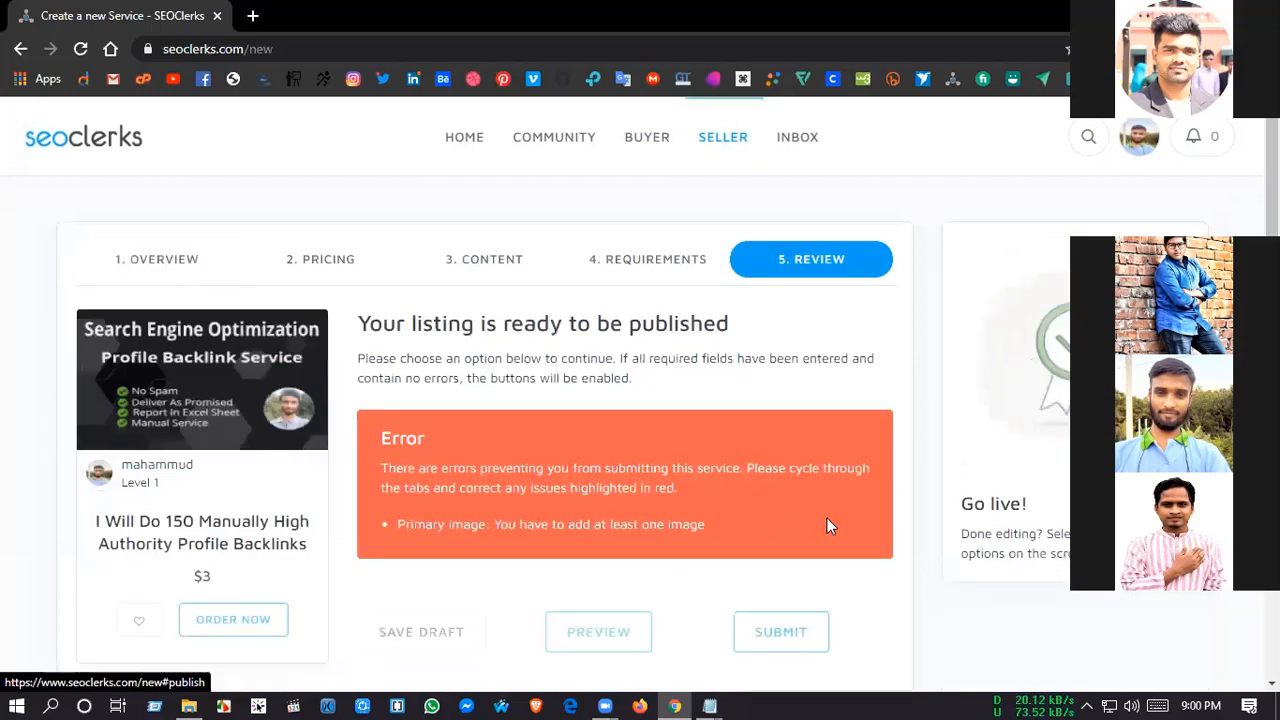
pyautogui.click(808, 622)
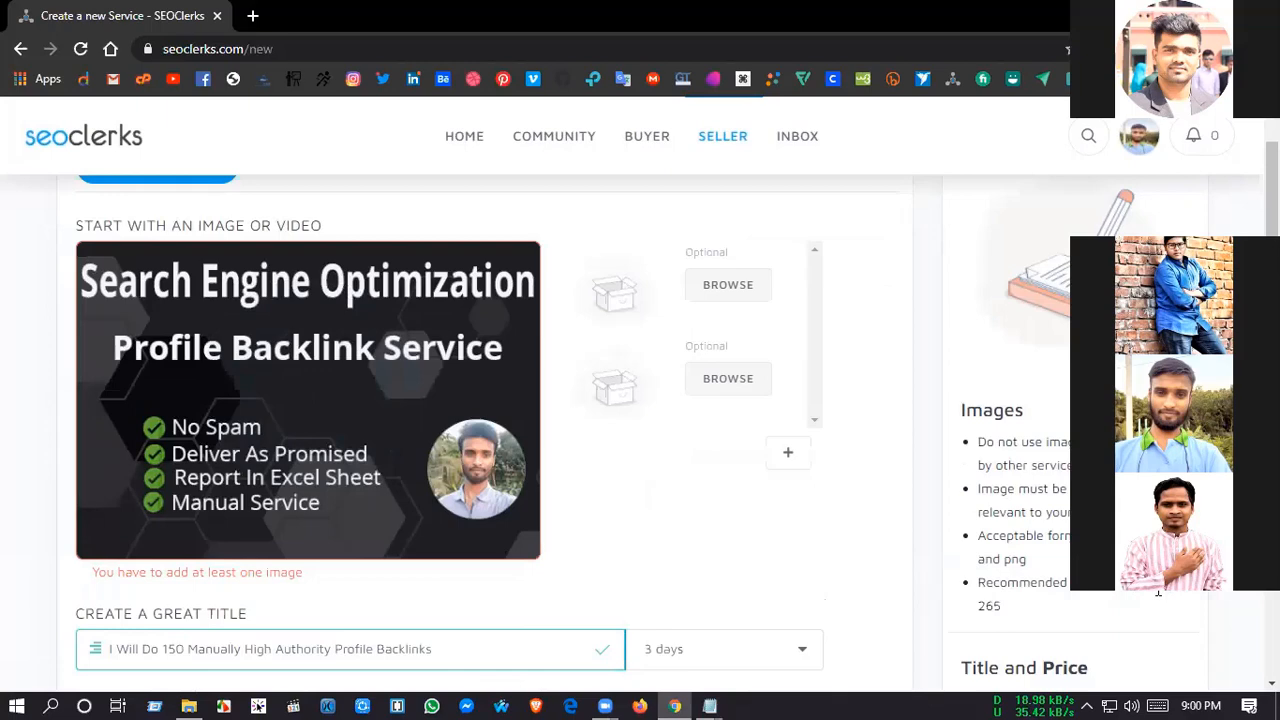
# Step: Recheck the image guidelines and the primary image's message in the overview, and look at the listing review again
pyautogui.moveTo(1158, 593); pyautogui.dragTo(1036, 626)
pyautogui.click(995, 612)
pyautogui.moveTo(288, 575); pyautogui.dragTo(91, 573)
pyautogui.click(88, 573)
pyautogui.scroll(1, 563, 327)
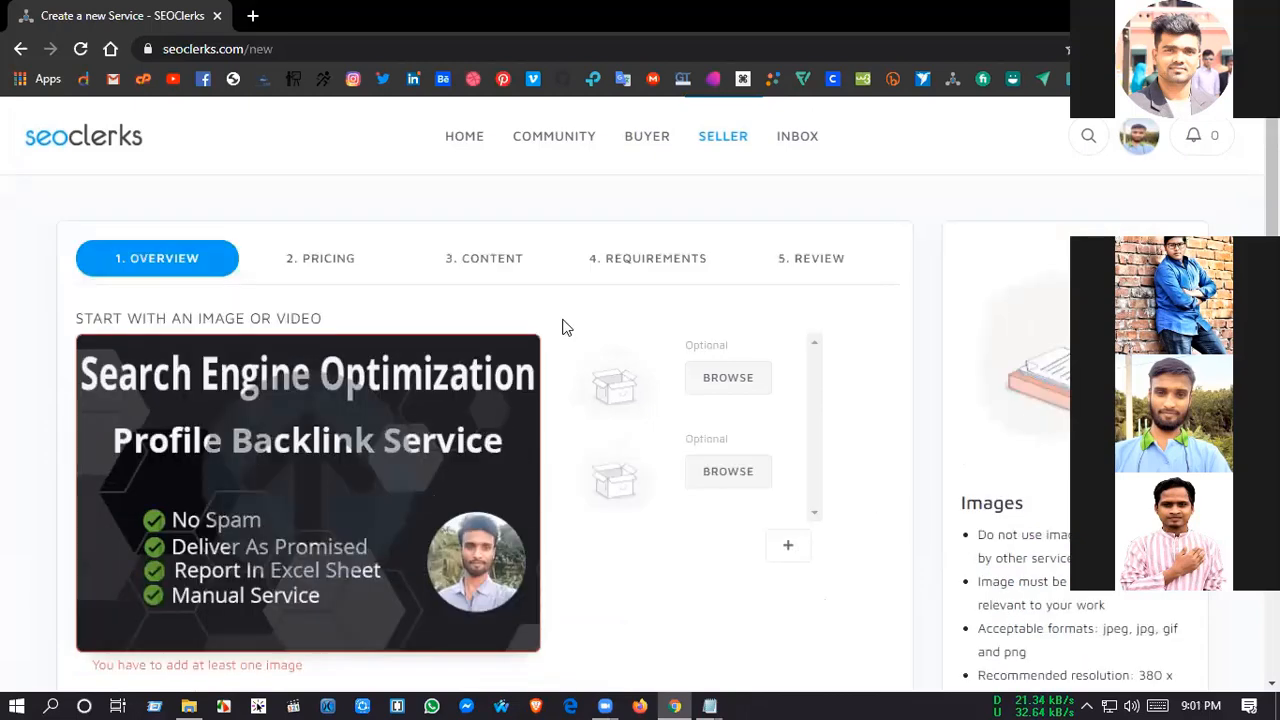
pyautogui.click(868, 252)
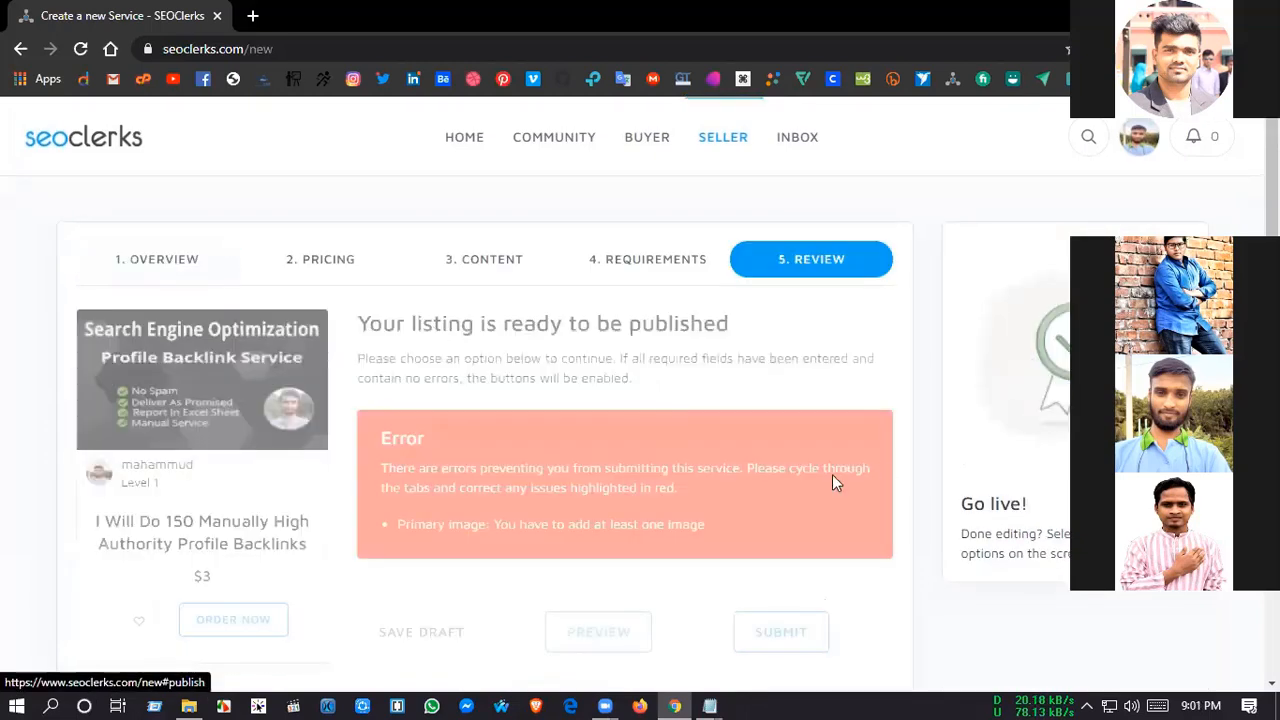
pyautogui.scroll(-2, 617, 456)
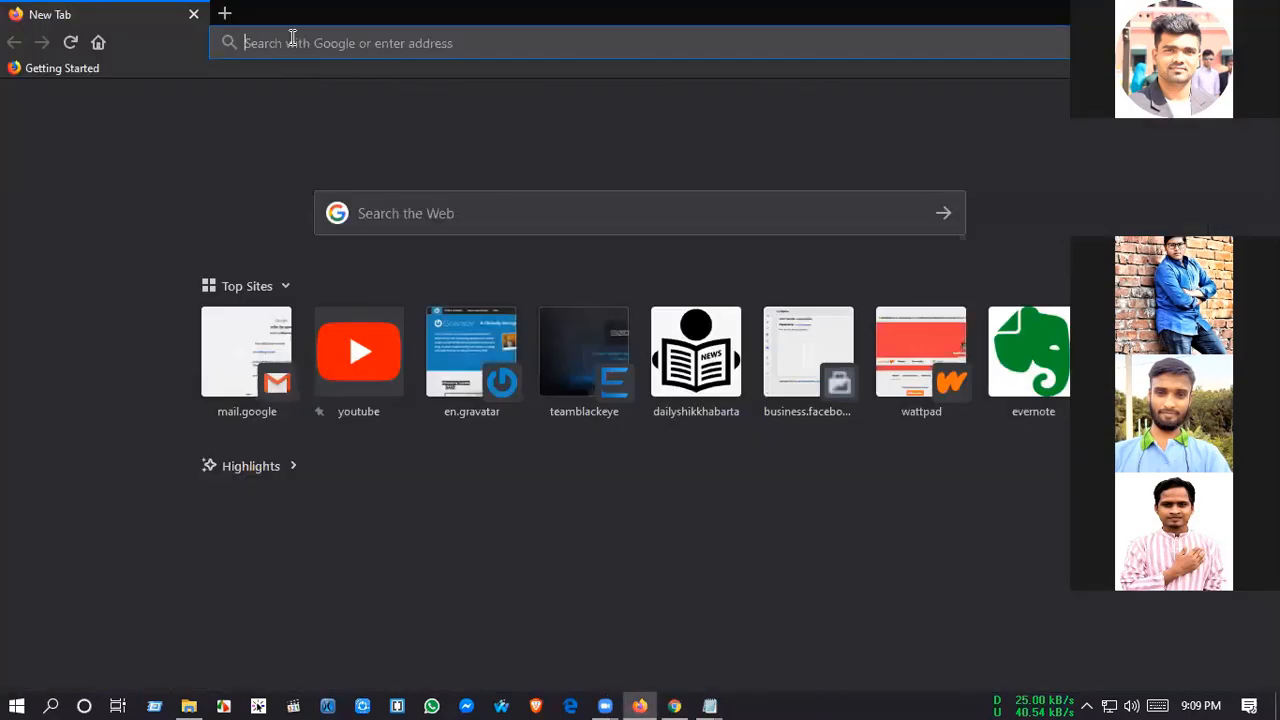
pyautogui.click(292, 42)
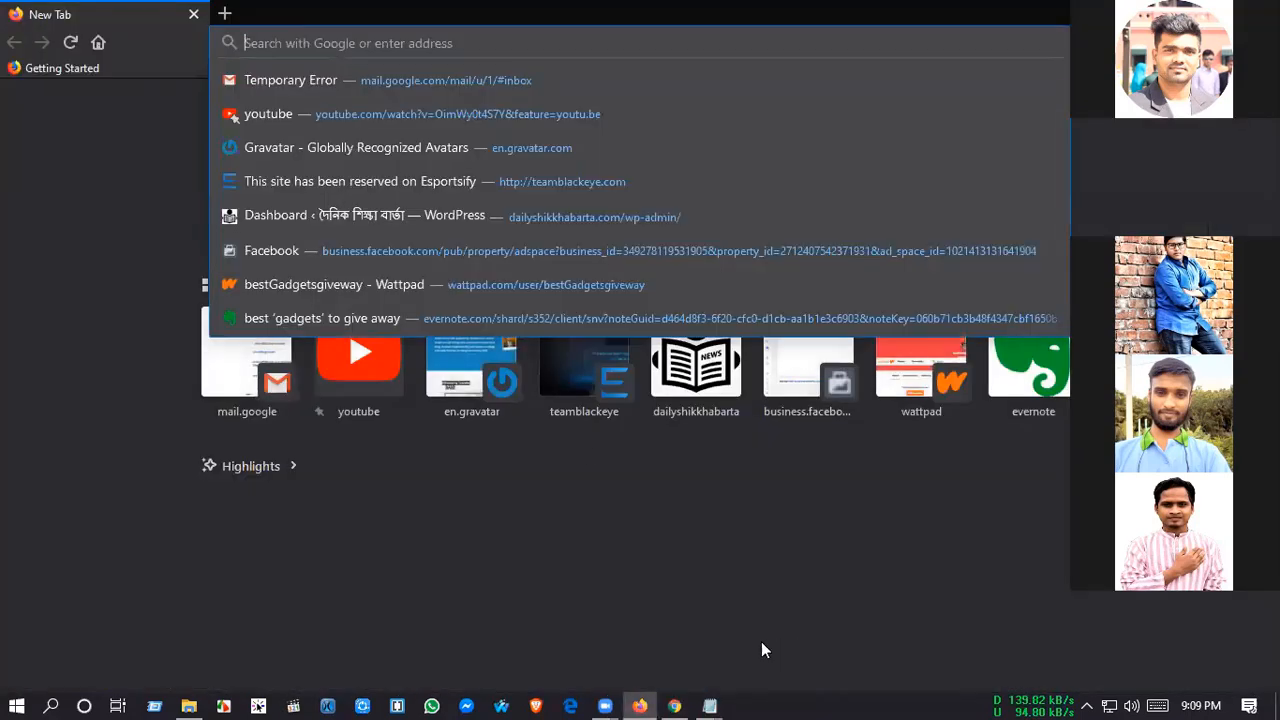
pyautogui.hotkey('alt', 'Tab')
pyautogui.moveTo(318, 49); pyautogui.dragTo(1, 80)
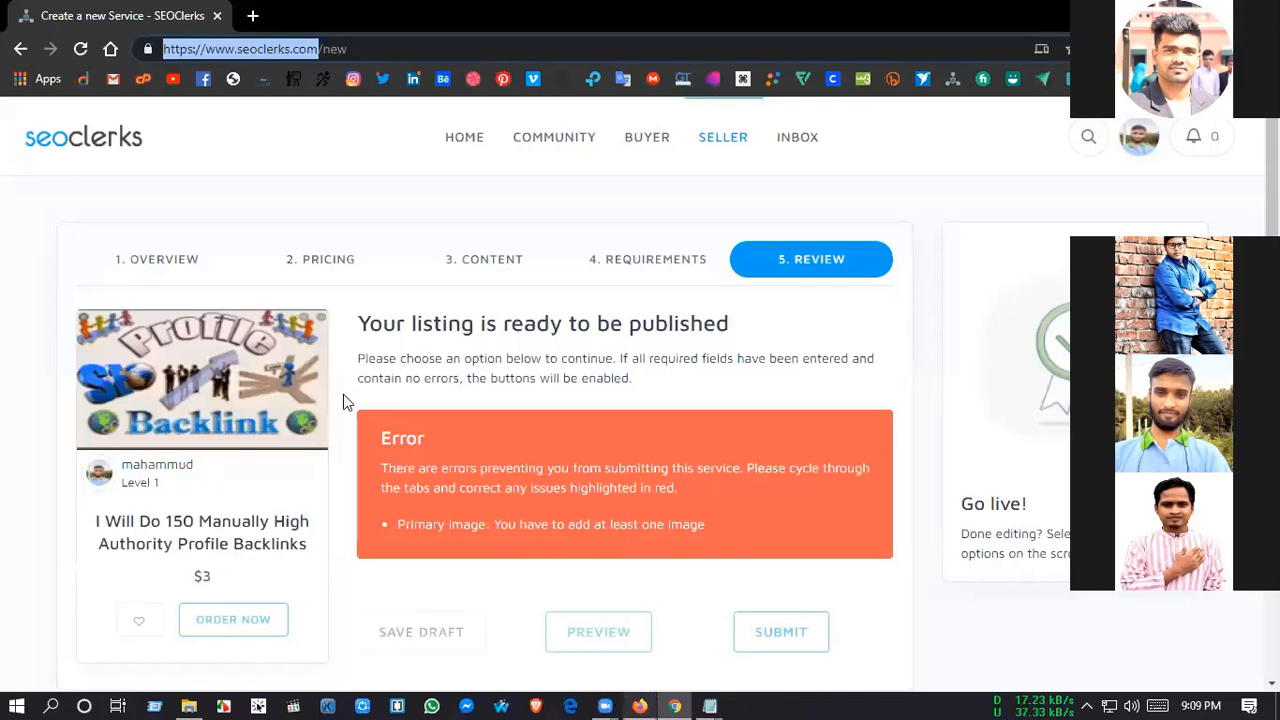
pyautogui.hotkey('alt', 'Tab')
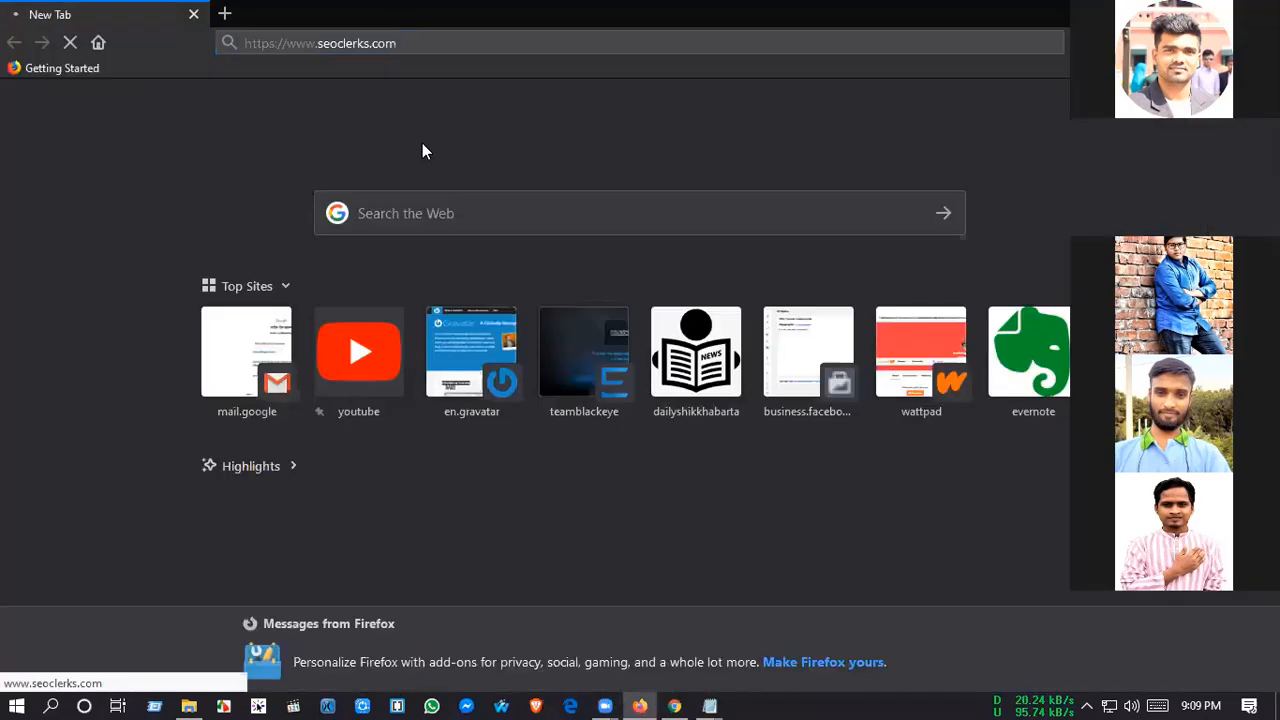
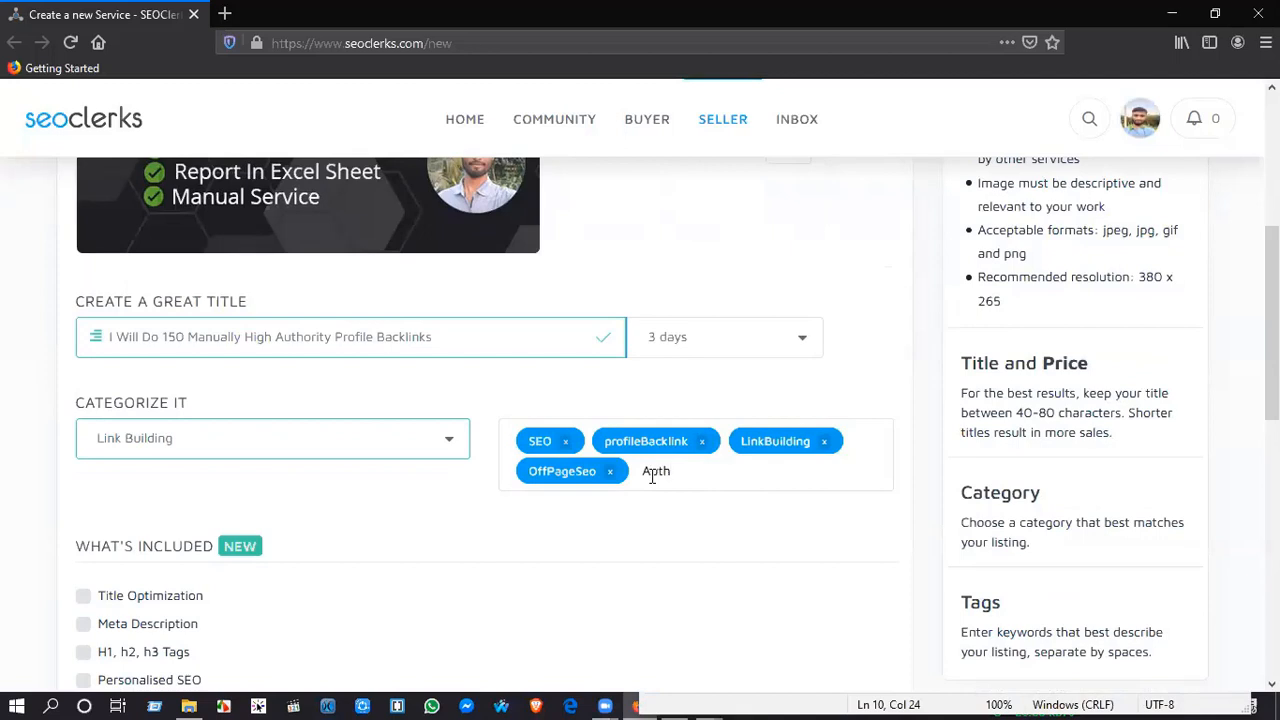
# Step: Complete the tag AuthorityProfile for the service and remove the stray acklink tag
pyautogui.write('orityProfile')
pyautogui.press('space')
pyautogui.write('acklink')
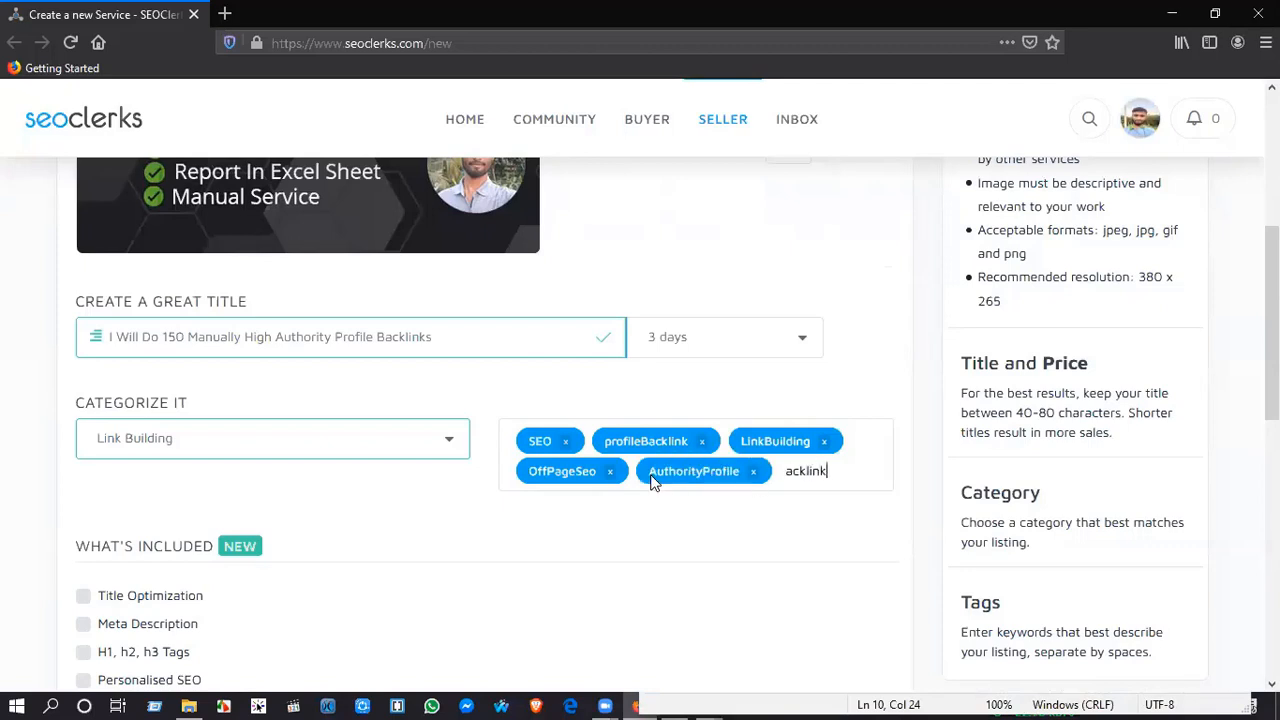
pyautogui.press('space')
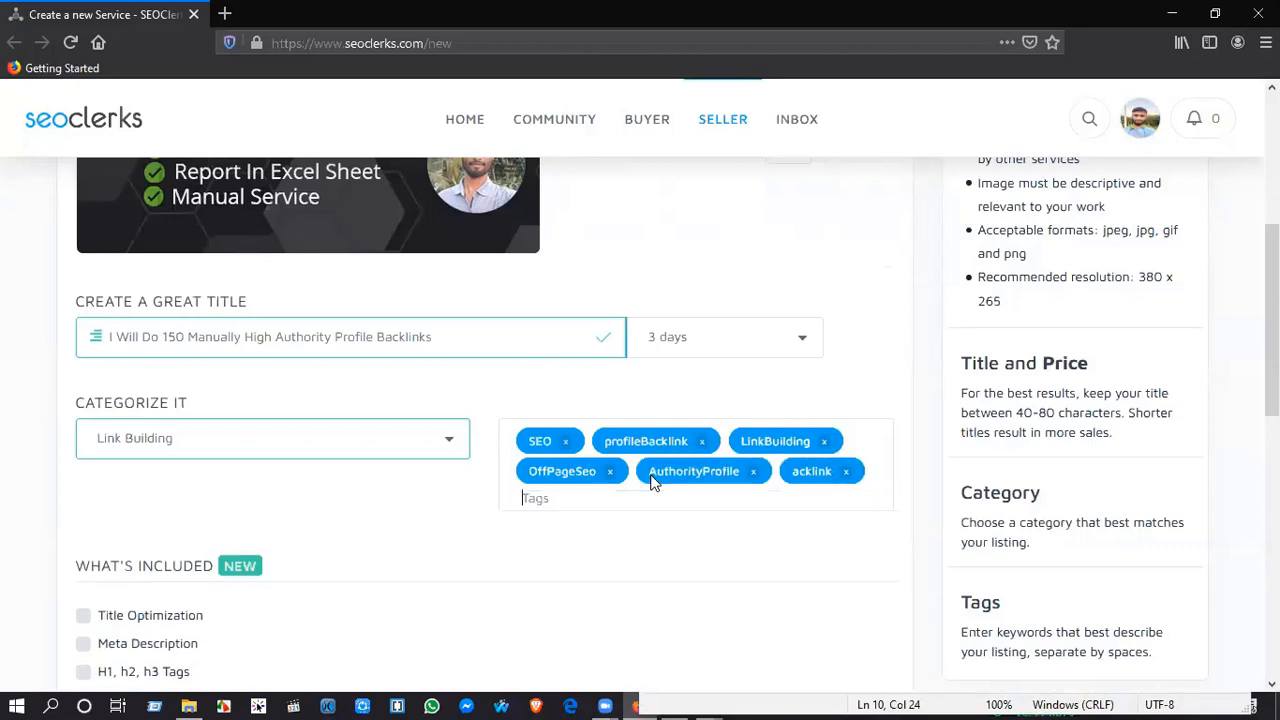
pyautogui.click(845, 471)
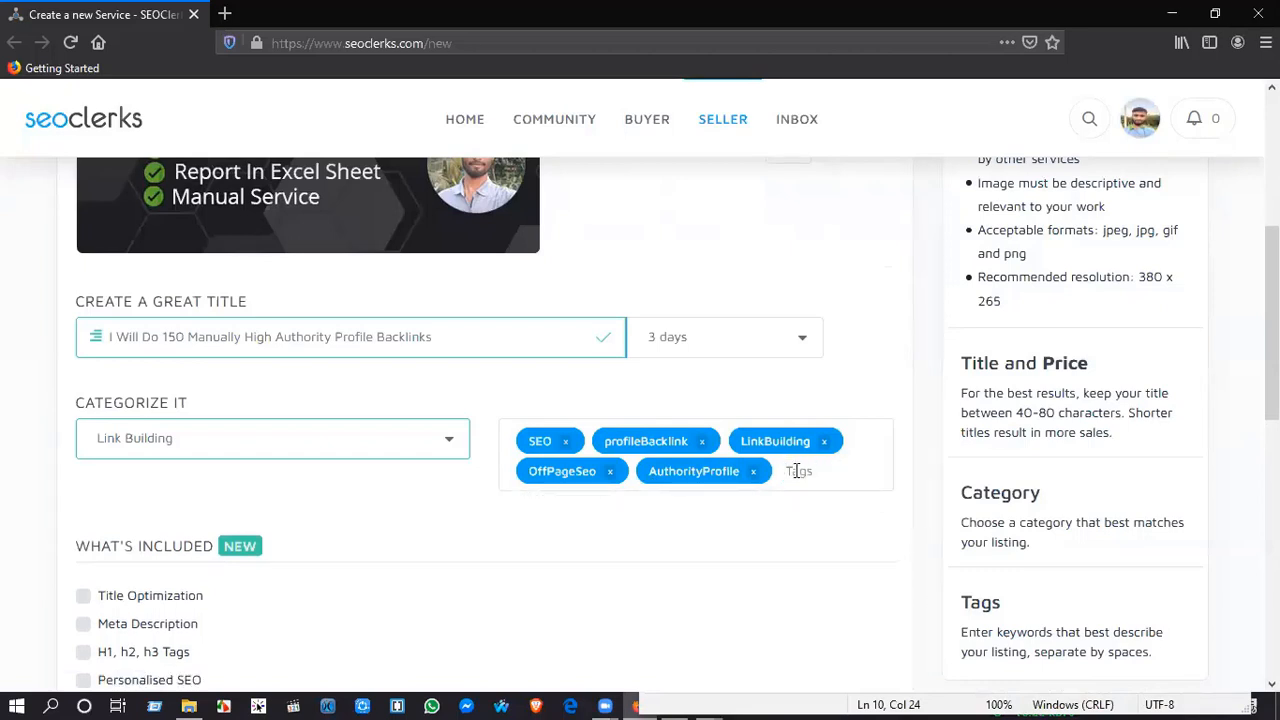
# Step: Check the tag ideas in the Notepad keyword notes and return to the listing's tags
pyautogui.write('Li')
pyautogui.press('BackSpace')
pyautogui.press('BackSpace')
pyautogui.hotkey('alt', 'Tab')
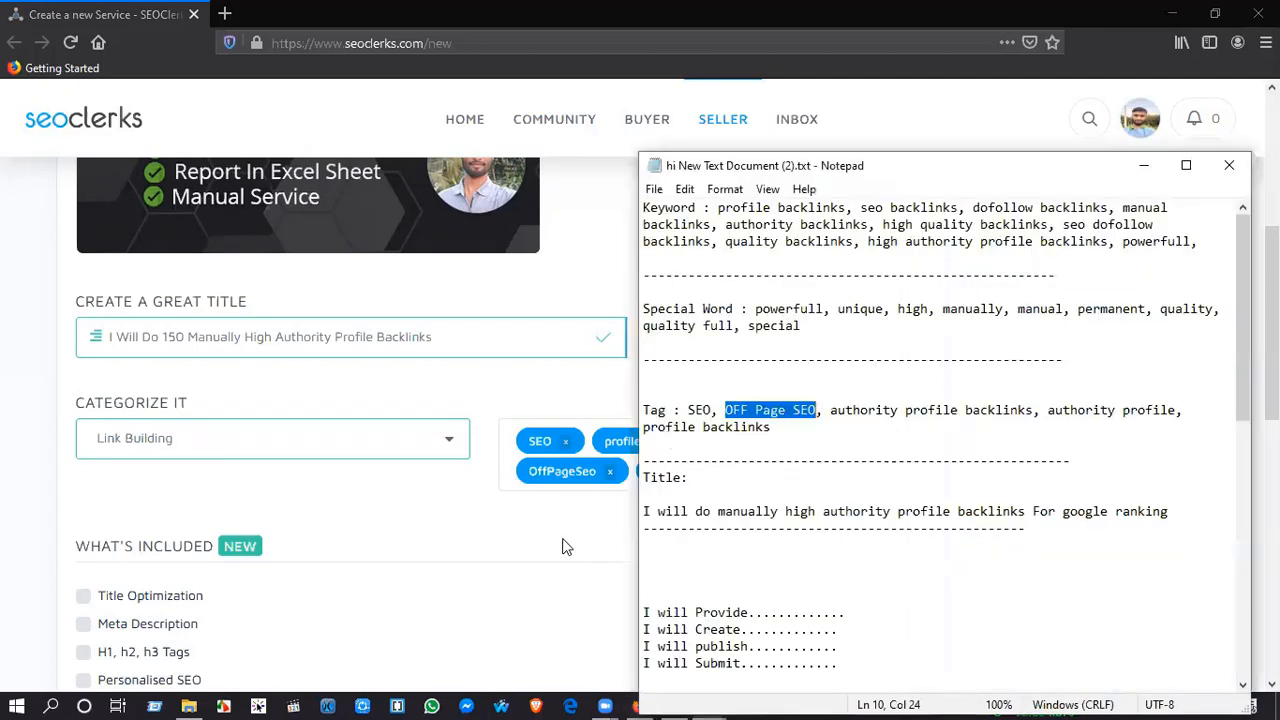
pyautogui.hotkey('alt', 'Tab')
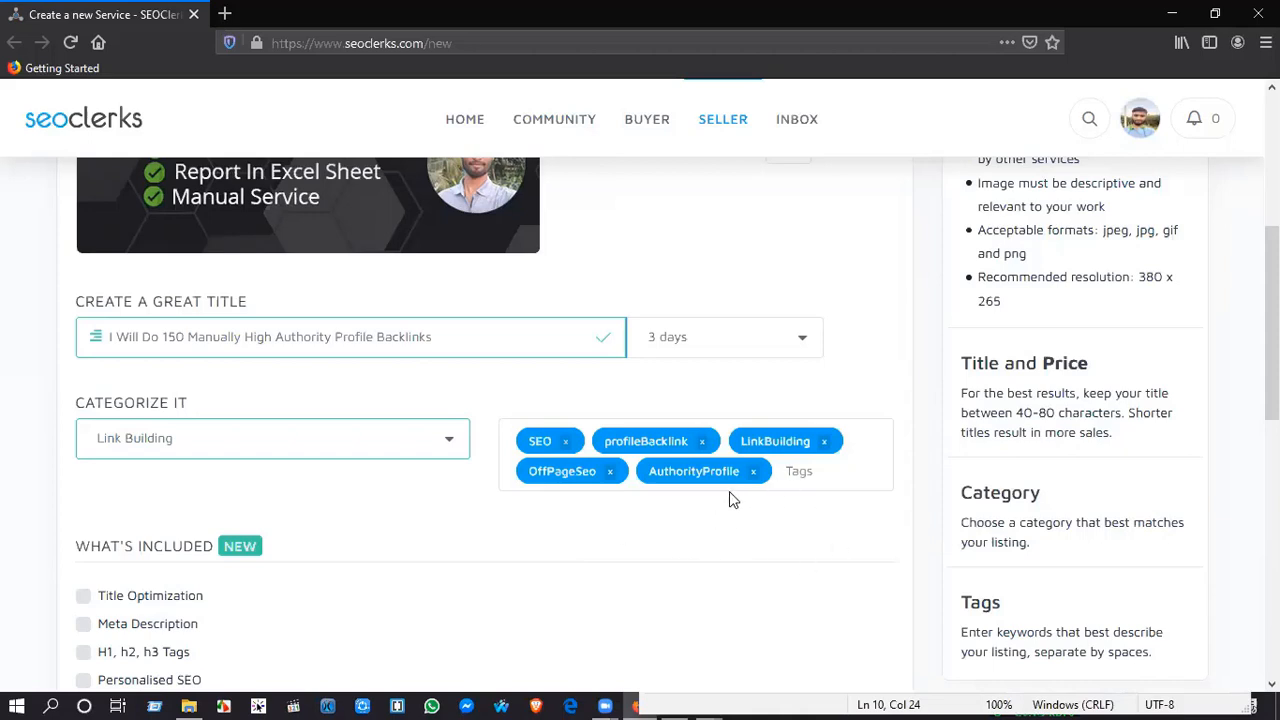
# Step: Add the tag Backlinks to the service
pyautogui.scroll(-1, 729, 491)
pyautogui.scroll(-1, 650, 490)
pyautogui.scroll(-1, 630, 467)
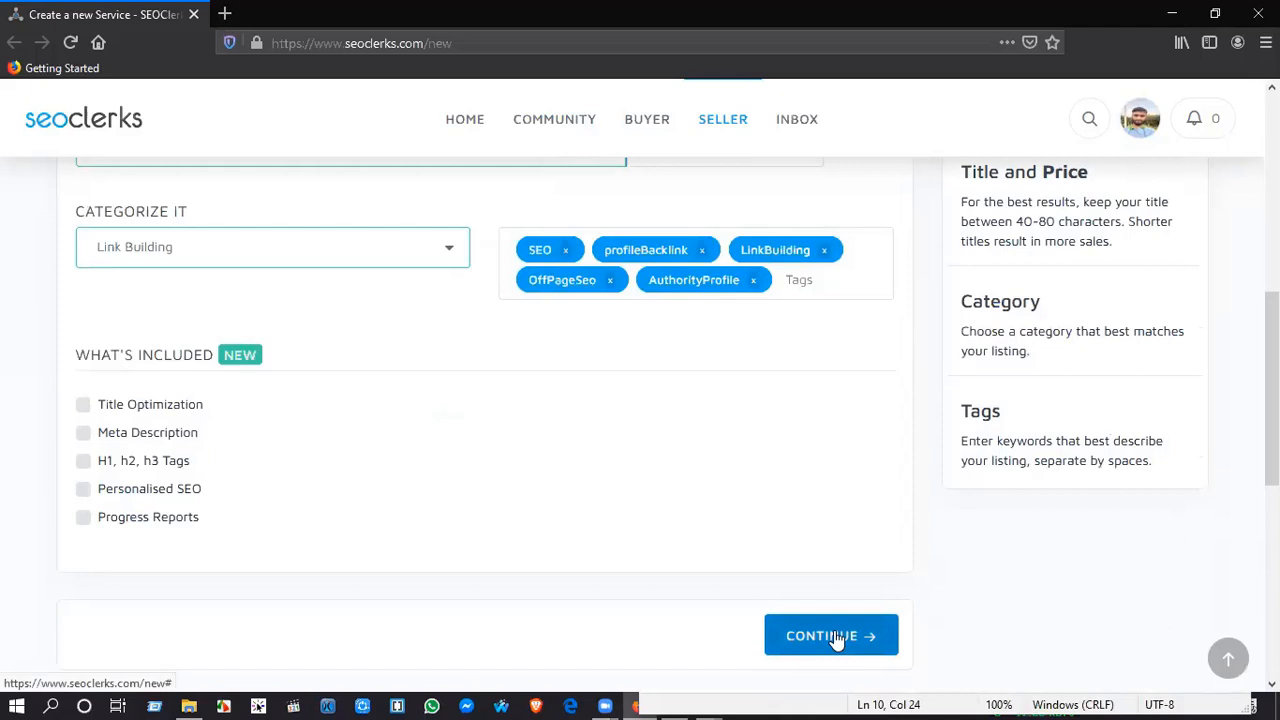
pyautogui.click(801, 282)
pyautogui.write('Backlim')
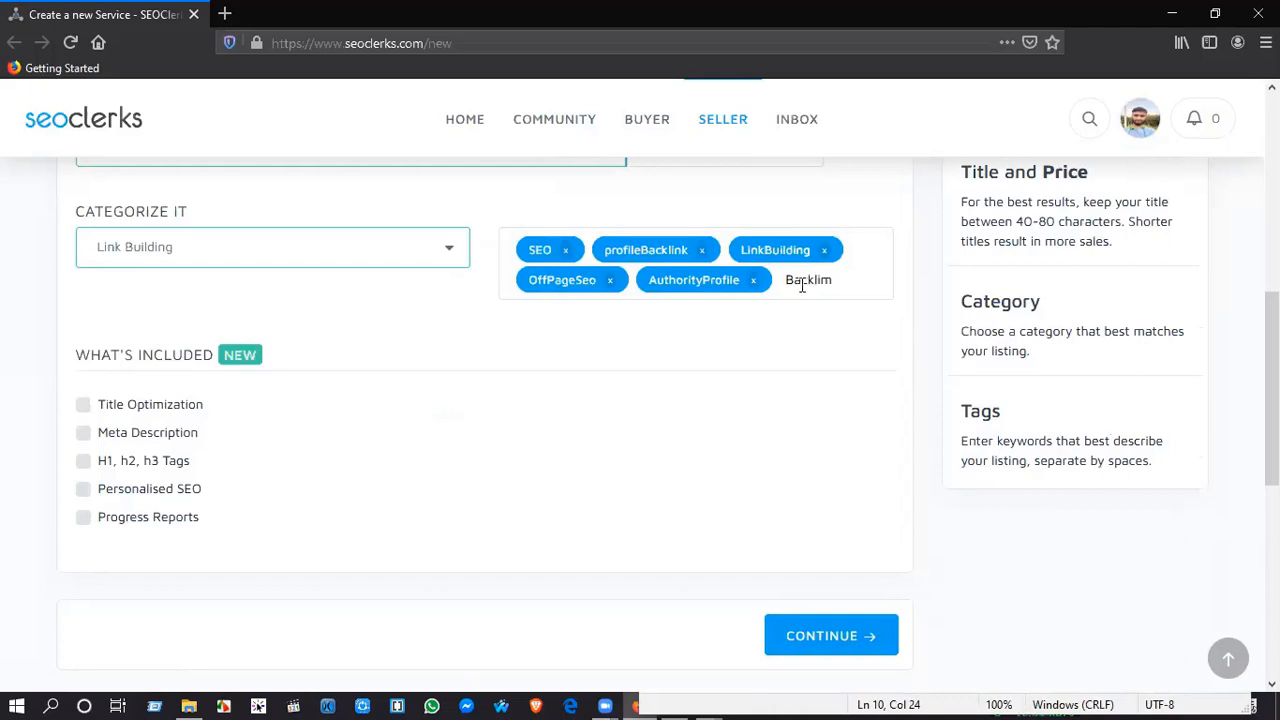
pyautogui.press('BackSpace')
pyautogui.press('BackSpace')
pyautogui.write('inks')
pyautogui.press('space')
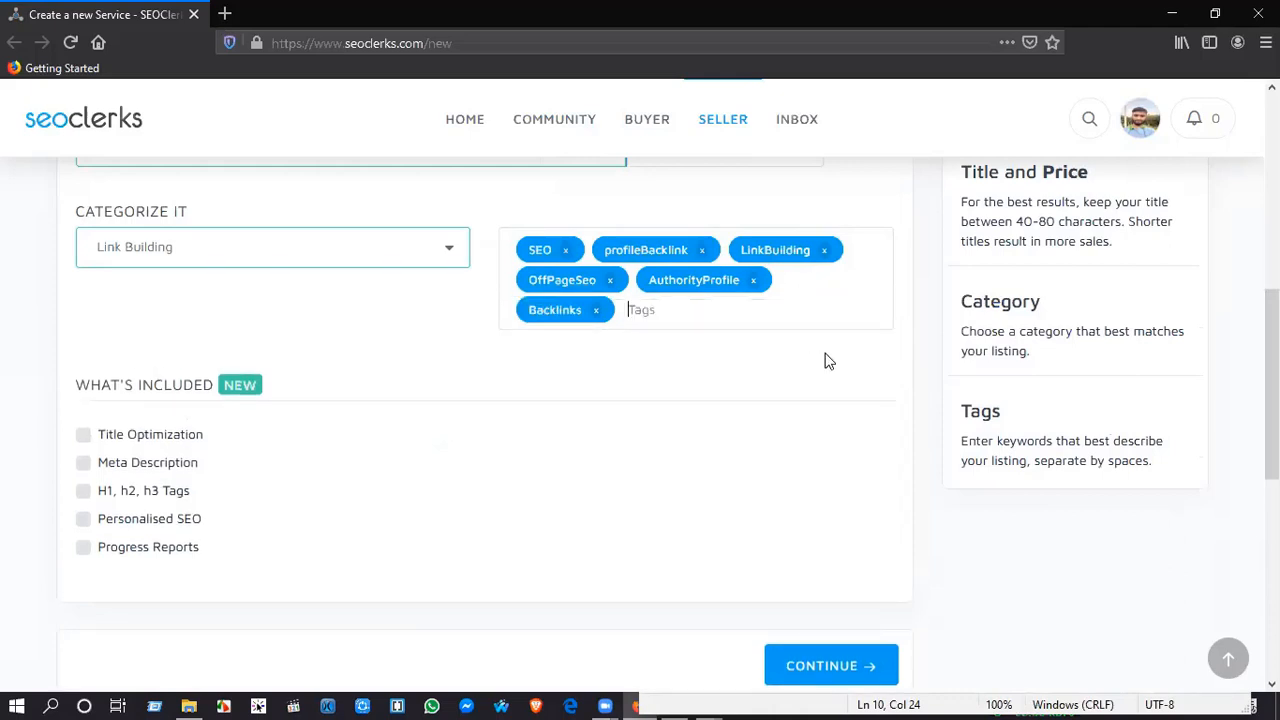
# Step: Continue to pricing, set the price per order to $3, and proceed to the content section
pyautogui.click(878, 668)
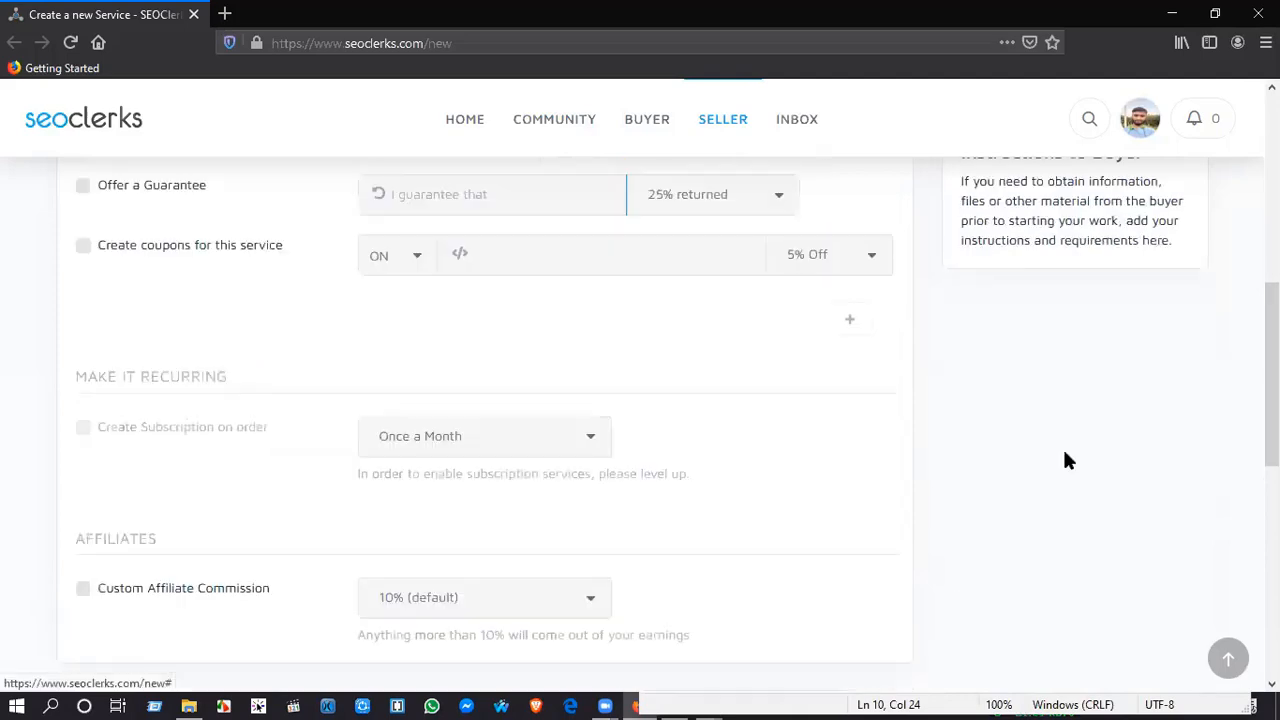
pyautogui.scroll(5, 597, 386)
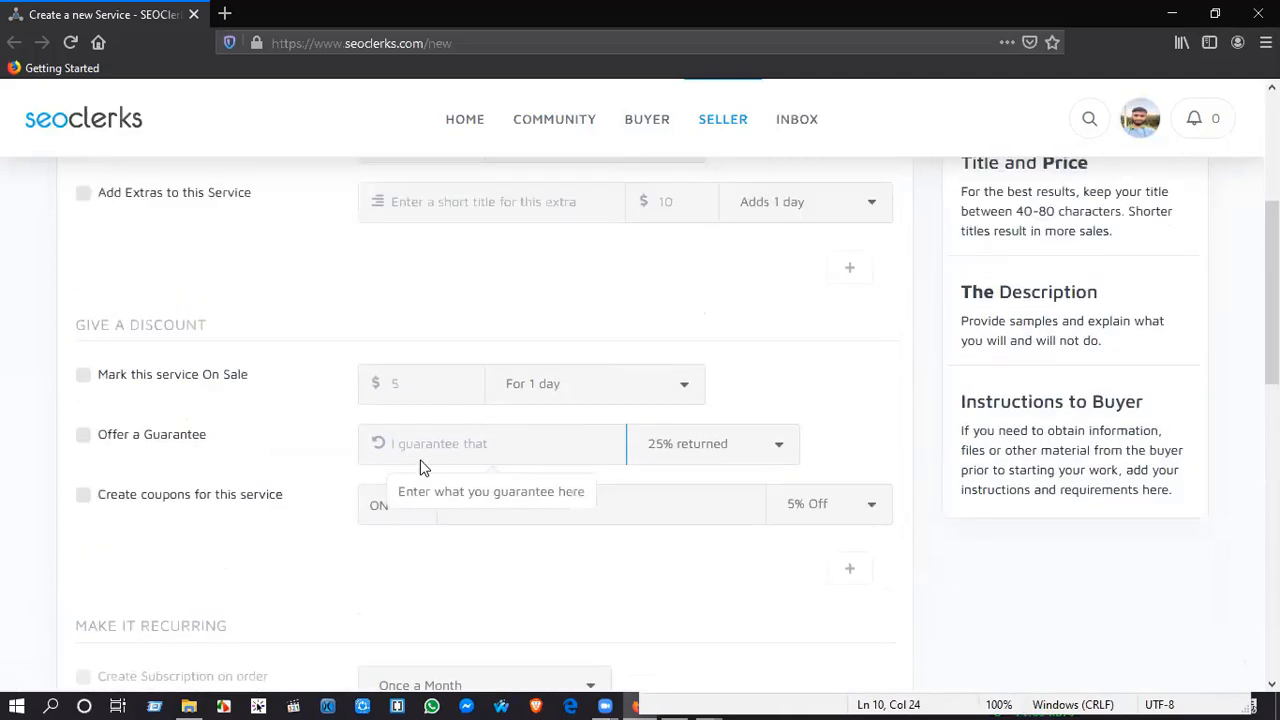
pyautogui.scroll(3, 427, 475)
pyautogui.scroll(4, 423, 430)
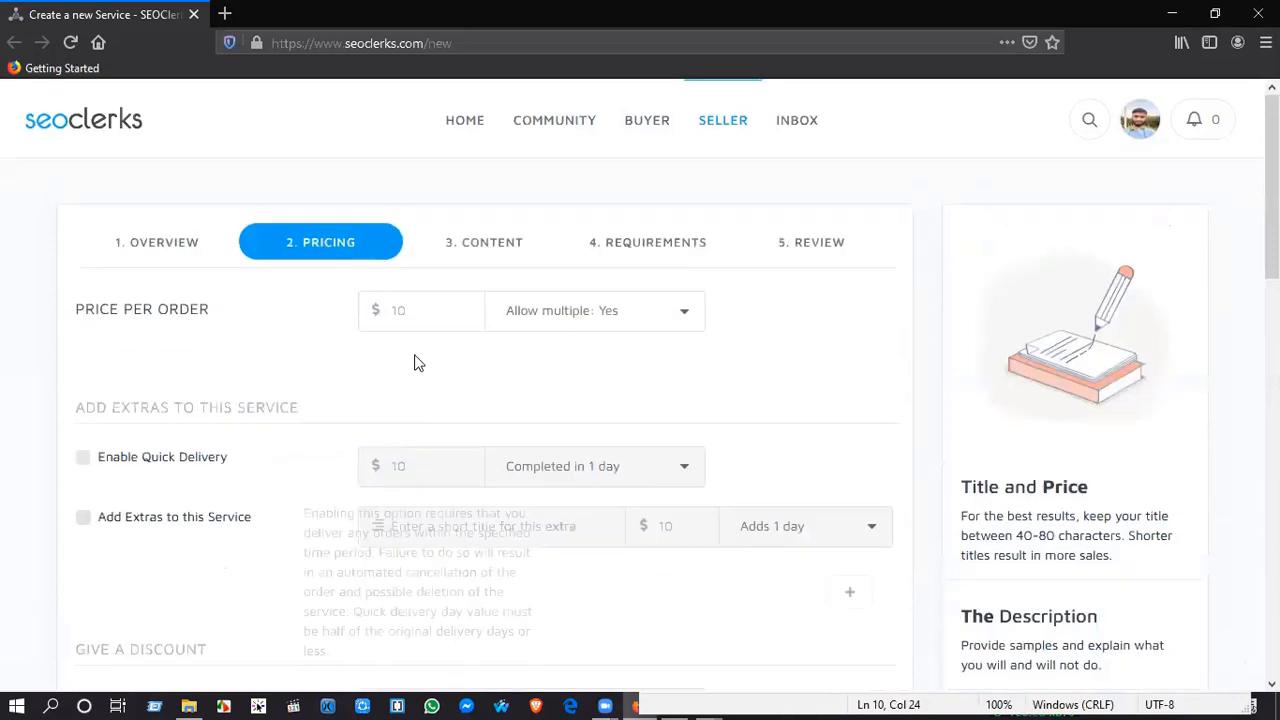
pyautogui.click(409, 312)
pyautogui.write('3')
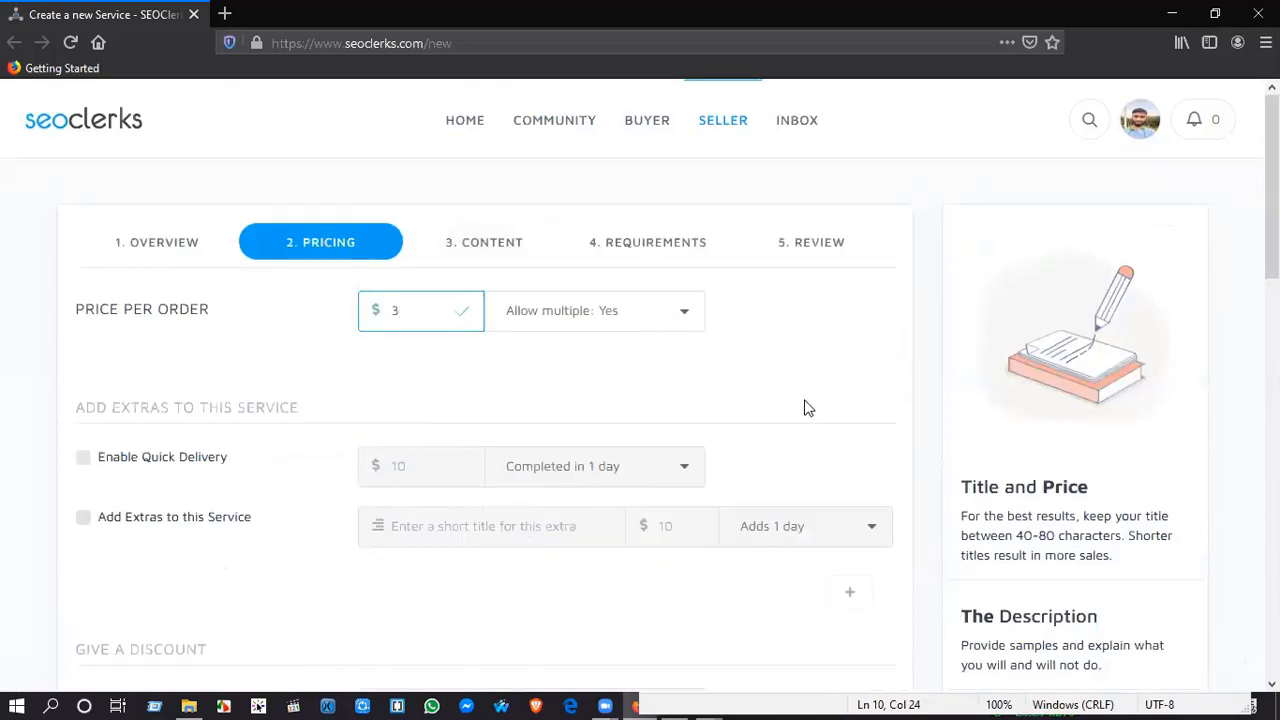
pyautogui.scroll(-8, 806, 409)
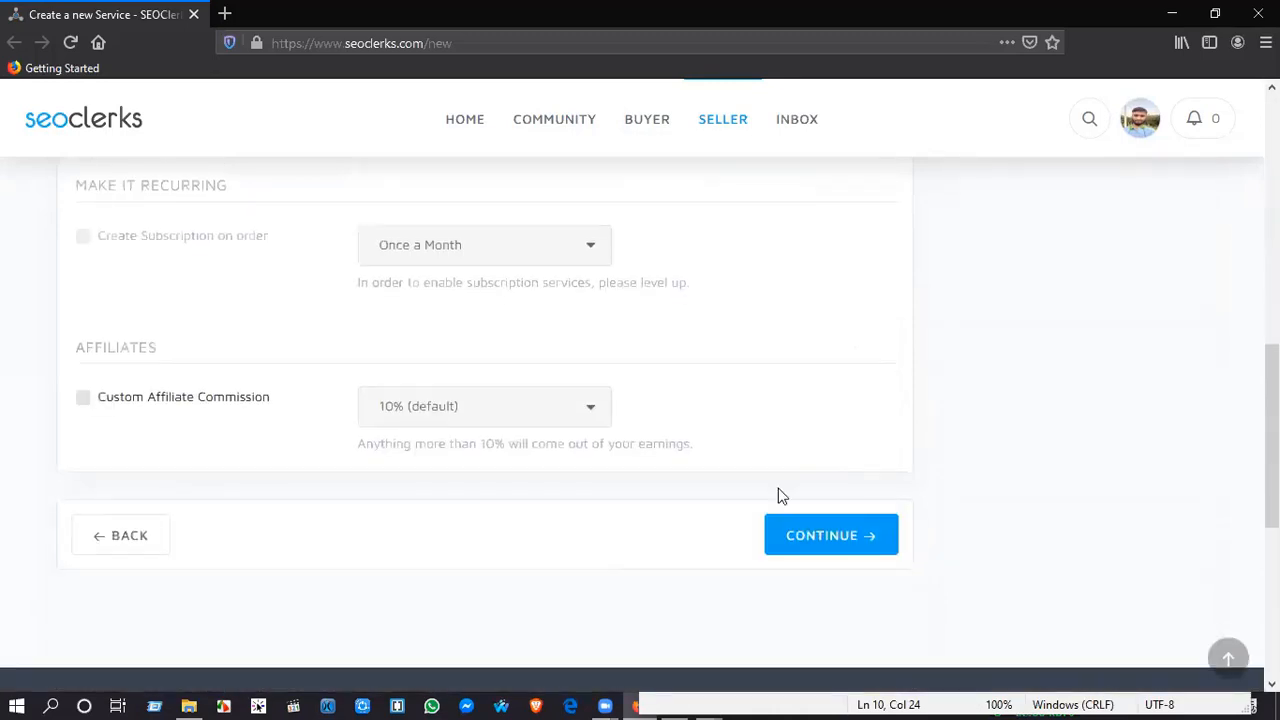
pyautogui.scroll(-1, 782, 496)
pyautogui.click(812, 441)
# Step: Copy the full service description from the Chrome listing into the description in Firefox
pyautogui.scroll(8, 609, 463)
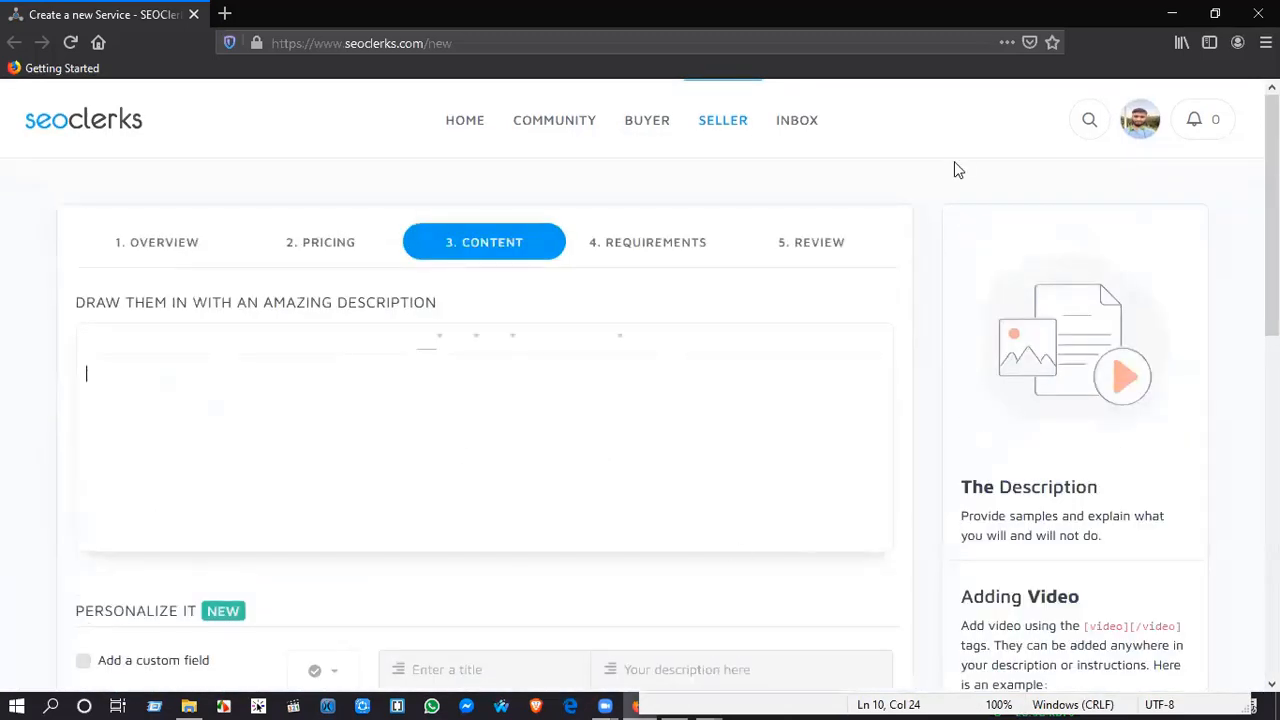
pyautogui.hotkey('alt', 'Tab')
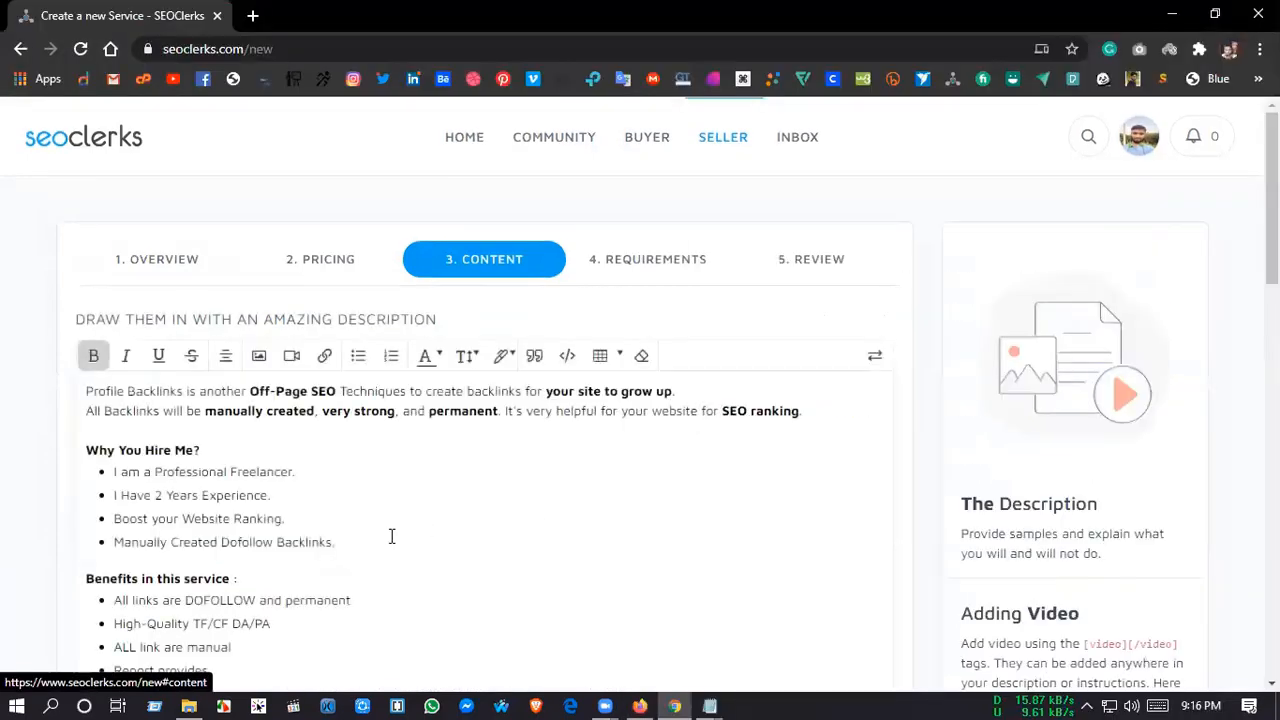
pyautogui.scroll(-1, 163, 474)
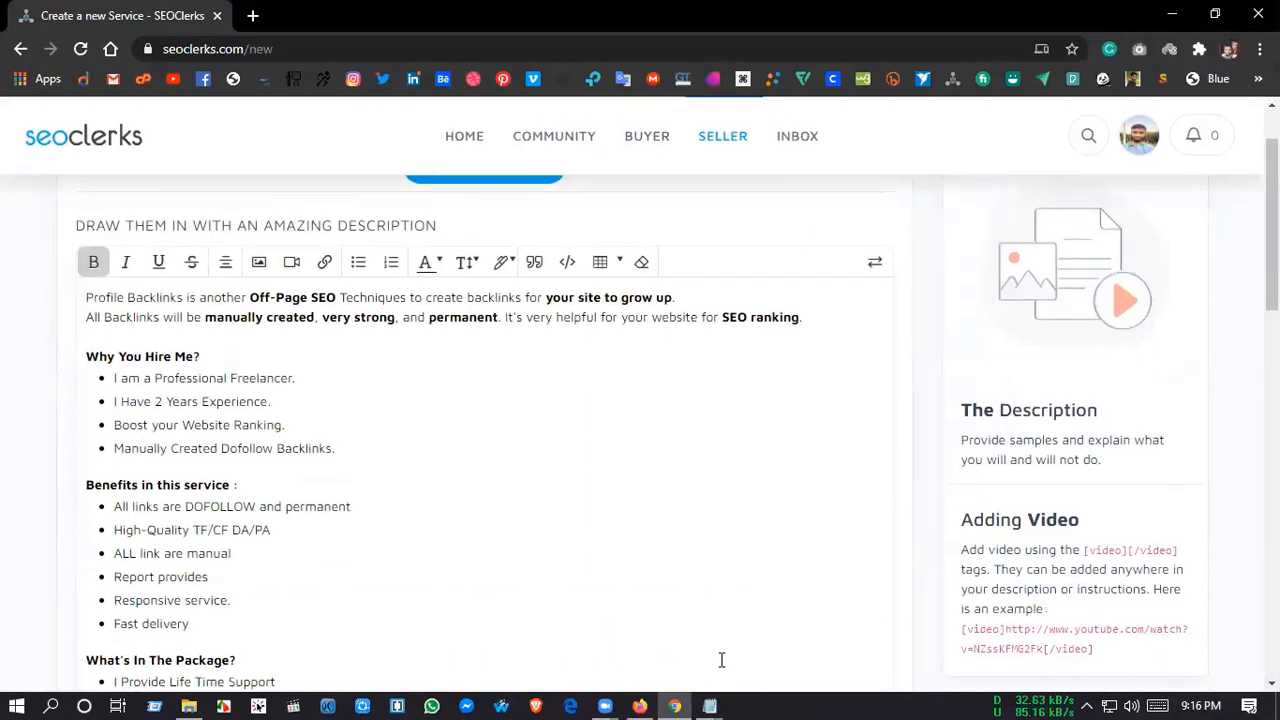
pyautogui.hotkey('ctrl', 'a')
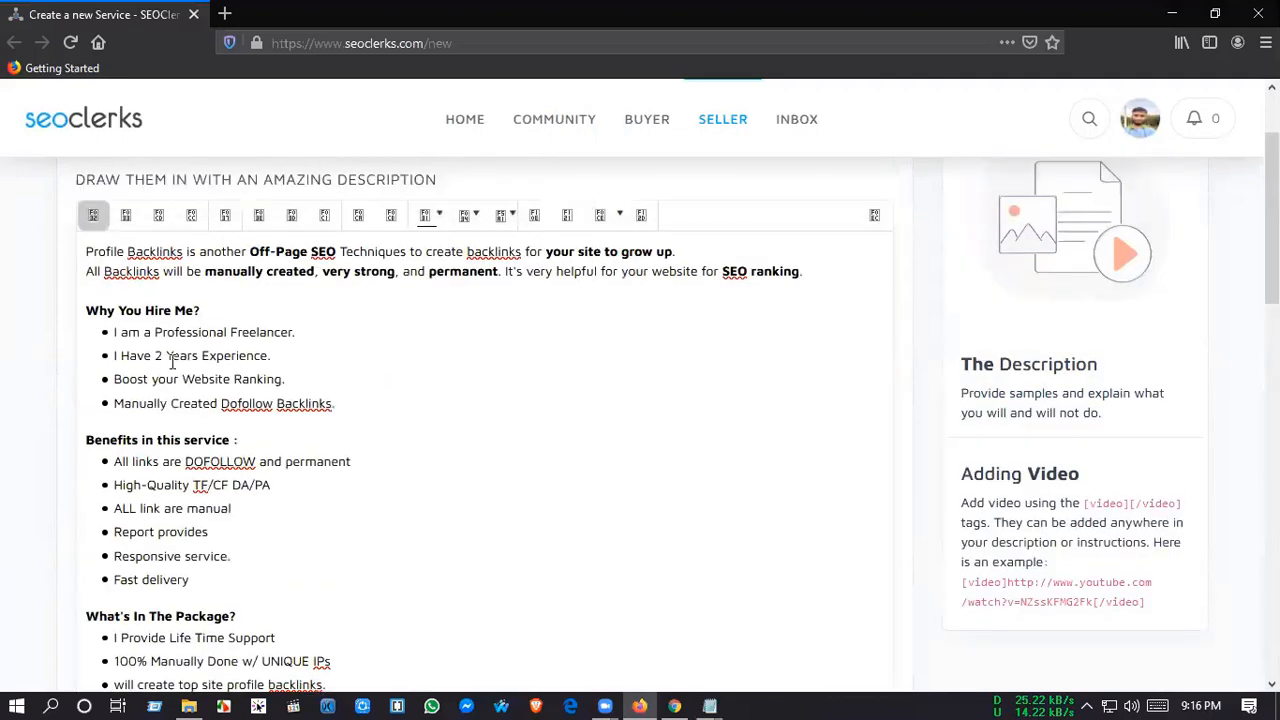
pyautogui.scroll(1, 162, 344)
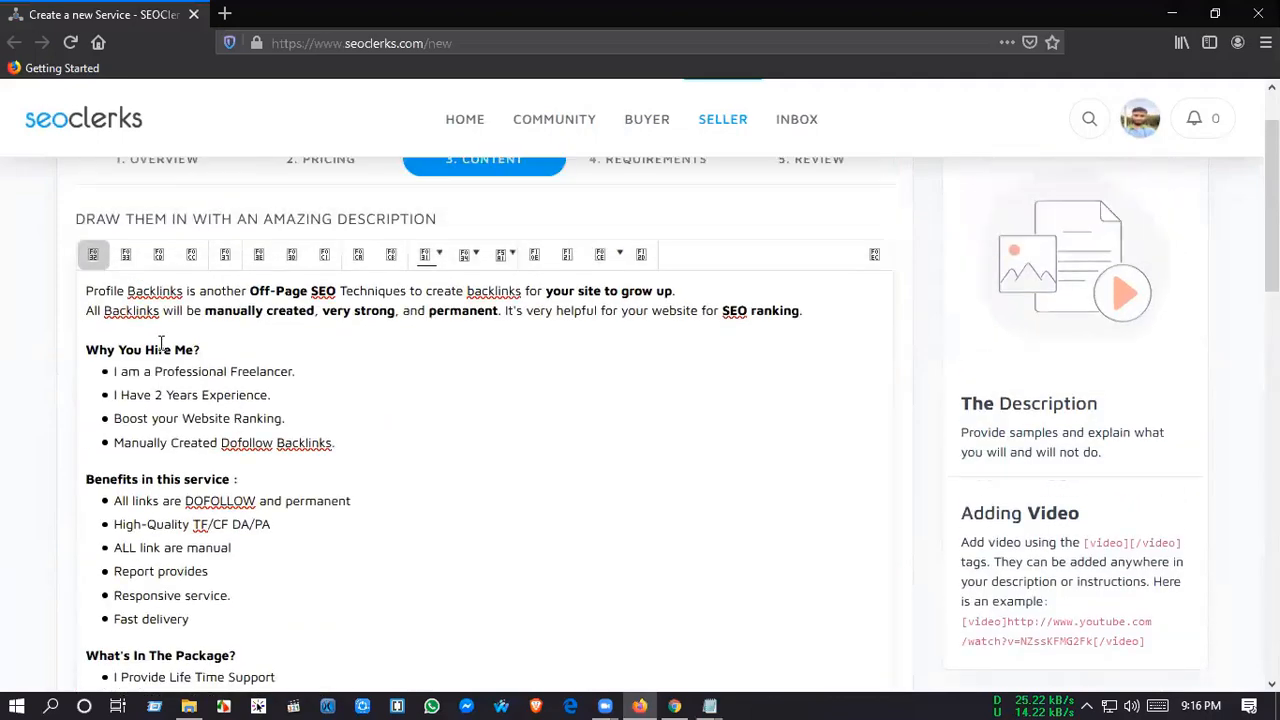
pyautogui.scroll(1, 162, 344)
pyautogui.scroll(1, 689, 443)
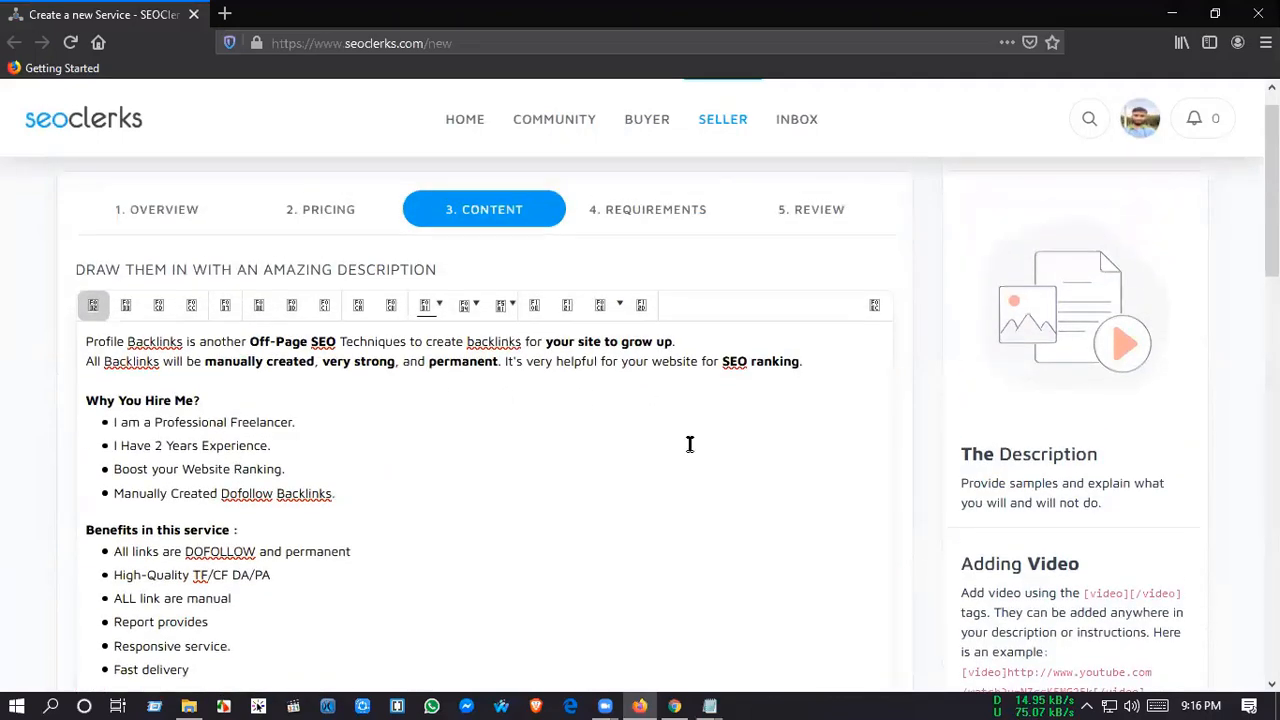
# Step: Read through the pasted description and continue to the buyer requirements
pyautogui.scroll(-5, 700, 450)
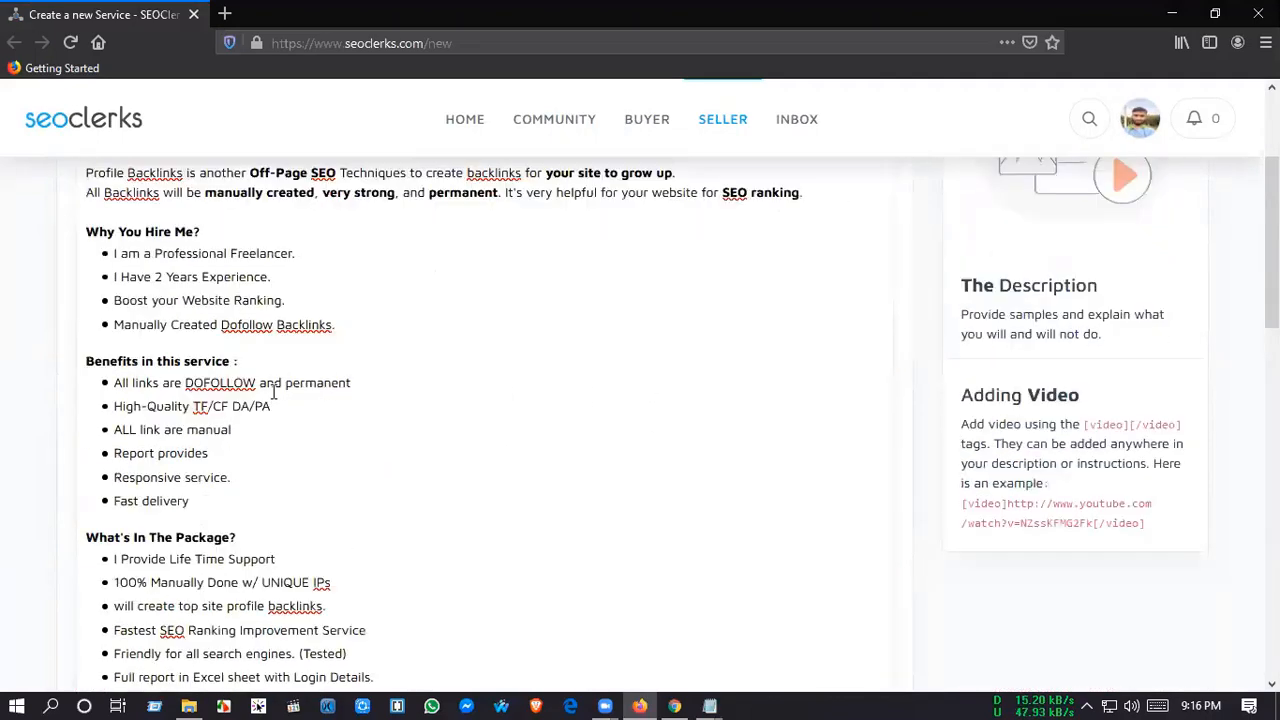
pyautogui.scroll(-10, 829, 509)
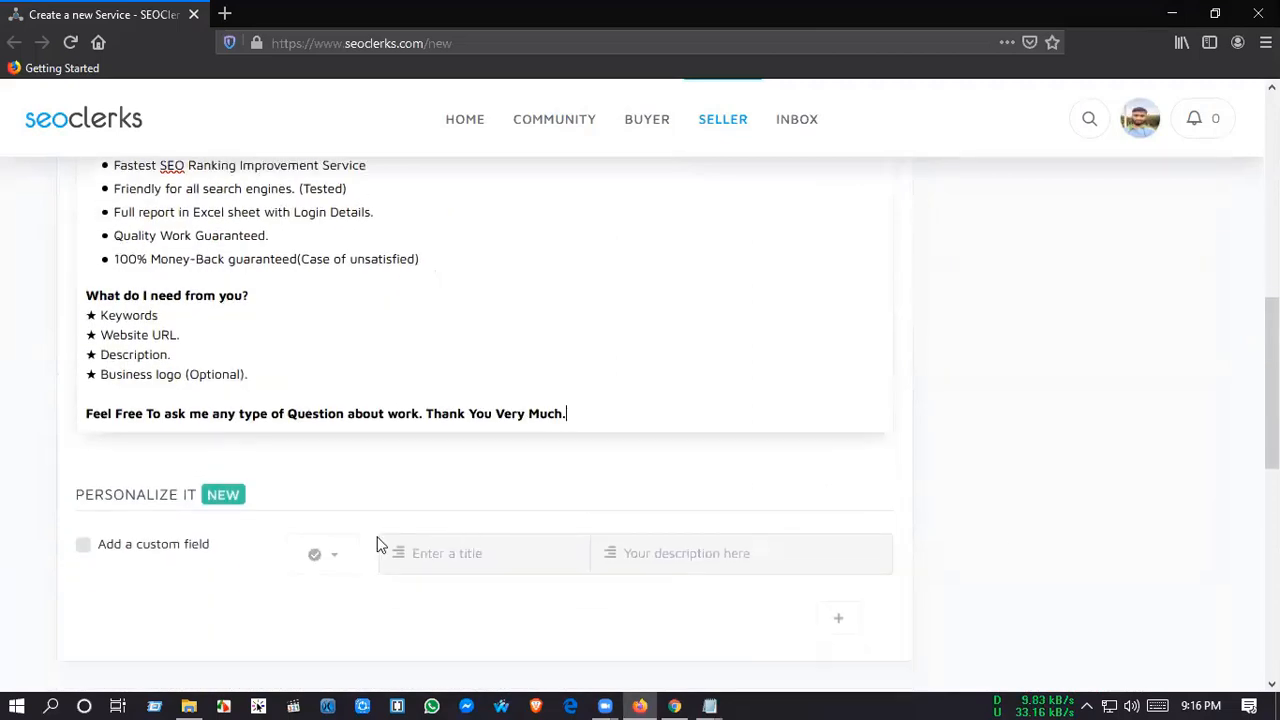
pyautogui.scroll(-4, 377, 540)
pyautogui.scroll(-5, 183, 332)
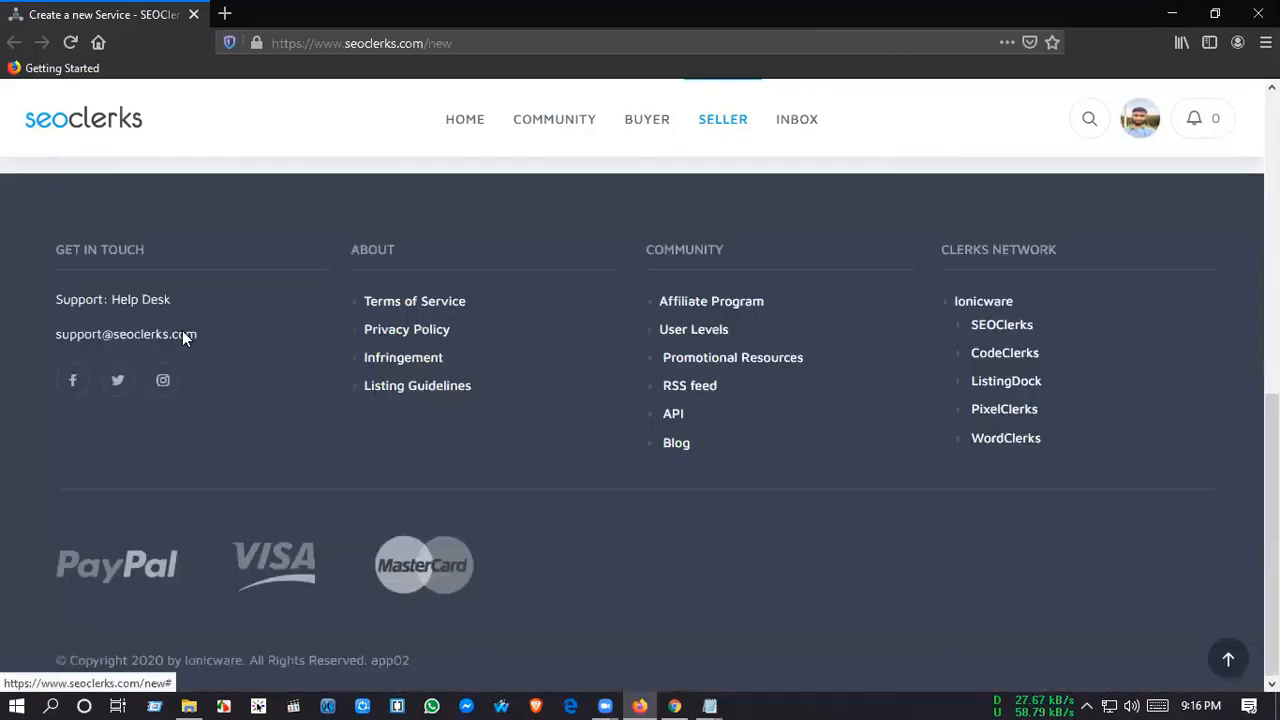
pyautogui.scroll(2, 409, 363)
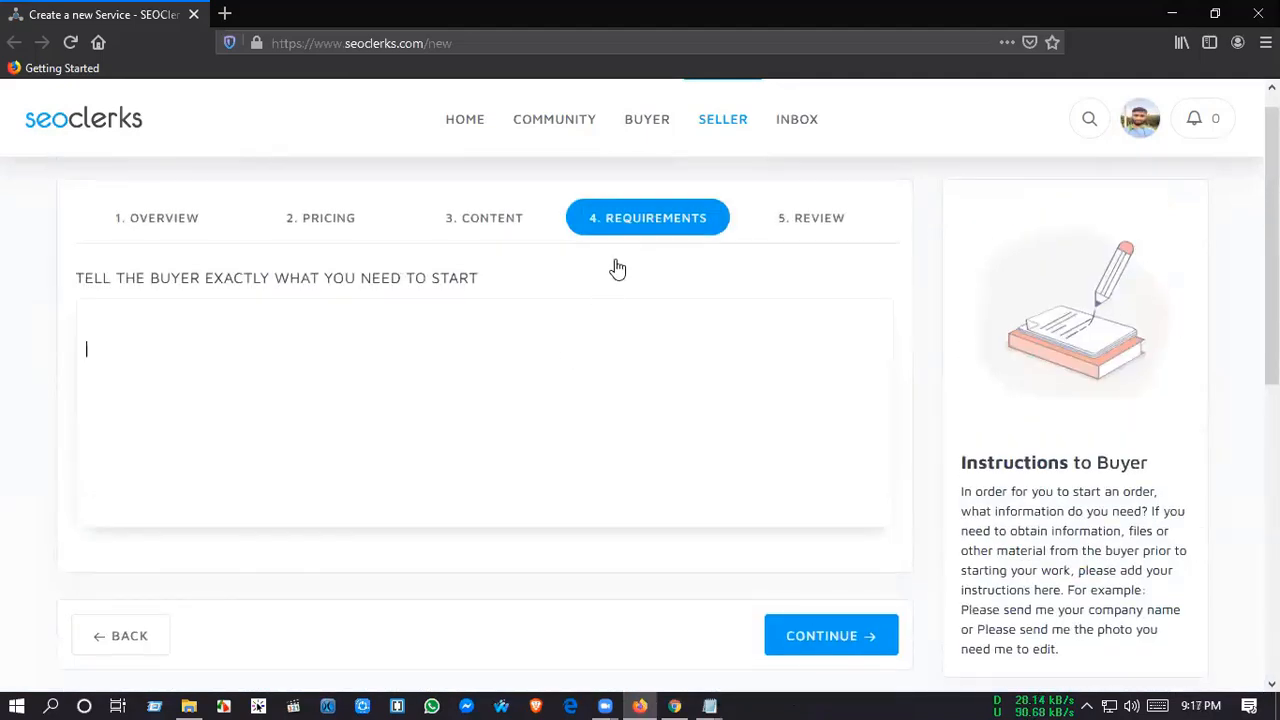
# Step: Copy the "What do I need from you?" list from the Chrome listing into the buyer requirements in Firefox
pyautogui.hotkey('alt', 'Tab')
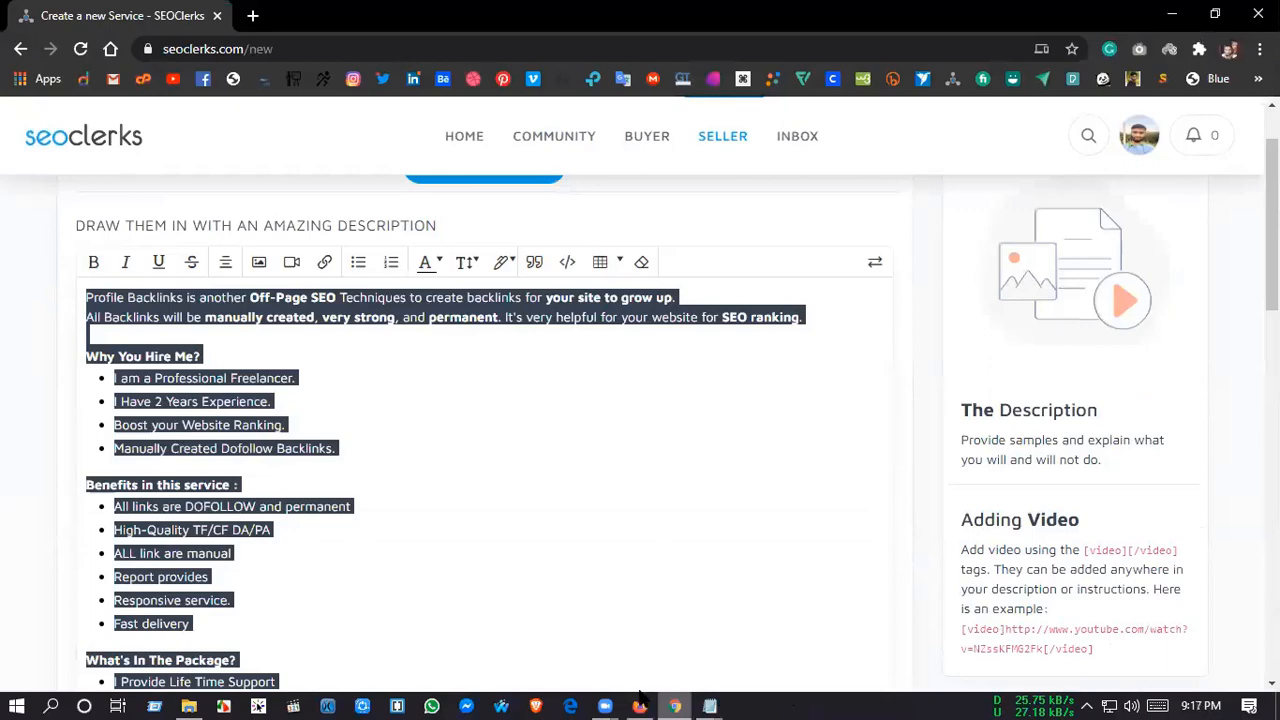
pyautogui.scroll(1, 420, 430)
pyautogui.click(420, 428)
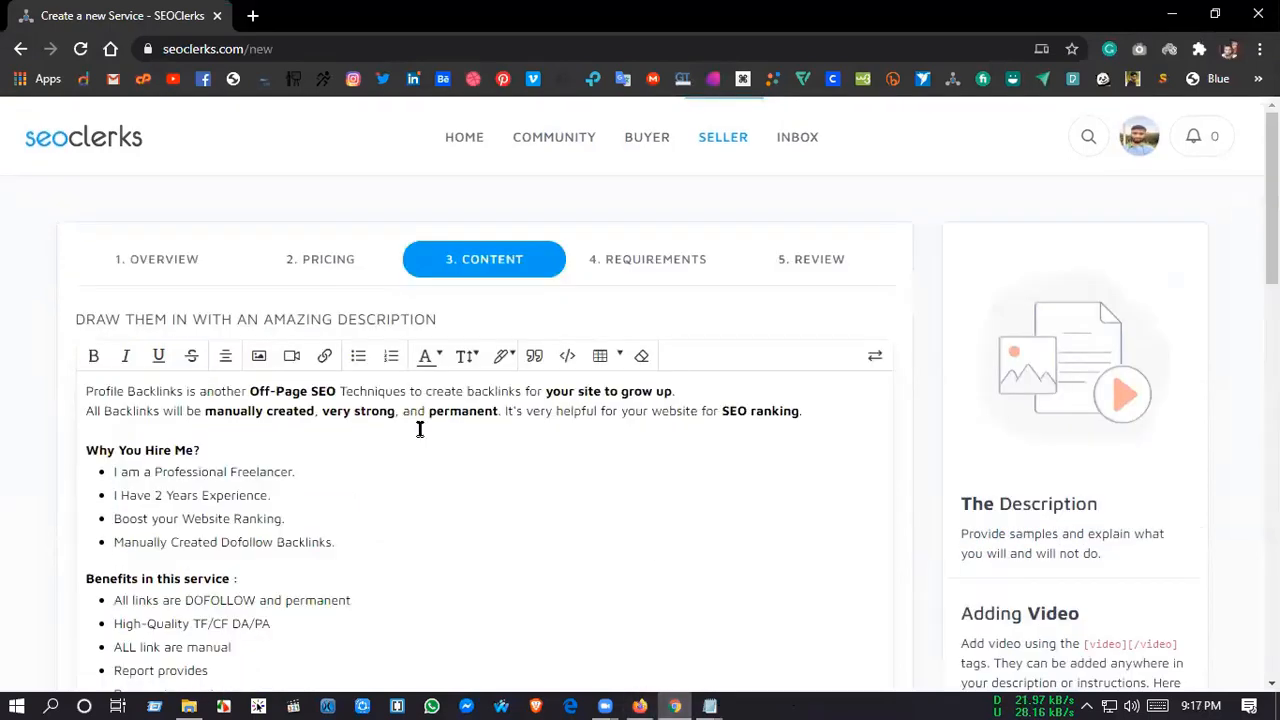
pyautogui.hotkey('alt', 'Tab')
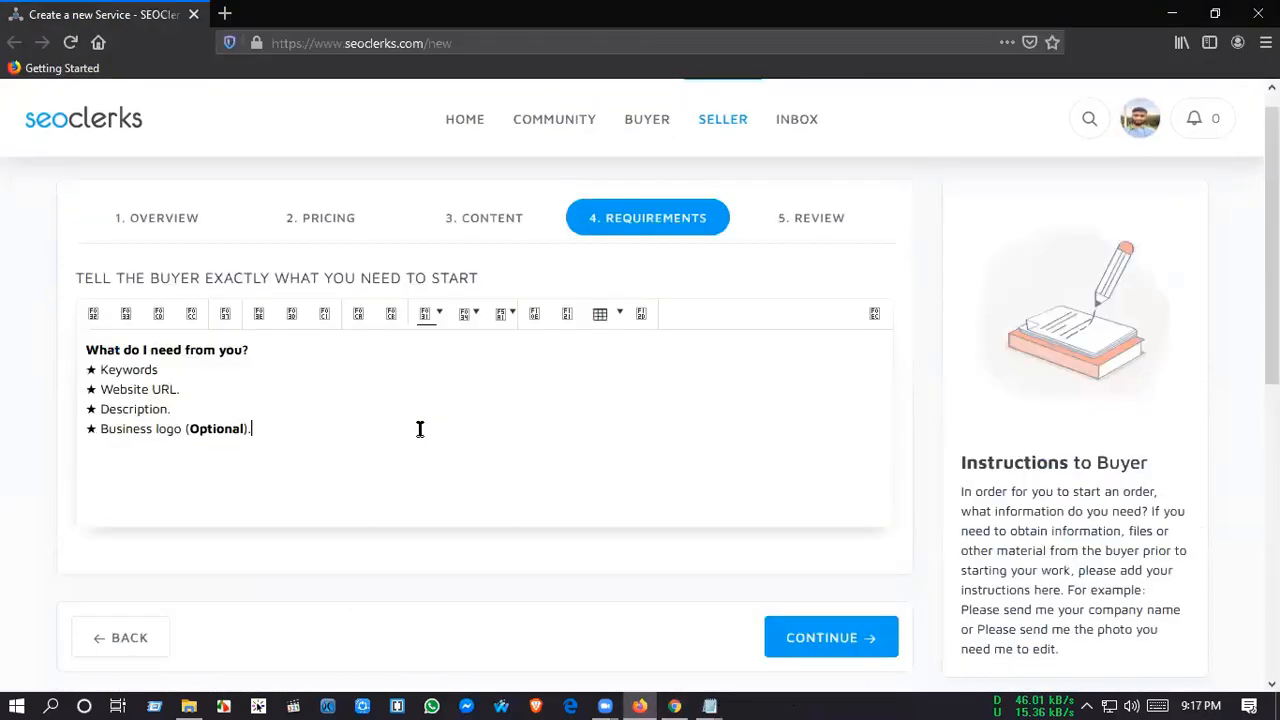
# Step: Continue to the listing review and try to submit the service
pyautogui.scroll(-1, 420, 428)
pyautogui.click(793, 527)
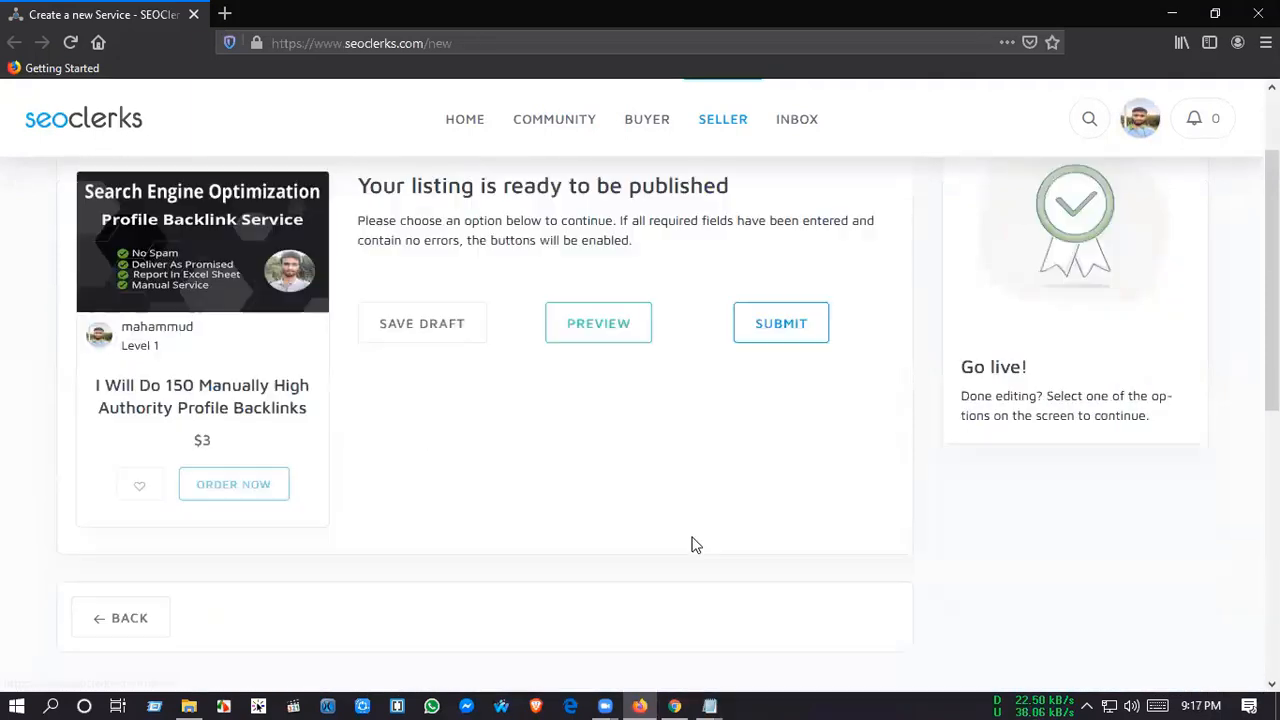
pyautogui.click(780, 333)
# Step: Return to the overview and add the 02.manually high authority profile backlinks image as the first optional image
pyautogui.scroll(1, 504, 581)
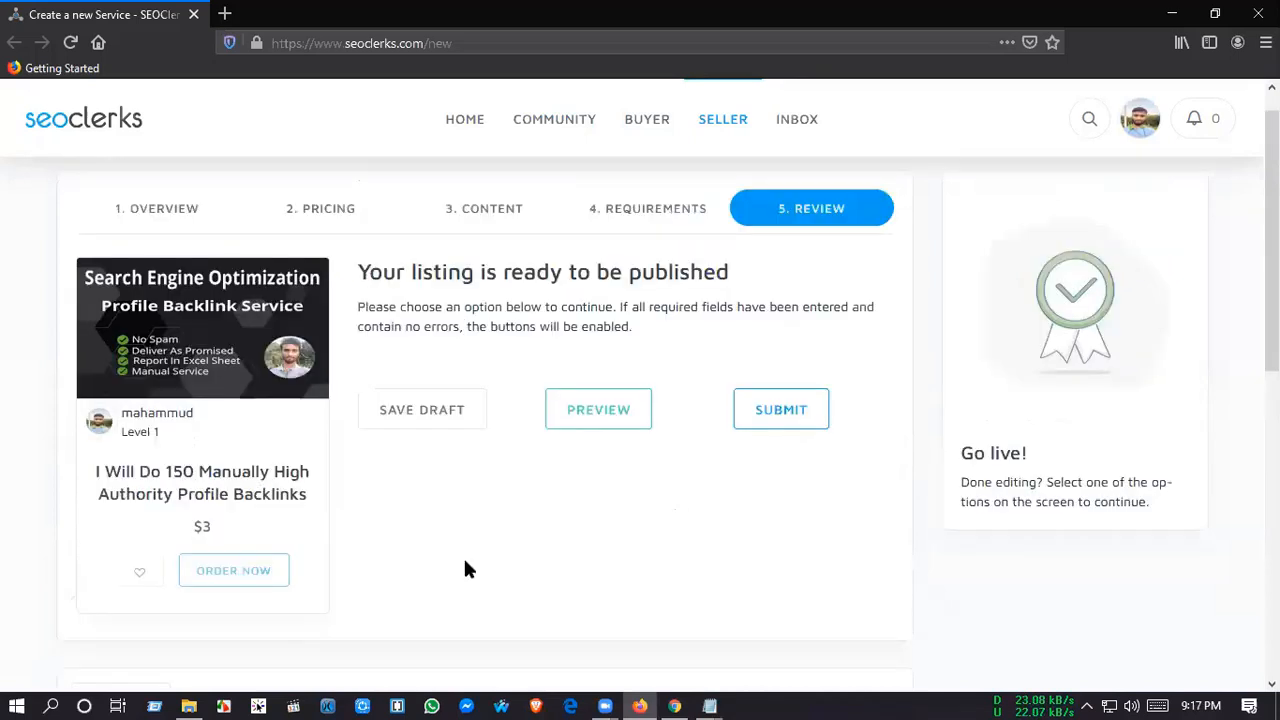
pyautogui.scroll(1, 463, 568)
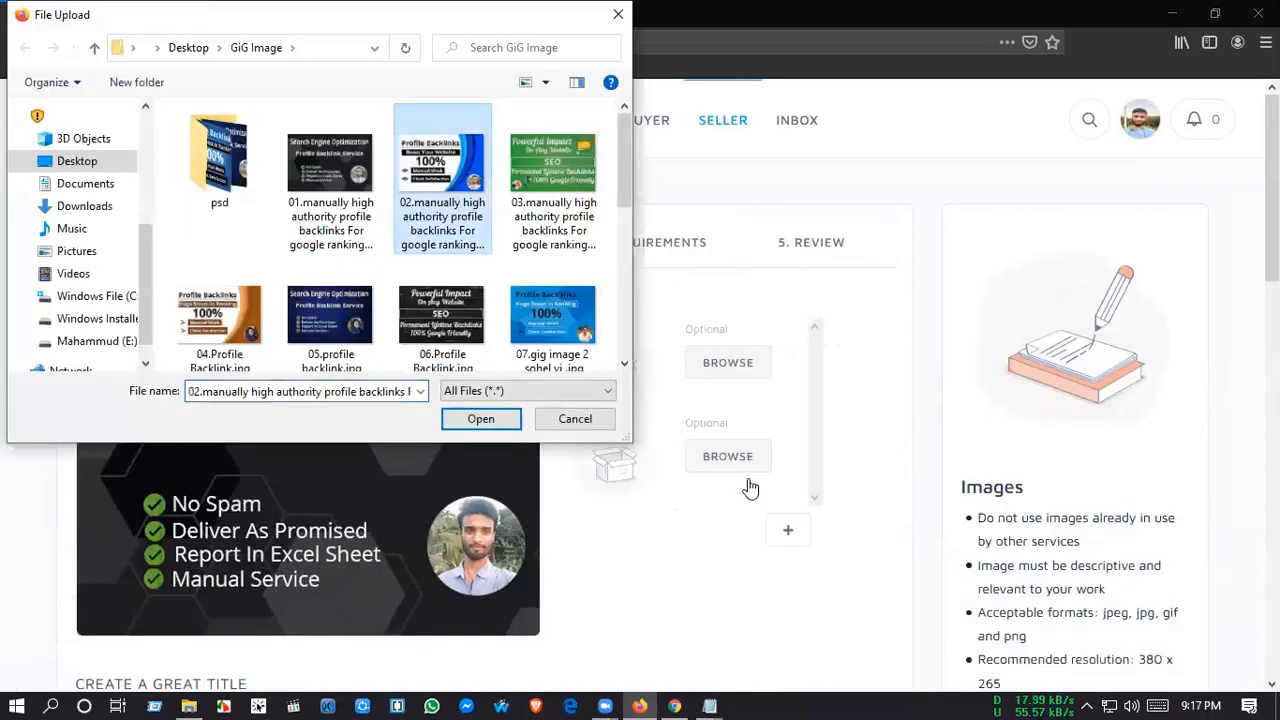
pyautogui.press('Return')
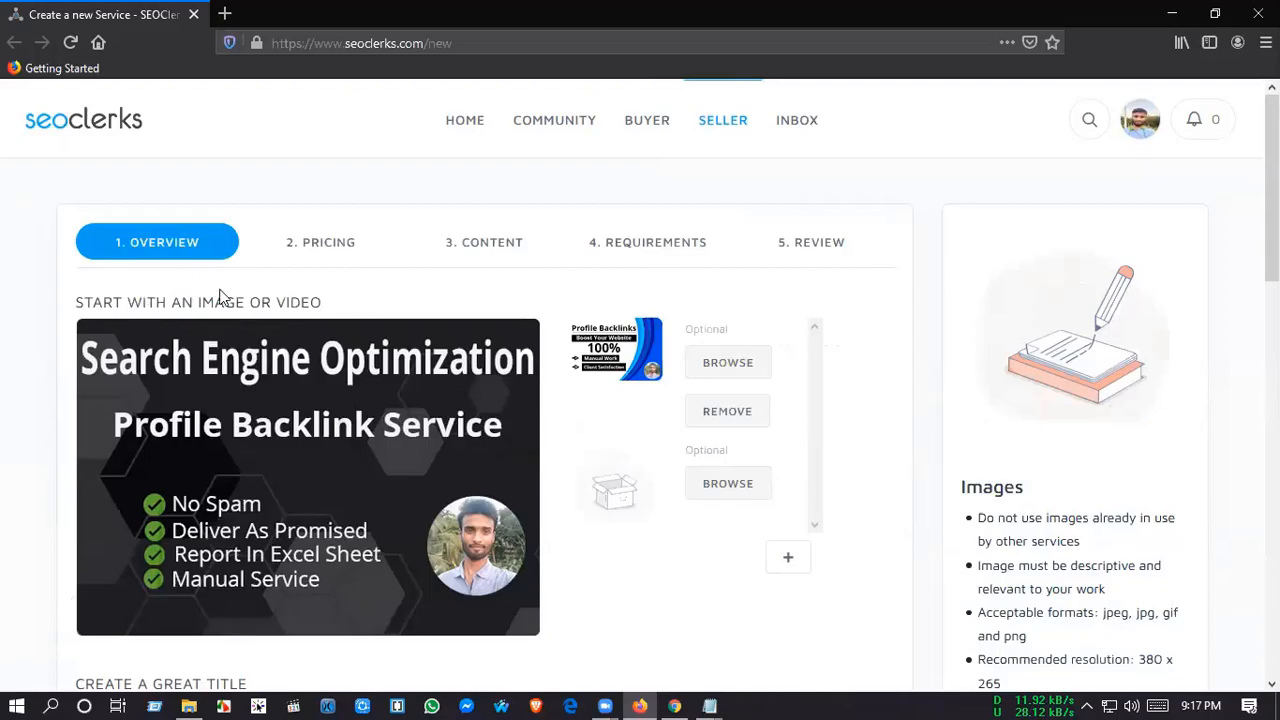
# Step: Open Home work seo 02.txt and the 200+ socilal profile for pallmallbarbers.xlsx workbook from the desktop for viewing
pyautogui.press('super+d')
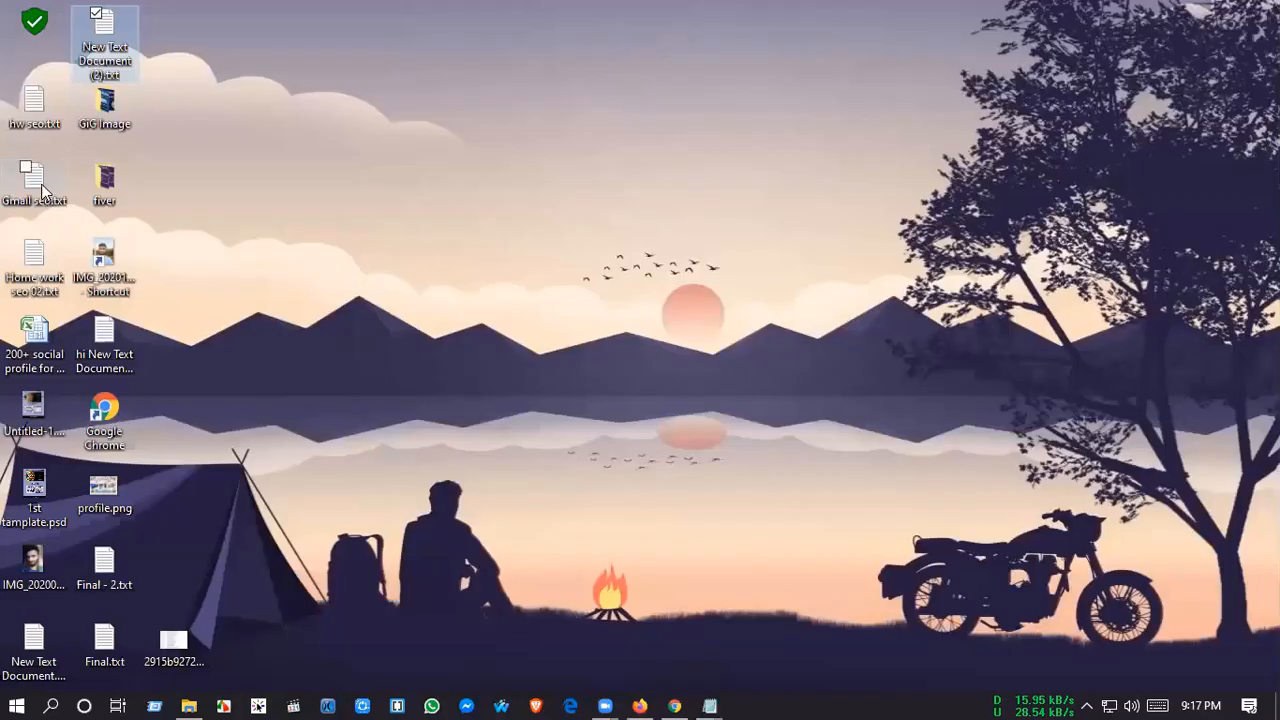
pyautogui.click(42, 268)
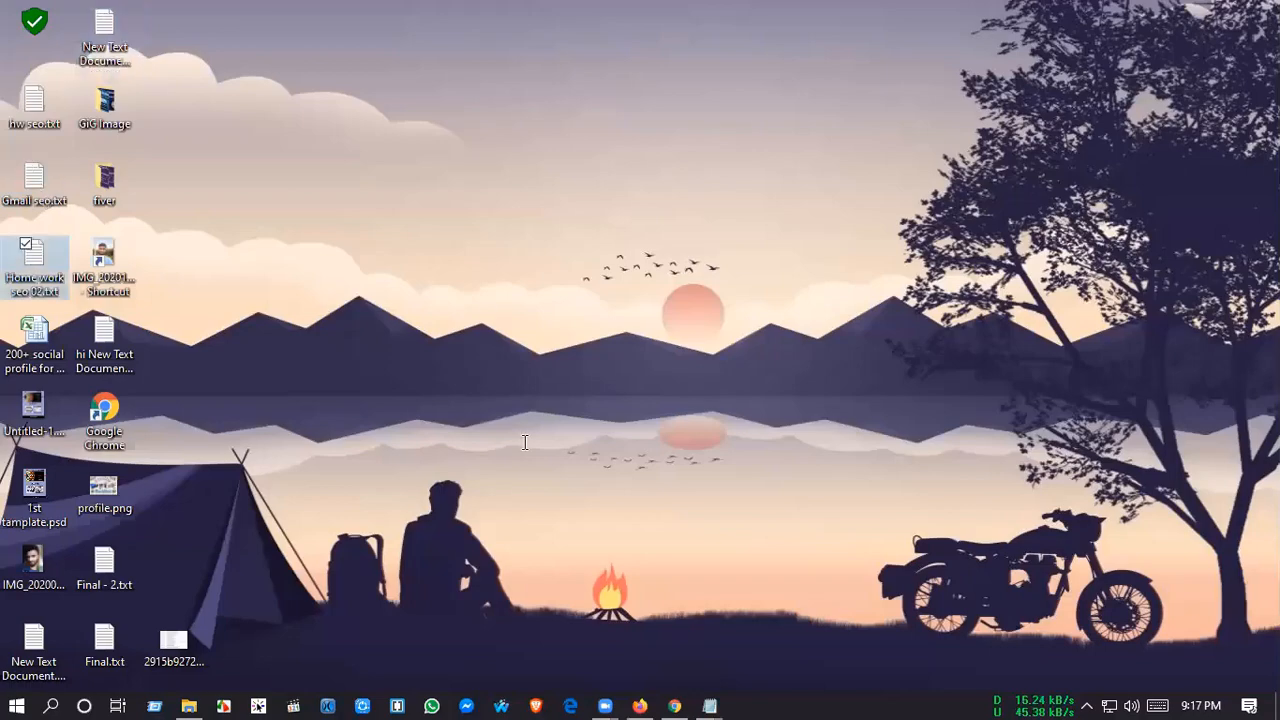
pyautogui.press('Return')
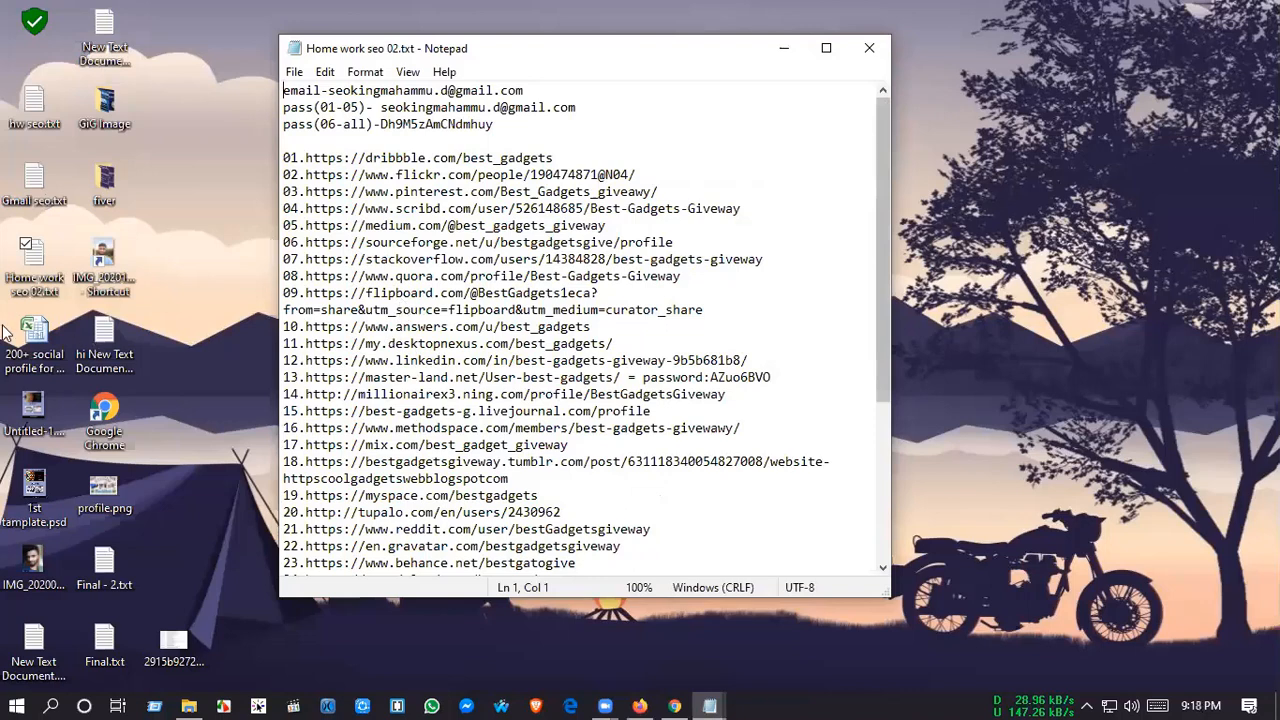
pyautogui.press('super+d')
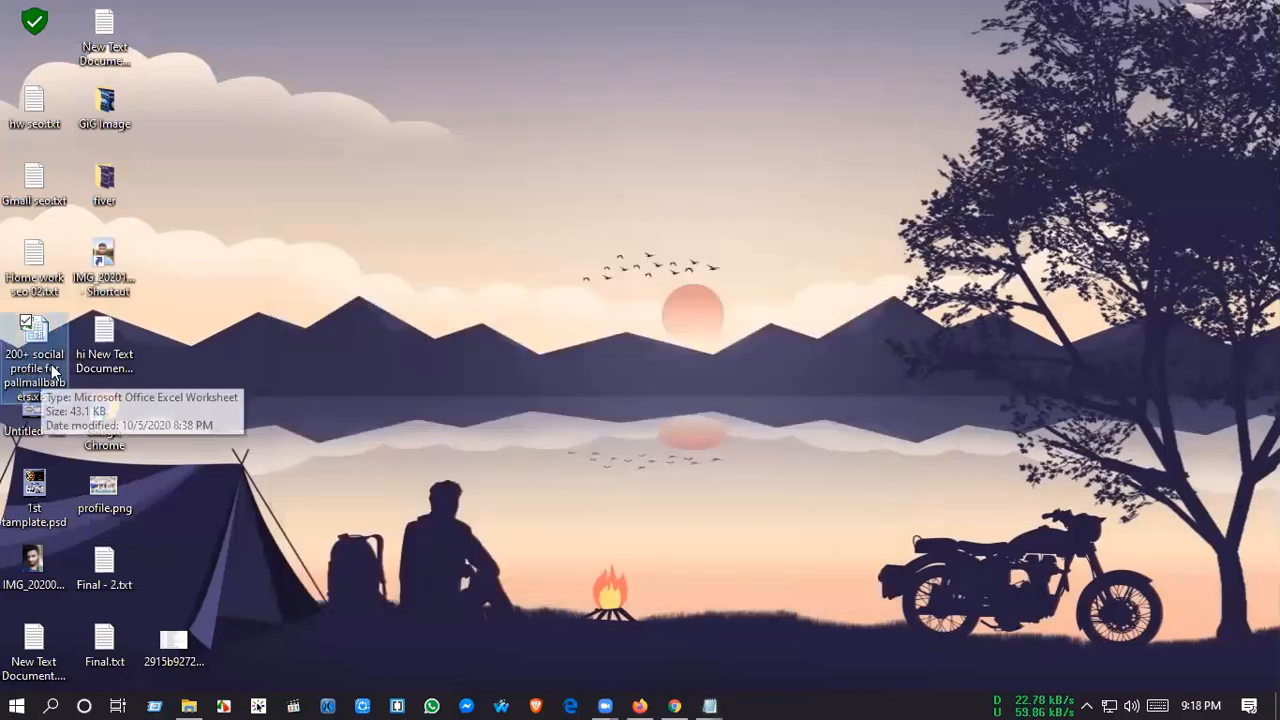
pyautogui.doubleClick(42, 337)
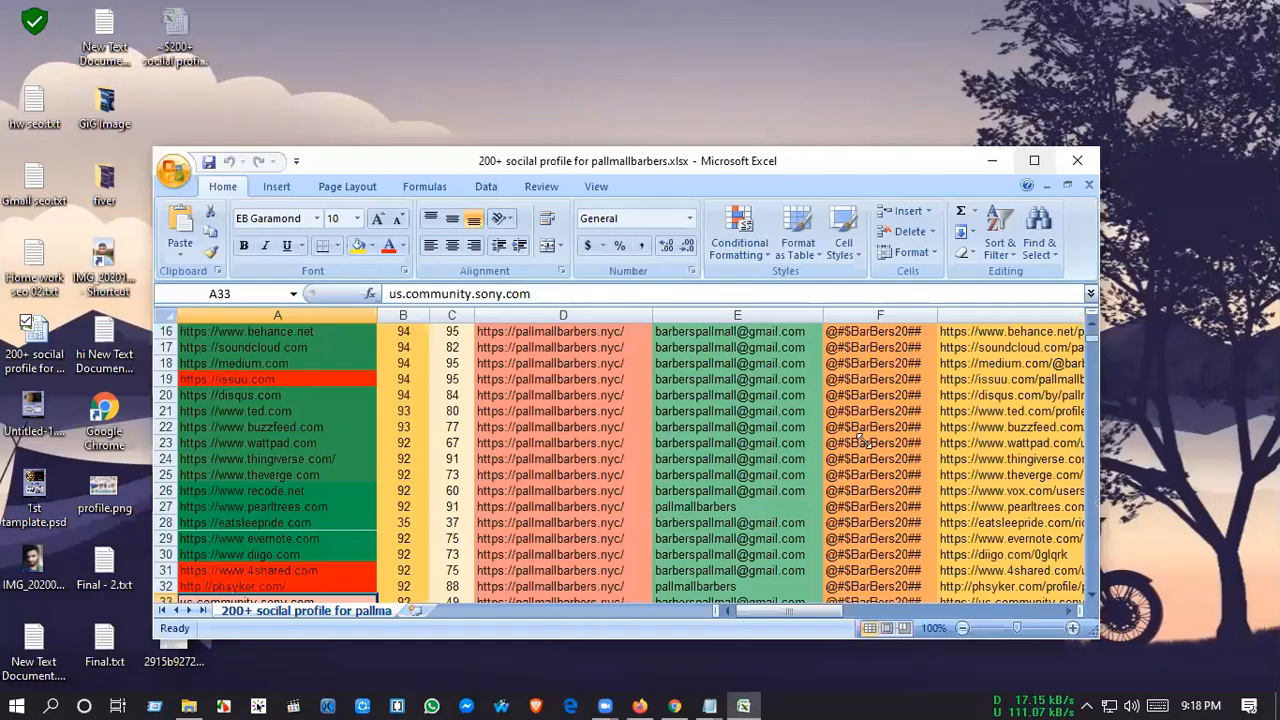
# Step: Try to capture a screenshot of the Site Name, DA and PA columns at the top of the workbook, rows 1 to 30
pyautogui.click(1034, 161)
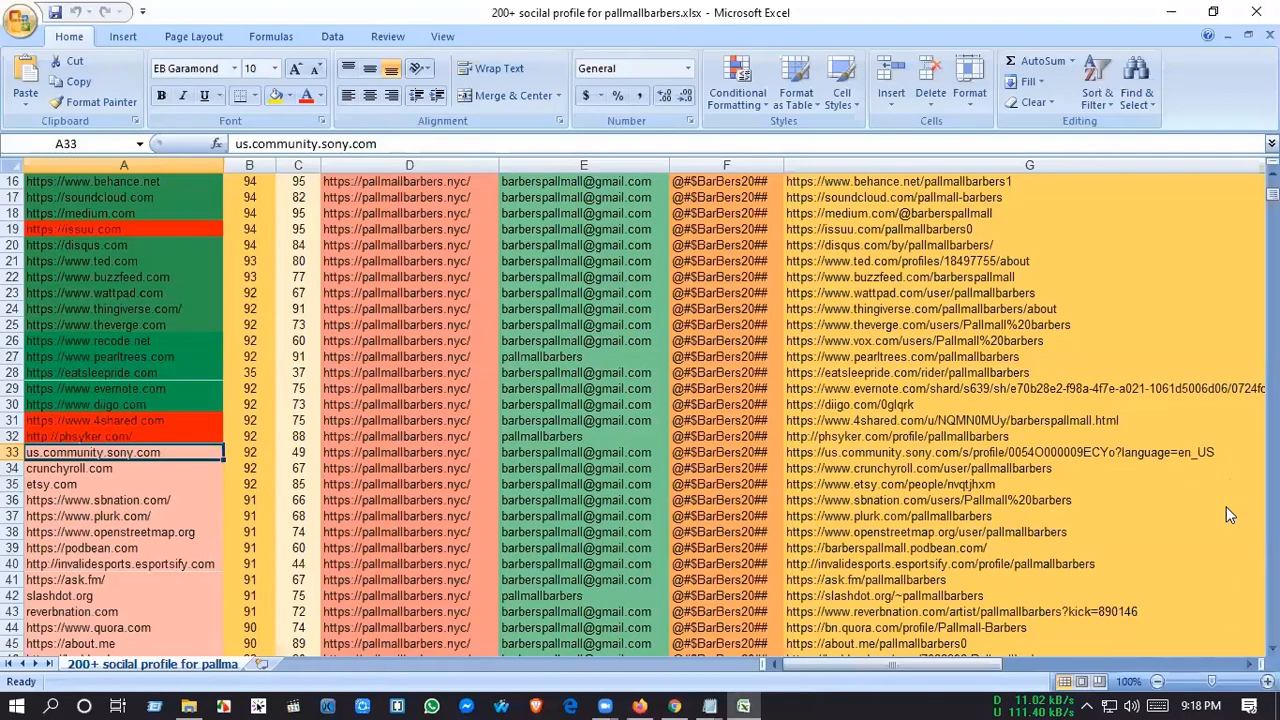
pyautogui.scroll(5, 1226, 506)
pyautogui.press('Print')
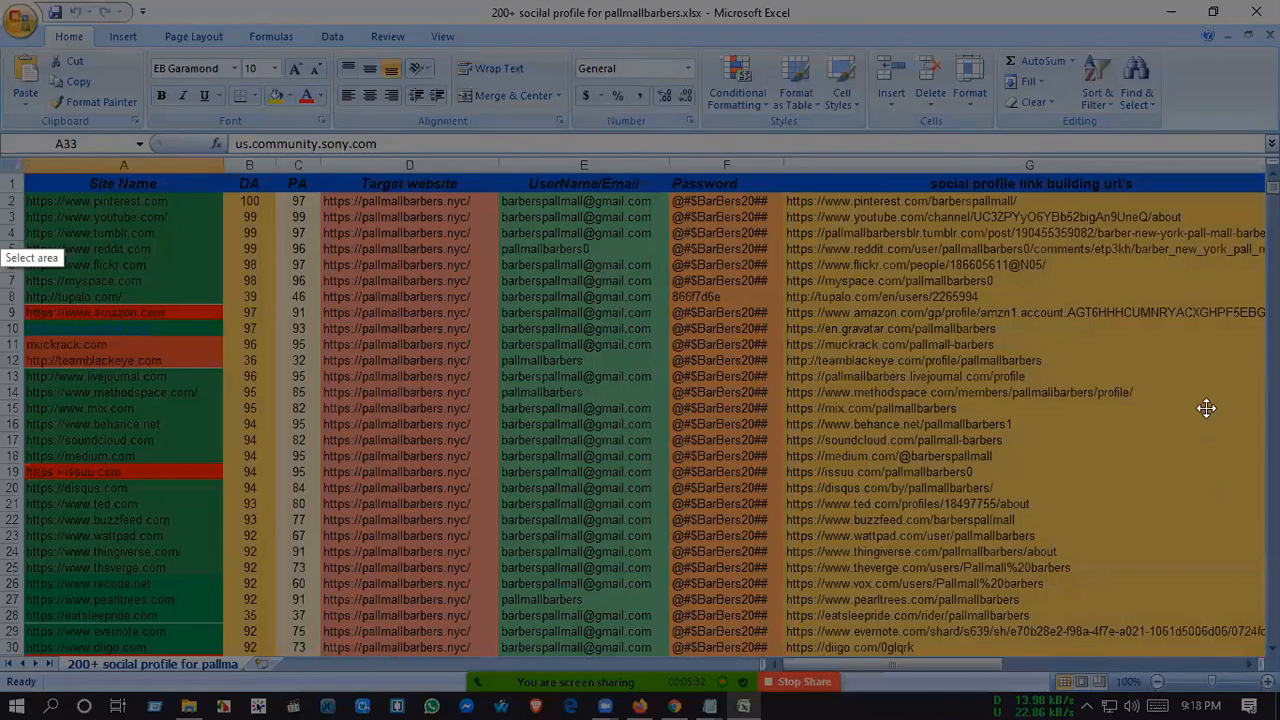
pyautogui.moveTo(1, 154); pyautogui.dragTo(1208, 657)
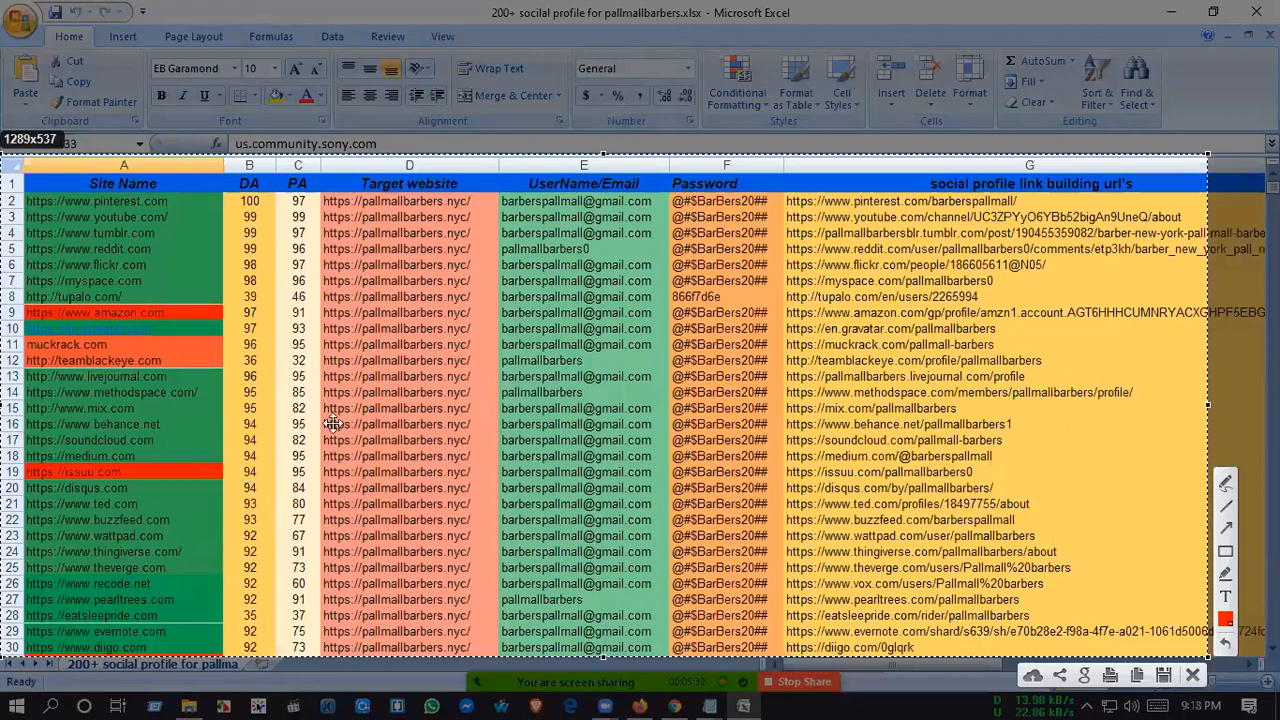
pyautogui.moveTo(1208, 405); pyautogui.dragTo(319, 408)
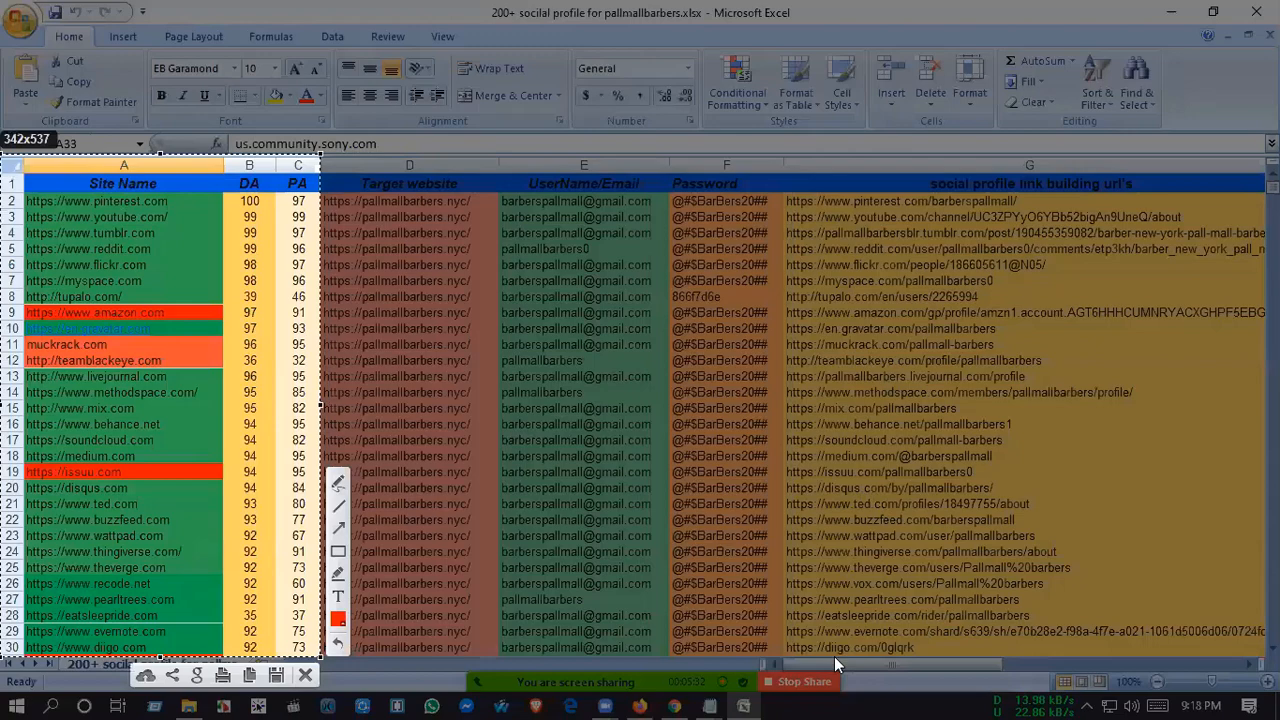
pyautogui.press('Escape')
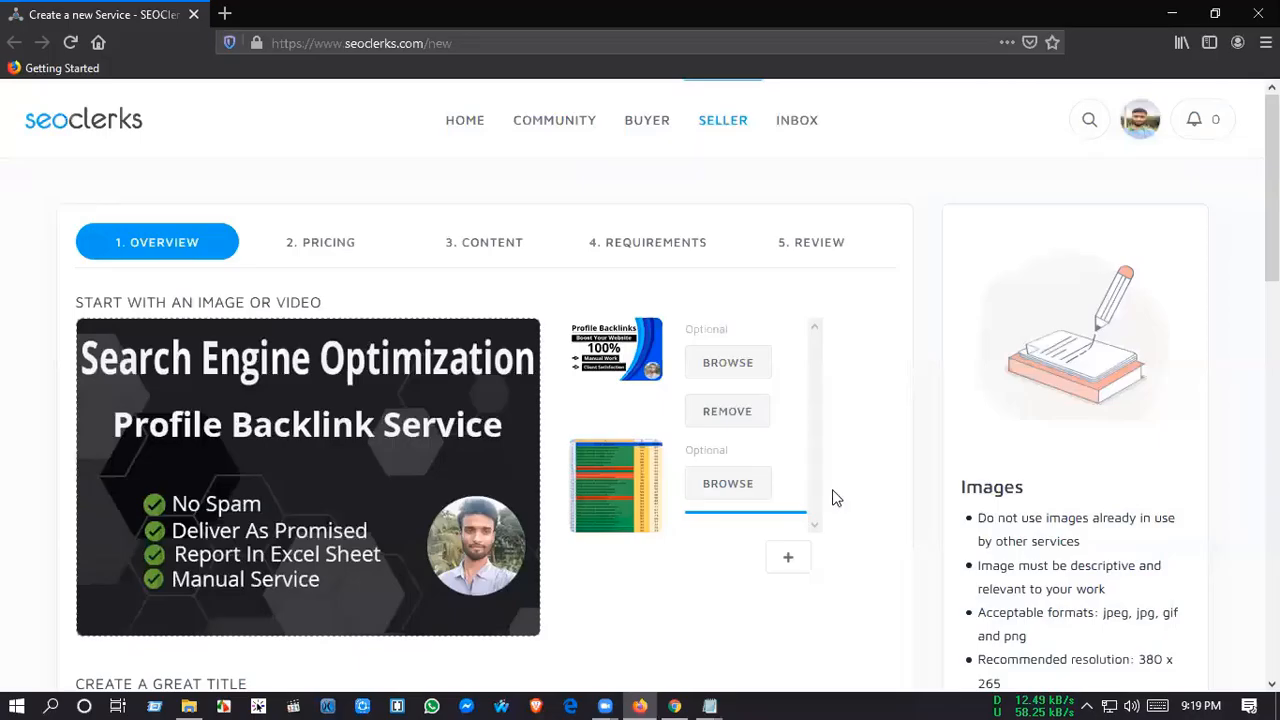
# Step: Return to the Firefox listing and add the green "Powerful Impact On Any Website" image from the GiG Image folder as the third optional image
pyautogui.scroll(-3, 820, 480)
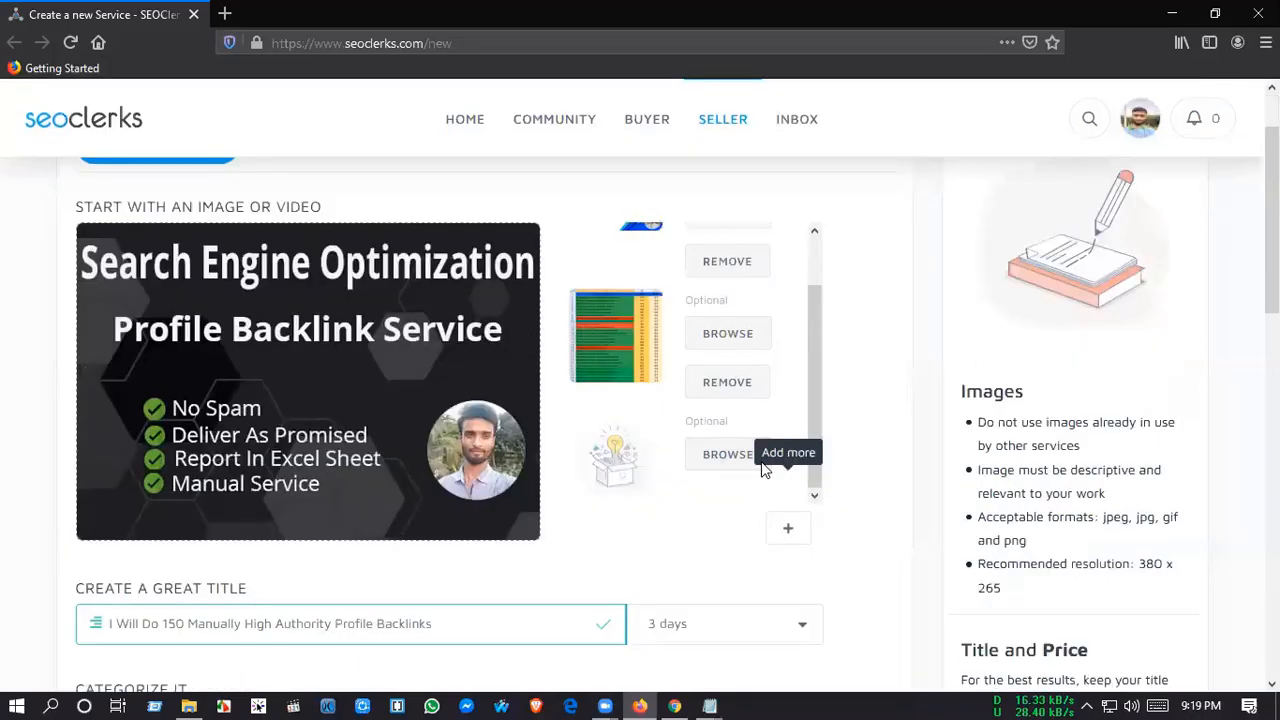
pyautogui.click(728, 456)
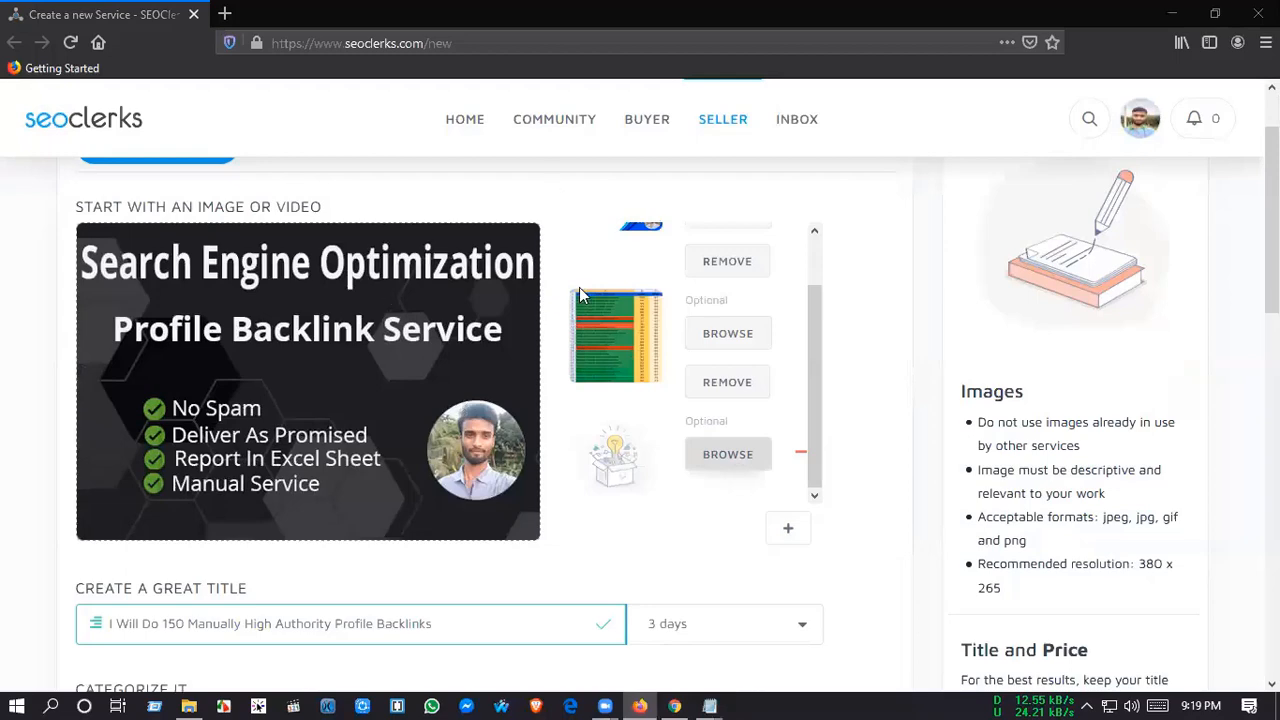
pyautogui.click(552, 190)
pyautogui.click(480, 420)
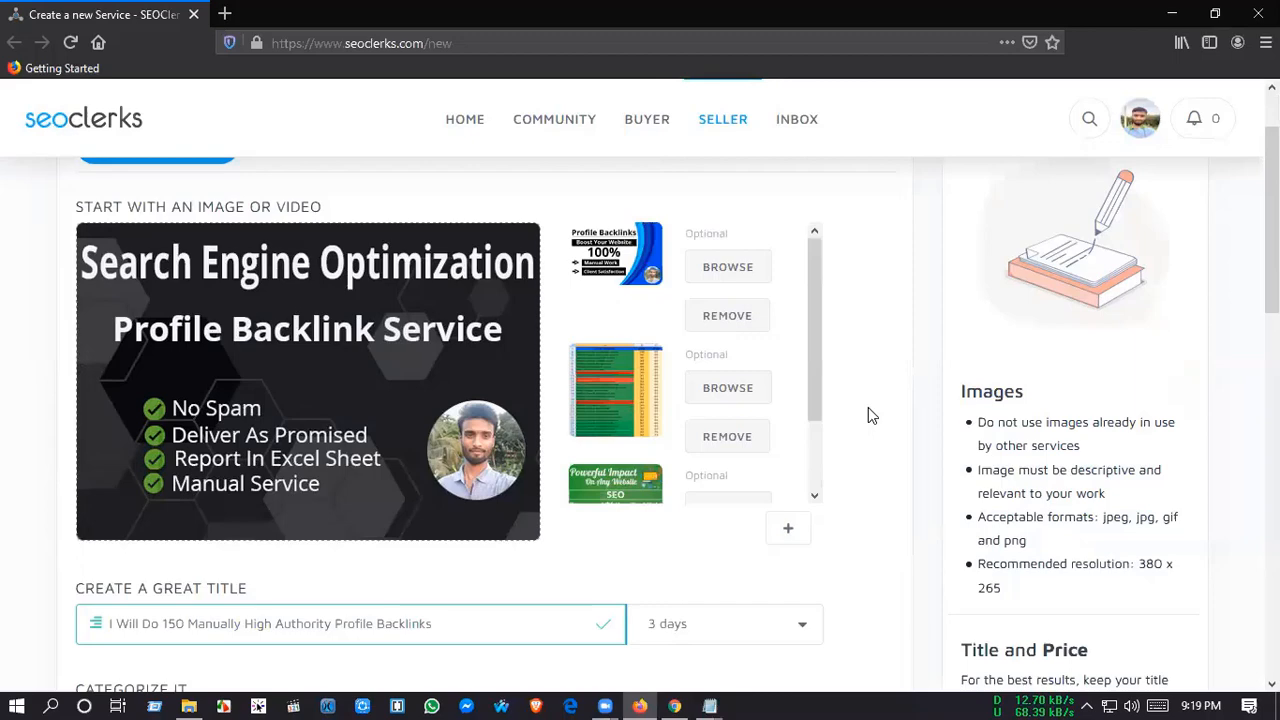
# Step: Try to submit the service from the listing review and read the reported issue
pyautogui.scroll(-3, 749, 329)
pyautogui.scroll(4, 877, 326)
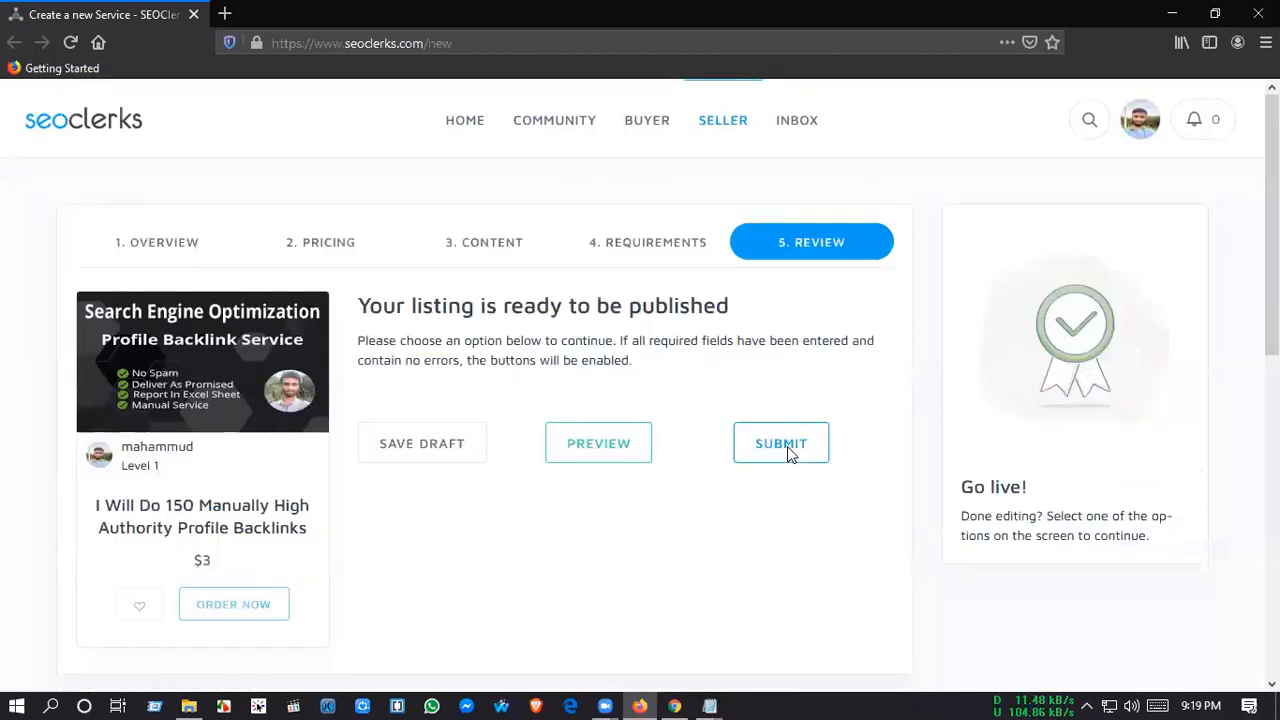
pyautogui.click(787, 446)
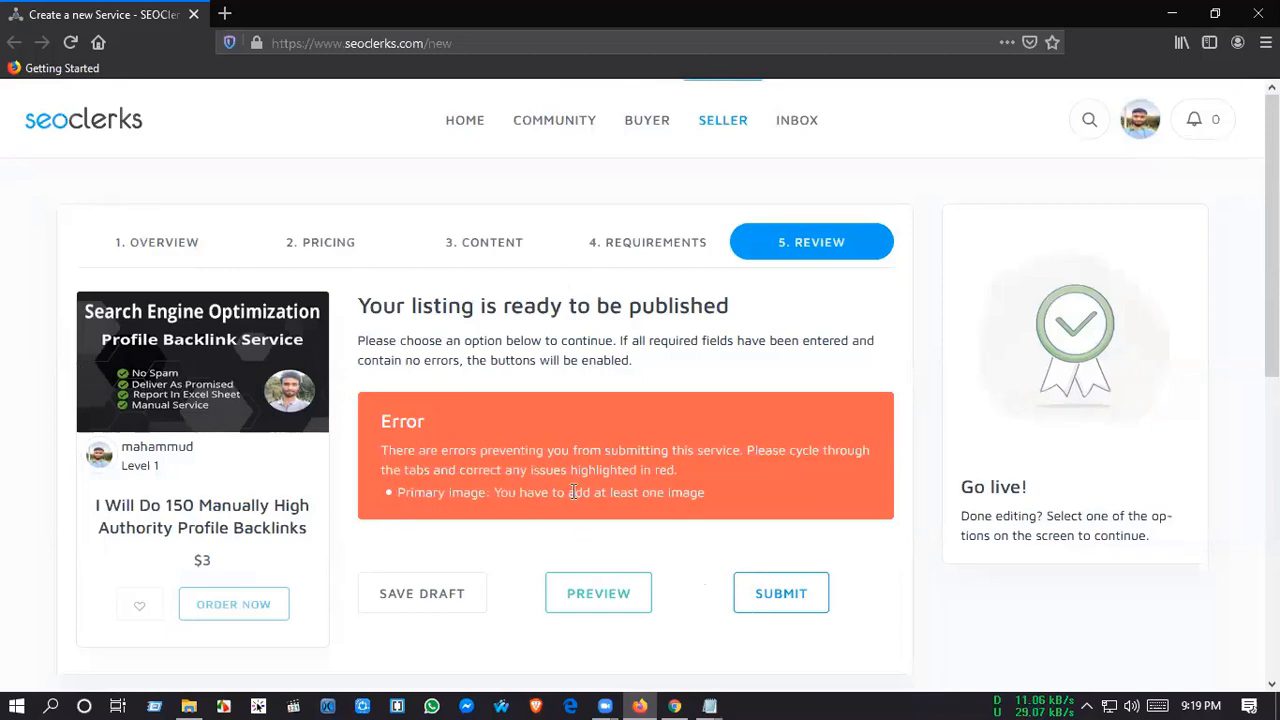
pyautogui.moveTo(706, 492); pyautogui.dragTo(373, 492)
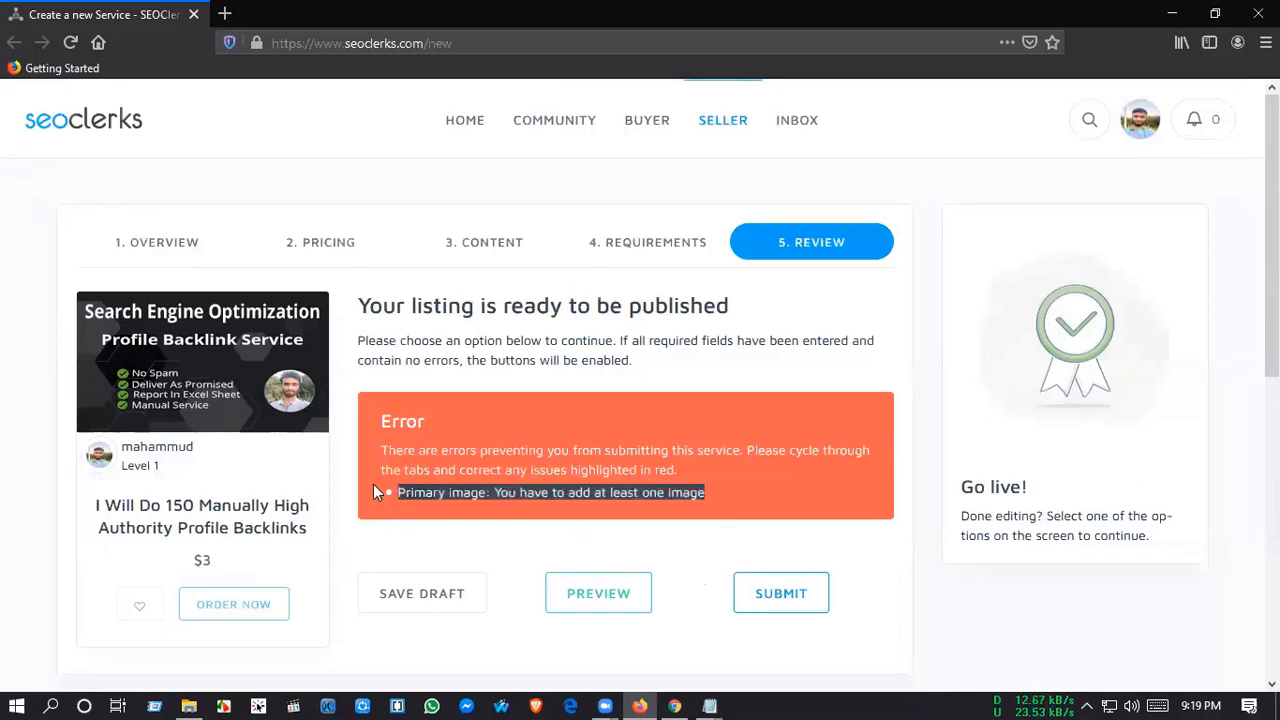
pyautogui.click(911, 496)
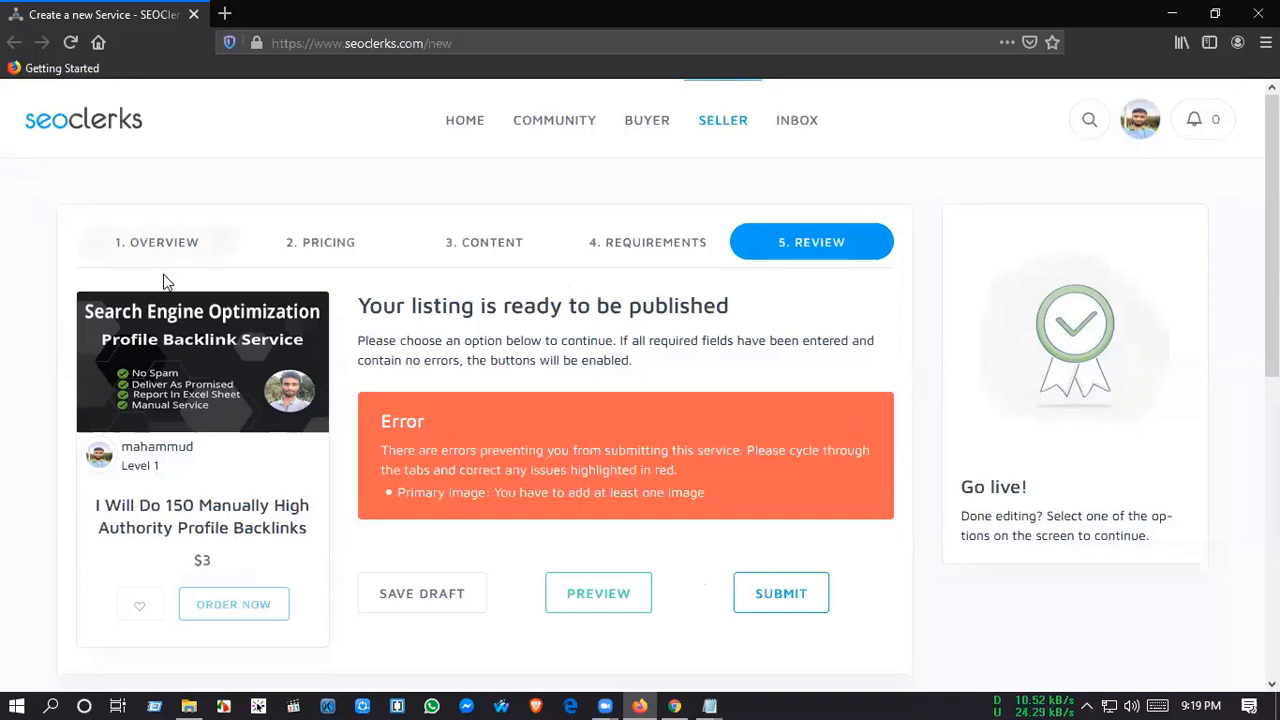
# Step: Return to the overview and remove all three optional images, keeping only the primary image
pyautogui.click(160, 244)
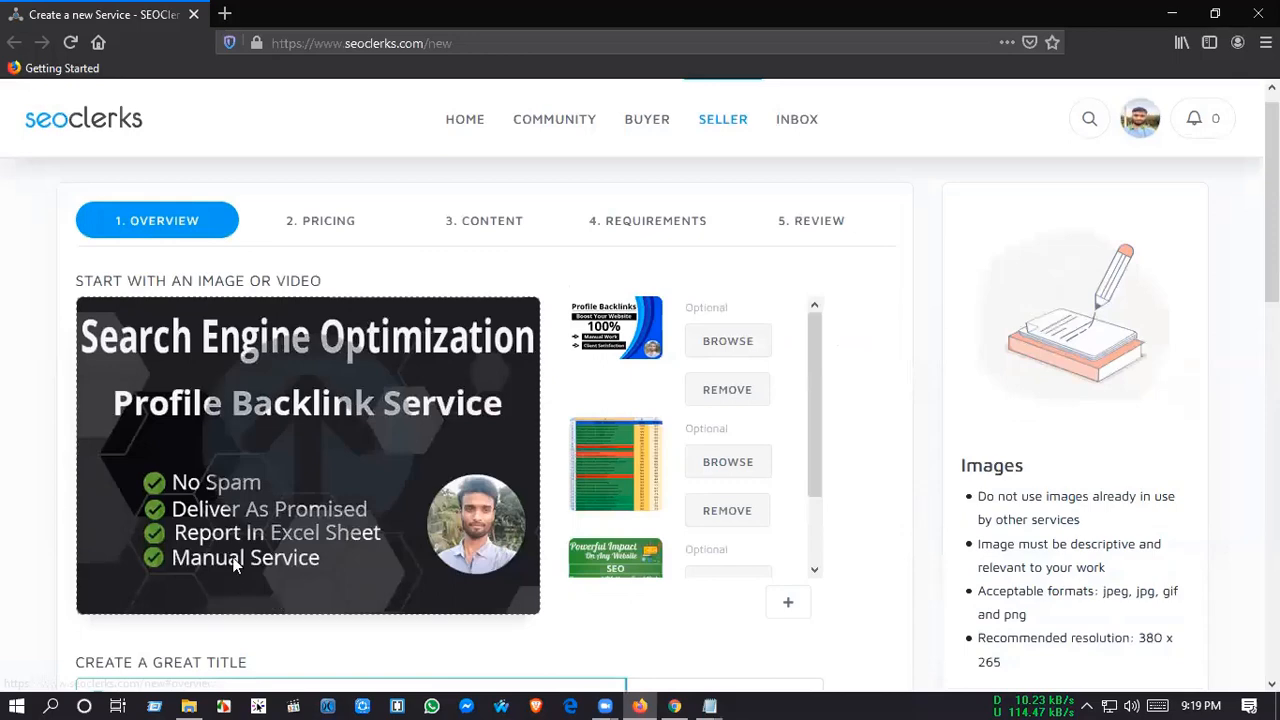
pyautogui.scroll(-1, 223, 567)
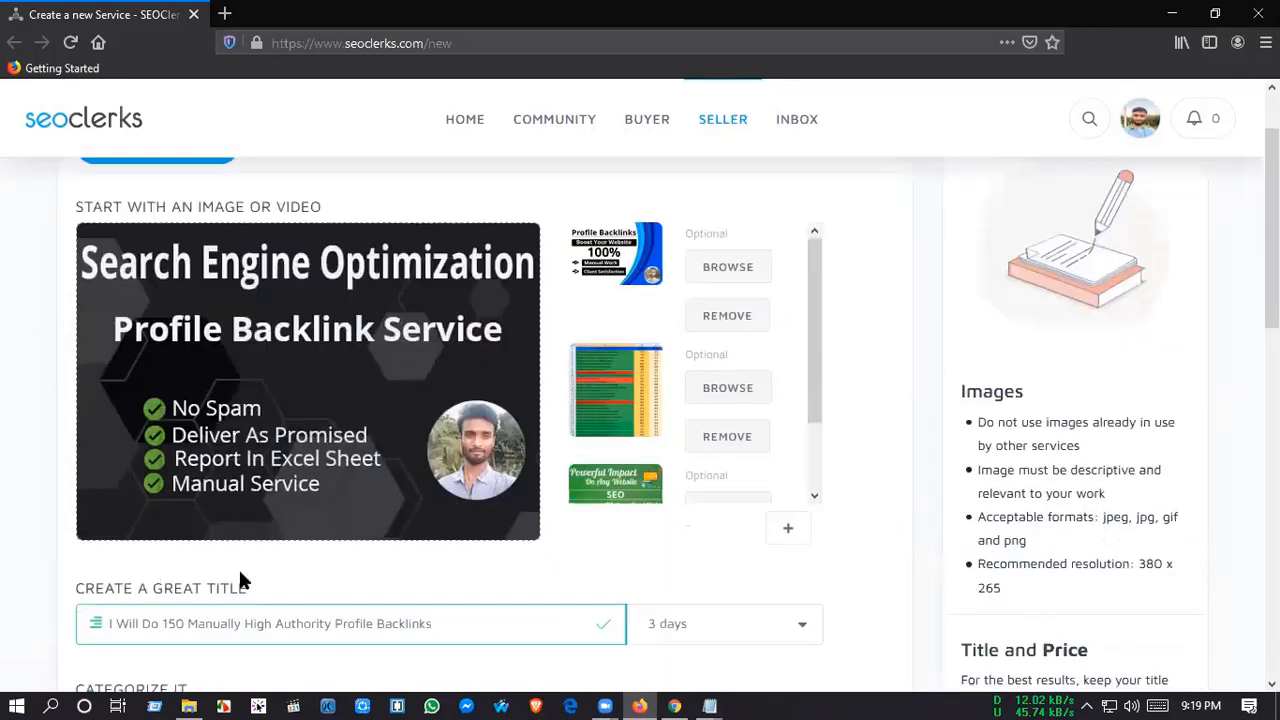
pyautogui.scroll(-2, 603, 489)
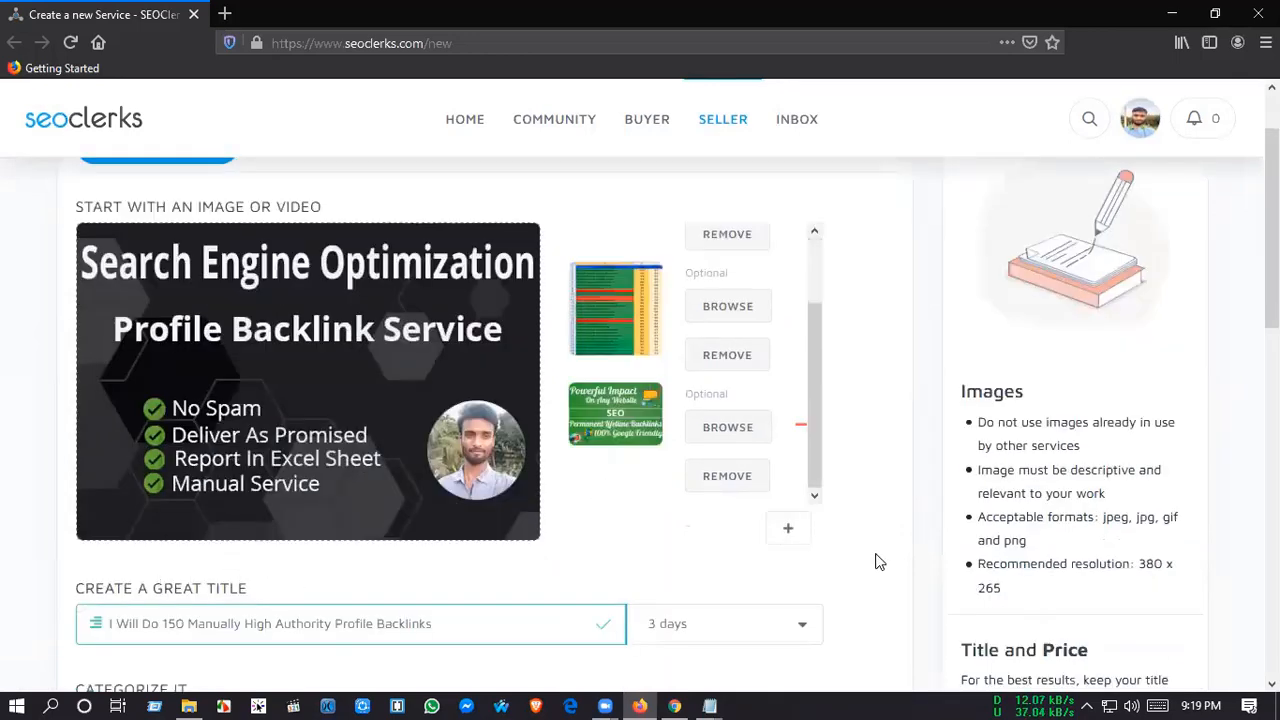
pyautogui.click(759, 472)
pyautogui.click(720, 416)
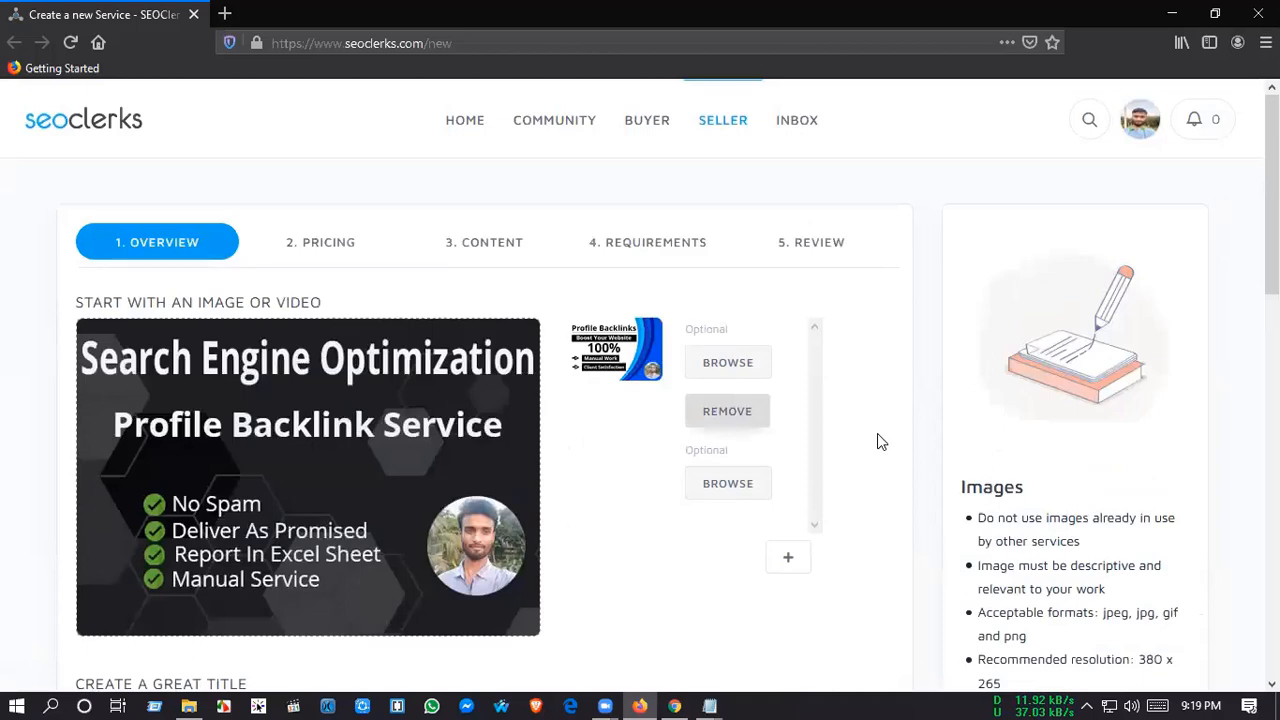
pyautogui.scroll(-5, 879, 442)
pyautogui.scroll(5, 835, 253)
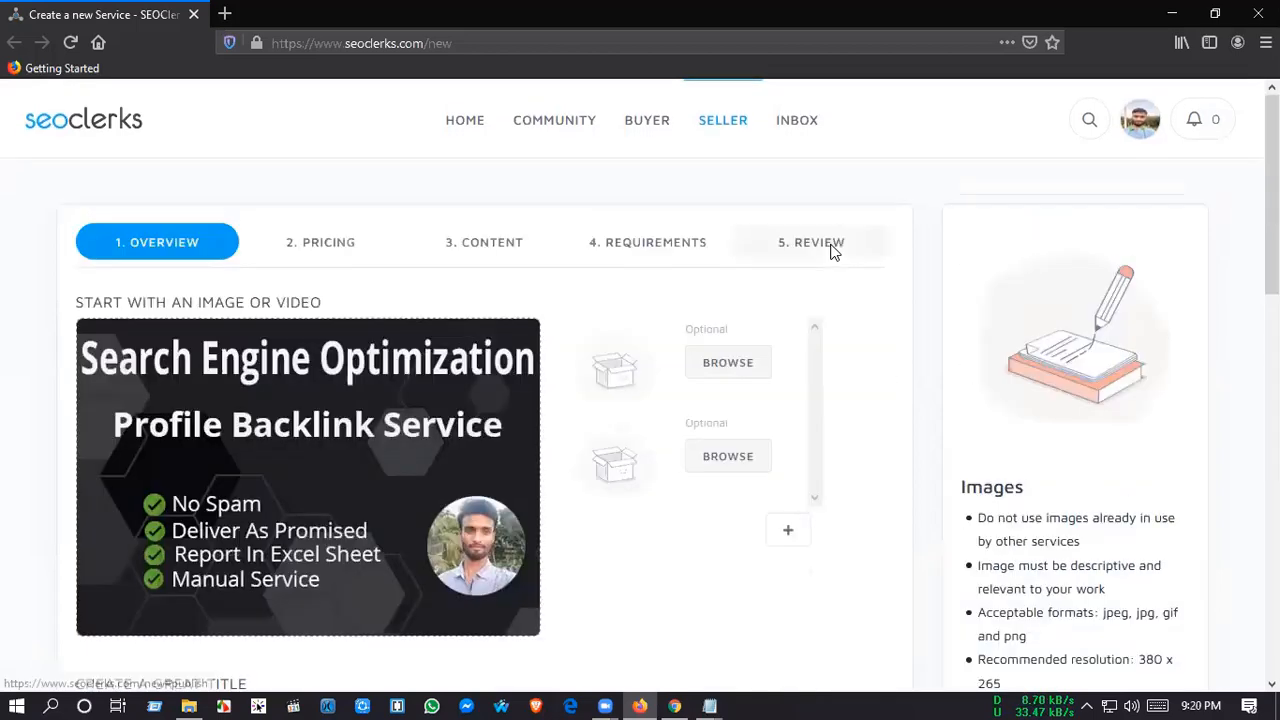
# Step: Try to submit the service again from the review, and recheck the overview's images, title, category and tags
pyautogui.click(829, 249)
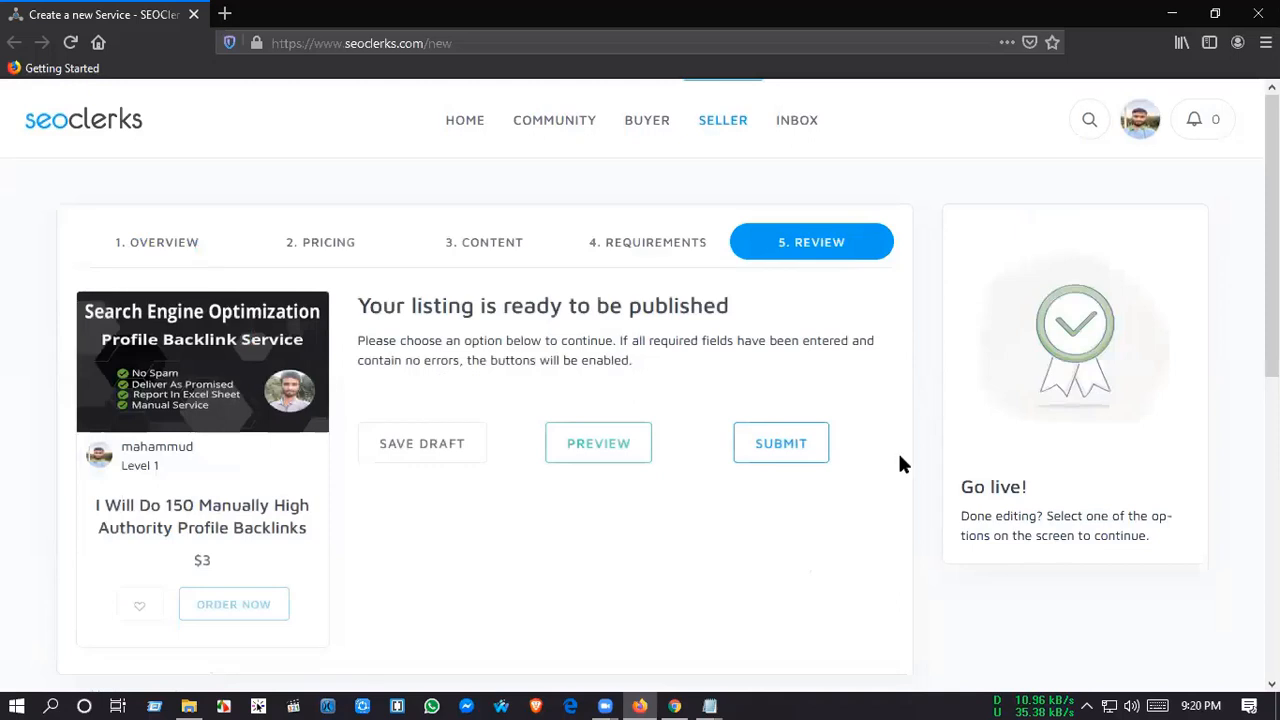
pyautogui.click(781, 443)
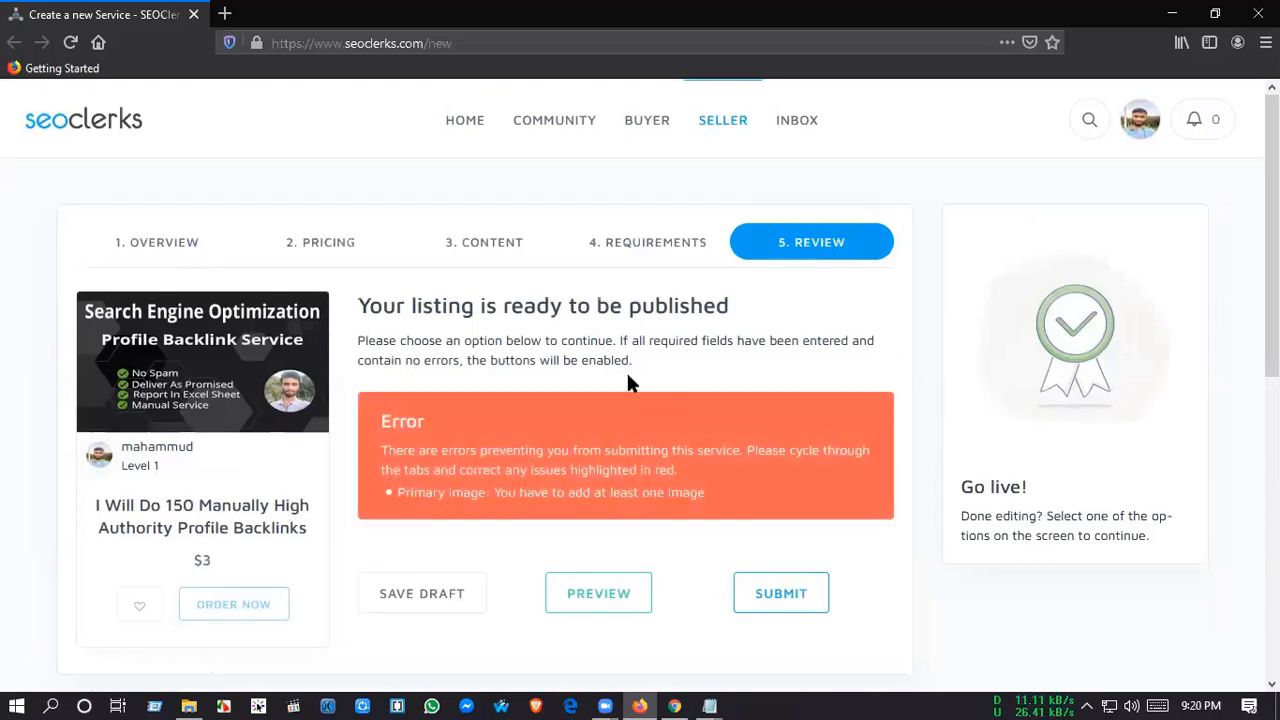
pyautogui.click(153, 238)
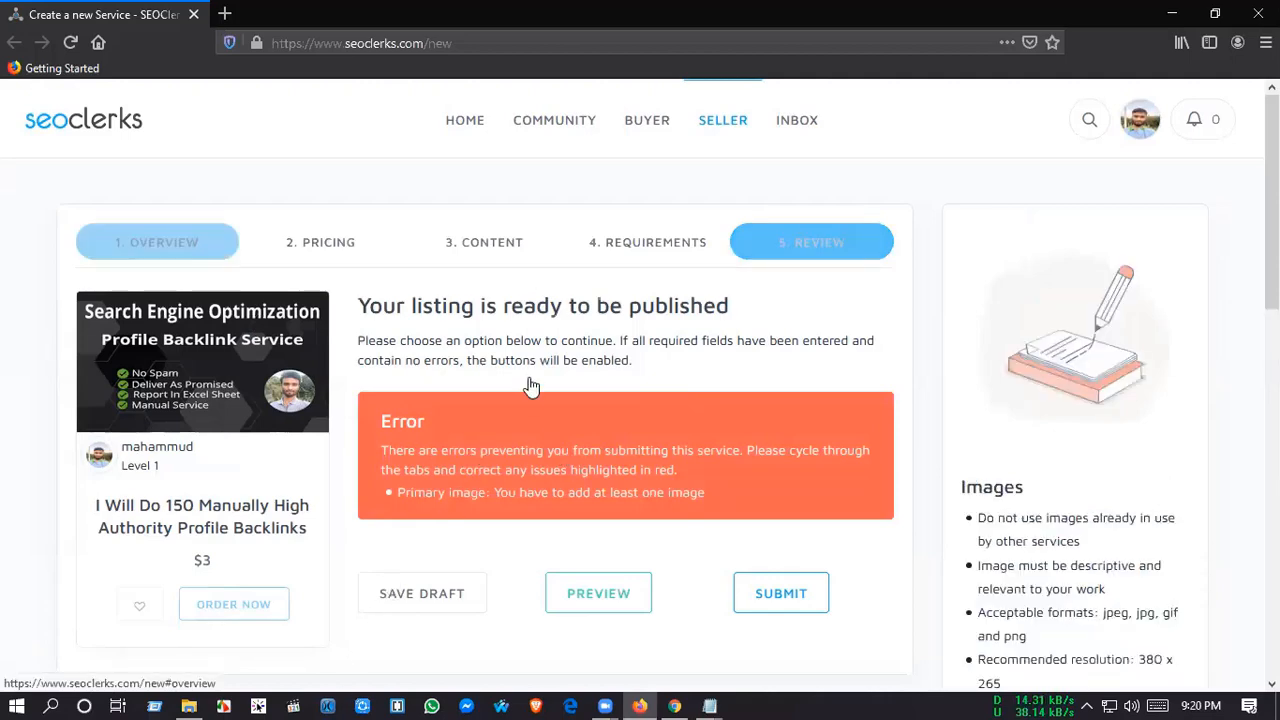
pyautogui.scroll(-1, 740, 497)
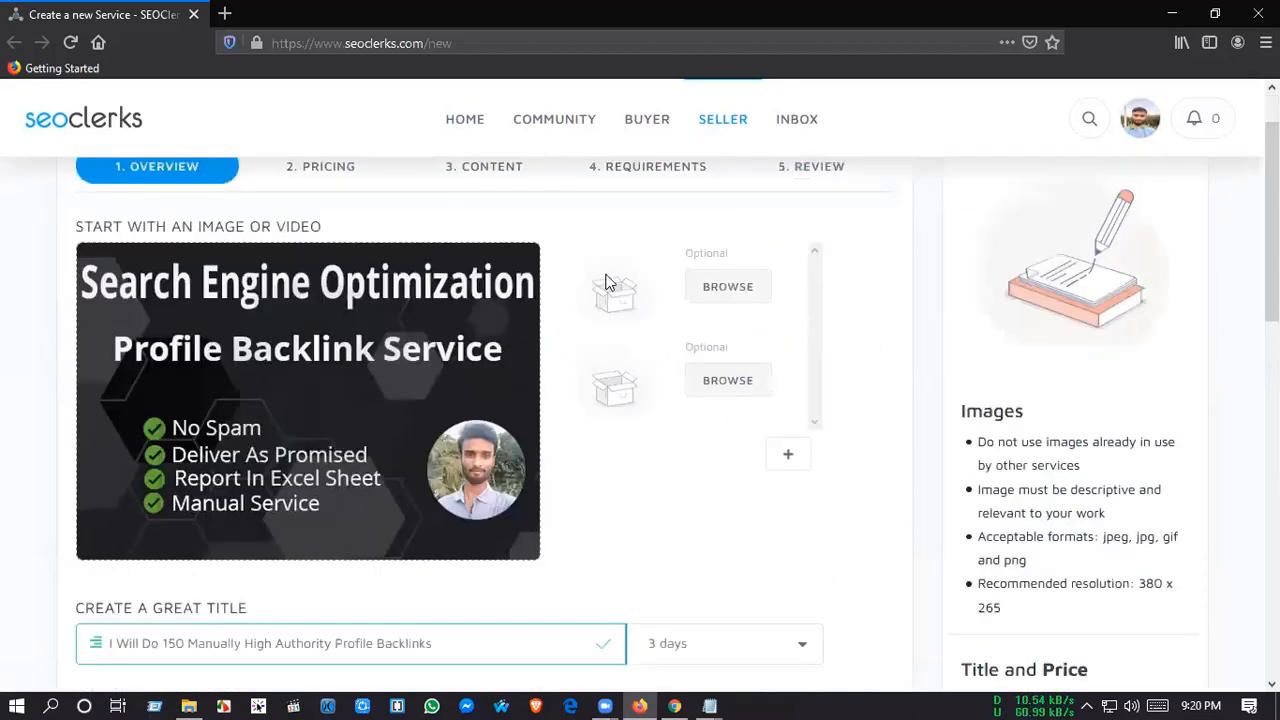
pyautogui.scroll(-4, 605, 290)
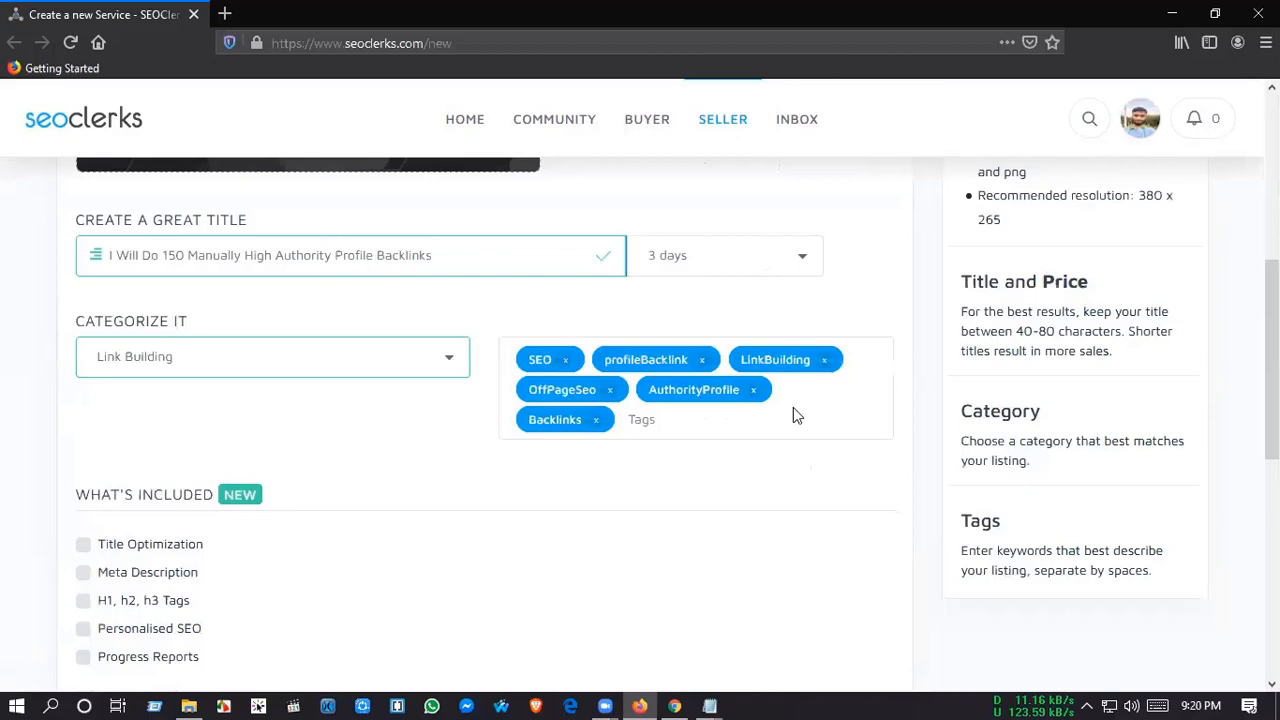
pyautogui.scroll(5, 808, 430)
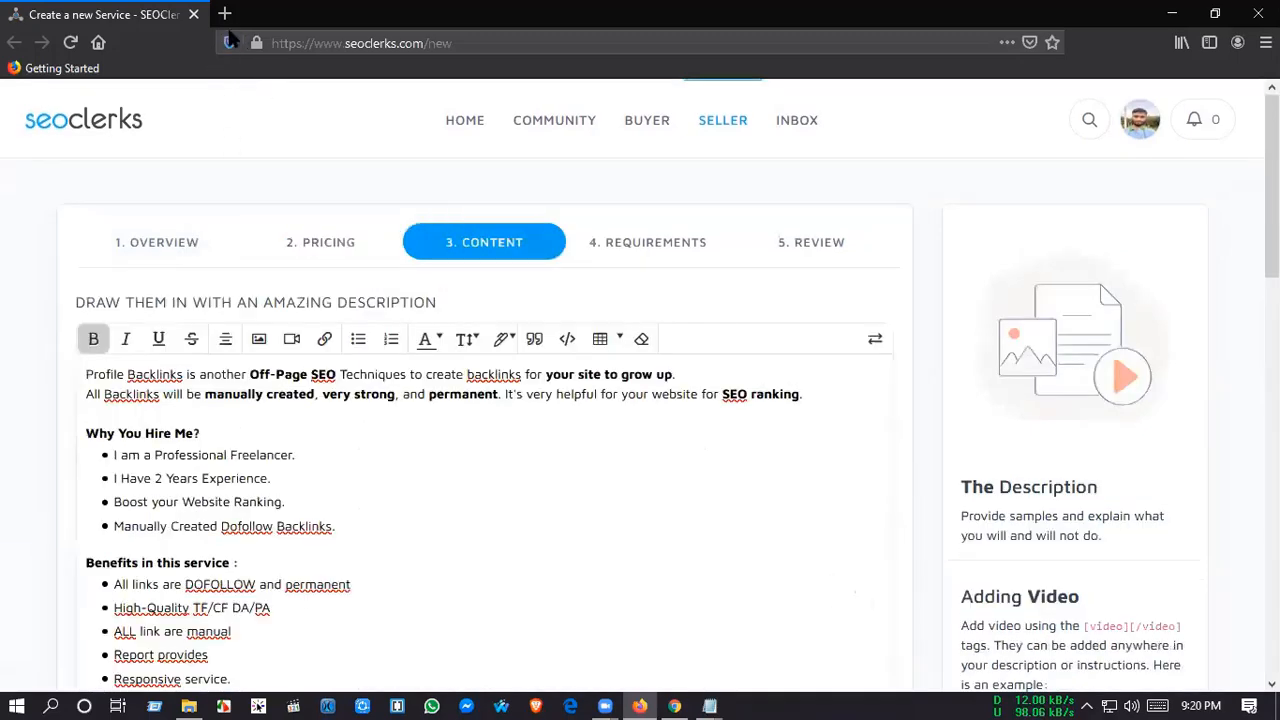
# Step: Correct the three "backlinks" spellings in the first two lines of the content description to "Back-links" or "back-links" using the spelling suggestions
pyautogui.rightClick(148, 375)
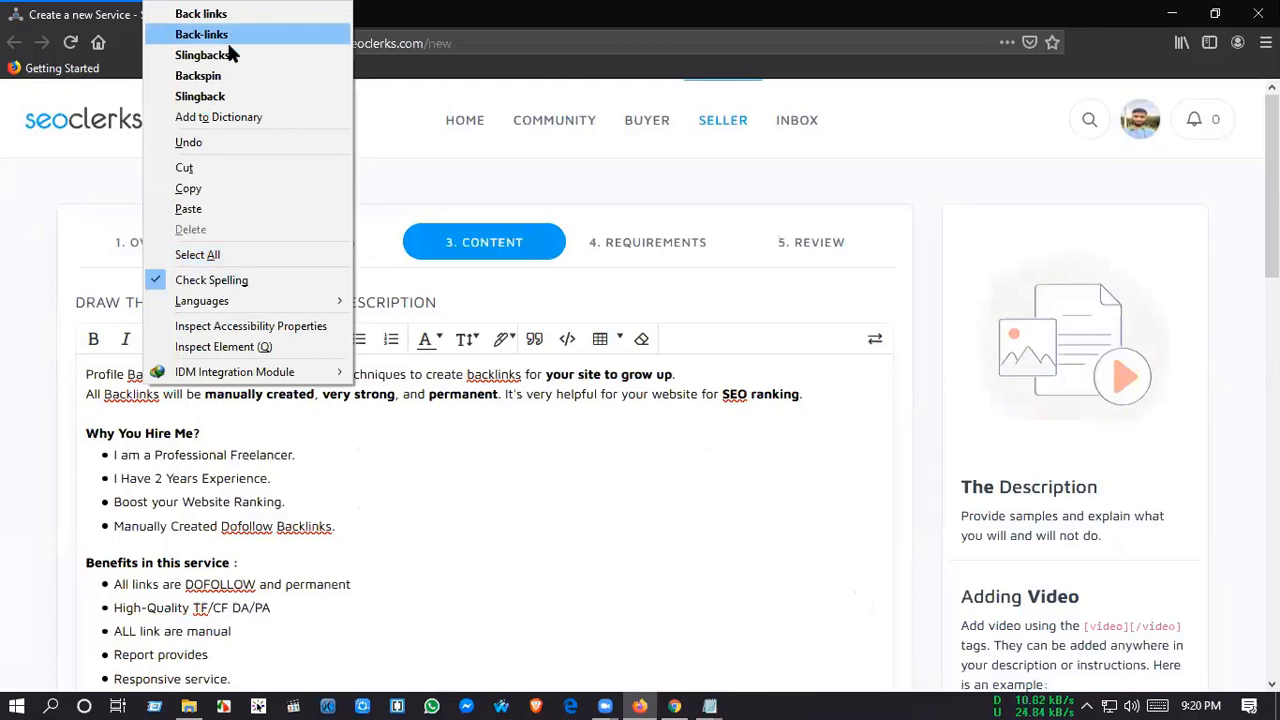
pyautogui.click(676, 480)
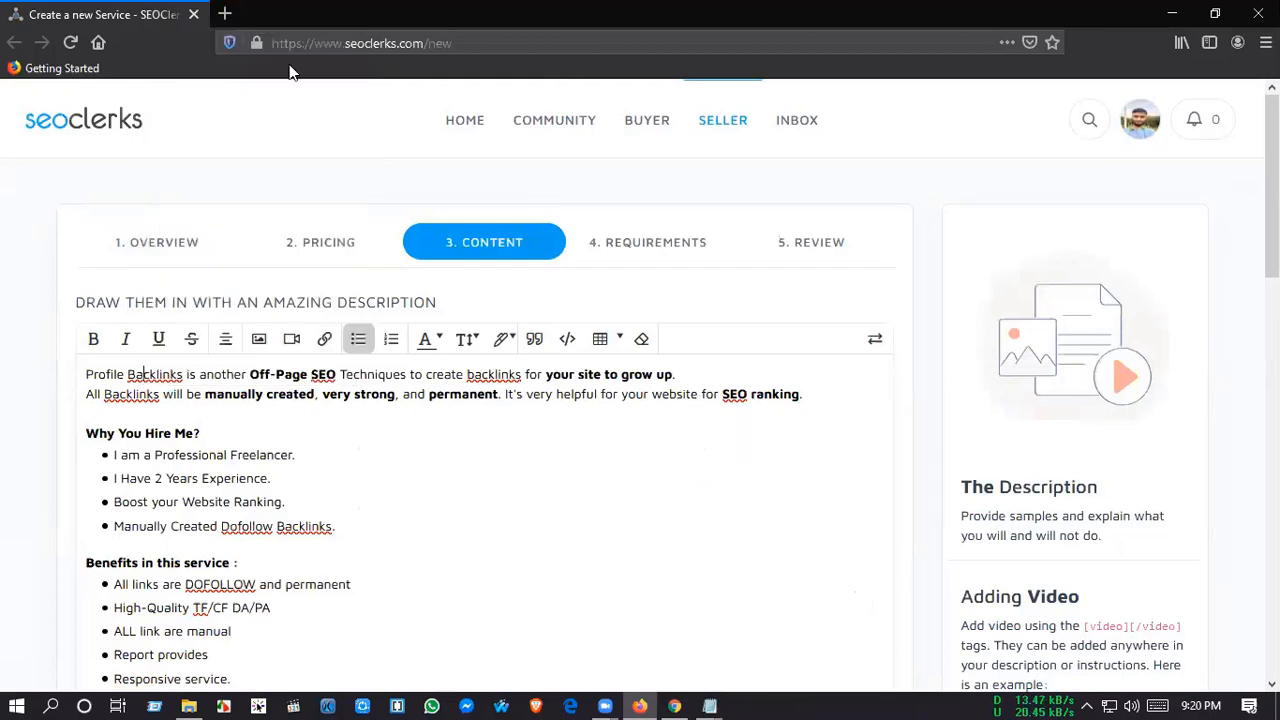
pyautogui.rightClick(148, 375)
pyautogui.click(200, 32)
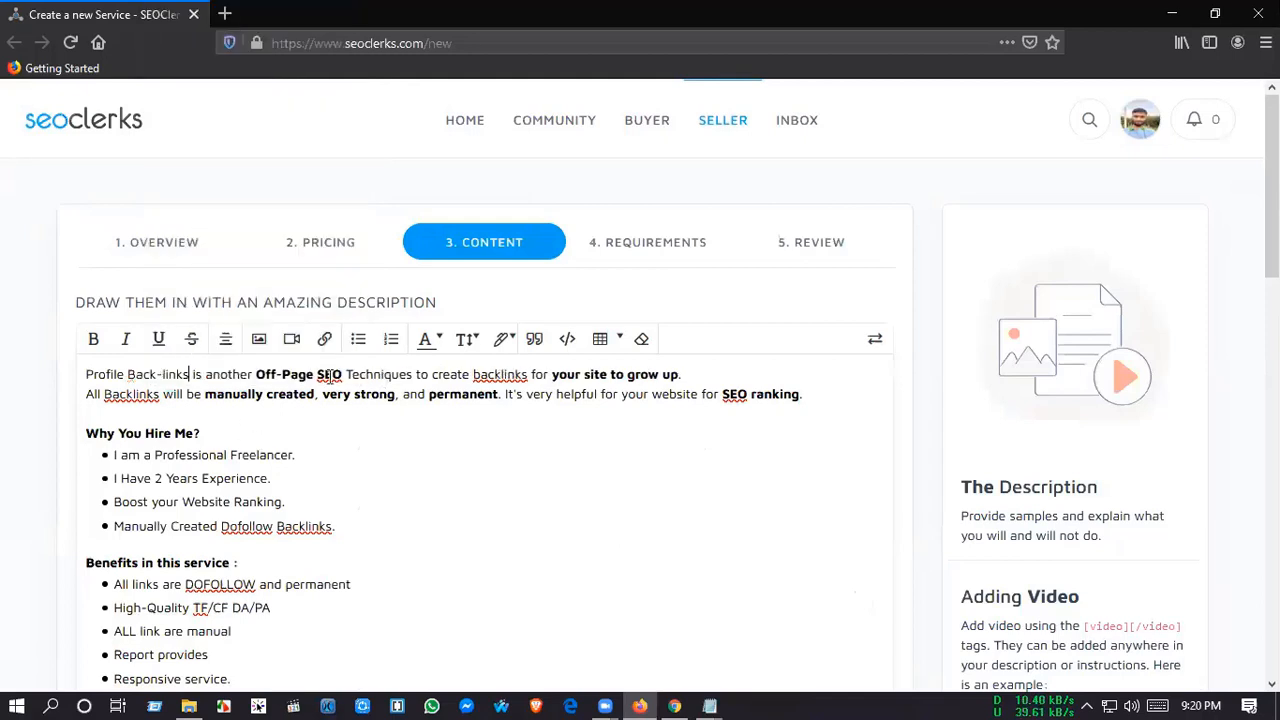
pyautogui.rightClick(329, 374)
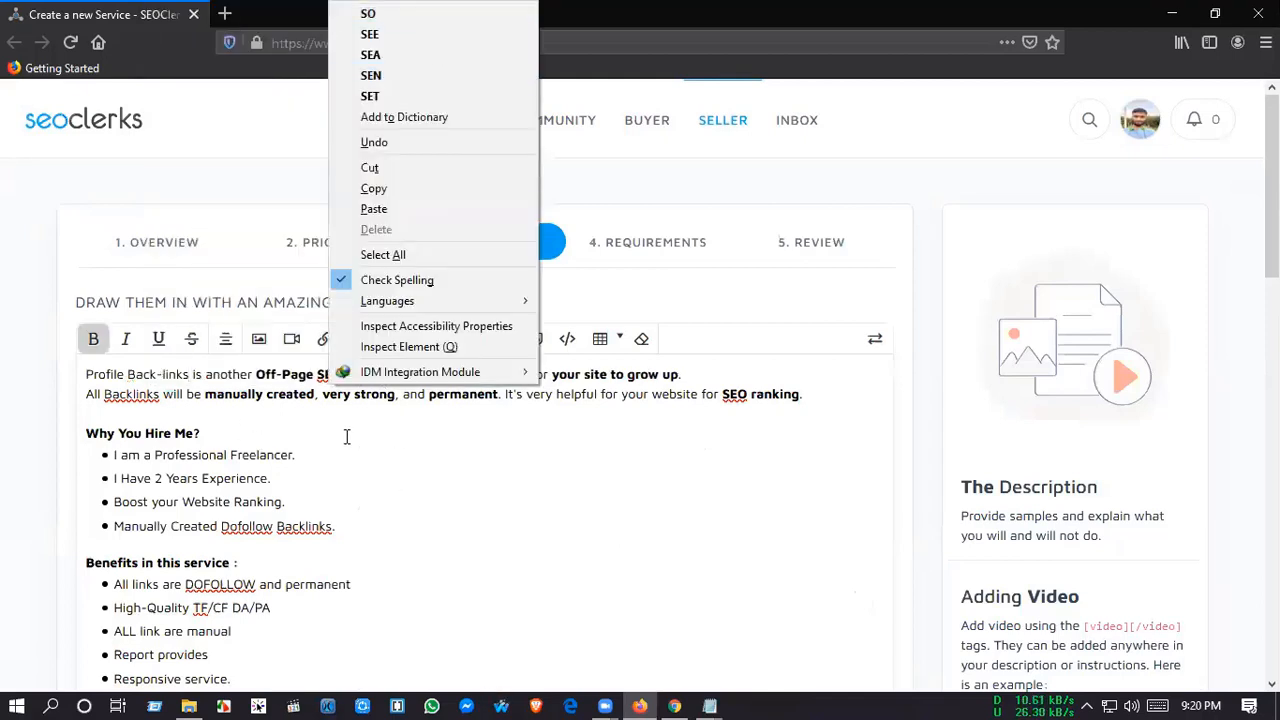
pyautogui.click(155, 405)
pyautogui.rightClick(134, 394)
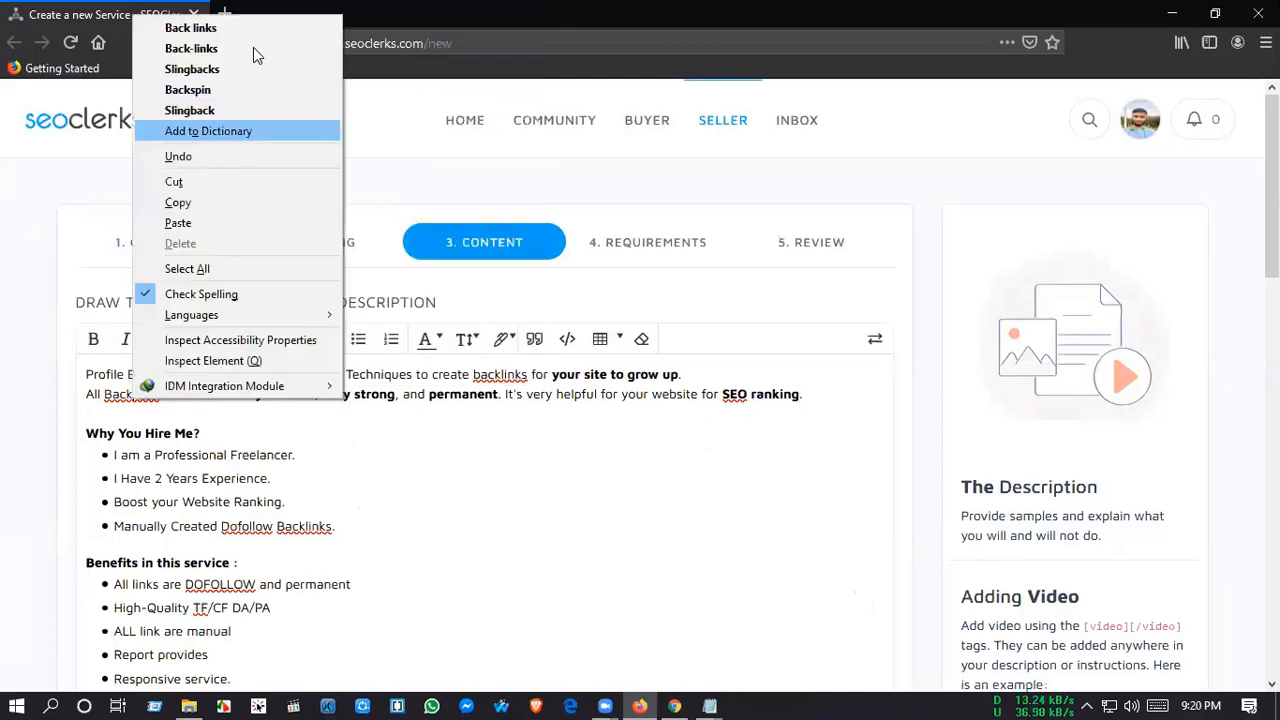
pyautogui.click(230, 28)
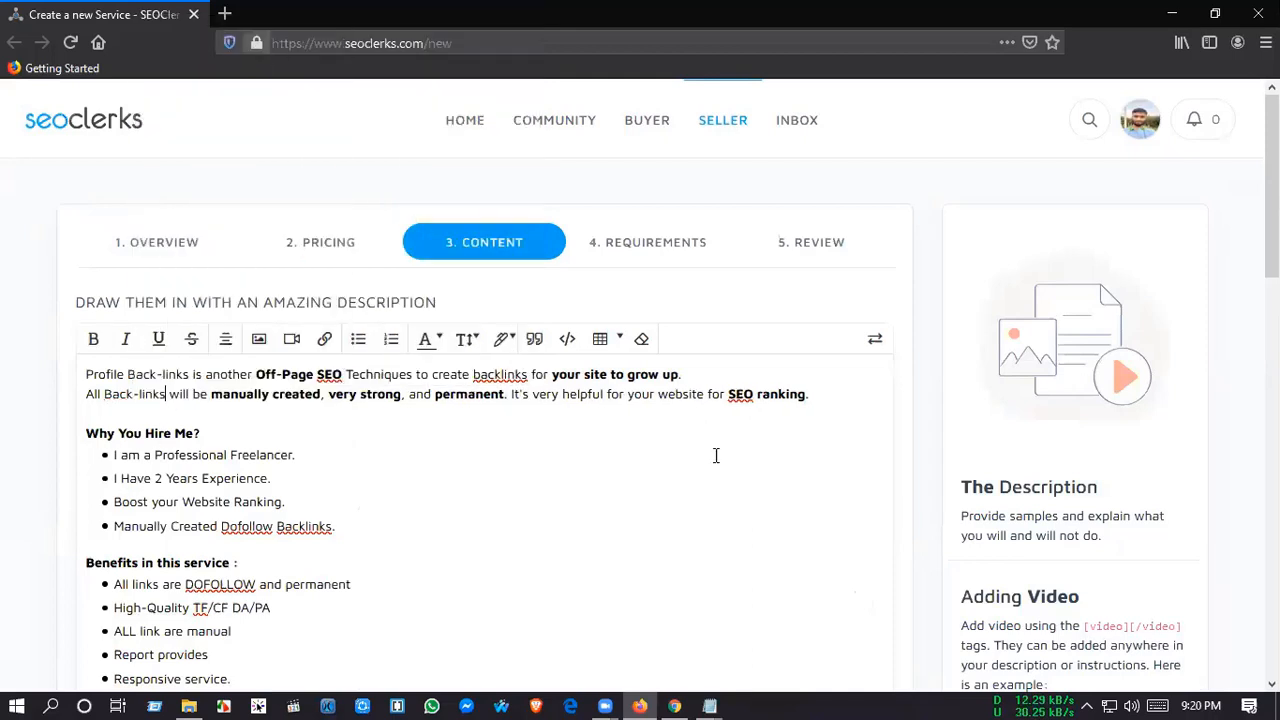
pyautogui.rightClick(485, 376)
pyautogui.click(571, 35)
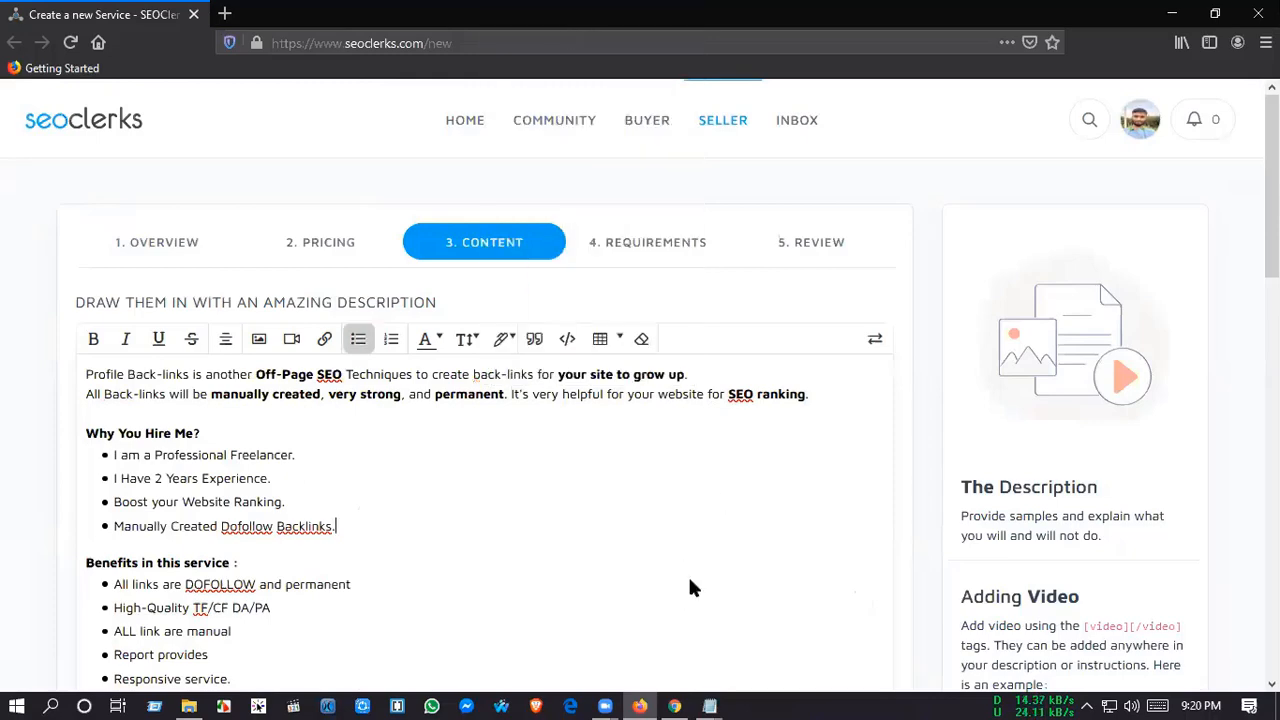
pyautogui.scroll(-8, 688, 588)
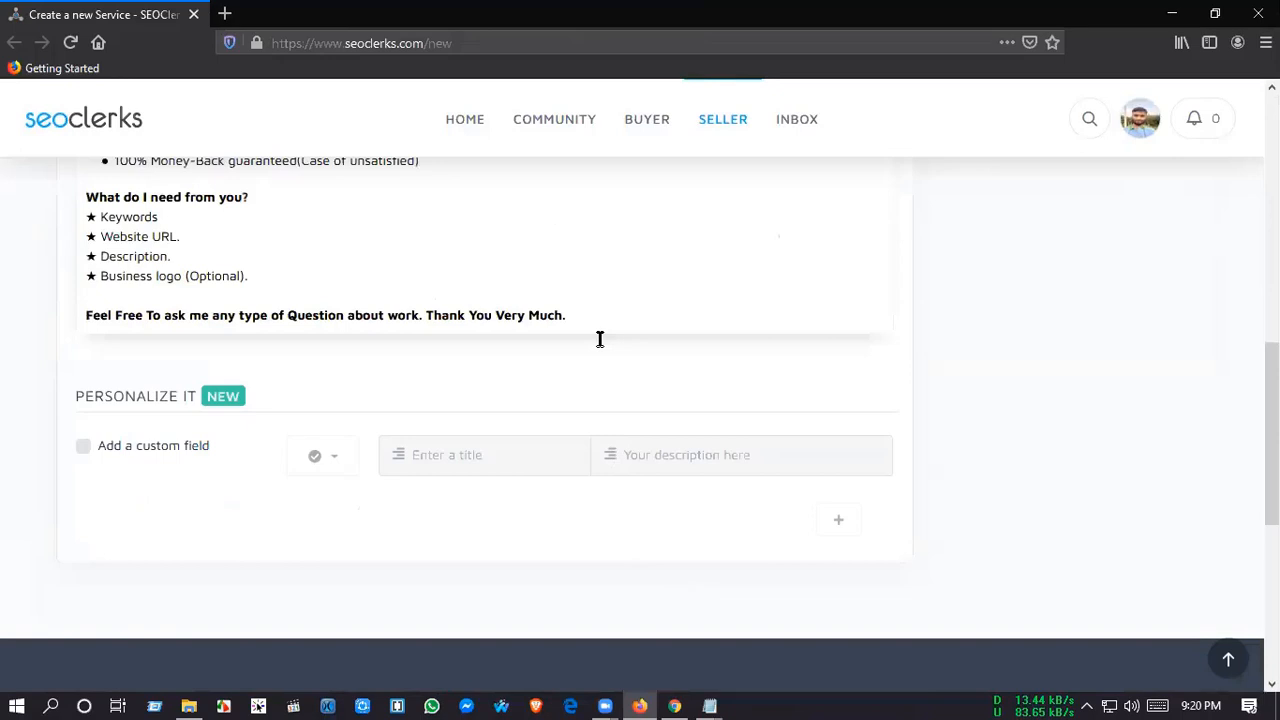
# Step: Recheck the listing from the review and return to the overview's image section
pyautogui.click(812, 242)
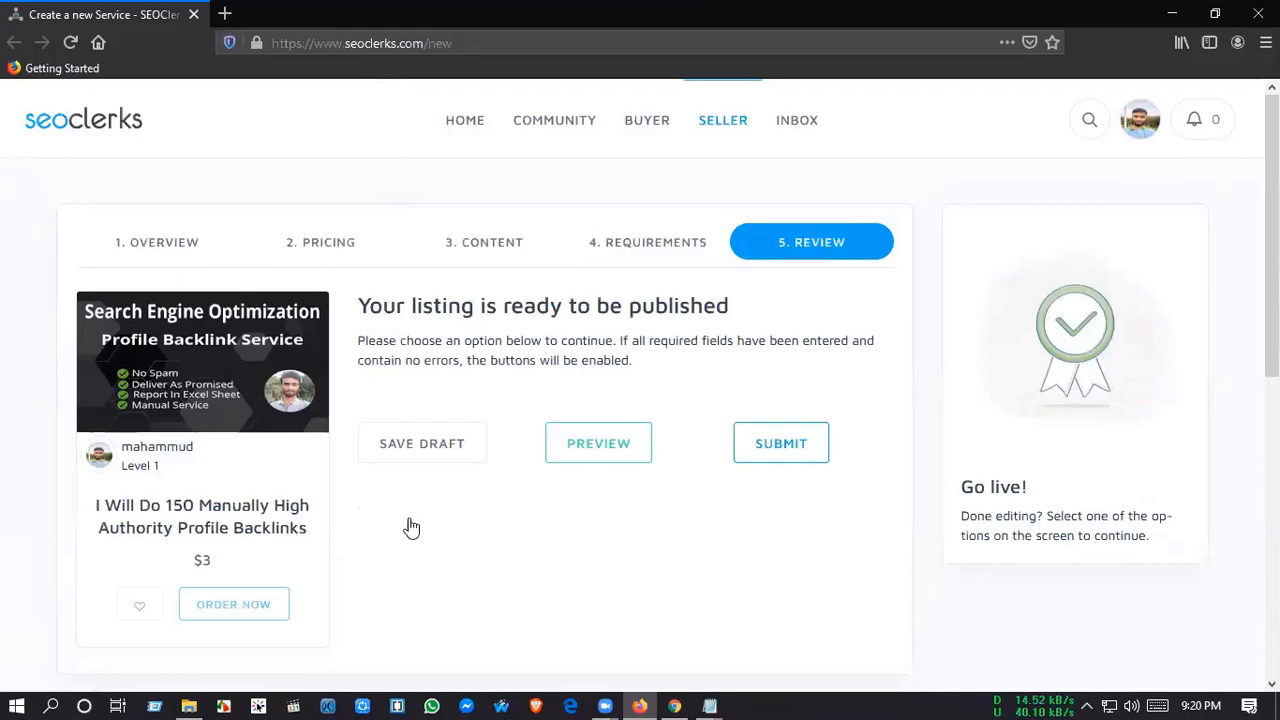
pyautogui.click(317, 514)
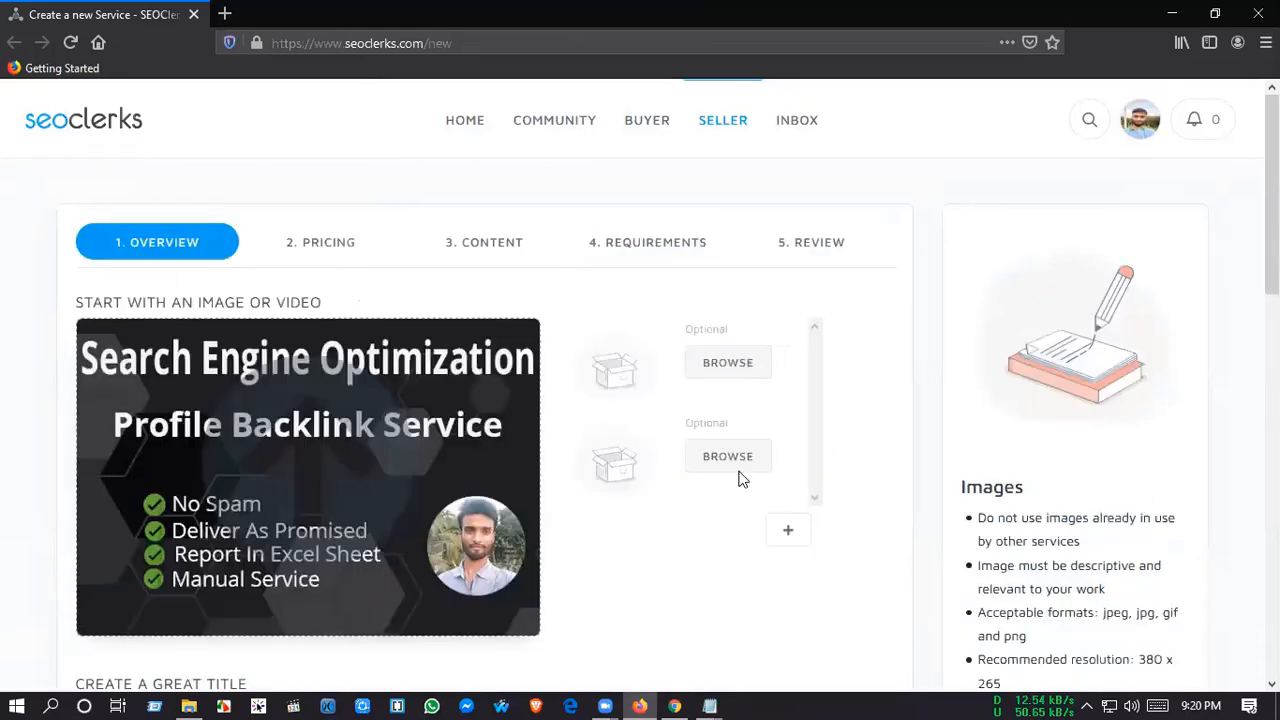
pyautogui.scroll(-1, 925, 436)
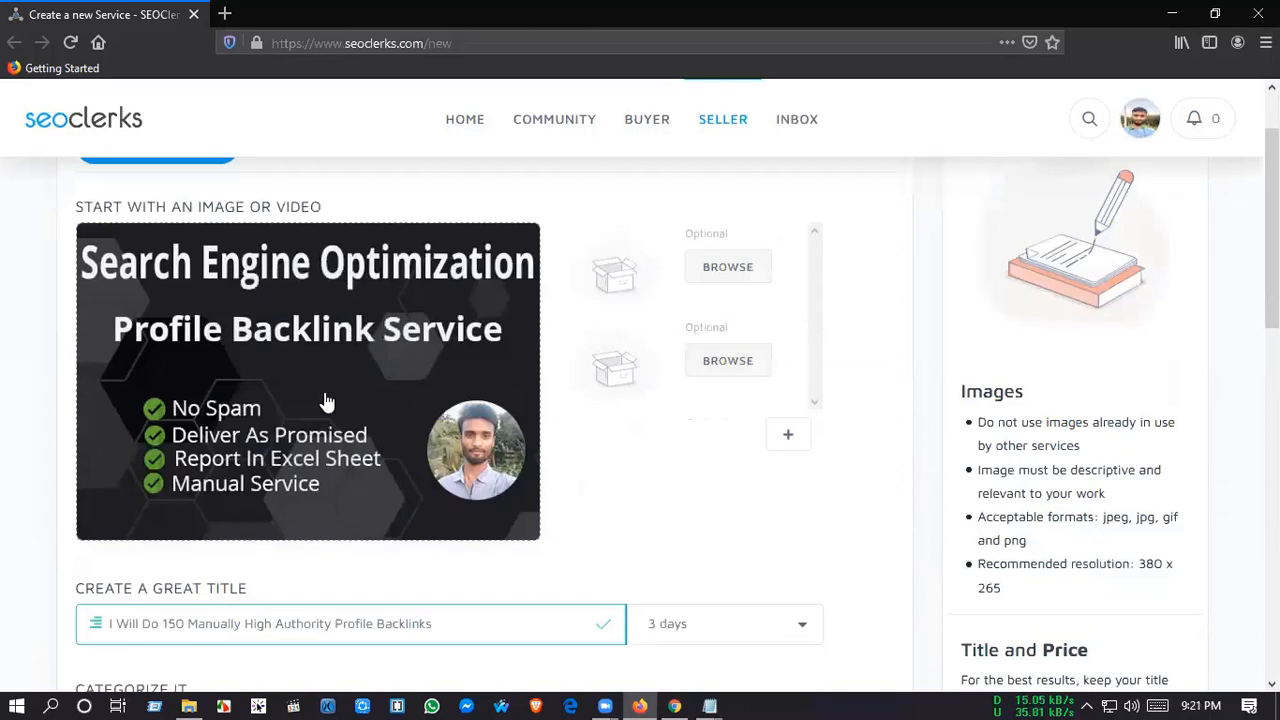
# Step: Replace the service's primary image with Screenshot_1.png from the Desktop folder
pyautogui.click(428, 225)
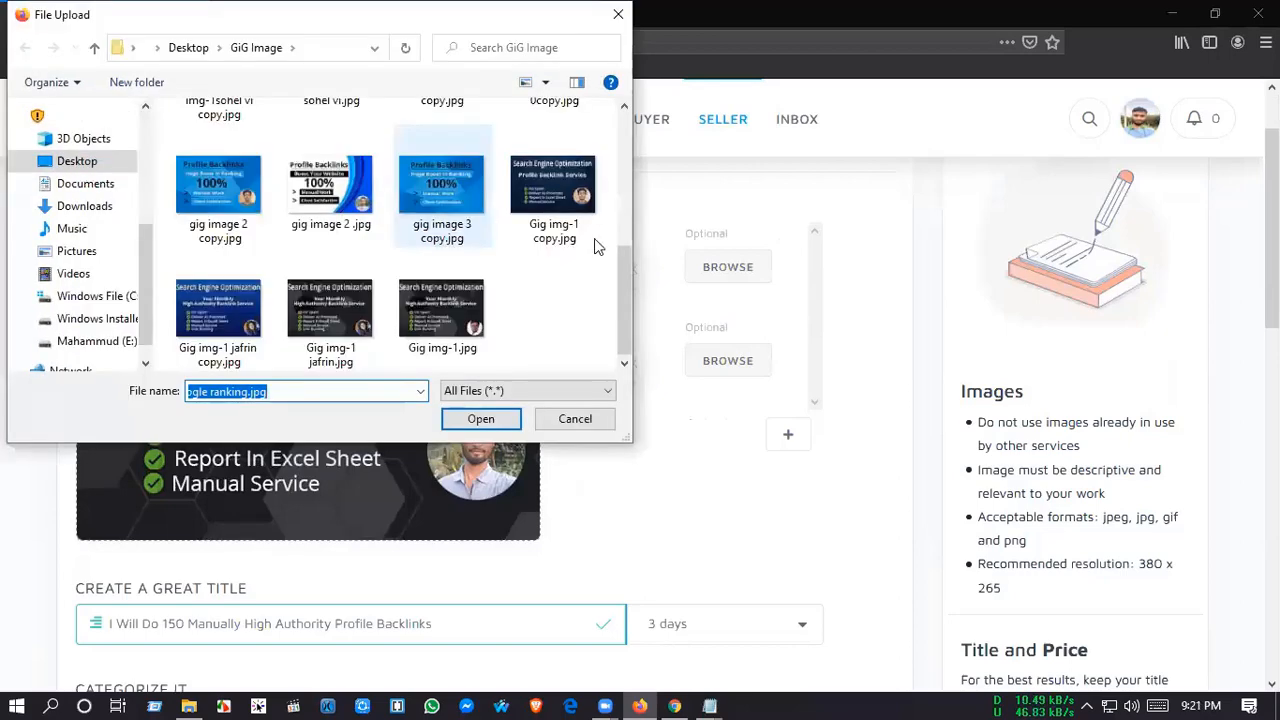
pyautogui.scroll(10, 480, 286)
pyautogui.click(77, 161)
pyautogui.scroll(-10, 243, 298)
pyautogui.click(222, 291)
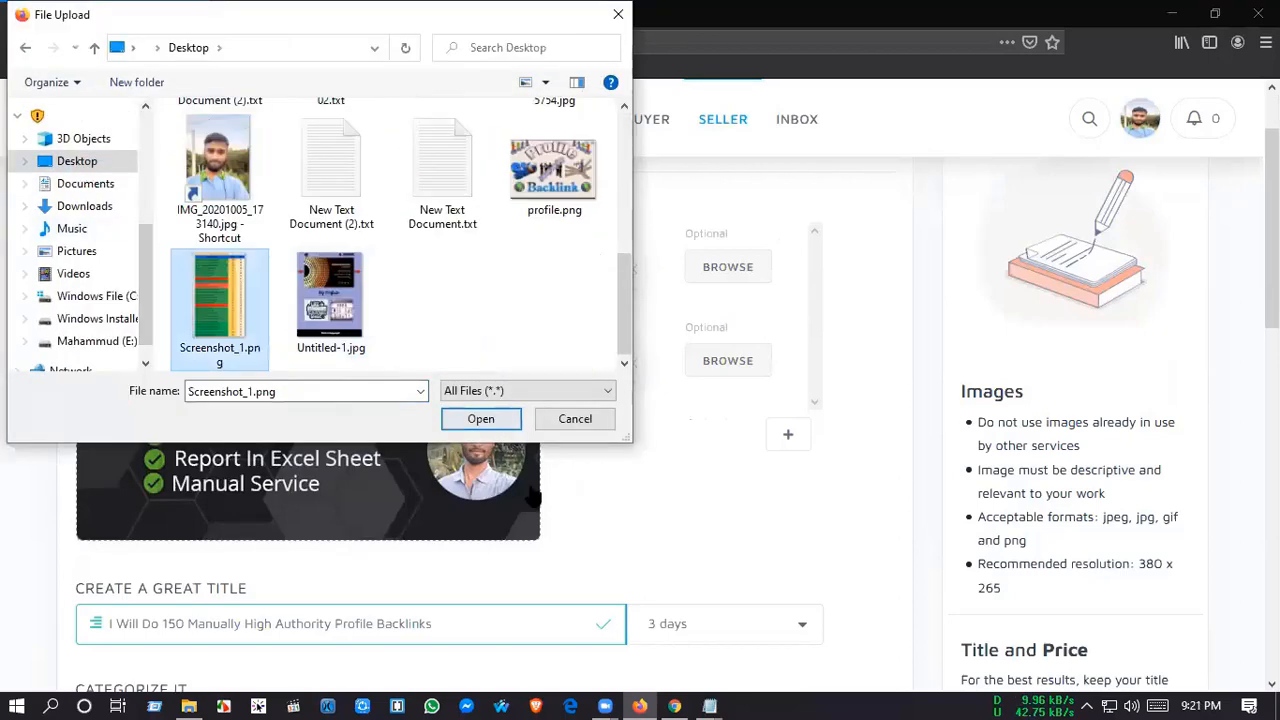
pyautogui.click(478, 420)
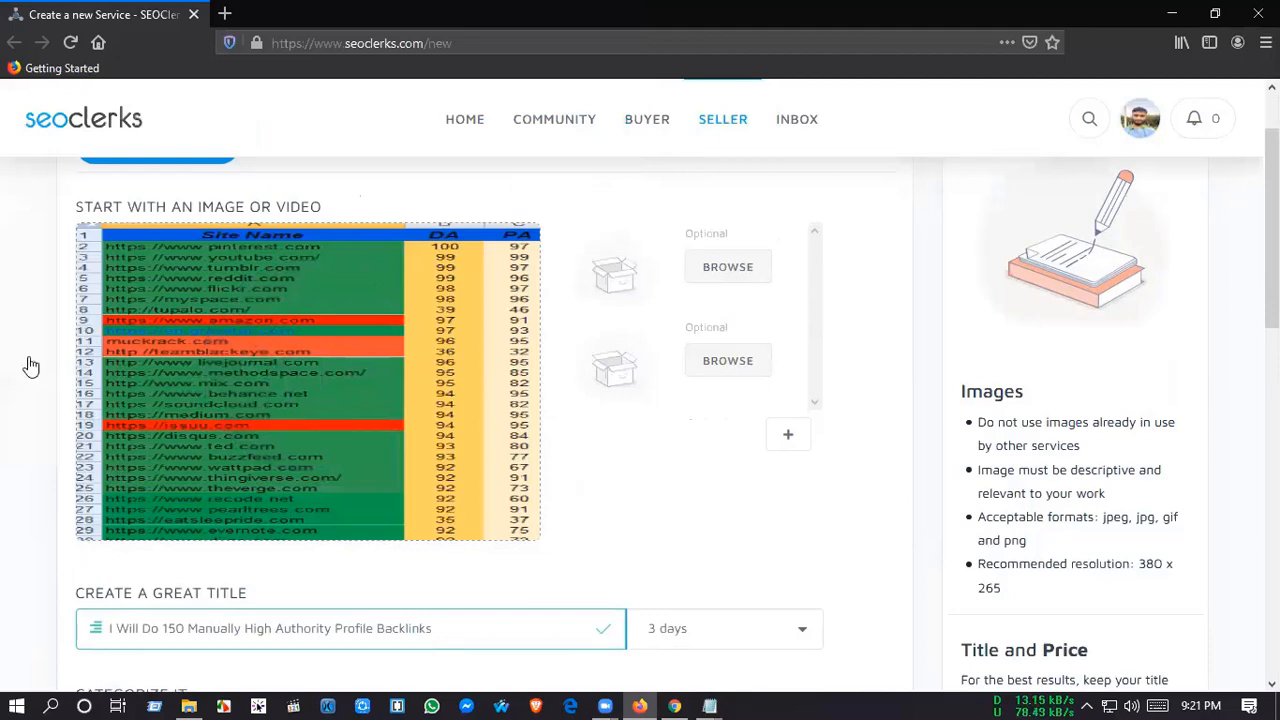
# Step: Check the overview's title, category and tags, then submit the service for review and read the submission message
pyautogui.scroll(-2, 795, 240)
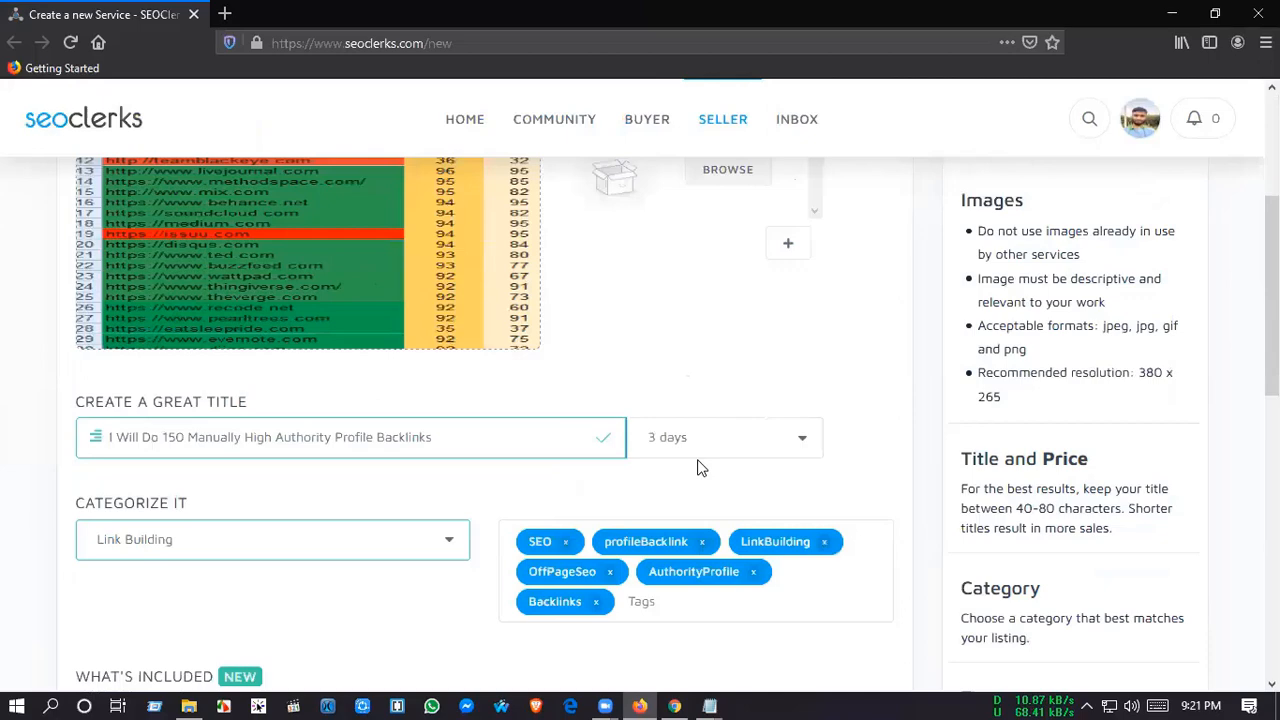
pyautogui.scroll(3, 229, 357)
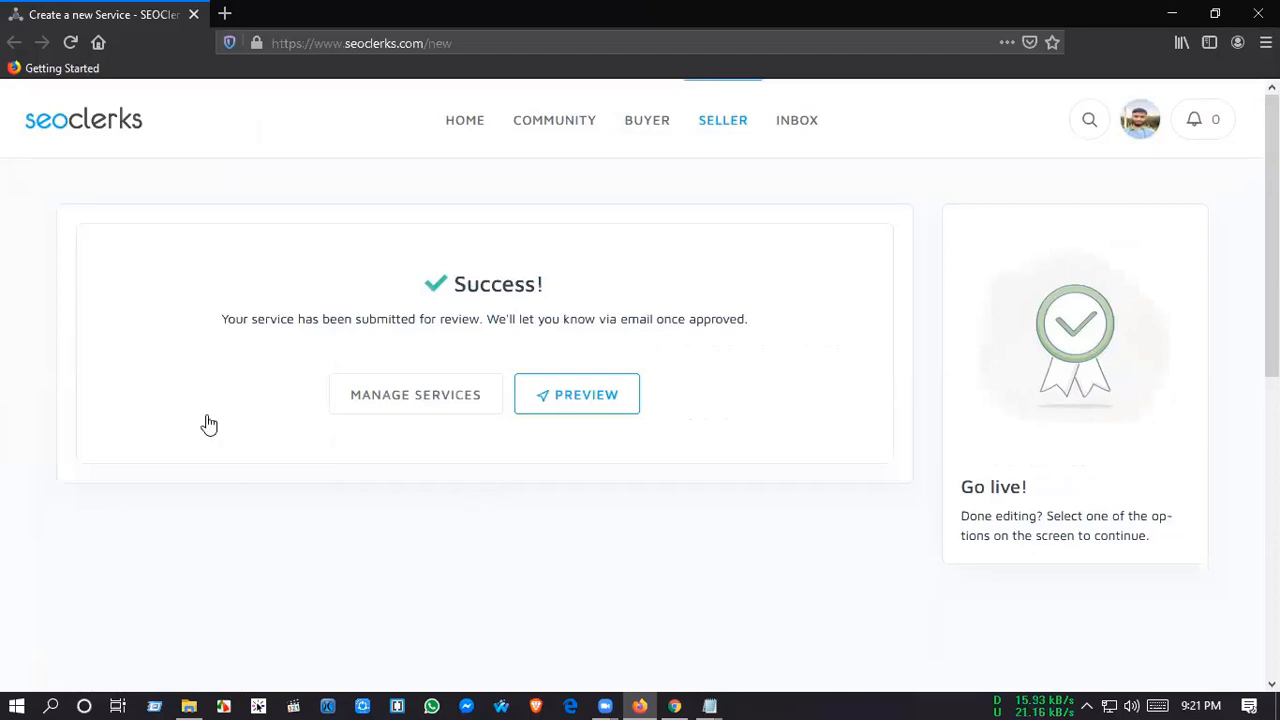
pyautogui.moveTo(226, 319); pyautogui.dragTo(470, 318)
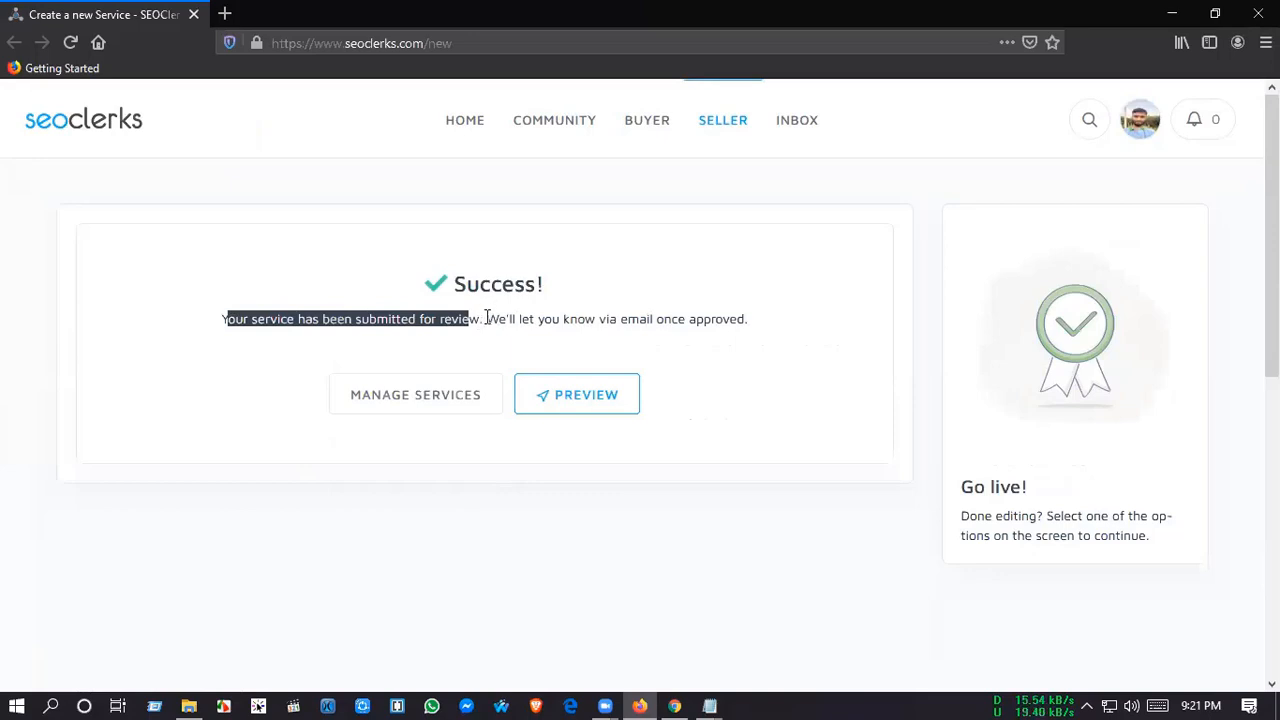
pyautogui.moveTo(486, 318); pyautogui.dragTo(765, 338)
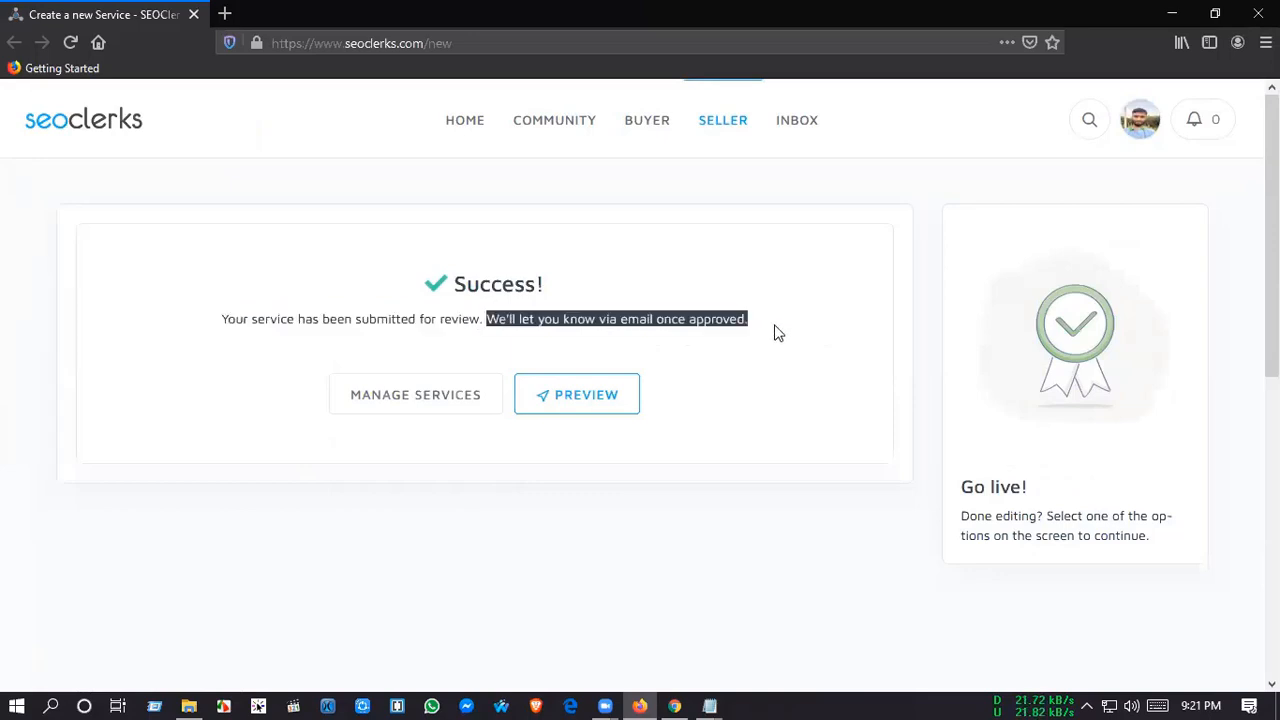
pyautogui.click(921, 300)
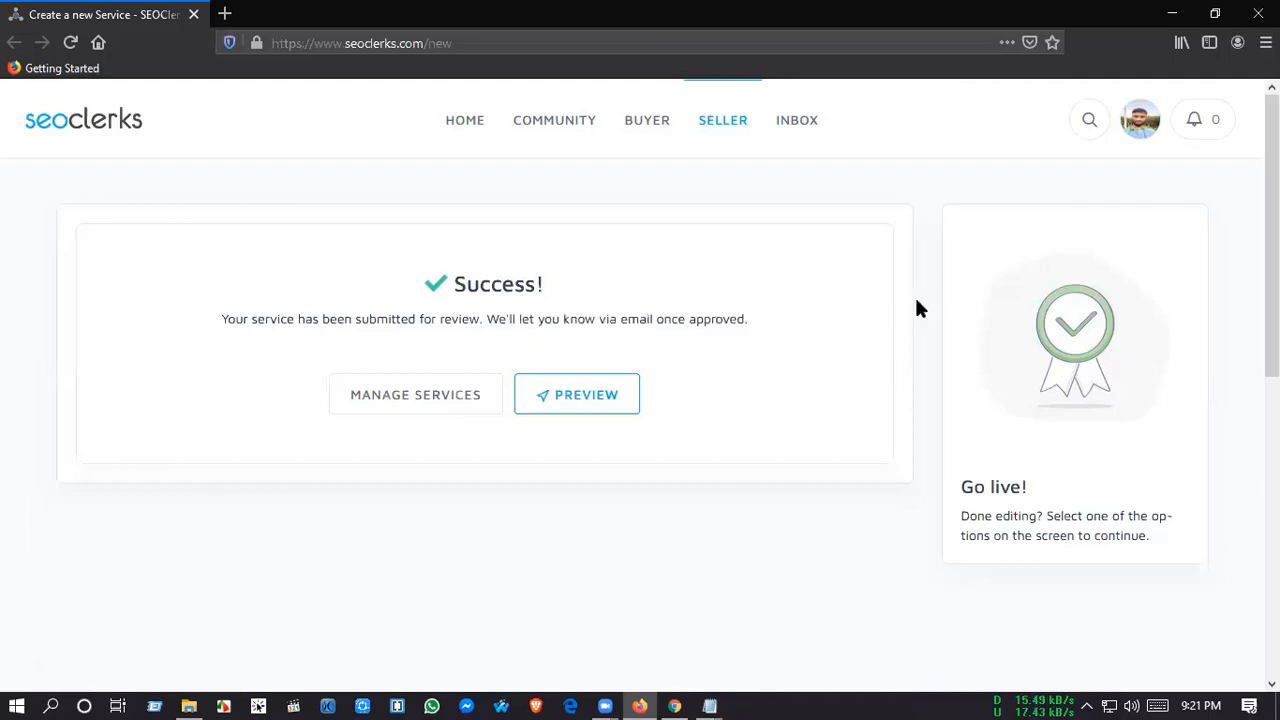
# Step: Open the desktop's GiG Image folder and examine the detailed file properties of the image whose name starts with 01
pyautogui.press('super+d')
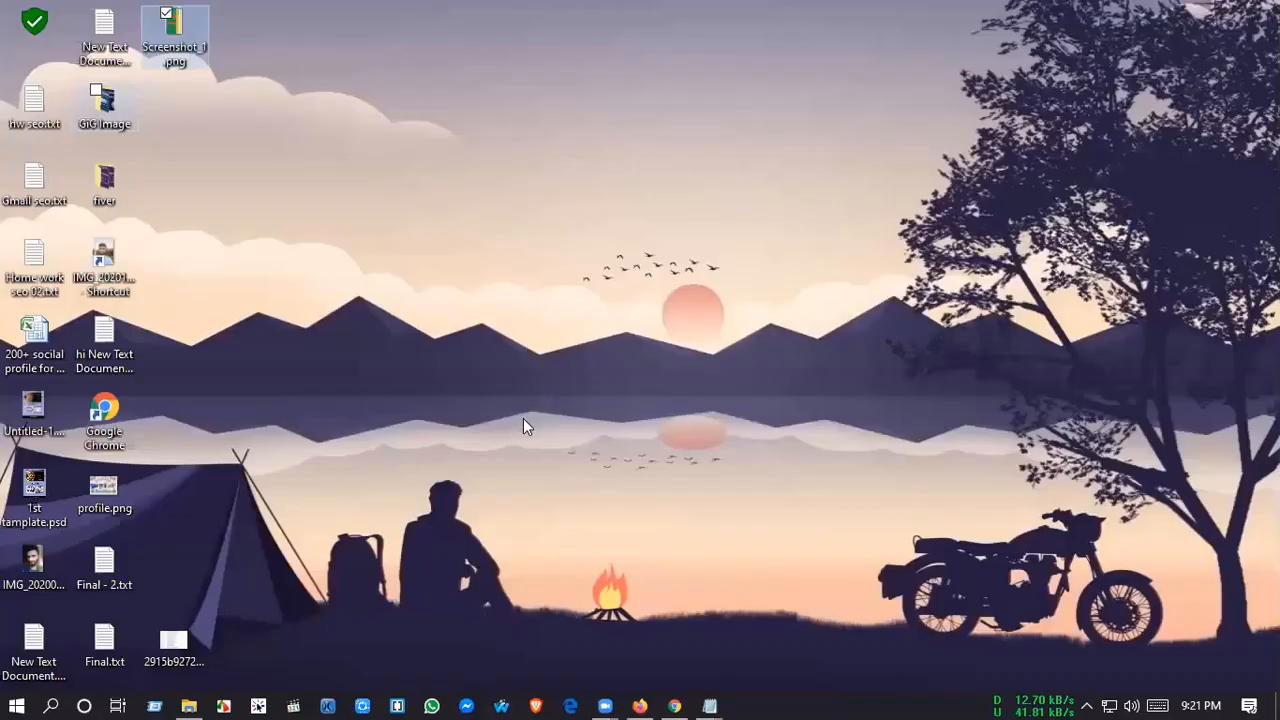
pyautogui.doubleClick(105, 106)
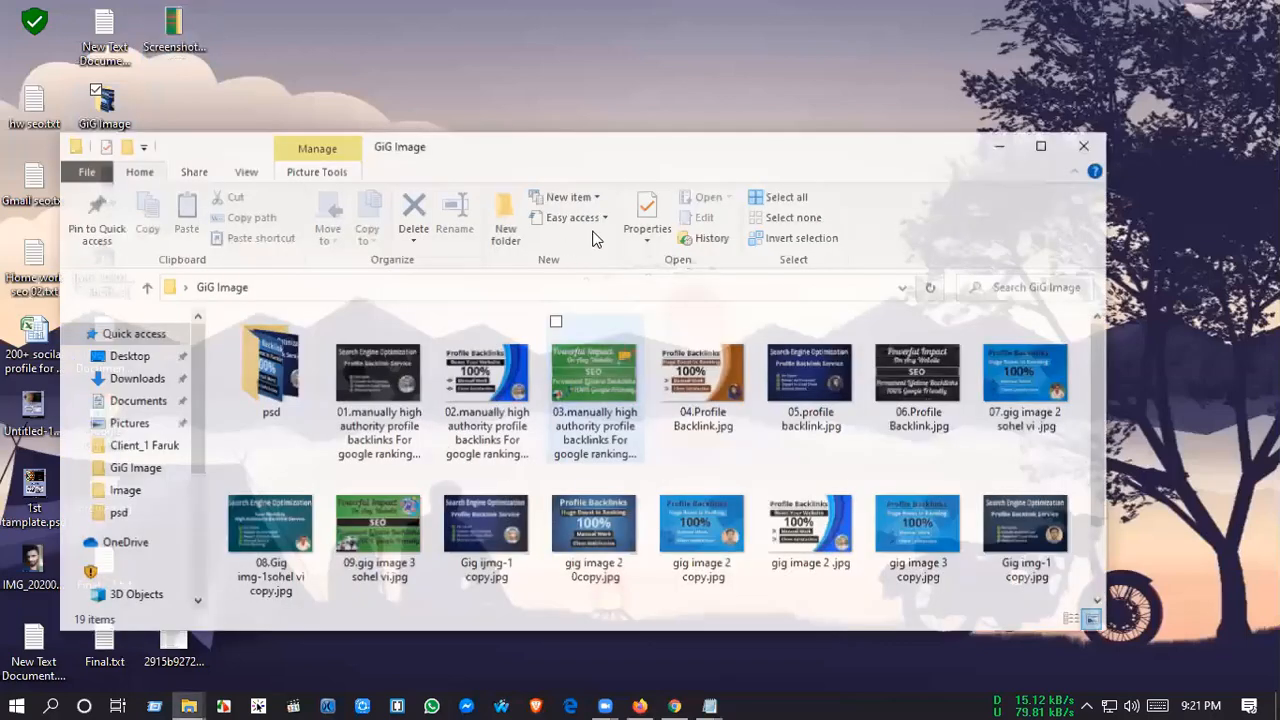
pyautogui.rightClick(405, 388)
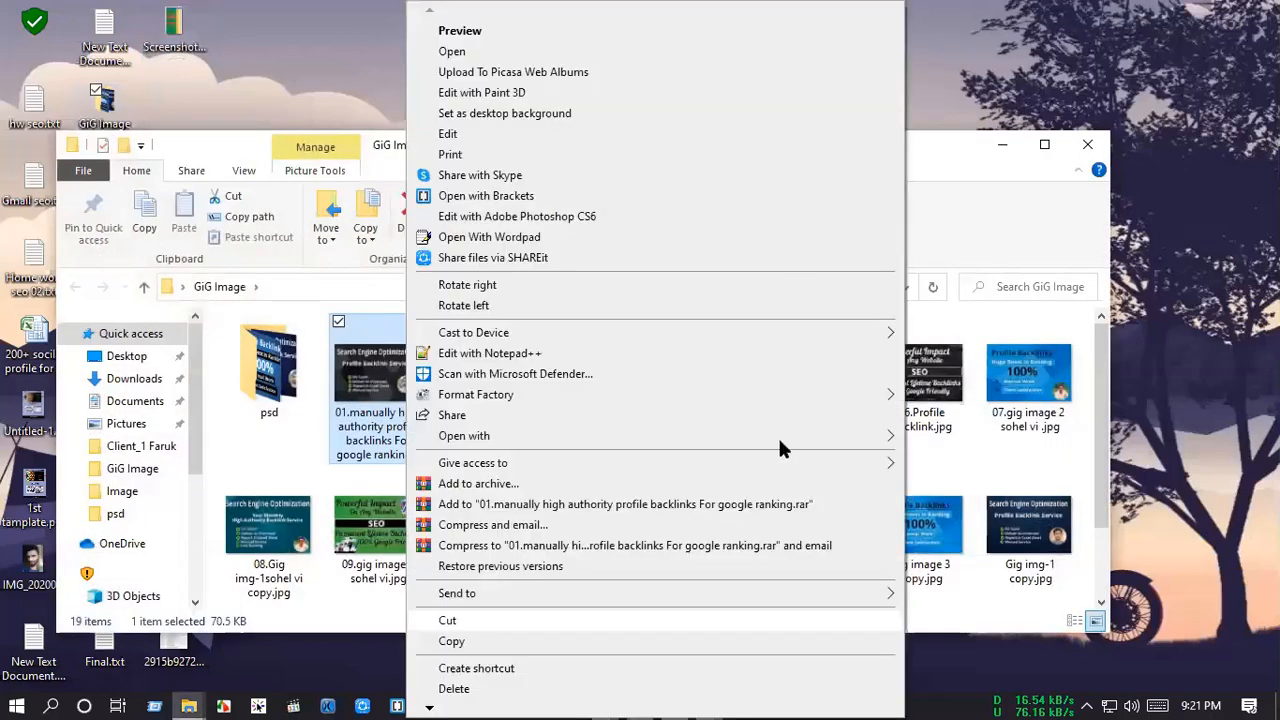
pyautogui.press('r')
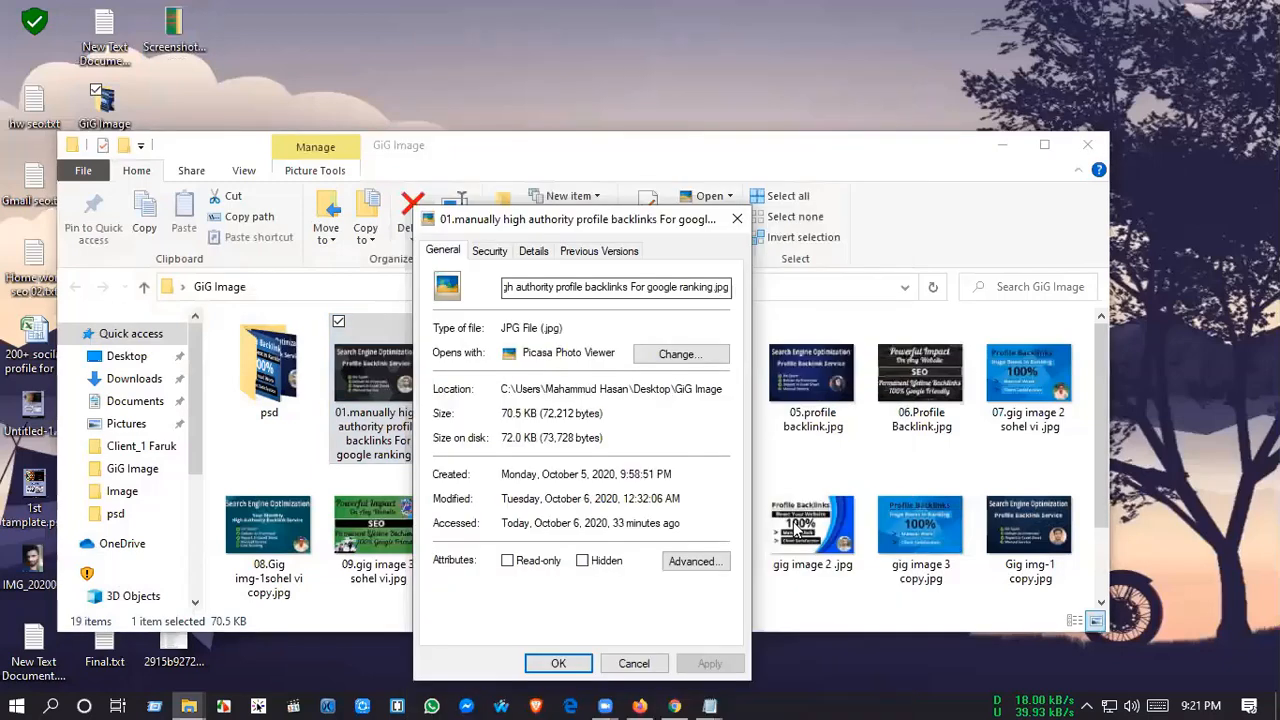
pyautogui.moveTo(575, 219); pyautogui.dragTo(757, 137)
pyautogui.click(716, 168)
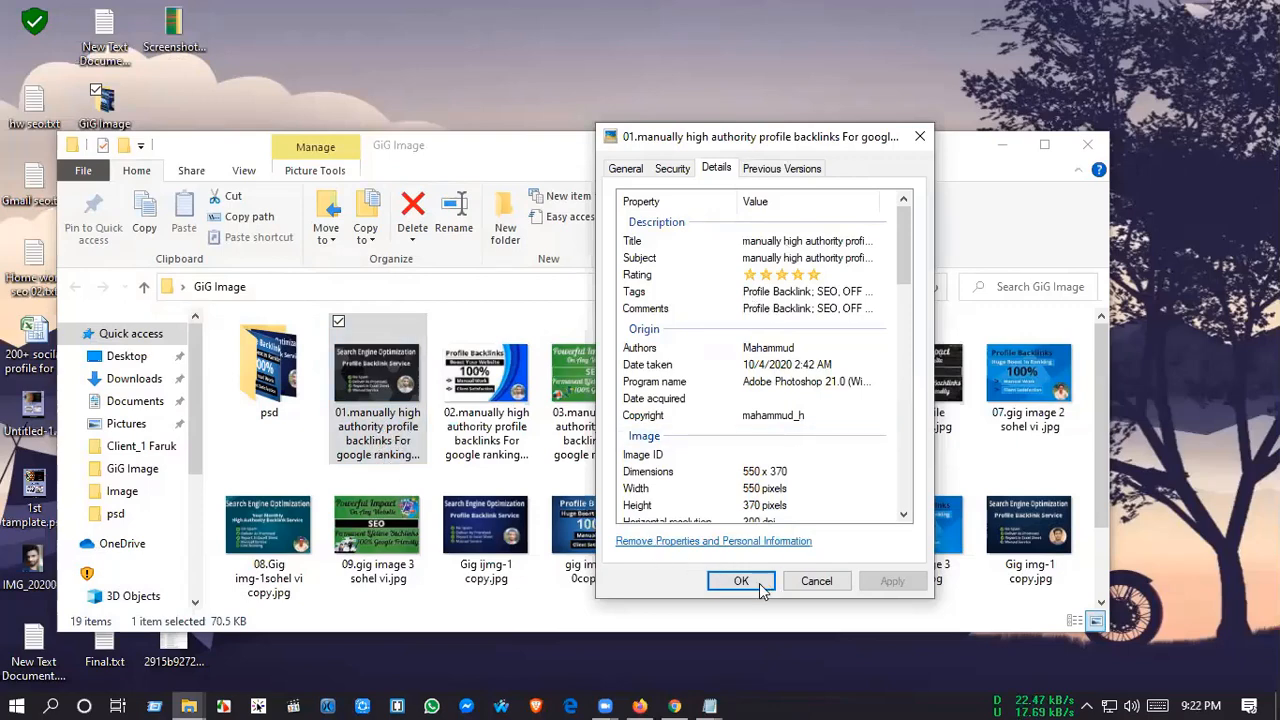
# Step: Rename the first image in the GiG Image folder as "01.authority profile backlinks.jpg"
pyautogui.click(386, 460)
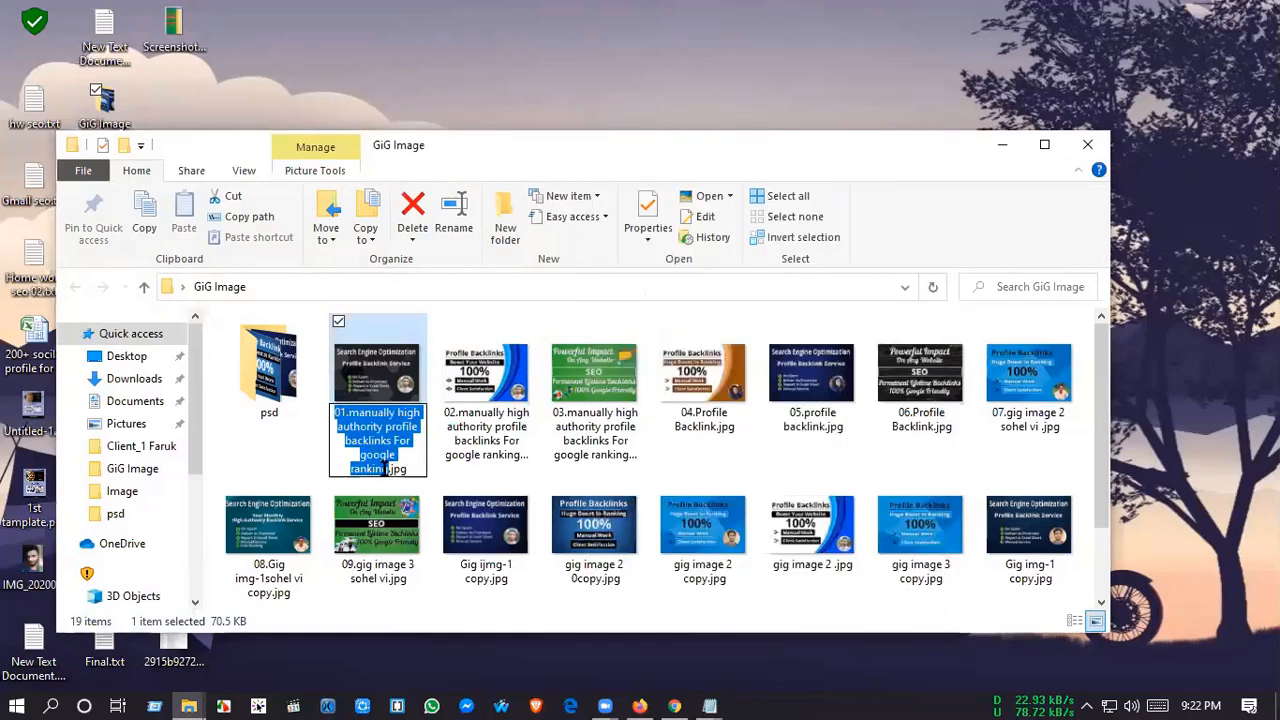
pyautogui.moveTo(388, 474); pyautogui.dragTo(396, 436)
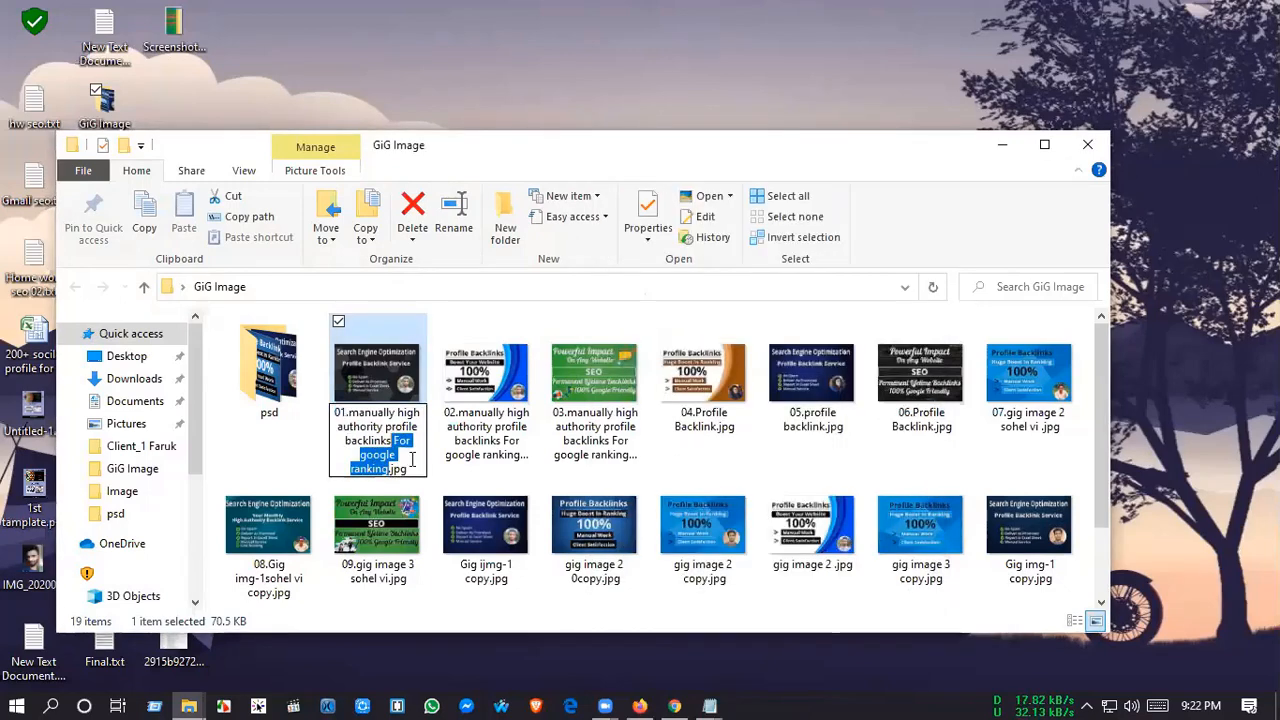
pyautogui.press('BackSpace')
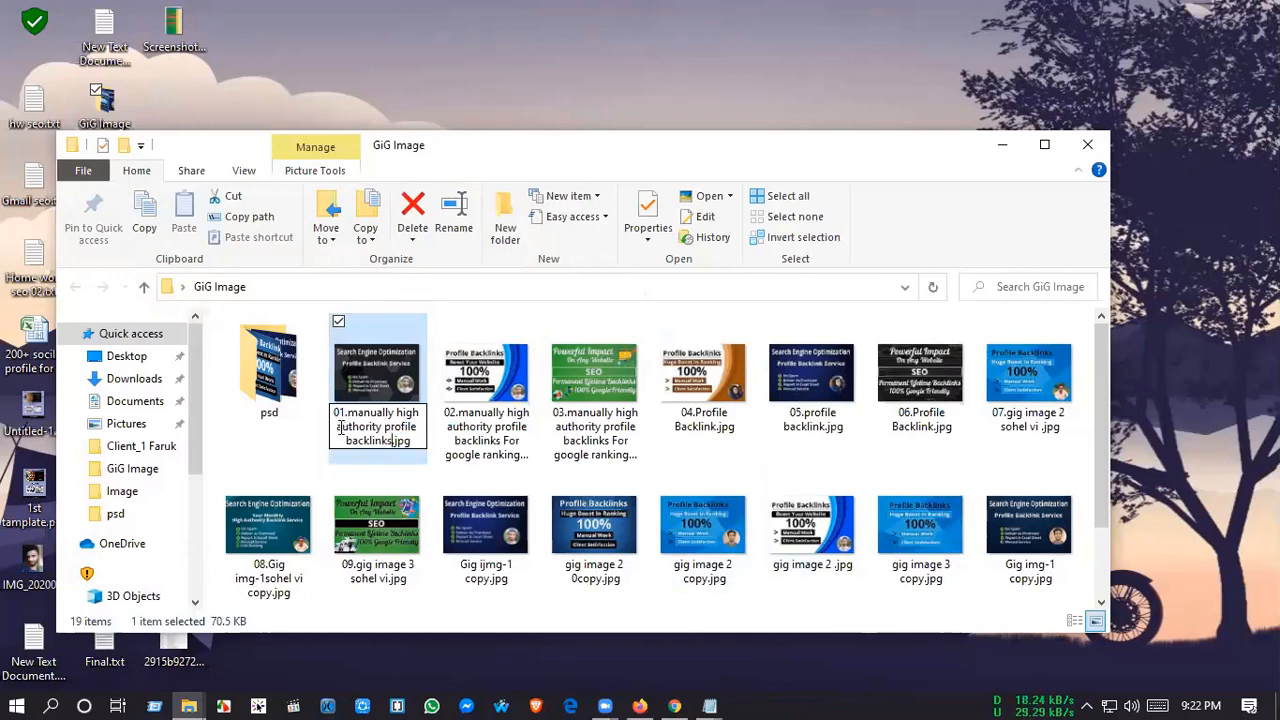
pyautogui.moveTo(349, 412); pyautogui.dragTo(421, 412)
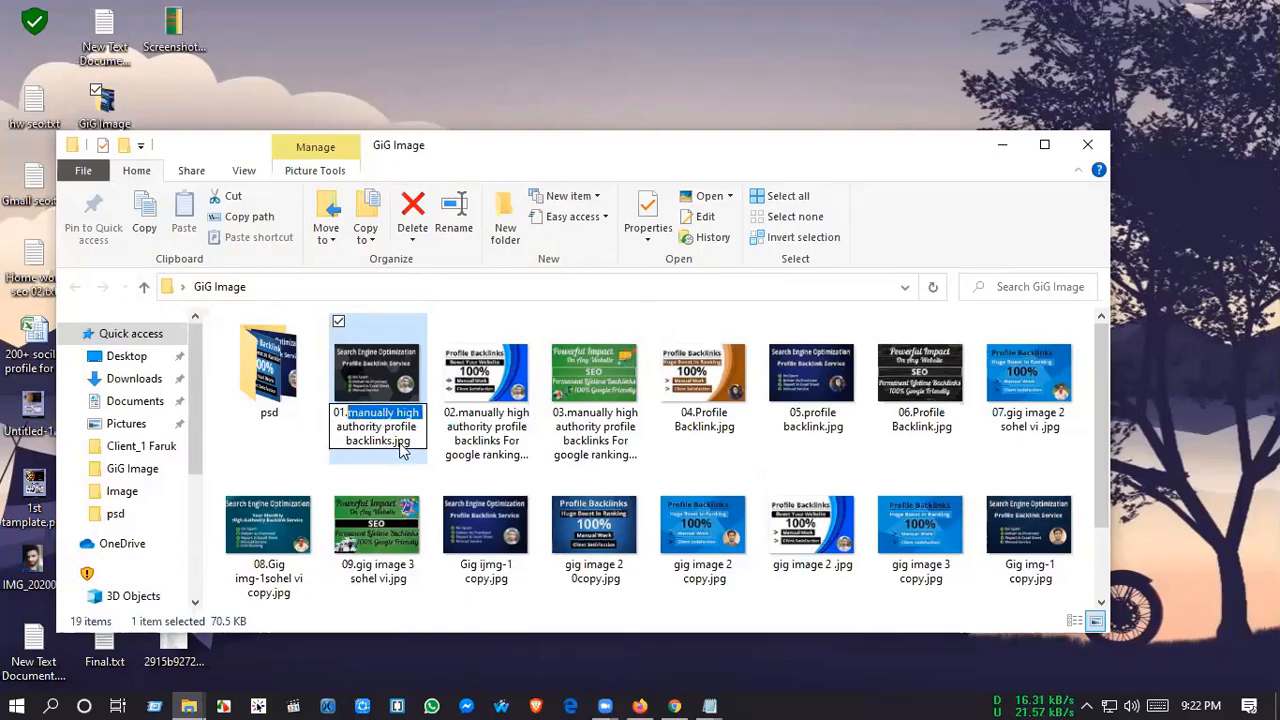
pyautogui.press('BackSpace')
pyautogui.press('Return')
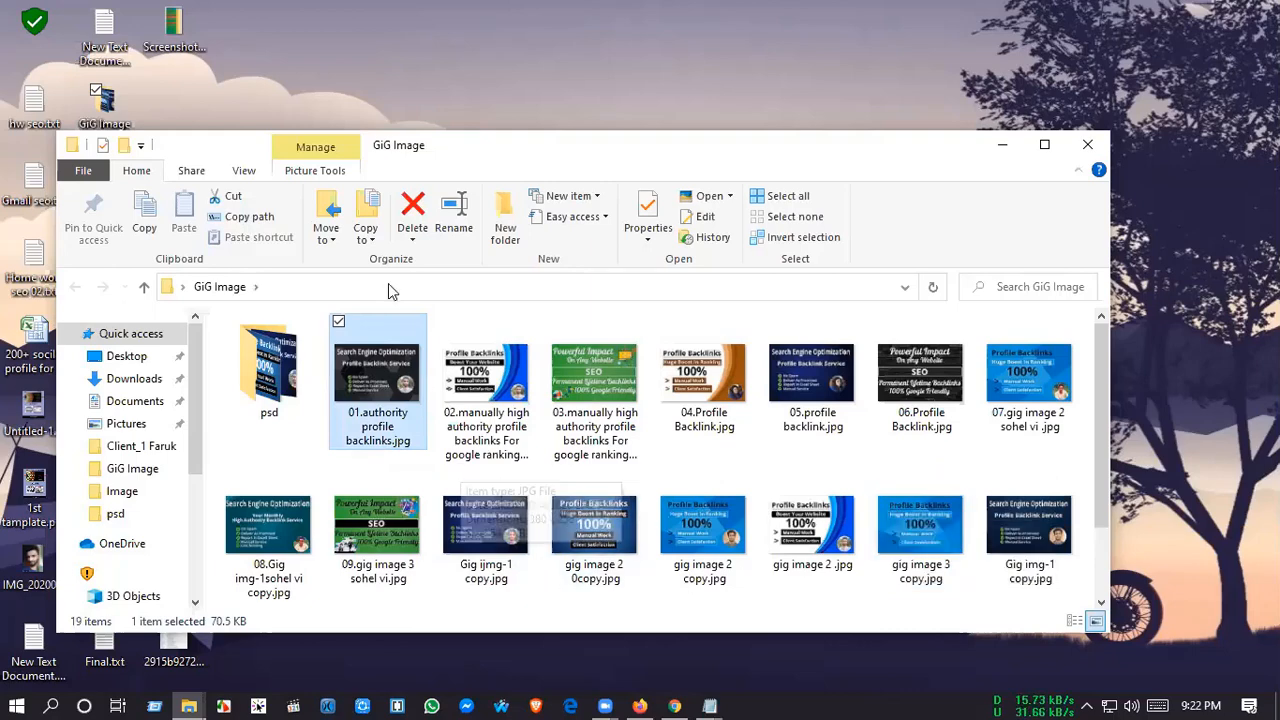
pyautogui.press('super')
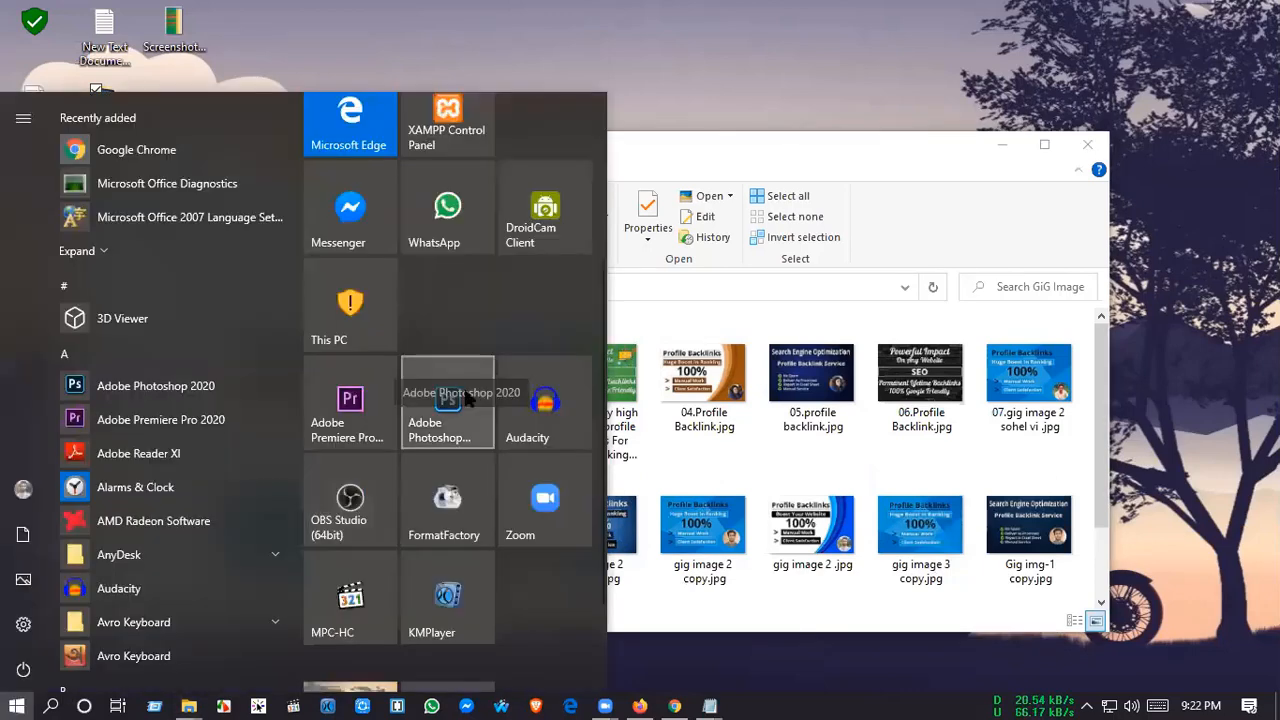
pyautogui.click(776, 156)
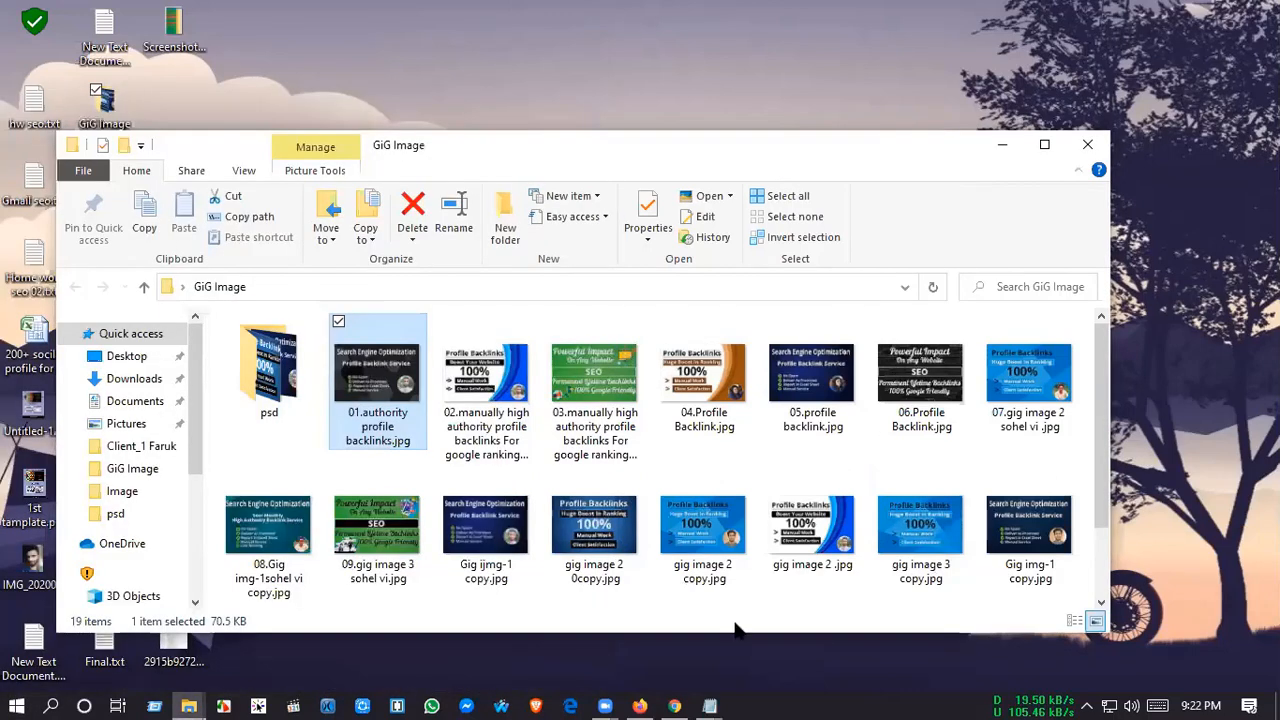
# Step: Switch back to Firefox and open the seller's service management page to check the submitted service's entry and status
pyautogui.click(640, 706)
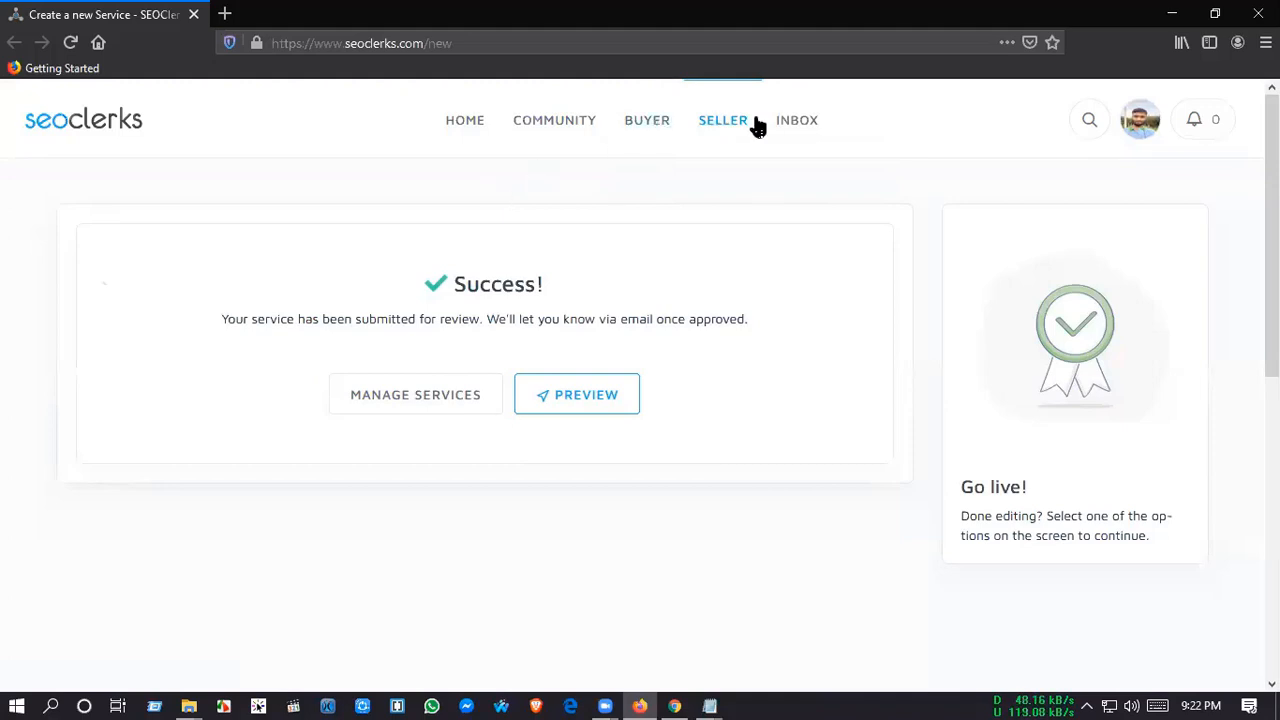
pyautogui.moveTo(734, 163)
pyautogui.moveTo(735, 200)
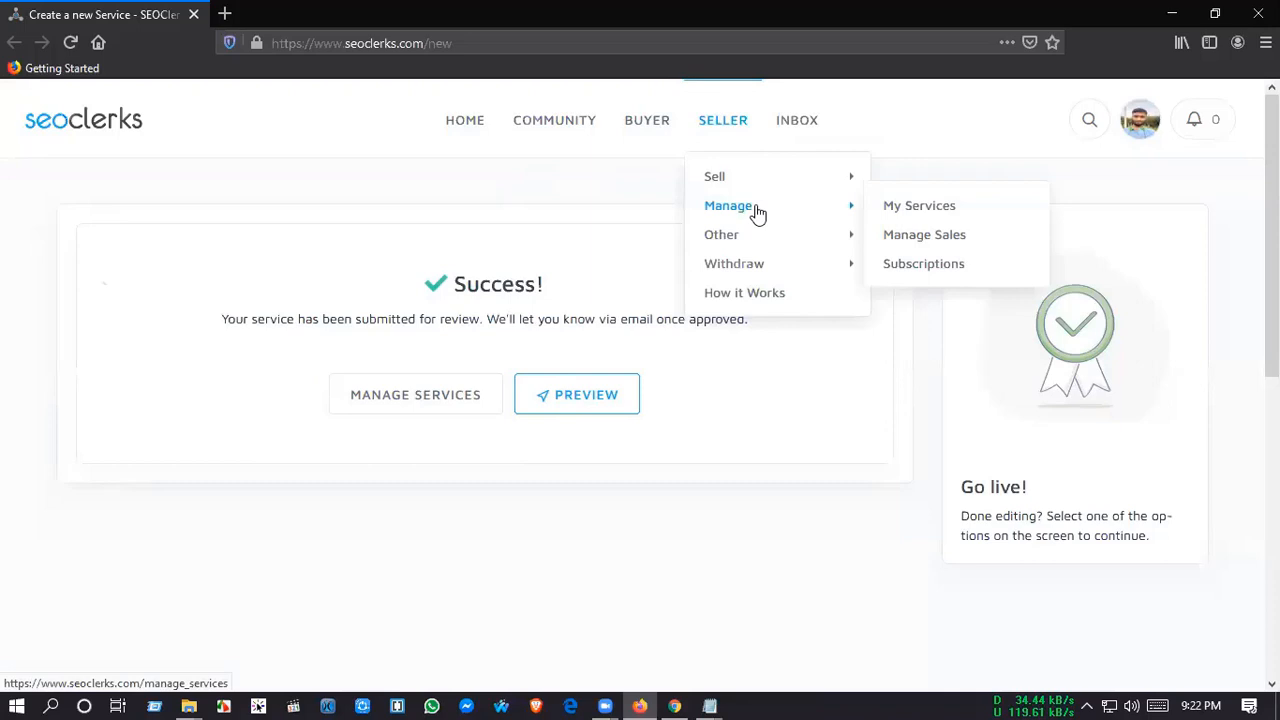
pyautogui.click(757, 210)
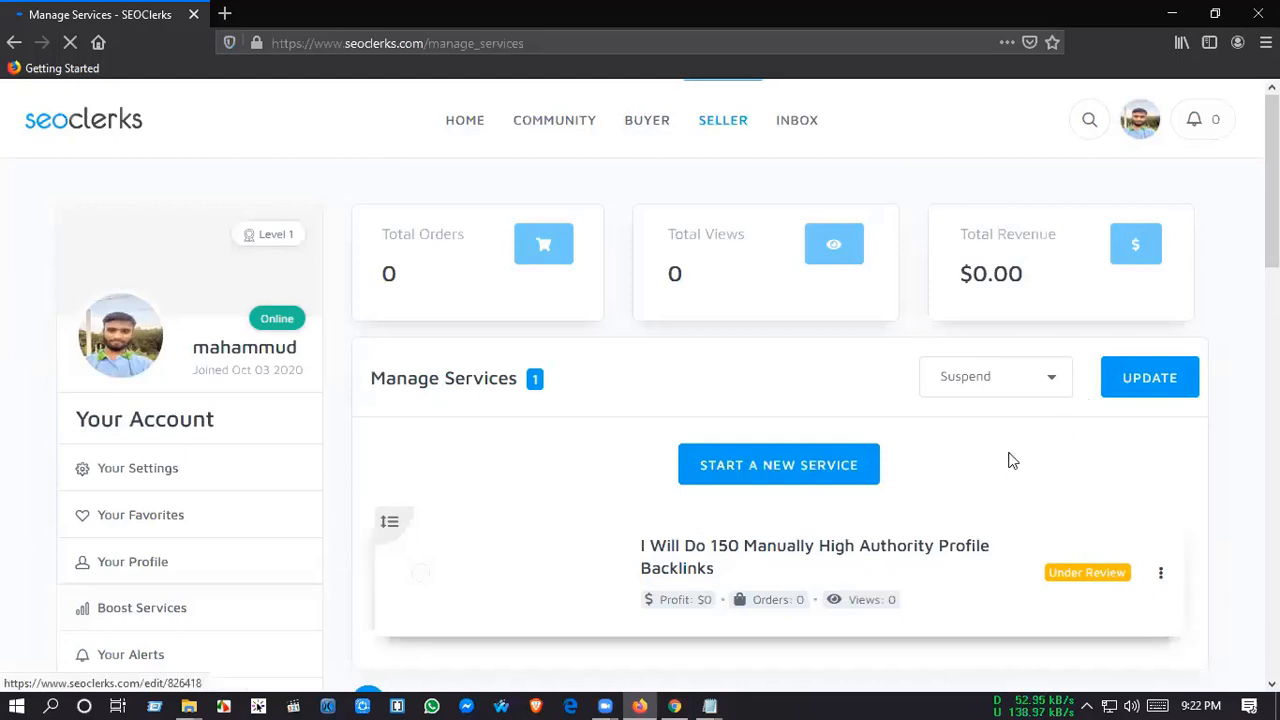
pyautogui.scroll(-2, 1100, 560)
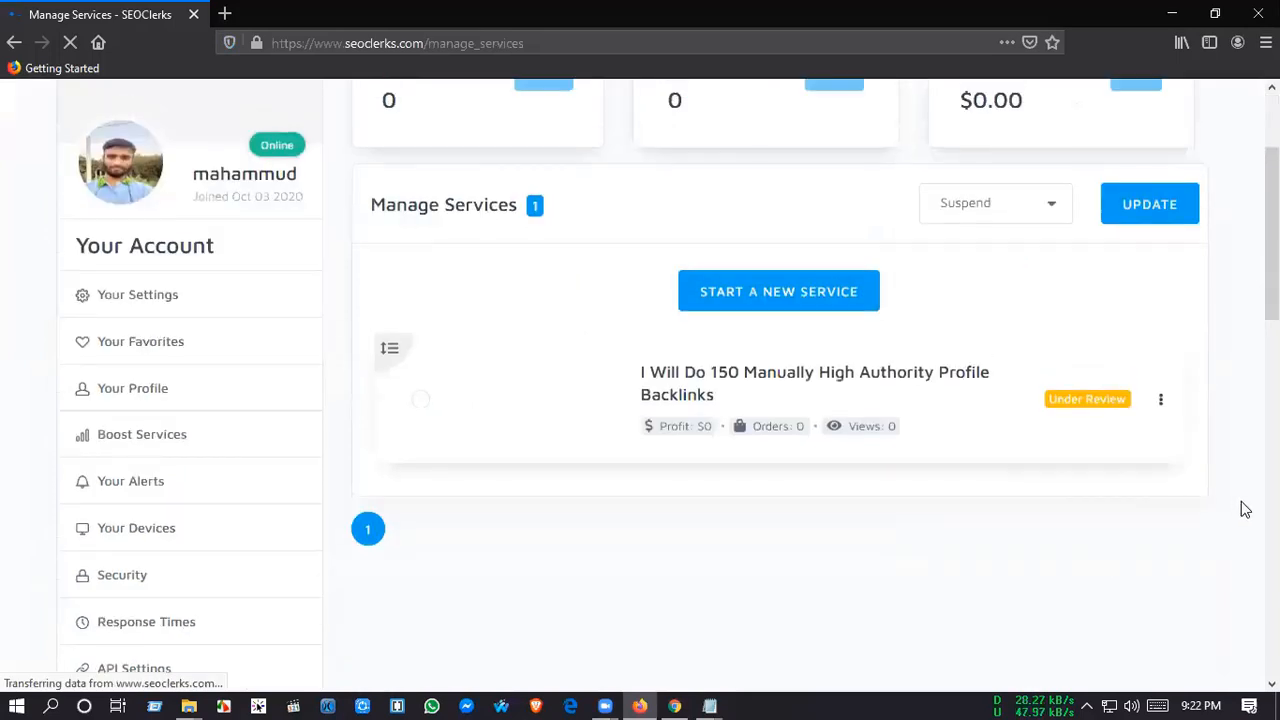
pyautogui.scroll(2, 1245, 510)
pyautogui.scroll(-1, 1245, 510)
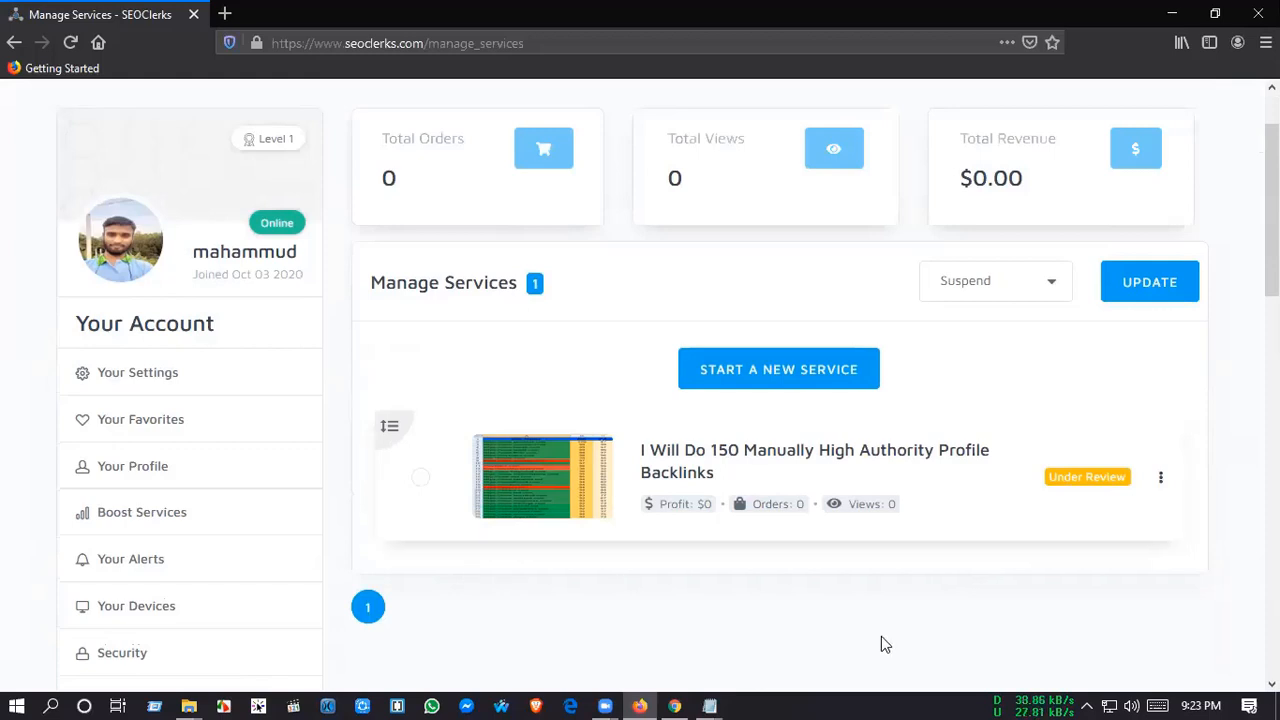
pyautogui.scroll(-3, 881, 633)
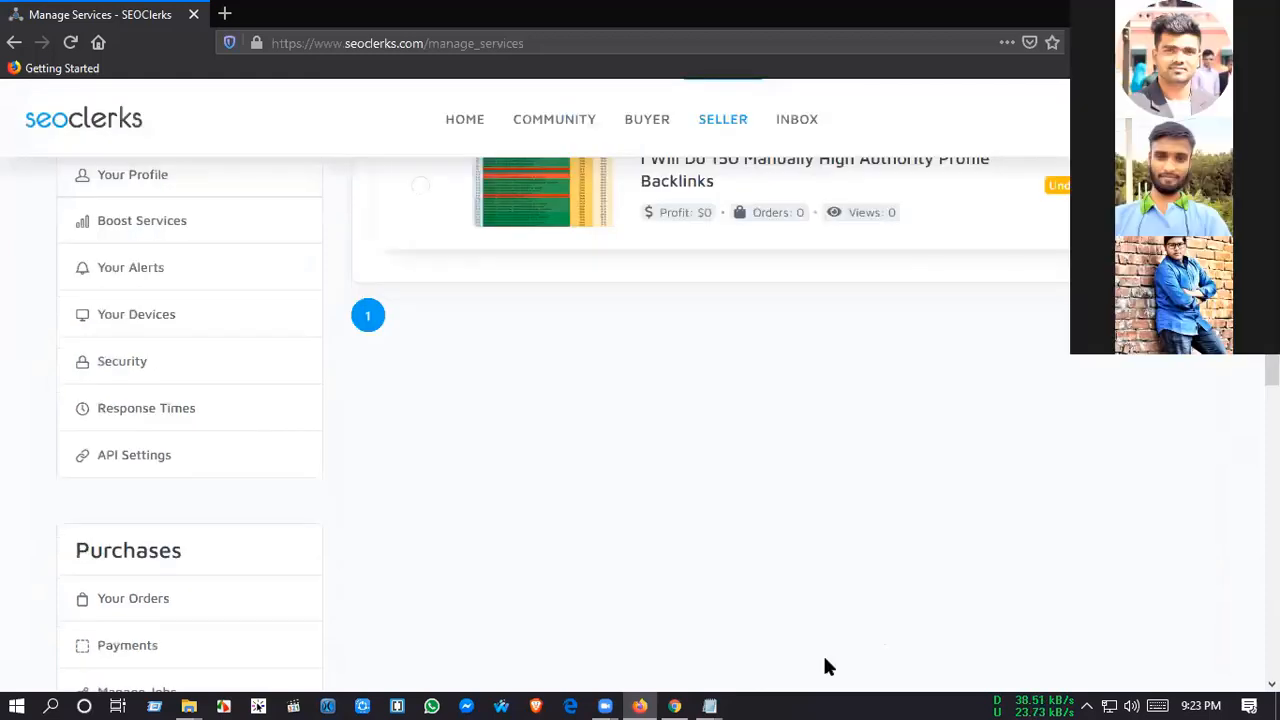
pyautogui.scroll(4, 825, 665)
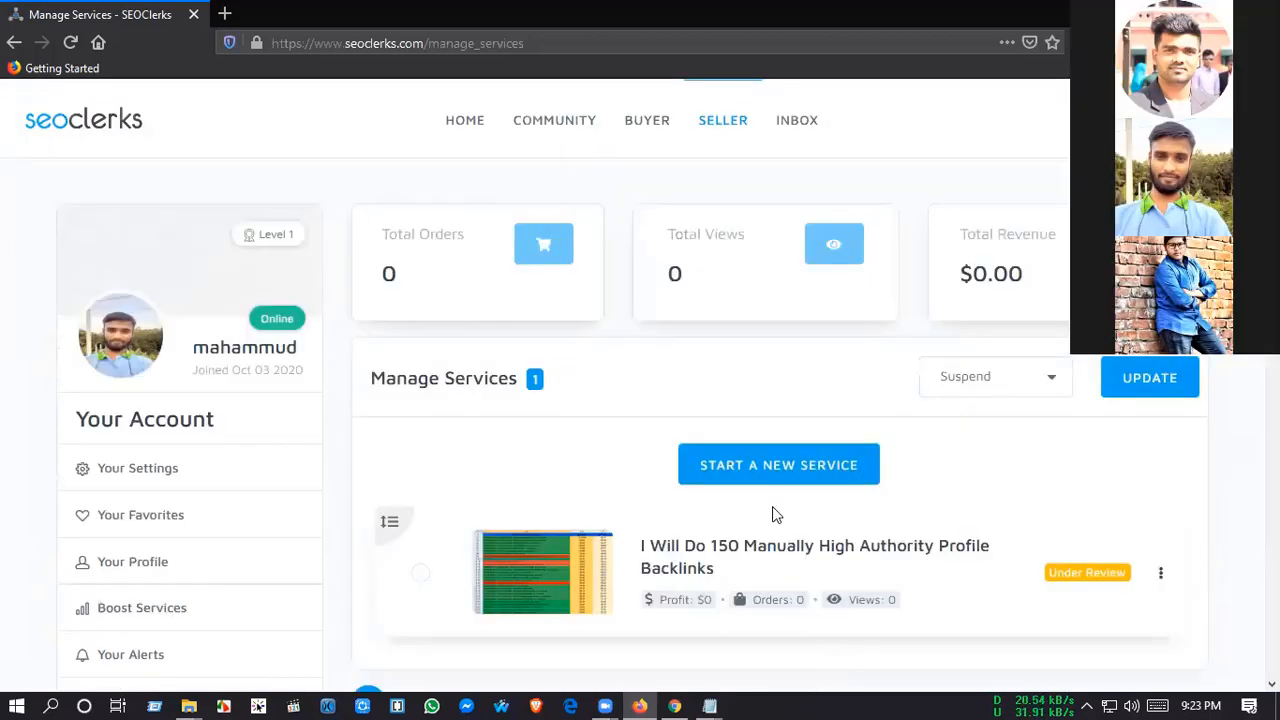